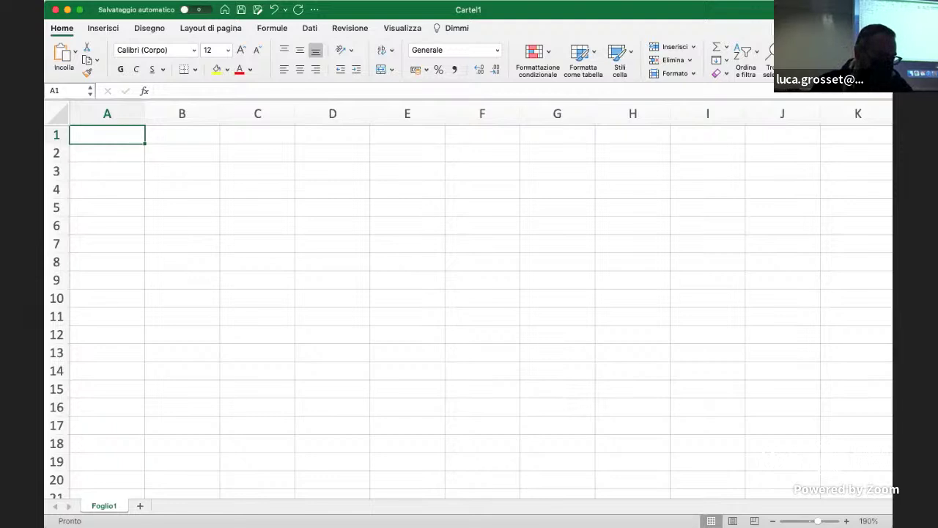
- Enter 0 in cell A1 and the header "flusso" in cell B1
{"action": "type", "text": "0"}
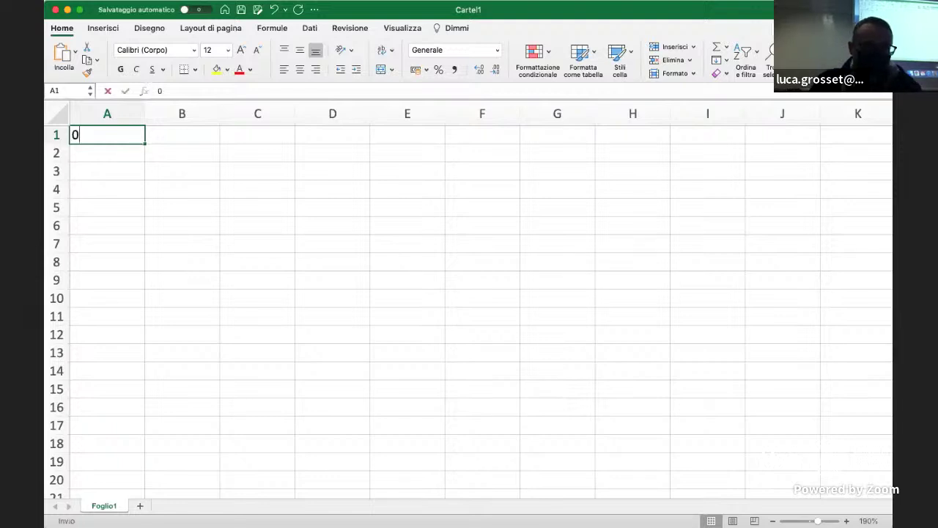
{"action": "key", "text": "Tab"}
{"action": "type", "text": "flusso"}
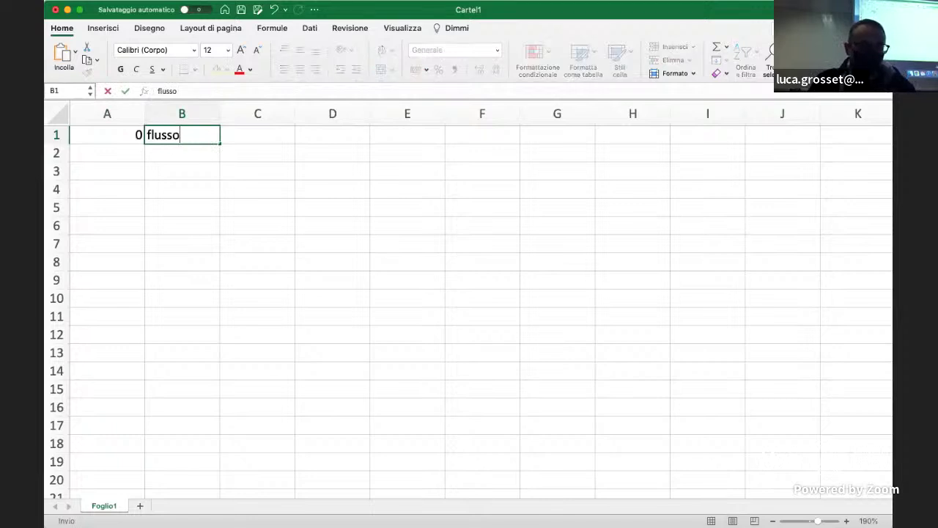
{"action": "key", "text": "Return"}
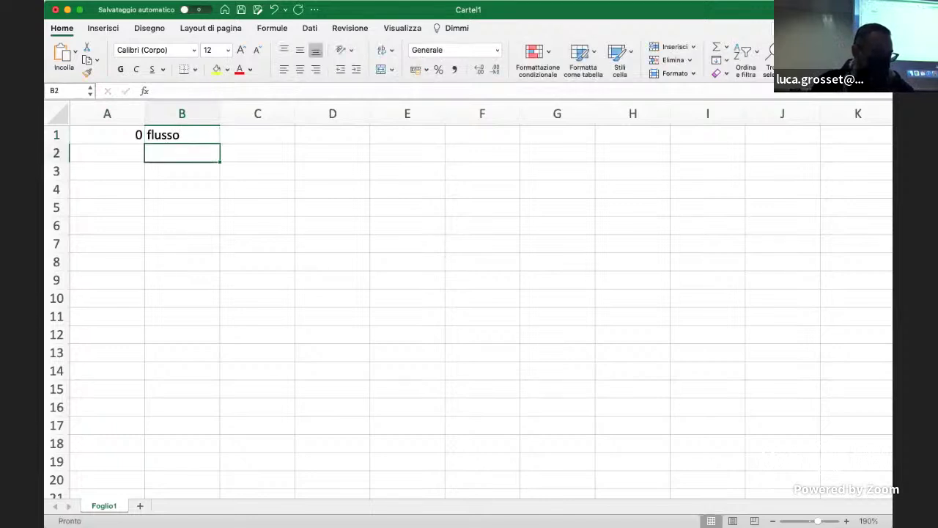
- Enter the time values 0 and 1 in cells A2 and A3
{"action": "left_click", "coordinate": [107, 153]}
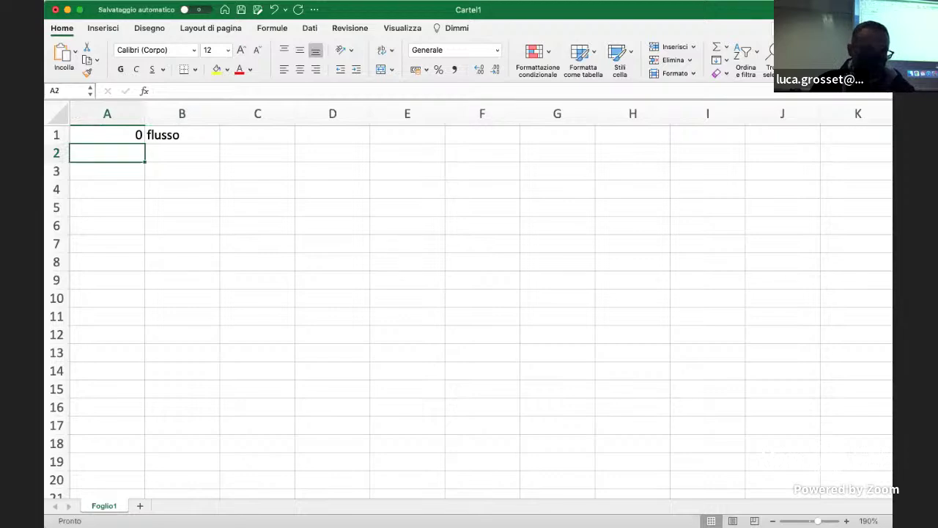
{"action": "type", "text": "0"}
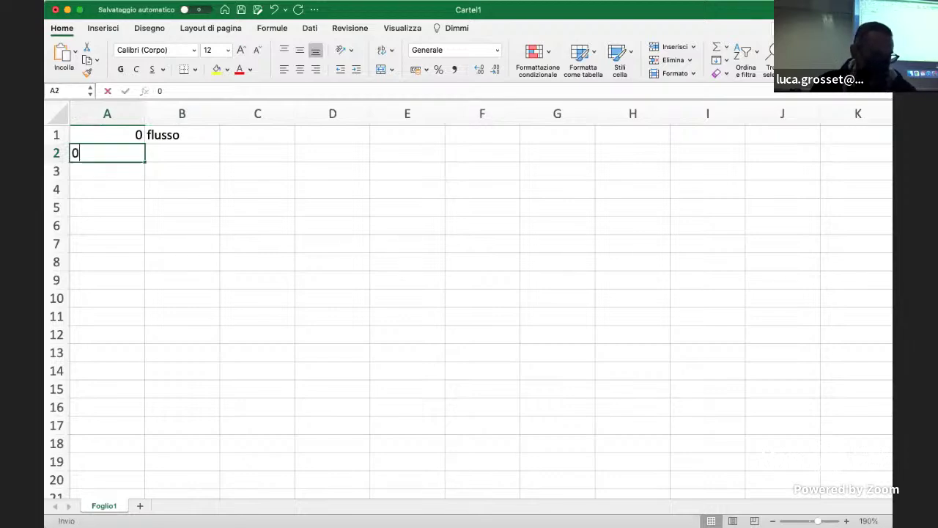
{"action": "key", "text": "Return"}
{"action": "type", "text": "1"}
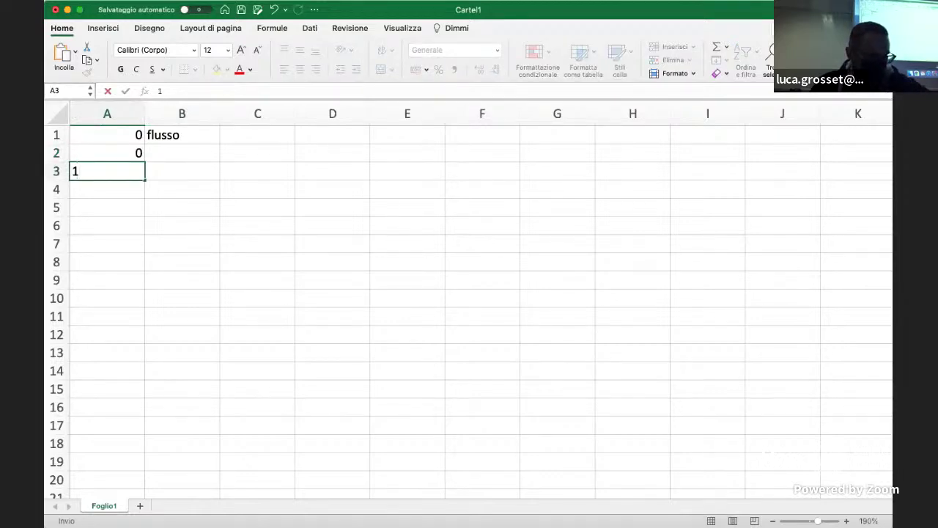
{"action": "key", "text": "Return"}
- Replace the content of cell A1 with the header "tempo"
{"action": "key", "text": "Up"}
{"action": "key", "text": "Up"}
{"action": "key", "text": "Up"}
{"action": "type", "text": "t"}
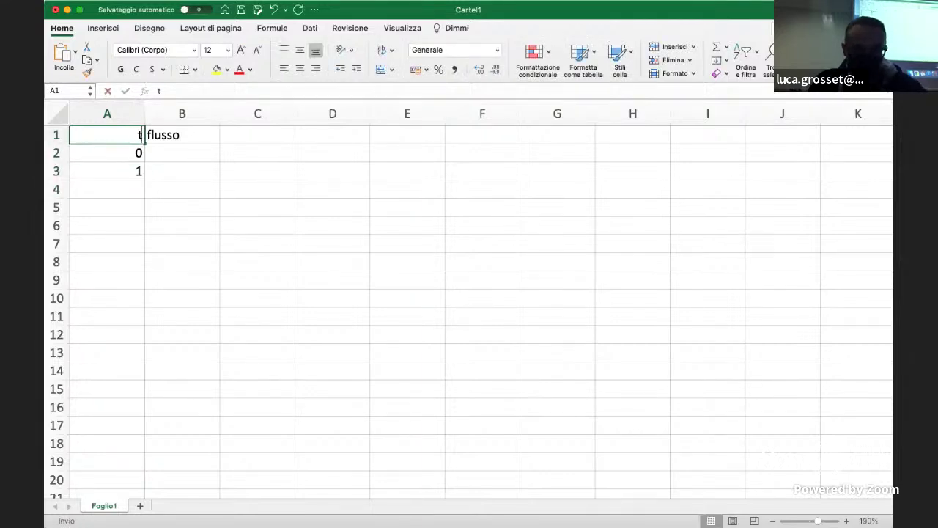
{"action": "type", "text": "empo"}
{"action": "key", "text": "Return"}
- Continue the tempo column with the values 2, 6 and 7 in cells A4 to A6
{"action": "key", "text": "Down"}
{"action": "key", "text": "Down"}
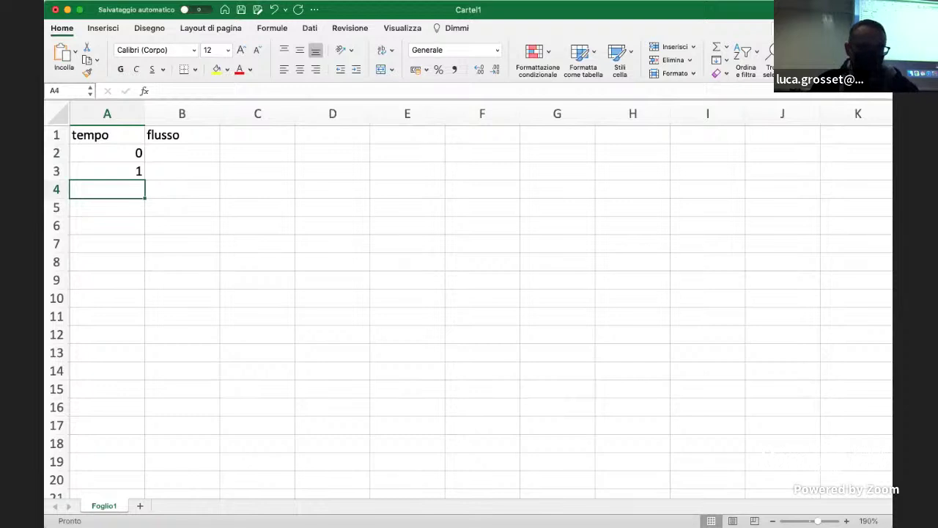
{"action": "type", "text": "2"}
{"action": "key", "text": "Return"}
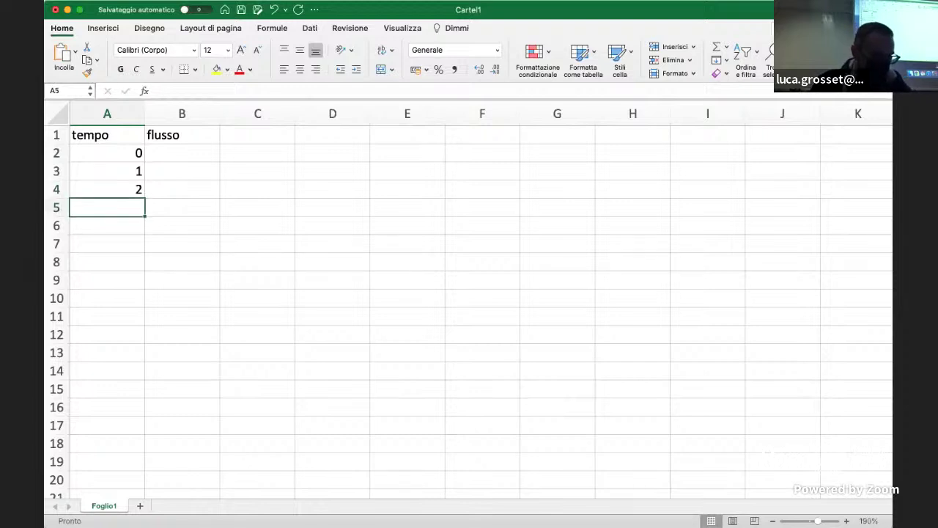
{"action": "type", "text": "6"}
{"action": "key", "text": "Return"}
{"action": "type", "text": "7"}
{"action": "key", "text": "Tab"}
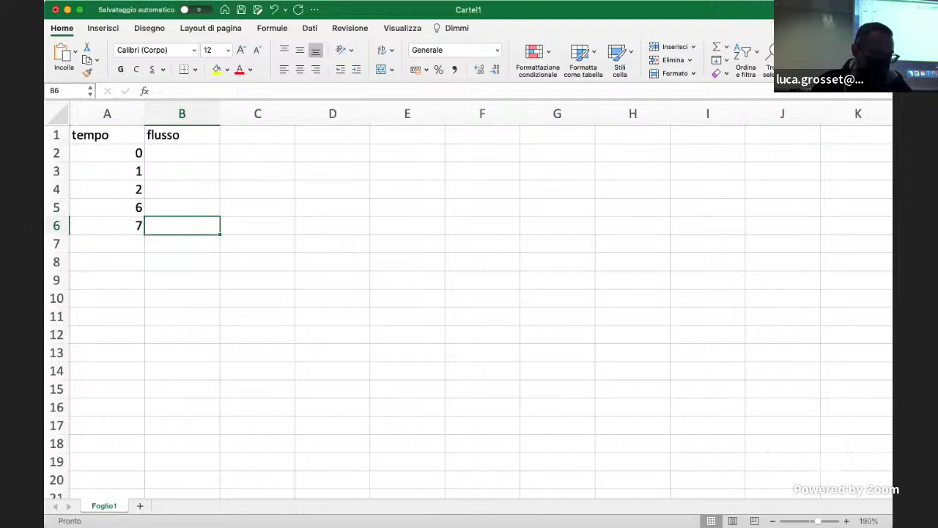
- Enter the cash flows -60000, 2000 and 20000 in cells B2 to B4 of the flusso column
{"action": "key", "text": "Up"}
{"action": "key", "text": "Up"}
{"action": "key", "text": "Up"}
{"action": "key", "text": "Up"}
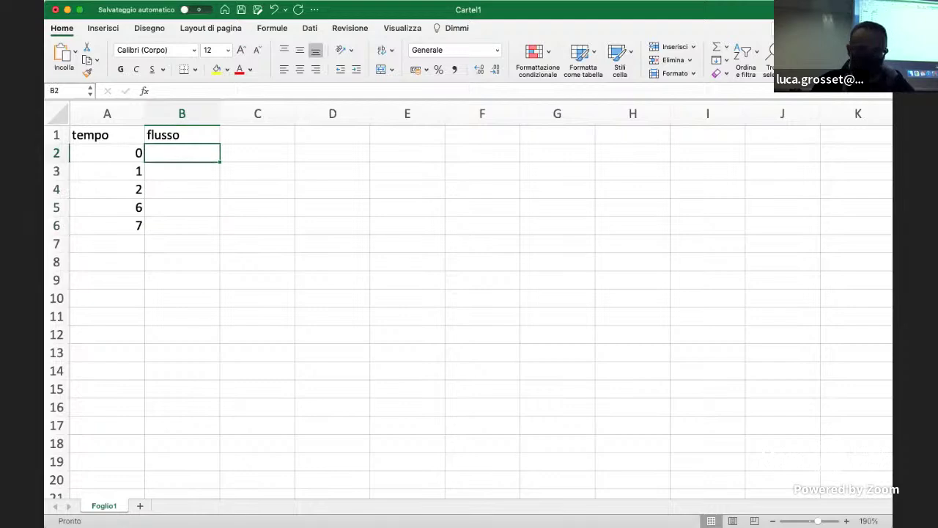
{"action": "type", "text": "-60"}
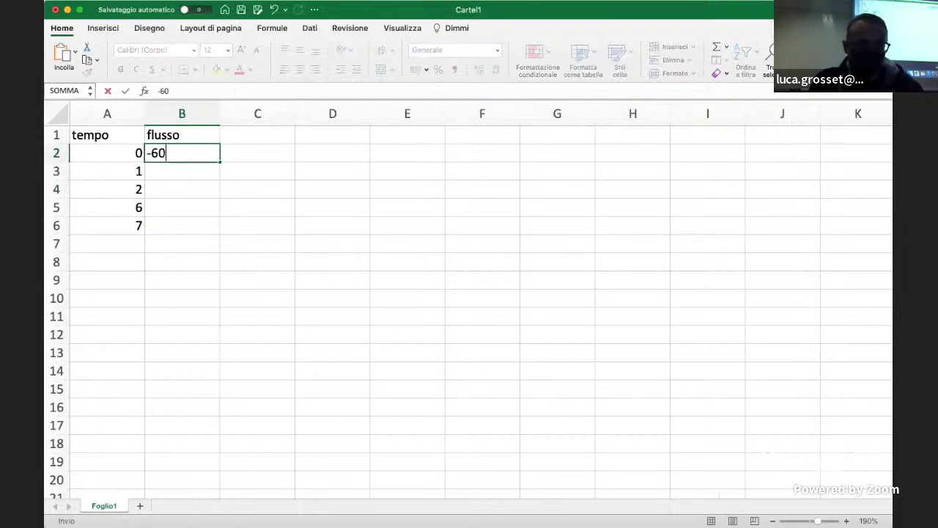
{"action": "type", "text": "000"}
{"action": "key", "text": "Return"}
{"action": "type", "text": "2000"}
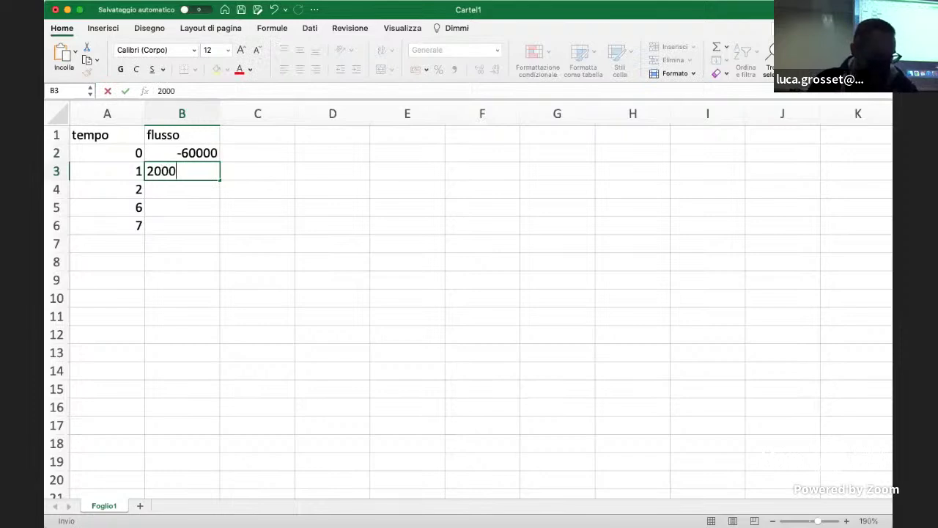
{"action": "key", "text": "Return"}
{"action": "type", "text": "2"}
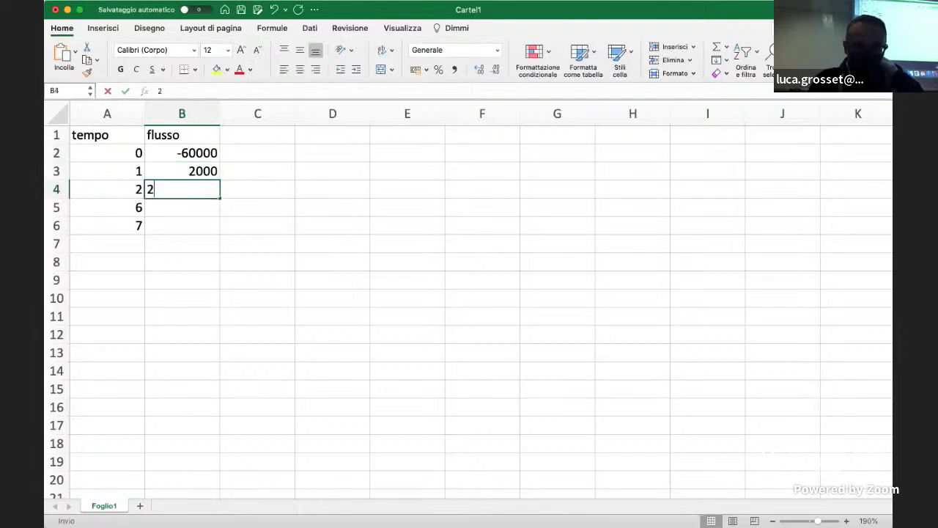
{"action": "type", "text": "000"}
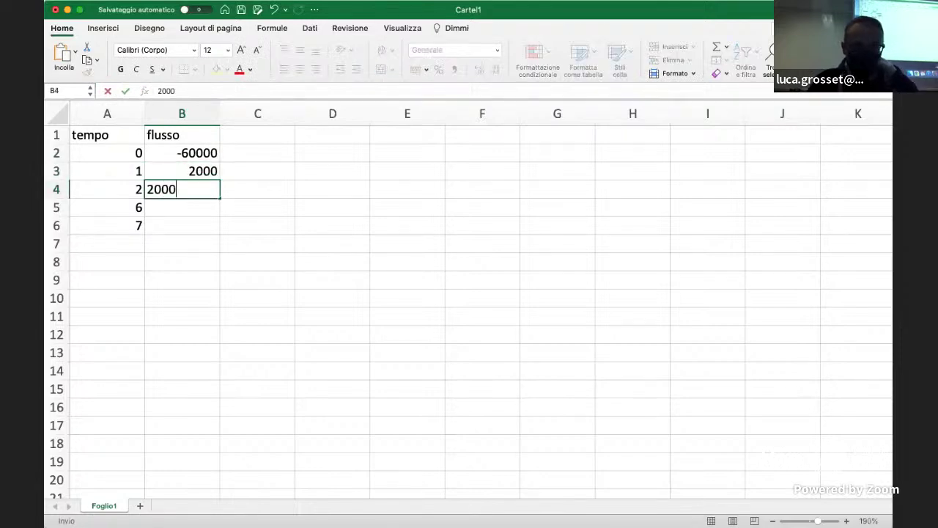
{"action": "type", "text": "0"}
- Correct the cash flow at time 1 in cell B3 to 20000
{"action": "key", "text": "Up"}
{"action": "key", "text": "F2"}
{"action": "key", "text": "BackSpace"}
{"action": "key", "text": "BackSpace"}
{"action": "type", "text": "000"}
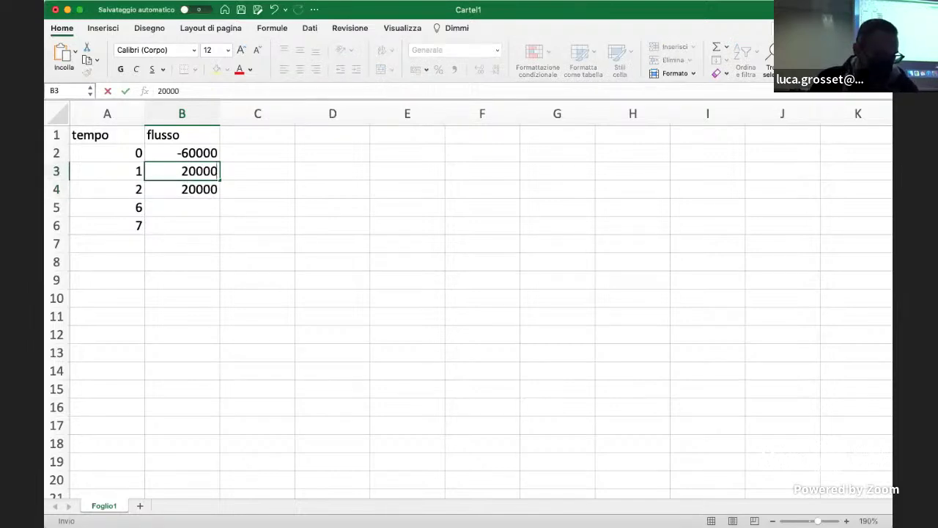
{"action": "key", "text": "Return"}
- Enter the cash flows 15000 and 20000 in cells B5 and B6 for times 6 and 7
{"action": "key", "text": "Down"}
{"action": "type", "text": "15000"}
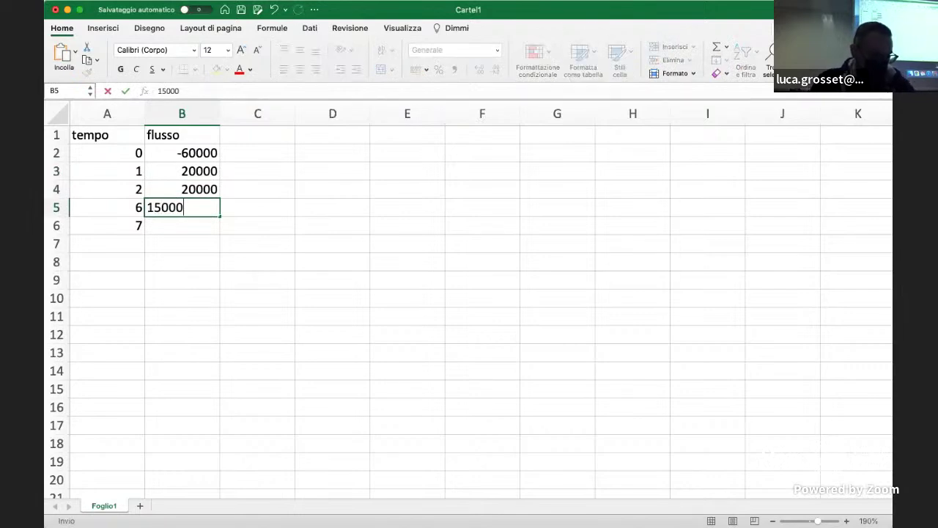
{"action": "key", "text": "Return"}
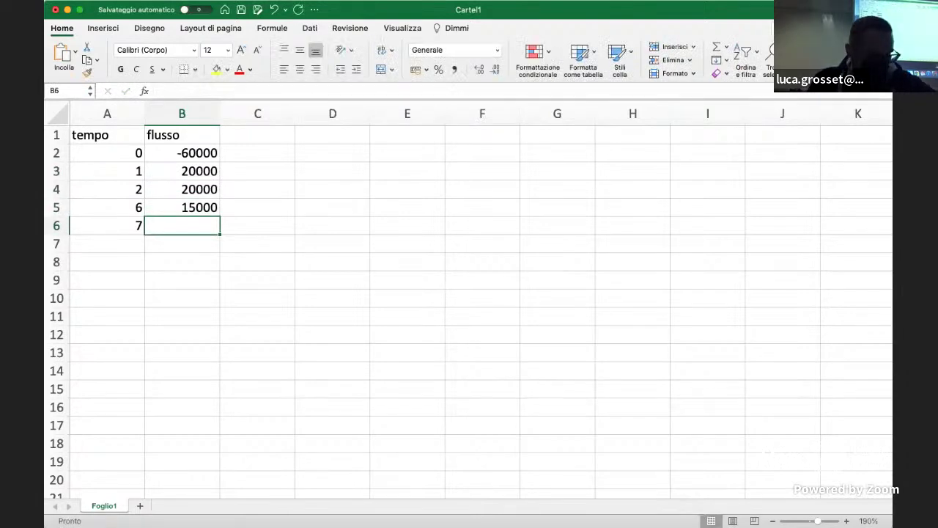
{"action": "type", "text": "20000"}
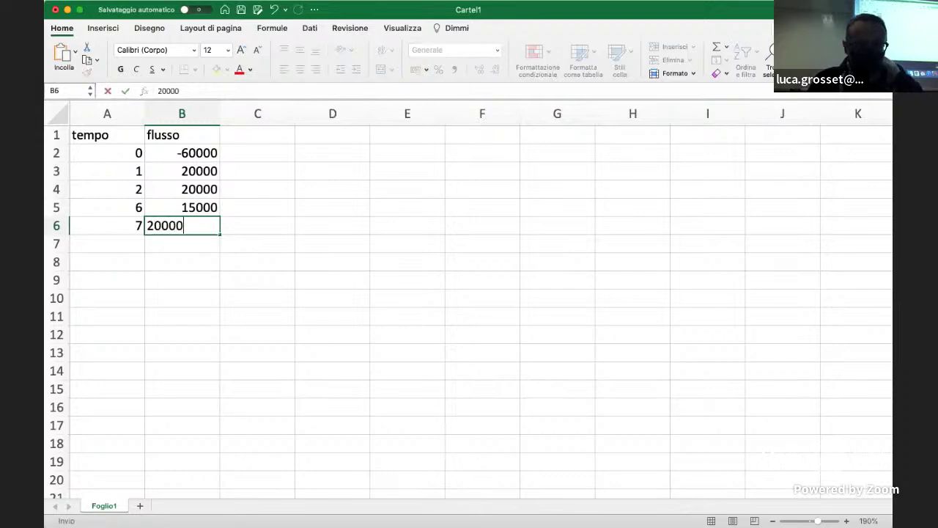
{"action": "key", "text": "Return"}
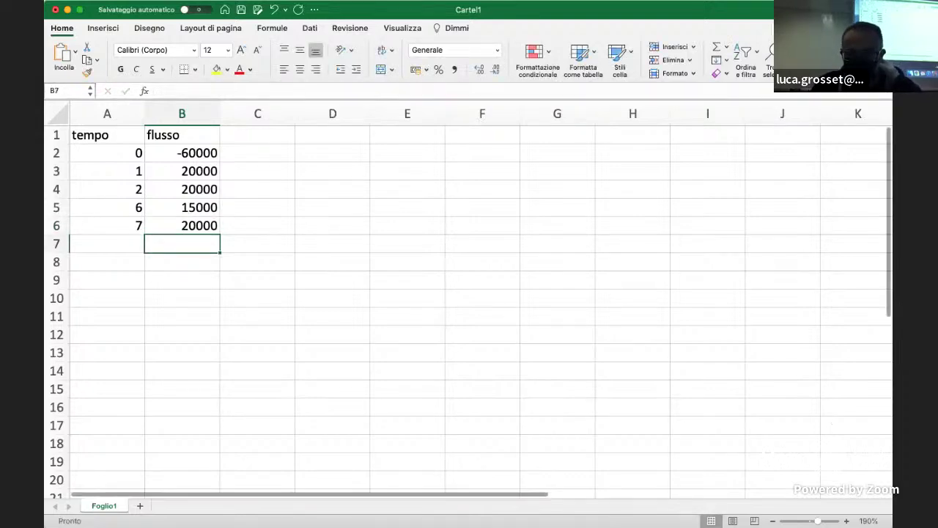
- Format cells B2 to C6 as euro accounting amounts with no decimal places
{"action": "scroll", "coordinate": [253, 200], "scroll_direction": "up", "scroll_amount": 6}
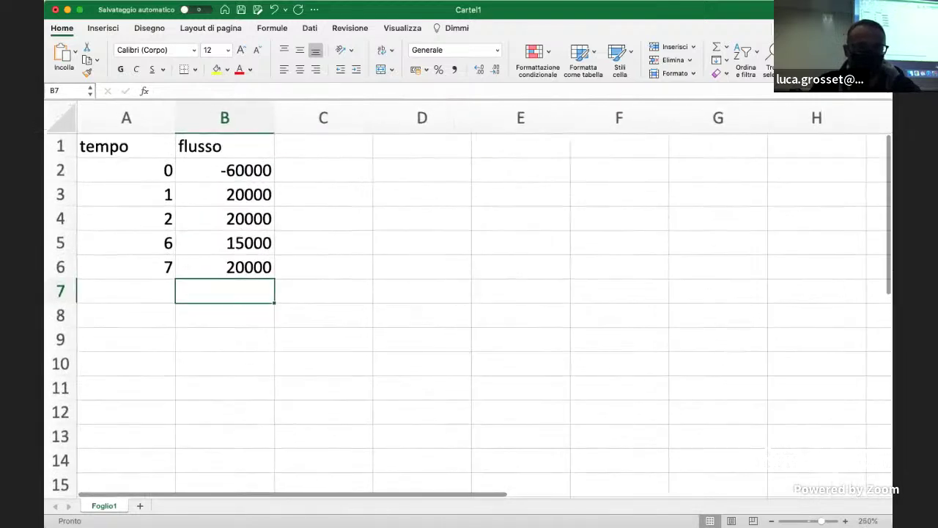
{"action": "left_click_drag", "start_coordinate": [233, 170], "coordinate": [323, 267]}
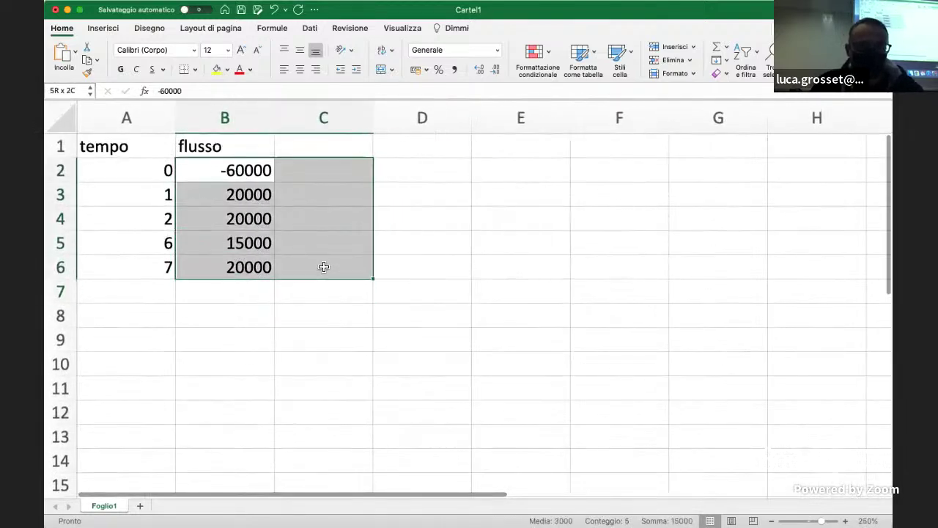
{"action": "left_click", "coordinate": [416, 70]}
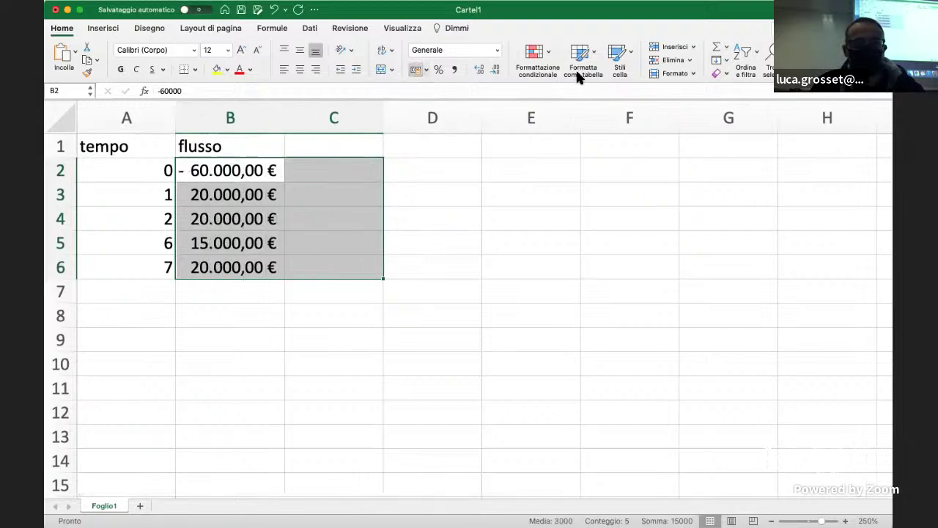
{"action": "left_click", "coordinate": [497, 70]}
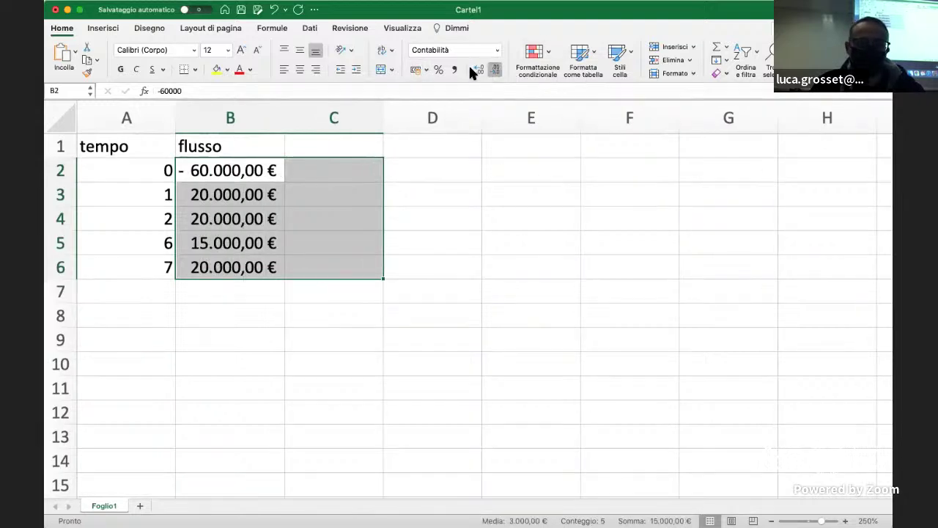
{"action": "left_click", "coordinate": [478, 69]}
{"action": "left_click", "coordinate": [477, 71]}
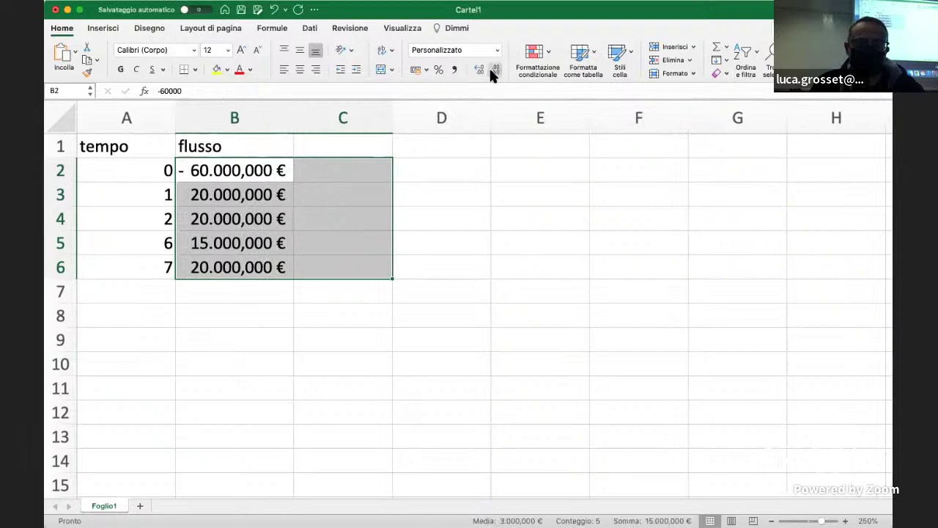
{"action": "left_click", "coordinate": [490, 69]}
{"action": "left_click", "coordinate": [491, 70]}
{"action": "left_click", "coordinate": [491, 70]}
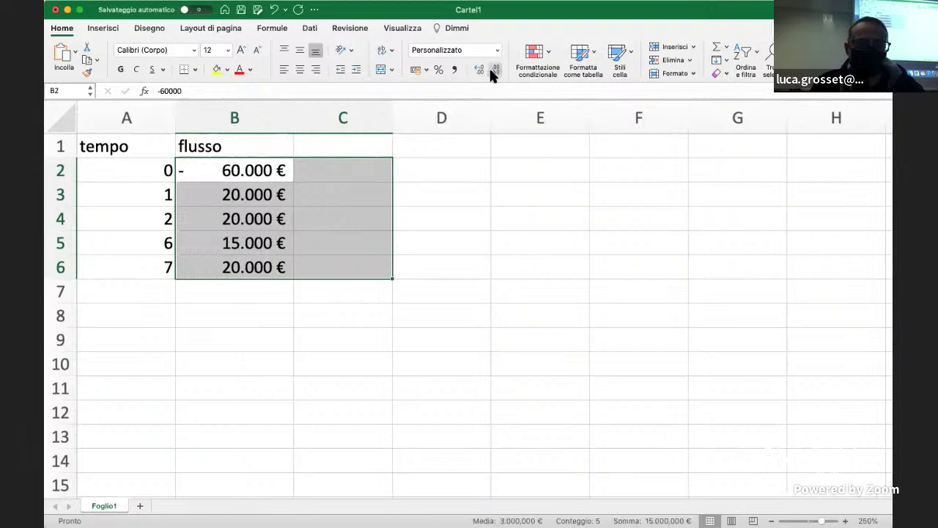
{"action": "left_click", "coordinate": [534, 150]}
{"action": "type", "text": "tasso"}
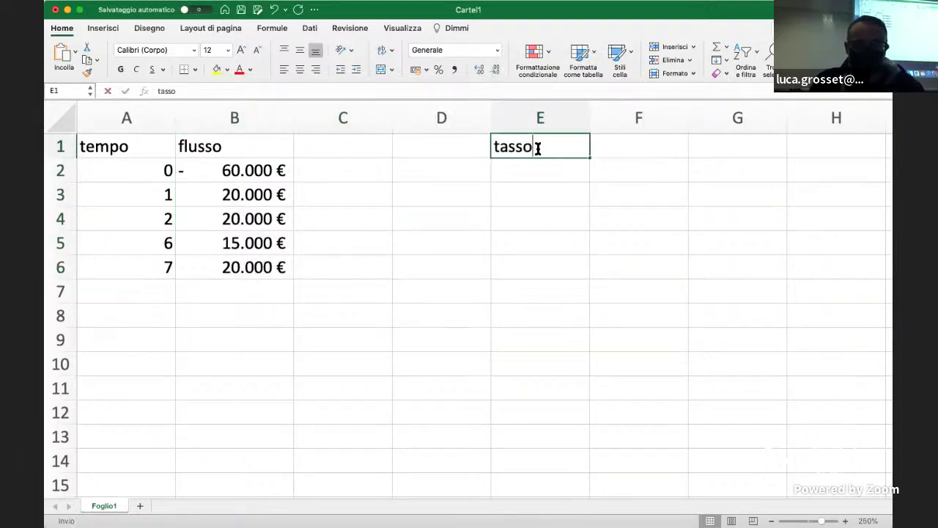
{"action": "key", "text": "Return"}
{"action": "left_click", "coordinate": [536, 146]}
{"action": "key", "text": "BackSpace"}
- Enter the header "tasso" in cell F1 and the rate 4% below it in F2
{"action": "key", "text": "Right"}
{"action": "type", "text": "tasso"}
{"action": "key", "text": "Return"}
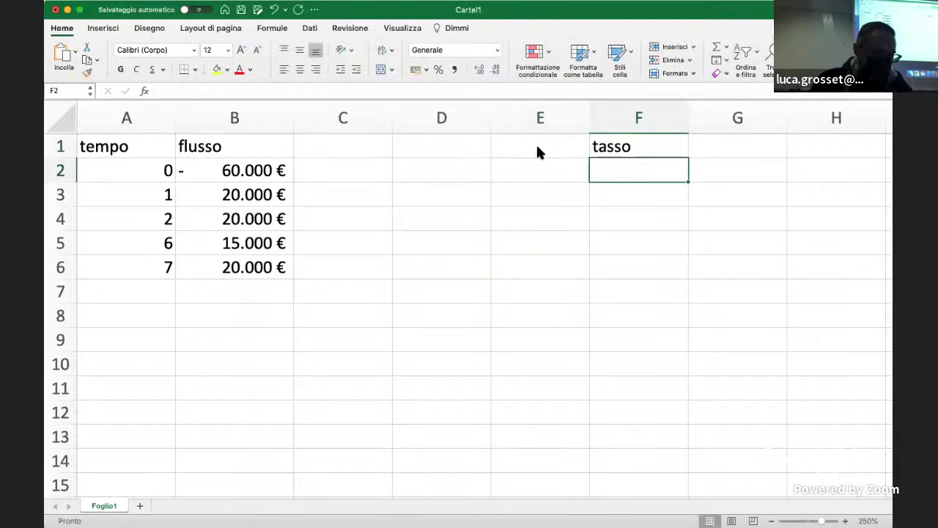
{"action": "type", "text": "4%"}
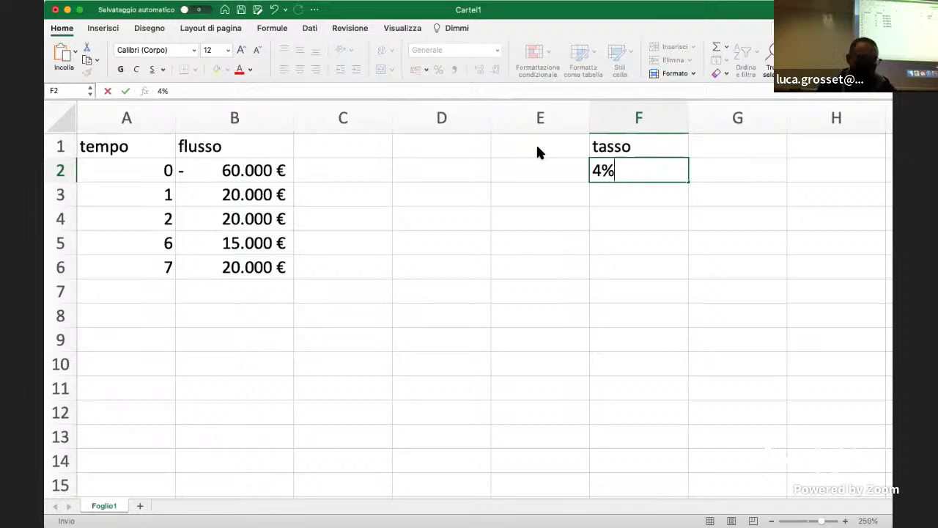
{"action": "key", "text": "Return"}
{"action": "key", "text": "Left"}
{"action": "key", "text": "Up"}
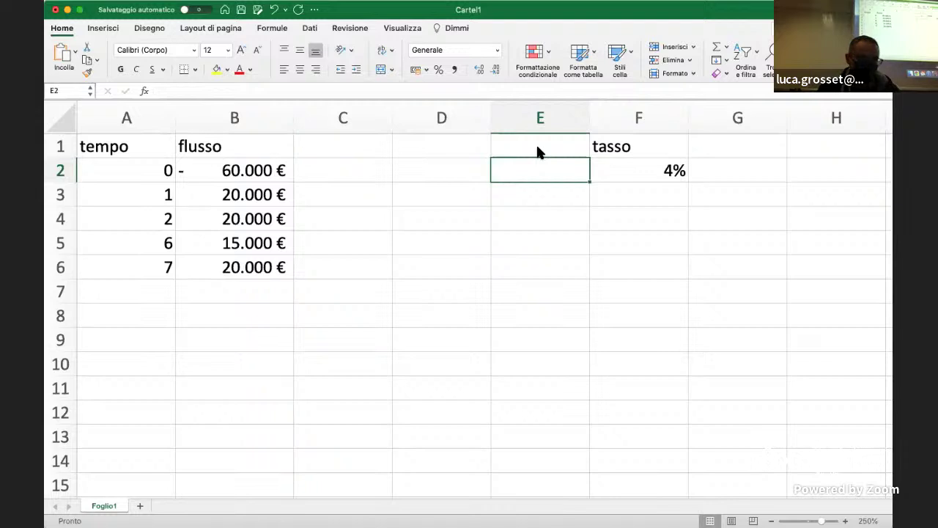
{"action": "key", "text": "Down"}
{"action": "key", "text": "Down"}
{"action": "key", "text": "Down"}
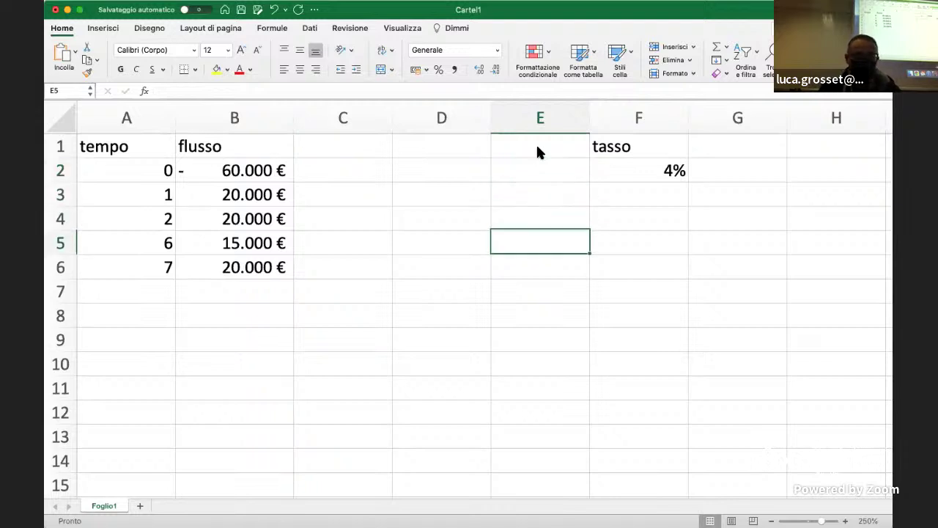
{"action": "key", "text": "Up"}
{"action": "key", "text": "Up"}
{"action": "key", "text": "Up"}
{"action": "key", "text": "Up"}
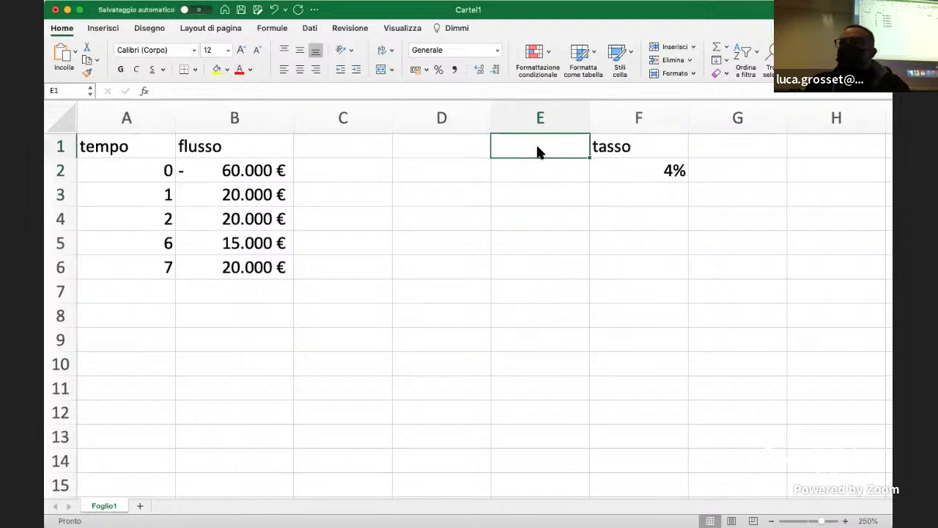
- Enter the header "flusso attualizzato" in cell C1 and widen column C to fit it
{"action": "key", "text": "Left"}
{"action": "key", "text": "Left"}
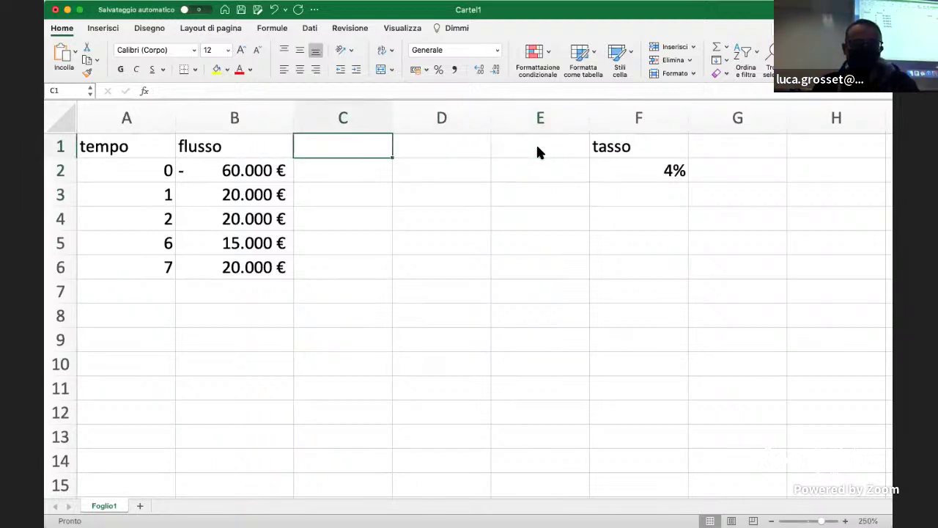
{"action": "type", "text": "fl"}
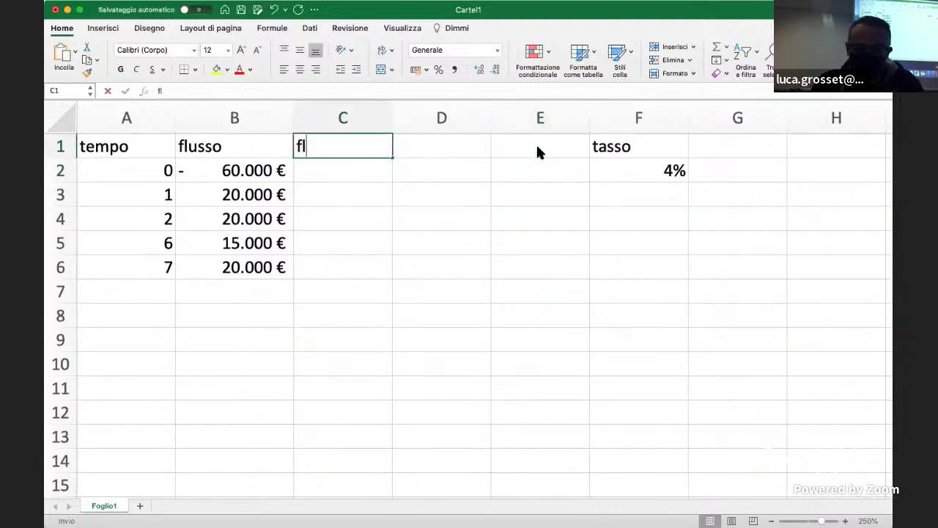
{"action": "type", "text": "usso attualizzari"}
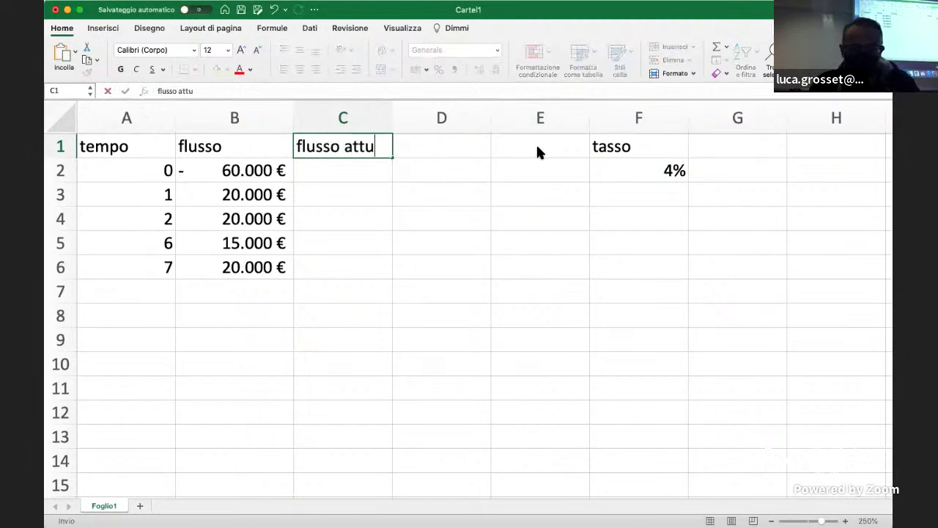
{"action": "key", "text": "BackSpace"}
{"action": "key", "text": "BackSpace"}
{"action": "key", "text": "BackSpace"}
{"action": "key", "text": "BackSpace"}
{"action": "type", "text": "zato"}
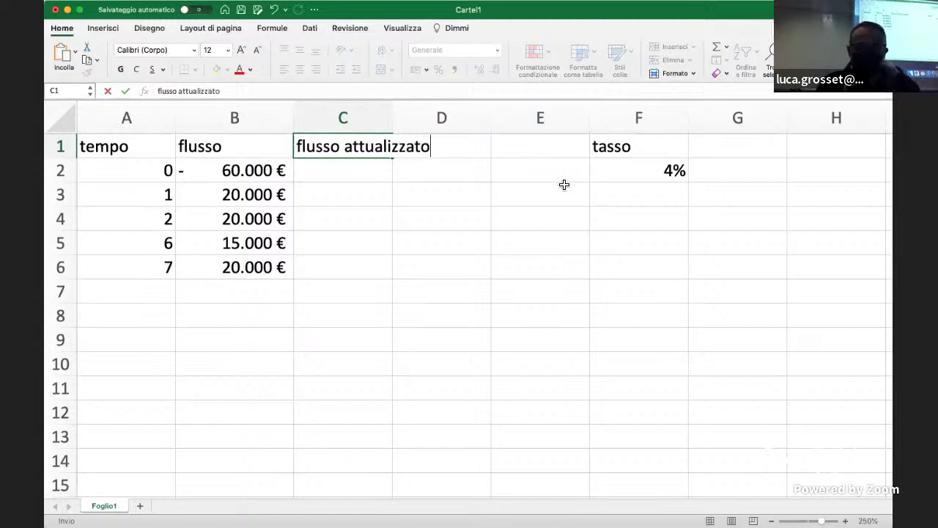
{"action": "key", "text": "Return"}
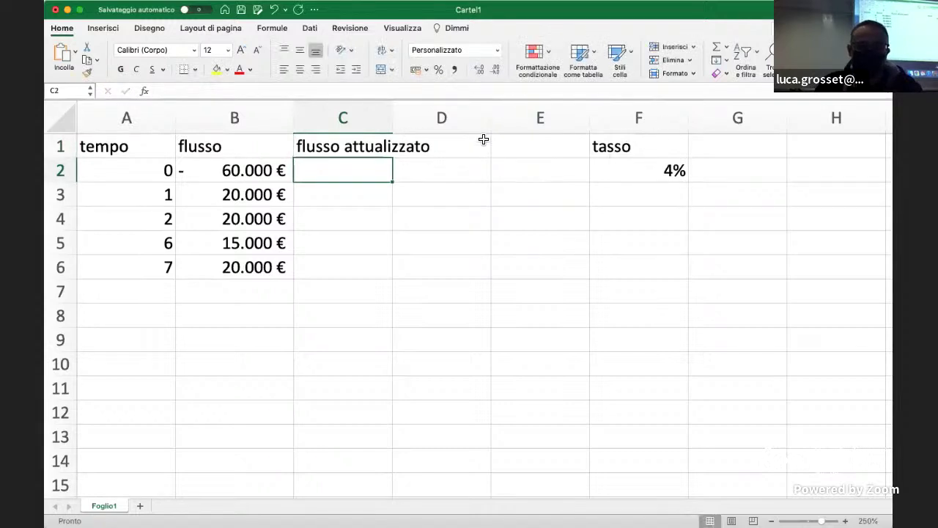
{"action": "left_click_drag", "start_coordinate": [391, 117], "coordinate": [438, 118]}
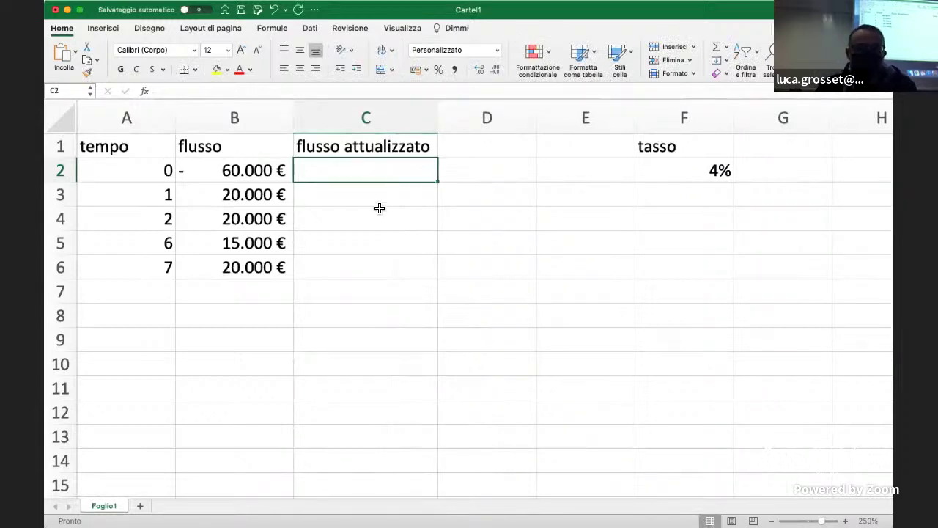
- Enter the discounting formula =B2/(1+$F$2)^A2 in cell C2, with an absolute reference to the rate
{"action": "type", "text": "="}
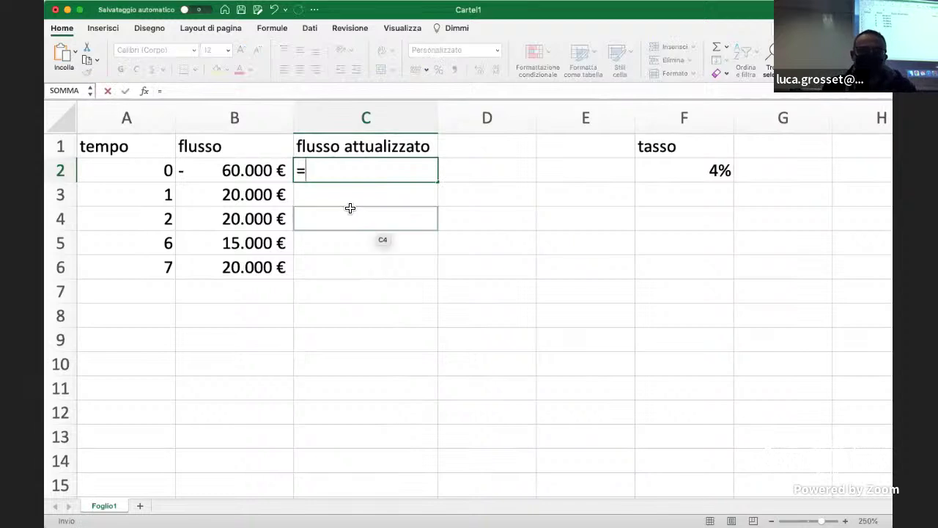
{"action": "left_click", "coordinate": [247, 176]}
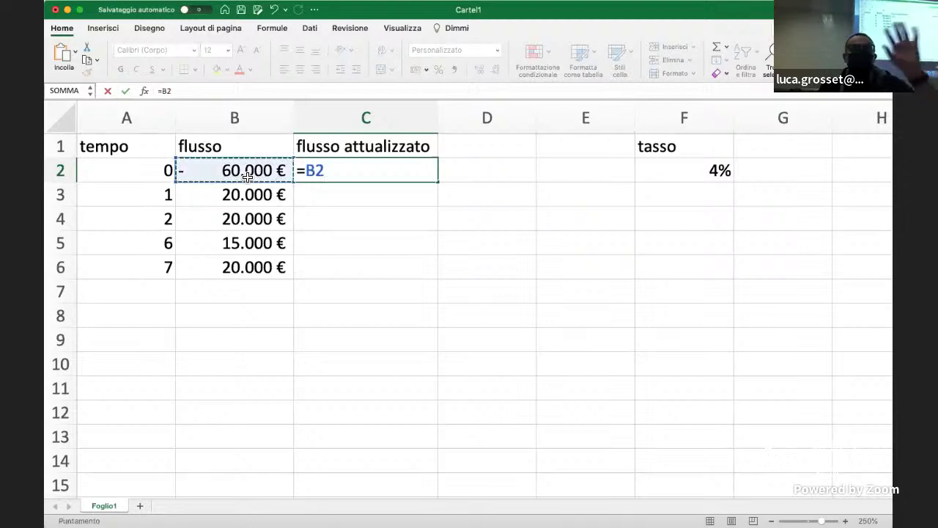
{"action": "type", "text": "/("}
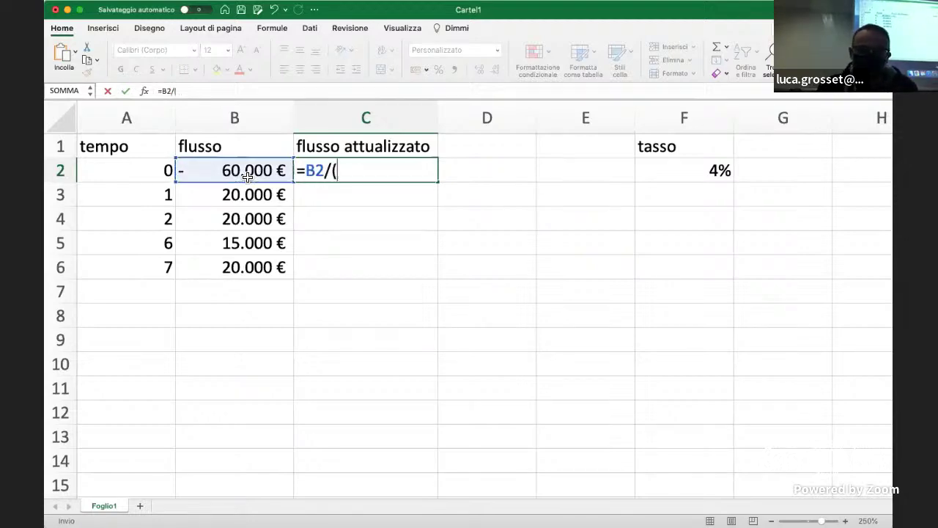
{"action": "type", "text": "1+"}
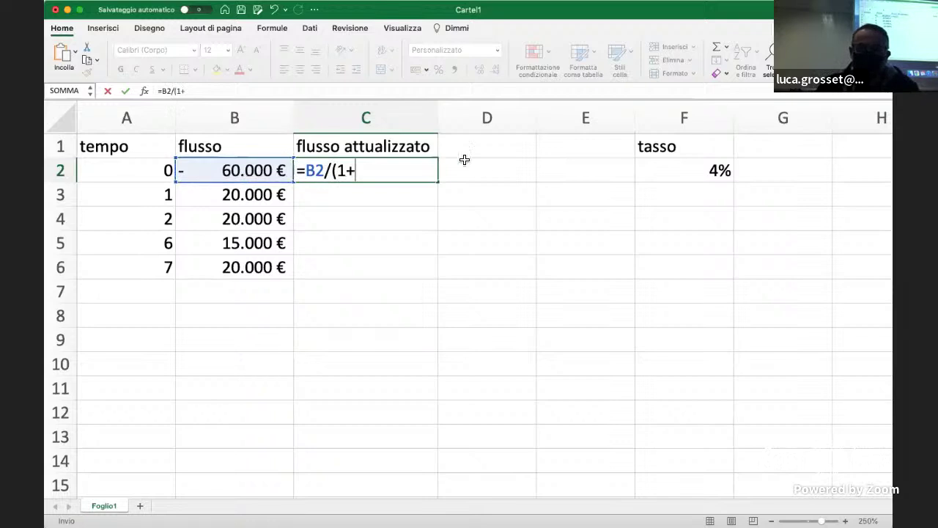
{"action": "left_click", "coordinate": [712, 170]}
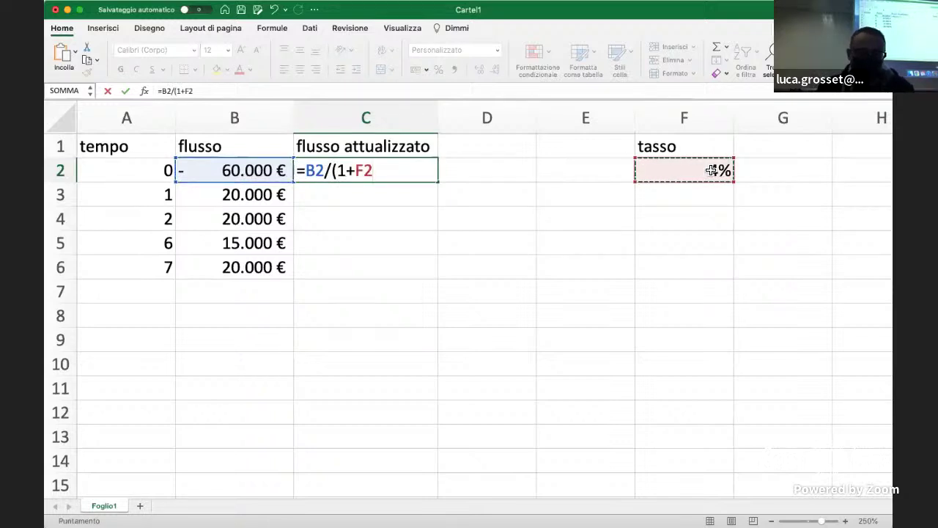
{"action": "key", "text": "F4"}
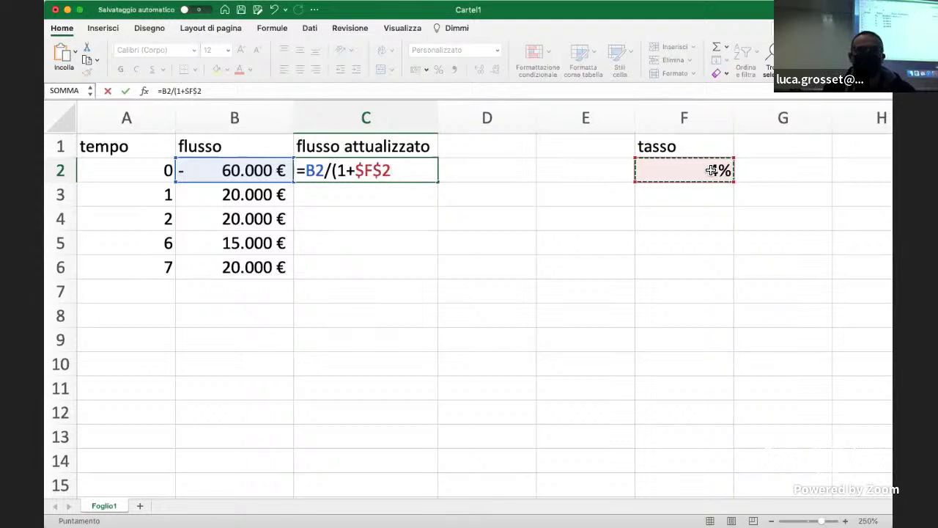
{"action": "type", "text": "^"}
{"action": "key", "text": "BackSpace"}
{"action": "type", "text": ")^"}
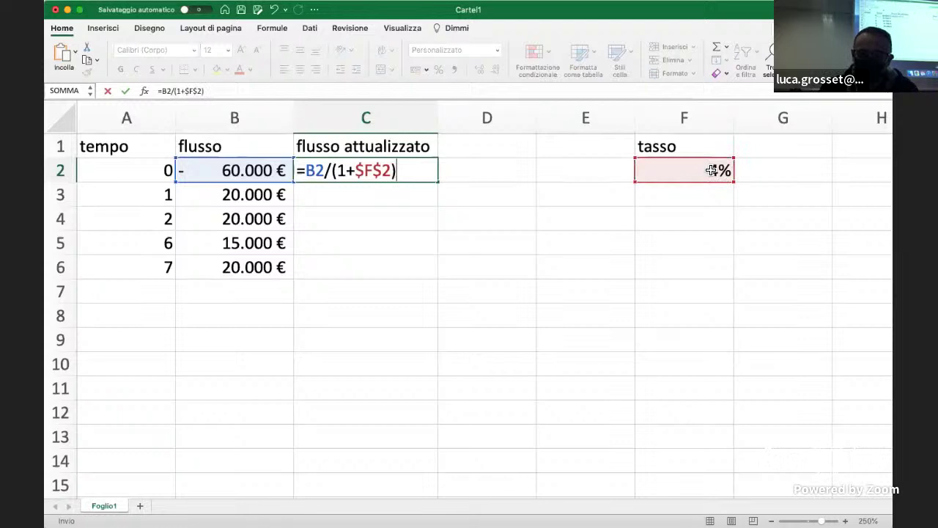
{"action": "left_click", "coordinate": [139, 172]}
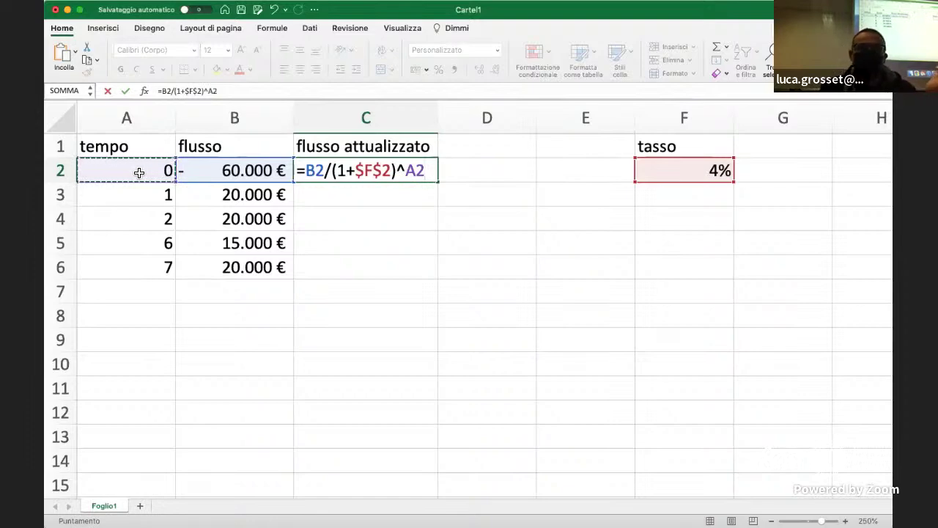
{"action": "key", "text": "Return"}
- Fill the discounting formula from C2 down through C6
{"action": "left_click", "coordinate": [352, 170]}
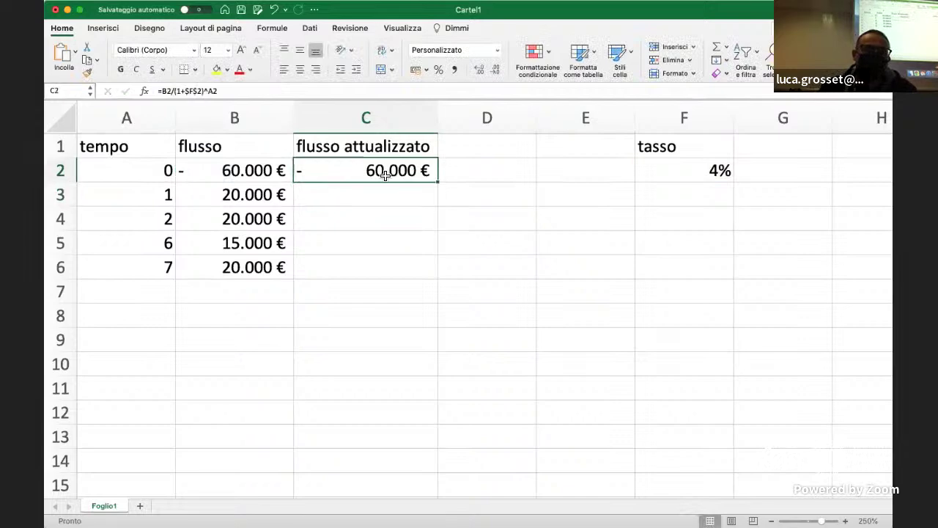
{"action": "left_click_drag", "start_coordinate": [437, 182], "coordinate": [436, 277]}
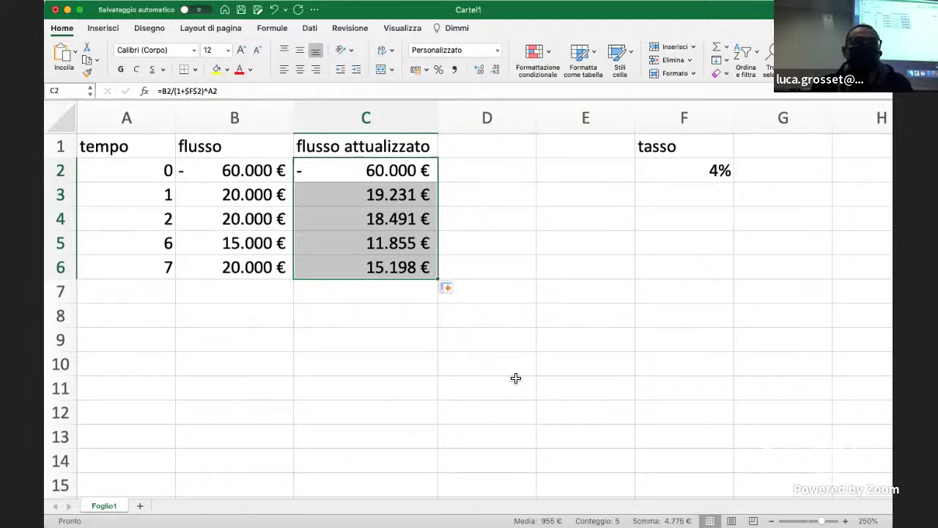
{"action": "left_click", "coordinate": [517, 379]}
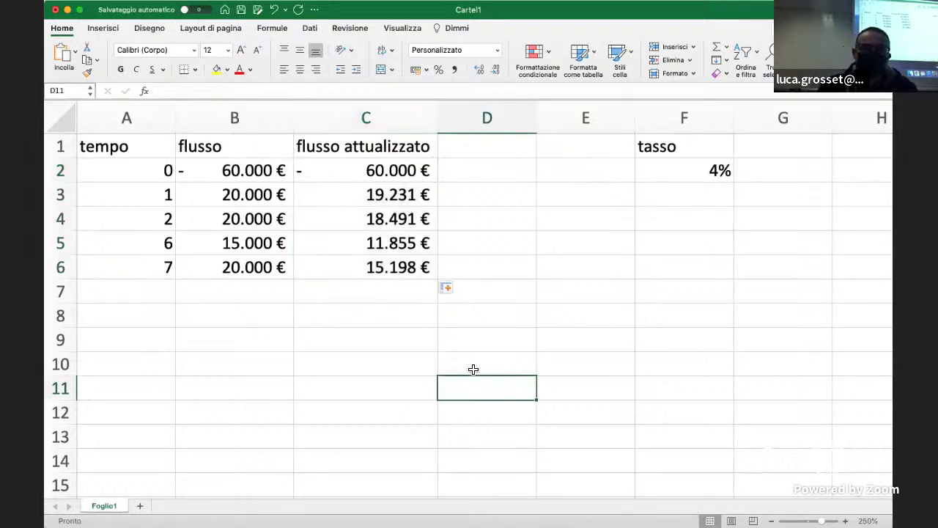
- Add a bottom border under cell C6 and total the discounted cash flows in C7 with =SOMMA(C2:C6)
{"action": "left_click", "coordinate": [380, 262]}
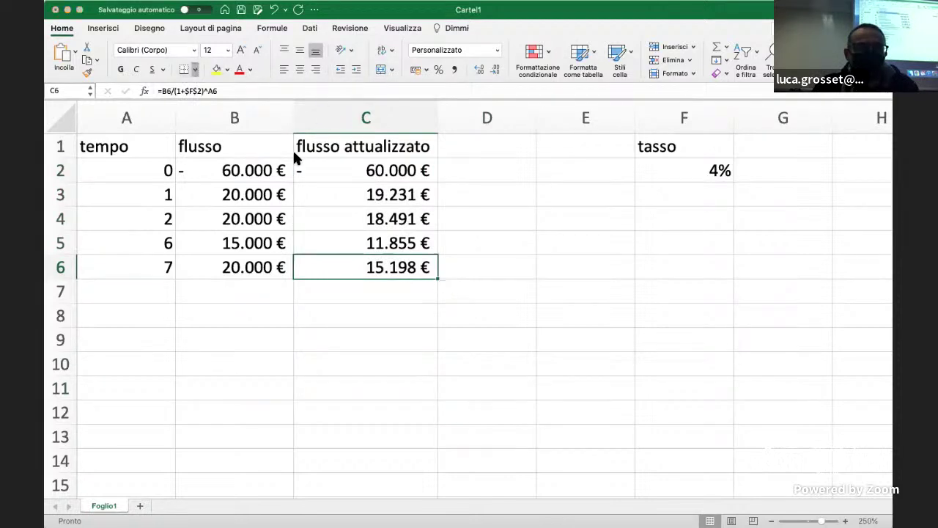
{"action": "left_click", "coordinate": [404, 363]}
{"action": "left_click", "coordinate": [391, 297]}
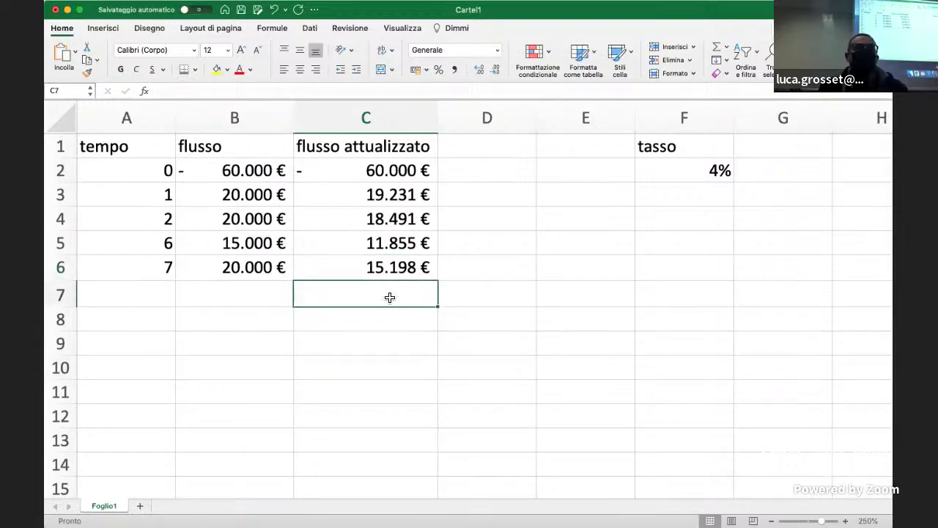
{"action": "type", "text": "=s"}
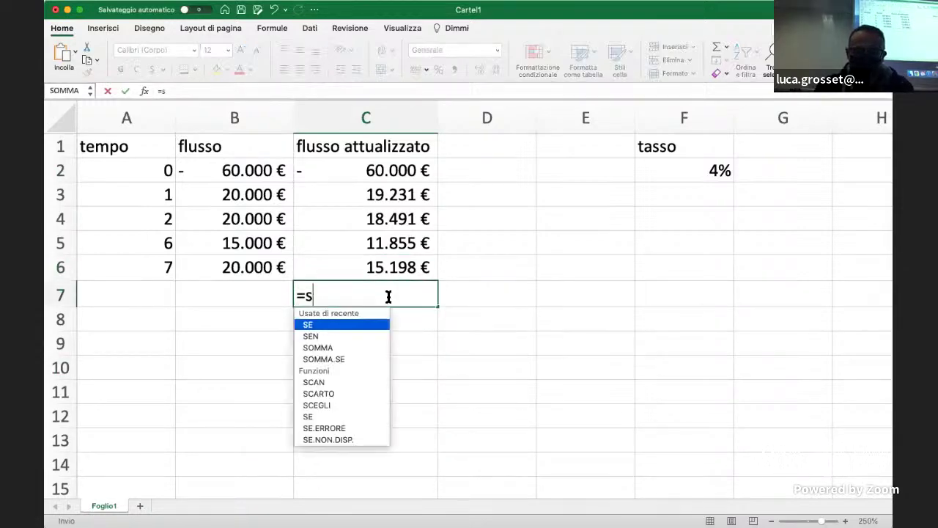
{"action": "type", "text": "omma("}
{"action": "left_click_drag", "start_coordinate": [373, 267], "coordinate": [372, 174]}
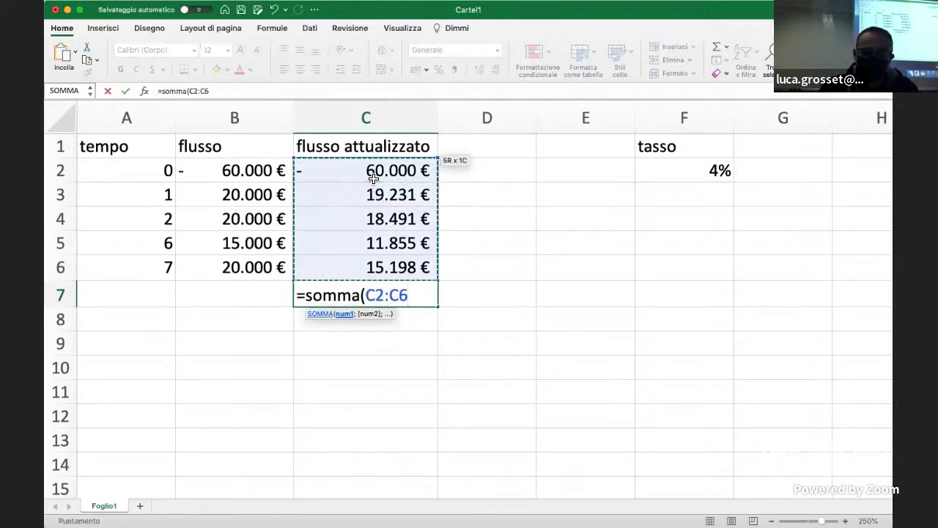
{"action": "type", "text": ")"}
{"action": "key", "text": "Return"}
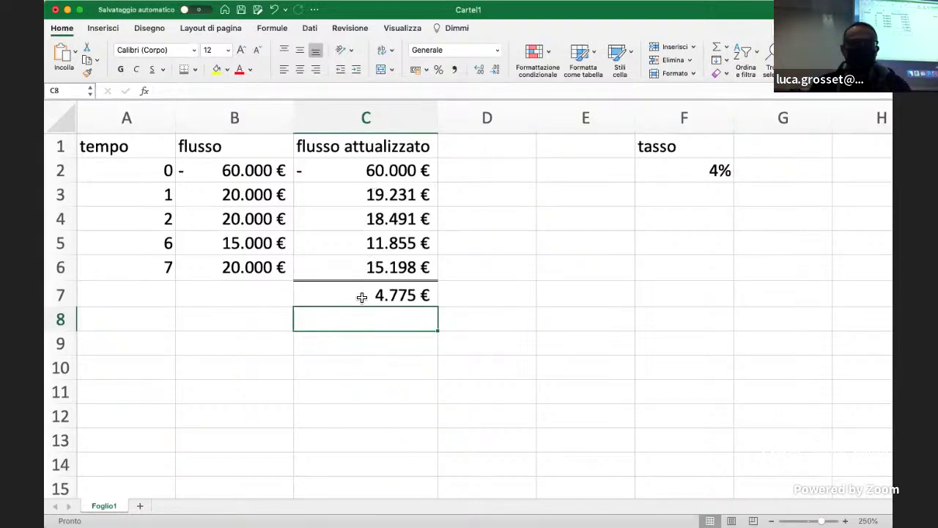
- Examine the discounting formula in cell C2 and the cells it references
{"action": "left_click", "coordinate": [376, 179]}
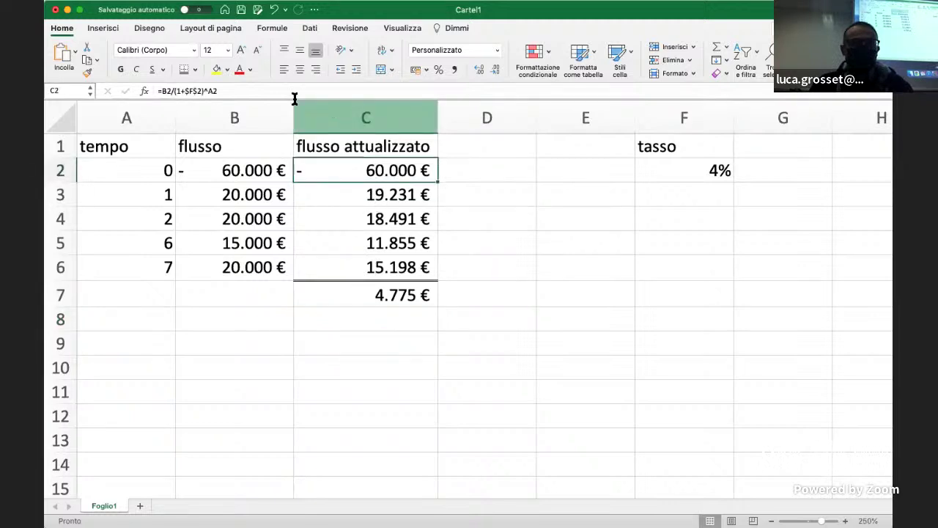
{"action": "left_click", "coordinate": [281, 93]}
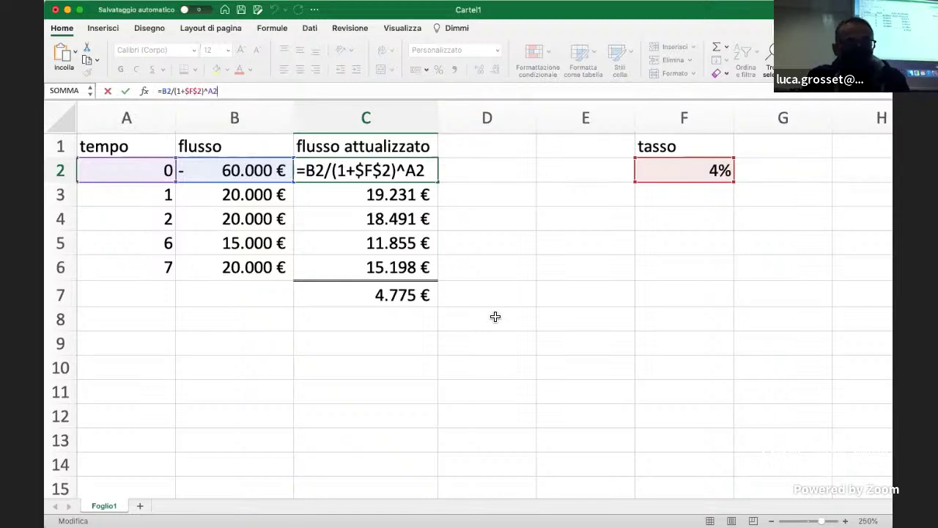
{"action": "key", "text": "super+Return"}
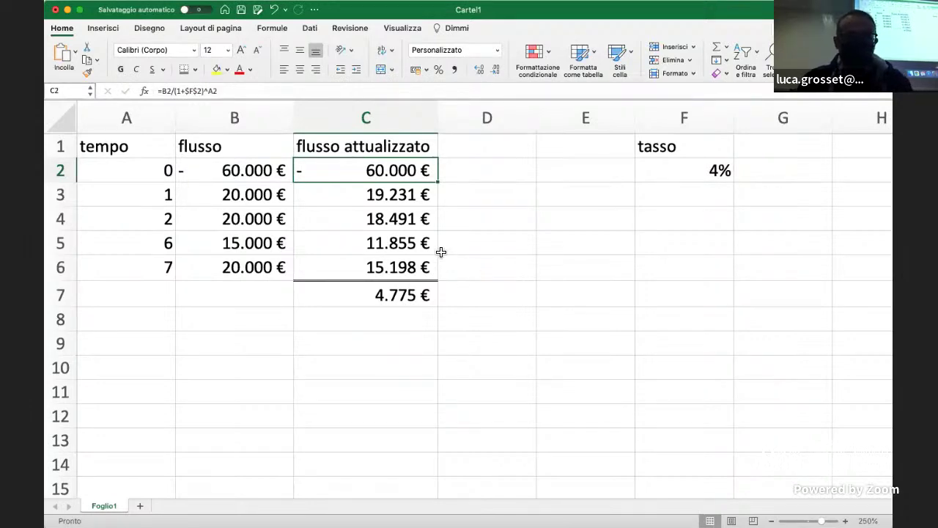
- Enter the header "somma" in cell D1
{"action": "left_click", "coordinate": [529, 172]}
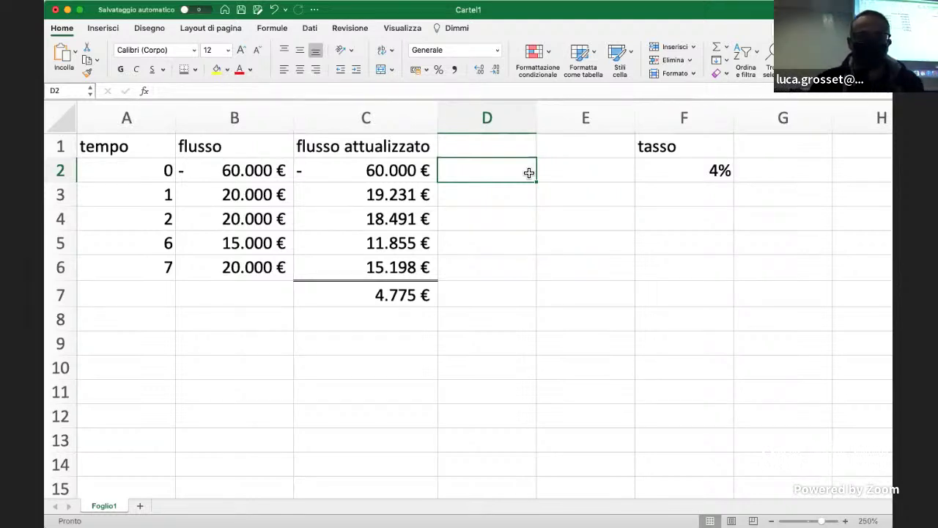
{"action": "key", "text": "Up"}
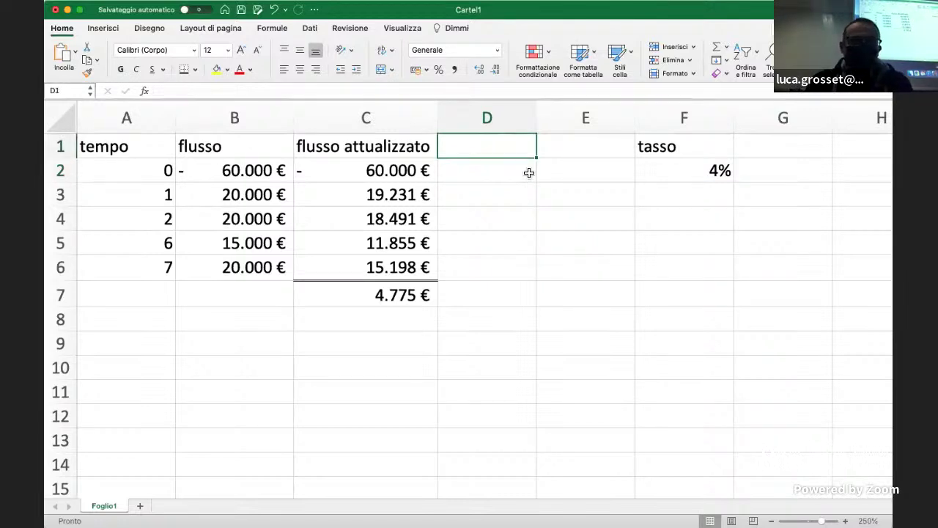
{"action": "type", "text": "cumula"}
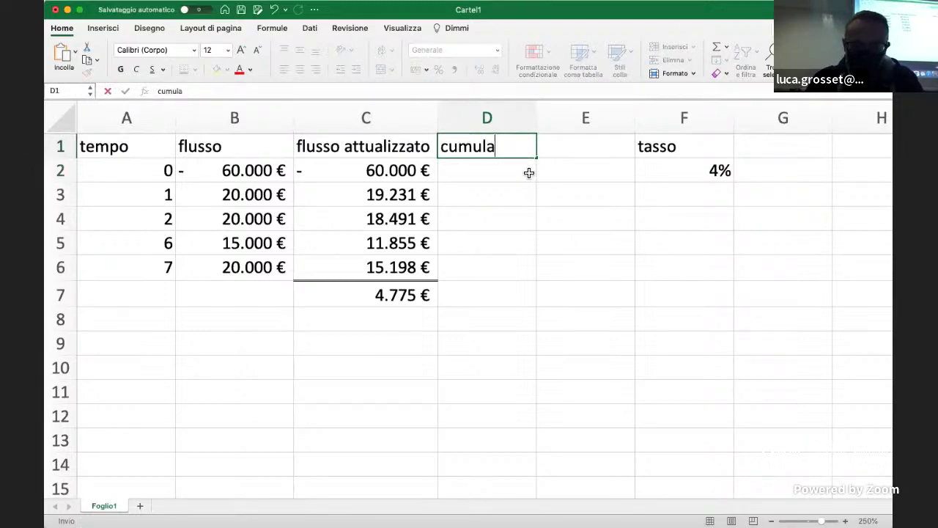
{"action": "key", "text": "BackSpace"}
{"action": "key", "text": "BackSpace"}
{"action": "key", "text": "BackSpace"}
{"action": "key", "text": "BackSpace"}
{"action": "key", "text": "BackSpace"}
{"action": "key", "text": "BackSpace"}
{"action": "type", "text": "somma"}
{"action": "key", "text": "Return"}
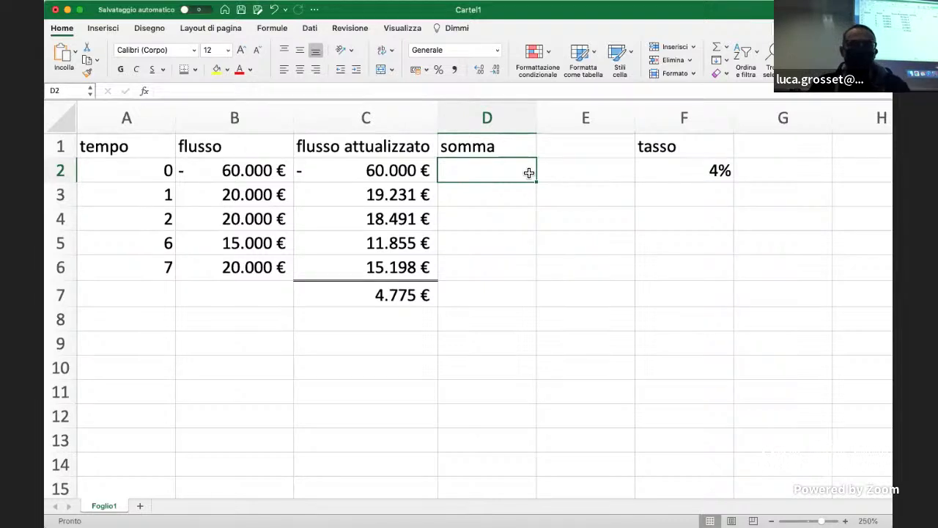
- Highlight the discounted total in cell C7 with a yellow fill
{"action": "left_click", "coordinate": [389, 294]}
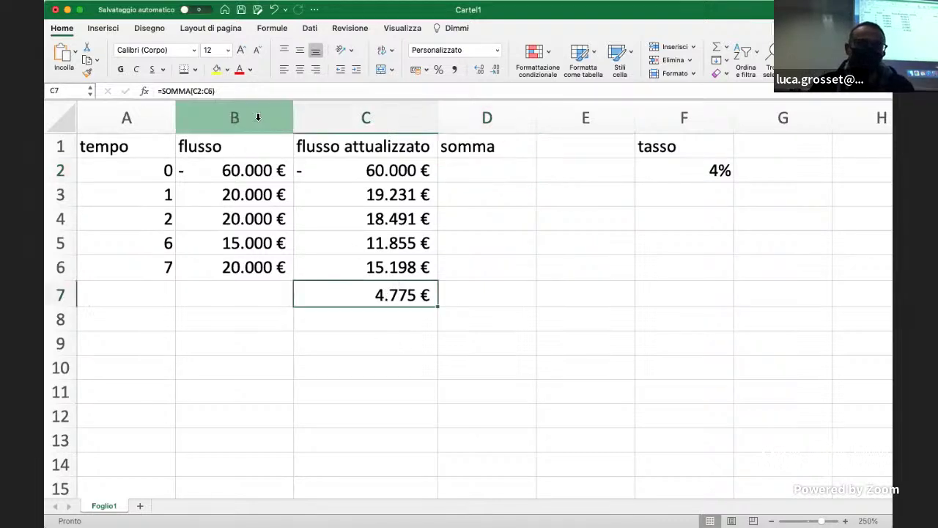
{"action": "left_click", "coordinate": [215, 68]}
{"action": "left_click", "coordinate": [532, 368]}
- Enter the header "somma att" in cell E1
{"action": "left_click", "coordinate": [498, 170]}
{"action": "left_click", "coordinate": [562, 149]}
{"action": "type", "text": "somma att"}
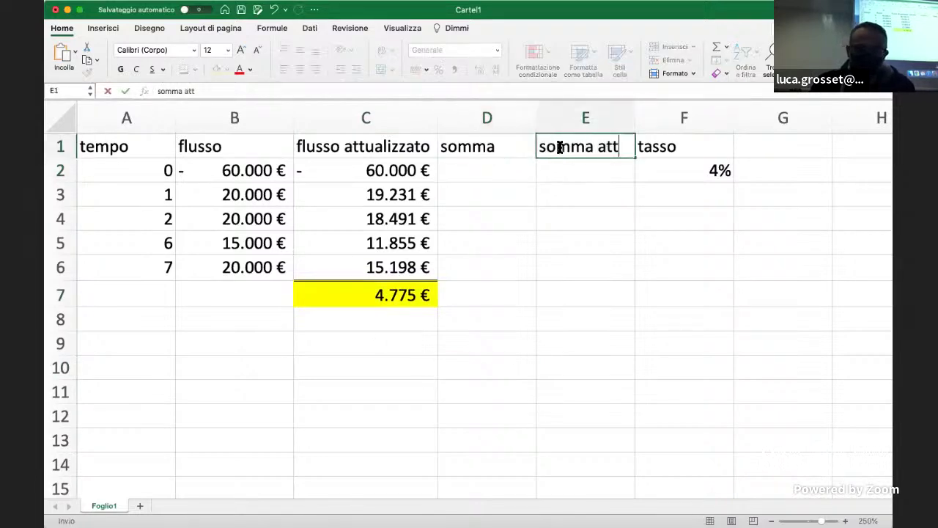
{"action": "left_click", "coordinate": [548, 219]}
- Enter the formula =B2 in cell D2 to start the running sum with the first cash flow
{"action": "left_click", "coordinate": [488, 179]}
{"action": "type", "text": "="}
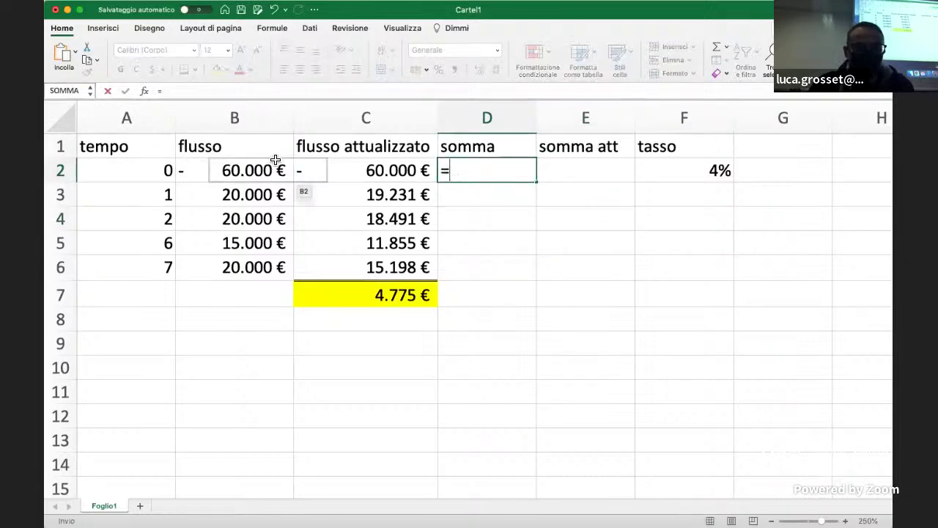
{"action": "left_click", "coordinate": [256, 170]}
{"action": "key", "text": "Return"}
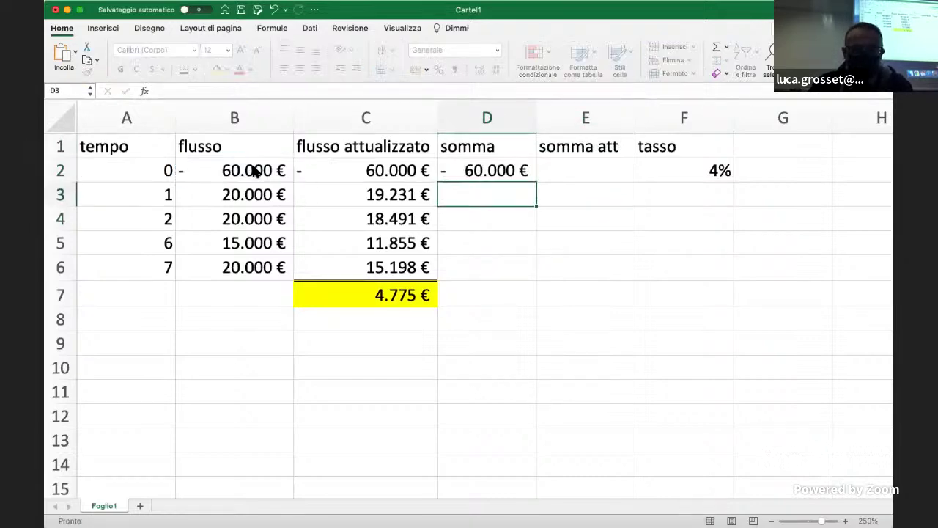
- Enter the formula =D2+B3 in cell D3 and fill it down through D6 to accumulate the plain cash flows
{"action": "type", "text": "="}
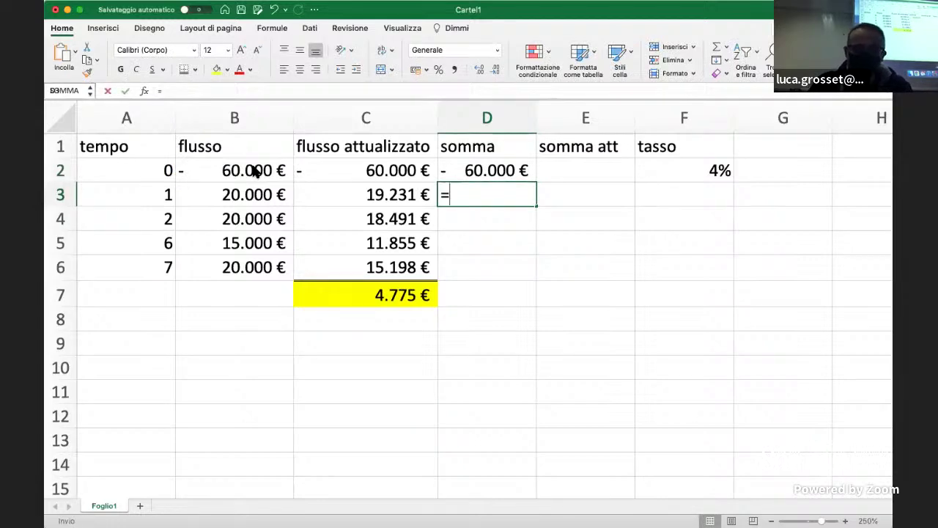
{"action": "left_click", "coordinate": [476, 161]}
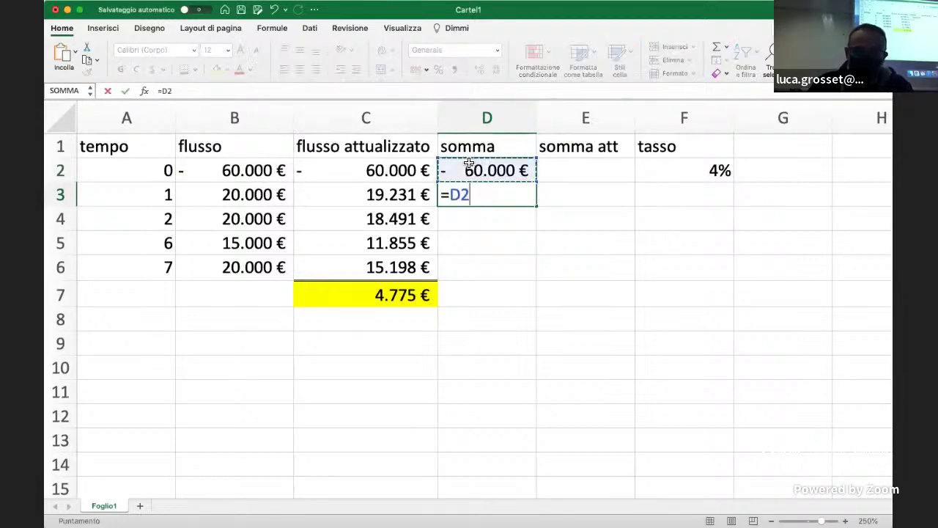
{"action": "type", "text": "+"}
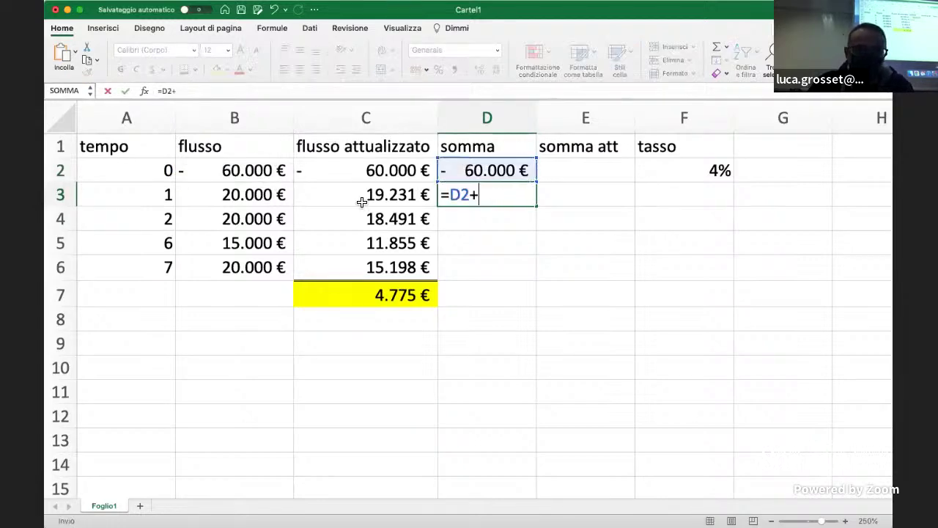
{"action": "left_click", "coordinate": [261, 195]}
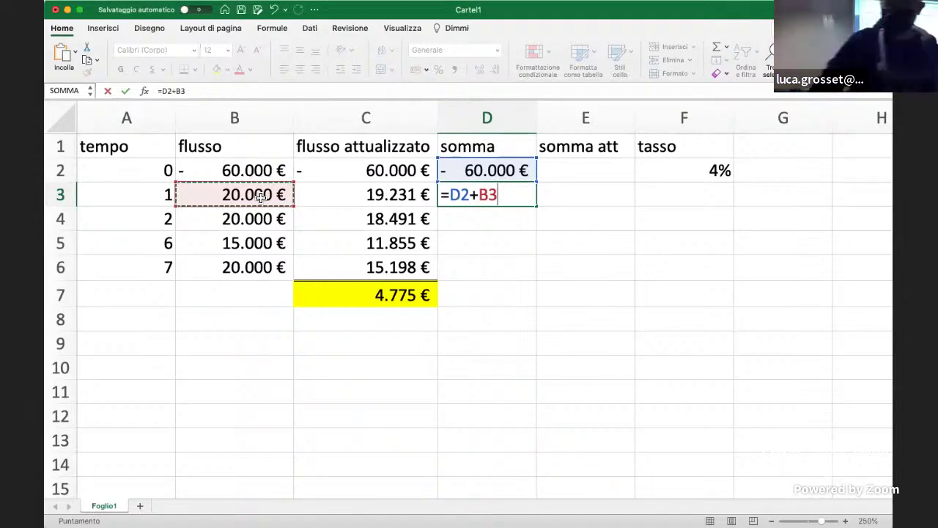
{"action": "key", "text": "Return"}
{"action": "left_click", "coordinate": [495, 195]}
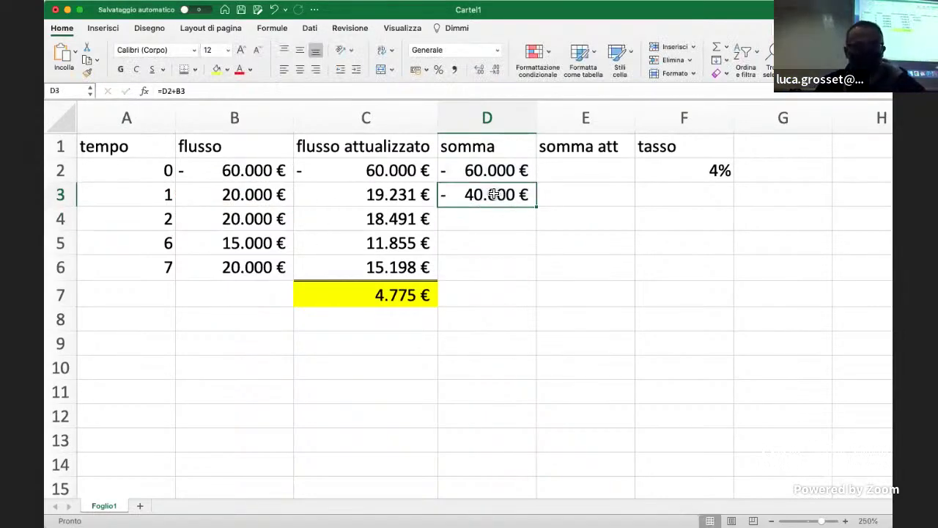
{"action": "left_click_drag", "start_coordinate": [538, 208], "coordinate": [535, 276]}
- Enter the label "TR" in cell D9
{"action": "left_click", "coordinate": [513, 343]}
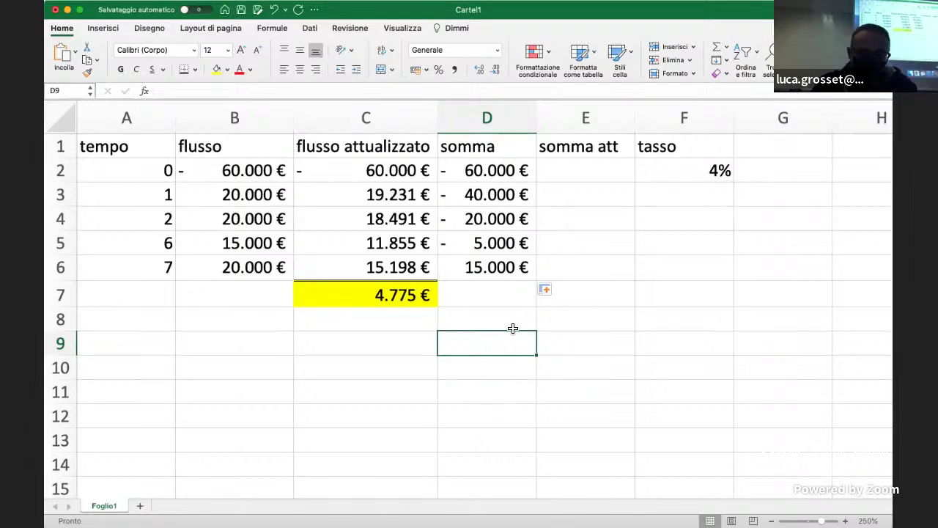
{"action": "type", "text": "TYR"}
{"action": "key", "text": "BackSpace"}
{"action": "key", "text": "BackSpace"}
{"action": "type", "text": "R"}
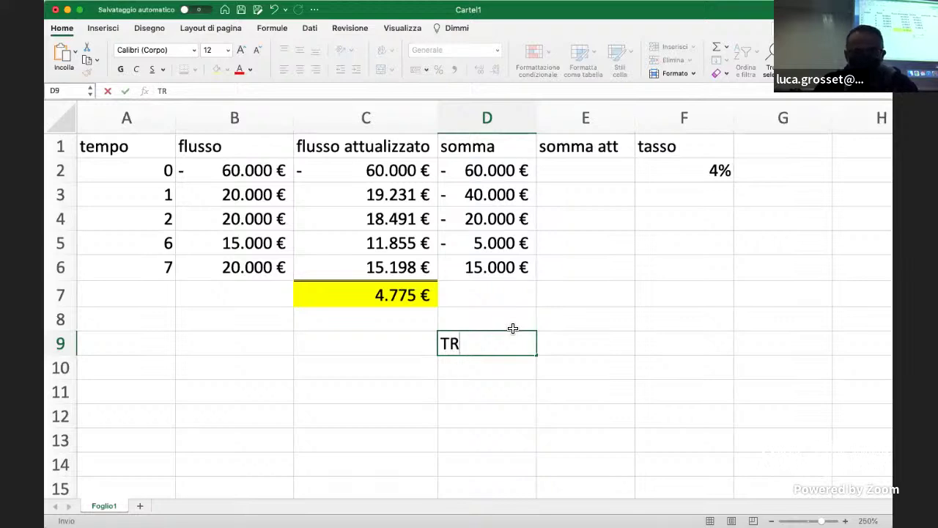
{"action": "key", "text": "Right"}
{"action": "key", "text": "Left"}
{"action": "key", "text": "Right"}
- Enter the interpolation formula =A5-D5*(A6-A5)/(D6-D5) in cell E9, beside the TR label
{"action": "type", "text": "="}
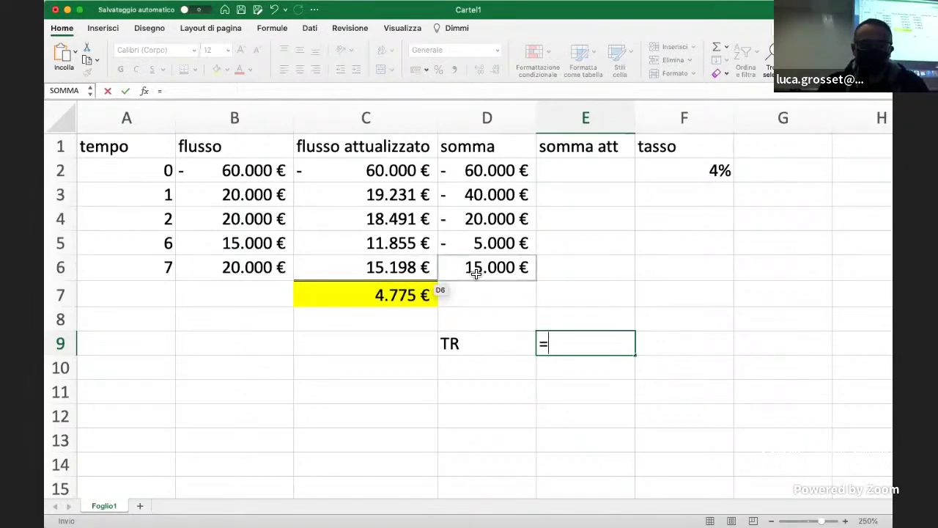
{"action": "left_click", "coordinate": [156, 246]}
{"action": "type", "text": "-"}
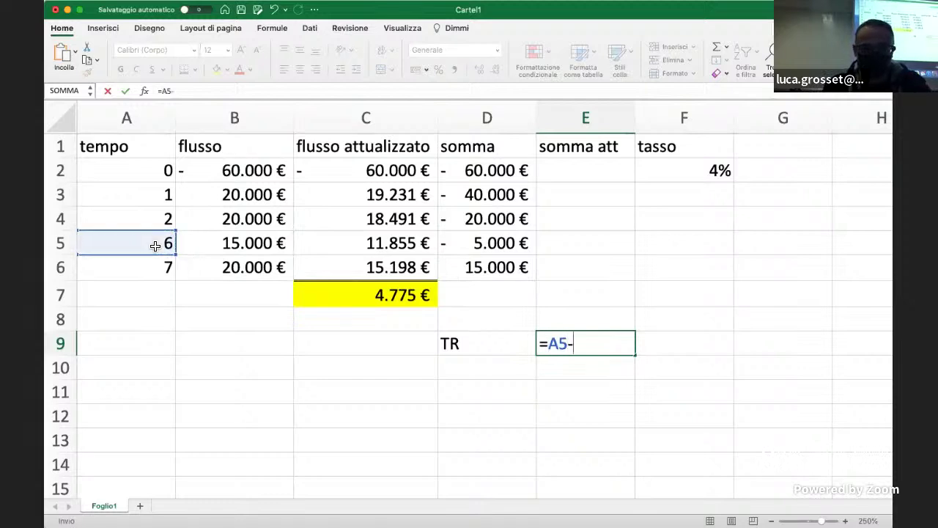
{"action": "left_click", "coordinate": [480, 243]}
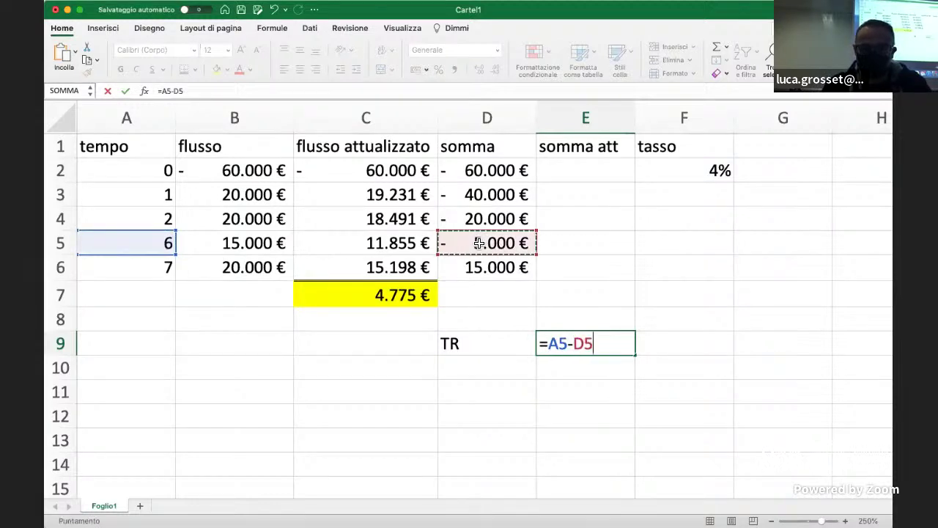
{"action": "type", "text": "*("}
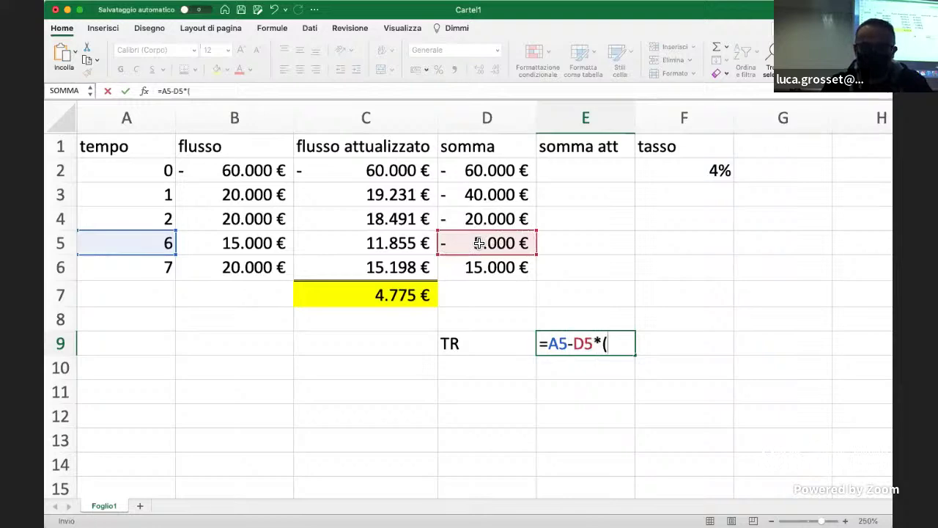
{"action": "left_click", "coordinate": [158, 270]}
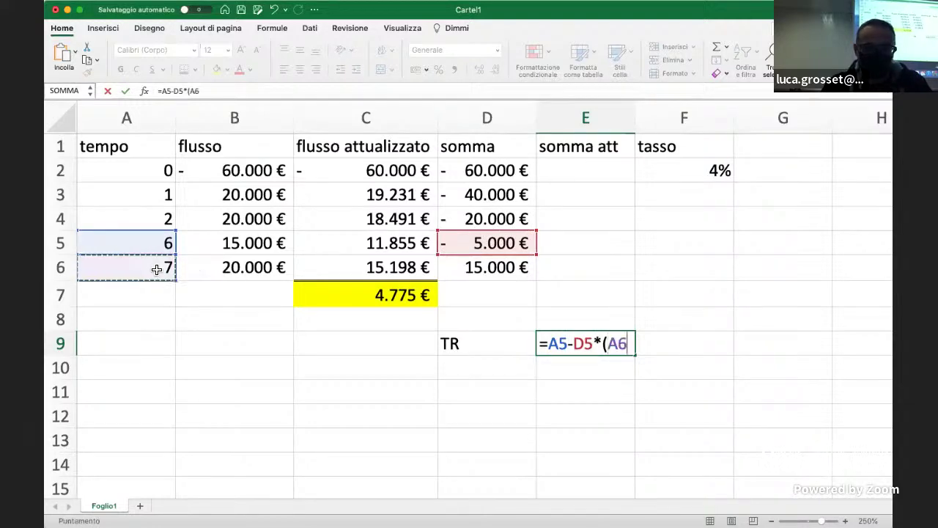
{"action": "type", "text": "-"}
{"action": "left_click", "coordinate": [140, 247]}
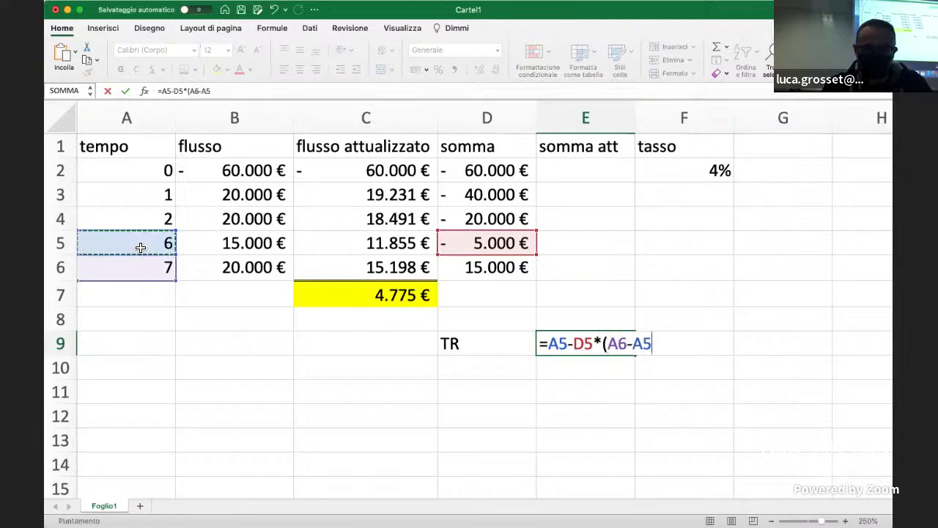
{"action": "type", "text": ")/("}
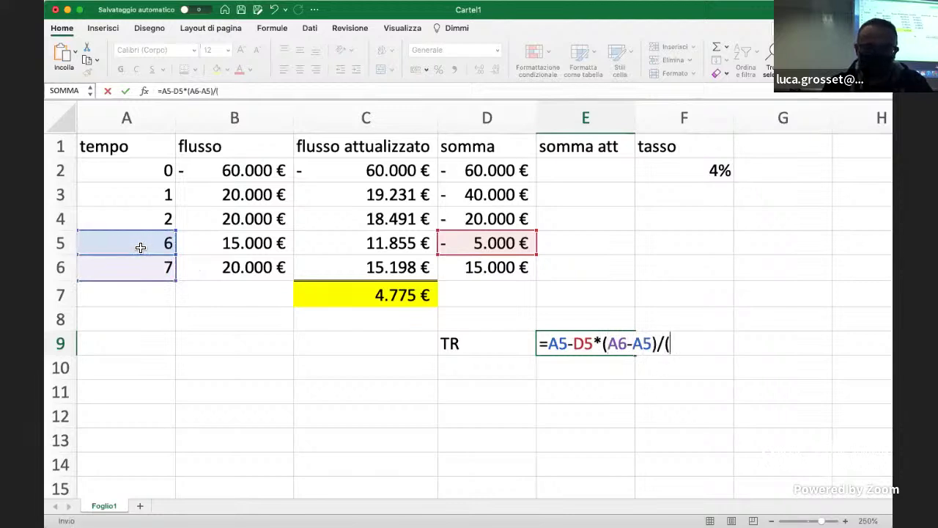
{"action": "left_click", "coordinate": [480, 271]}
{"action": "type", "text": "-"}
{"action": "left_click", "coordinate": [495, 243]}
{"action": "type", "text": ")"}
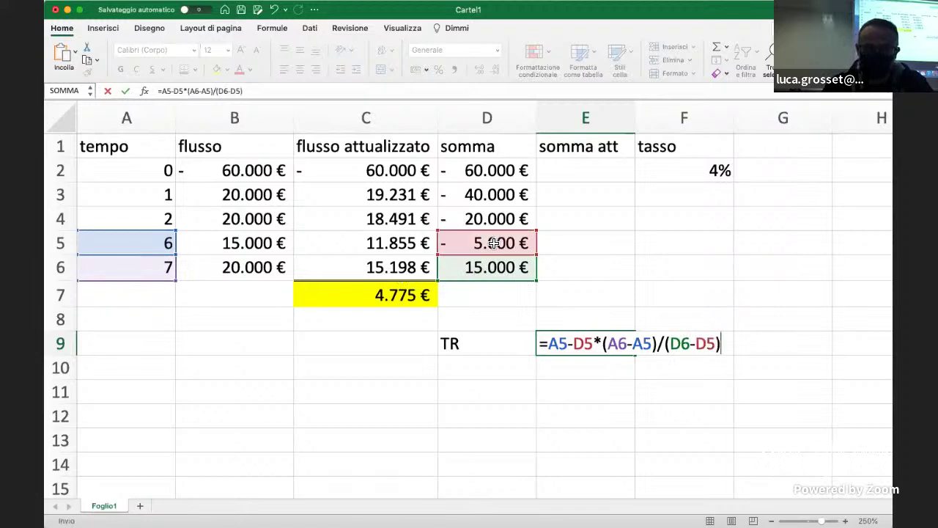
{"action": "key", "text": "Return"}
{"action": "key", "text": "Up"}
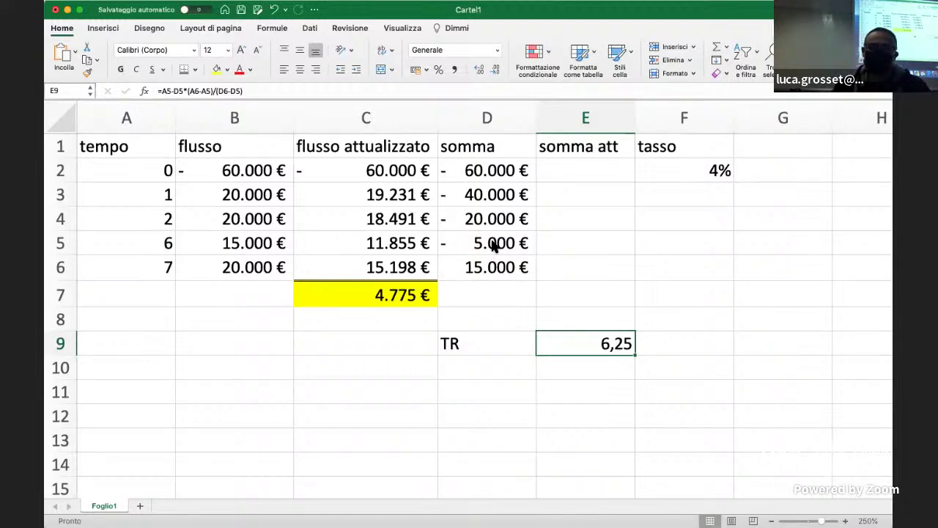
{"action": "key", "text": "Down"}
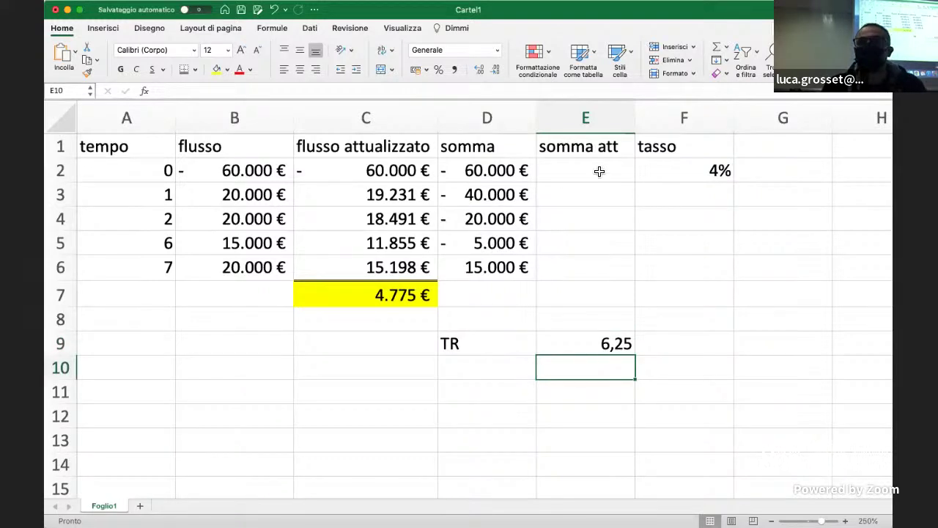
- Enter the formula =C2 in cell E2 to start the running sum of discounted flows
{"action": "left_click", "coordinate": [566, 170]}
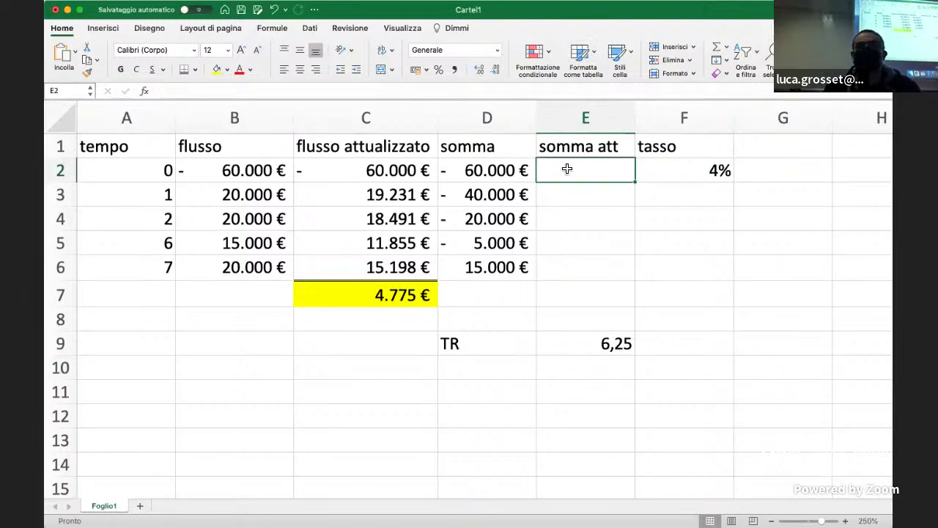
{"action": "type", "text": "="}
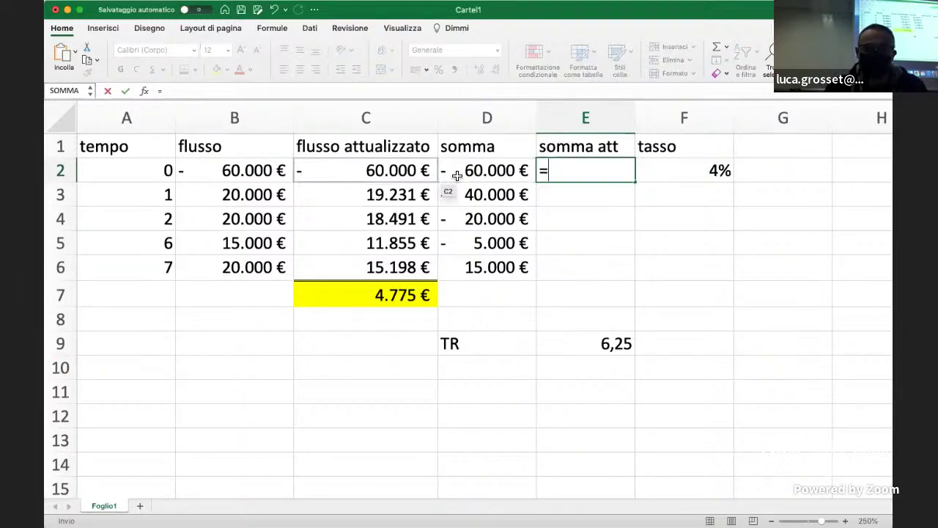
{"action": "left_click", "coordinate": [397, 176]}
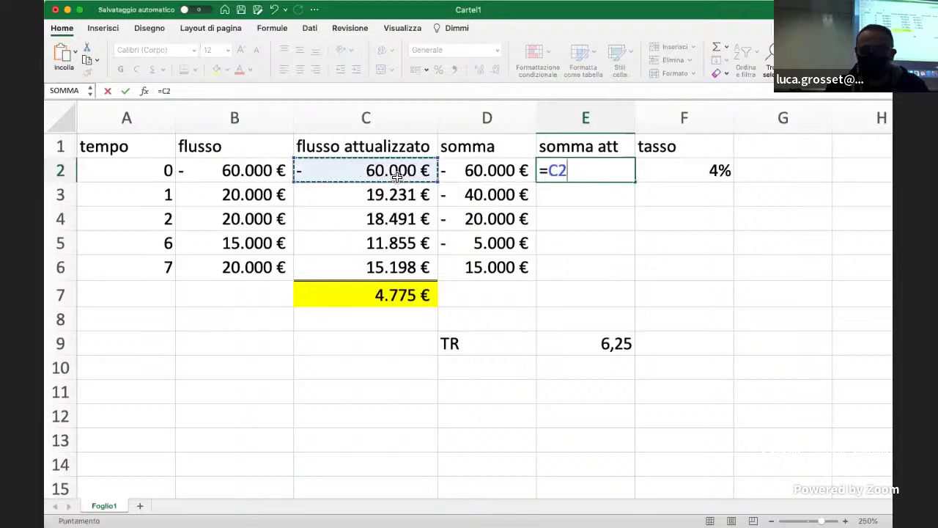
{"action": "key", "text": "Return"}
- Enter the formula =E2+C3 in cell E3 and fill it down through E6 to accumulate the discounted flows
{"action": "type", "text": "="}
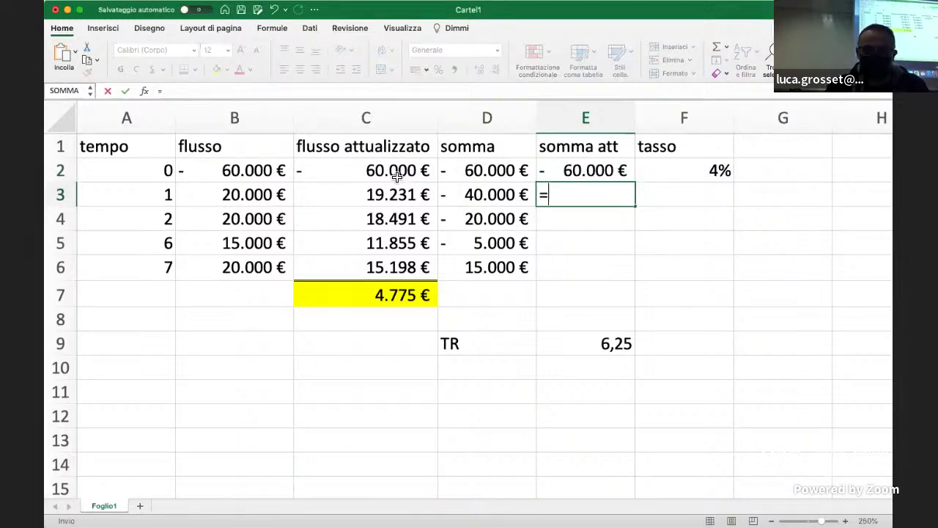
{"action": "left_click", "coordinate": [585, 173]}
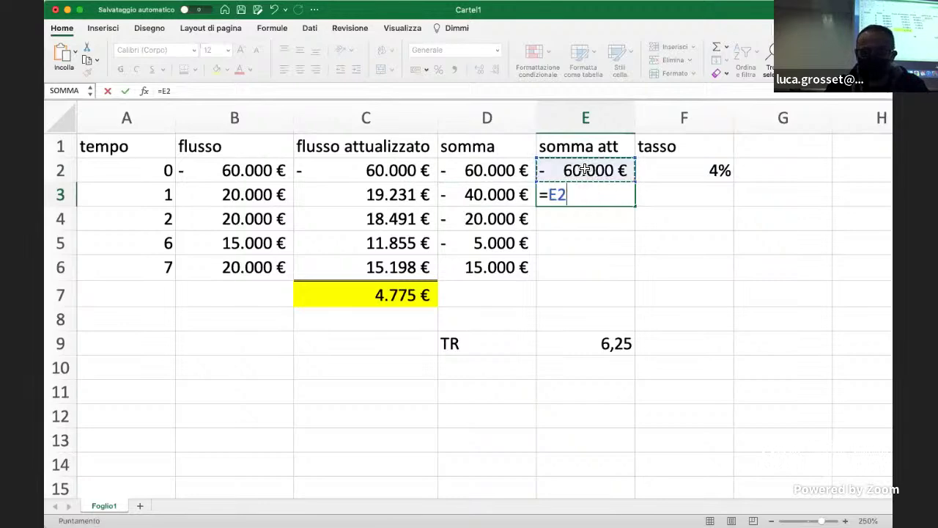
{"action": "type", "text": "+"}
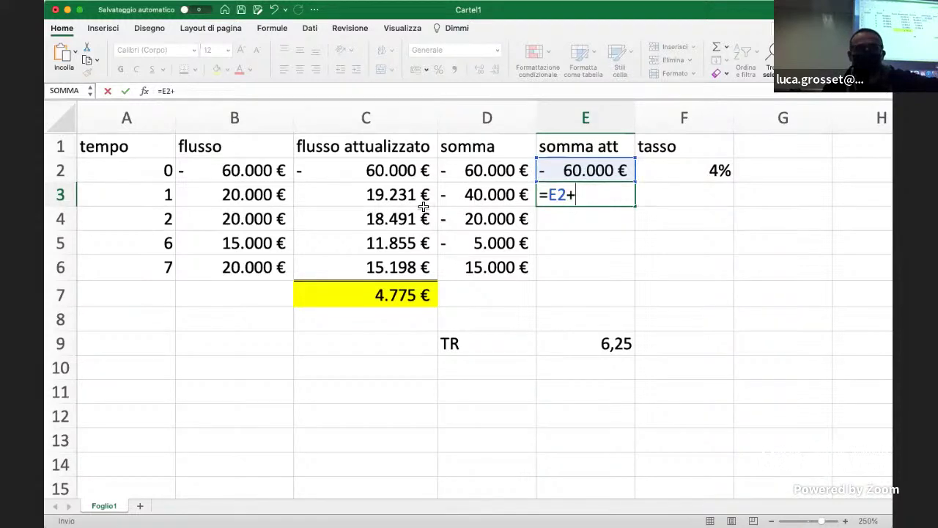
{"action": "left_click", "coordinate": [395, 199]}
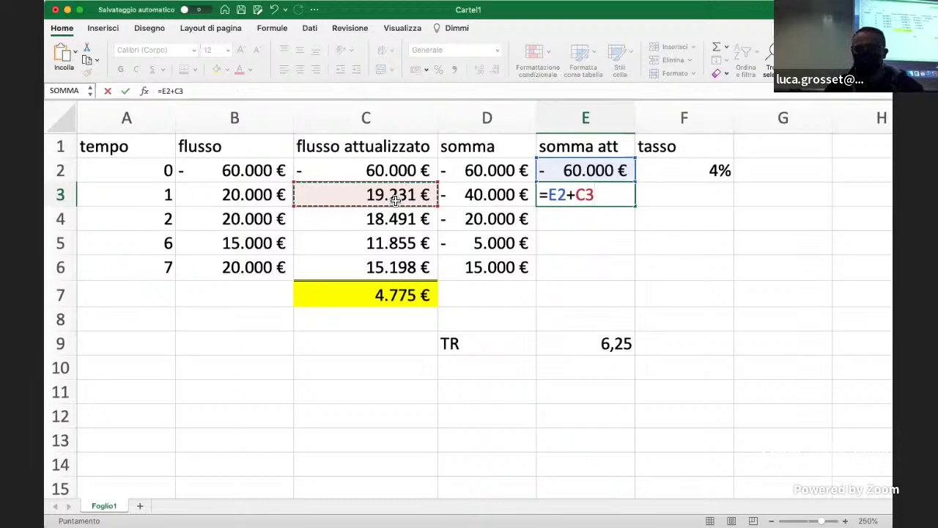
{"action": "key", "text": "Return"}
{"action": "left_click", "coordinate": [580, 195]}
{"action": "left_click_drag", "start_coordinate": [634, 208], "coordinate": [635, 273]}
{"action": "left_click", "coordinate": [709, 339]}
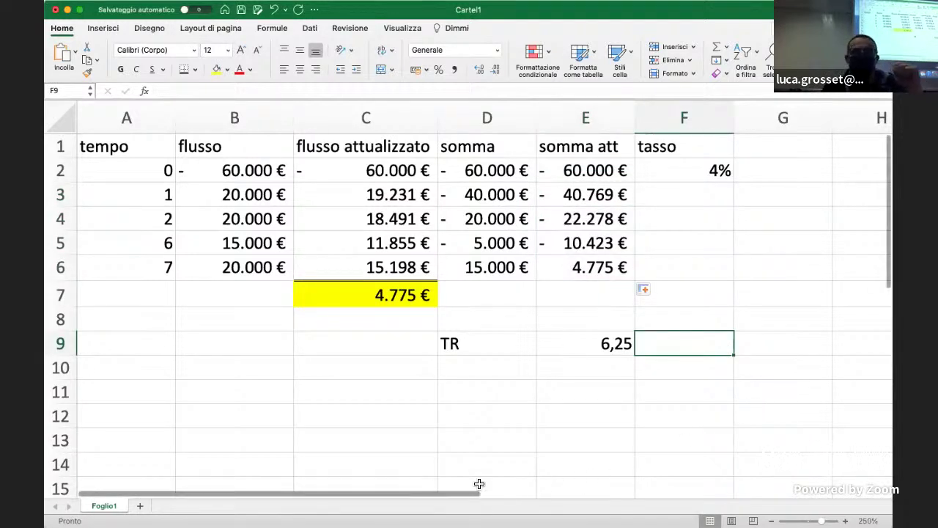
{"action": "left_click", "coordinate": [580, 346]}
{"action": "left_click", "coordinate": [653, 459]}
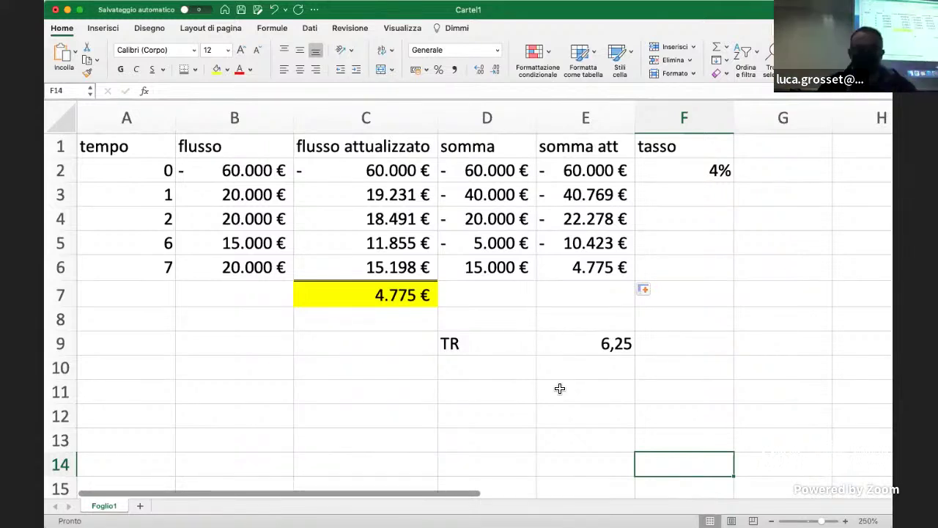
- Enter the label "TRA" in cell D11
{"action": "left_click", "coordinate": [471, 387]}
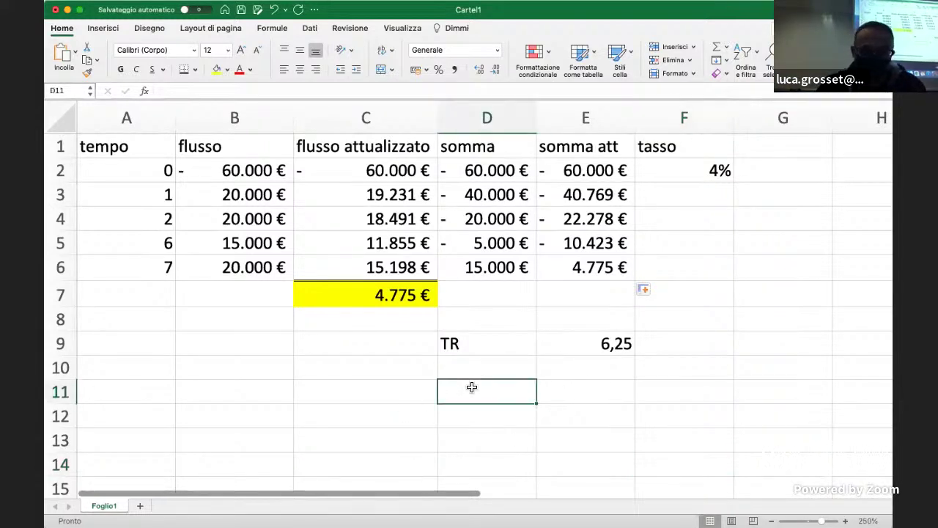
{"action": "type", "text": "TRA"}
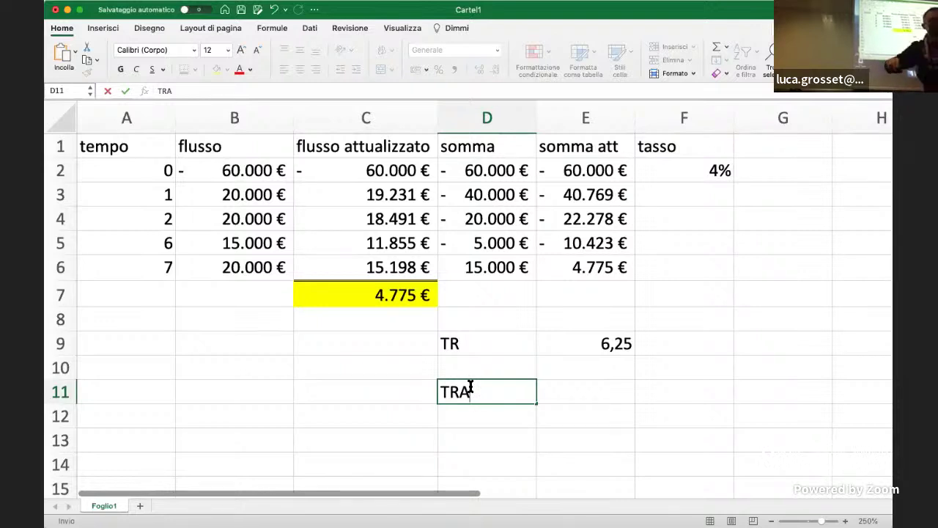
{"action": "key", "text": "Tab"}
- Enter the interpolation formula =A5-E5*(A6-A5)/(E6-E5) in cell E11, beside the TRA label
{"action": "type", "text": "="}
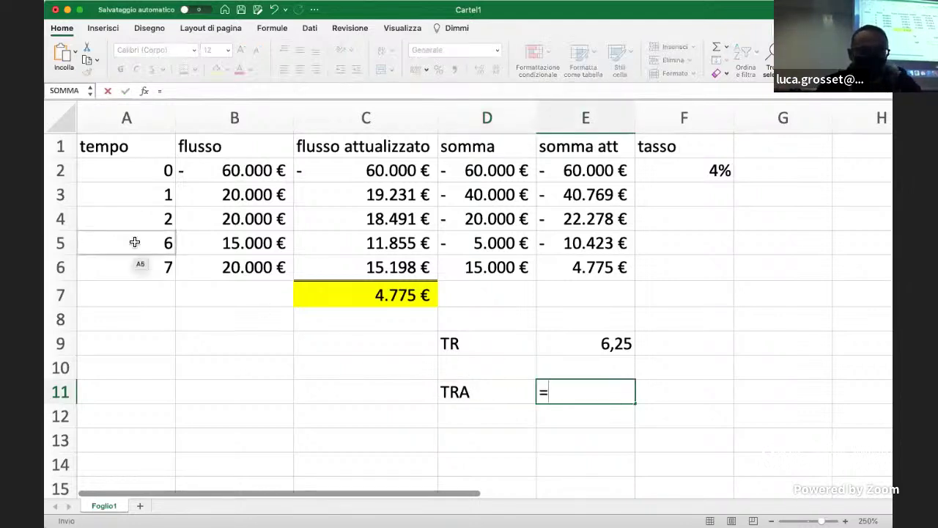
{"action": "left_click", "coordinate": [133, 242]}
{"action": "type", "text": "-"}
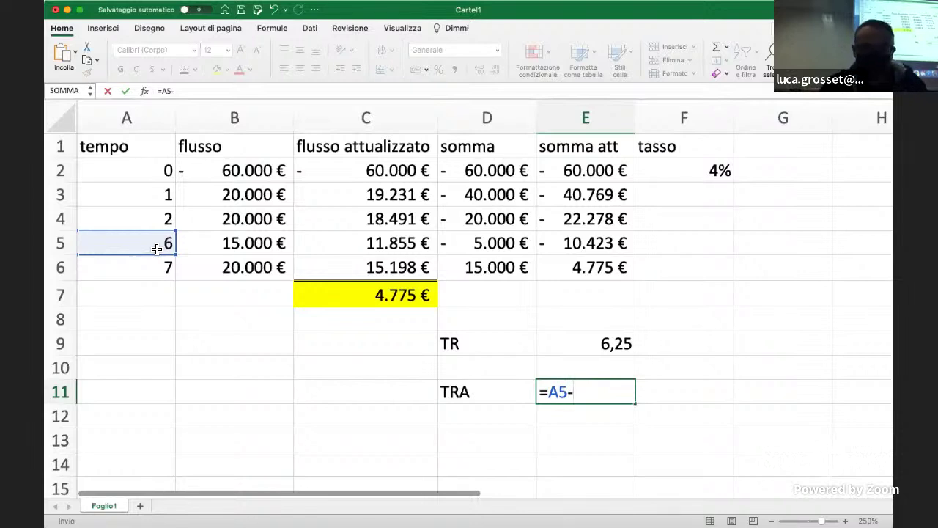
{"action": "left_click", "coordinate": [571, 244]}
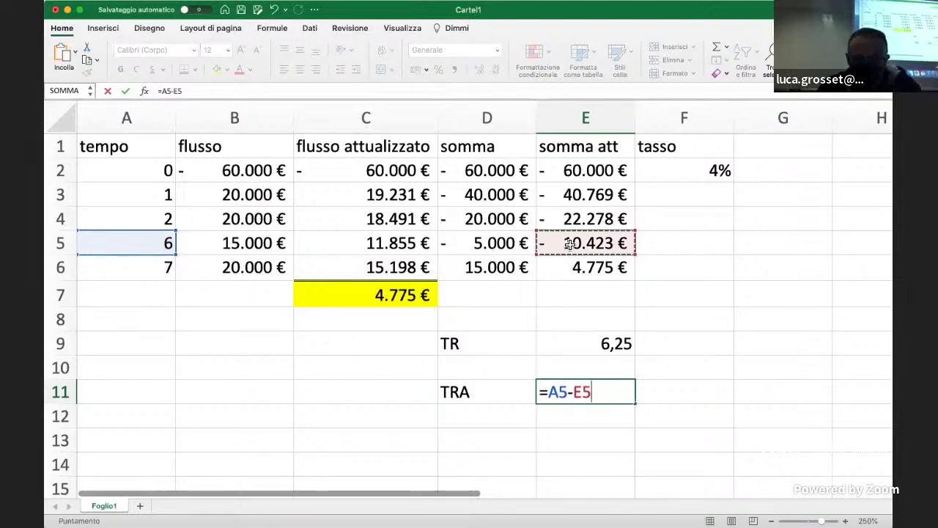
{"action": "type", "text": "*("}
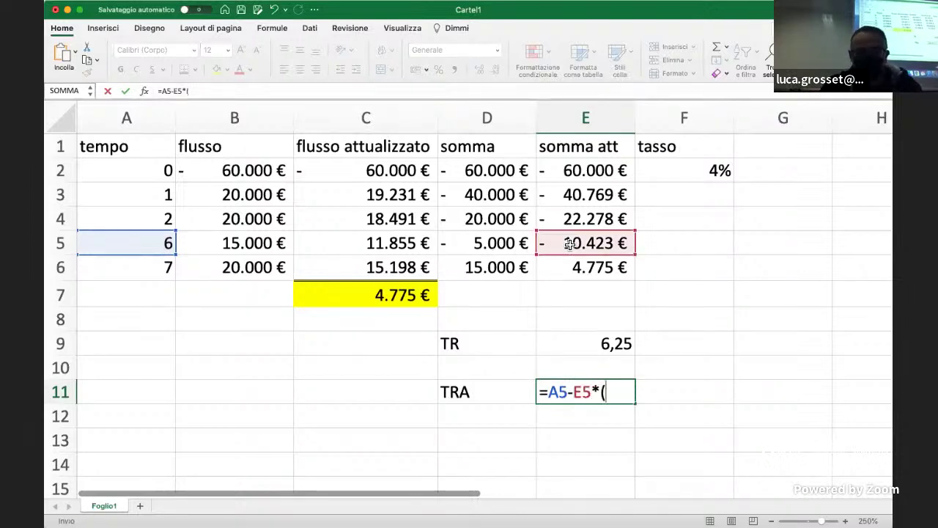
{"action": "left_click", "coordinate": [152, 269]}
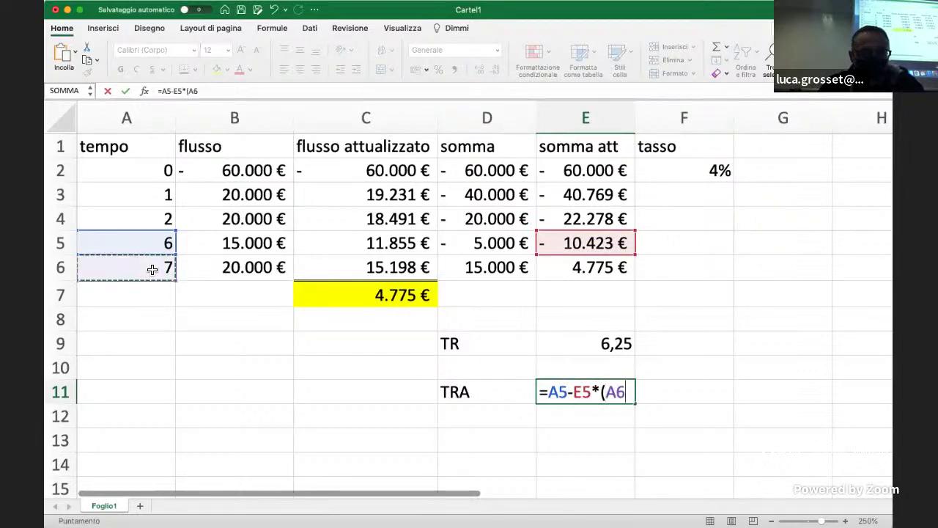
{"action": "type", "text": "-"}
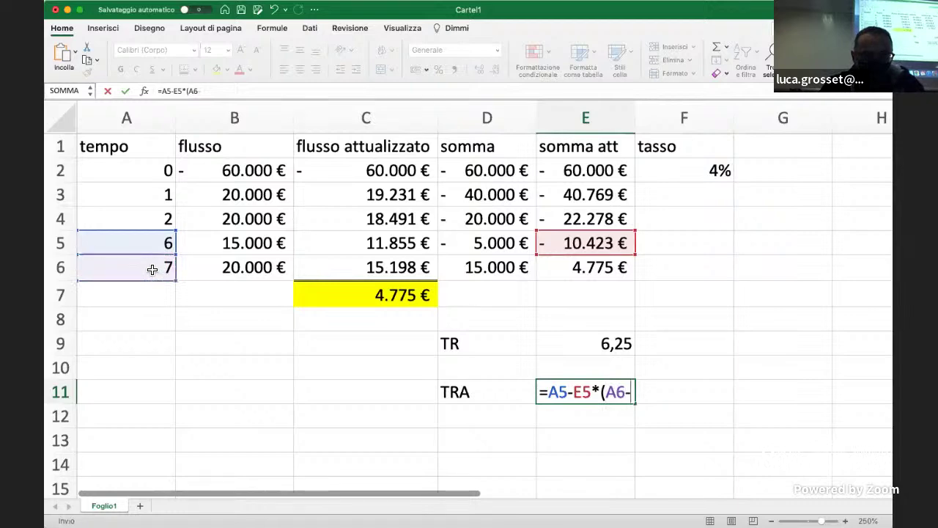
{"action": "left_click", "coordinate": [148, 245]}
{"action": "type", "text": ")"}
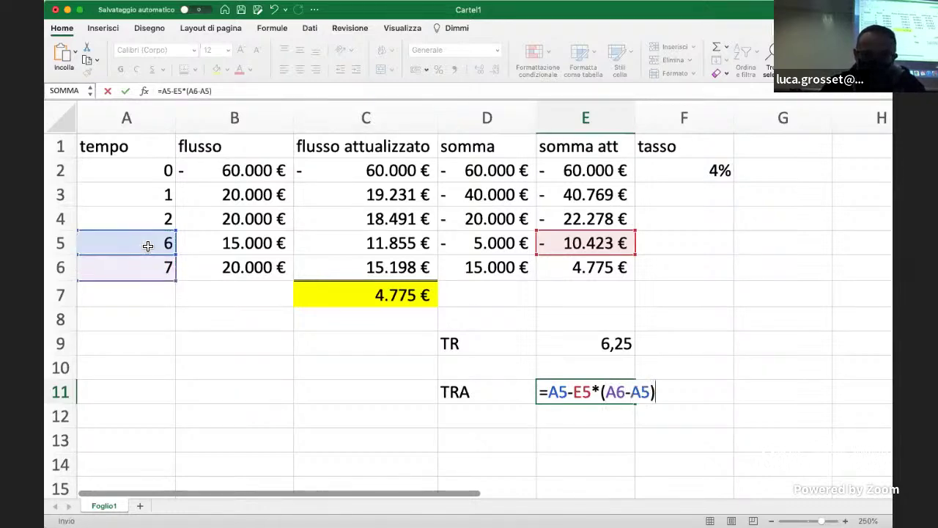
{"action": "type", "text": "/"}
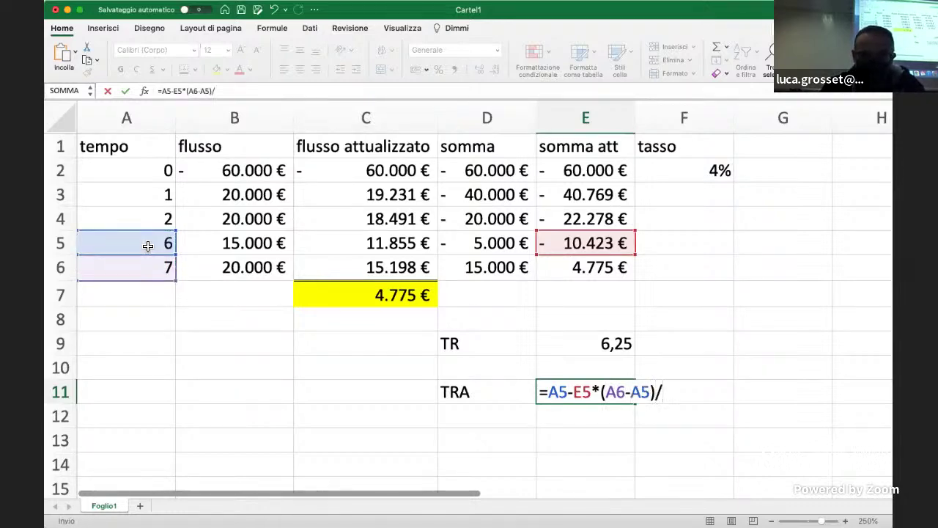
{"action": "type", "text": "("}
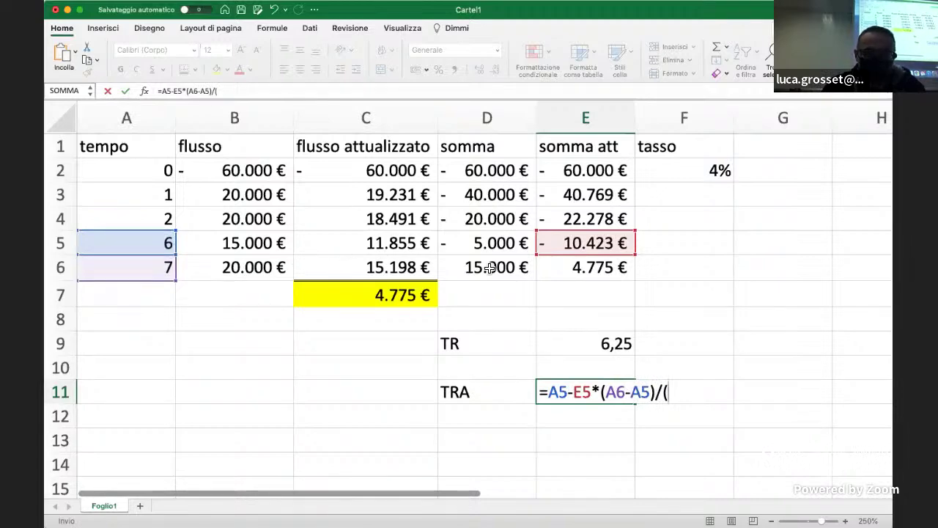
{"action": "left_click", "coordinate": [591, 268]}
{"action": "type", "text": "-"}
{"action": "left_click", "coordinate": [603, 237]}
{"action": "type", "text": ")"}
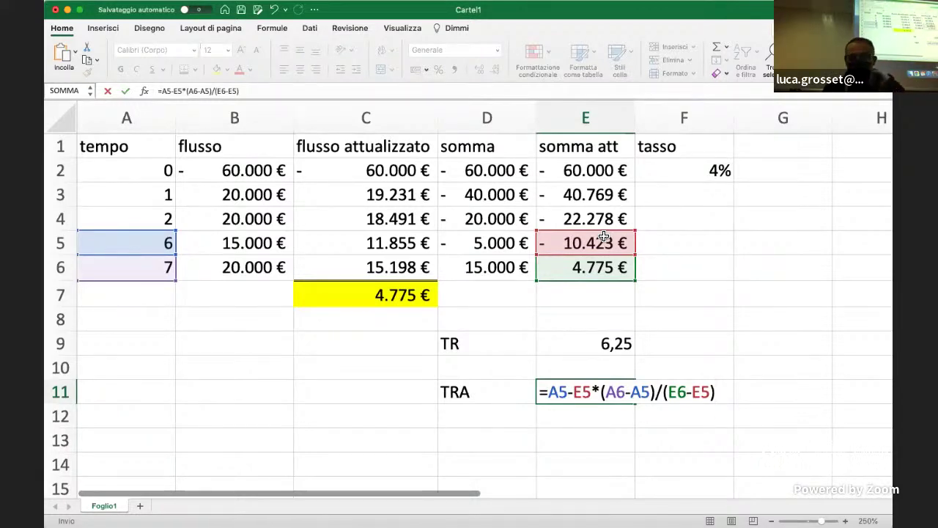
{"action": "key", "text": "Return"}
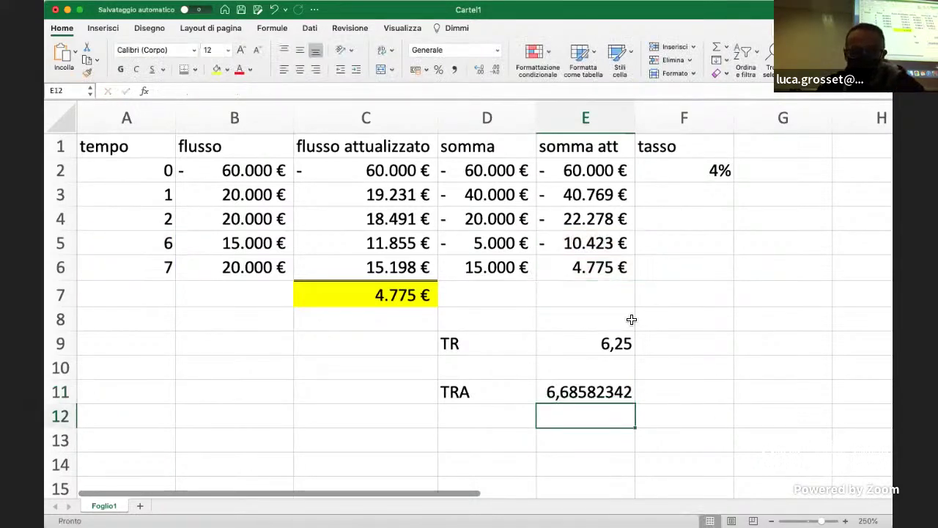
- Format the TRA result in cell E11 in comma style with two decimals
{"action": "left_click", "coordinate": [588, 397]}
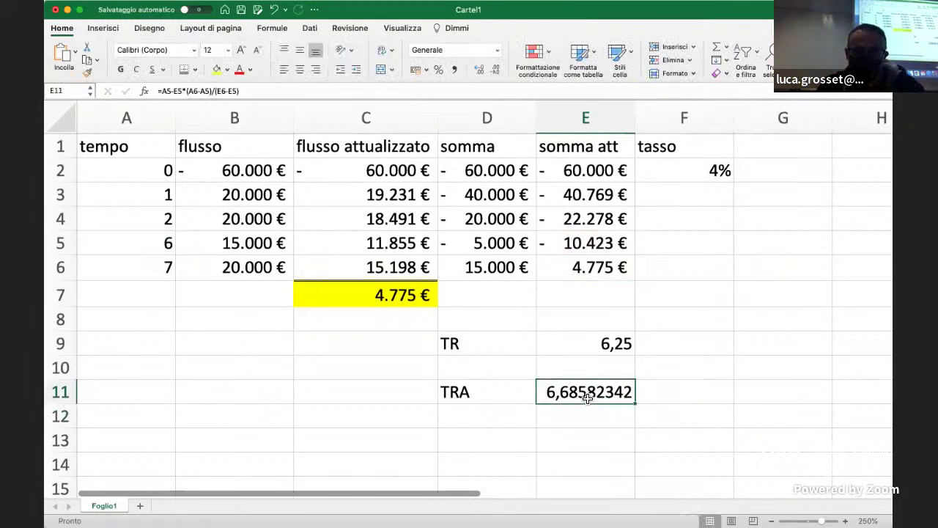
{"action": "left_click", "coordinate": [453, 70]}
{"action": "left_click", "coordinate": [746, 308]}
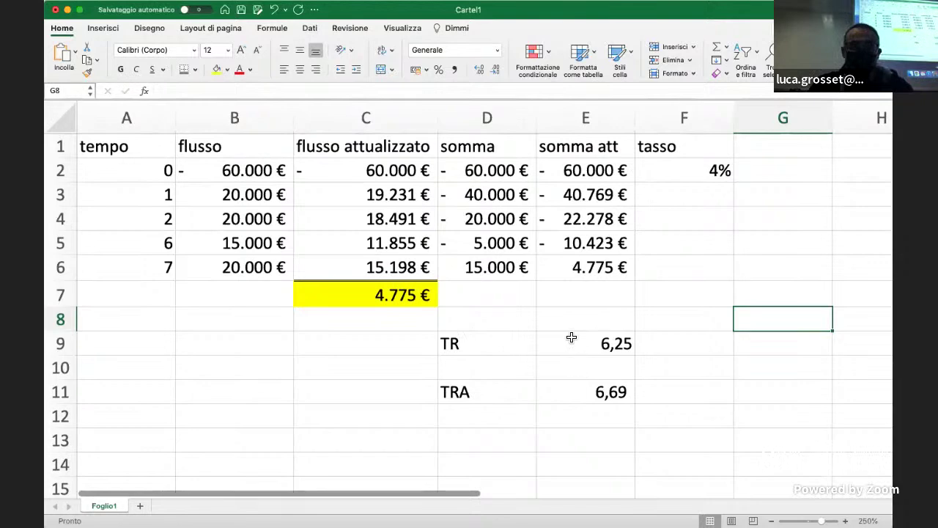
{"action": "left_click", "coordinate": [400, 296]}
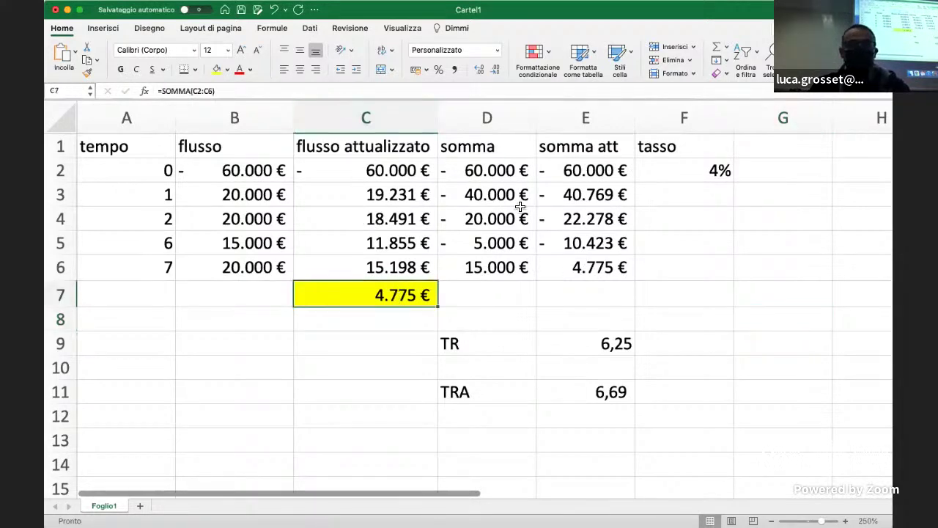
{"action": "left_click", "coordinate": [578, 192]}
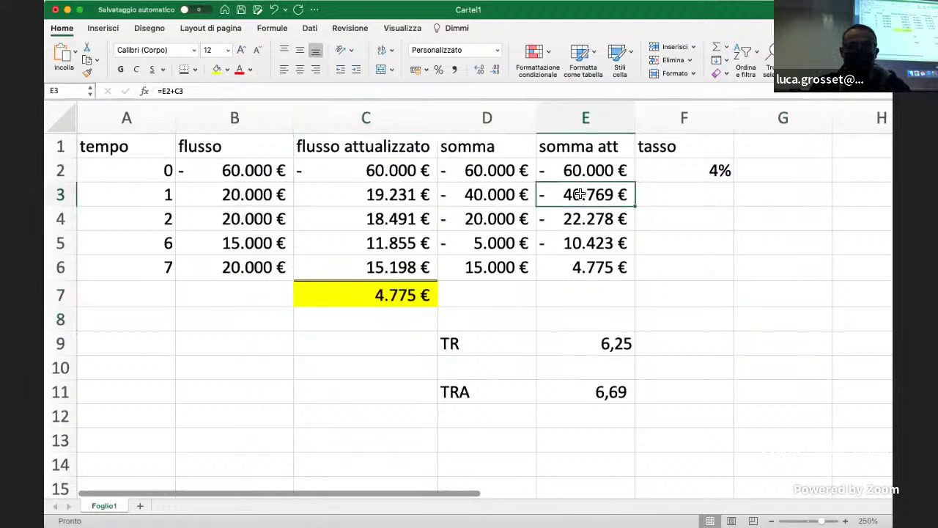
{"action": "left_click", "coordinate": [310, 92]}
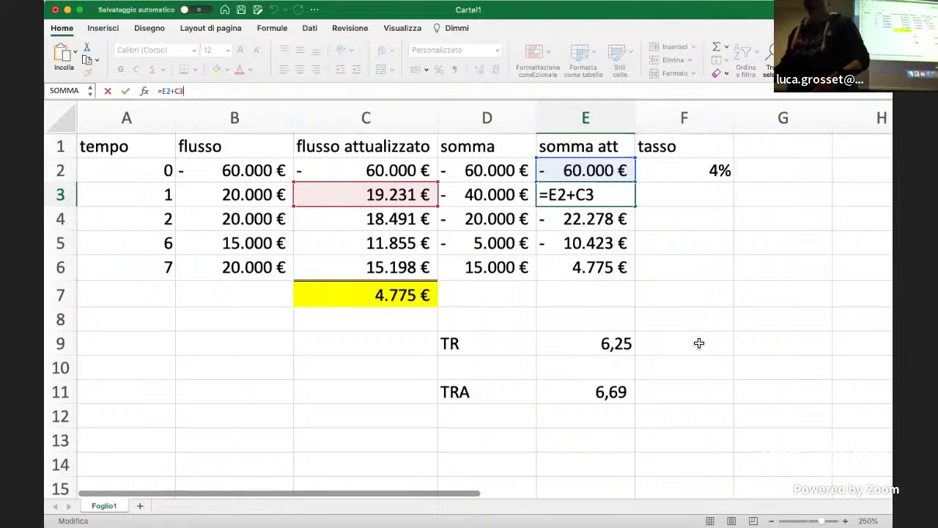
{"action": "left_click", "coordinate": [599, 392]}
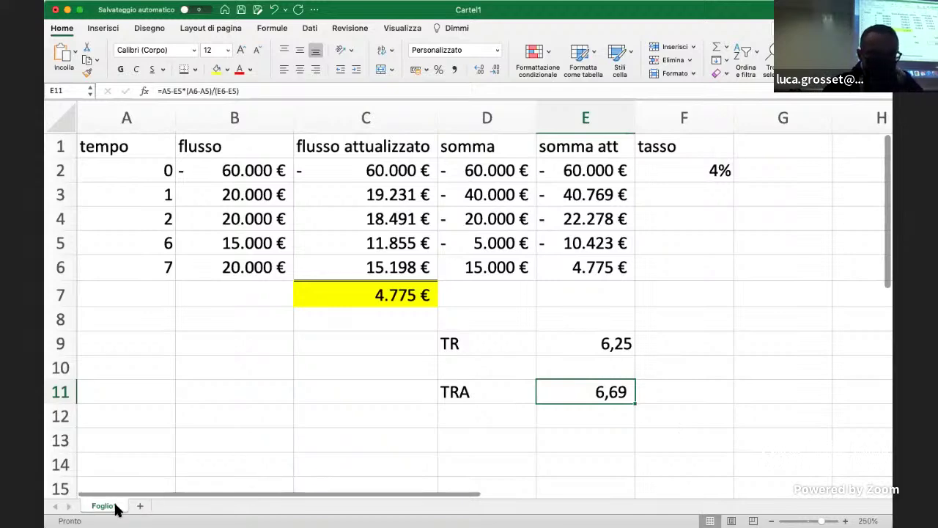
- Add a new worksheet and enter the headers "tempo" in A1 and "flusso" in B1
{"action": "left_click", "coordinate": [140, 506]}
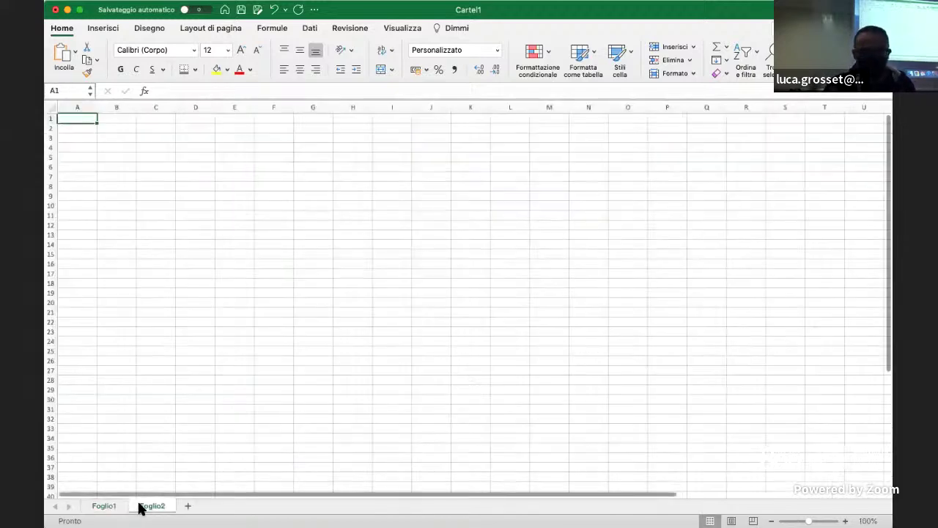
{"action": "scroll", "coordinate": [469, 299], "scroll_direction": "up", "scroll_amount": 5}
{"action": "scroll", "coordinate": [469, 300], "scroll_direction": "up", "scroll_amount": 2}
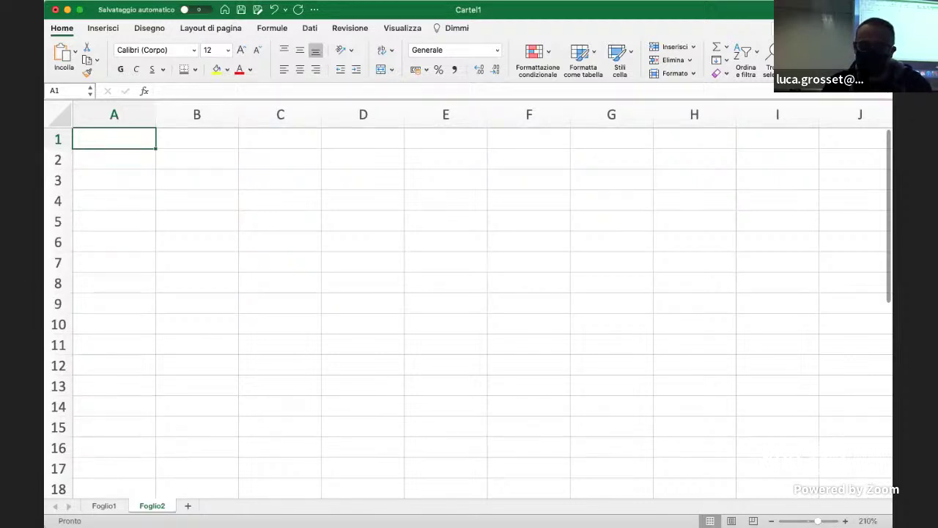
{"action": "scroll", "coordinate": [468, 308], "scroll_direction": "up", "scroll_amount": 1}
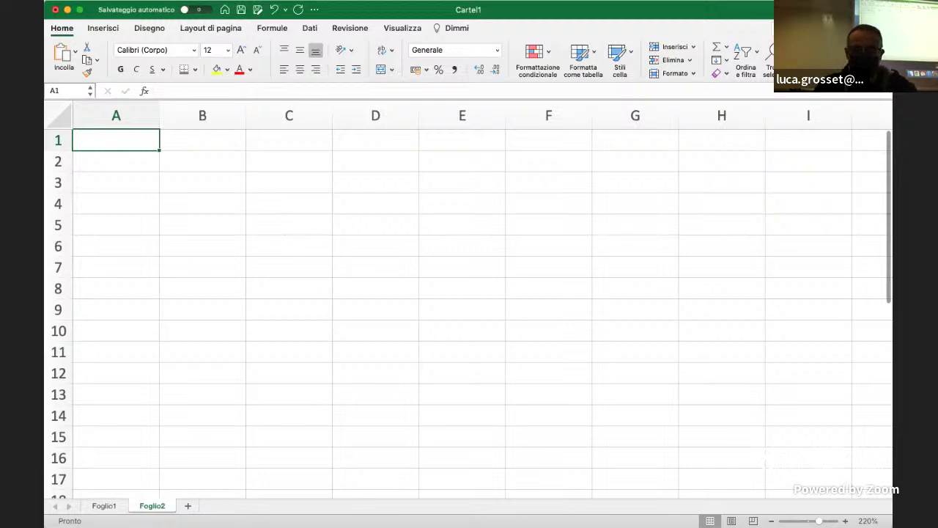
{"action": "type", "text": "tempo"}
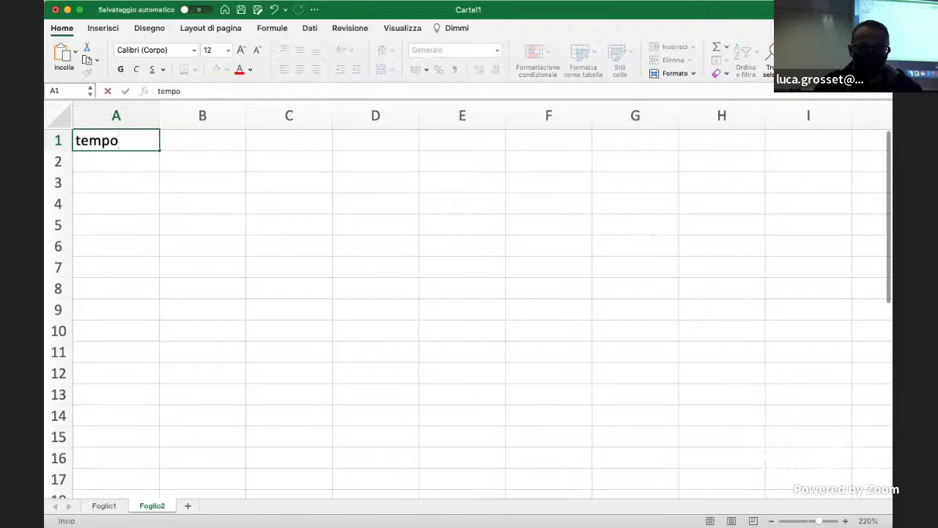
{"action": "key", "text": "Tab"}
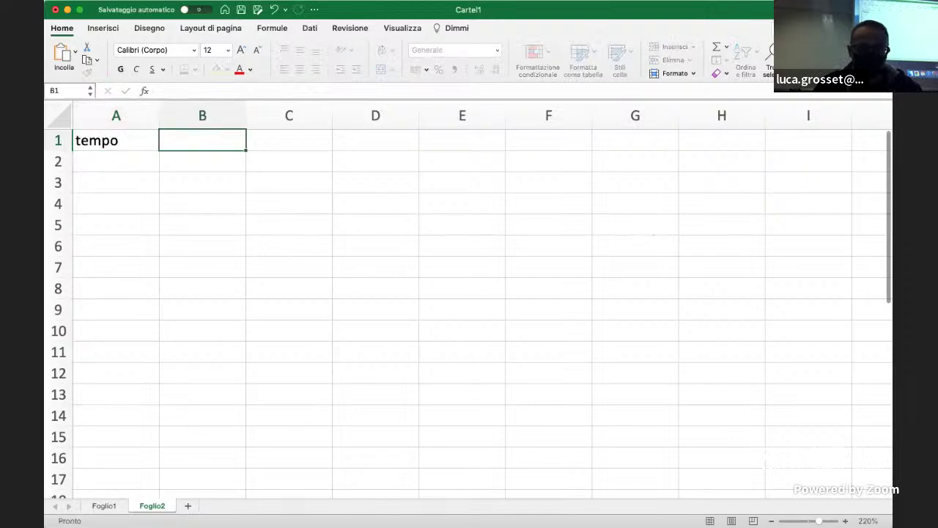
{"action": "type", "text": "flusso"}
{"action": "key", "text": "Return"}
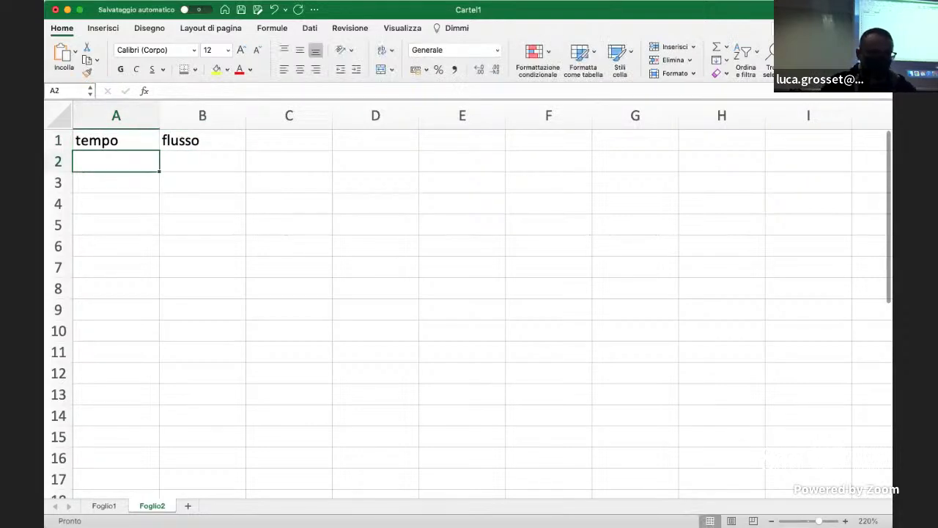
- Enter time 0 in cell A2 and the flow -800000 in cell B2
{"action": "type", "text": "0"}
{"action": "key", "text": "Tab"}
{"action": "type", "text": "-"}
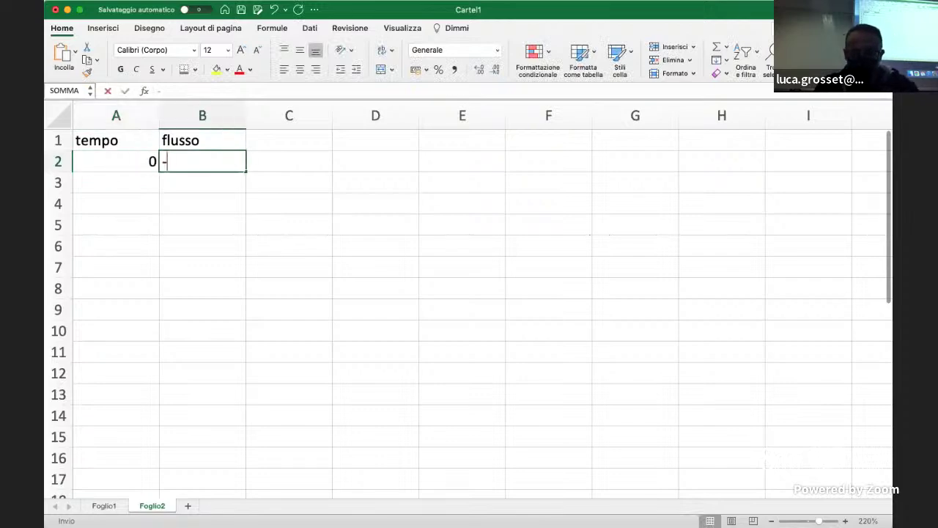
{"action": "type", "text": "800000"}
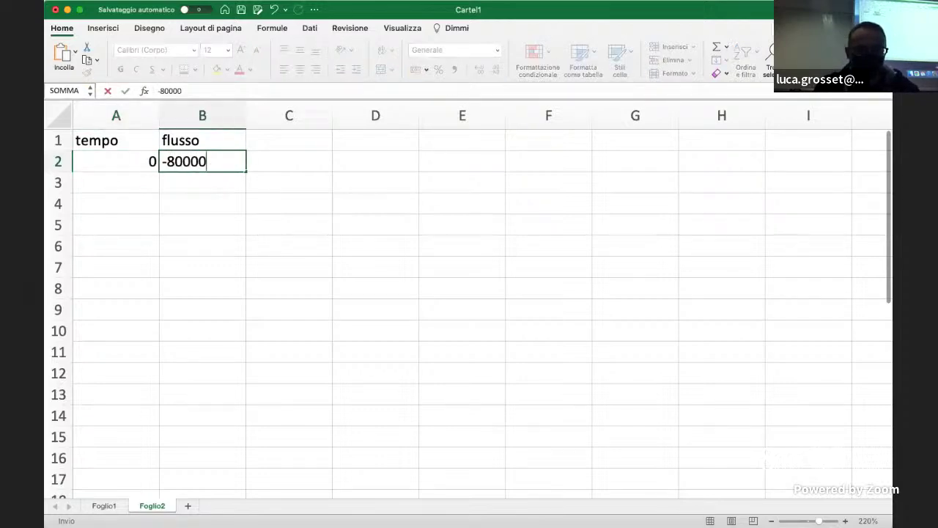
{"action": "key", "text": "Return"}
- Format the flow in cell B2 as euro accounting currency without decimals
{"action": "left_click", "coordinate": [202, 161]}
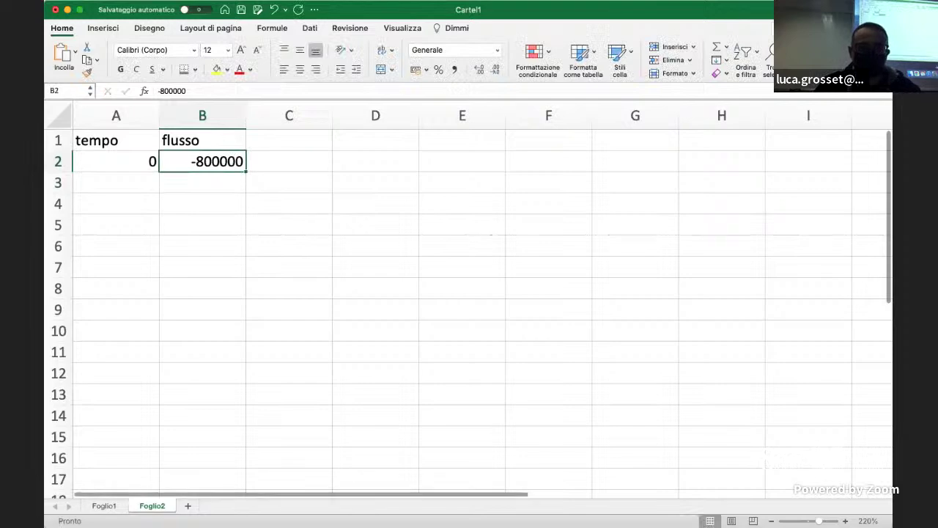
{"action": "left_click", "coordinate": [416, 70]}
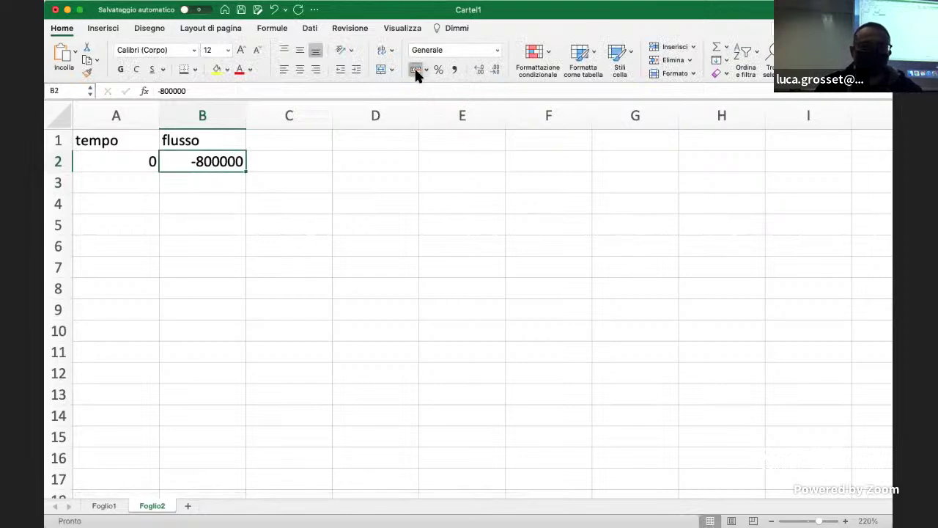
{"action": "left_click", "coordinate": [480, 69]}
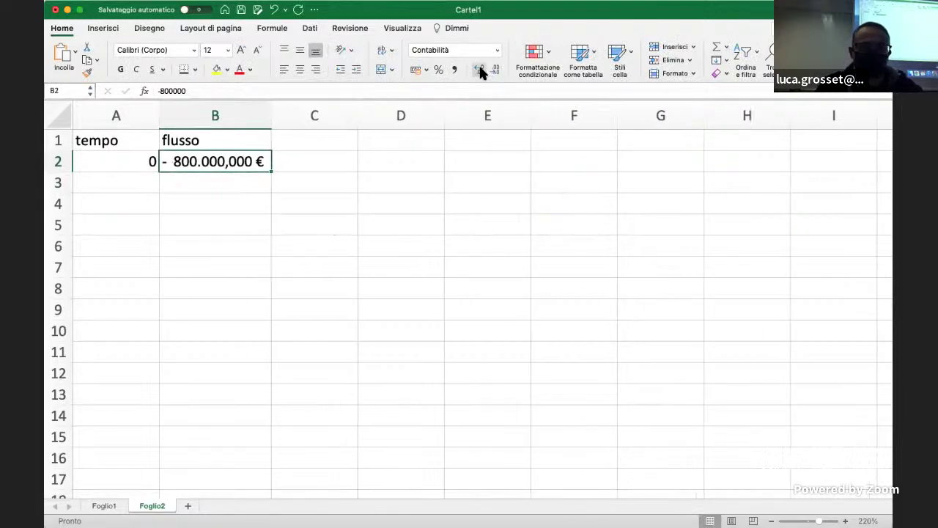
{"action": "left_click", "coordinate": [495, 70]}
{"action": "left_click", "coordinate": [495, 69]}
{"action": "left_click", "coordinate": [495, 70]}
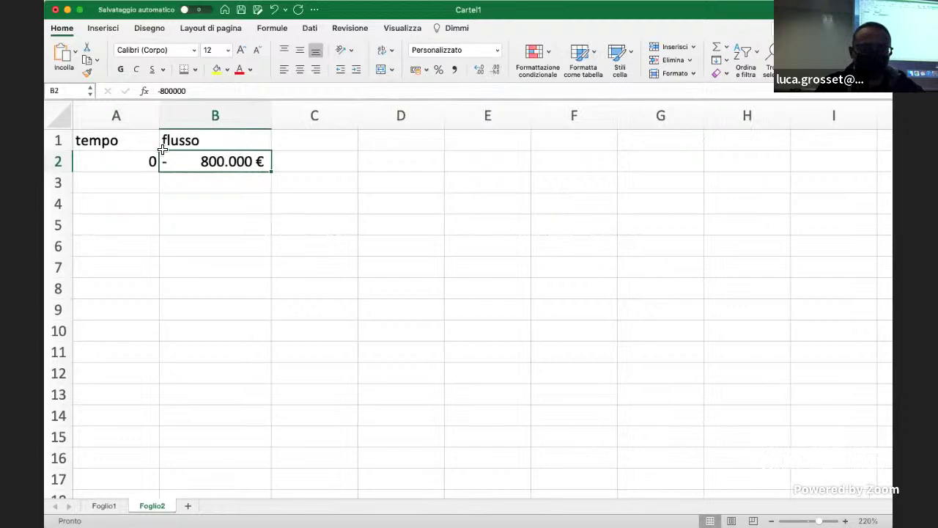
- Correct the flow in cell B2 to -80000
{"action": "left_click", "coordinate": [195, 91]}
{"action": "key", "text": "BackSpace"}
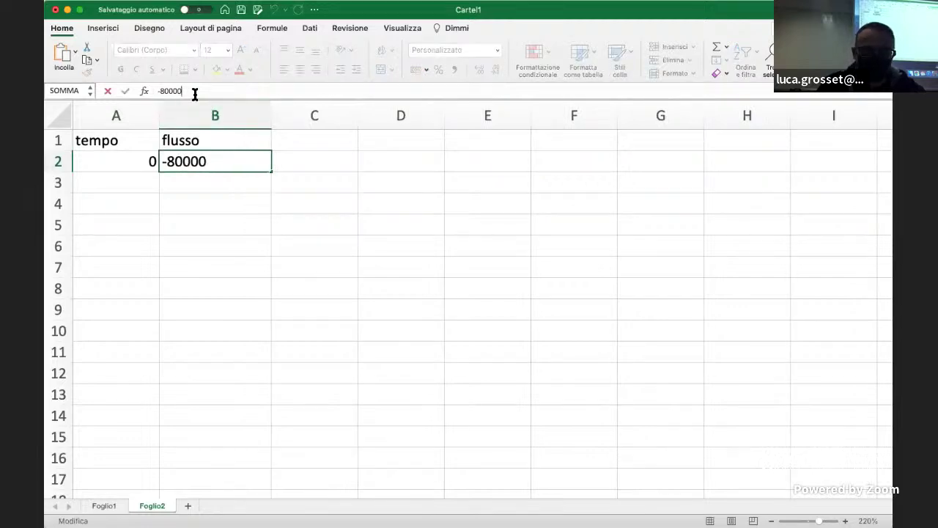
{"action": "key", "text": "Return"}
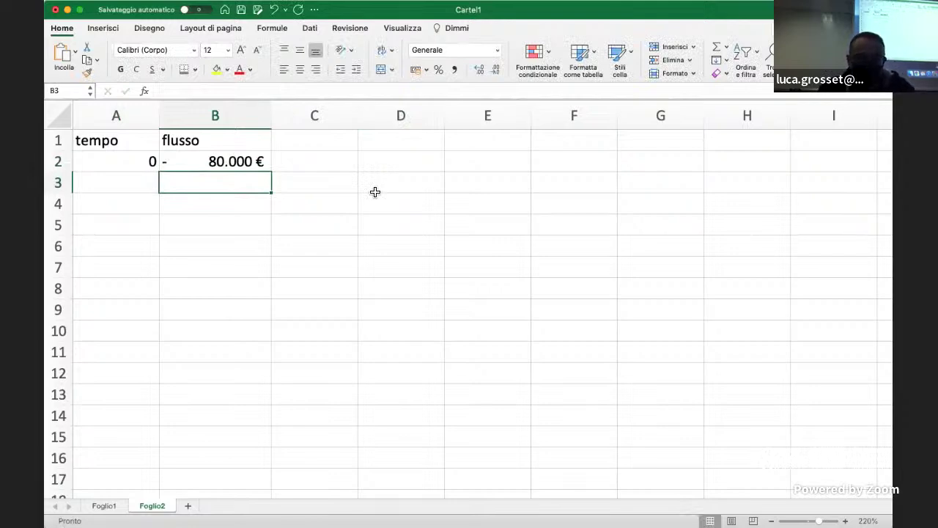
- Enter time 1 in cell A3 and the flow 8000 in cell B3
{"action": "key", "text": "Down"}
{"action": "key", "text": "Up"}
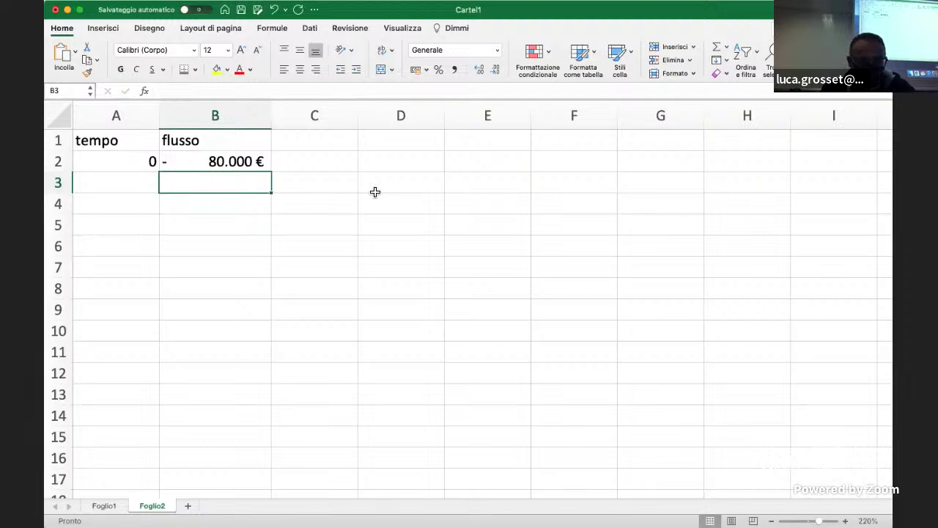
{"action": "key", "text": "Left"}
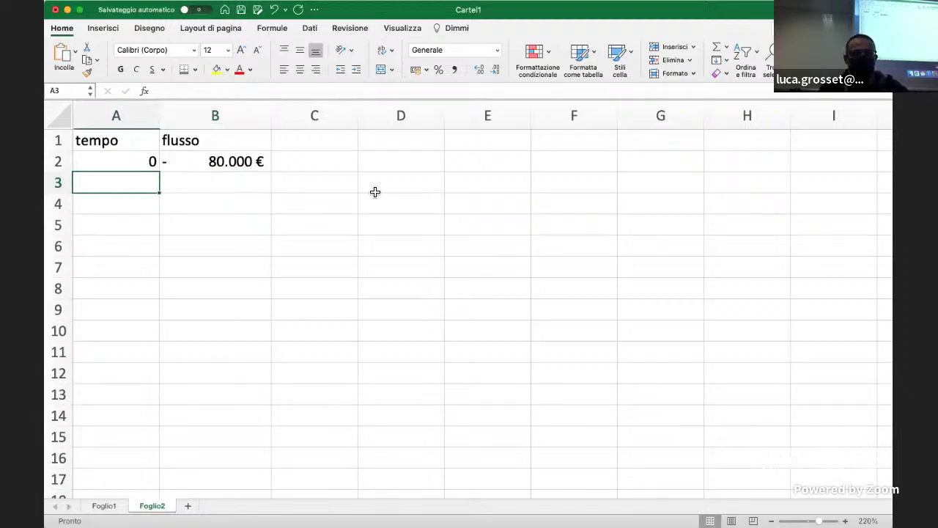
{"action": "type", "text": "1"}
{"action": "key", "text": "Tab"}
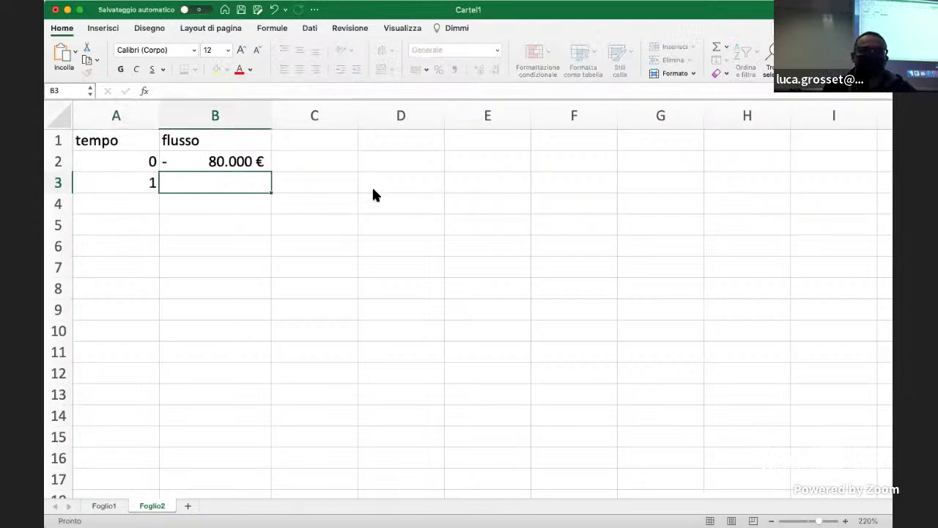
{"action": "type", "text": "80"}
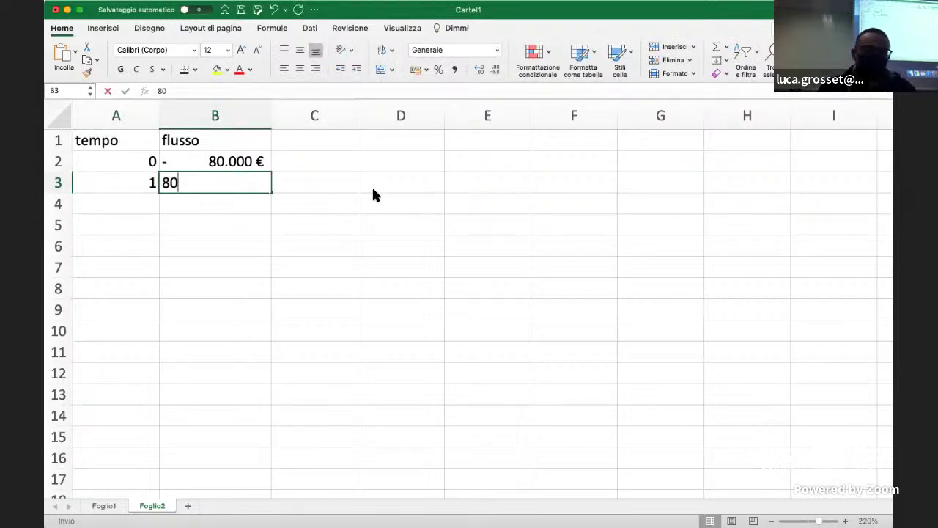
{"action": "type", "text": "00"}
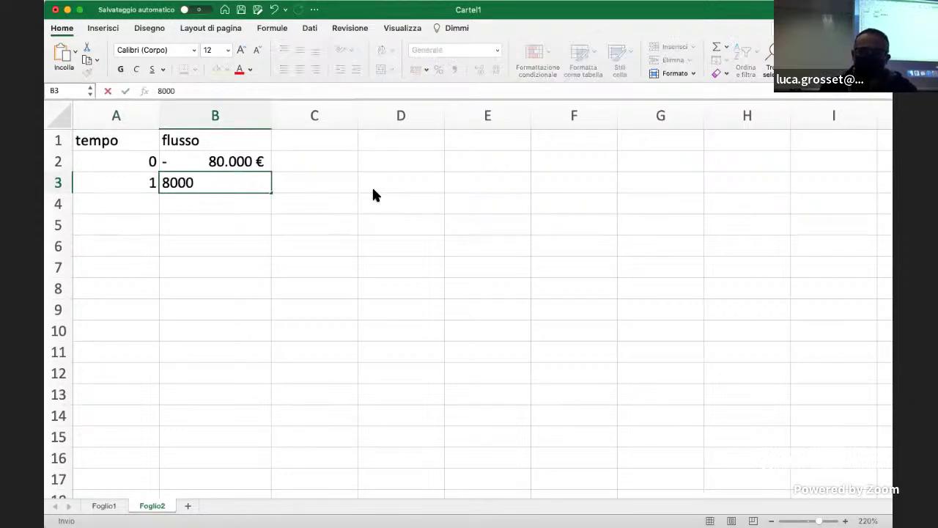
{"action": "key", "text": "Return"}
- Format the flow in cell B3 as euro accounting currency without decimals
{"action": "key", "text": "Up"}
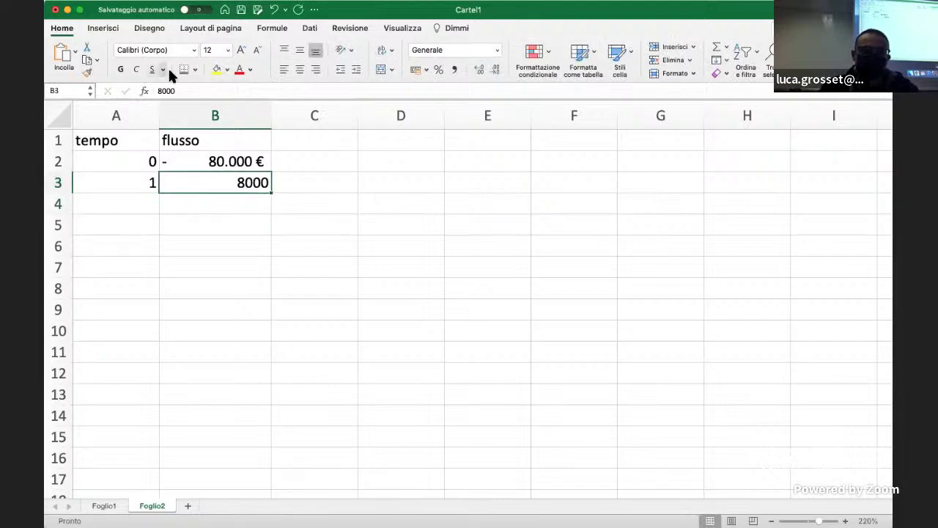
{"action": "left_click", "coordinate": [416, 71]}
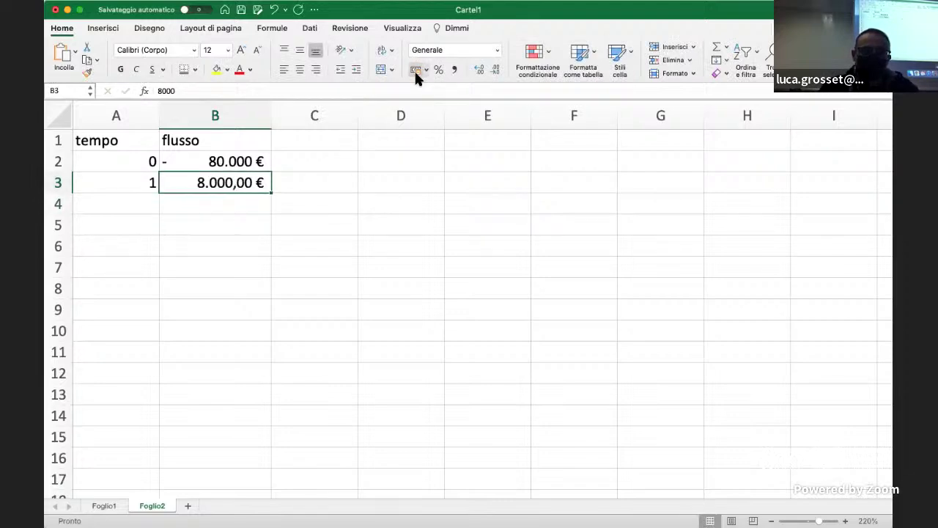
{"action": "left_click", "coordinate": [480, 70]}
{"action": "left_click", "coordinate": [490, 69]}
{"action": "left_click", "coordinate": [490, 69]}
{"action": "left_click", "coordinate": [491, 70]}
{"action": "left_click", "coordinate": [455, 164]}
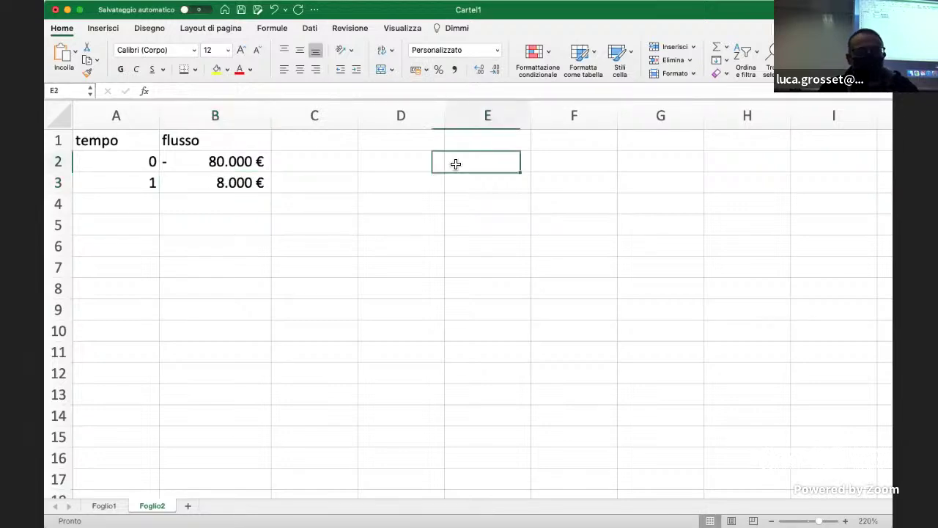
- Enter time 2 in cell A4 and the flow 8000 in cell B4
{"action": "left_click", "coordinate": [140, 206]}
{"action": "type", "text": "2"}
{"action": "key", "text": "Tab"}
{"action": "key", "text": "Up"}
{"action": "key", "text": "Down"}
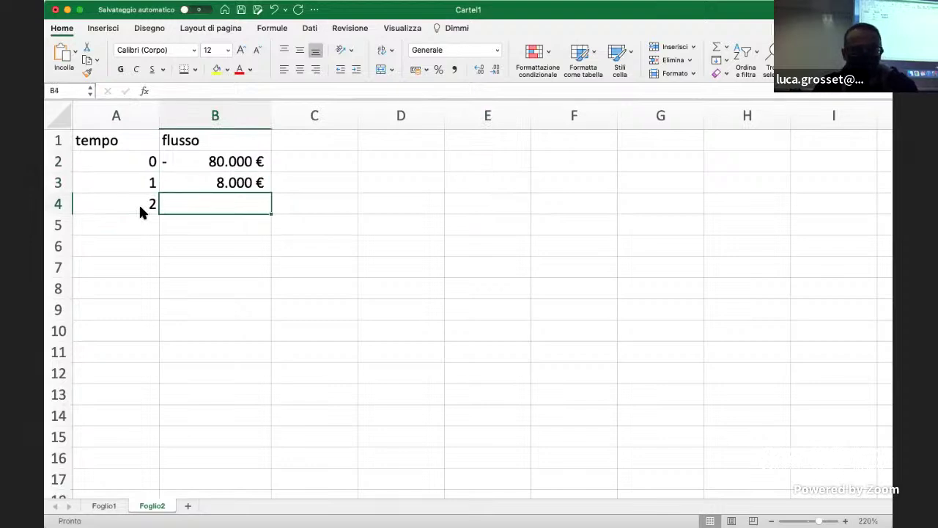
{"action": "type", "text": "4"}
{"action": "key", "text": "BackSpace"}
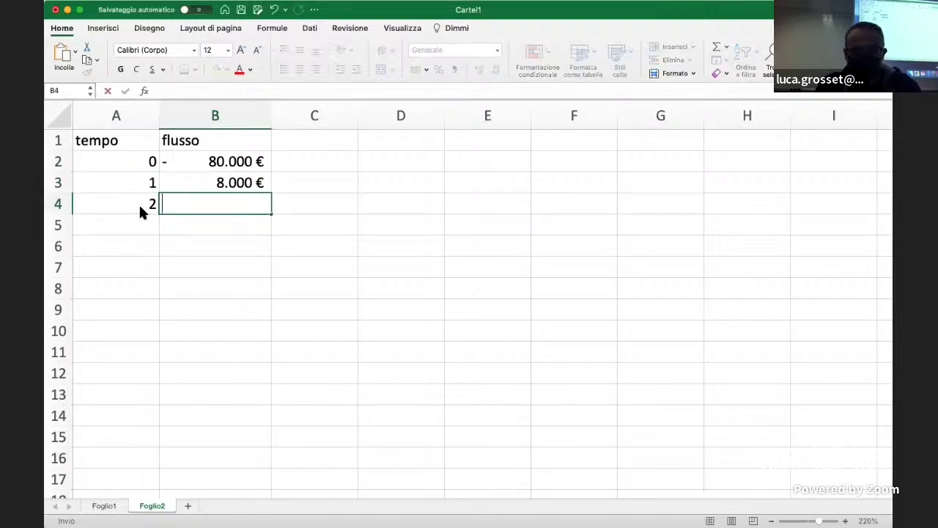
{"action": "type", "text": "8000"}
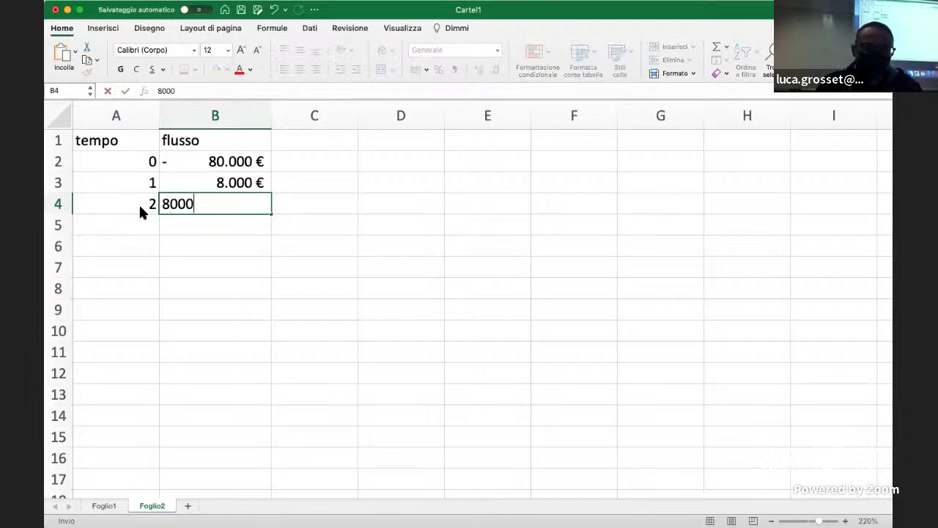
{"action": "key", "text": "Return"}
- Format the flow in cell B4 as euro accounting currency without decimals
{"action": "key", "text": "Up"}
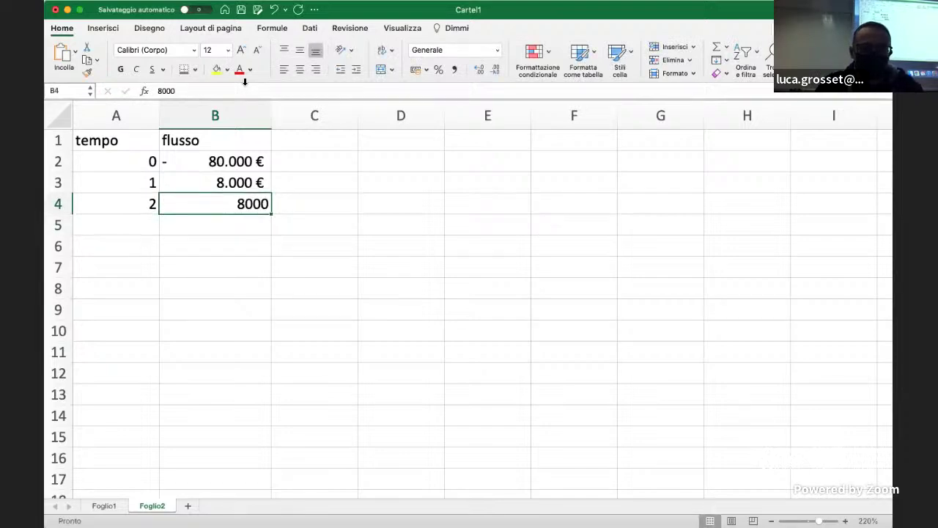
{"action": "left_click", "coordinate": [415, 69]}
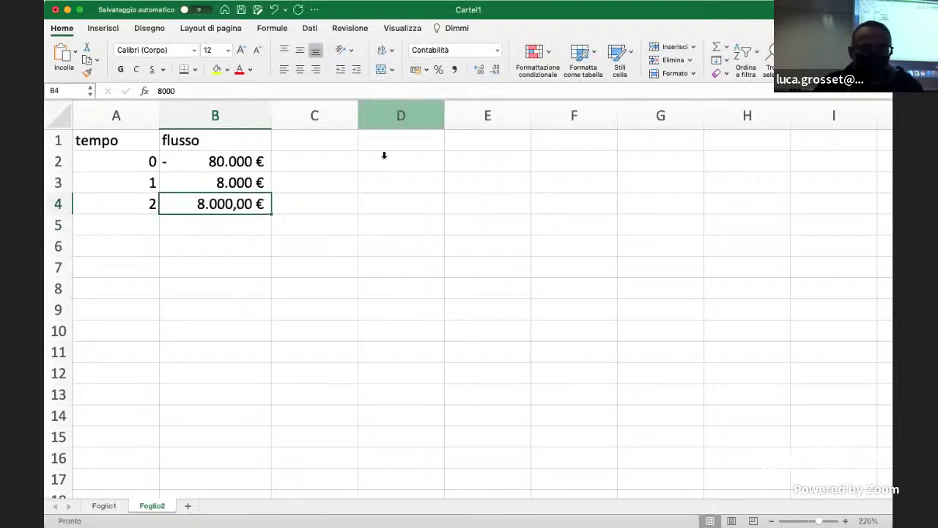
{"action": "left_click", "coordinate": [480, 65]}
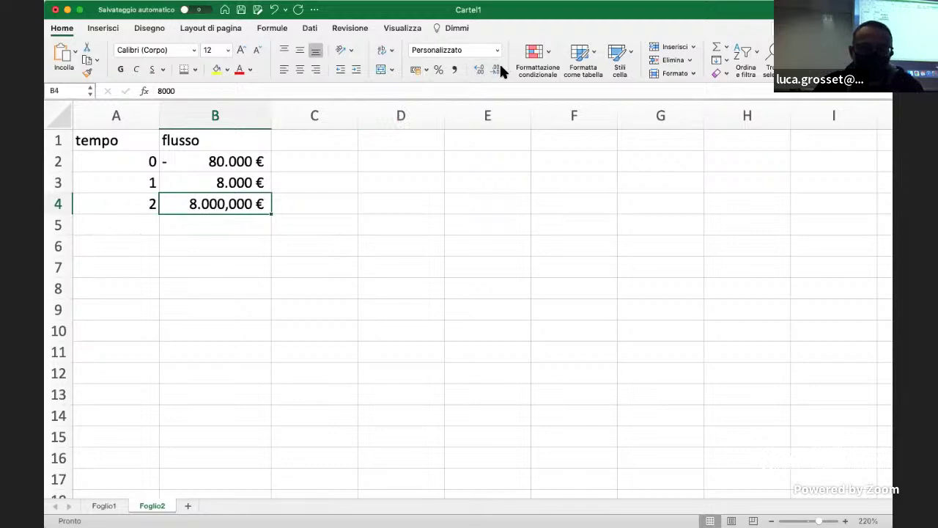
{"action": "left_click", "coordinate": [492, 69]}
{"action": "left_click", "coordinate": [493, 70]}
- Extend the time and flow series from A3:B4 down to row 17, reaching time 15
{"action": "left_click", "coordinate": [137, 187]}
{"action": "key", "text": "shift+Right"}
{"action": "key", "text": "shift+Down"}
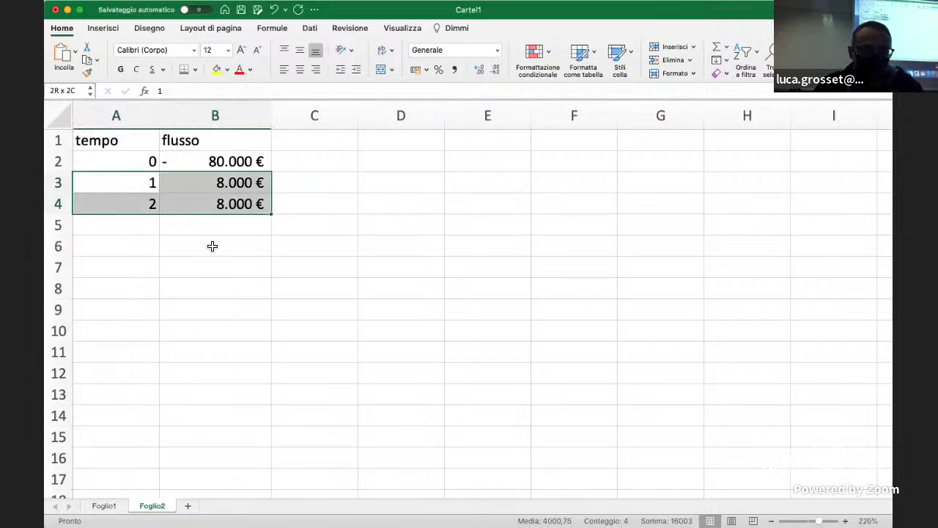
{"action": "left_click_drag", "start_coordinate": [272, 215], "coordinate": [272, 486]}
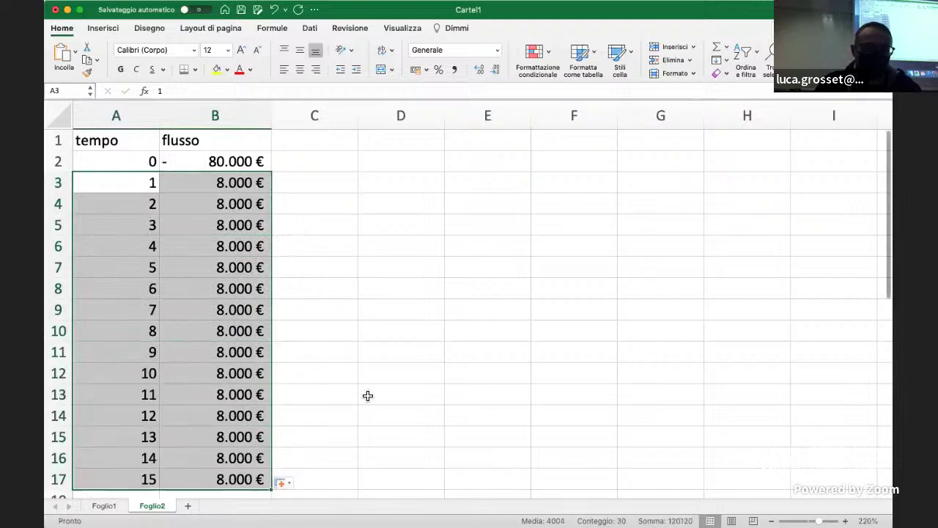
{"action": "left_click", "coordinate": [367, 394]}
{"action": "scroll", "coordinate": [367, 393], "scroll_direction": "down", "scroll_amount": 2}
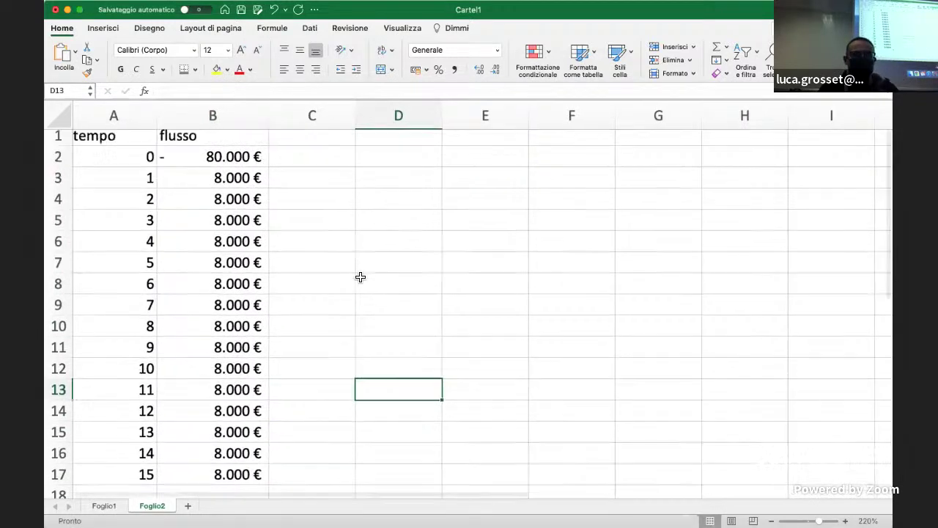
{"action": "scroll", "coordinate": [360, 276], "scroll_direction": "up", "scroll_amount": 2}
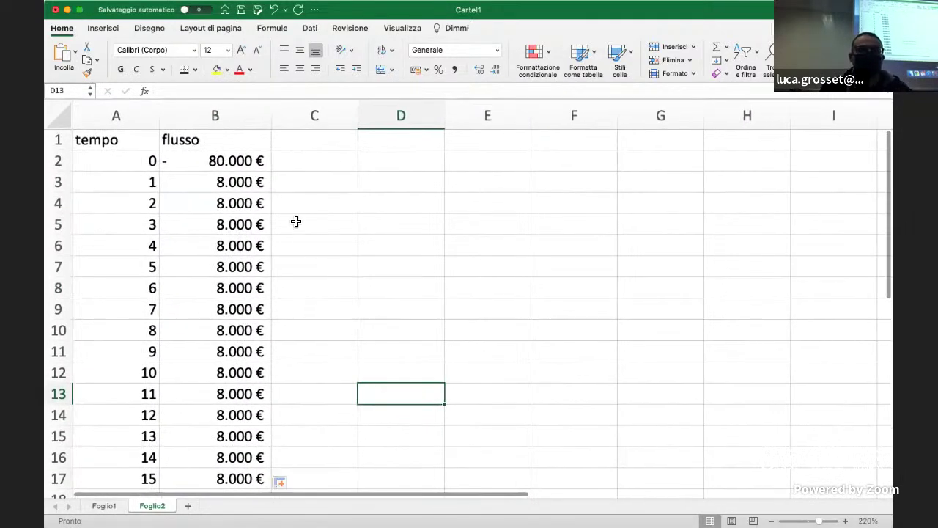
- Add the header "somma" in C1 and start the running total in C2 with the formula =B2
{"action": "left_click", "coordinate": [314, 139]}
{"action": "type", "text": "somma"}
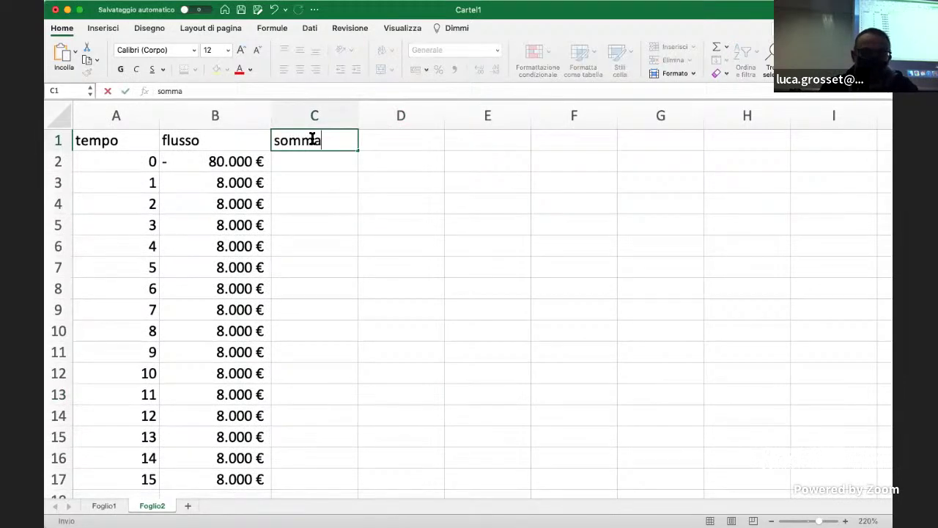
{"action": "key", "text": "Return"}
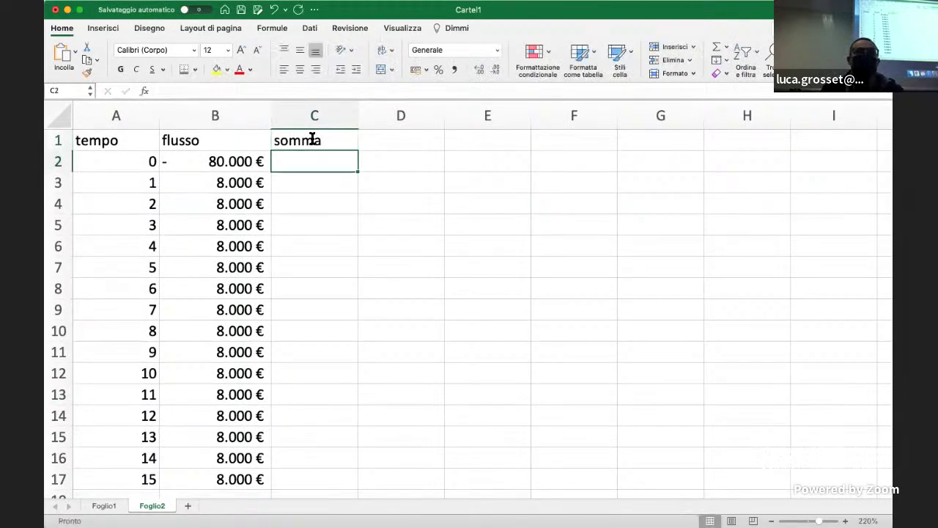
{"action": "type", "text": "="}
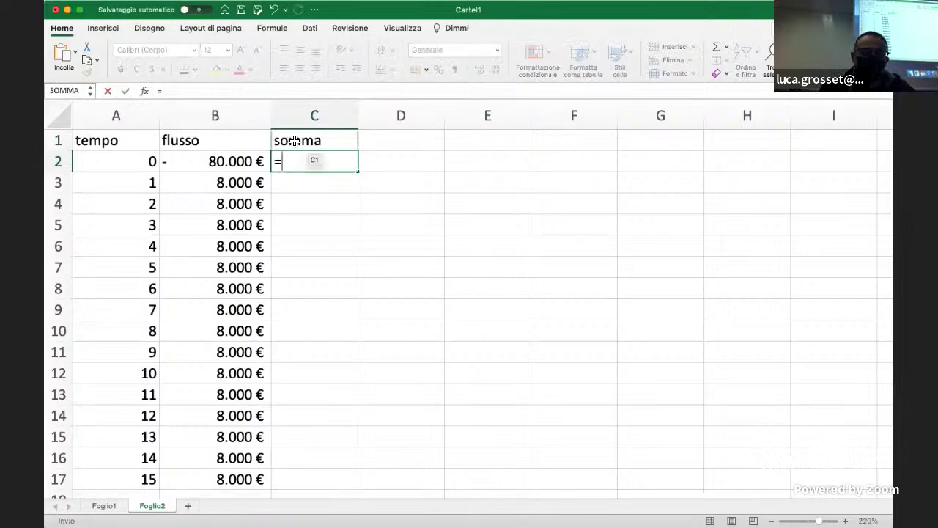
{"action": "left_click", "coordinate": [251, 162]}
{"action": "key", "text": "Return"}
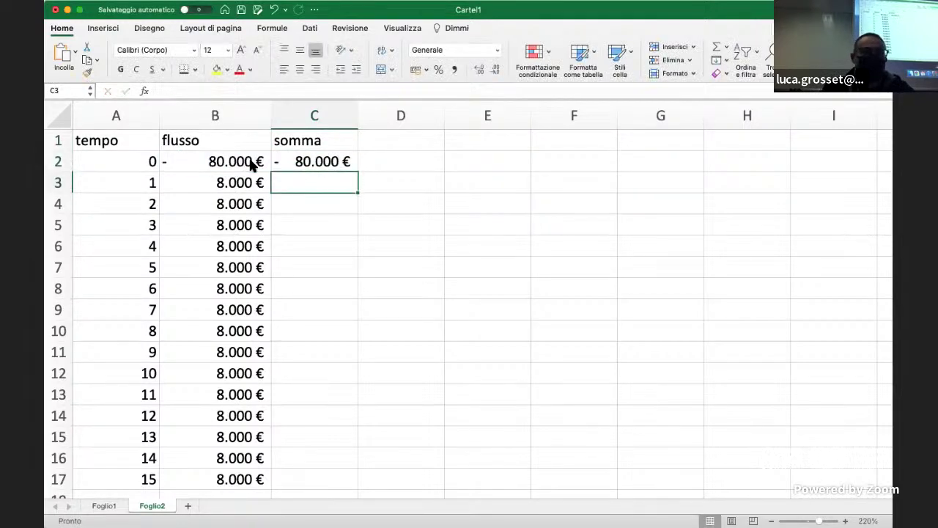
- Enter the running-total formula =C2+B3 in cell C3 and fill it down to C16
{"action": "type", "text": "="}
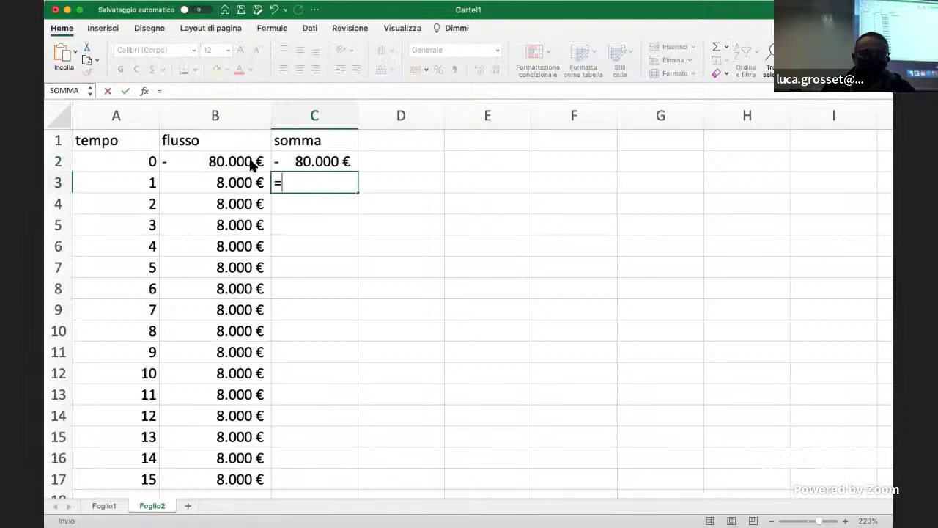
{"action": "left_click", "coordinate": [333, 162]}
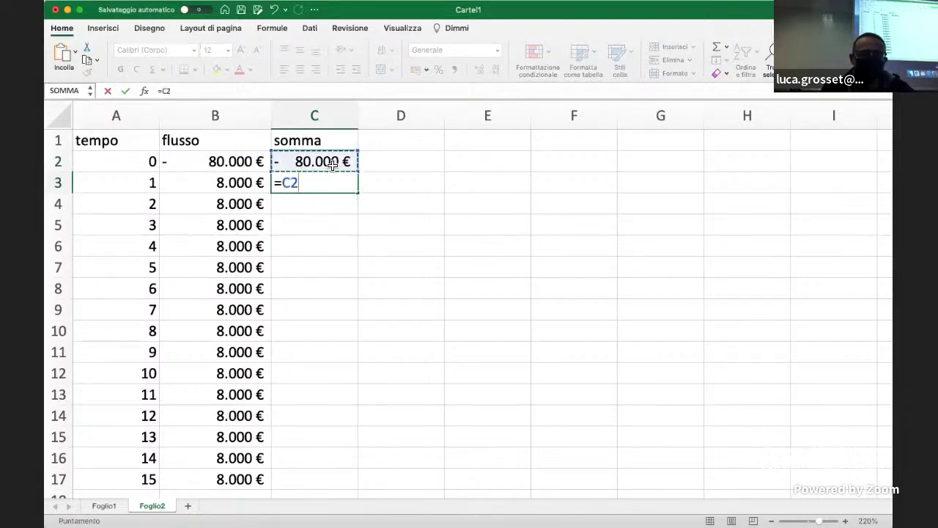
{"action": "type", "text": "+"}
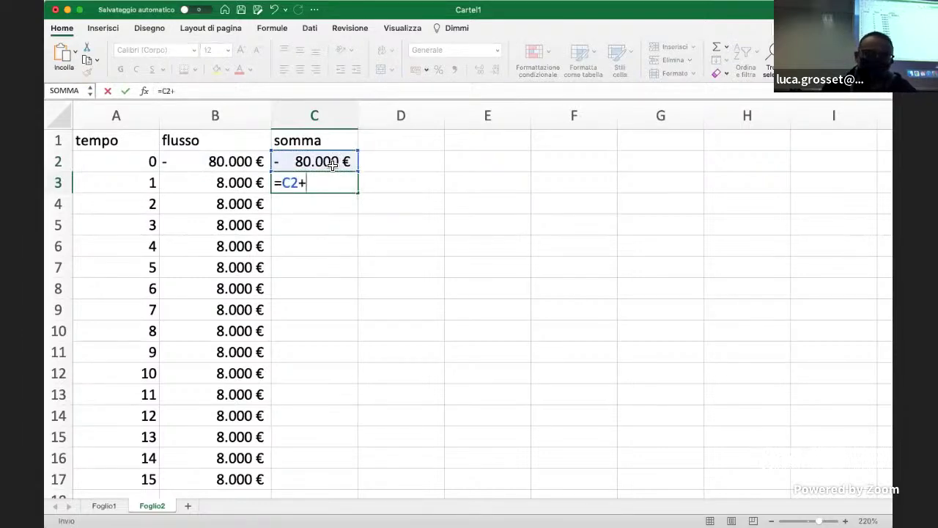
{"action": "left_click", "coordinate": [220, 183]}
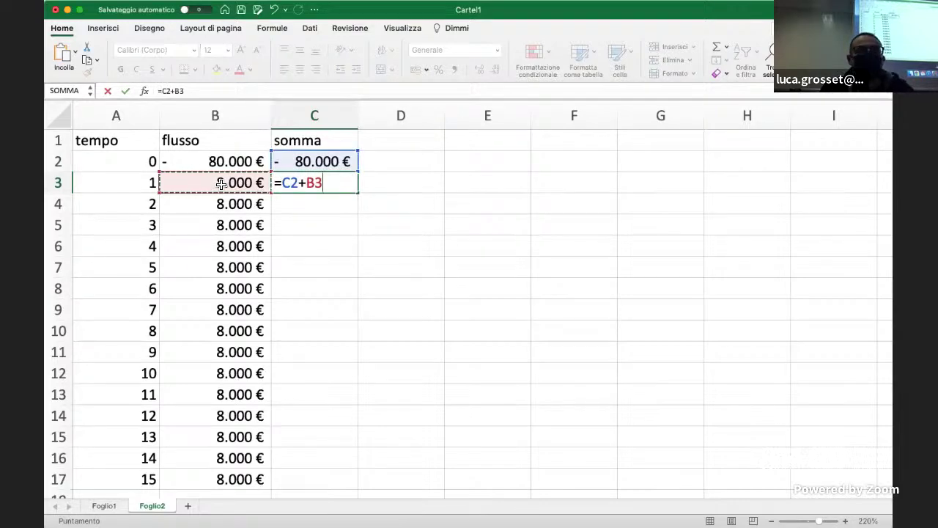
{"action": "key", "text": "Return"}
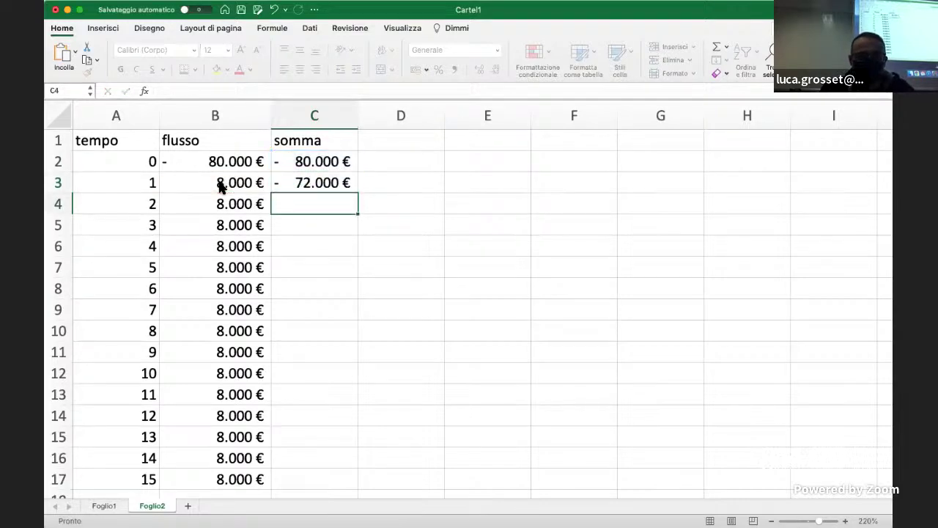
{"action": "left_click", "coordinate": [300, 188]}
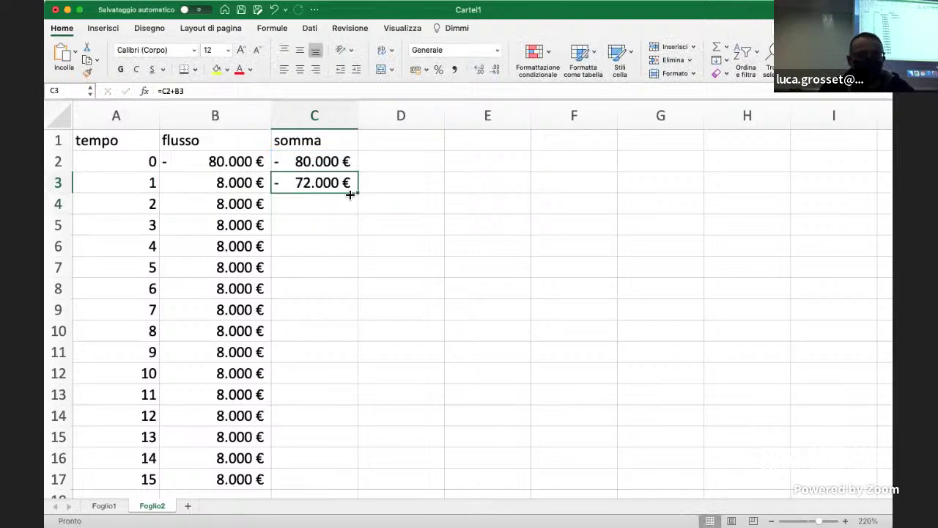
{"action": "left_click_drag", "start_coordinate": [361, 194], "coordinate": [369, 465]}
- Fill the time, flow and running-total cells A16:C16 down to row 60
{"action": "scroll", "coordinate": [487, 420], "scroll_direction": "down", "scroll_amount": 5}
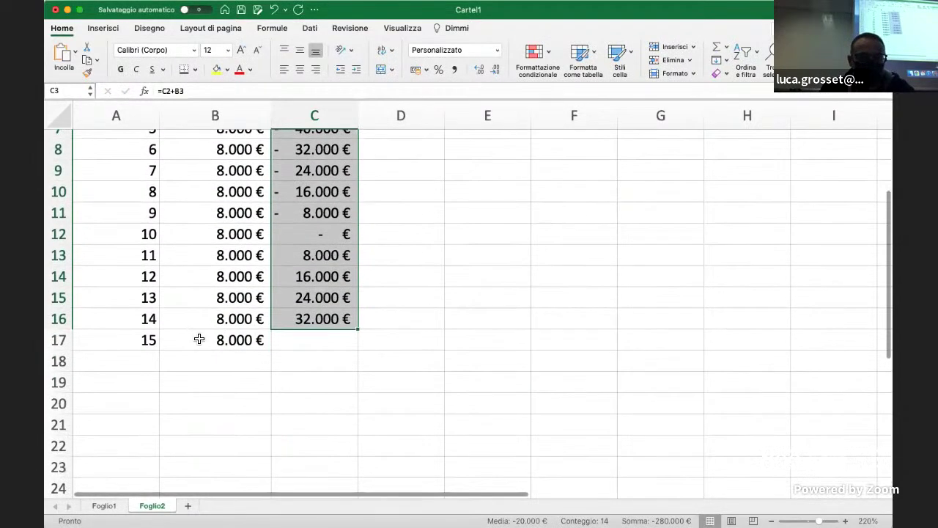
{"action": "left_click", "coordinate": [146, 340]}
{"action": "left_click_drag", "start_coordinate": [176, 342], "coordinate": [220, 340]}
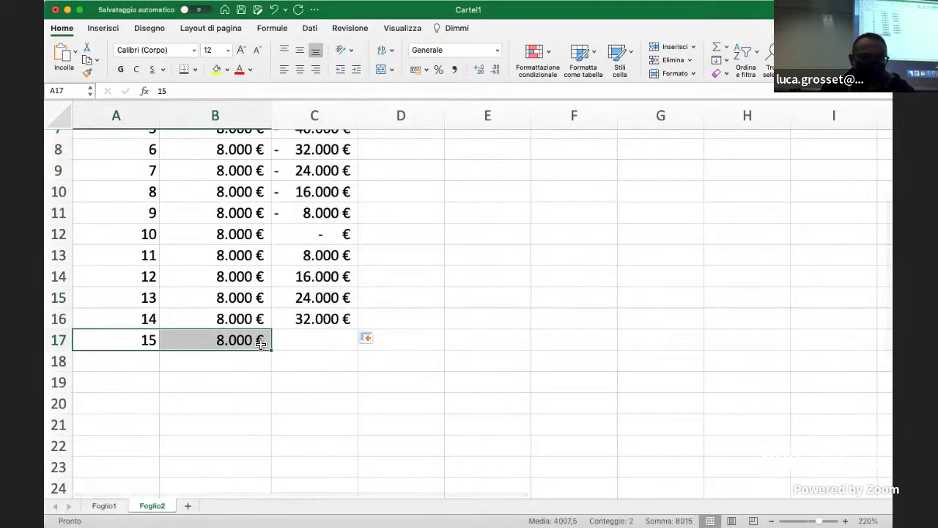
{"action": "left_click_drag", "start_coordinate": [143, 319], "coordinate": [289, 319]}
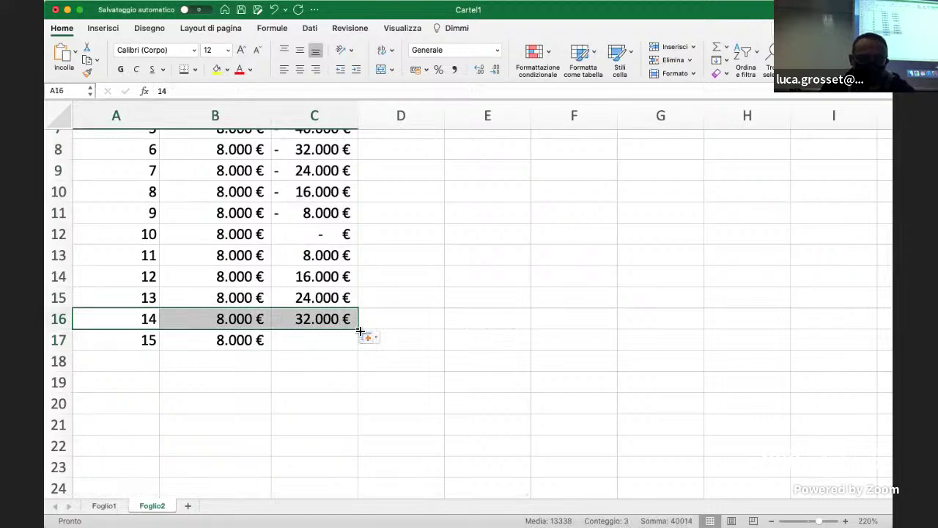
{"action": "left_click_drag", "start_coordinate": [358, 328], "coordinate": [336, 415]}
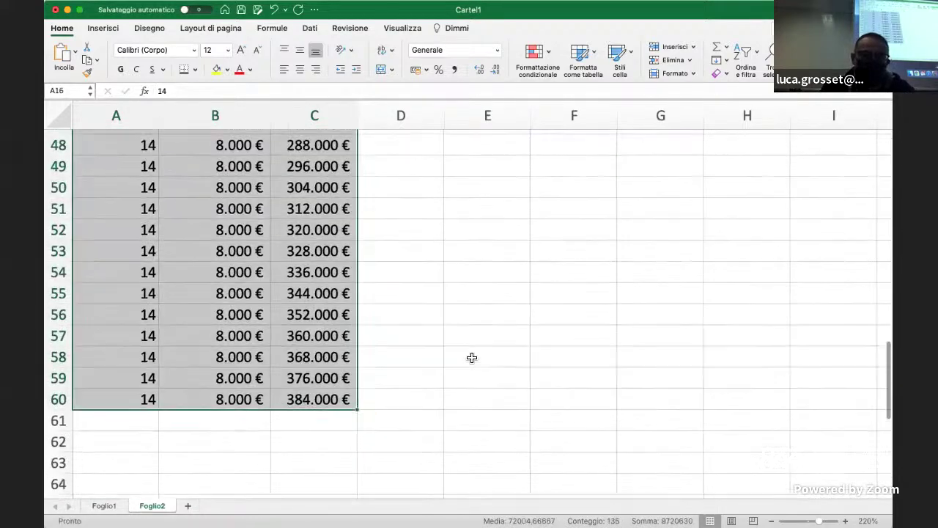
{"action": "scroll", "coordinate": [471, 357], "scroll_direction": "up", "scroll_amount": 15}
{"action": "scroll", "coordinate": [472, 358], "scroll_direction": "down", "scroll_amount": 2}
{"action": "scroll", "coordinate": [471, 357], "scroll_direction": "down", "scroll_amount": 1}
{"action": "scroll", "coordinate": [471, 357], "scroll_direction": "up", "scroll_amount": 2}
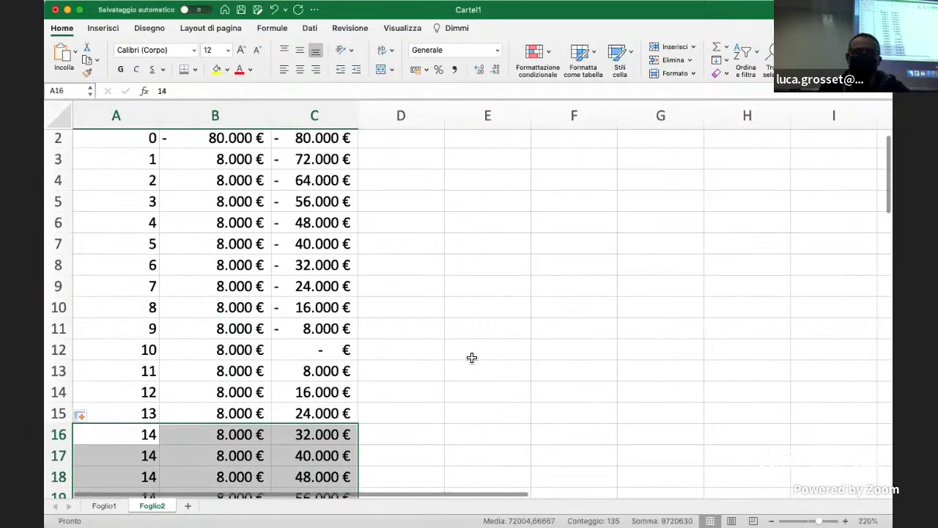
{"action": "scroll", "coordinate": [471, 357], "scroll_direction": "up", "scroll_amount": 1}
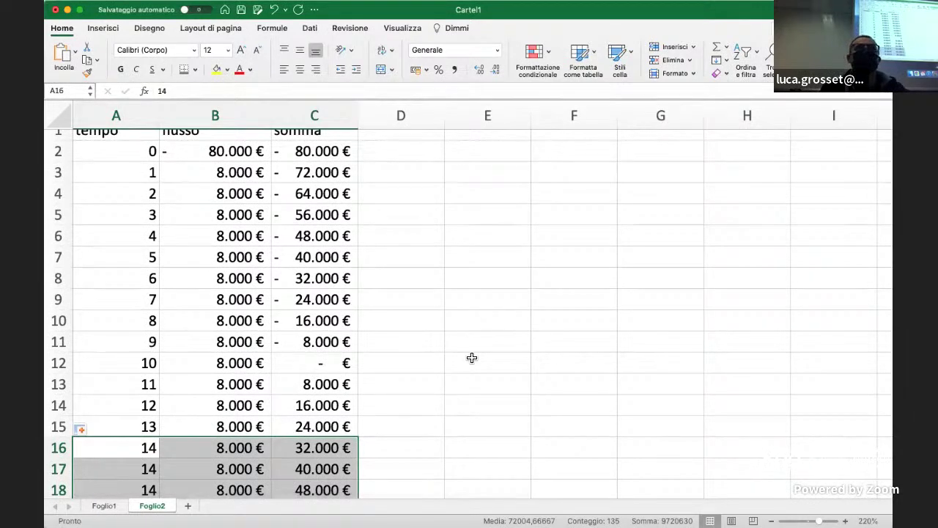
{"action": "scroll", "coordinate": [471, 357], "scroll_direction": "up", "scroll_amount": 1}
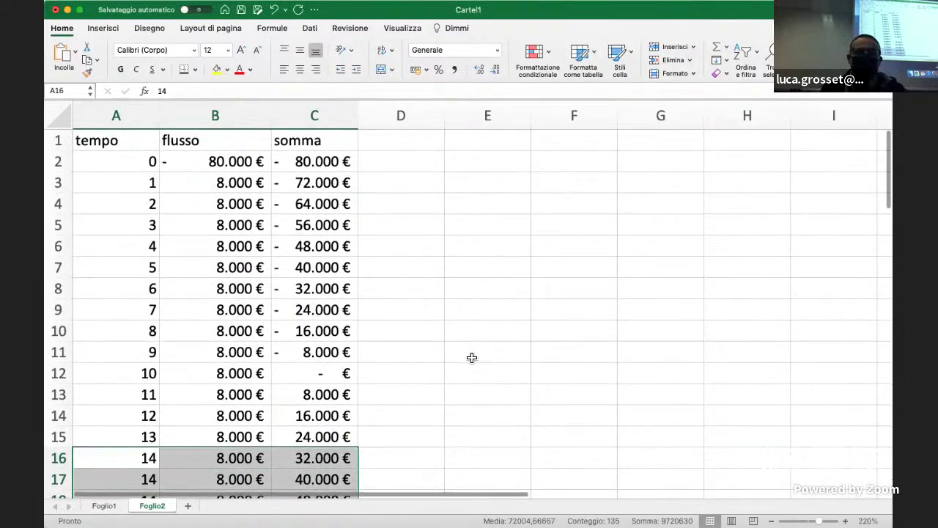
- Highlight the time-10 row, cells A12:C12, with a yellow fill
{"action": "scroll", "coordinate": [471, 357], "scroll_direction": "down", "scroll_amount": 1}
{"action": "scroll", "coordinate": [471, 357], "scroll_direction": "down", "scroll_amount": 1}
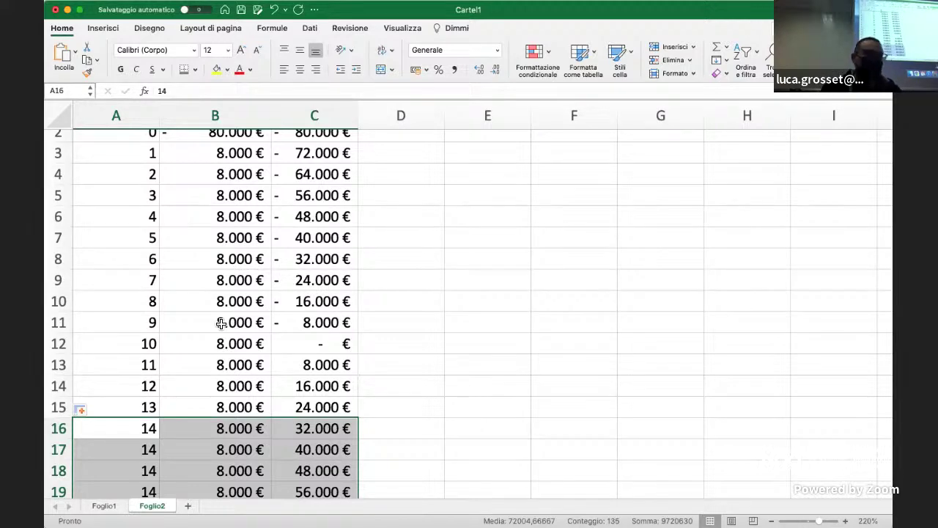
{"action": "scroll", "coordinate": [265, 344], "scroll_direction": "up", "scroll_amount": 2}
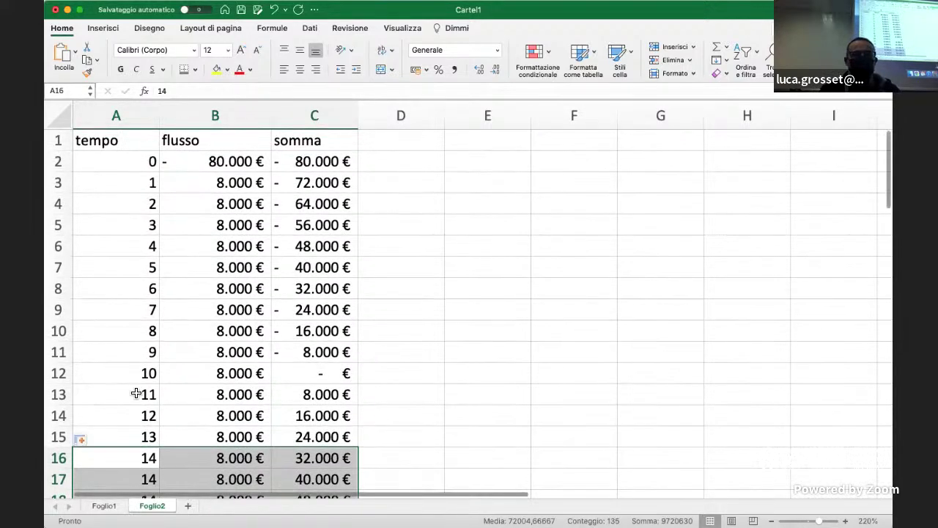
{"action": "left_click", "coordinate": [325, 376]}
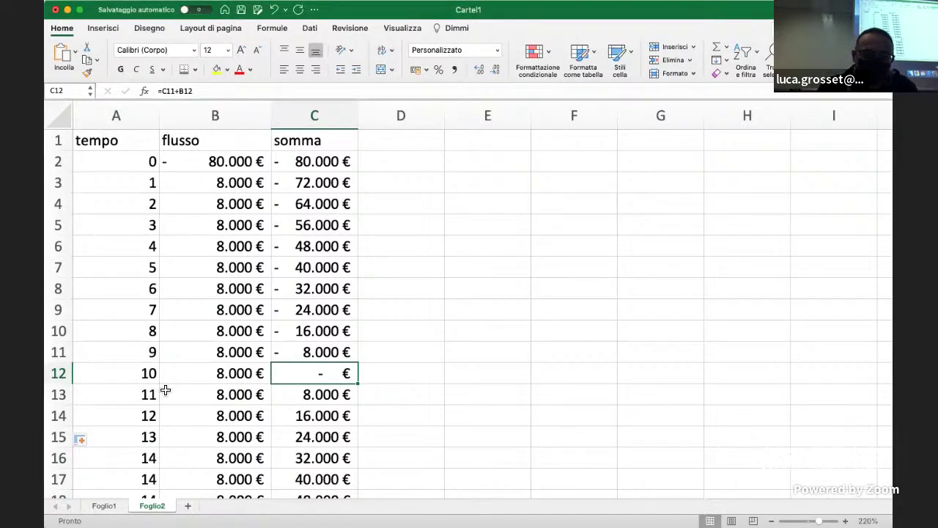
{"action": "left_click_drag", "start_coordinate": [133, 373], "coordinate": [300, 370]}
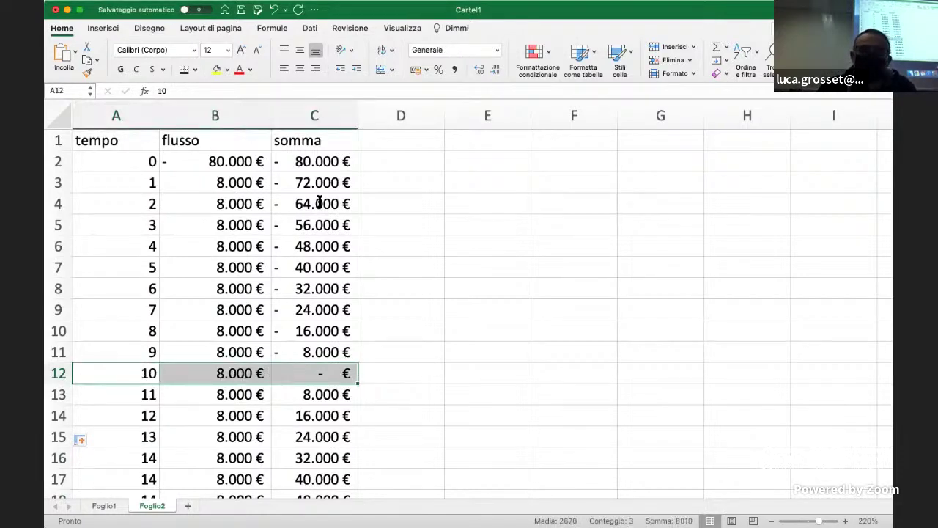
{"action": "left_click", "coordinate": [217, 70]}
{"action": "left_click", "coordinate": [536, 270]}
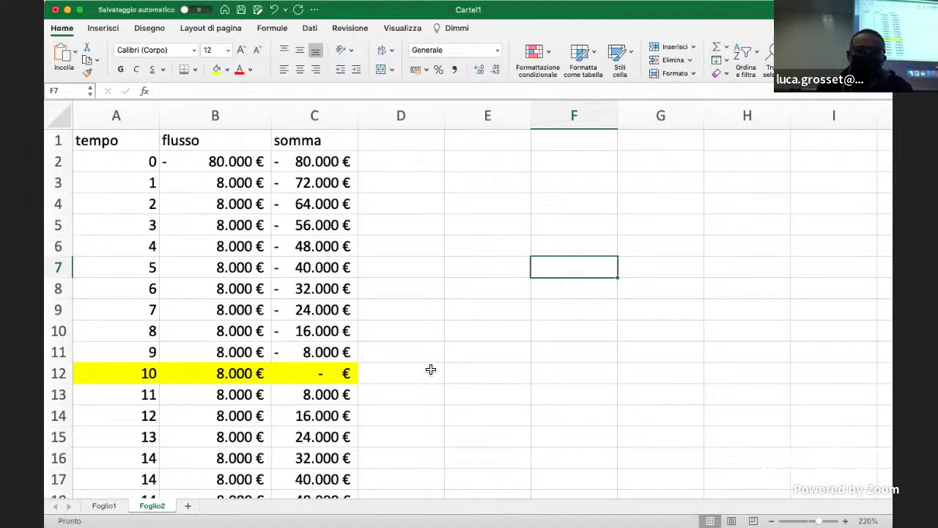
- Add the label TR in E12 and enter 10 in F12, formatted with two decimal places
{"action": "left_click", "coordinate": [477, 375]}
{"action": "type", "text": "TR"}
{"action": "key", "text": "Tab"}
{"action": "type", "text": "10,00"}
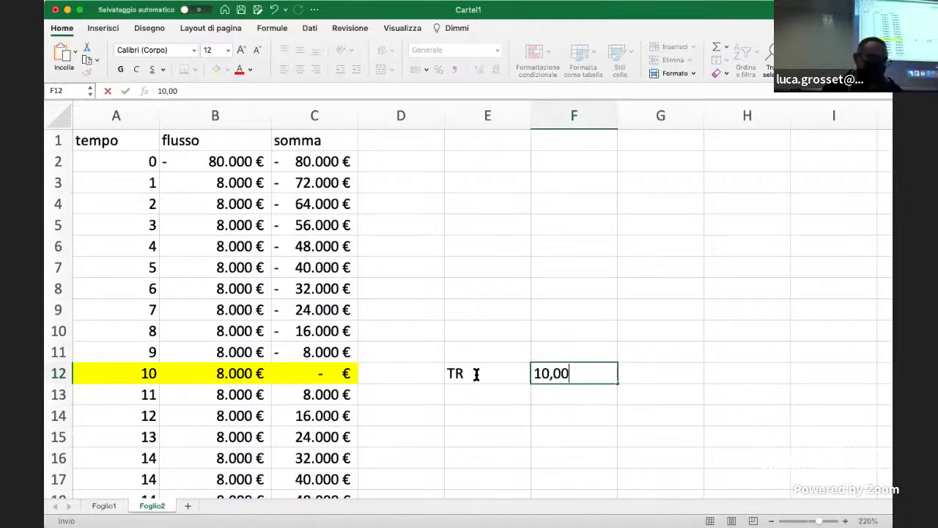
{"action": "key", "text": "Return"}
{"action": "key", "text": "Up"}
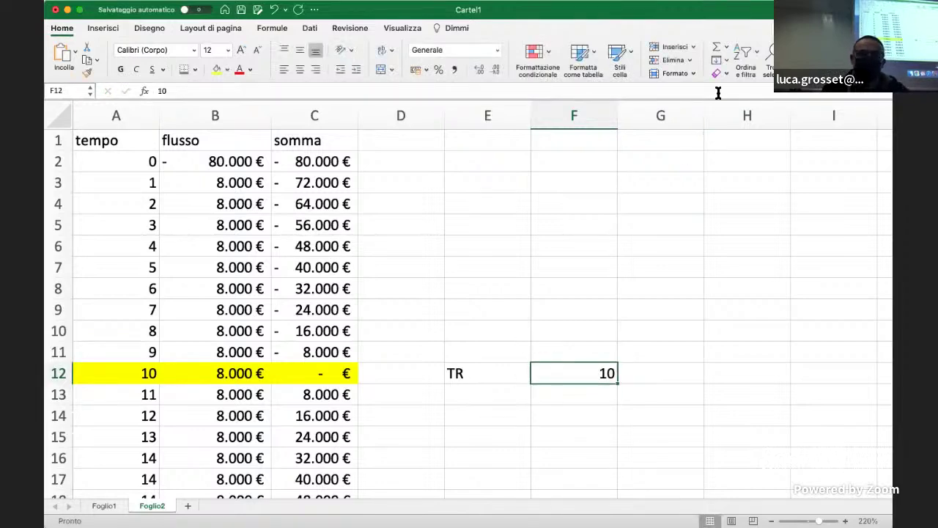
{"action": "left_click", "coordinate": [478, 69]}
{"action": "left_click", "coordinate": [478, 68]}
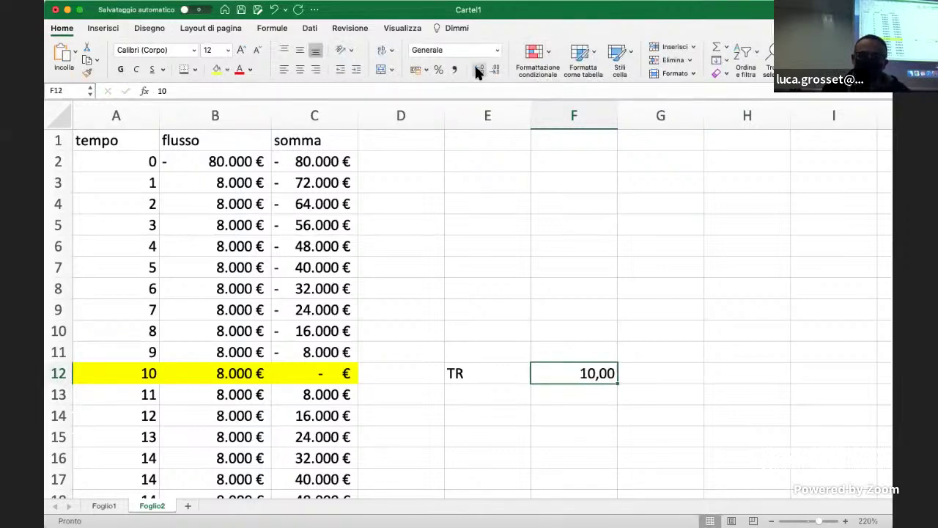
{"action": "left_click", "coordinate": [679, 330]}
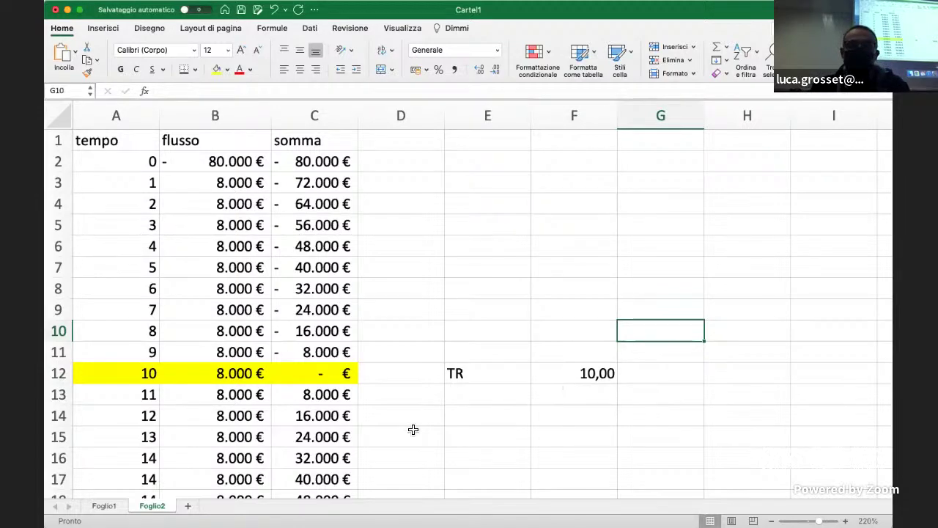
- Review the time, flow and running-total columns down to the last filled row
{"action": "scroll", "coordinate": [413, 429], "scroll_direction": "down", "scroll_amount": 12}
{"action": "scroll", "coordinate": [413, 429], "scroll_direction": "up", "scroll_amount": 2}
{"action": "scroll", "coordinate": [413, 429], "scroll_direction": "up", "scroll_amount": 1}
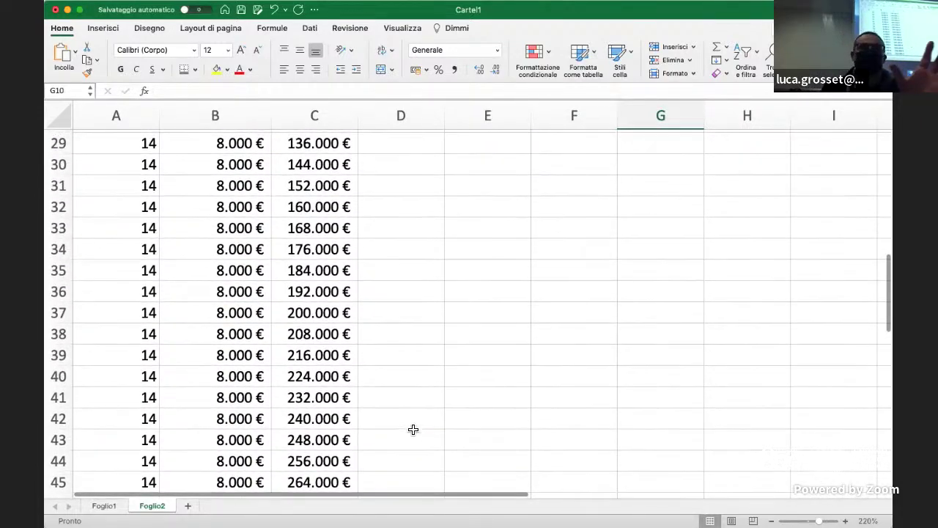
{"action": "scroll", "coordinate": [412, 429], "scroll_direction": "down", "scroll_amount": 6}
{"action": "scroll", "coordinate": [413, 429], "scroll_direction": "down", "scroll_amount": 2}
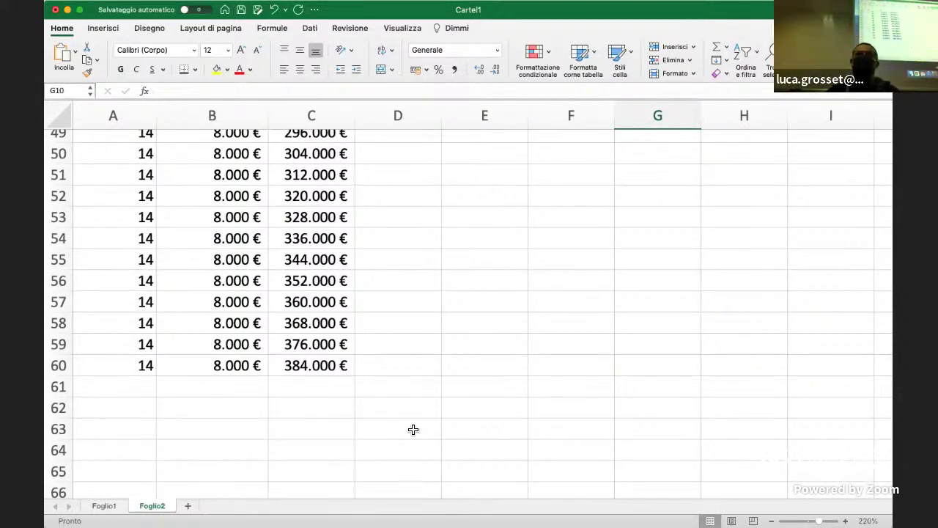
{"action": "scroll", "coordinate": [413, 429], "scroll_direction": "up", "scroll_amount": 15}
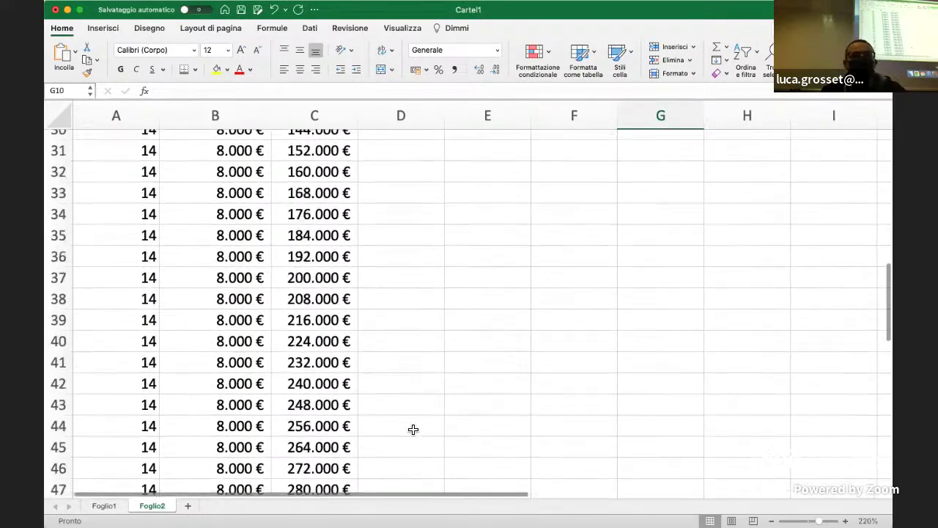
{"action": "scroll", "coordinate": [413, 429], "scroll_direction": "down", "scroll_amount": 1}
{"action": "scroll", "coordinate": [413, 429], "scroll_direction": "down", "scroll_amount": 3}
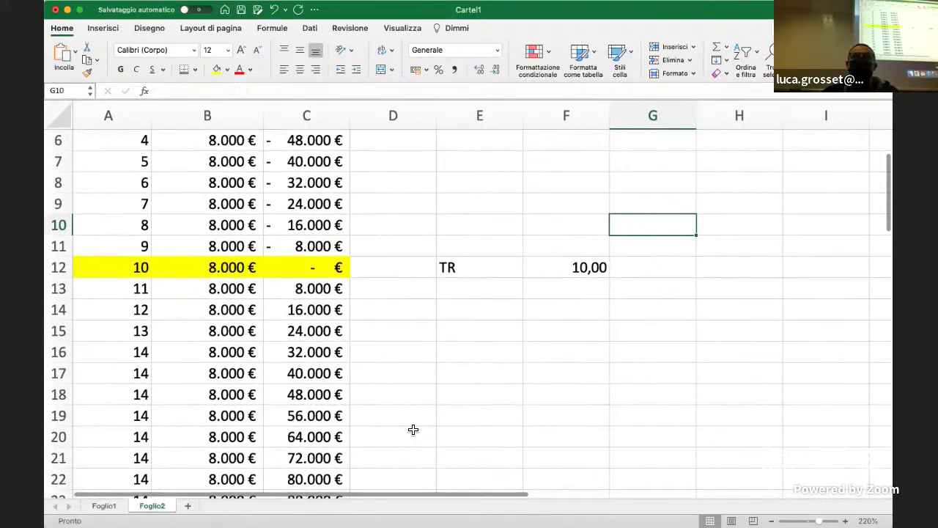
{"action": "scroll", "coordinate": [455, 251], "scroll_direction": "up", "scroll_amount": 1}
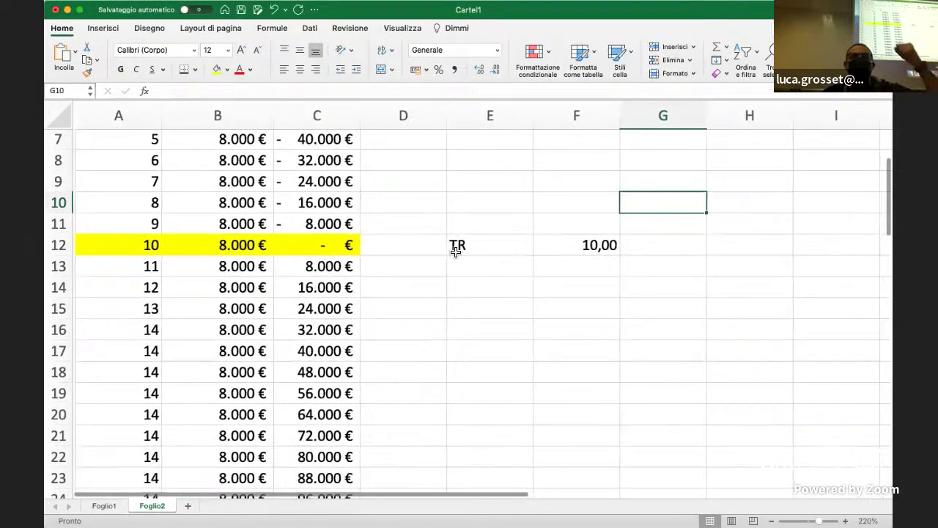
{"action": "scroll", "coordinate": [456, 251], "scroll_direction": "up", "scroll_amount": 4}
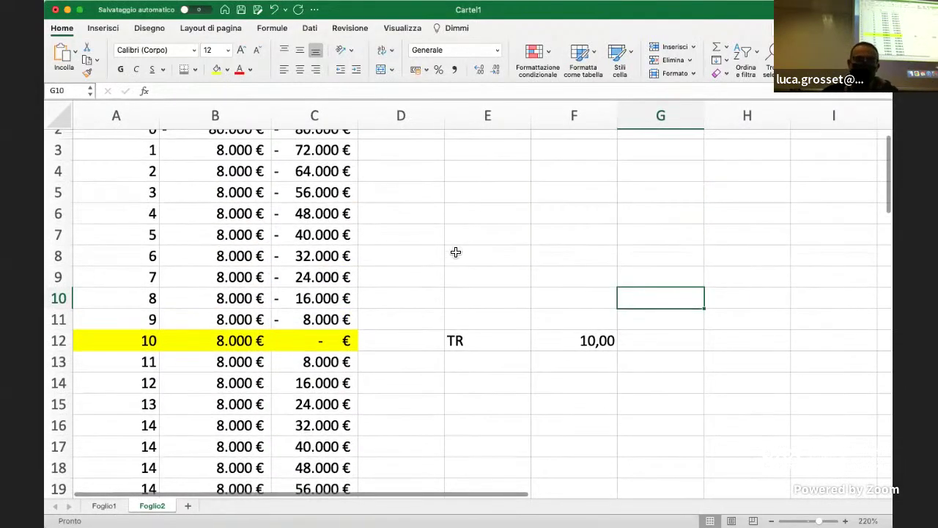
{"action": "scroll", "coordinate": [455, 252], "scroll_direction": "down", "scroll_amount": 1}
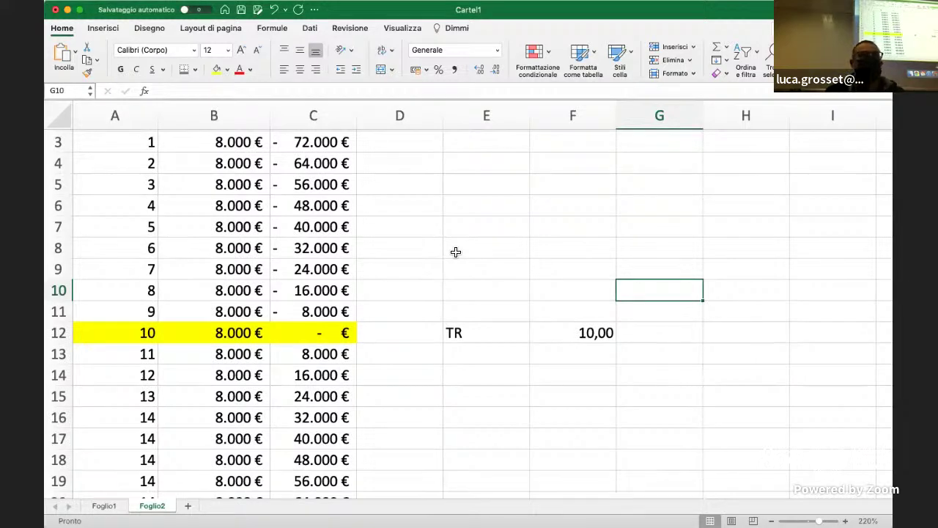
- Clear the contents of rows 16 to 61, where the time value 14 is repeated
{"action": "scroll", "coordinate": [455, 251], "scroll_direction": "down", "scroll_amount": 2}
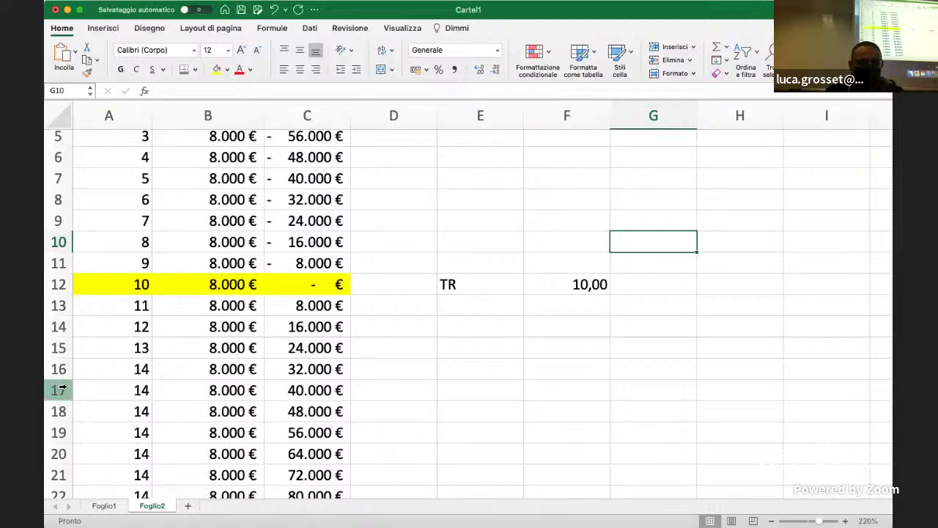
{"action": "left_click_drag", "start_coordinate": [59, 371], "coordinate": [62, 487]}
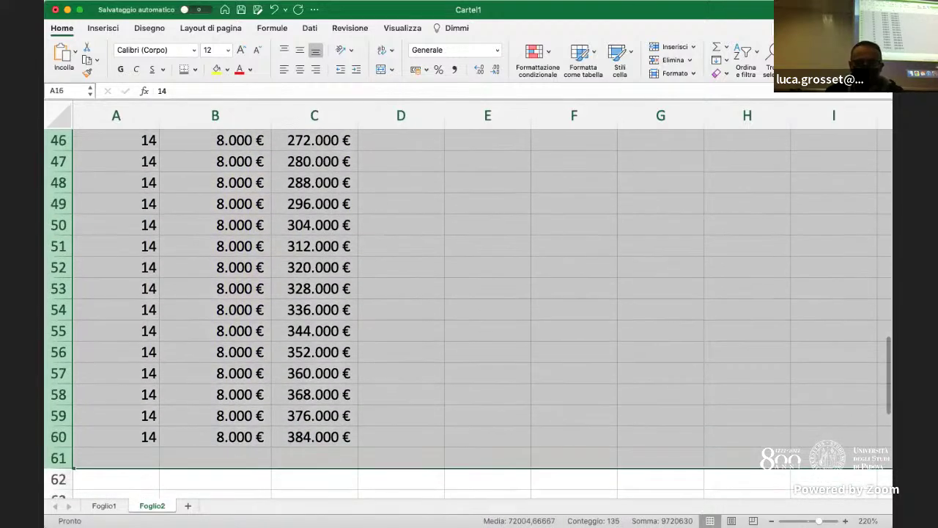
{"action": "scroll", "coordinate": [469, 308], "scroll_direction": "up", "scroll_amount": 10}
{"action": "key", "text": "Delete"}
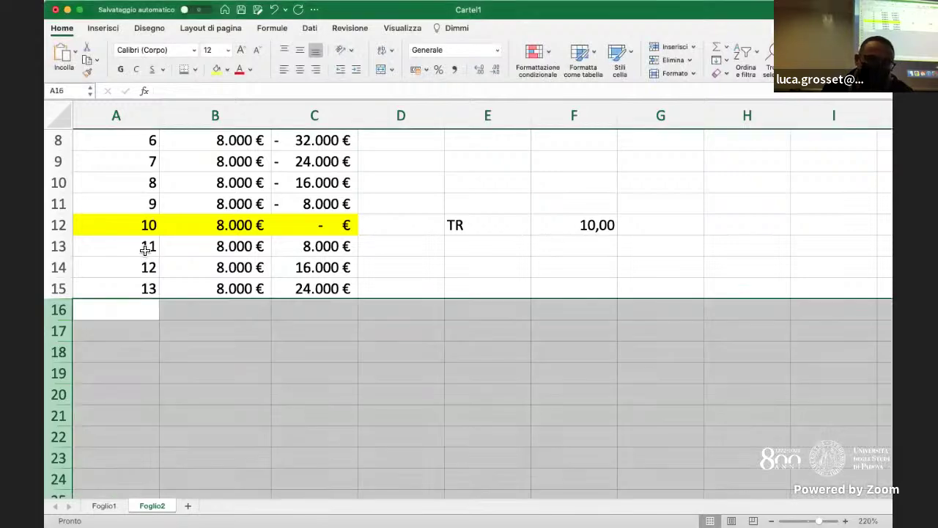
- Fill the time, flow and running-total series from A13:C15 down to row 60 and check the extended rows
{"action": "left_click_drag", "start_coordinate": [139, 245], "coordinate": [320, 462]}
{"action": "scroll", "coordinate": [490, 368], "scroll_direction": "up", "scroll_amount": 15}
{"action": "scroll", "coordinate": [490, 368], "scroll_direction": "down", "scroll_amount": 9}
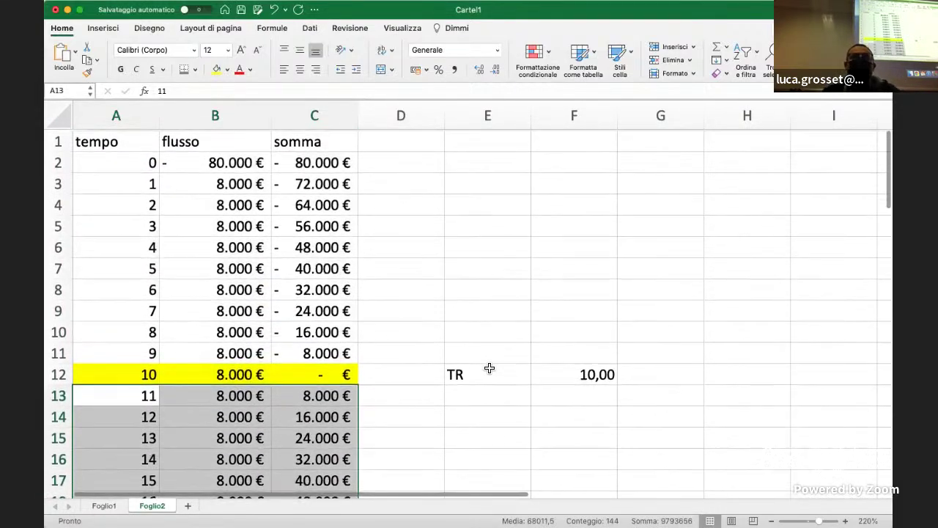
{"action": "scroll", "coordinate": [490, 368], "scroll_direction": "down", "scroll_amount": 2}
{"action": "scroll", "coordinate": [490, 368], "scroll_direction": "up", "scroll_amount": 11}
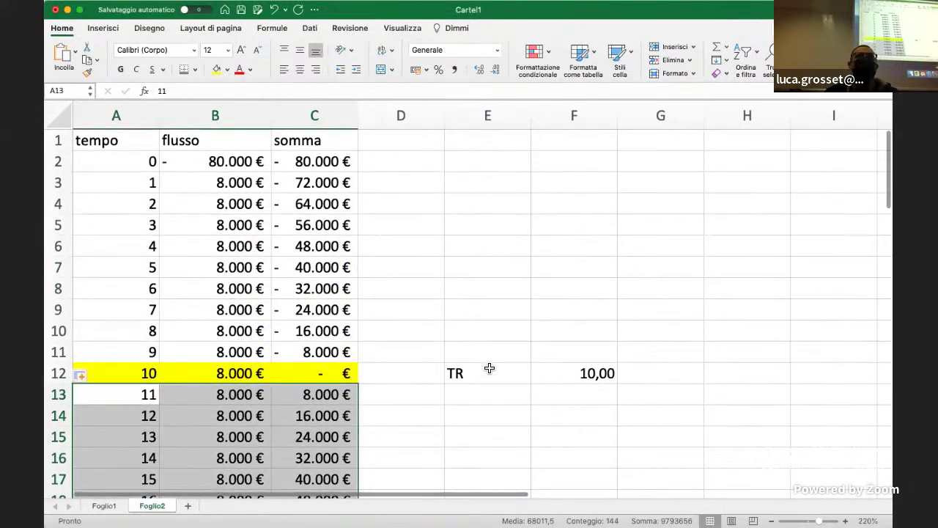
{"action": "scroll", "coordinate": [489, 369], "scroll_direction": "down", "scroll_amount": 3}
{"action": "scroll", "coordinate": [490, 368], "scroll_direction": "up", "scroll_amount": 2}
{"action": "scroll", "coordinate": [490, 369], "scroll_direction": "up", "scroll_amount": 1}
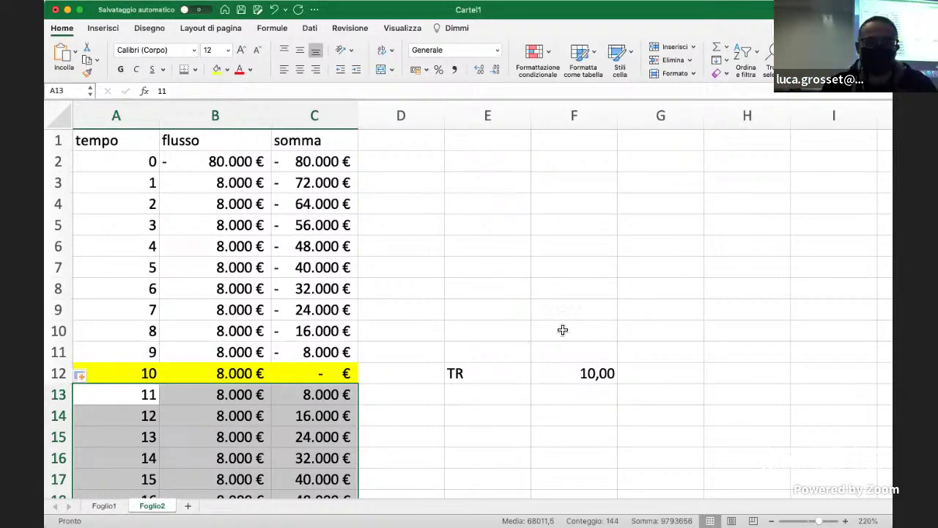
- Calculate the recovery time by linear interpolation in F14 with the formula =A11-C11*(A12-A11)/(C12-C11)
{"action": "left_click", "coordinate": [577, 419]}
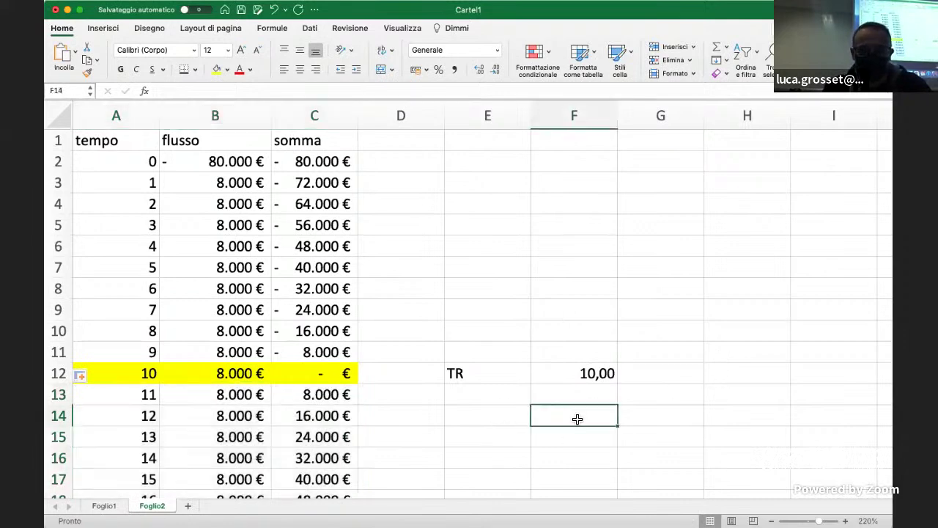
{"action": "type", "text": "="}
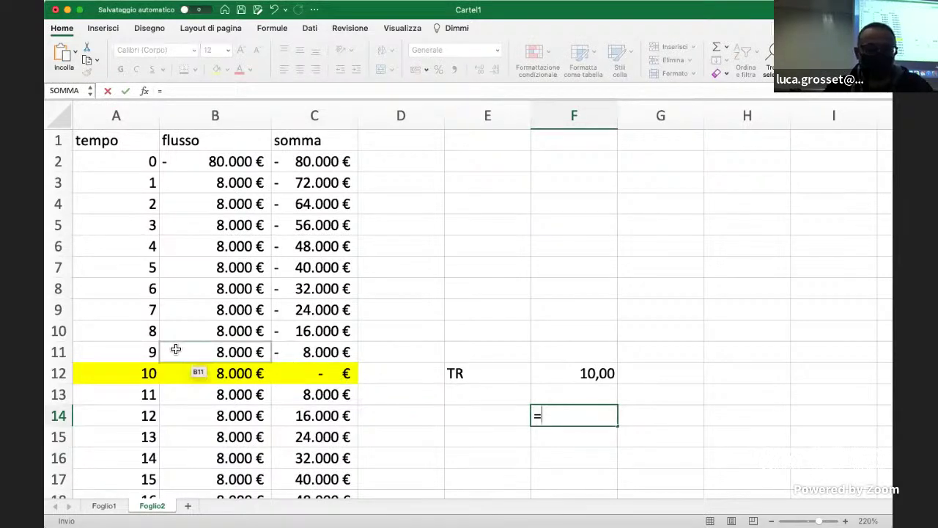
{"action": "left_click", "coordinate": [146, 350]}
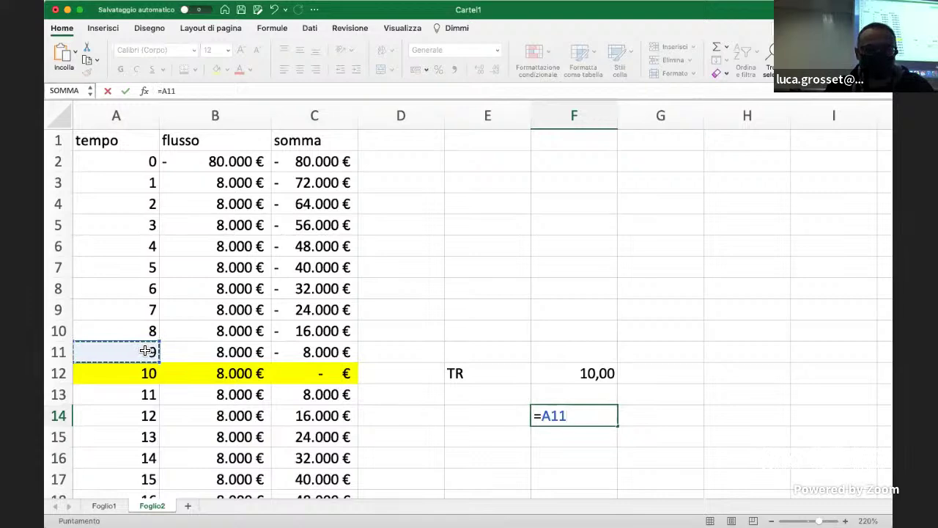
{"action": "type", "text": "-"}
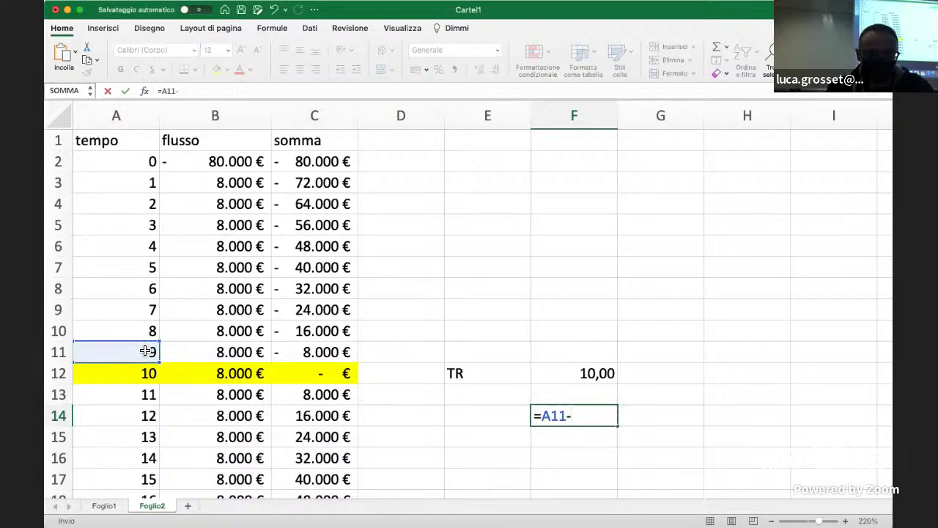
{"action": "left_click", "coordinate": [303, 352]}
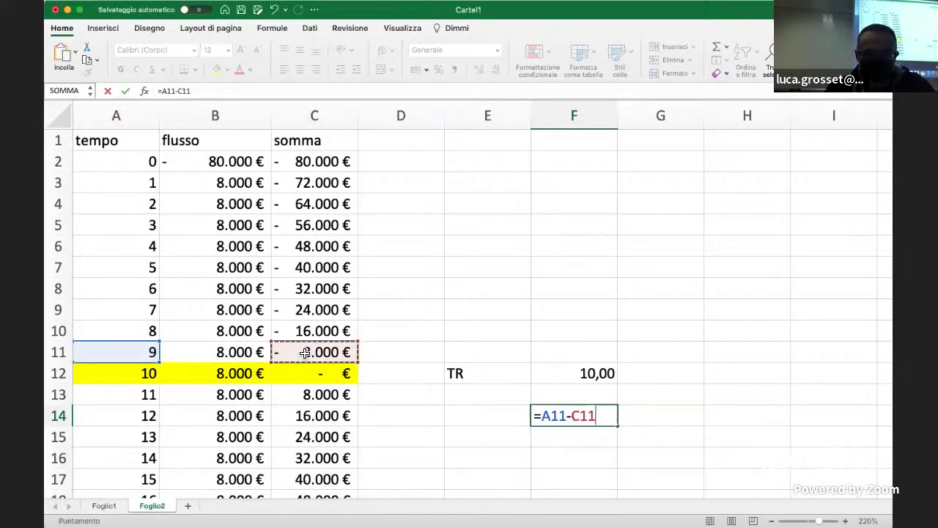
{"action": "type", "text": "*"}
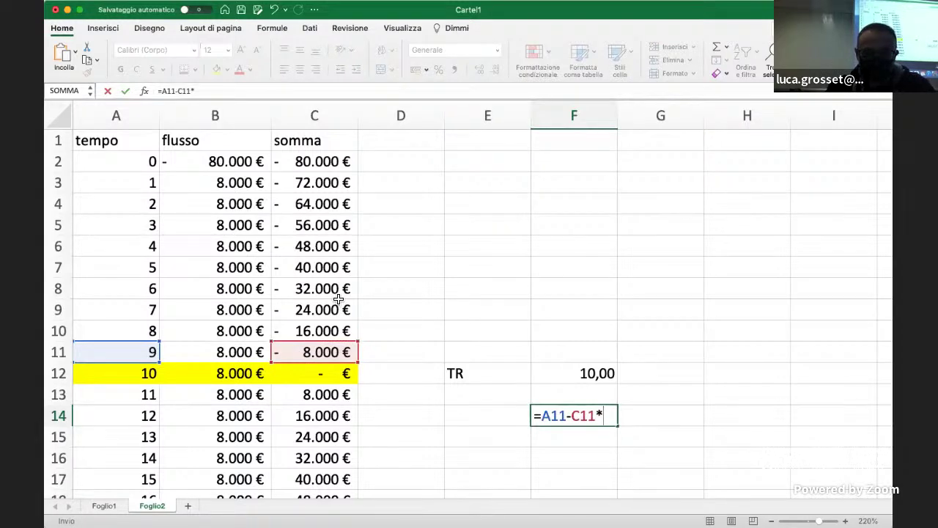
{"action": "type", "text": "("}
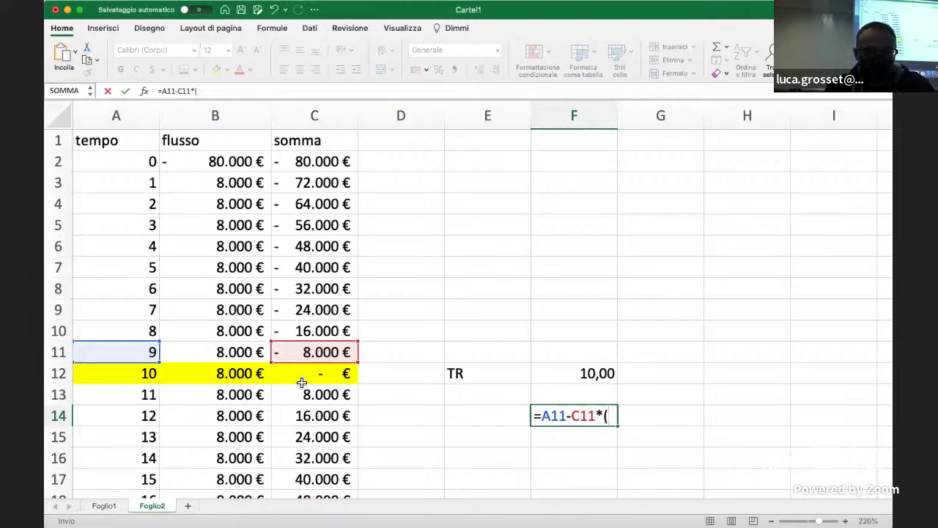
{"action": "left_click", "coordinate": [145, 378]}
{"action": "type", "text": "-"}
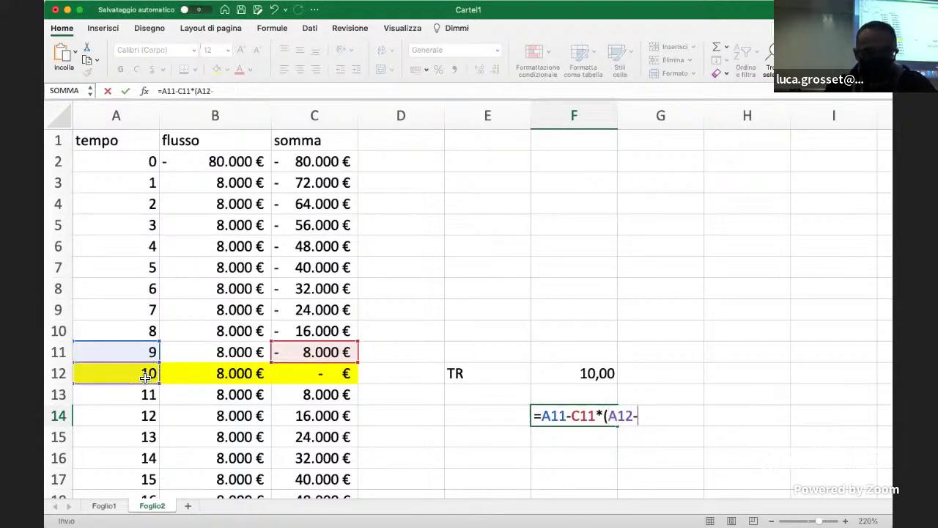
{"action": "left_click", "coordinate": [135, 354]}
{"action": "type", "text": ")/"}
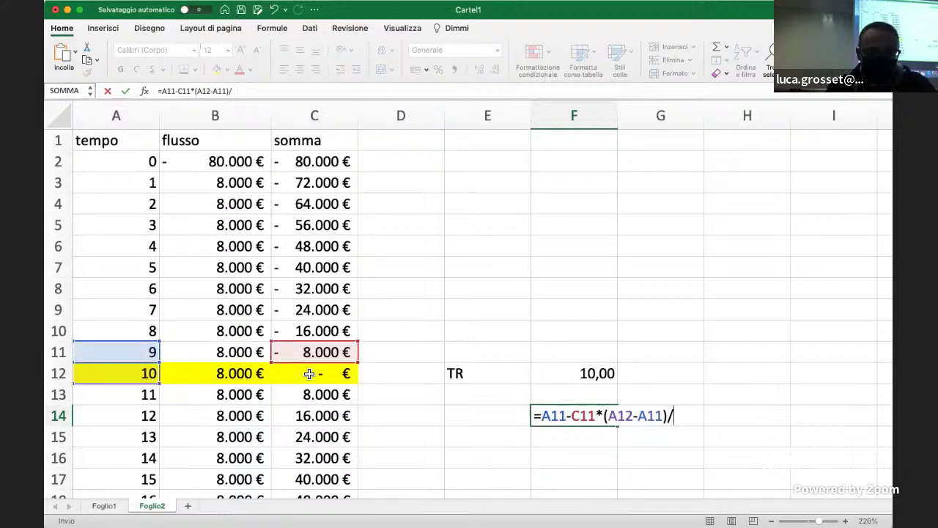
{"action": "left_click", "coordinate": [309, 373]}
{"action": "key", "text": "BackSpace"}
{"action": "key", "text": "BackSpace"}
{"action": "key", "text": "BackSpace"}
{"action": "type", "text": "("}
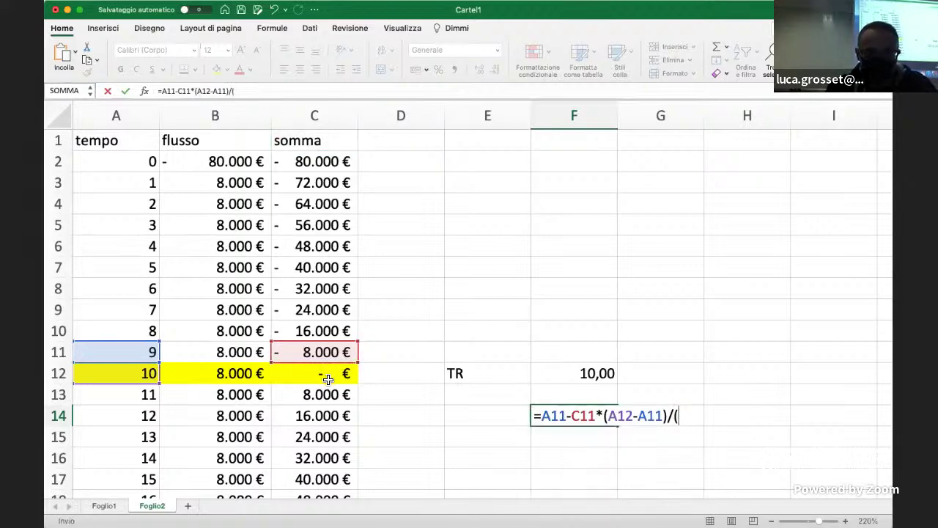
{"action": "left_click", "coordinate": [326, 378]}
{"action": "type", "text": "-"}
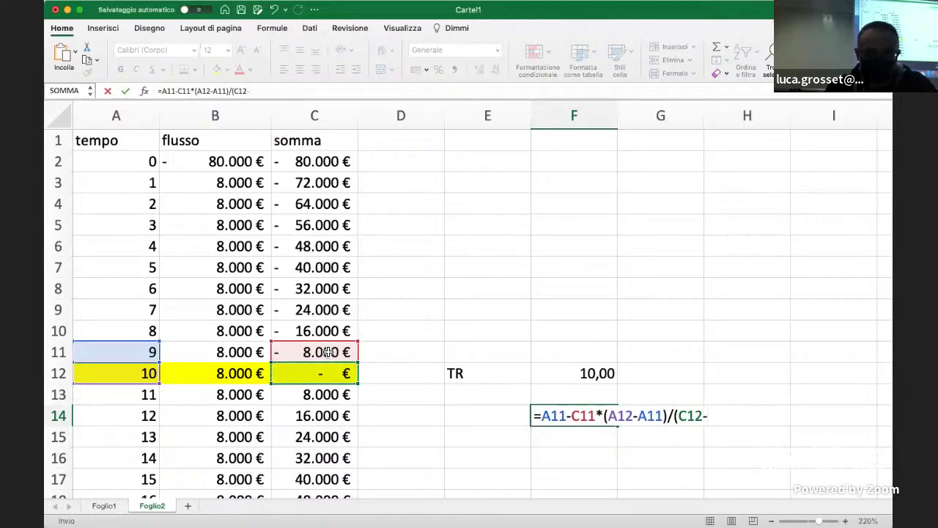
{"action": "left_click", "coordinate": [328, 351]}
{"action": "type", "text": ")"}
{"action": "key", "text": "Return"}
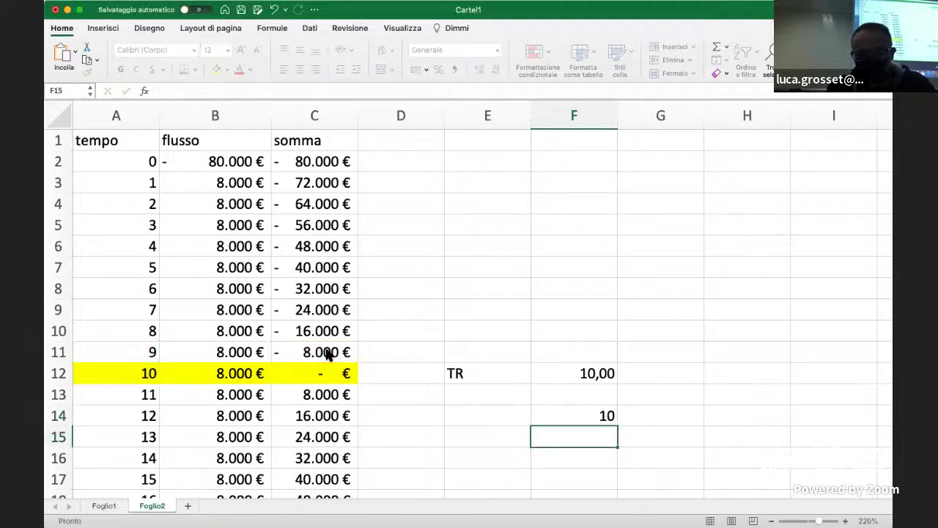
{"action": "key", "text": "Up"}
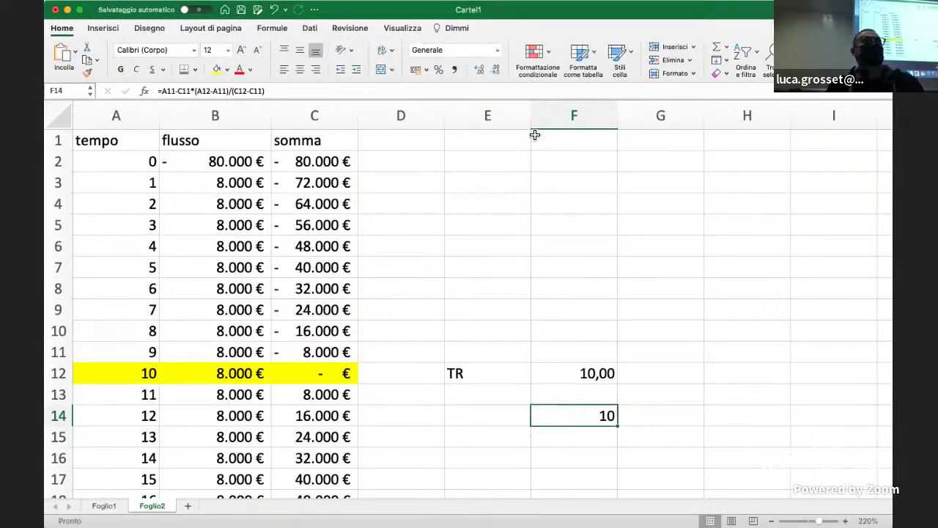
- Format the recovery time in F14 with the comma number style and two decimals
{"action": "left_click", "coordinate": [454, 69]}
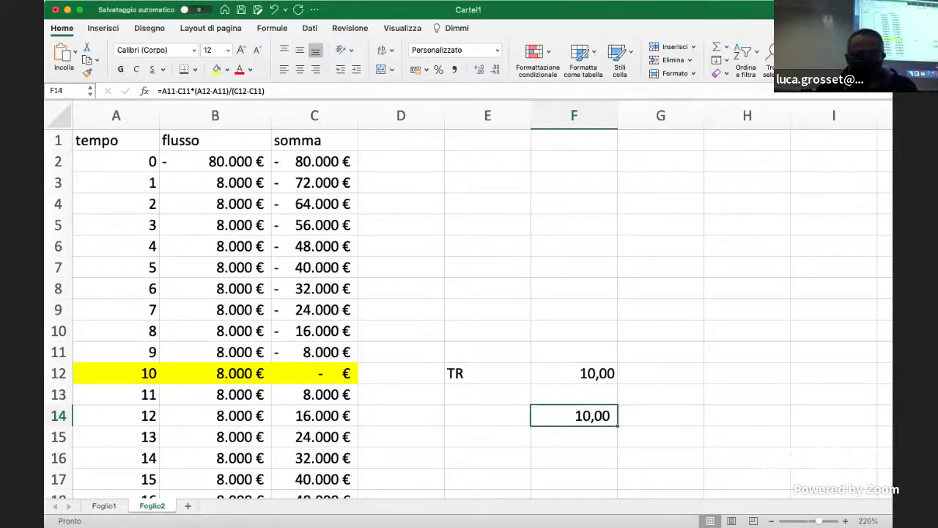
- Add a new worksheet and enter the headers tempo in A1 and flusso in B1
{"action": "left_click", "coordinate": [188, 505]}
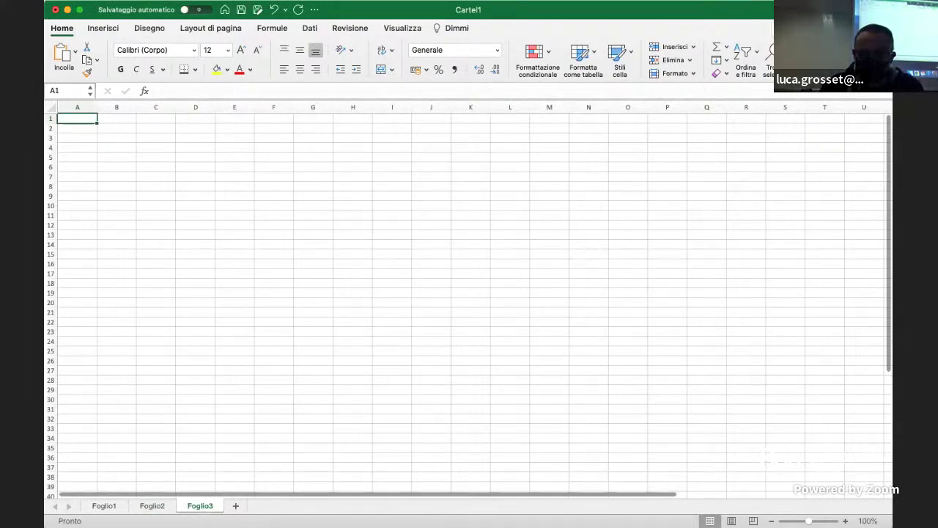
{"action": "scroll", "coordinate": [470, 299], "scroll_direction": "up", "scroll_amount": 10}
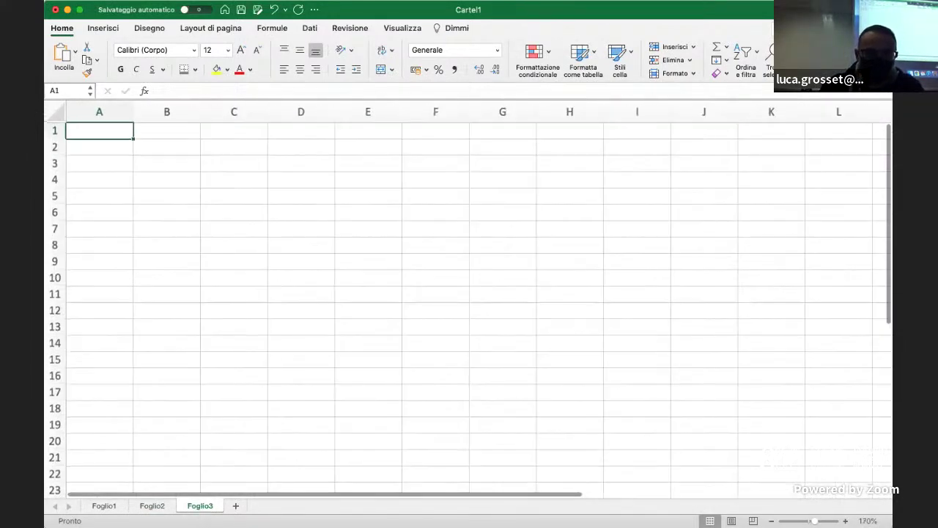
{"action": "type", "text": "tempo"}
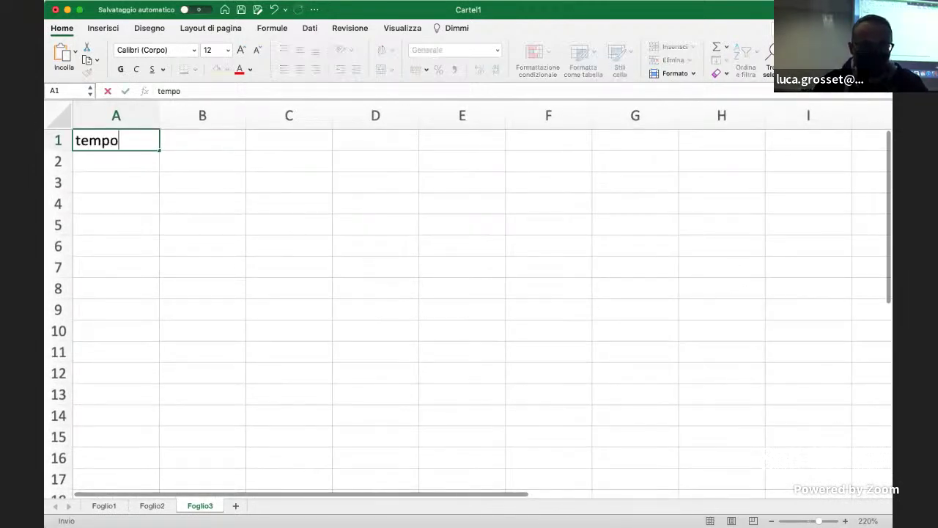
{"action": "key", "text": "Tab"}
{"action": "type", "text": "flusso"}
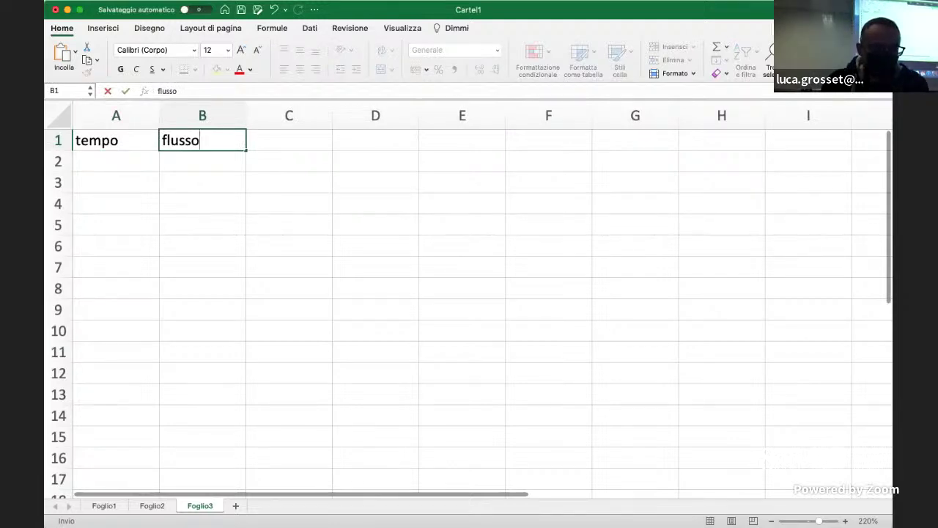
{"action": "key", "text": "Return"}
- Enter time 0 in A2 and the initial outlay -80000 in B2
{"action": "left_click", "coordinate": [116, 161]}
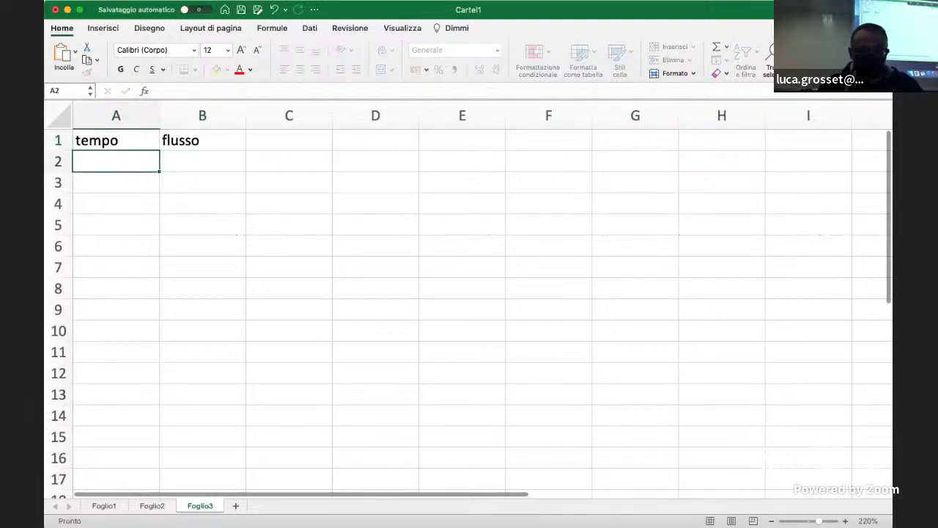
{"action": "type", "text": "0"}
{"action": "key", "text": "Tab"}
{"action": "type", "text": "-80000"}
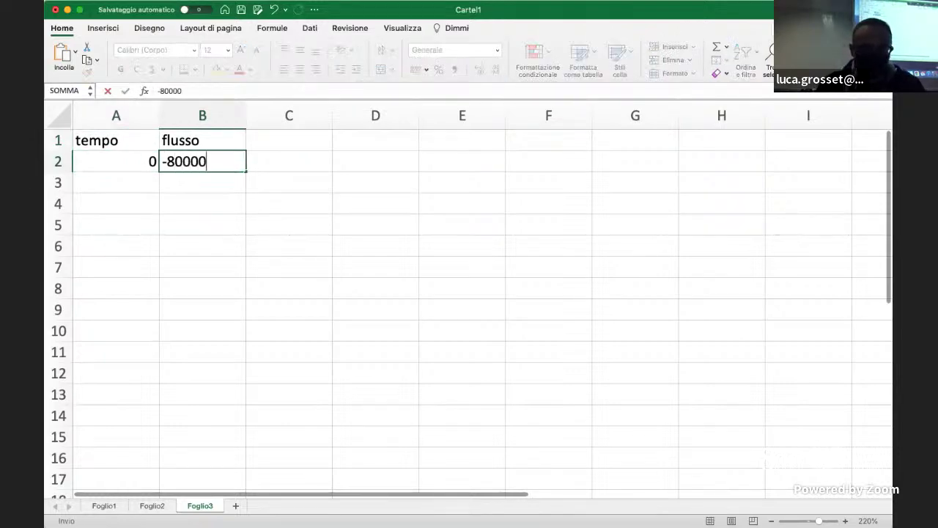
{"action": "key", "text": "Return"}
- Format the outlay in B2 as euro accounting with no decimals
{"action": "left_click", "coordinate": [116, 161]}
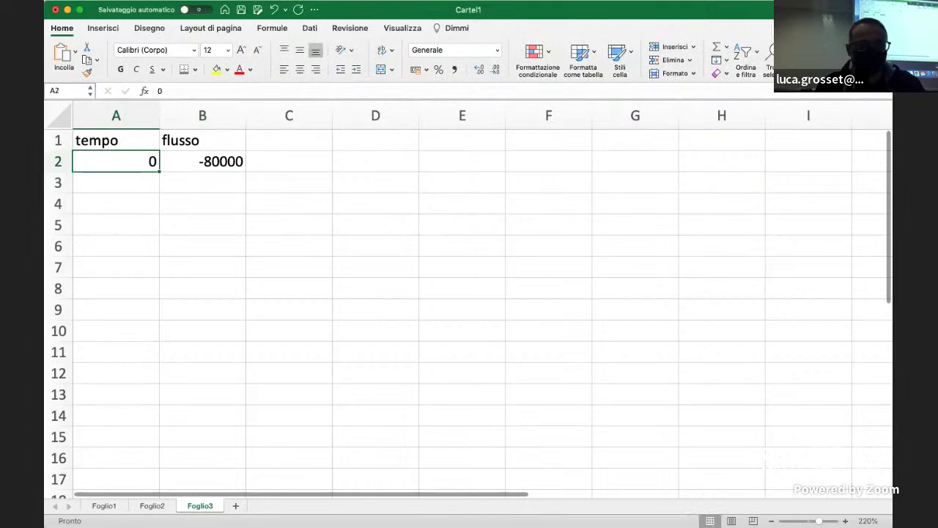
{"action": "key", "text": "shift+Right"}
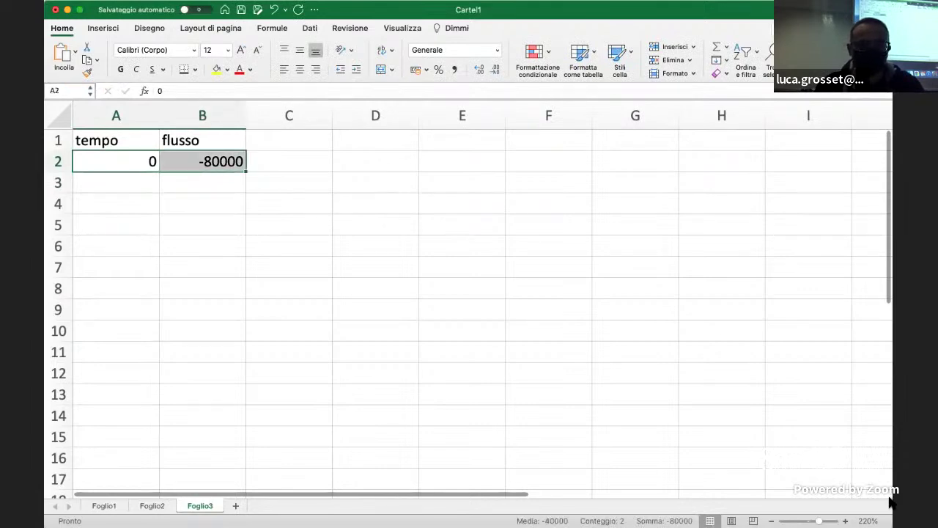
{"action": "left_click", "coordinate": [220, 160]}
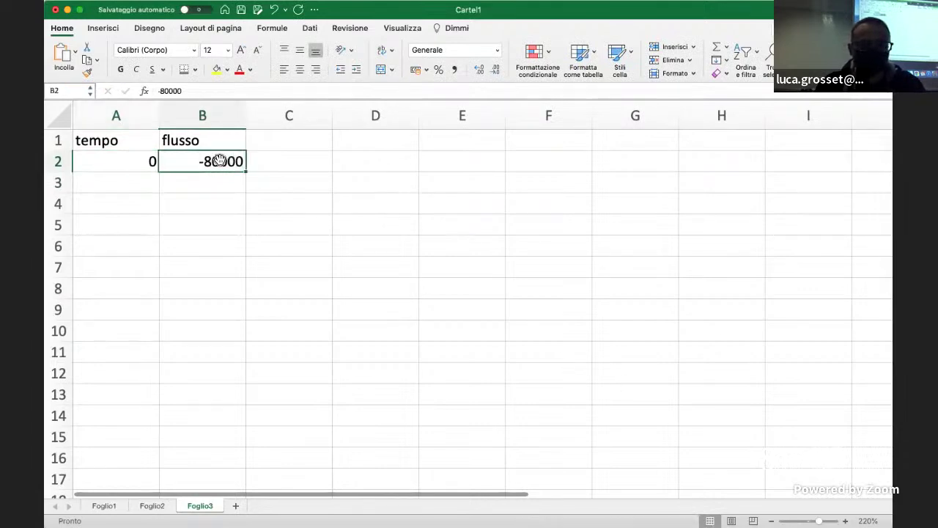
{"action": "left_click", "coordinate": [416, 69]}
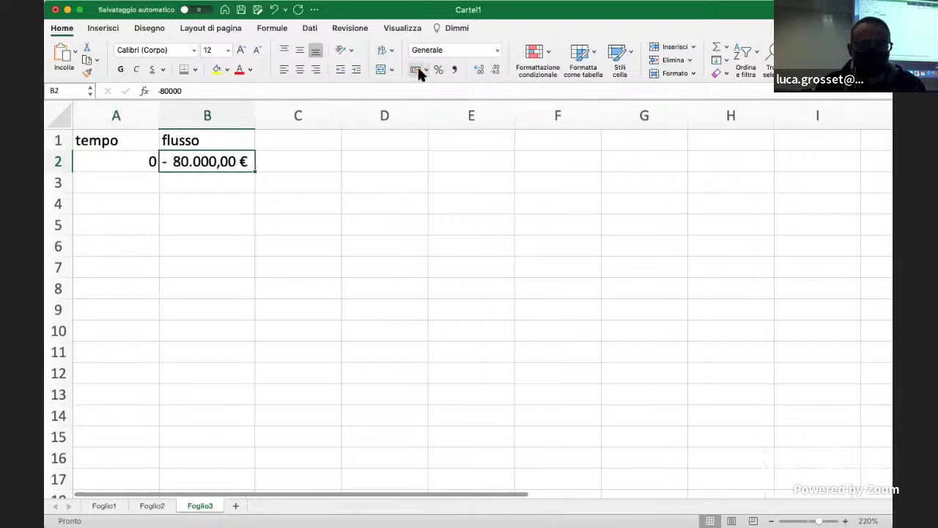
{"action": "left_click", "coordinate": [482, 68]}
{"action": "left_click", "coordinate": [500, 68]}
{"action": "left_click", "coordinate": [499, 66]}
{"action": "left_click", "coordinate": [500, 66]}
{"action": "left_click", "coordinate": [455, 212]}
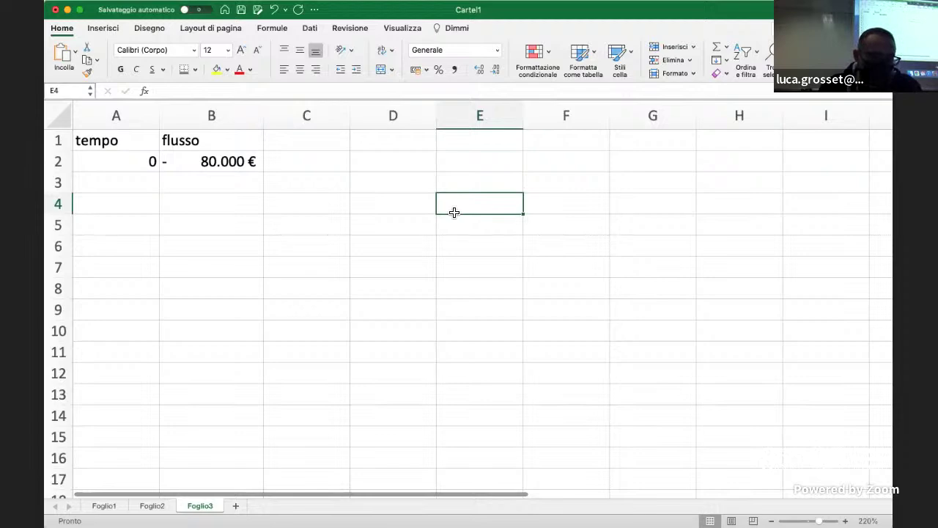
- Enter times 1 and 2 in A3:A4, each with a flow of 10000 in column B
{"action": "key", "text": "Left"}
{"action": "key", "text": "Left"}
{"action": "key", "text": "Left"}
{"action": "key", "text": "Left"}
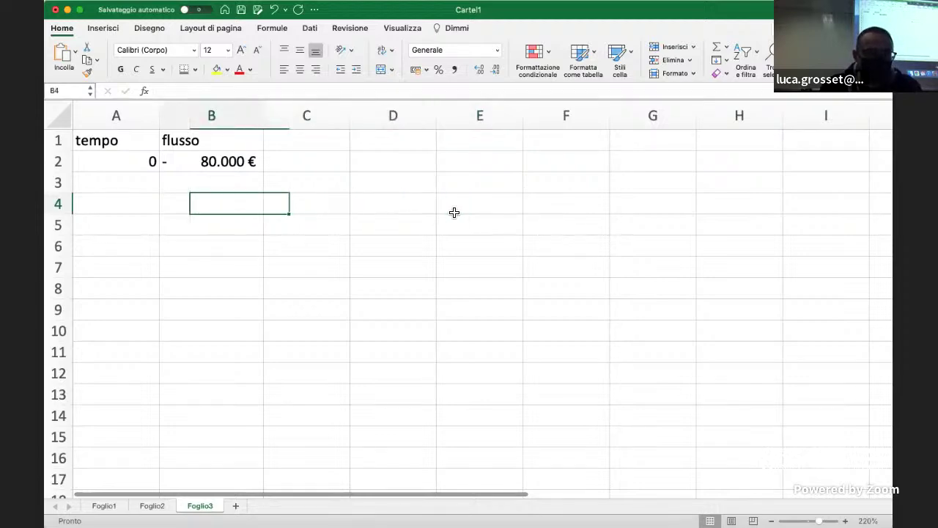
{"action": "key", "text": "Up"}
{"action": "type", "text": "1"}
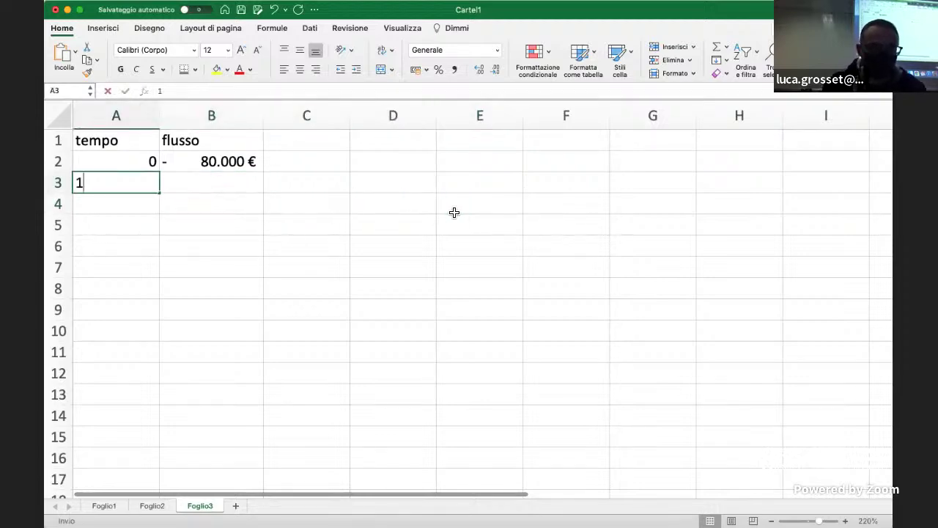
{"action": "key", "text": "Right"}
{"action": "type", "text": "10000"}
{"action": "key", "text": "Return"}
{"action": "key", "text": "Up"}
{"action": "key", "text": "Down"}
{"action": "key", "text": "Left"}
{"action": "type", "text": "2"}
{"action": "key", "text": "Right"}
{"action": "type", "text": "10000"}
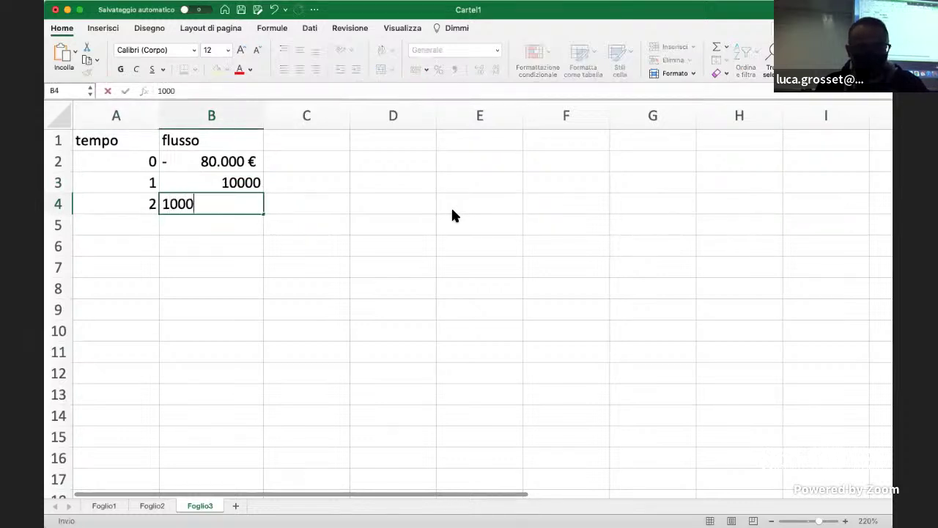
{"action": "key", "text": "Up"}
- Format the inflows in B3:B4 as euro accounting with no decimals
{"action": "key", "text": "shift+Down"}
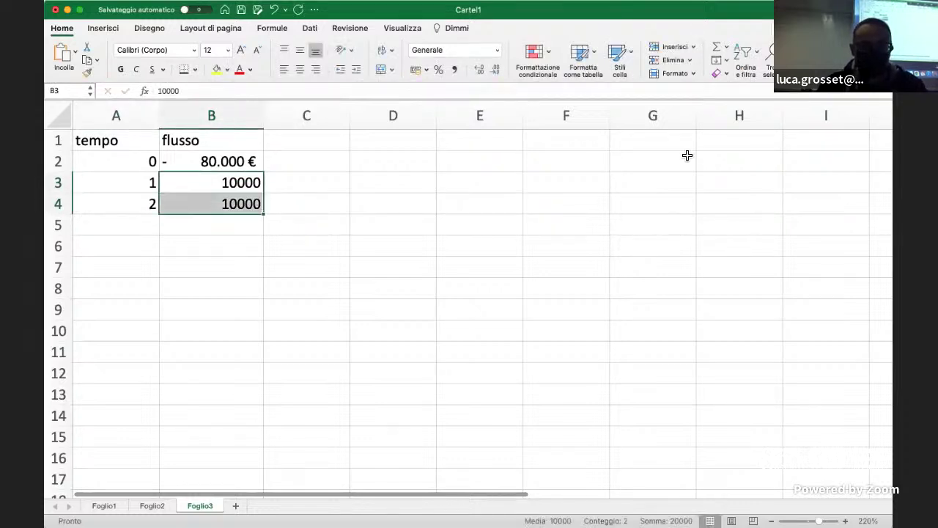
{"action": "left_click", "coordinate": [432, 85]}
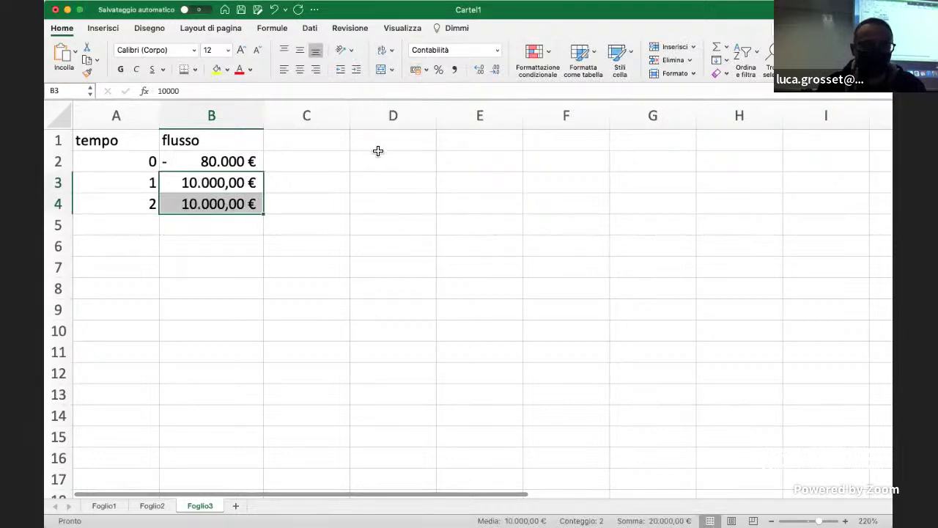
{"action": "left_click", "coordinate": [496, 70]}
{"action": "left_click", "coordinate": [496, 69]}
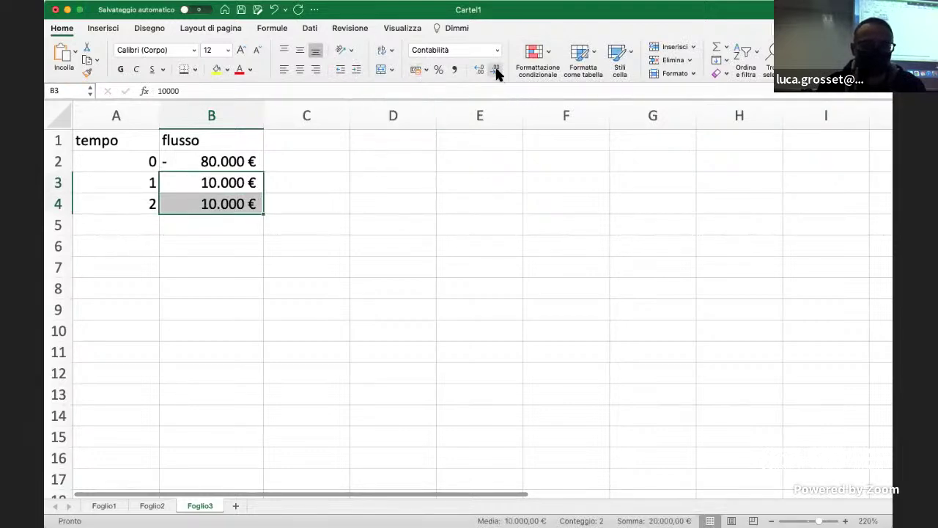
{"action": "left_click", "coordinate": [295, 212]}
- Fill the time and flow series from A3:B4 down to row 15
{"action": "left_click_drag", "start_coordinate": [136, 188], "coordinate": [201, 188]}
{"action": "left_click_drag", "start_coordinate": [263, 214], "coordinate": [261, 455]}
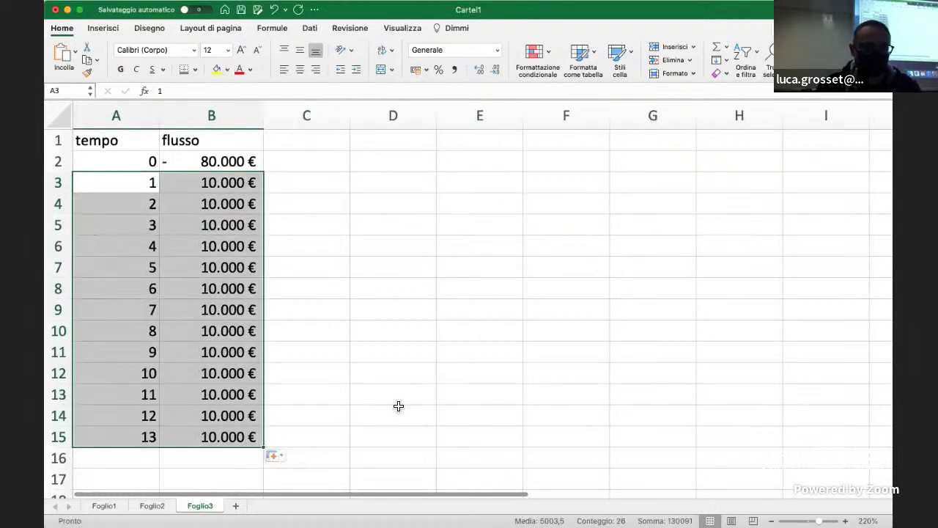
{"action": "left_click", "coordinate": [398, 405]}
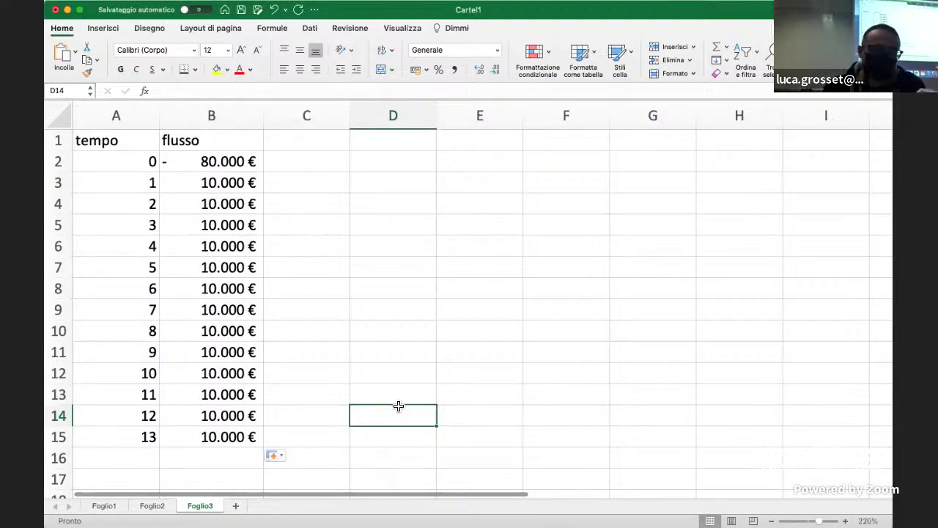
- Enter the header flusso att in C1 for the discounted flows
{"action": "key", "text": "Up"}
{"action": "key", "text": "Up"}
{"action": "key", "text": "Up"}
{"action": "key", "text": "Up"}
{"action": "key", "text": "Up"}
{"action": "key", "text": "Up"}
{"action": "key", "text": "Up"}
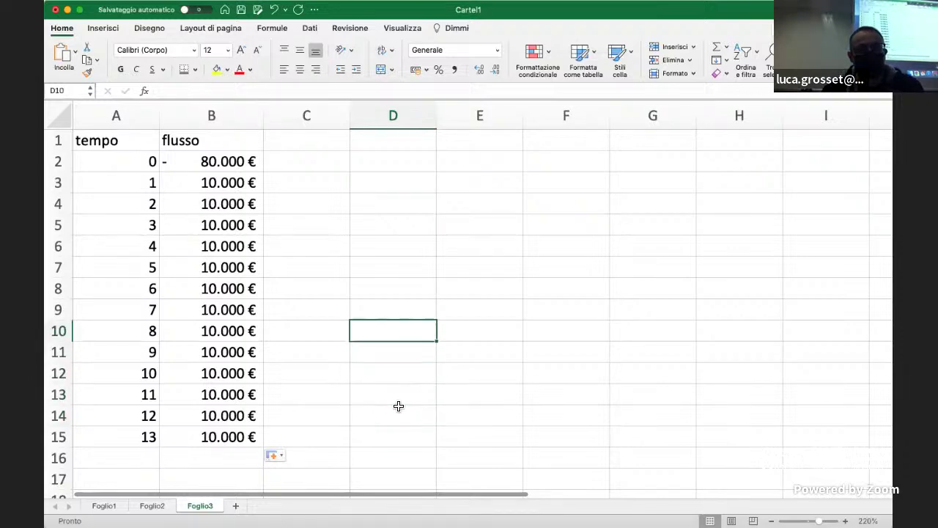
{"action": "key", "text": "Up"}
{"action": "key", "text": "Up"}
{"action": "key", "text": "Up"}
{"action": "key", "text": "Up"}
{"action": "key", "text": "Up"}
{"action": "key", "text": "Up"}
{"action": "key", "text": "Left"}
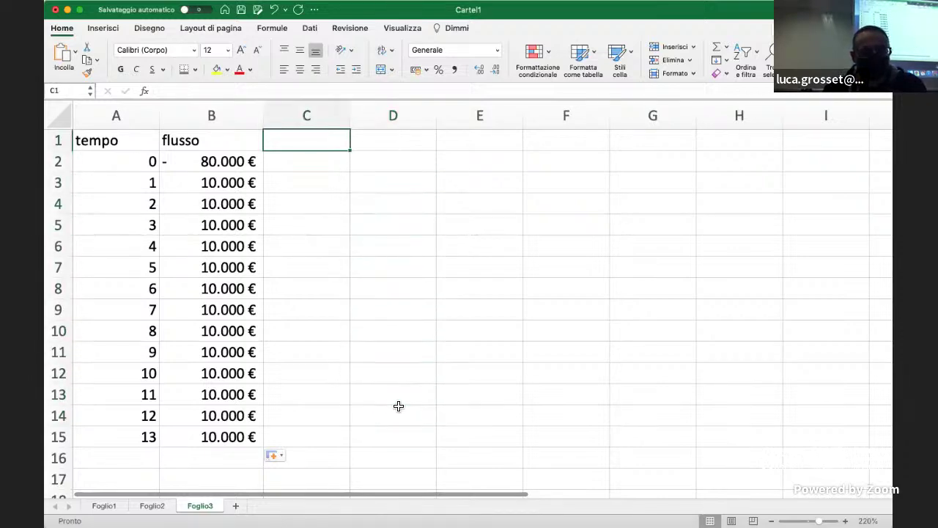
{"action": "type", "text": "flu"}
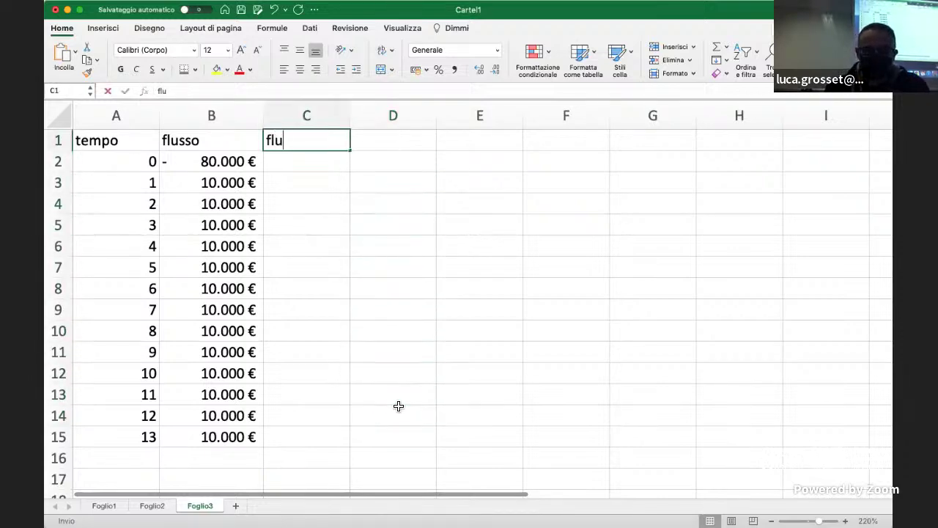
{"action": "type", "text": "sso att"}
{"action": "key", "text": "Tab"}
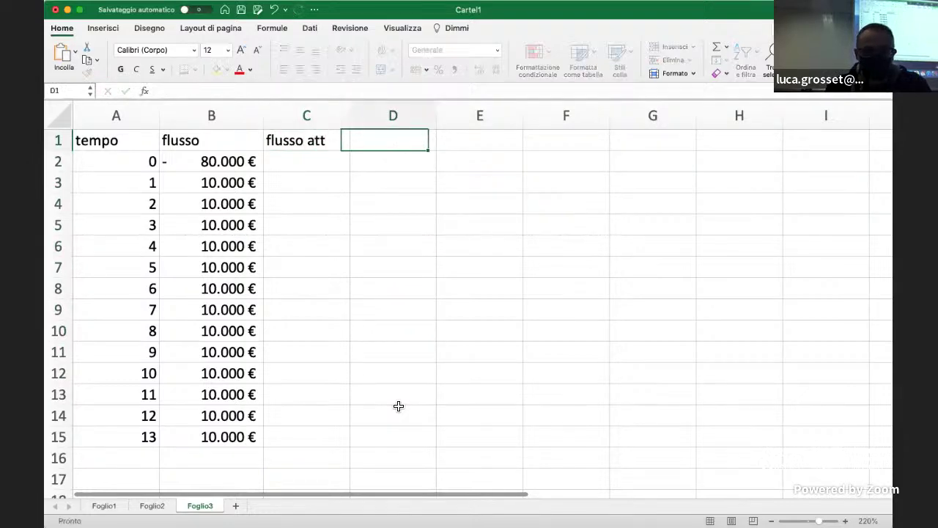
- Enter the header tasso in D1 and the rate 1,50% in D2
{"action": "type", "text": "tassa"}
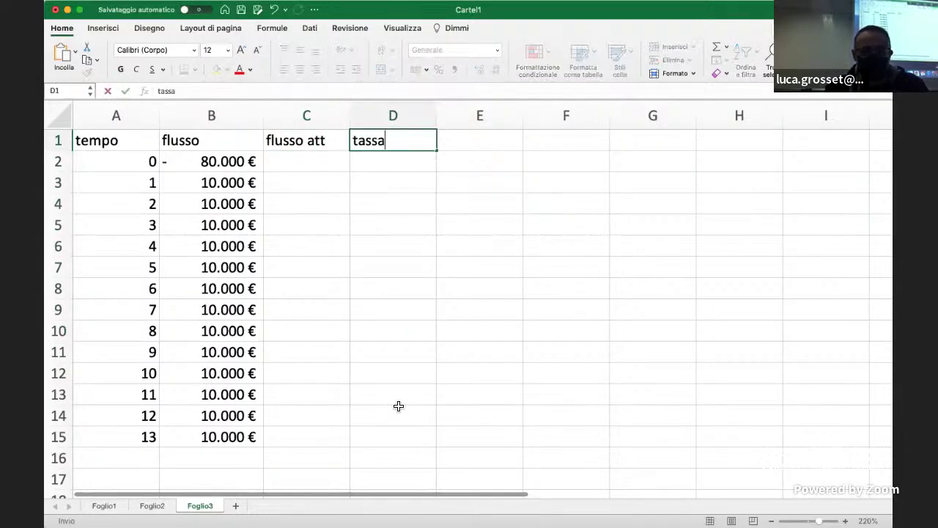
{"action": "key", "text": "BackSpace"}
{"action": "key", "text": "Return"}
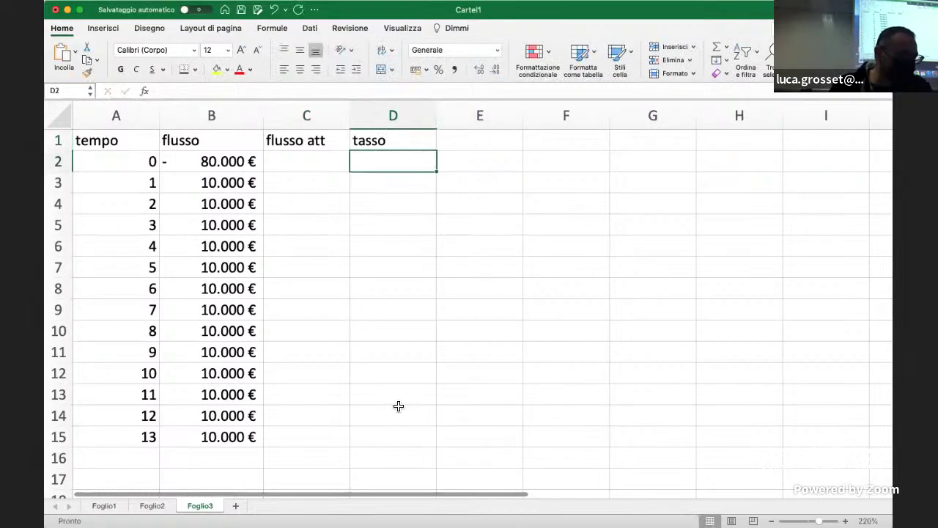
{"action": "type", "text": "1,50%"}
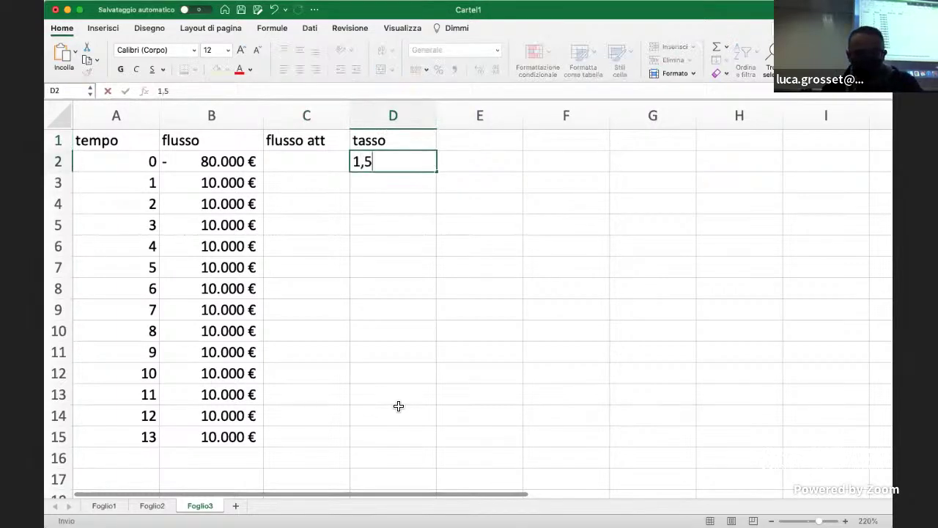
{"action": "key", "text": "Return"}
{"action": "key", "text": "Up"}
{"action": "key", "text": "Left"}
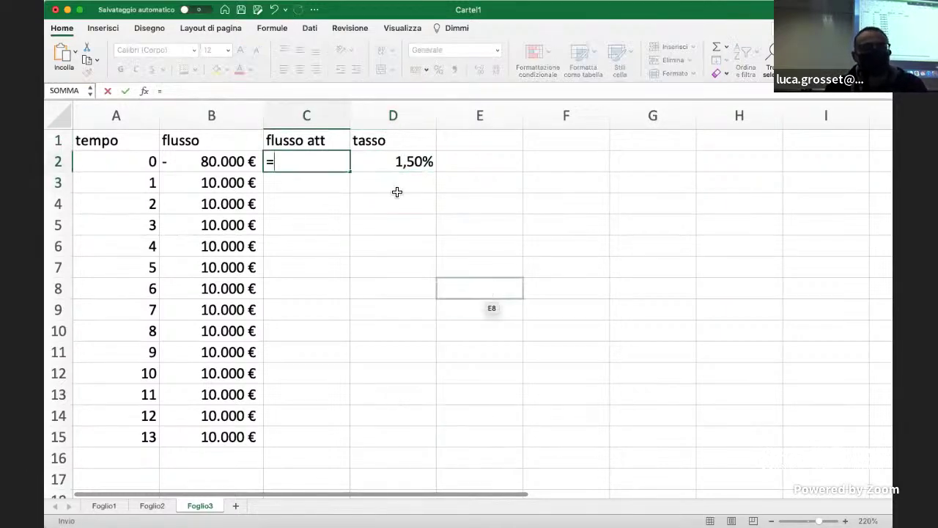
{"action": "left_click", "coordinate": [391, 111]}
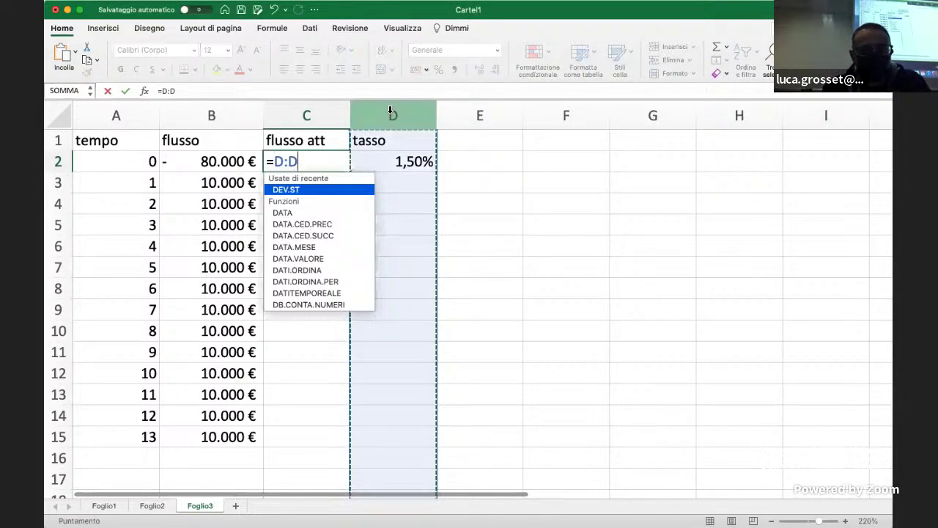
{"action": "key", "text": "Escape"}
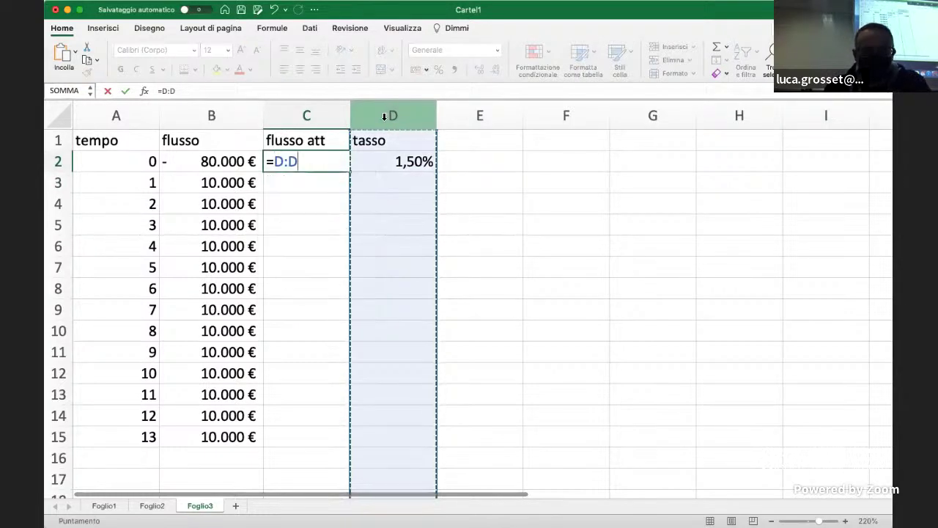
{"action": "key", "text": "Escape"}
{"action": "left_click", "coordinate": [565, 175]}
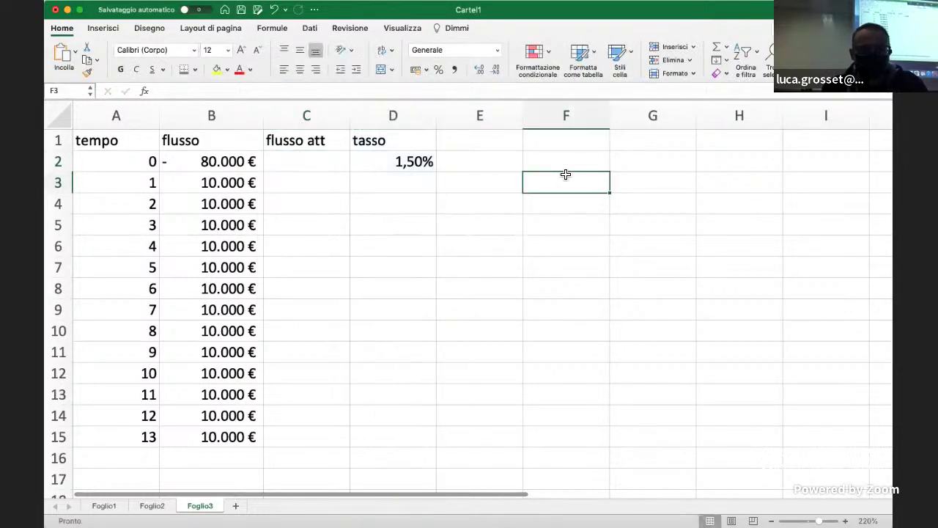
- Insert a new column before the tasso column and give it the header somma att in D1
{"action": "right_click", "coordinate": [385, 125]}
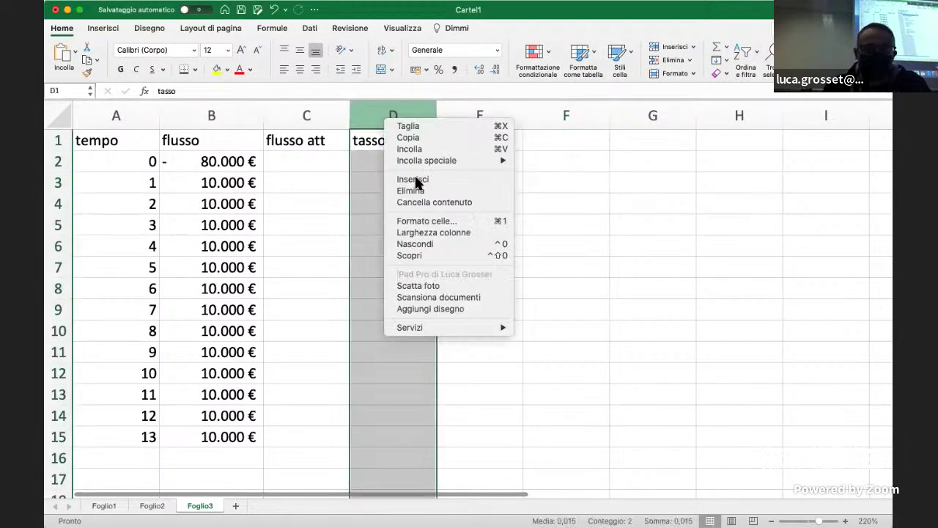
{"action": "left_click", "coordinate": [449, 182]}
{"action": "left_click", "coordinate": [358, 141]}
{"action": "type", "text": "somma att"}
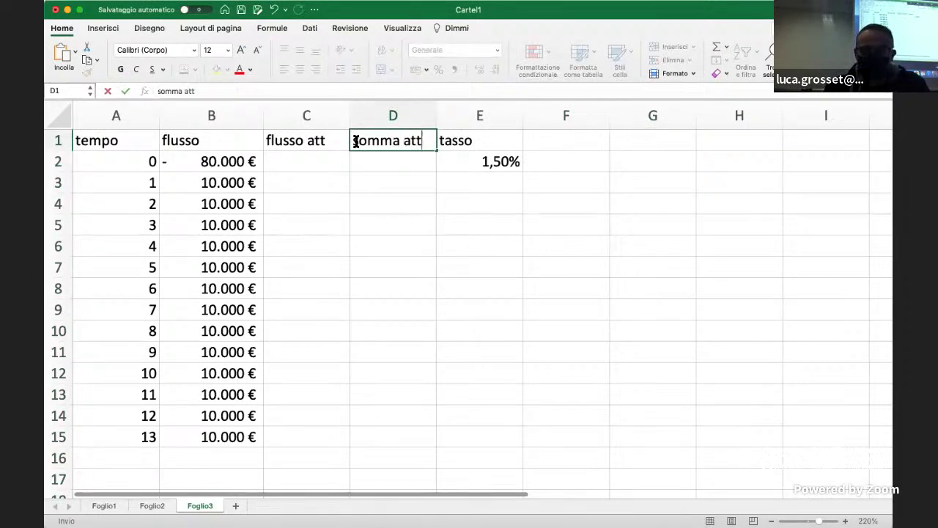
{"action": "key", "text": "Return"}
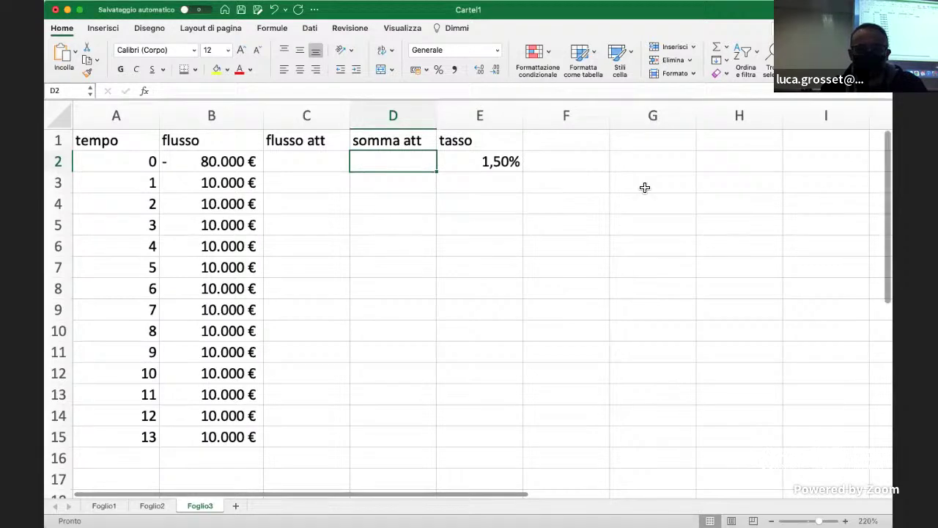
{"action": "left_click", "coordinate": [305, 166]}
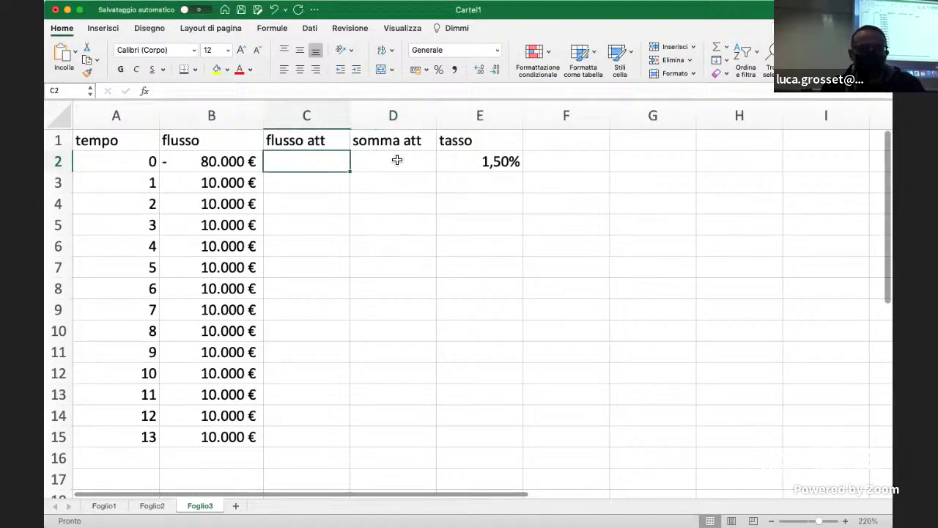
- Enter the discounted flow formula =B2/(1+$E$2)^A2 in C2, with an absolute reference to the rate
{"action": "type", "text": "="}
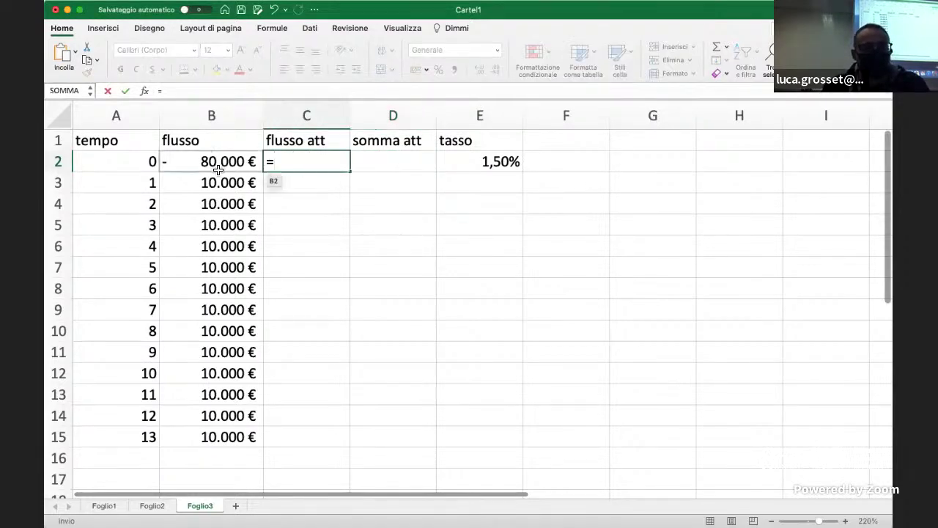
{"action": "left_click", "coordinate": [218, 170]}
{"action": "type", "text": "/(1+"}
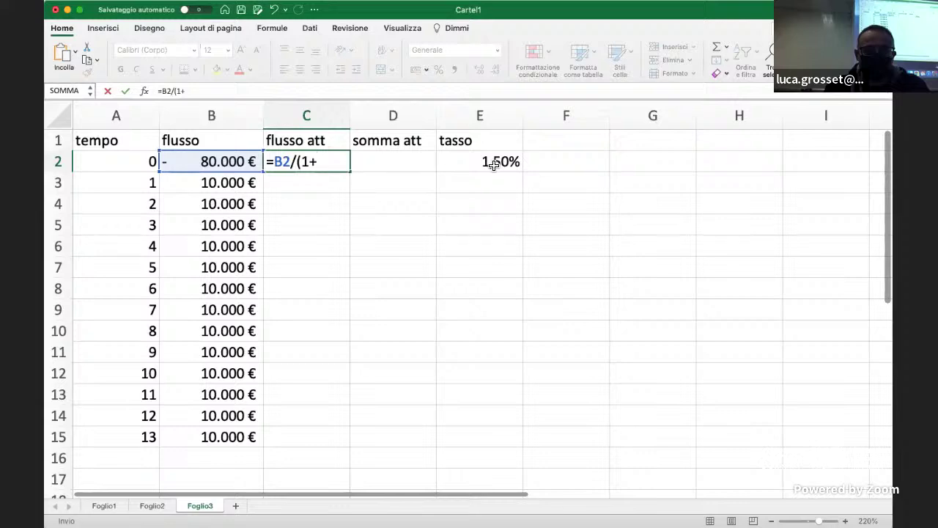
{"action": "left_click", "coordinate": [494, 164]}
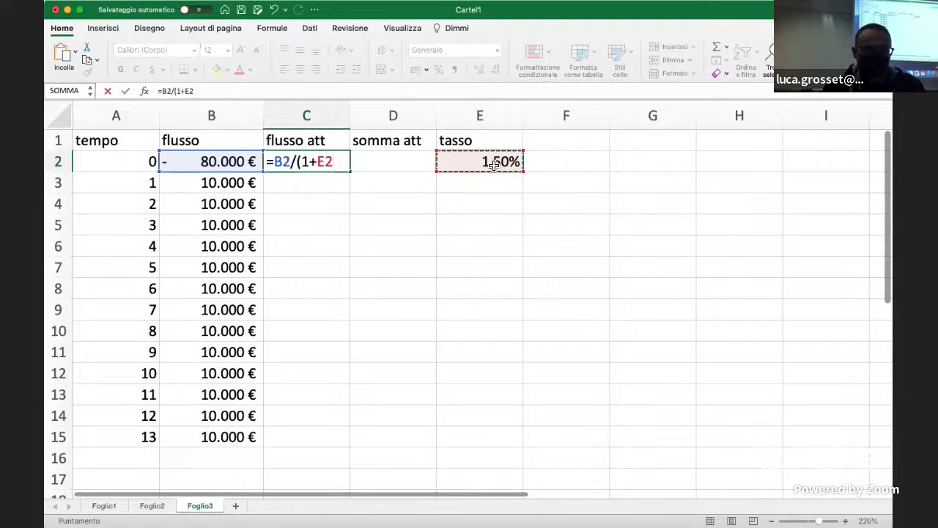
{"action": "key", "text": "super+t"}
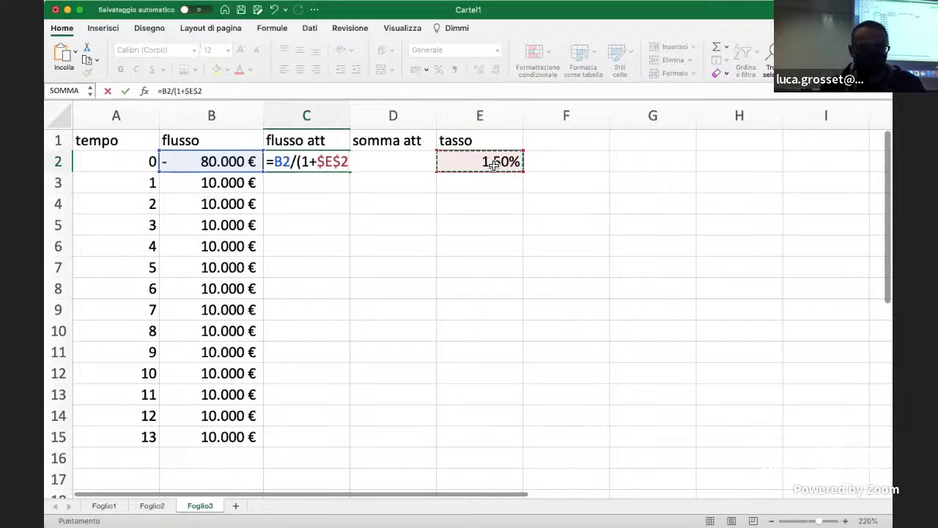
{"action": "type", "text": ")"}
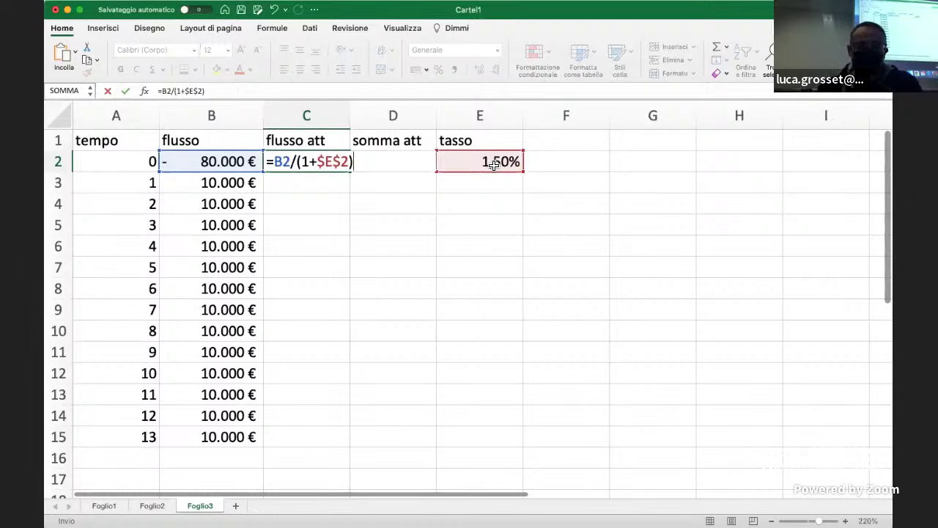
{"action": "type", "text": "^"}
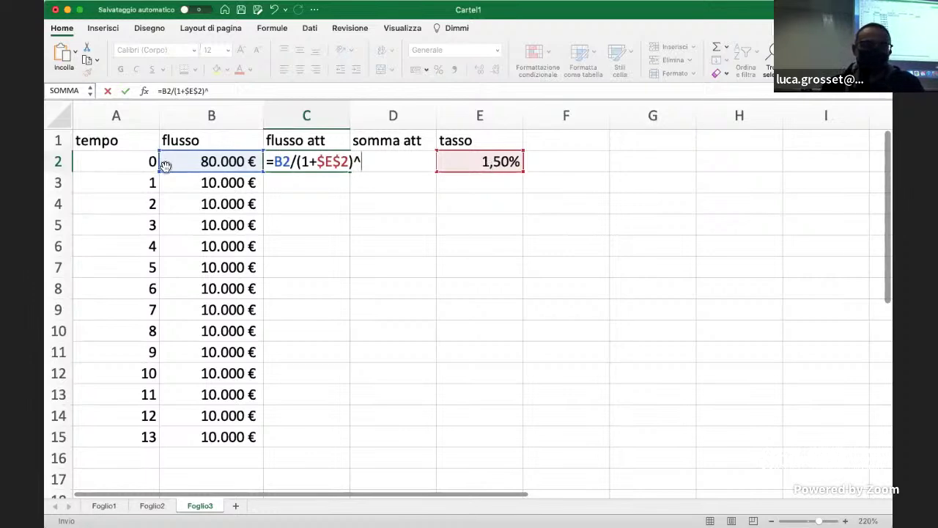
{"action": "left_click", "coordinate": [132, 163]}
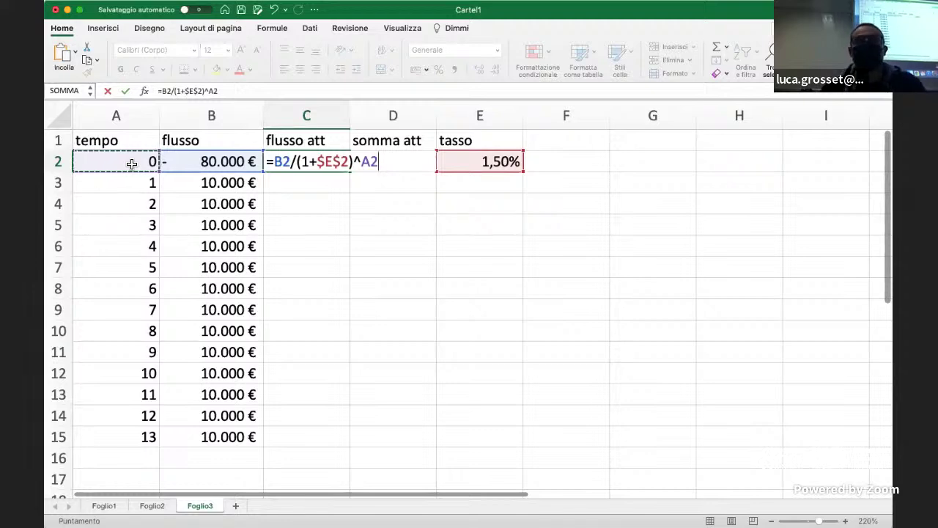
{"action": "key", "text": "Return"}
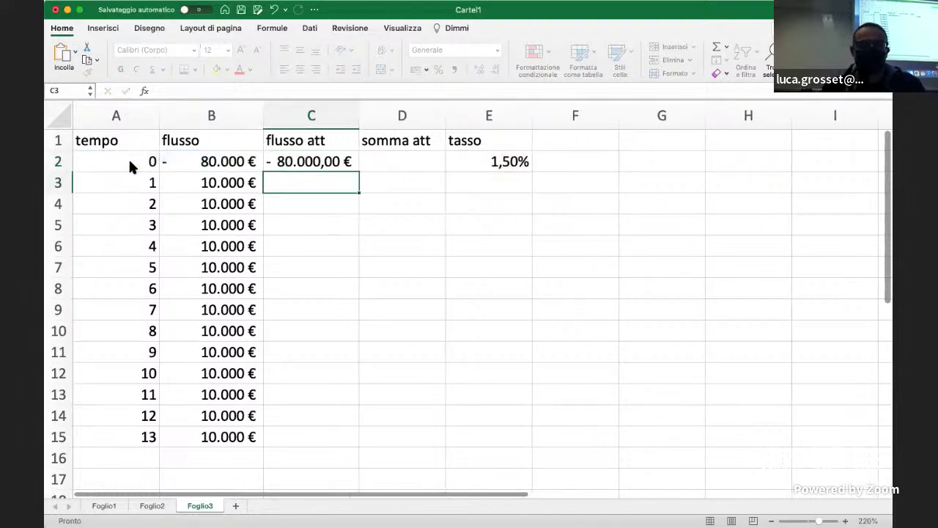
- Fill the discounted flow formula from C2 down to C15
{"action": "left_click", "coordinate": [304, 165]}
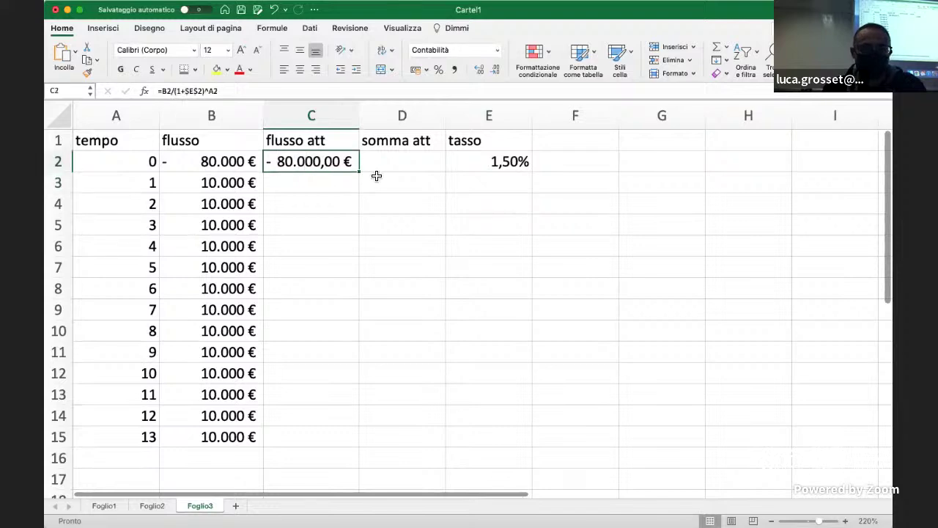
{"action": "left_click_drag", "start_coordinate": [359, 173], "coordinate": [358, 447]}
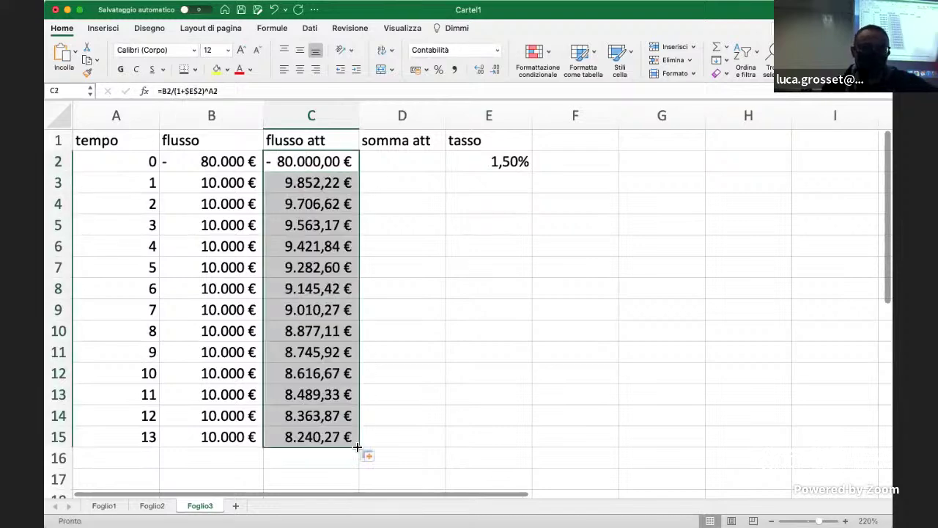
{"action": "left_click", "coordinate": [465, 417]}
- Start the running sum of discounted flows with =C2 in D2 and =D2+C3 in D3
{"action": "left_click", "coordinate": [391, 167]}
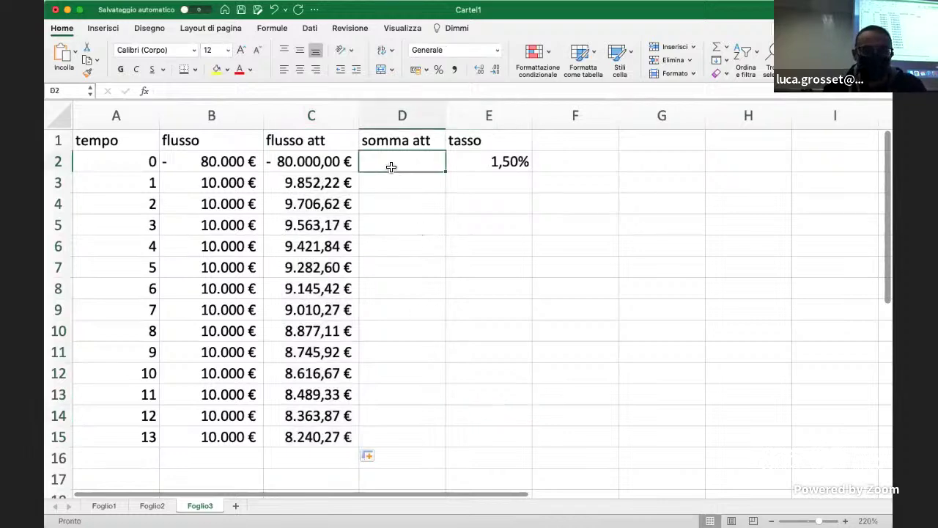
{"action": "type", "text": "="}
{"action": "left_click", "coordinate": [313, 162]}
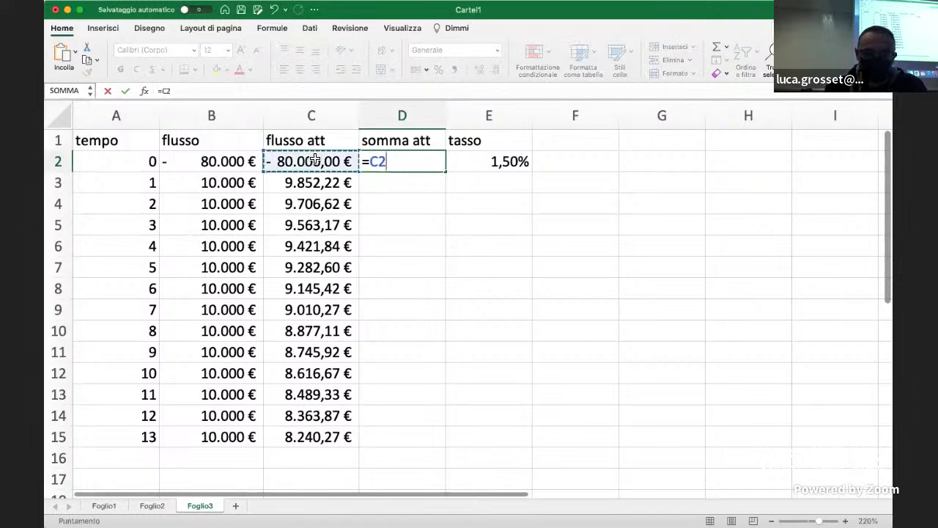
{"action": "key", "text": "Return"}
{"action": "type", "text": "="}
{"action": "left_click_drag", "start_coordinate": [315, 161], "coordinate": [351, 167]}
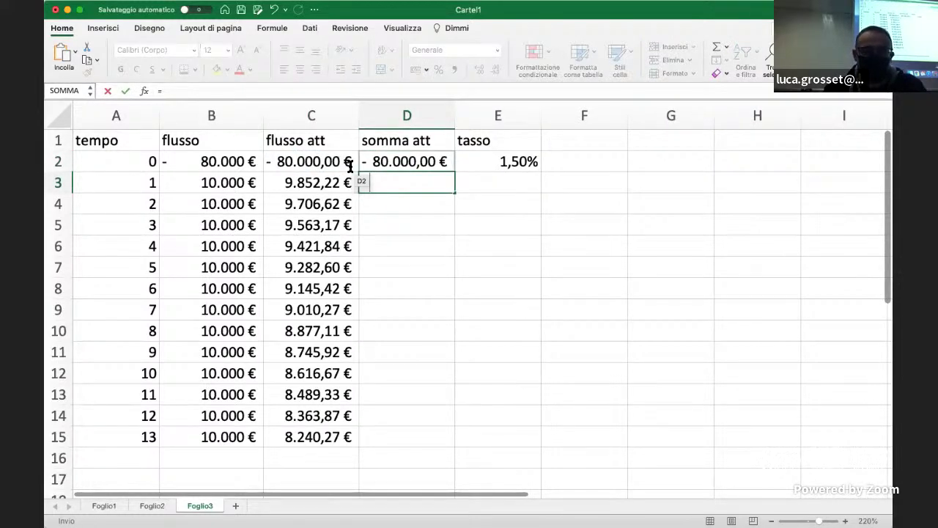
{"action": "left_click", "coordinate": [412, 161]}
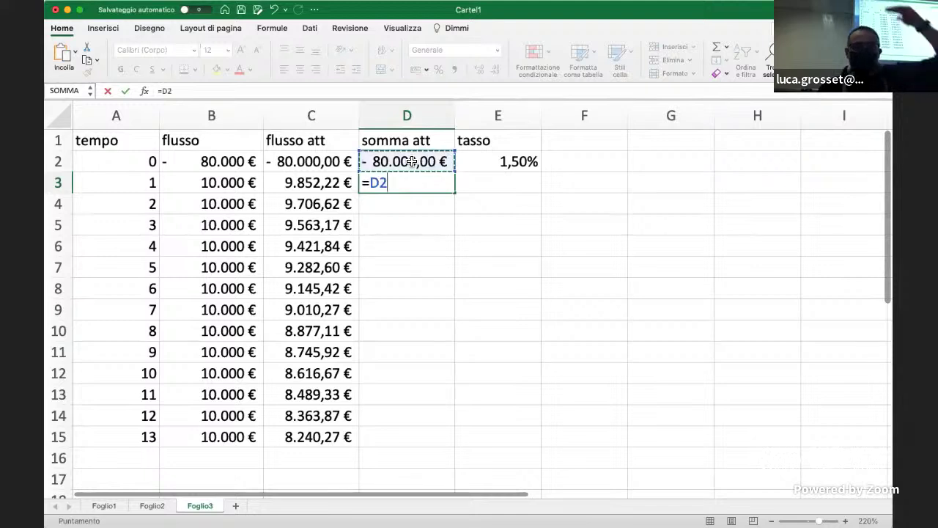
{"action": "type", "text": "+"}
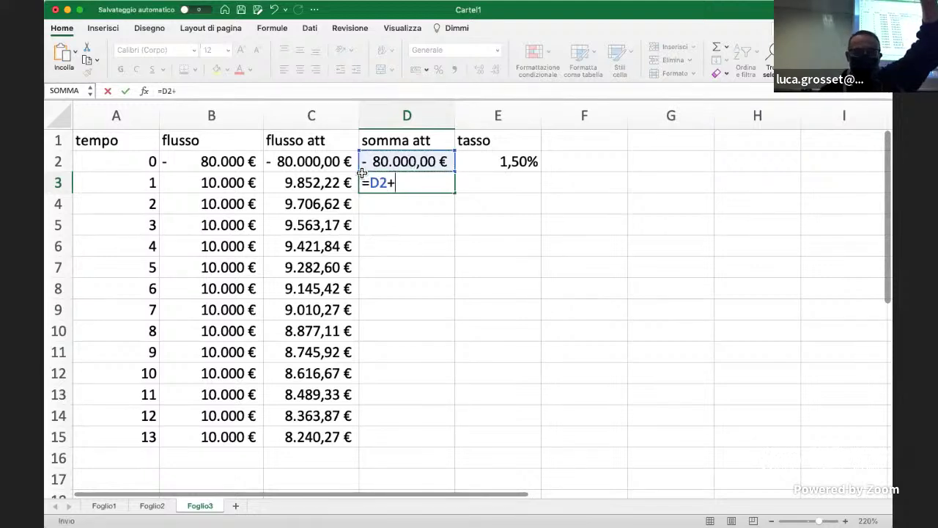
{"action": "left_click", "coordinate": [310, 182]}
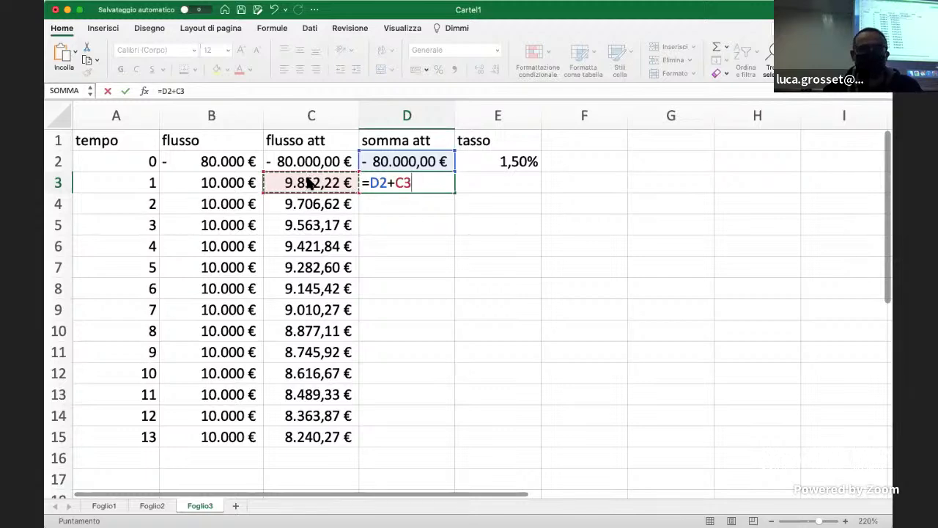
{"action": "key", "text": "Return"}
- Format the discounted flows and running sums in C2:D15 to show no decimals
{"action": "left_click_drag", "start_coordinate": [305, 162], "coordinate": [403, 437]}
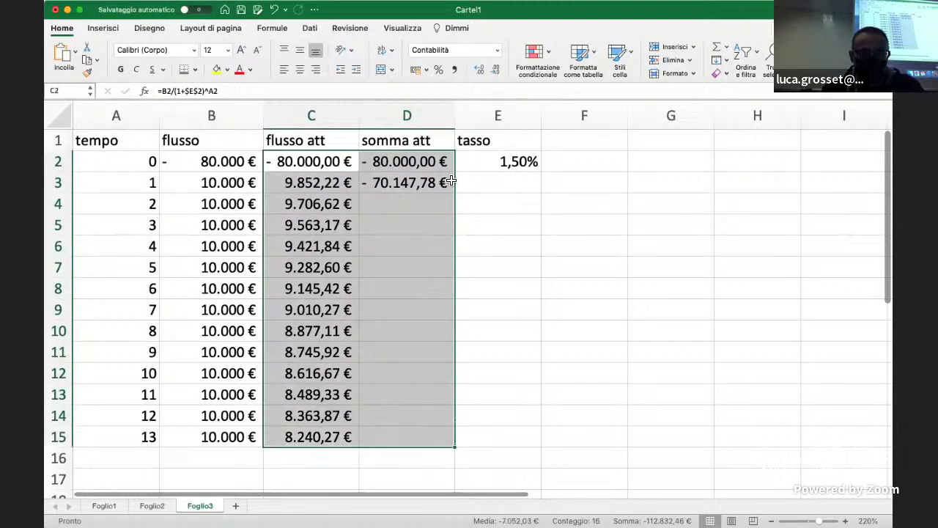
{"action": "left_click", "coordinate": [496, 69]}
{"action": "left_click", "coordinate": [496, 69]}
{"action": "left_click", "coordinate": [549, 220]}
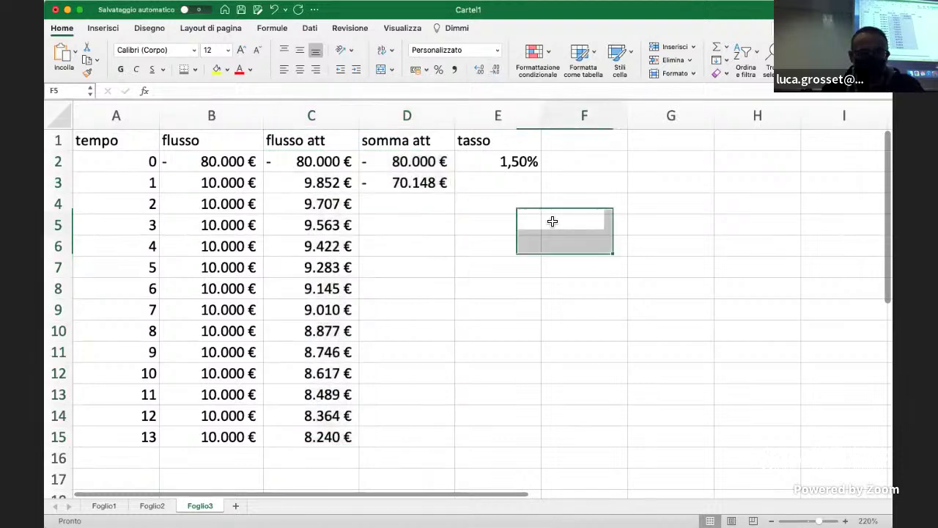
- Try to fill the running sum down to row 15 from the two cells D2:D3
{"action": "left_click_drag", "start_coordinate": [411, 162], "coordinate": [462, 445]}
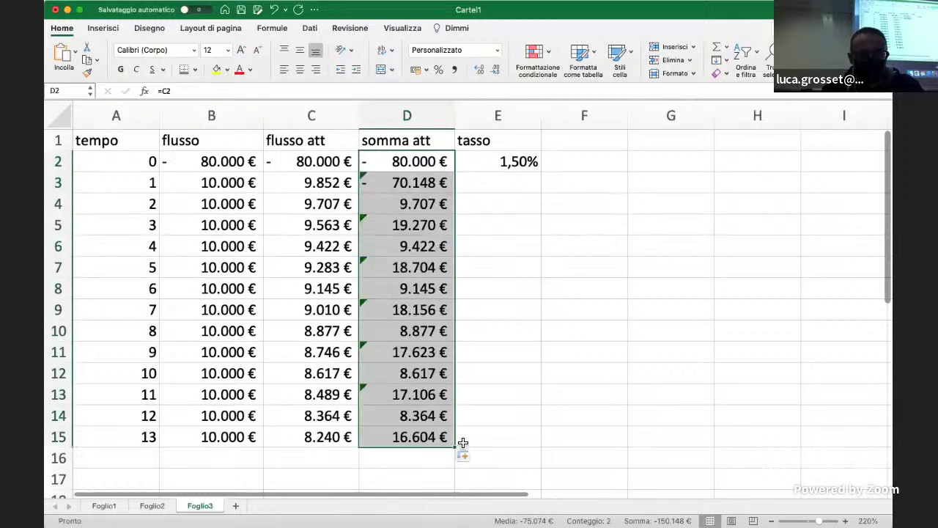
{"action": "left_click", "coordinate": [536, 409]}
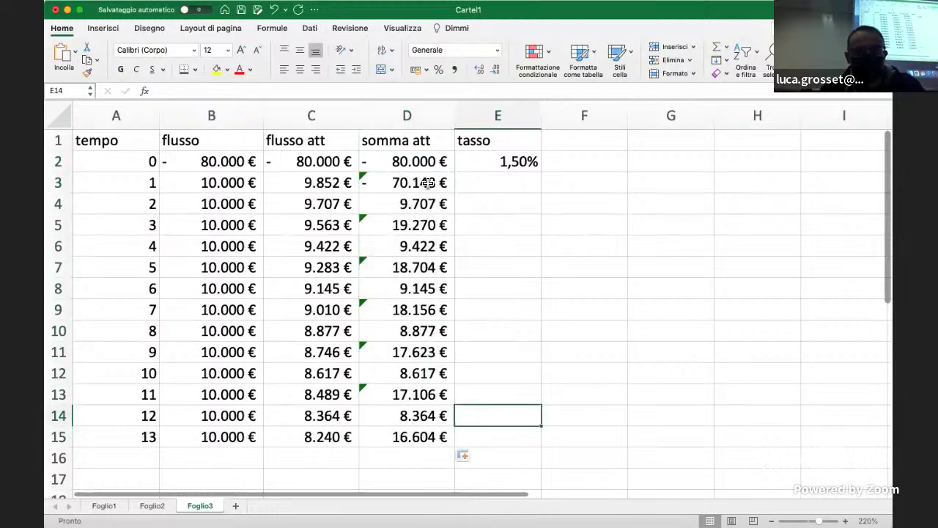
{"action": "left_click", "coordinate": [419, 160]}
- Fill the running sum formula from D3 alone down to D15
{"action": "left_click", "coordinate": [425, 183]}
{"action": "left_click_drag", "start_coordinate": [454, 195], "coordinate": [457, 442]}
{"action": "left_click", "coordinate": [535, 375]}
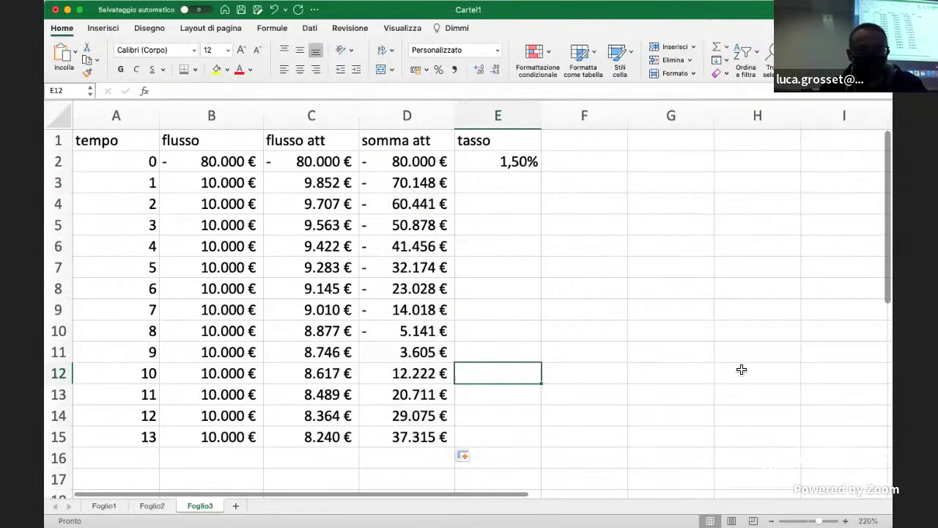
- Enter the label TR for the recovery time in F10
{"action": "left_click", "coordinate": [885, 323]}
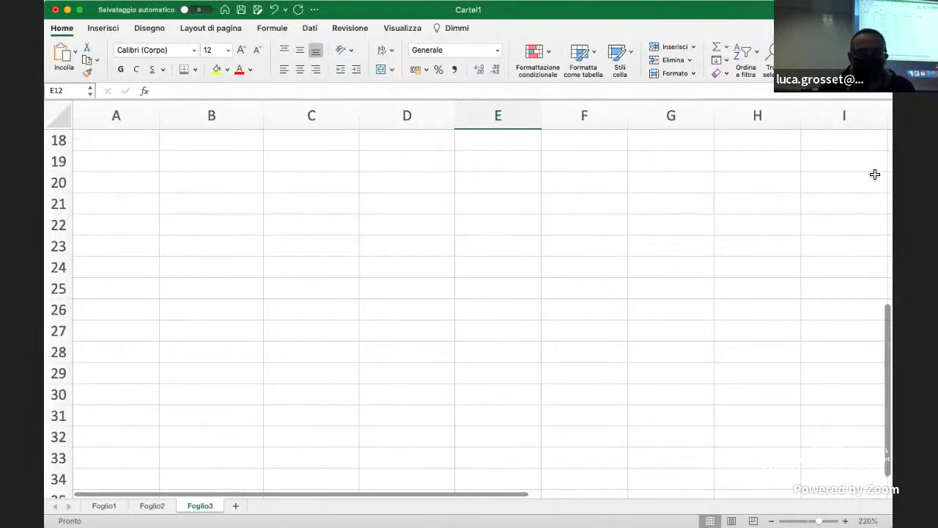
{"action": "scroll", "coordinate": [623, 225], "scroll_direction": "up", "scroll_amount": 2}
{"action": "scroll", "coordinate": [622, 225], "scroll_direction": "up", "scroll_amount": 5}
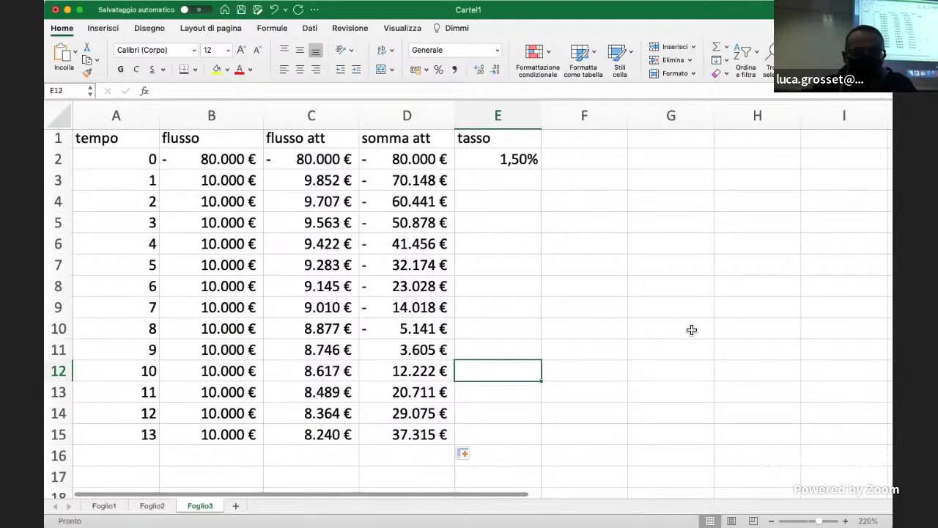
{"action": "key", "text": "Up"}
{"action": "key", "text": "Up"}
{"action": "key", "text": "Right"}
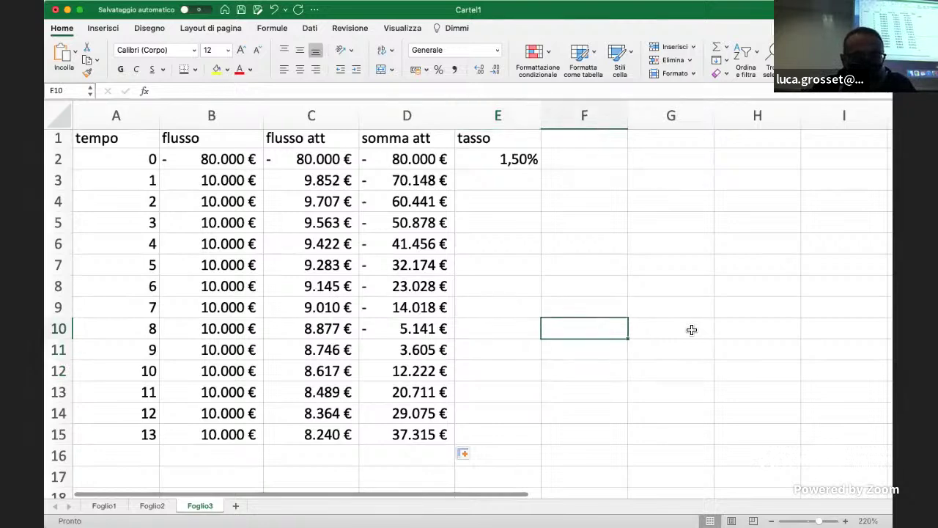
{"action": "type", "text": "TR"}
{"action": "key", "text": "Right"}
- Enter the interpolated recovery time formula =A10-D10*(A11-A10)/(D11-D10) in G10
{"action": "type", "text": "="}
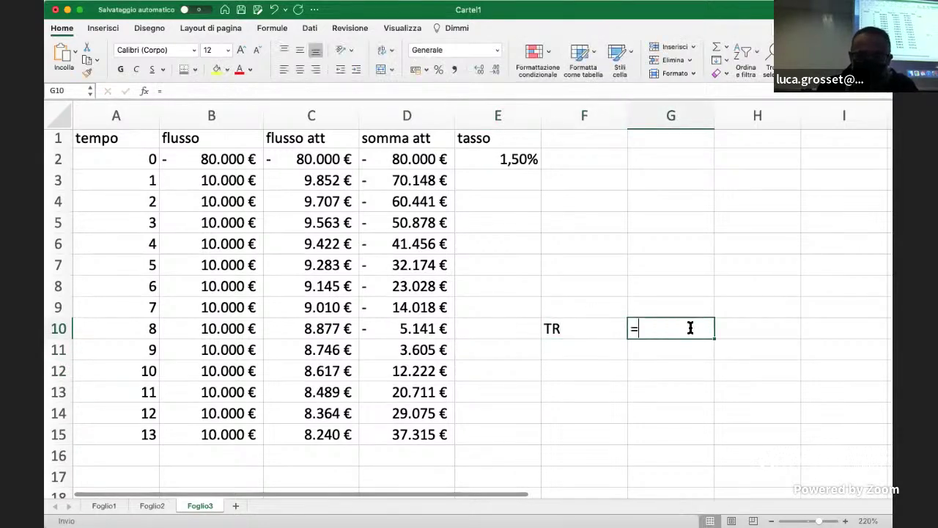
{"action": "left_click", "coordinate": [148, 331]}
{"action": "type", "text": "-"}
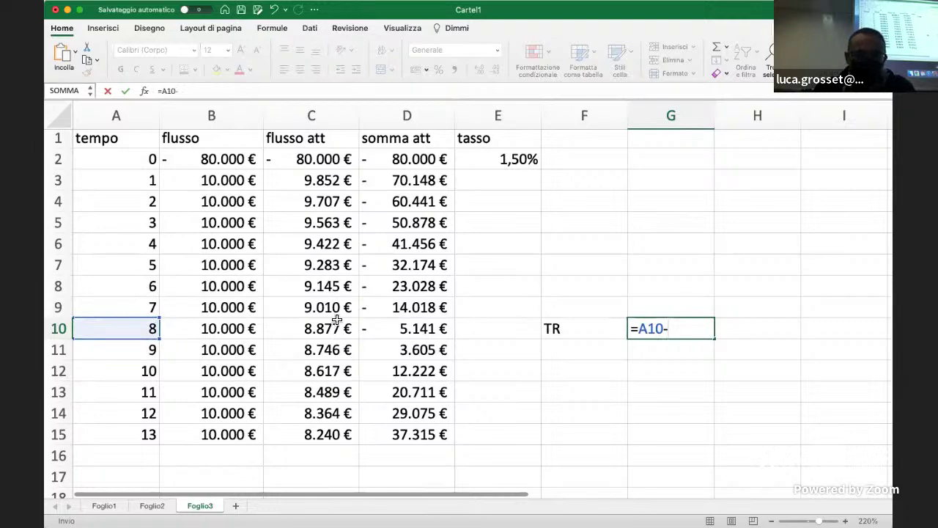
{"action": "left_click", "coordinate": [405, 332]}
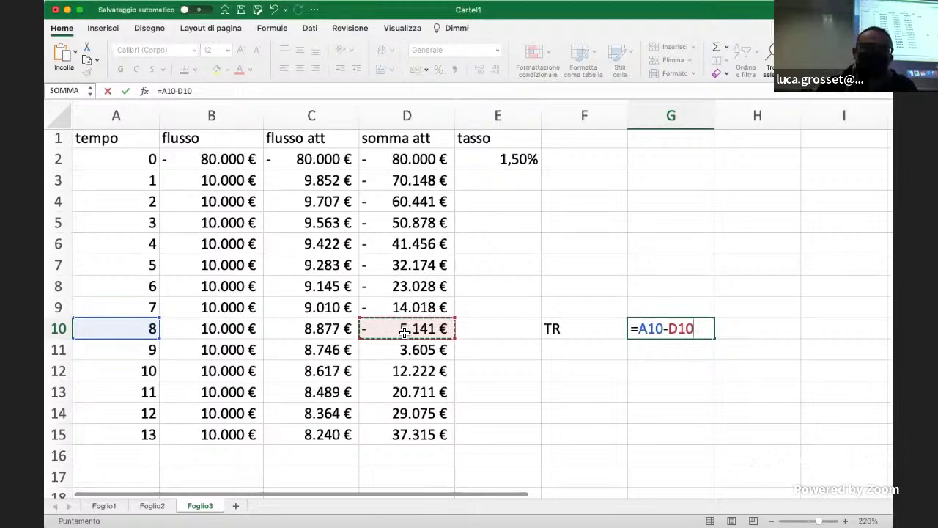
{"action": "type", "text": "*"}
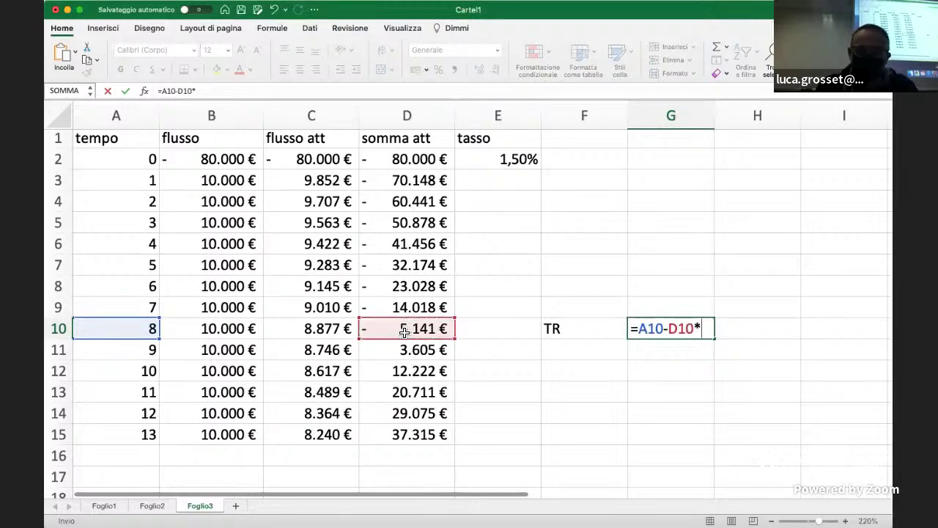
{"action": "type", "text": "("}
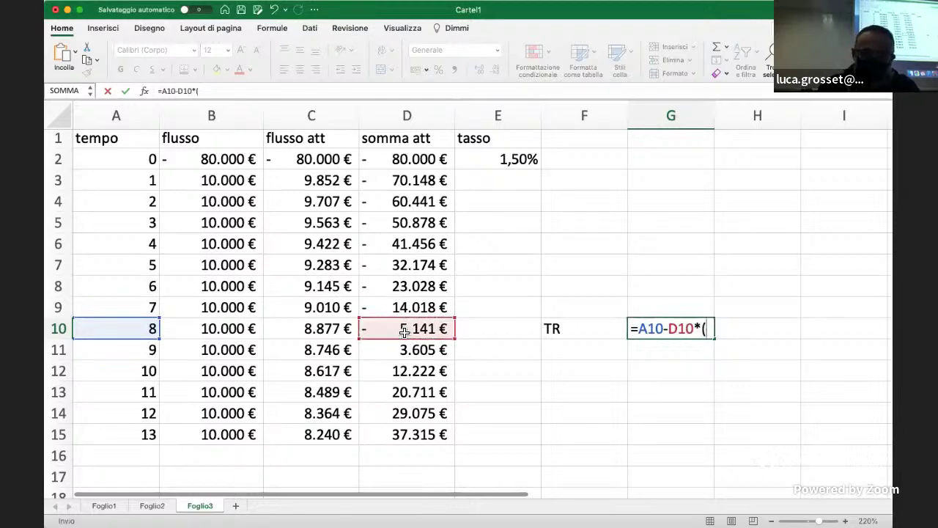
{"action": "left_click", "coordinate": [115, 351]}
{"action": "type", "text": "-"}
{"action": "left_click", "coordinate": [118, 330]}
{"action": "type", "text": ")("}
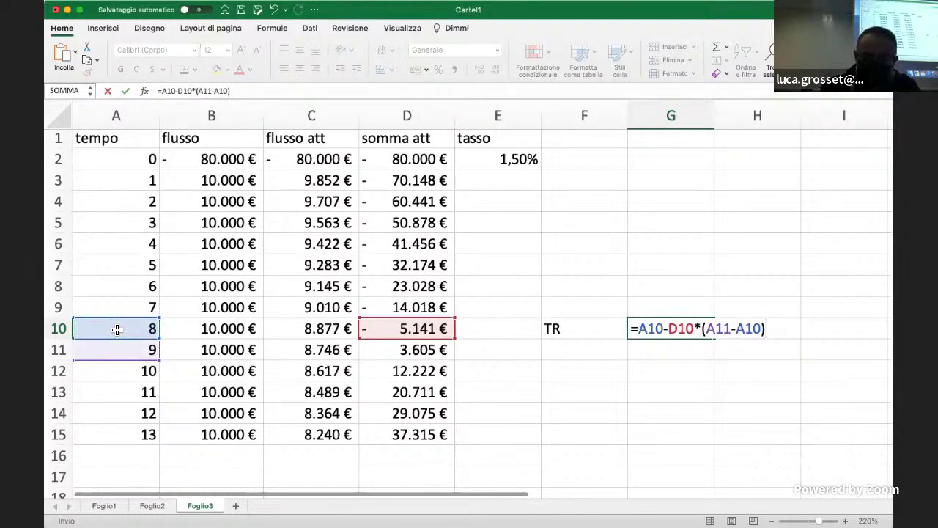
{"action": "type", "text": "/("}
{"action": "left_click", "coordinate": [419, 352]}
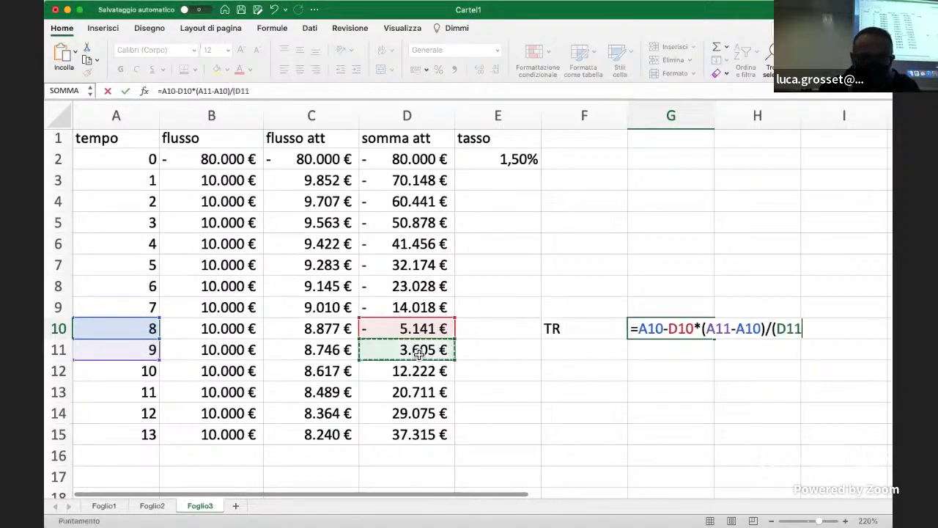
{"action": "type", "text": "-"}
{"action": "left_click", "coordinate": [429, 330]}
{"action": "type", "text": ")"}
{"action": "key", "text": "Return"}
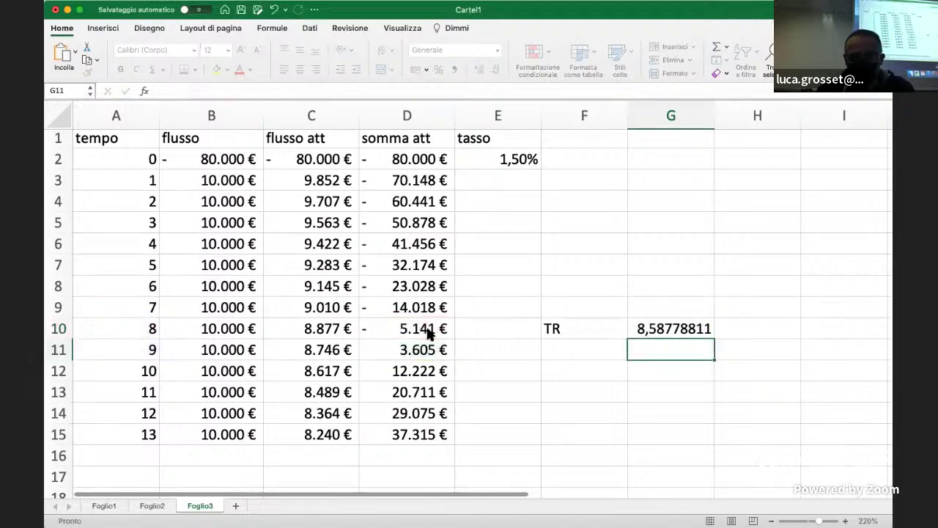
- Format the recovery time in G10 to show two decimals
{"action": "key", "text": "Up"}
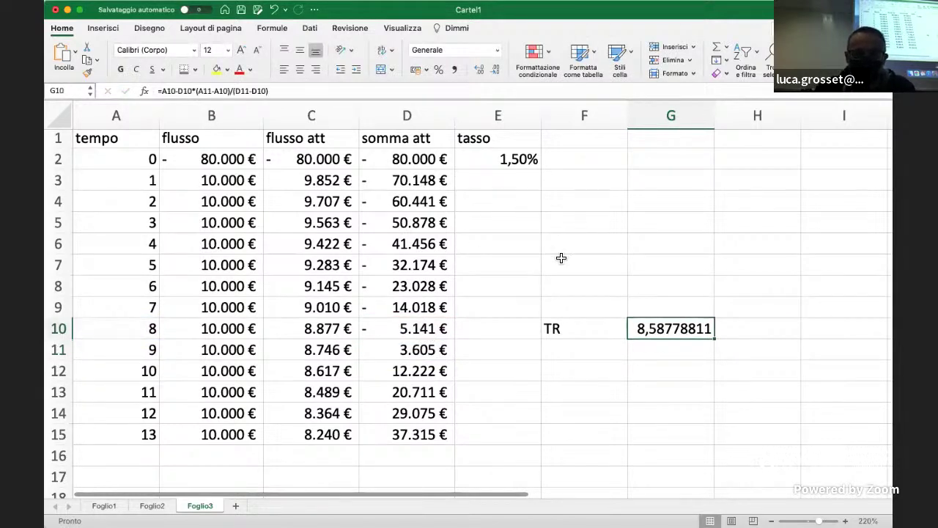
{"action": "left_click", "coordinate": [479, 71]}
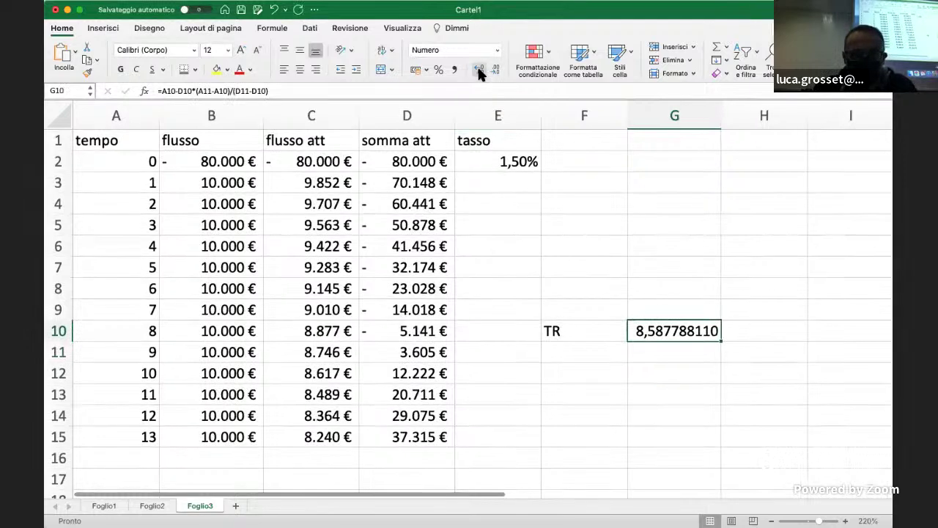
{"action": "left_click", "coordinate": [497, 71]}
{"action": "left_click", "coordinate": [497, 71]}
{"action": "left_click", "coordinate": [497, 70]}
{"action": "left_click", "coordinate": [497, 70]}
{"action": "left_click", "coordinate": [497, 71]}
{"action": "left_click", "coordinate": [497, 70]}
{"action": "left_click", "coordinate": [497, 71]}
{"action": "left_click", "coordinate": [497, 70]}
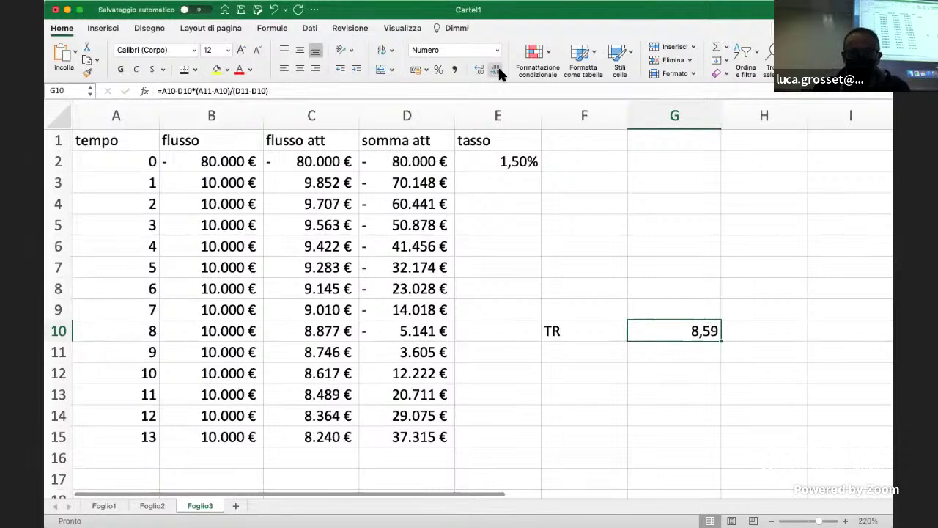
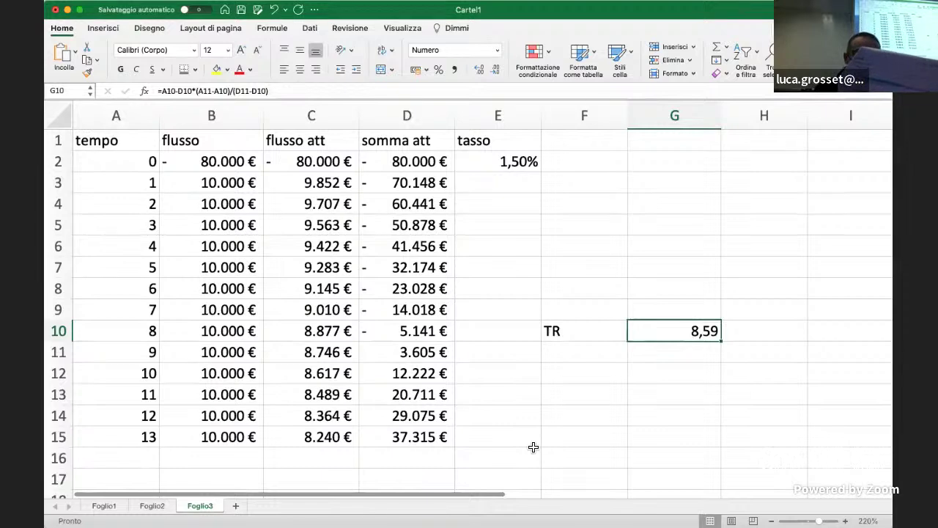
- Add a new worksheet and enter the column headers tempo in A1 and flusso in B1
{"action": "left_click", "coordinate": [236, 506]}
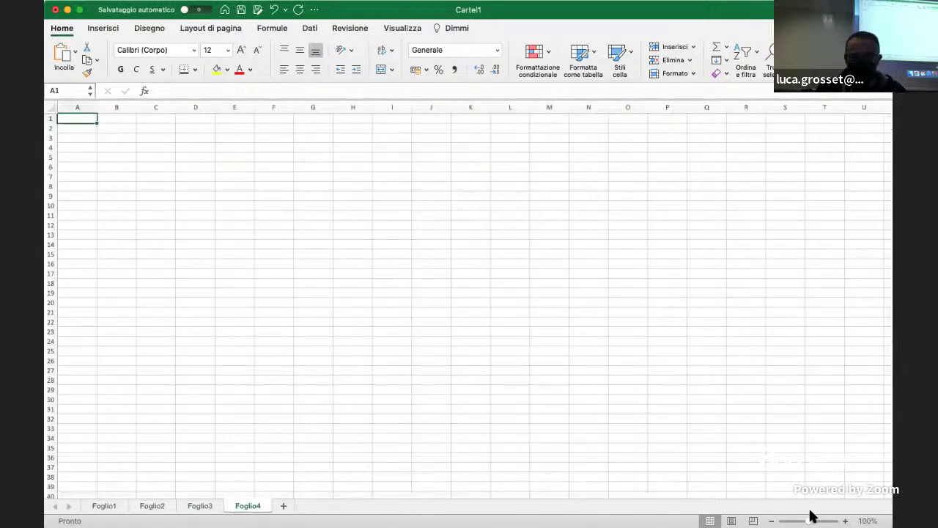
{"action": "scroll", "coordinate": [469, 300], "scroll_direction": "up", "scroll_amount": 8, "text": "ctrl"}
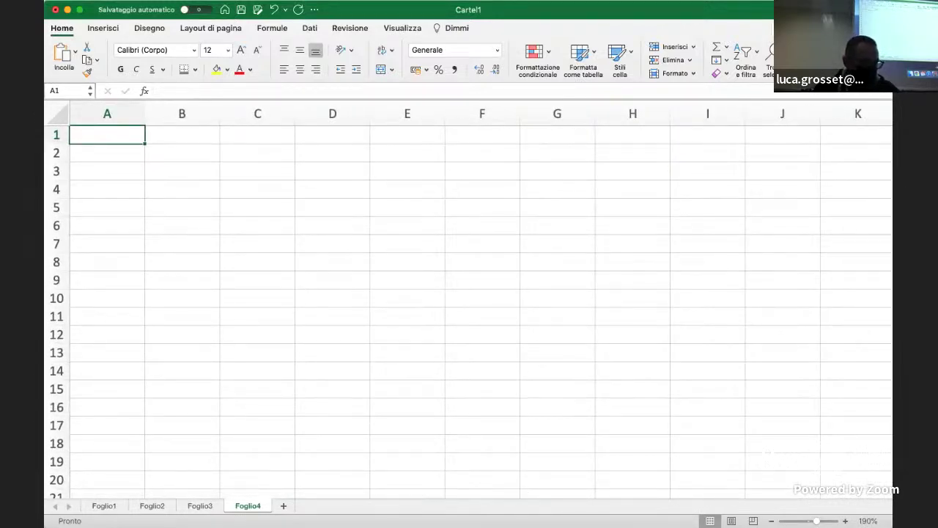
{"action": "type", "text": "teampo"}
{"action": "key", "text": "BackSpace"}
{"action": "key", "text": "BackSpace"}
{"action": "key", "text": "BackSpace"}
{"action": "key", "text": "BackSpace"}
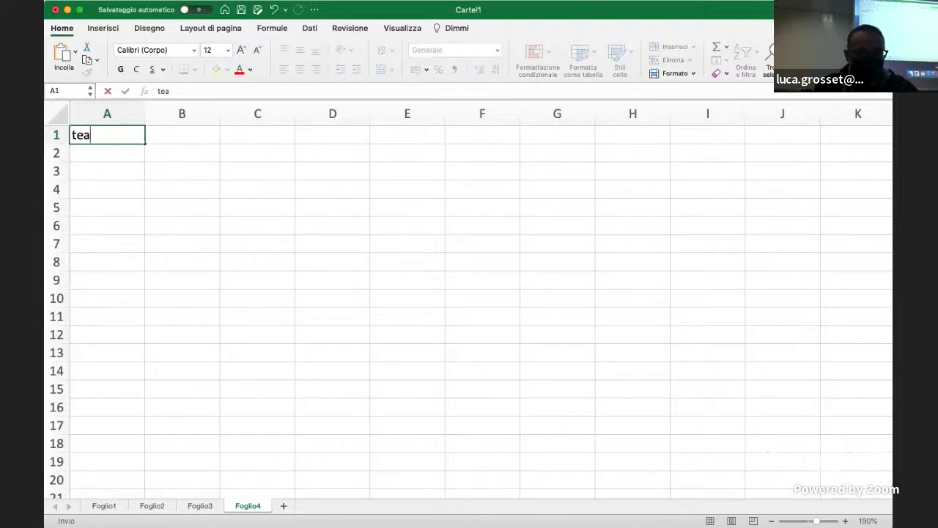
{"action": "type", "text": "mpo"}
{"action": "left_click", "coordinate": [258, 135]}
{"action": "left_click", "coordinate": [182, 135]}
{"action": "type", "text": "flusso"}
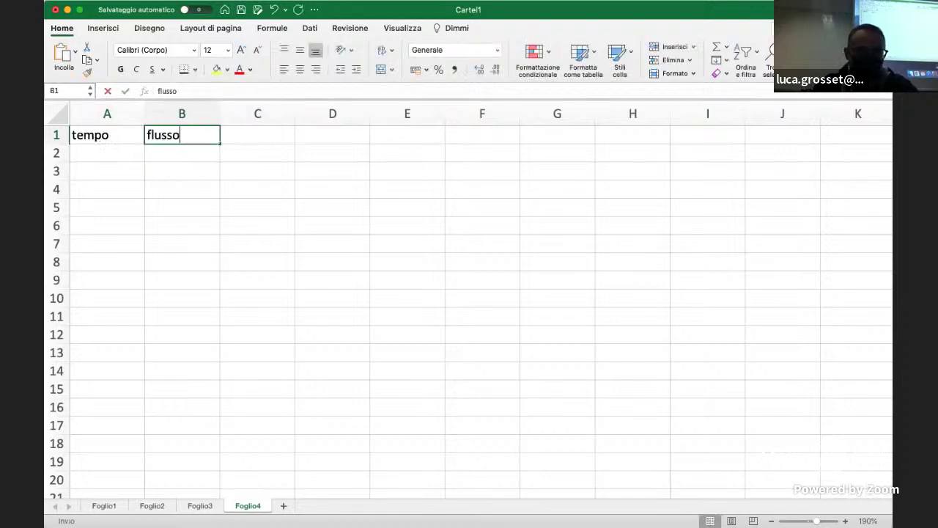
{"action": "key", "text": "Tab"}
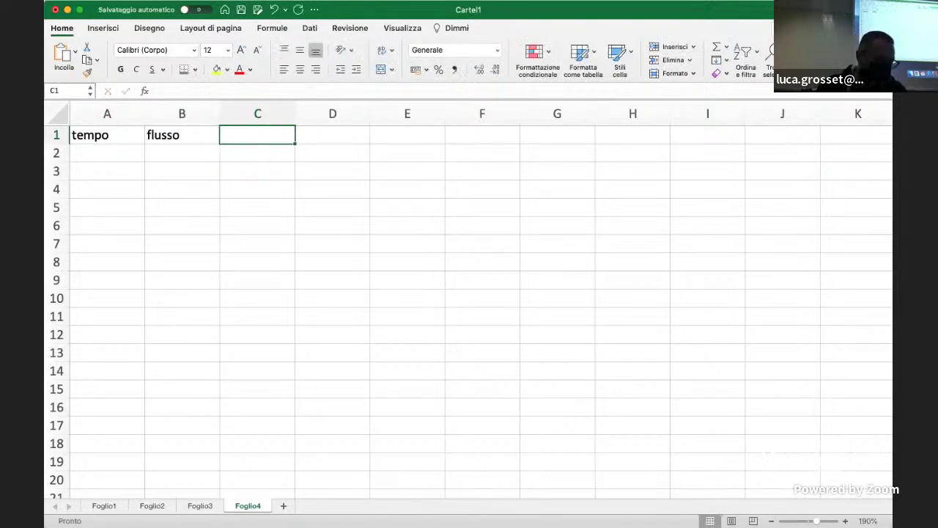
- Enter time 0 in A2 and the amount 150000 in B2
{"action": "key", "text": "Return"}
{"action": "key", "text": "Left"}
{"action": "type", "text": "0"}
{"action": "key", "text": "Tab"}
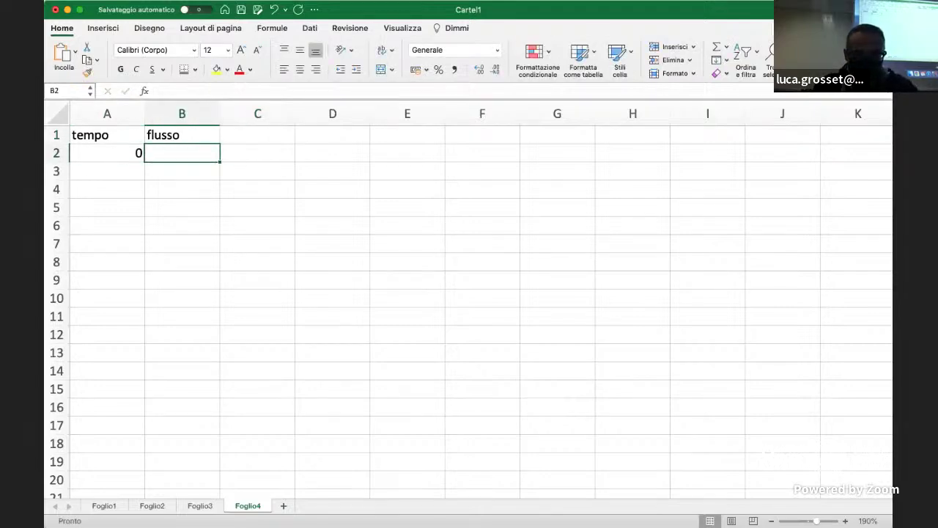
{"action": "type", "text": "150000"}
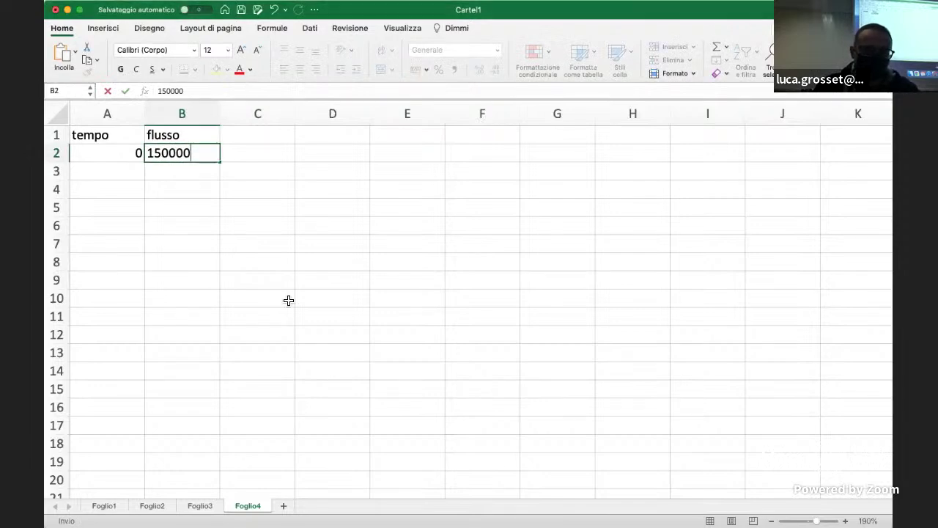
{"action": "left_click", "coordinate": [223, 195]}
- Format the amount in B2 as euro accounting currency without decimals
{"action": "left_click", "coordinate": [190, 158]}
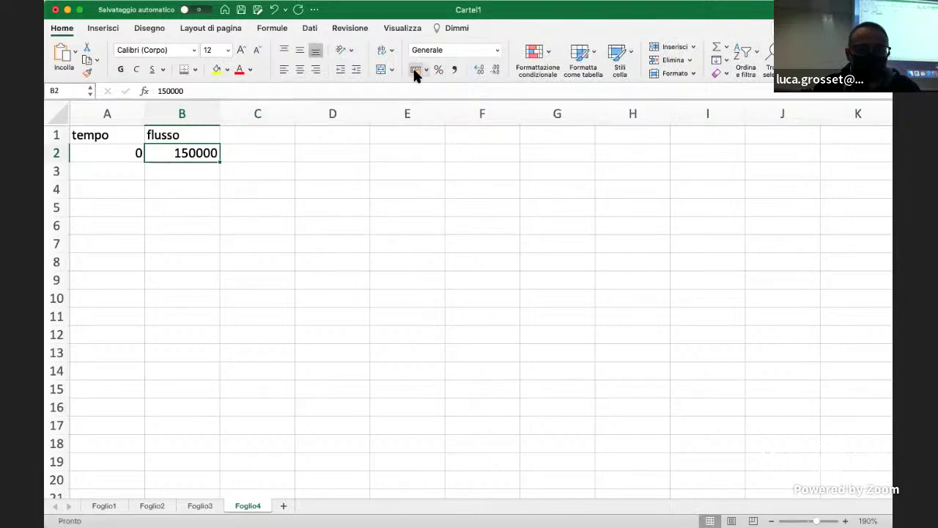
{"action": "left_click", "coordinate": [415, 71]}
{"action": "left_click", "coordinate": [478, 70]}
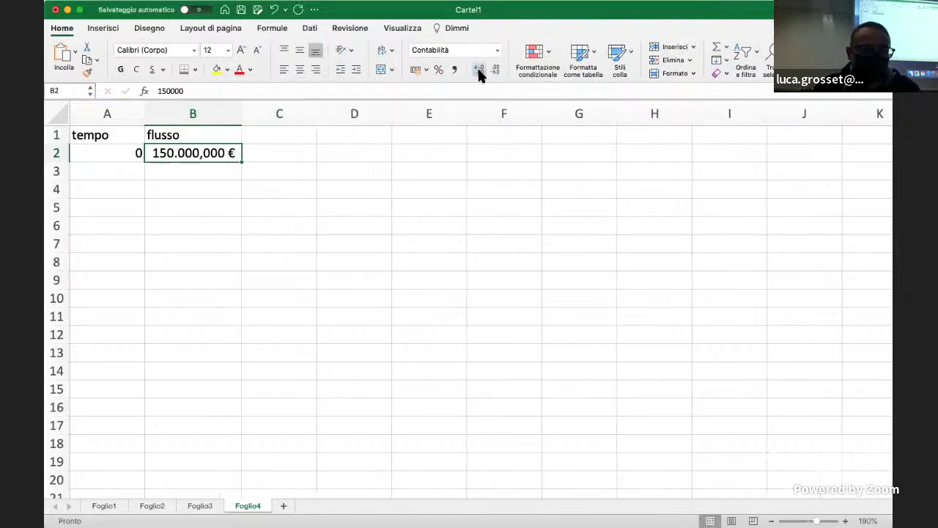
{"action": "left_click", "coordinate": [496, 69]}
{"action": "left_click", "coordinate": [496, 70]}
{"action": "left_click", "coordinate": [496, 70]}
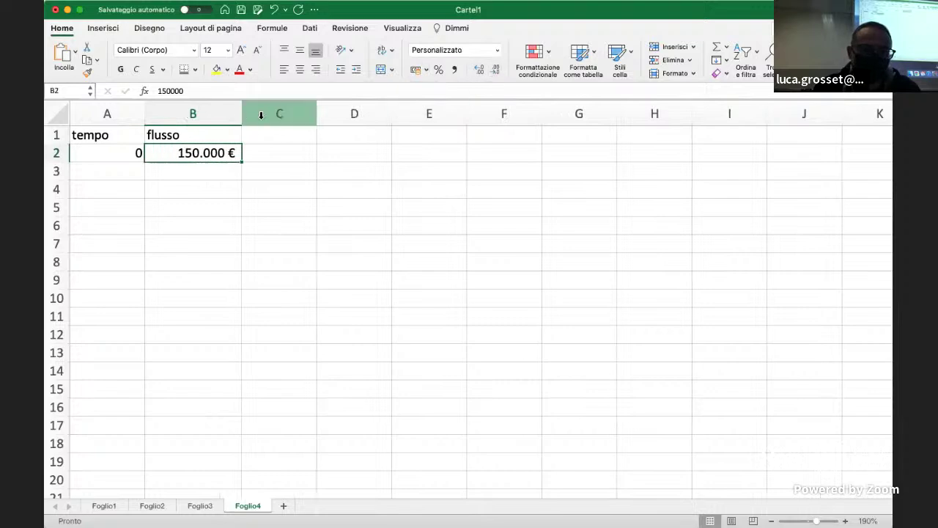
- Make the initial flow in B2 negative, as -150000
{"action": "left_click", "coordinate": [157, 92]}
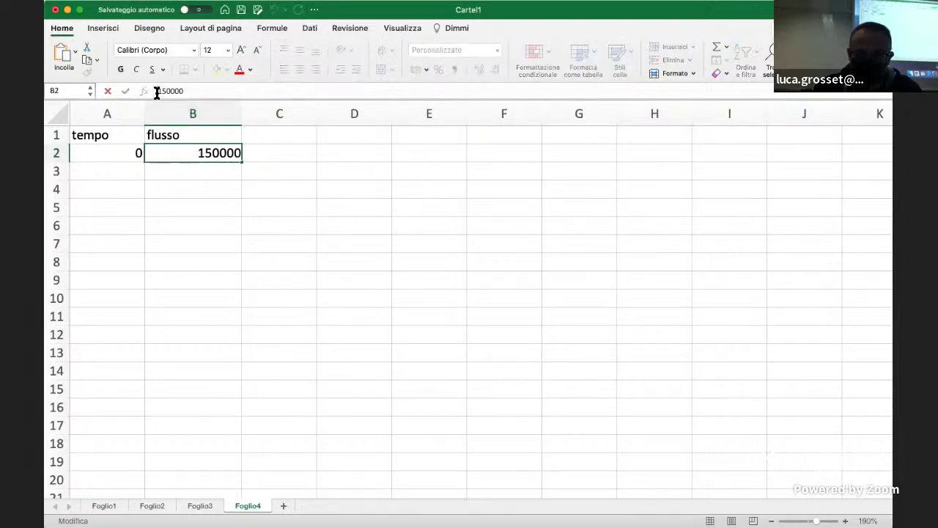
{"action": "type", "text": "-"}
{"action": "key", "text": "Return"}
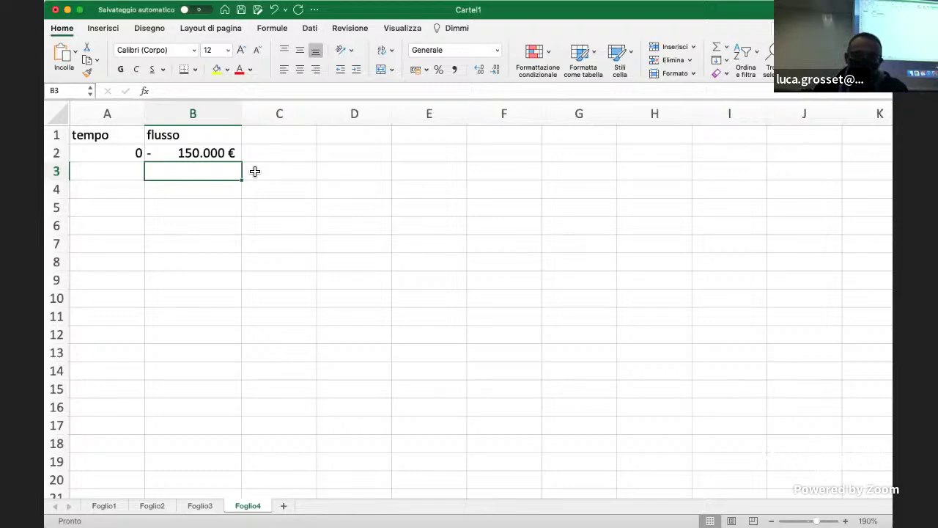
- Enter the times 1, 2 and 3 in A3 to A5
{"action": "key", "text": "Left"}
{"action": "type", "text": "1"}
{"action": "key", "text": "Return"}
{"action": "type", "text": "2"}
{"action": "key", "text": "Return"}
{"action": "type", "text": "3"}
{"action": "key", "text": "Return"}
- Extend the time series from A3:A5 down to A33, ending at period 31
{"action": "key", "text": "Up"}
{"action": "key", "text": "Up"}
{"action": "key", "text": "Up"}
{"action": "key", "text": "Right"}
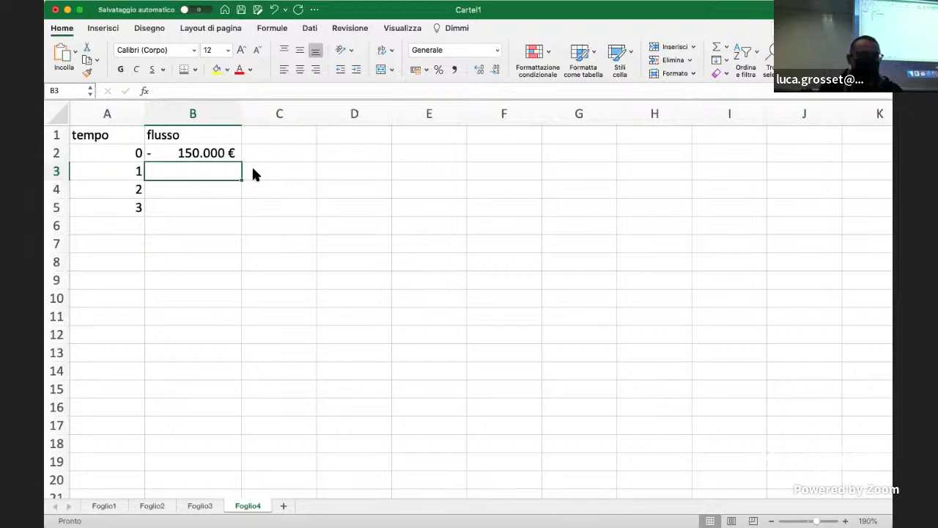
{"action": "key", "text": "Right"}
{"action": "key", "text": "Left"}
{"action": "key", "text": "Left"}
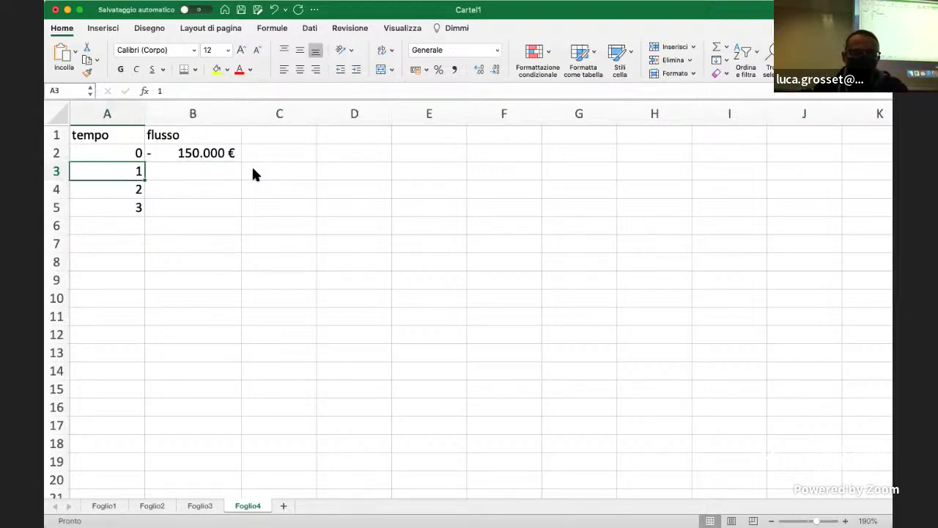
{"action": "key", "text": "shift+Down"}
{"action": "key", "text": "shift+Down"}
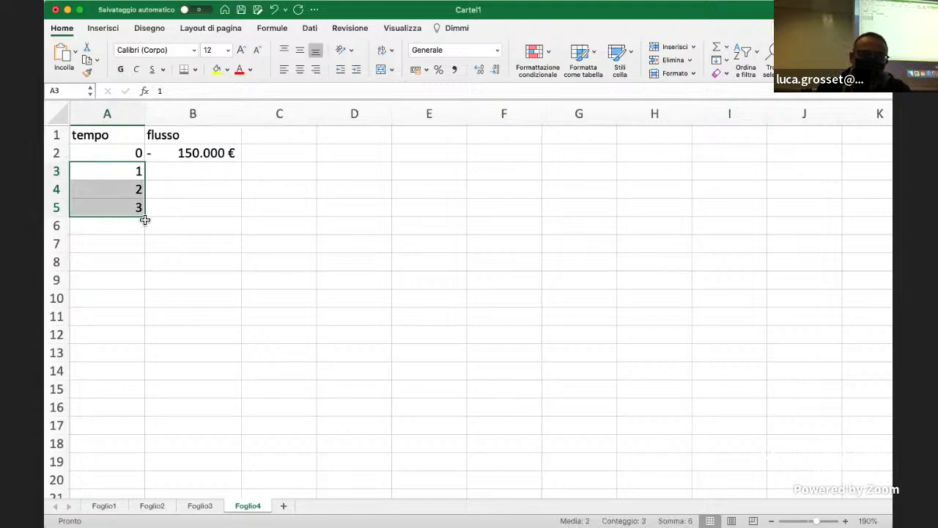
{"action": "left_click_drag", "start_coordinate": [144, 216], "coordinate": [127, 395]}
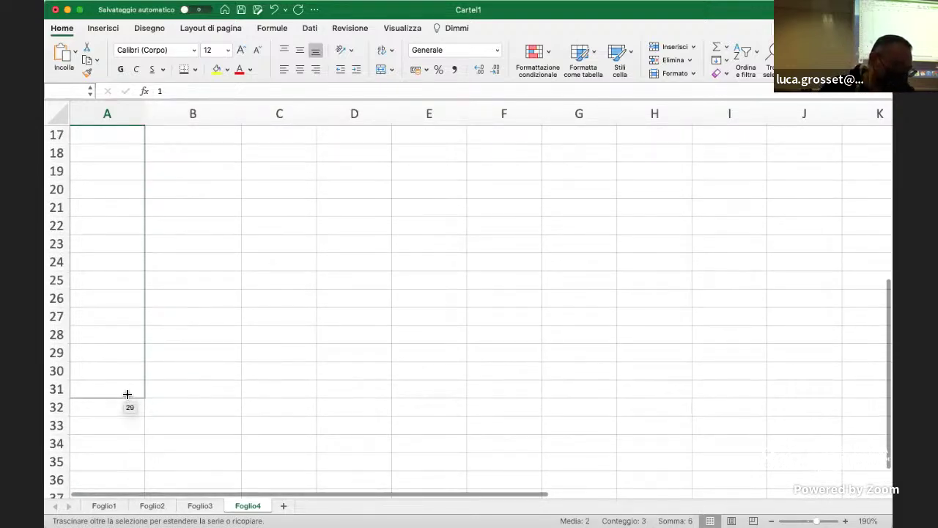
{"action": "left_click_drag", "start_coordinate": [128, 395], "coordinate": [126, 425]}
{"action": "left_click", "coordinate": [315, 374]}
{"action": "left_click", "coordinate": [187, 408]}
{"action": "scroll", "coordinate": [343, 382], "scroll_direction": "up", "scroll_amount": 3}
{"action": "scroll", "coordinate": [342, 382], "scroll_direction": "up", "scroll_amount": 4}
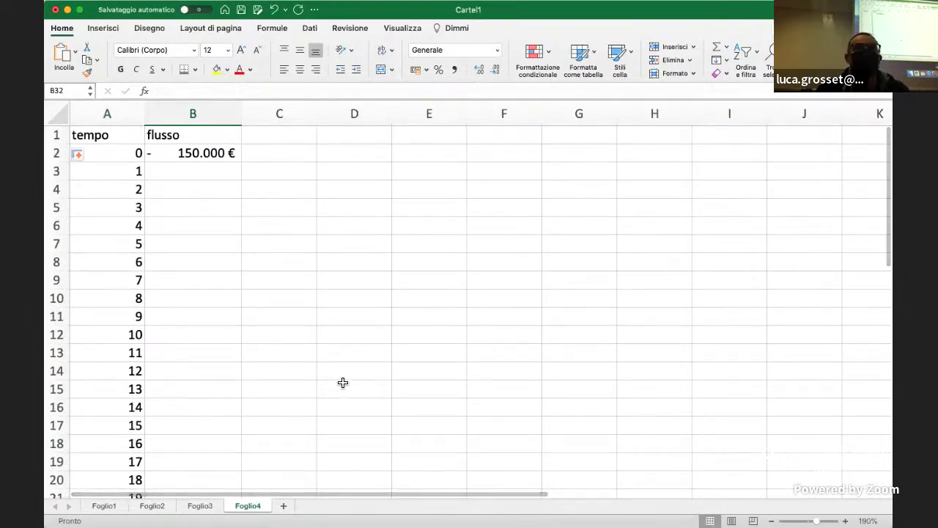
- Enter the header somma in C1
{"action": "left_click", "coordinate": [197, 176]}
{"action": "key", "text": "Return"}
{"action": "left_click", "coordinate": [197, 176]}
{"action": "key", "text": "Up"}
{"action": "key", "text": "Up"}
{"action": "key", "text": "Right"}
{"action": "type", "text": "somma"}
{"action": "key", "text": "Return"}
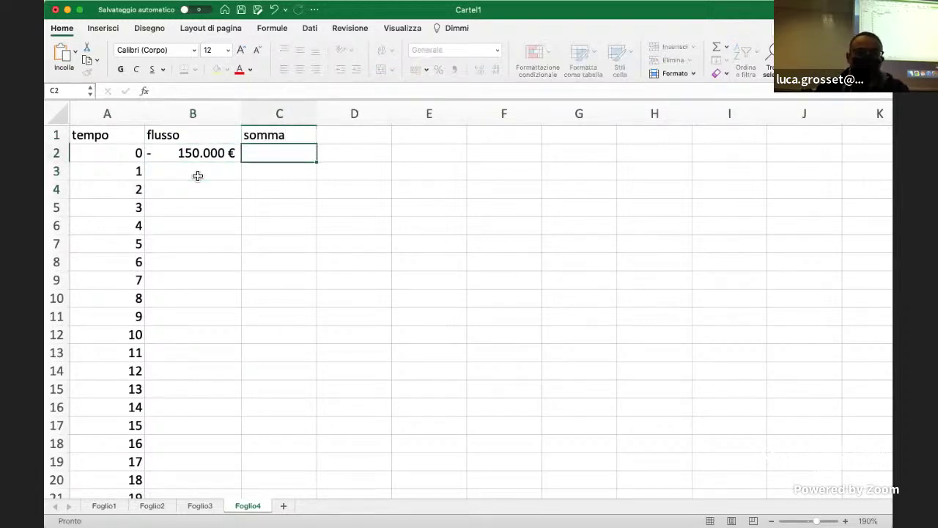
- Enter the header rata in D1
{"action": "key", "text": "Right"}
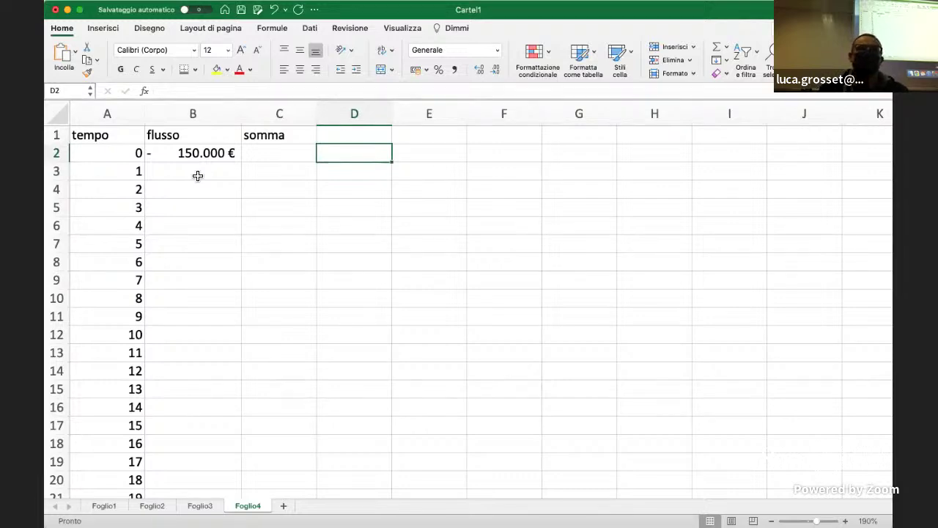
{"action": "key", "text": "Left"}
{"action": "key", "text": "Left"}
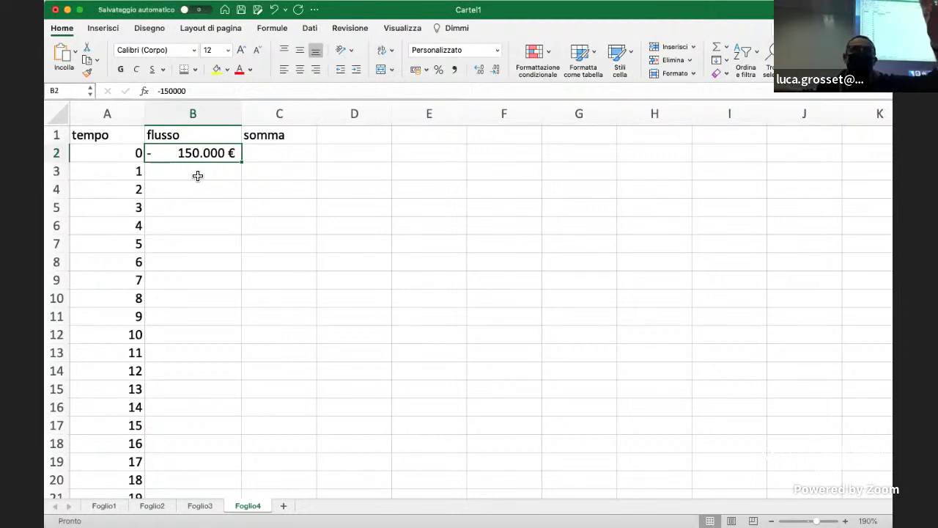
{"action": "key", "text": "Down"}
{"action": "key", "text": "Up"}
{"action": "key", "text": "Up"}
{"action": "key", "text": "Right"}
{"action": "key", "text": "Right"}
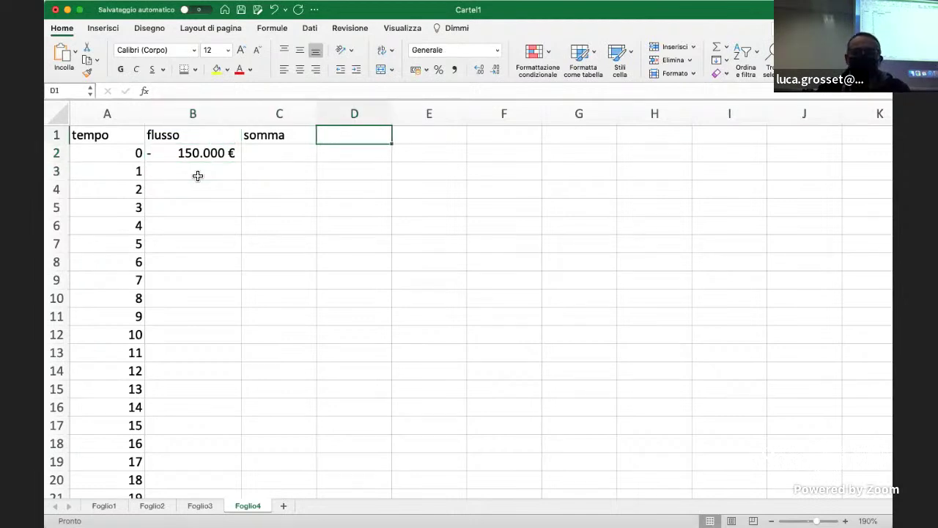
{"action": "type", "text": "rata"}
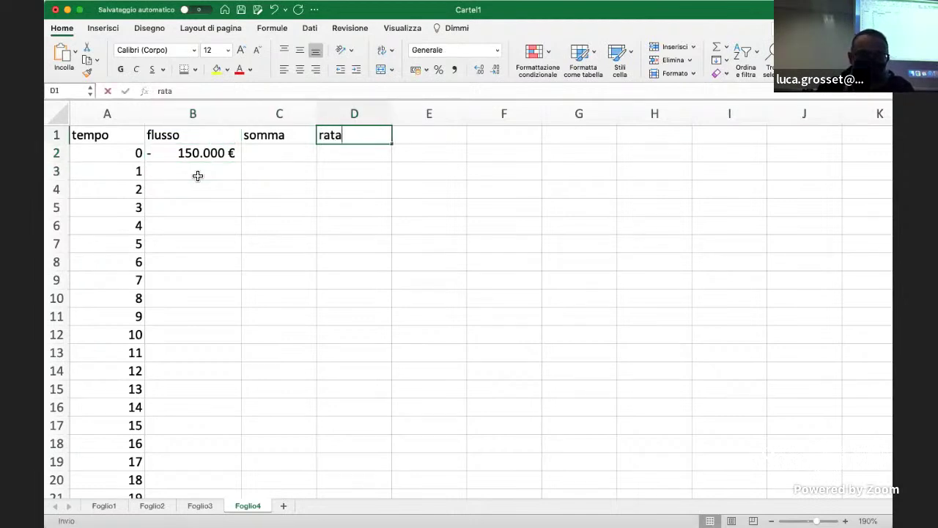
{"action": "key", "text": "Return"}
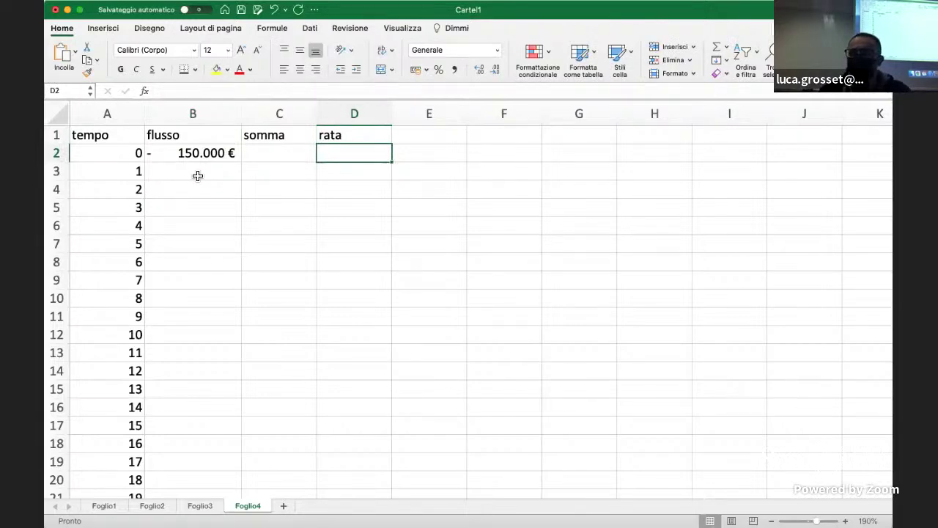
- Enter 20000 in D2 and format it as euro accounting currency without decimals
{"action": "type", "text": "20"}
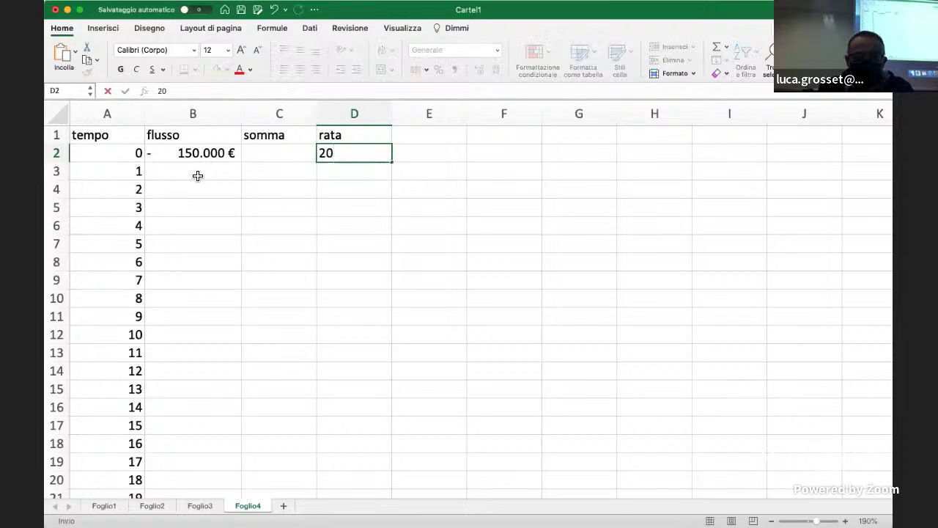
{"action": "type", "text": "000"}
{"action": "key", "text": "Return"}
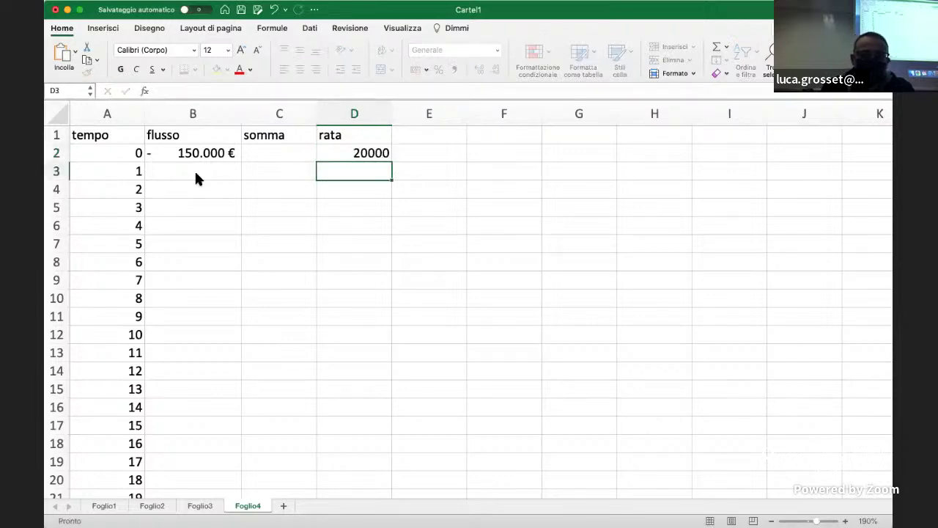
{"action": "left_click", "coordinate": [370, 152]}
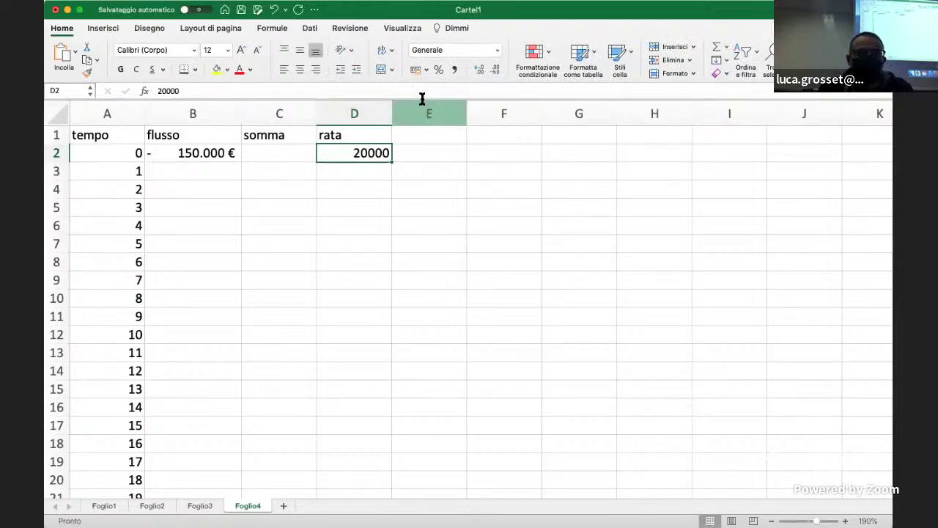
{"action": "left_click", "coordinate": [415, 70]}
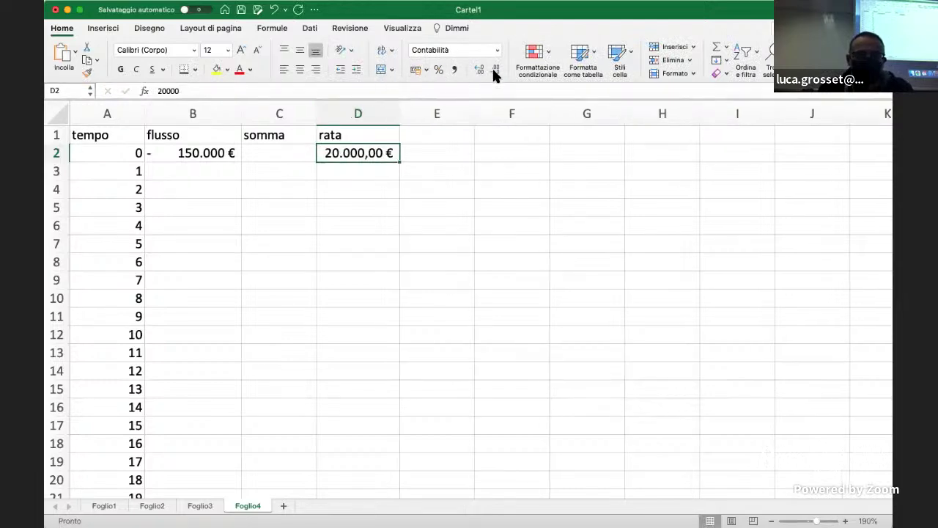
{"action": "left_click", "coordinate": [496, 71]}
{"action": "left_click", "coordinate": [505, 145]}
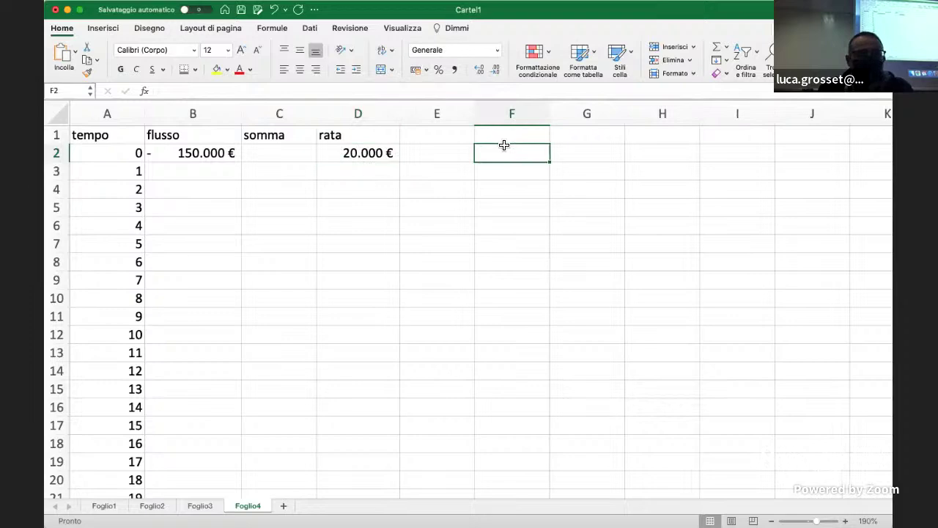
- Enter the formula =$D$2 in B3, with an absolute reference to the instalment cell
{"action": "left_click", "coordinate": [220, 170]}
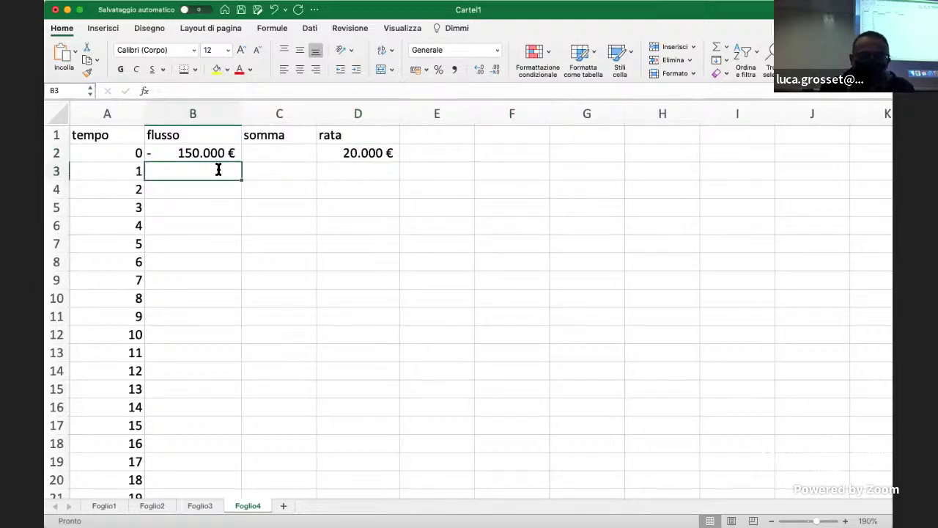
{"action": "type", "text": "="}
{"action": "left_click", "coordinate": [373, 152]}
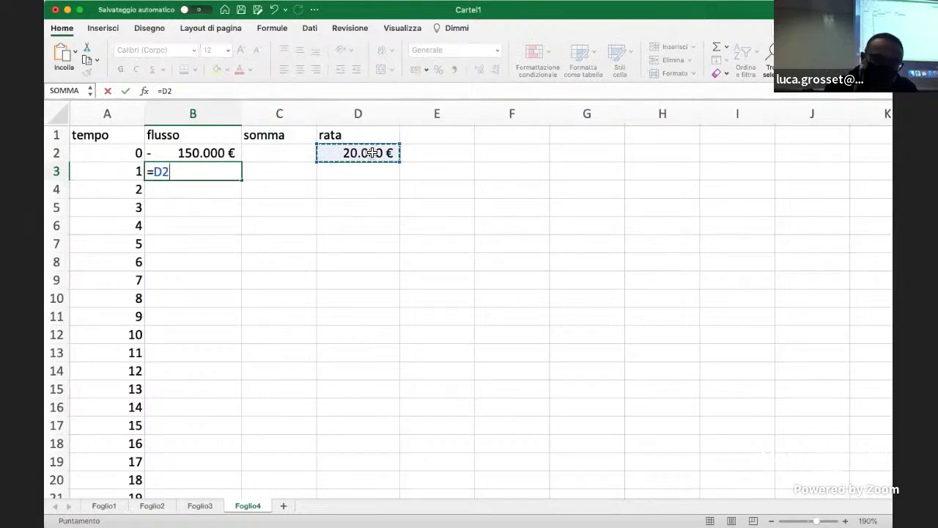
{"action": "key", "text": "F4"}
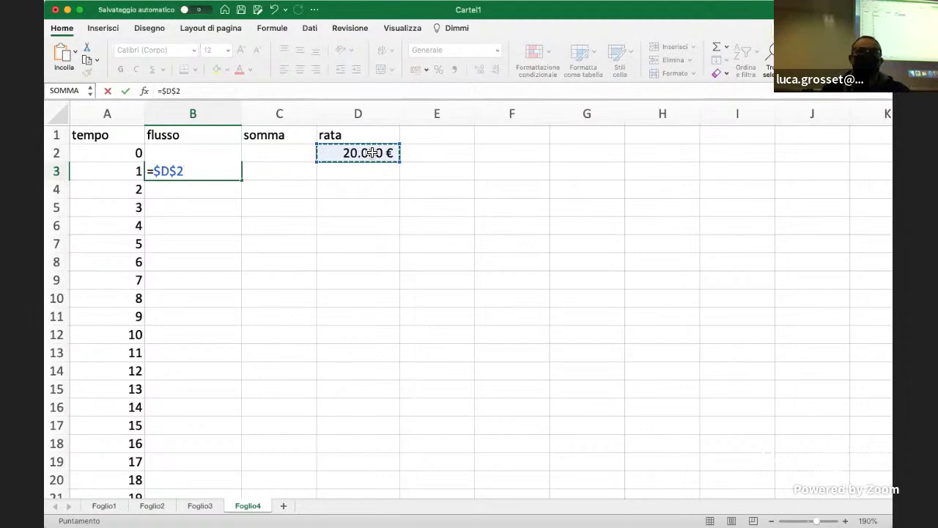
{"action": "key", "text": "Return"}
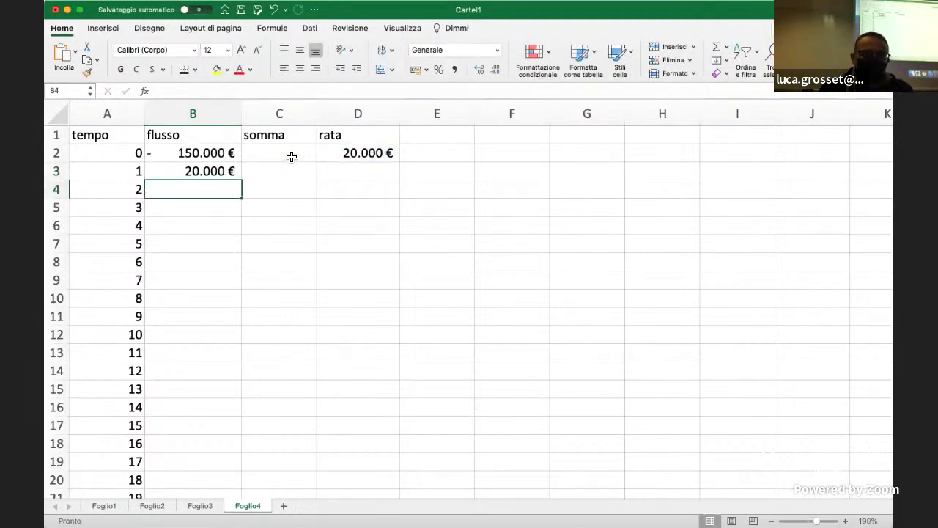
- Fill the instalment formula from B3 down to B33 and check the copied reference in B25
{"action": "left_click", "coordinate": [205, 172]}
{"action": "left_click_drag", "start_coordinate": [245, 183], "coordinate": [249, 446]}
{"action": "scroll", "coordinate": [369, 384], "scroll_direction": "down", "scroll_amount": 5}
{"action": "left_click_drag", "start_coordinate": [241, 200], "coordinate": [238, 470]}
{"action": "left_click", "coordinate": [326, 392]}
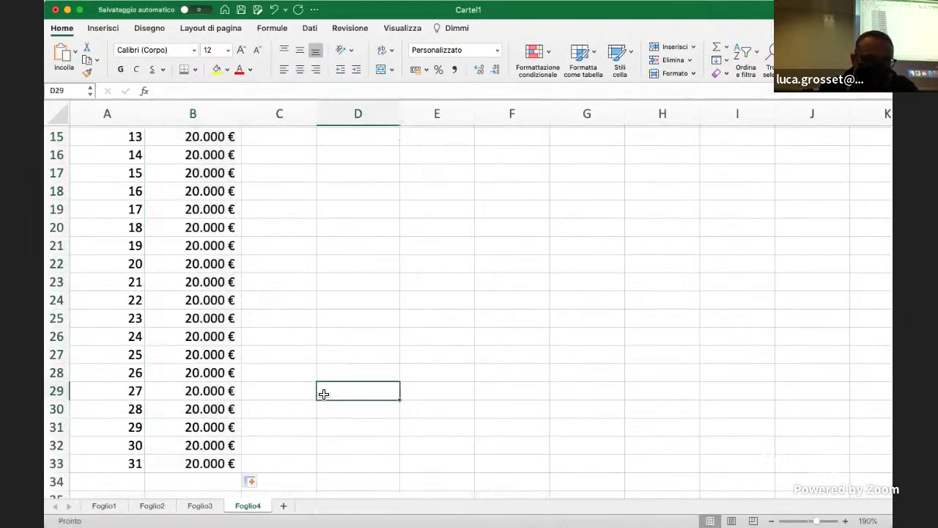
{"action": "left_click", "coordinate": [193, 318]}
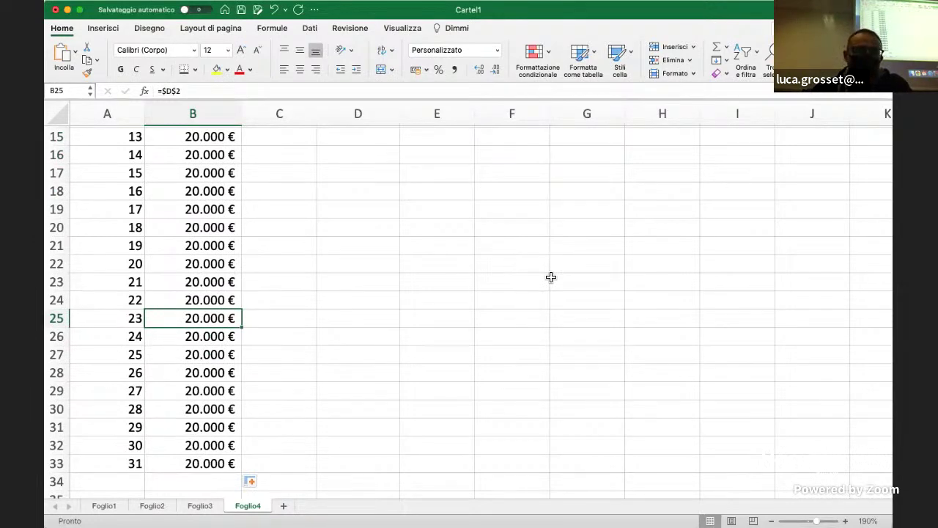
- Set the instalment in D2 to 1.000 € and highlight that cell in yellow
{"action": "scroll", "coordinate": [356, 284], "scroll_direction": "up", "scroll_amount": 5}
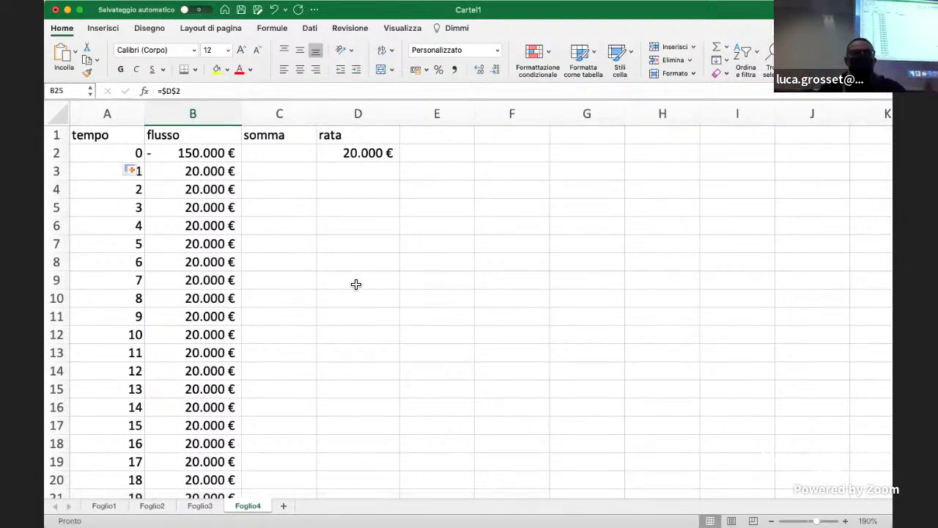
{"action": "left_click", "coordinate": [360, 151]}
{"action": "type", "text": "1.000"}
{"action": "key", "text": "Return"}
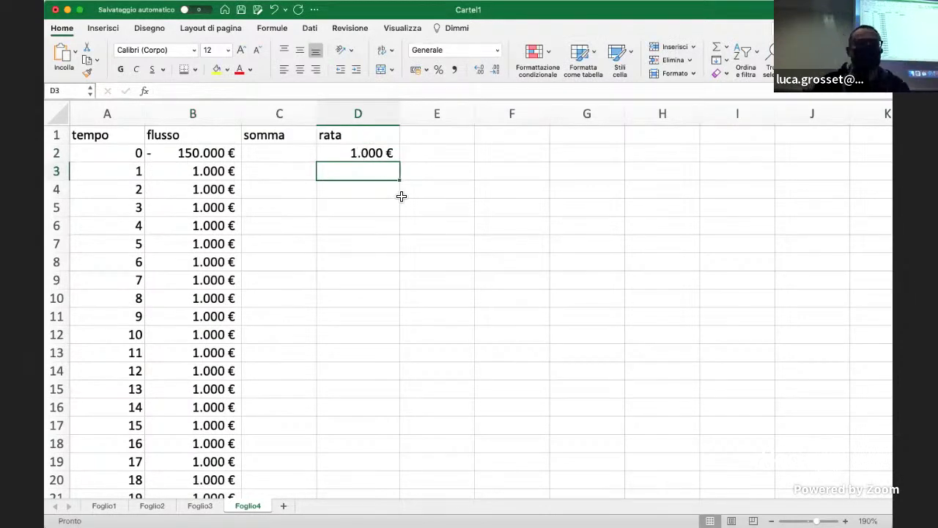
{"action": "key", "text": "Up"}
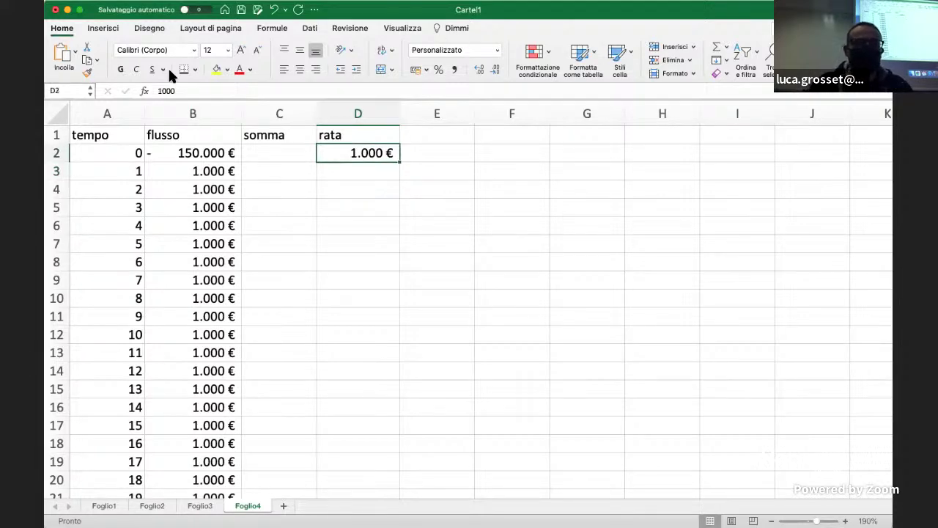
{"action": "left_click", "coordinate": [217, 70]}
{"action": "left_click", "coordinate": [498, 219]}
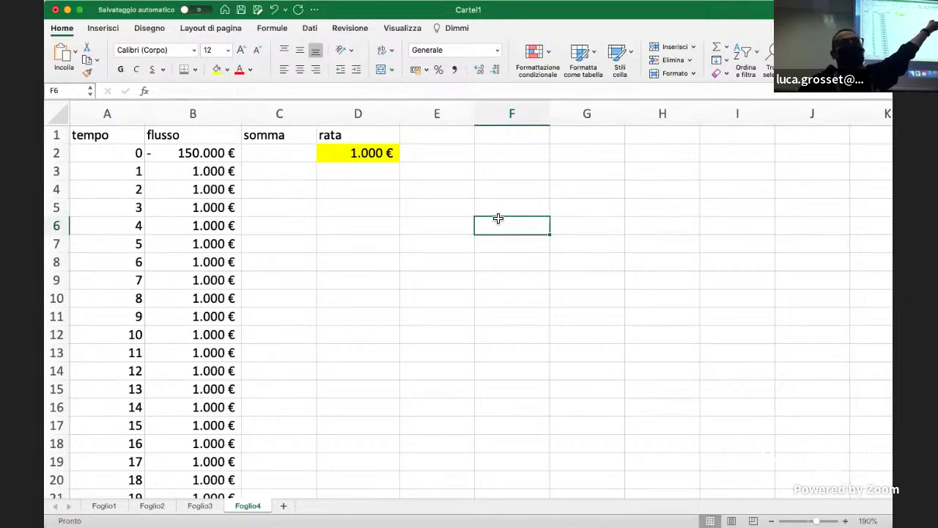
- Start the somma column by entering the formula =B2 in C2
{"action": "key", "text": "Left"}
{"action": "key", "text": "Up"}
{"action": "key", "text": "Up"}
{"action": "key", "text": "Up"}
{"action": "key", "text": "Up"}
{"action": "key", "text": "Left"}
{"action": "key", "text": "Left"}
{"action": "type", "text": "="}
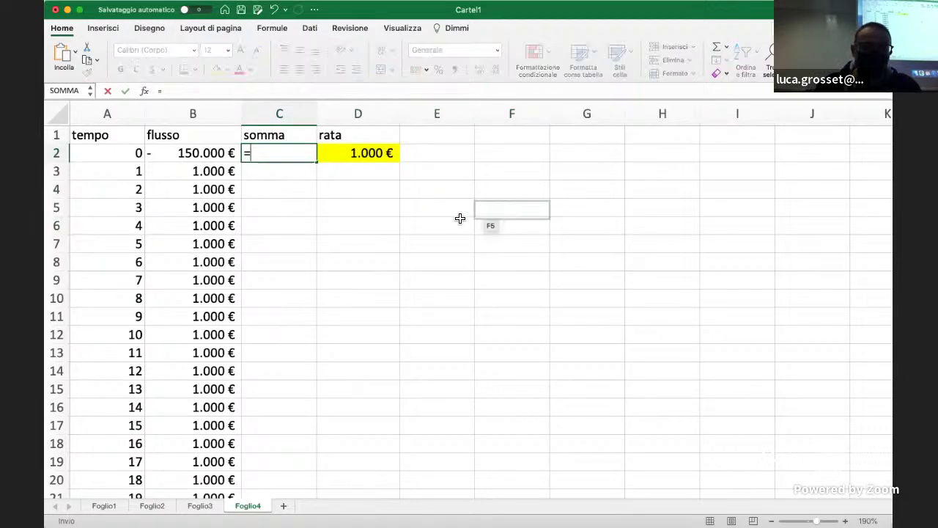
{"action": "left_click", "coordinate": [212, 153]}
{"action": "key", "text": "Return"}
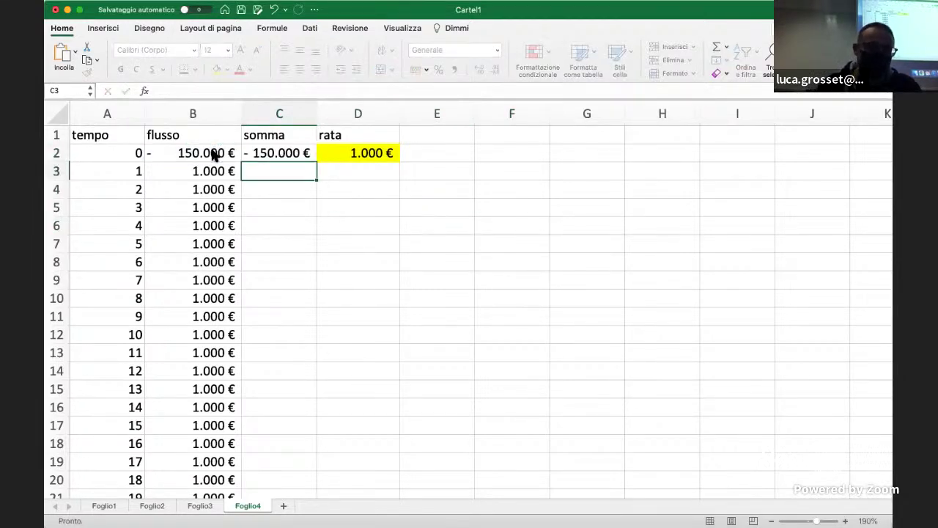
- Enter the running-sum formula =C2+B3 in C3
{"action": "type", "text": "="}
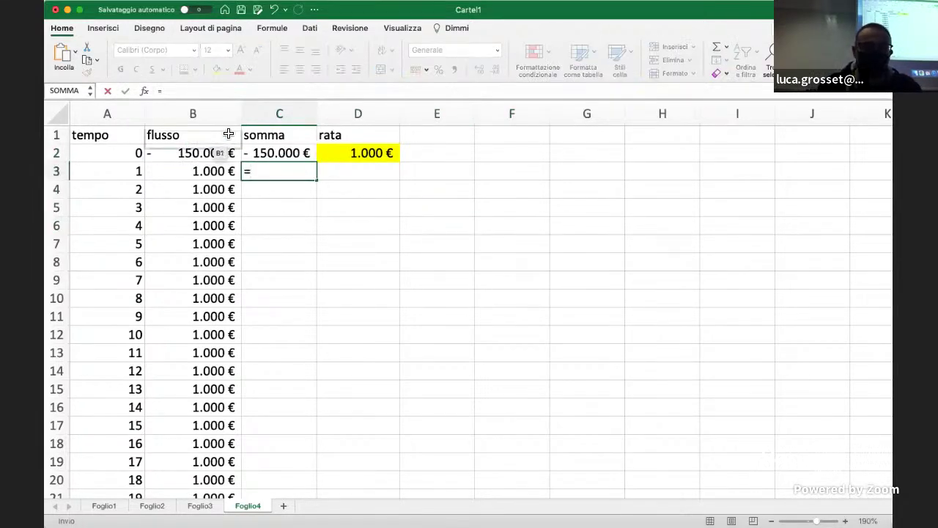
{"action": "left_click", "coordinate": [266, 152]}
{"action": "type", "text": "+"}
{"action": "left_click", "coordinate": [198, 171]}
{"action": "key", "text": "Return"}
- Fill the running-sum formula from C3 down to C33
{"action": "left_click", "coordinate": [295, 173]}
{"action": "left_click_drag", "start_coordinate": [319, 184], "coordinate": [310, 470]}
{"action": "left_click", "coordinate": [389, 454]}
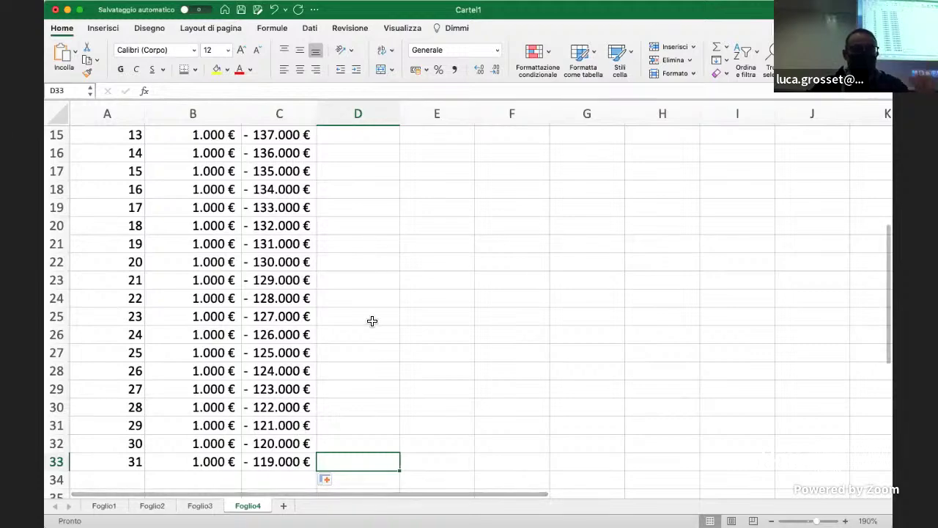
- Check the instalment cell D2, and select C32, the running sum at time 30
{"action": "scroll", "coordinate": [373, 308], "scroll_direction": "up", "scroll_amount": 7}
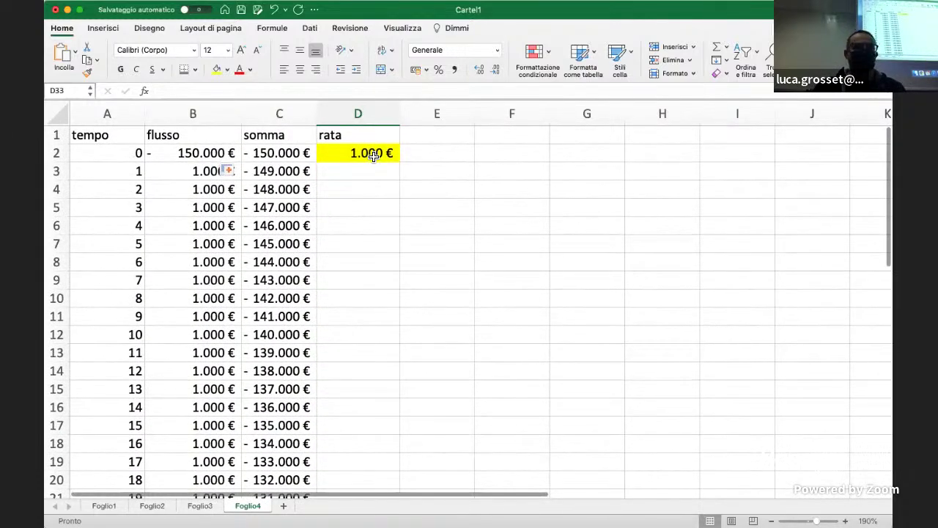
{"action": "left_click", "coordinate": [373, 155]}
{"action": "scroll", "coordinate": [372, 282], "scroll_direction": "down", "scroll_amount": 6}
{"action": "scroll", "coordinate": [372, 282], "scroll_direction": "down", "scroll_amount": 2}
{"action": "left_click", "coordinate": [273, 423]}
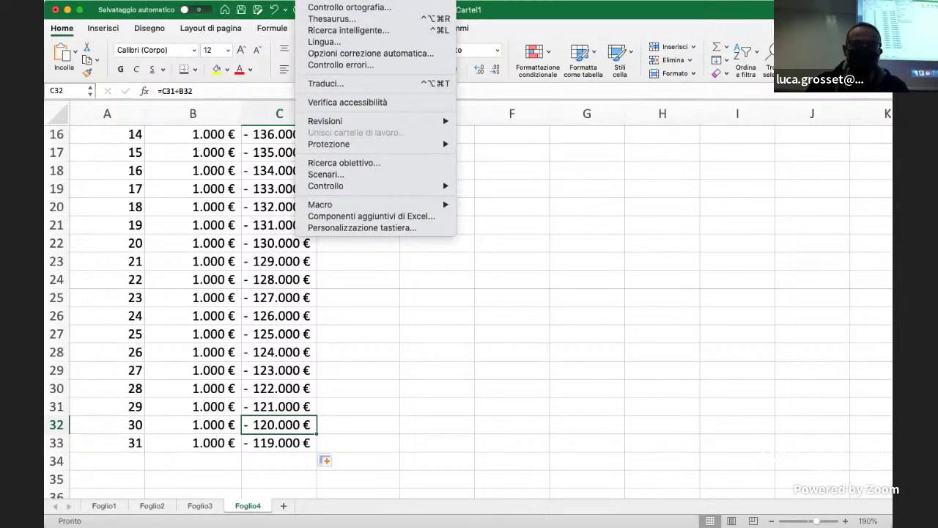
{"action": "left_click", "coordinate": [343, 163]}
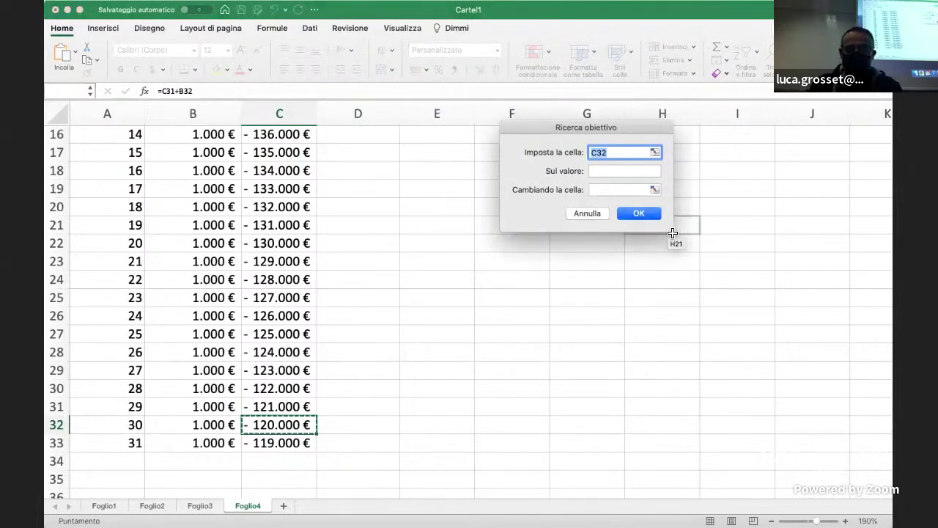
{"action": "left_click_drag", "start_coordinate": [673, 233], "coordinate": [697, 253]}
{"action": "key", "text": "Escape"}
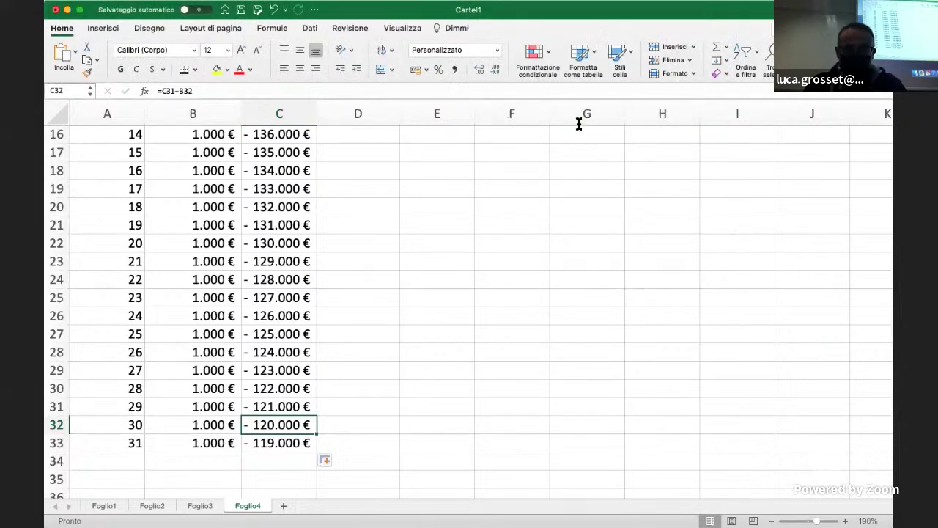
- Open Goal Seek with C32 as the cell to set and 0 as its target value
{"action": "left_click", "coordinate": [331, 3]}
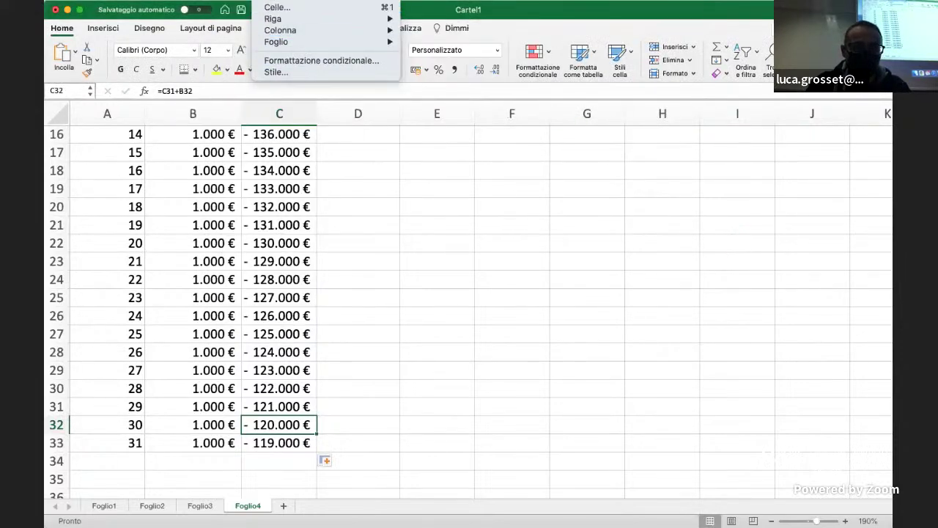
{"action": "mouse_move", "coordinate": [227, 0]}
{"action": "mouse_move", "coordinate": [315, 0]}
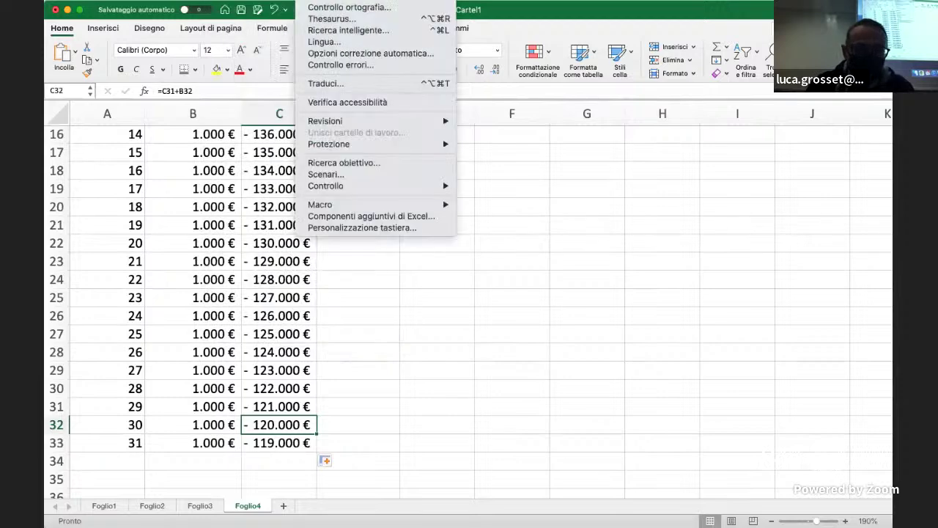
{"action": "left_click", "coordinate": [341, 163]}
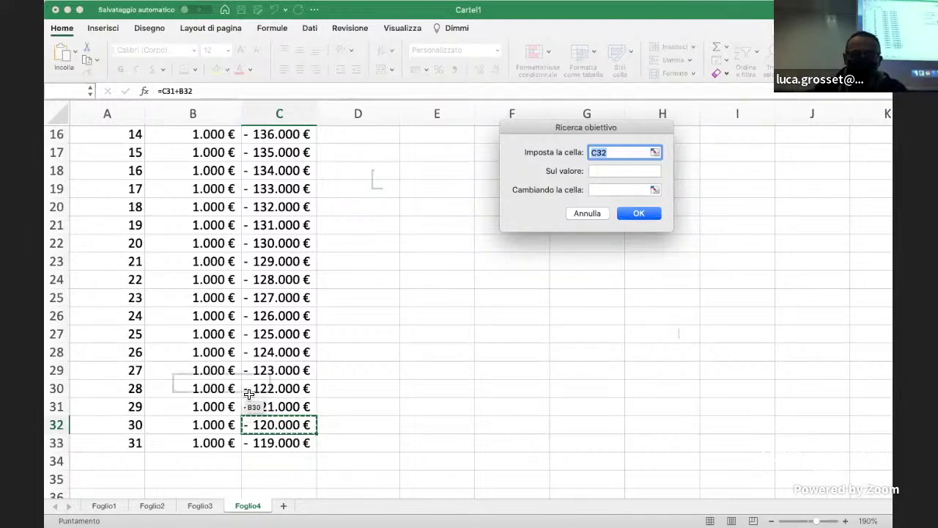
{"action": "left_click", "coordinate": [266, 425]}
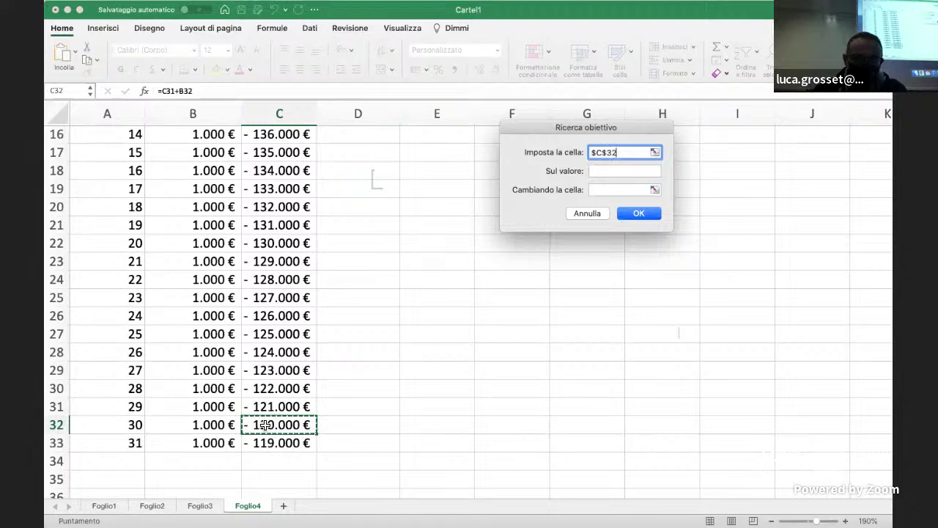
{"action": "left_click", "coordinate": [603, 171]}
{"action": "type", "text": "0"}
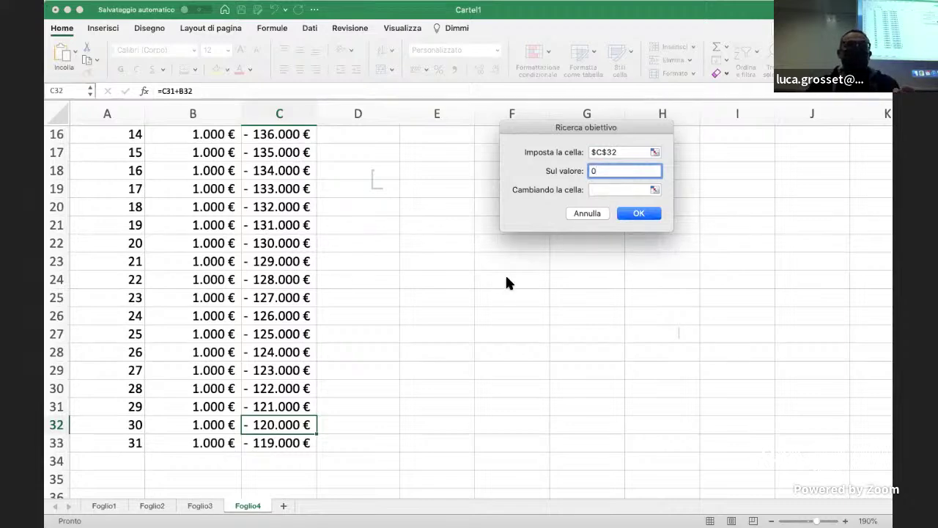
- Run Goal Seek with the instalment in D2 as the changing cell, accept the solution and check the somma column down to row 33
{"action": "left_click", "coordinate": [602, 190]}
{"action": "scroll", "coordinate": [330, 215], "scroll_direction": "up", "scroll_amount": 5}
{"action": "left_click", "coordinate": [363, 152]}
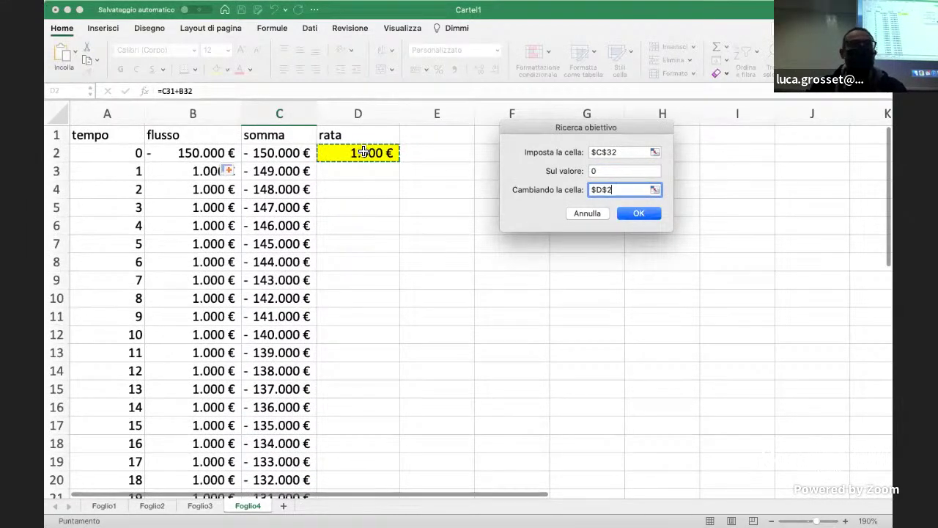
{"action": "left_click", "coordinate": [638, 211]}
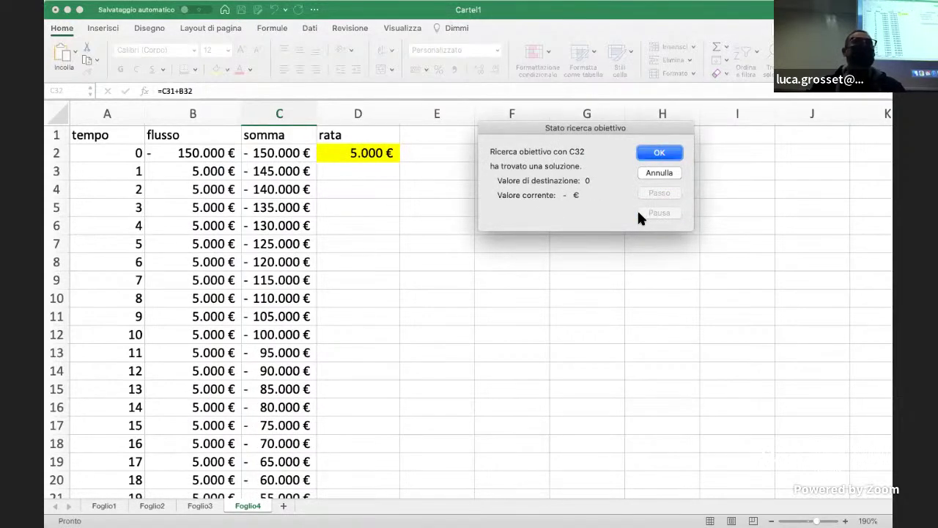
{"action": "left_click", "coordinate": [657, 157]}
{"action": "scroll", "coordinate": [458, 425], "scroll_direction": "down", "scroll_amount": 5}
{"action": "scroll", "coordinate": [458, 425], "scroll_direction": "down", "scroll_amount": 3}
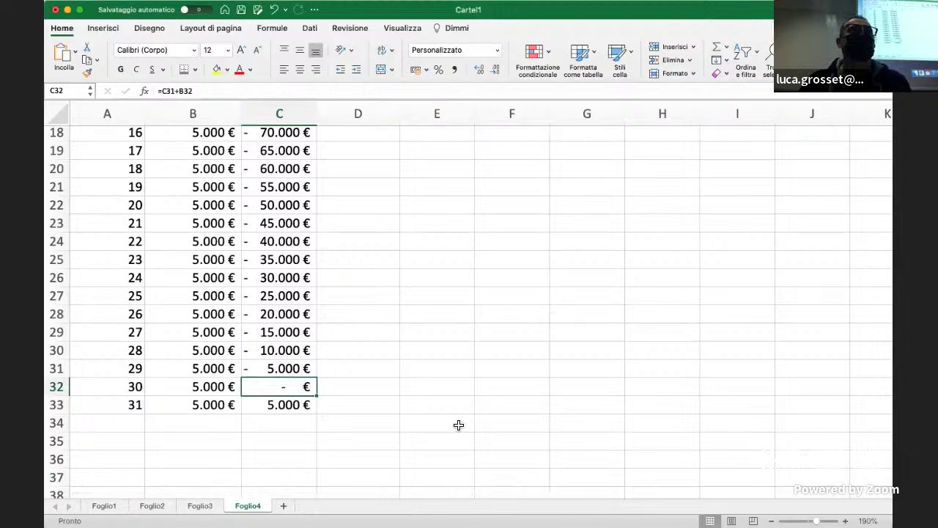
{"action": "scroll", "coordinate": [458, 425], "scroll_direction": "up", "scroll_amount": 3}
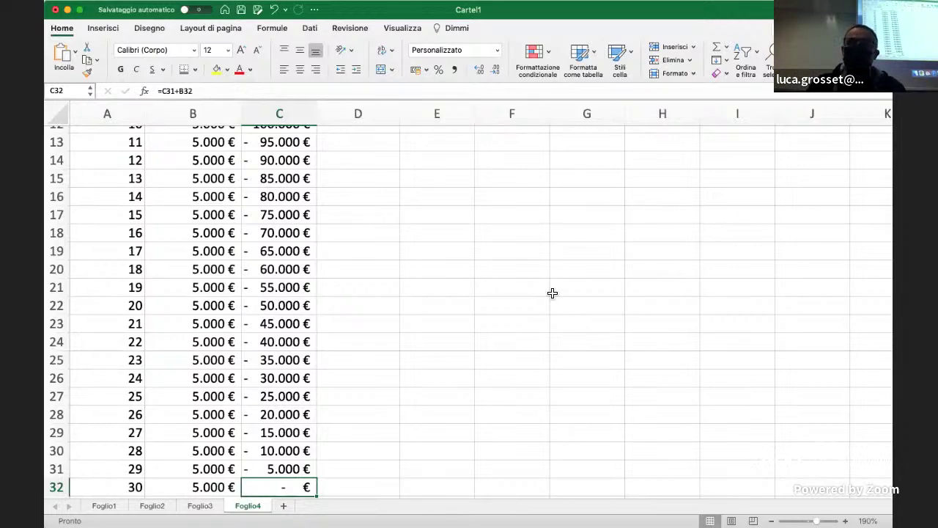
{"action": "scroll", "coordinate": [553, 293], "scroll_direction": "up", "scroll_amount": 6}
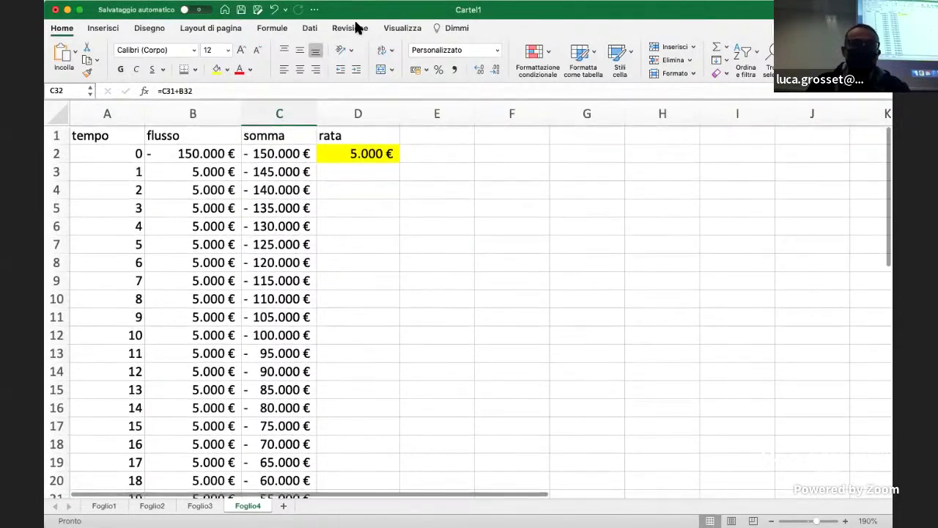
{"action": "left_click", "coordinate": [308, 0]}
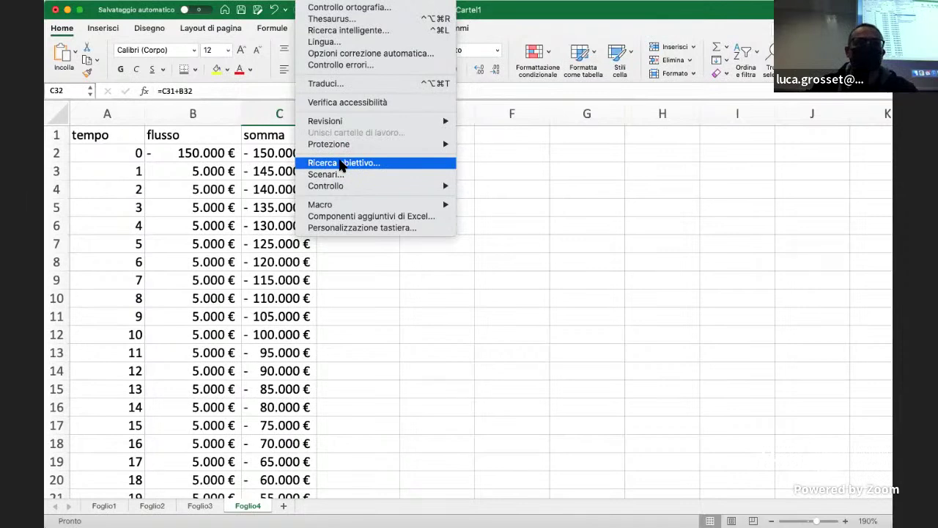
{"action": "left_click", "coordinate": [618, 282]}
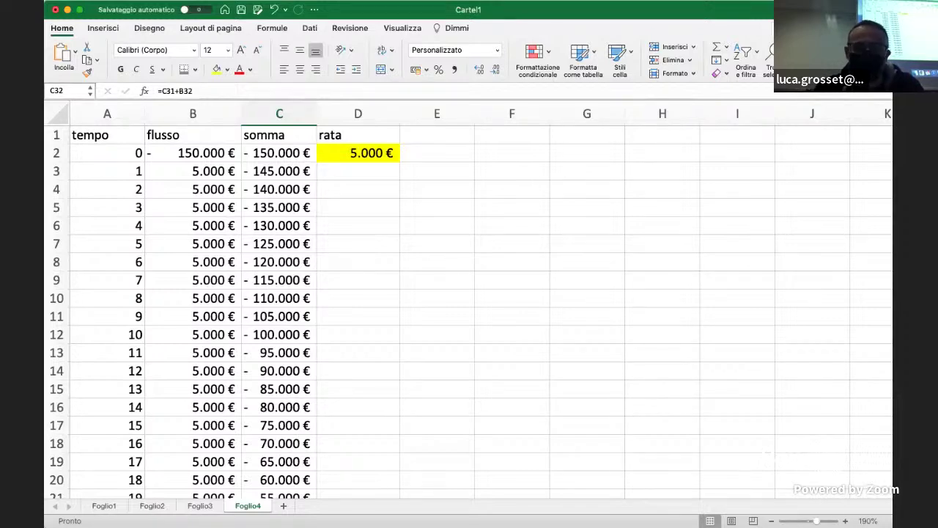
{"action": "left_click", "coordinate": [356, 2]}
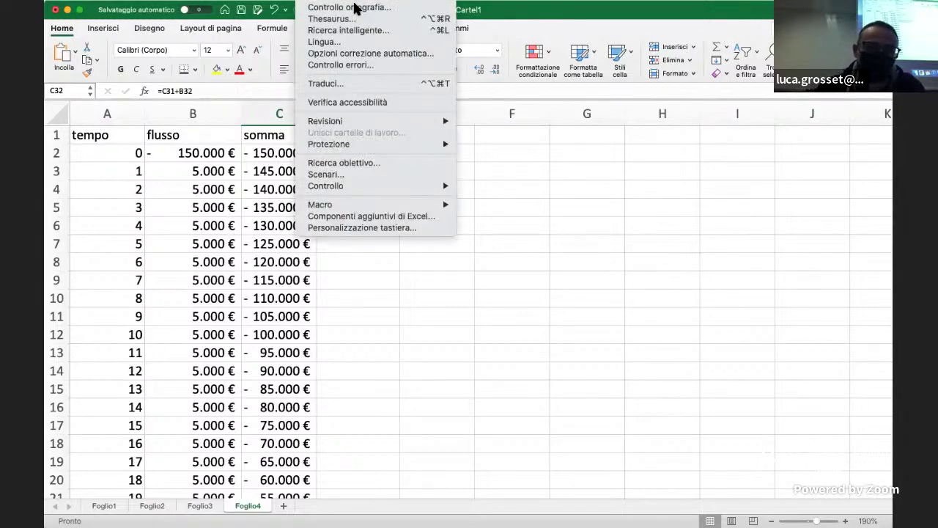
{"action": "key", "text": "Escape"}
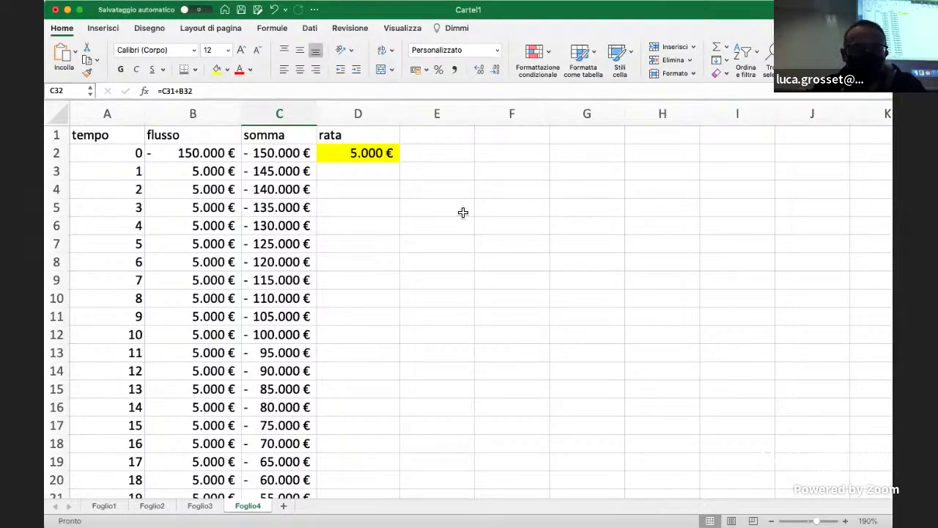
- Add a new worksheet after Foglio4
{"action": "scroll", "coordinate": [452, 227], "scroll_direction": "down", "scroll_amount": 3}
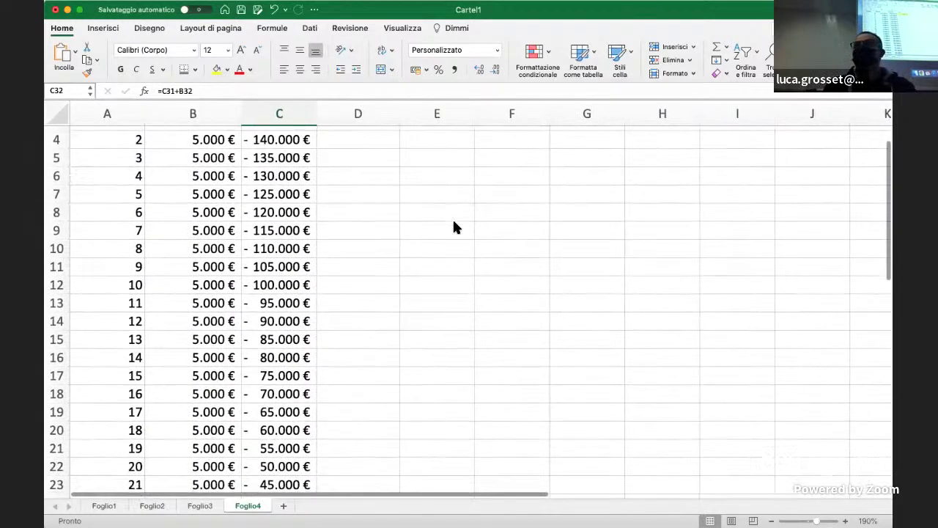
{"action": "scroll", "coordinate": [454, 227], "scroll_direction": "down", "scroll_amount": 6}
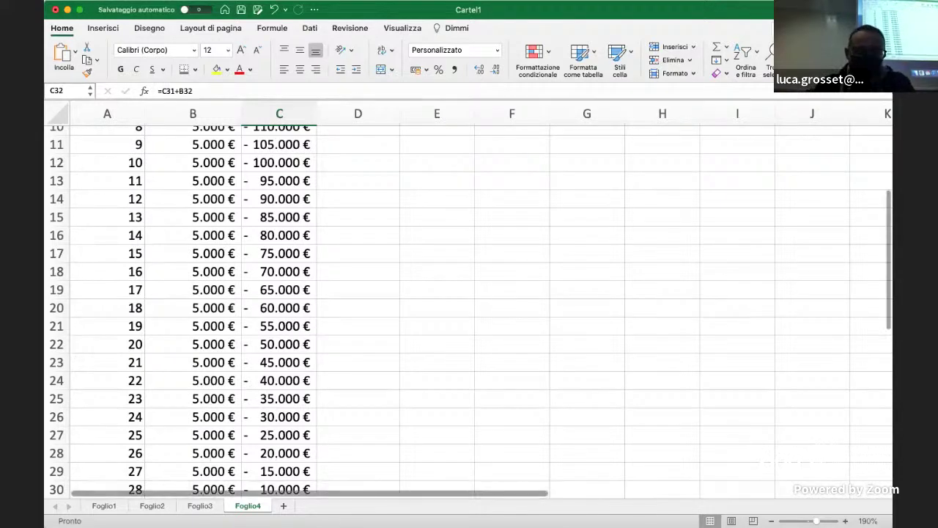
{"action": "left_click", "coordinate": [281, 507]}
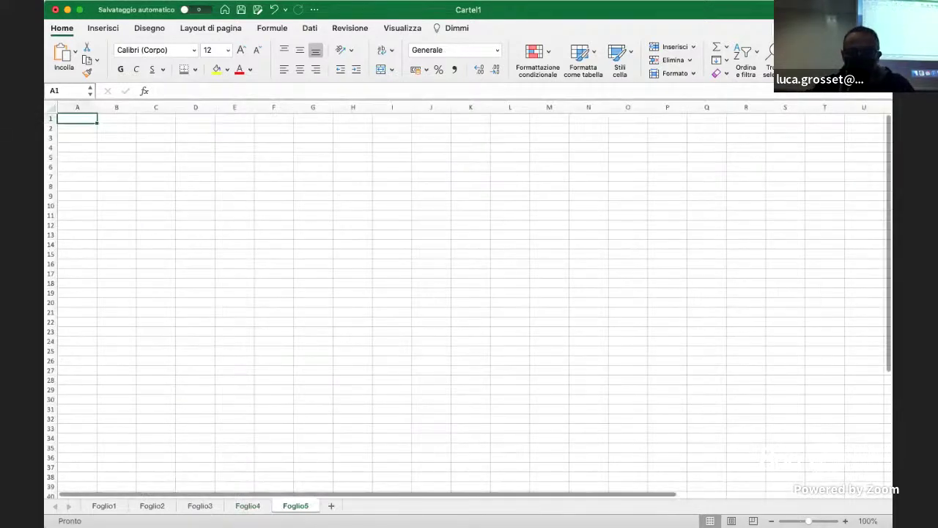
{"action": "scroll", "coordinate": [469, 300], "scroll_direction": "up", "scroll_amount": 8}
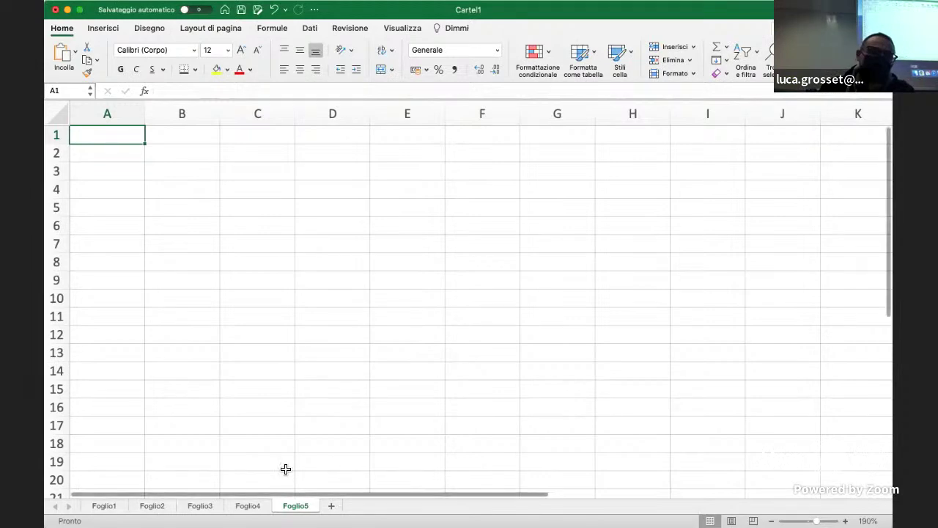
- On Foglio1, check the rate in F2 and the discounted total in C7, and note the original rate of 4% in G2
{"action": "left_click", "coordinate": [110, 506]}
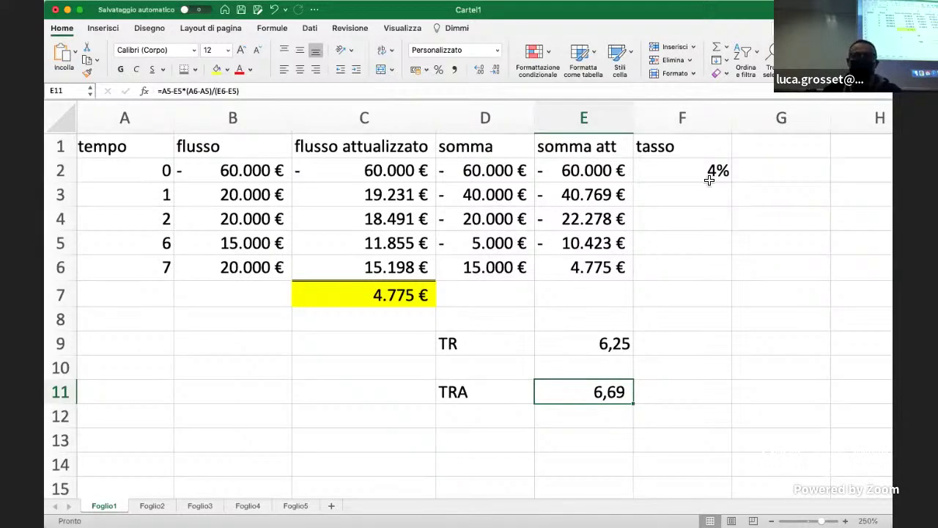
{"action": "left_click", "coordinate": [676, 173]}
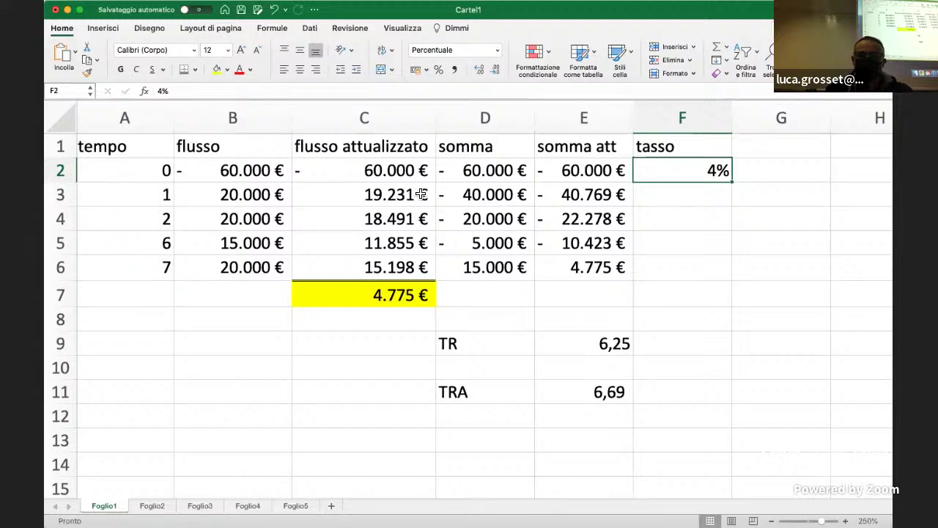
{"action": "left_click", "coordinate": [371, 301]}
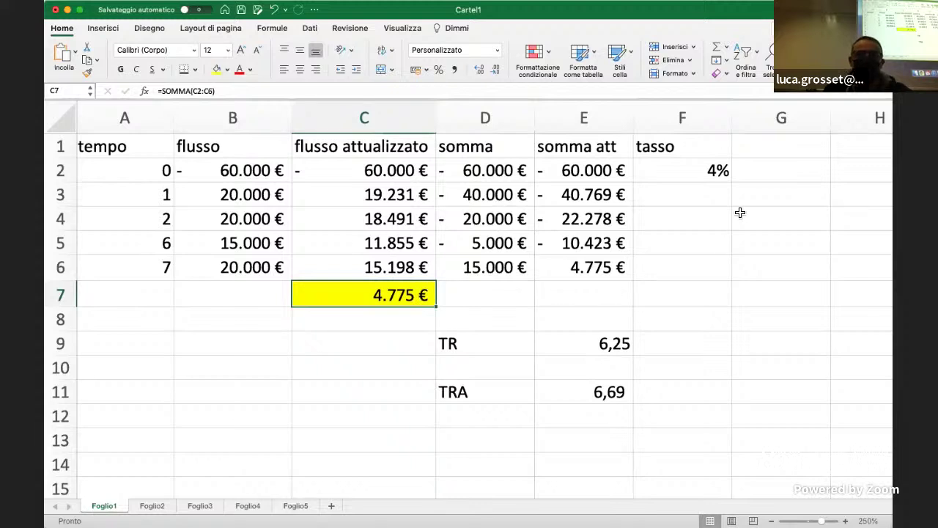
{"action": "left_click", "coordinate": [770, 170]}
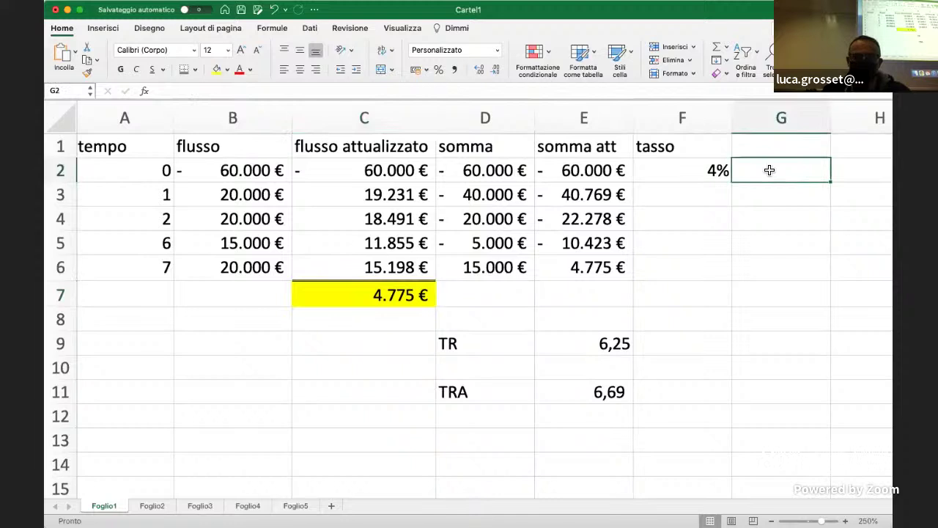
{"action": "type", "text": "4%"}
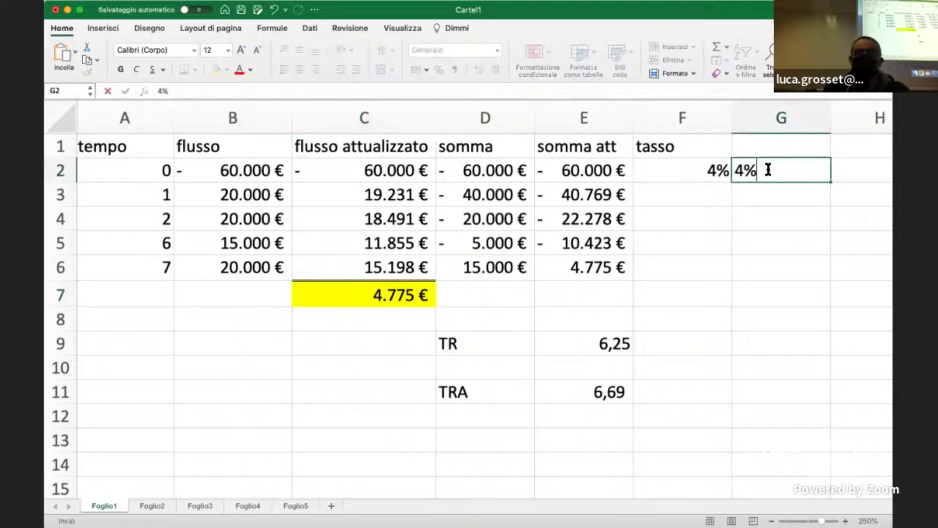
{"action": "key", "text": "Return"}
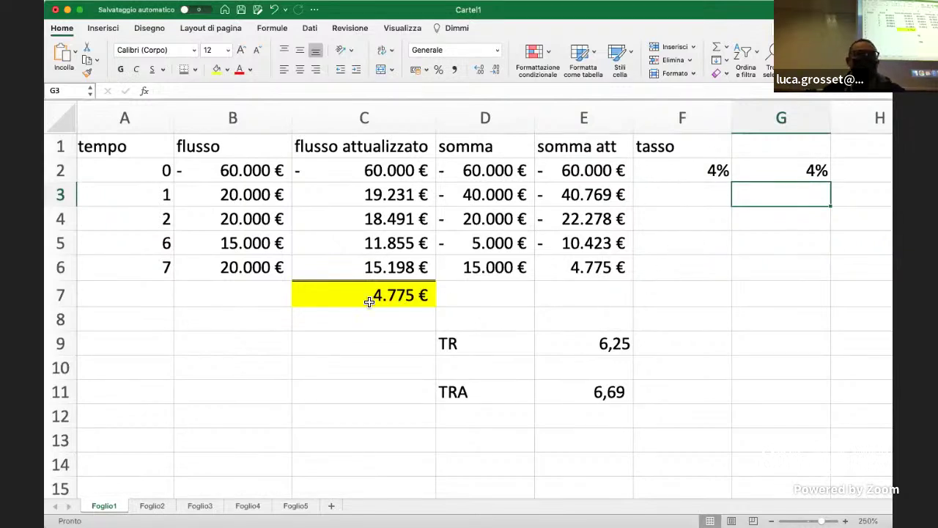
- Try discount rates of 5%, 6% and 7% in the tasso cell F2
{"action": "left_click", "coordinate": [690, 172]}
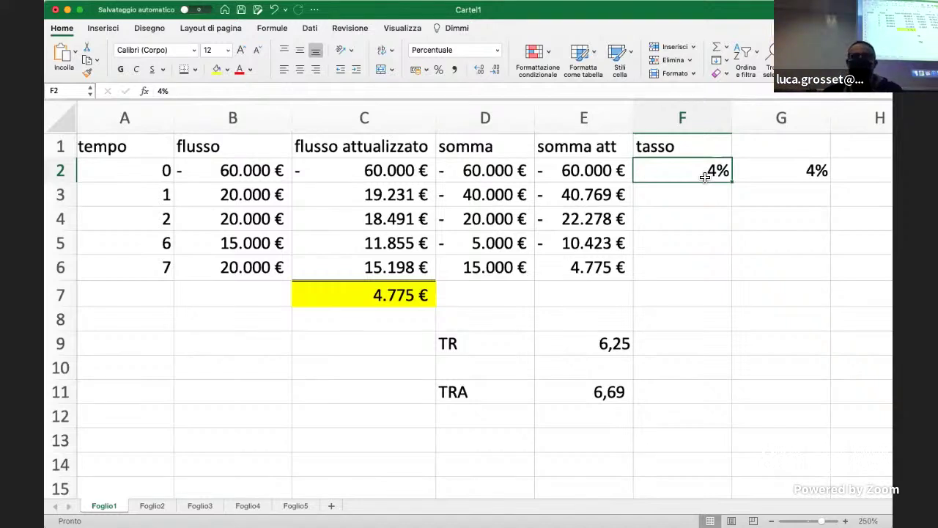
{"action": "type", "text": "5%"}
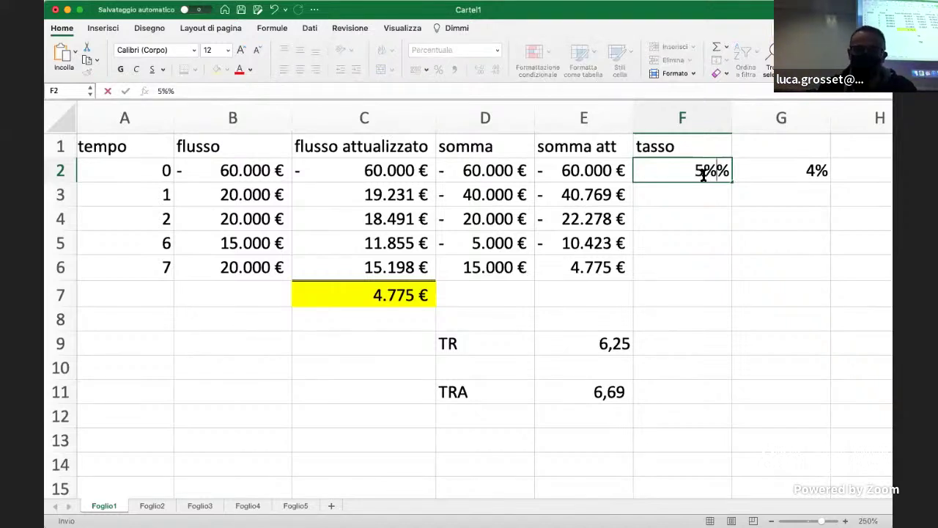
{"action": "key", "text": "BackSpace"}
{"action": "key", "text": "Return"}
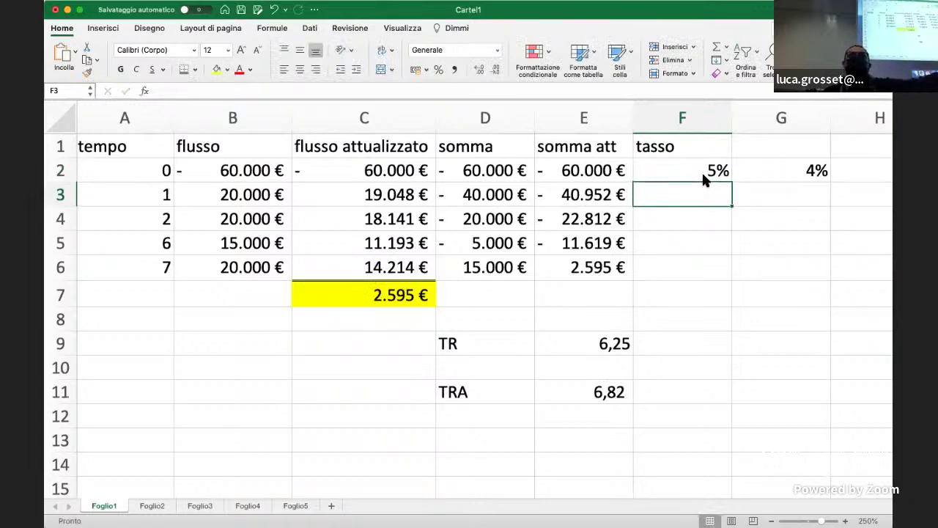
{"action": "left_click", "coordinate": [704, 168]}
{"action": "type", "text": "6"}
{"action": "key", "text": "Return"}
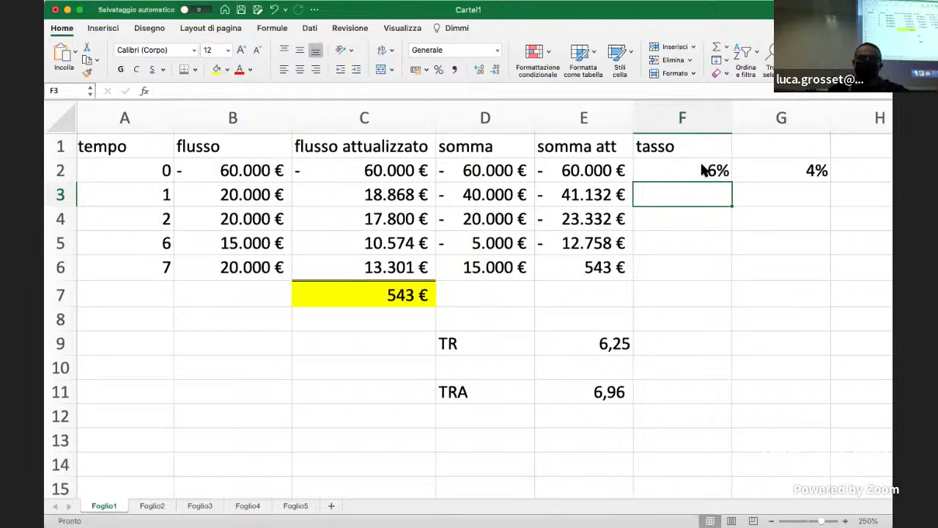
{"action": "left_click", "coordinate": [703, 169]}
{"action": "type", "text": "7"}
{"action": "key", "text": "Return"}
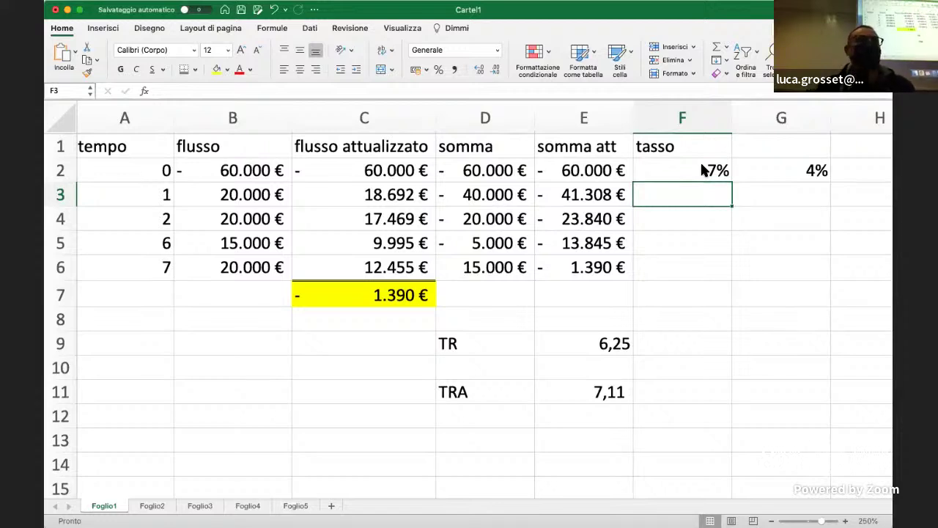
- Open Goal Seek with the discounted total C7 as the cell to set and 0 as its target value
{"action": "left_click", "coordinate": [702, 170]}
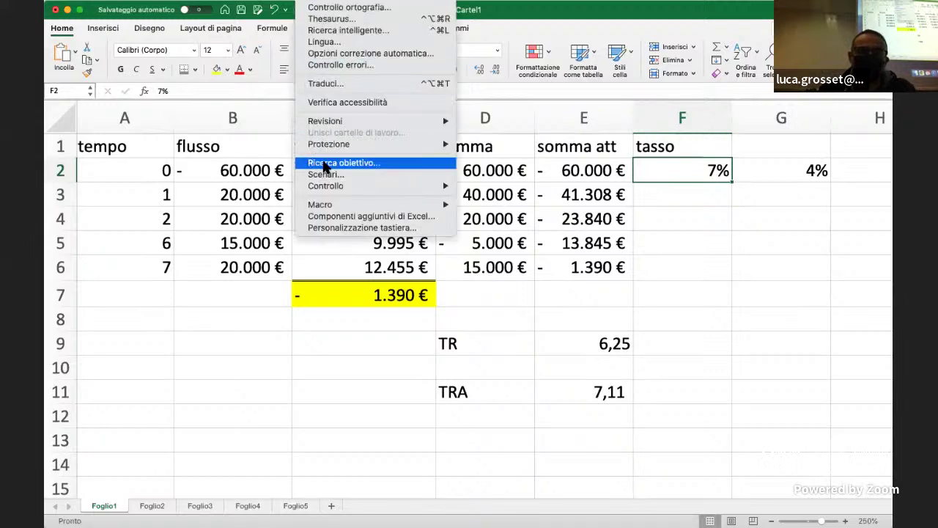
{"action": "left_click", "coordinate": [323, 165]}
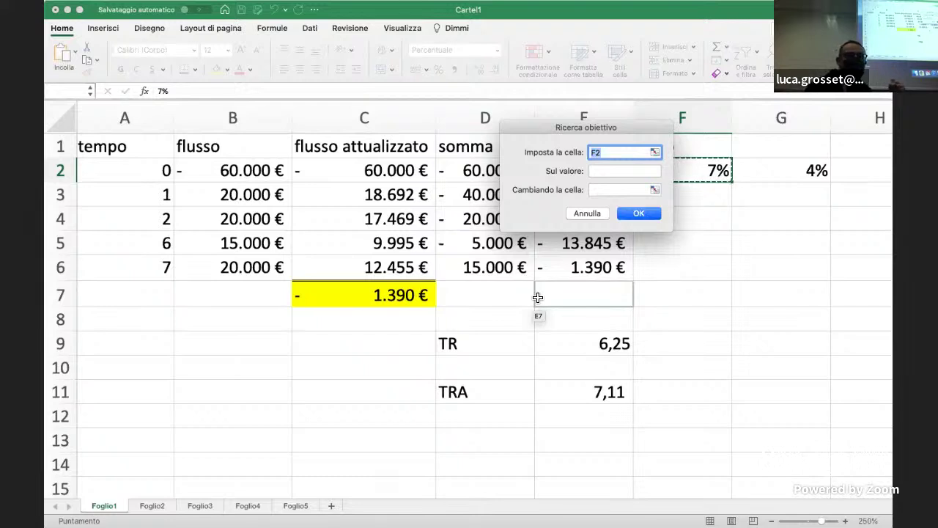
{"action": "left_click", "coordinate": [382, 301]}
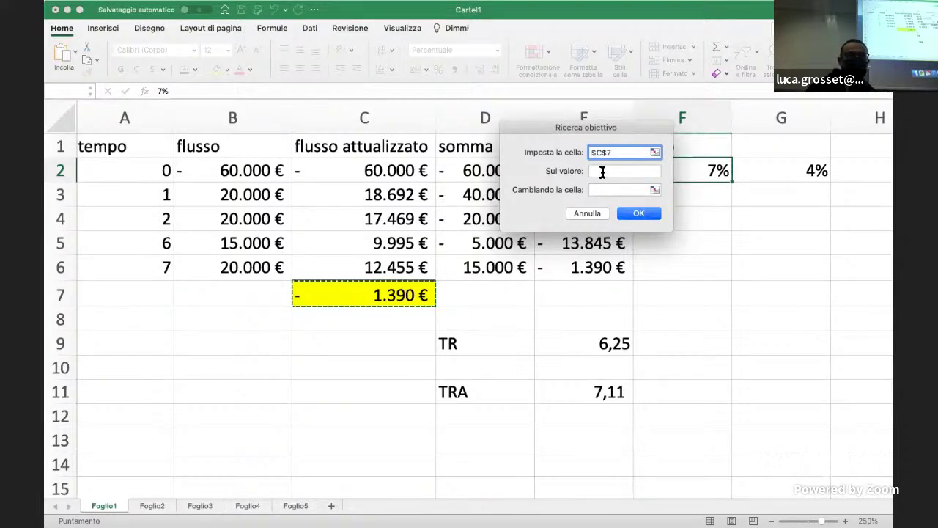
{"action": "left_click", "coordinate": [605, 173]}
{"action": "type", "text": "0"}
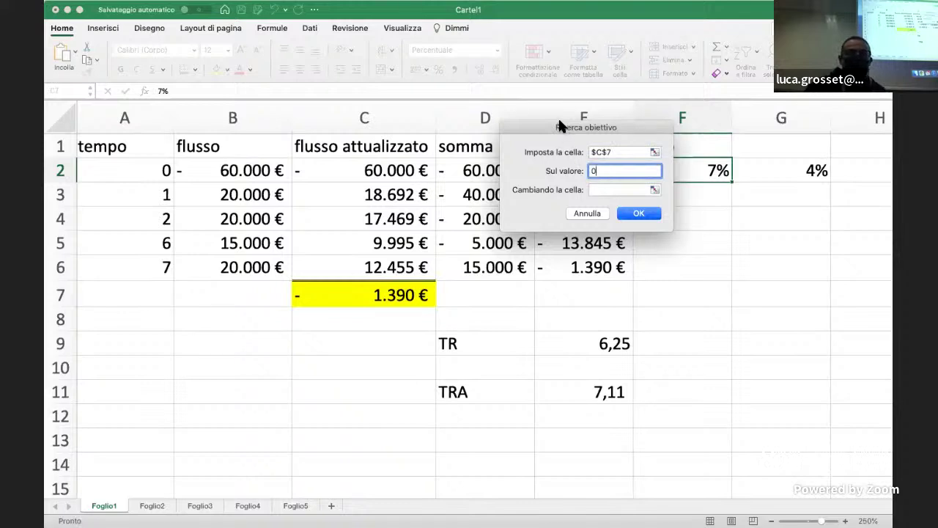
{"action": "left_click_drag", "start_coordinate": [562, 125], "coordinate": [686, 227]}
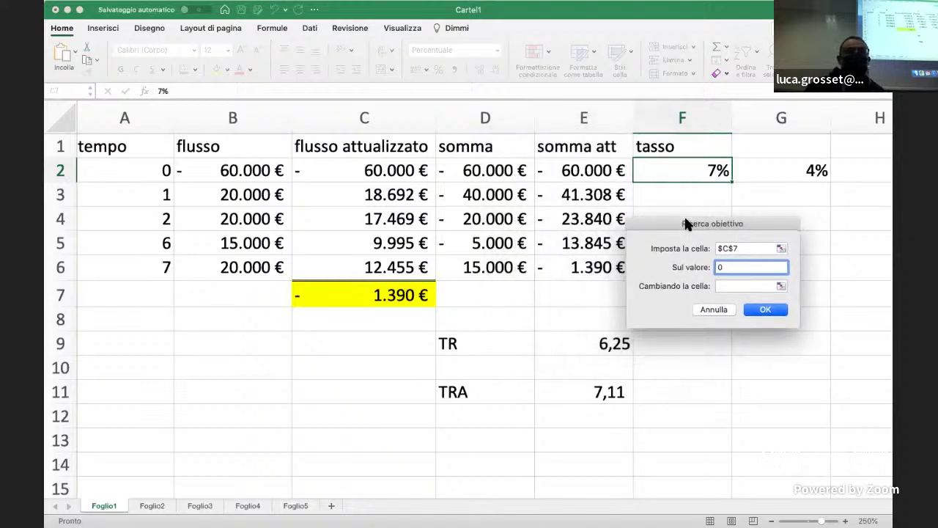
- Run Goal Seek with the rate in F2 as the changing cell, accept the solution and show F2 with two decimals
{"action": "left_click", "coordinate": [730, 285]}
{"action": "left_click", "coordinate": [693, 168]}
{"action": "left_click", "coordinate": [762, 317]}
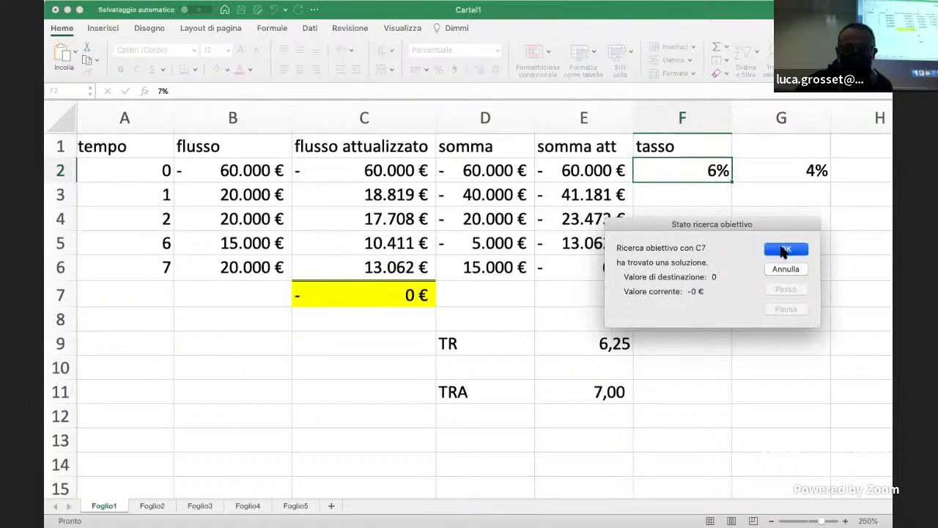
{"action": "left_click", "coordinate": [784, 250]}
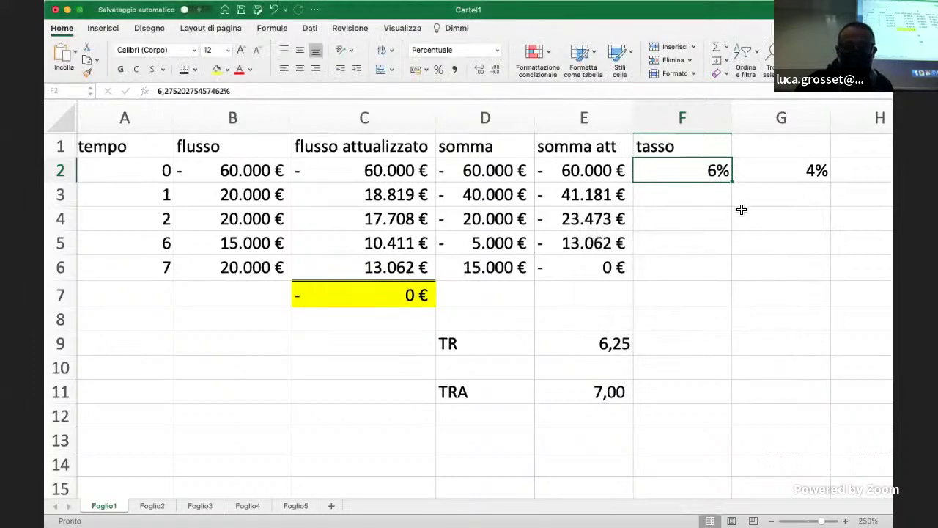
{"action": "left_click", "coordinate": [480, 71]}
{"action": "left_click", "coordinate": [480, 71]}
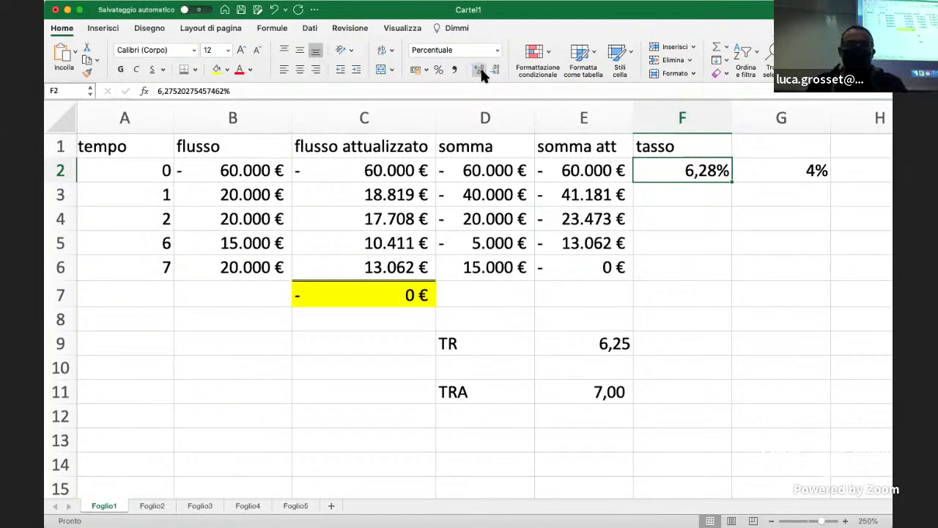
- Set the discount rate in F2 to 3%
{"action": "key", "text": "Down"}
{"action": "key", "text": "Up"}
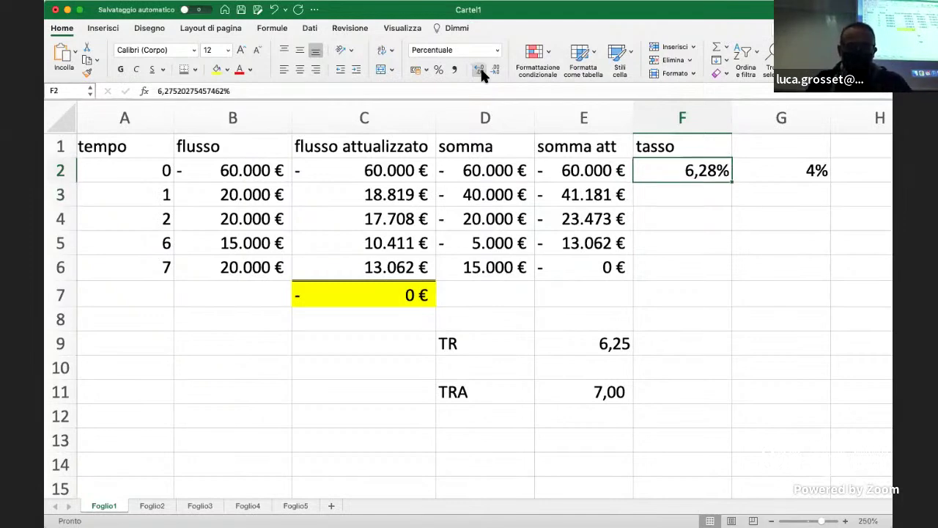
{"action": "type", "text": "4"}
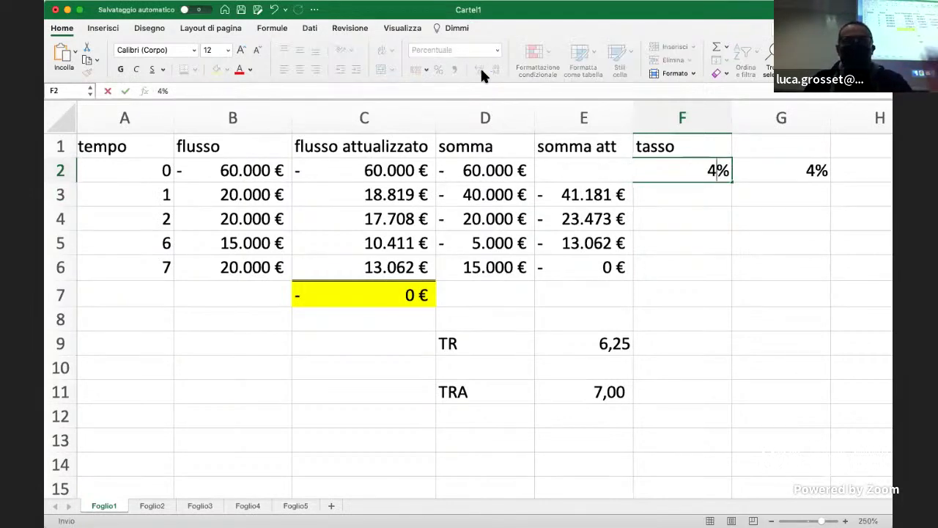
{"action": "key", "text": "BackSpace"}
{"action": "type", "text": "3"}
{"action": "key", "text": "Return"}
{"action": "key", "text": "Up"}
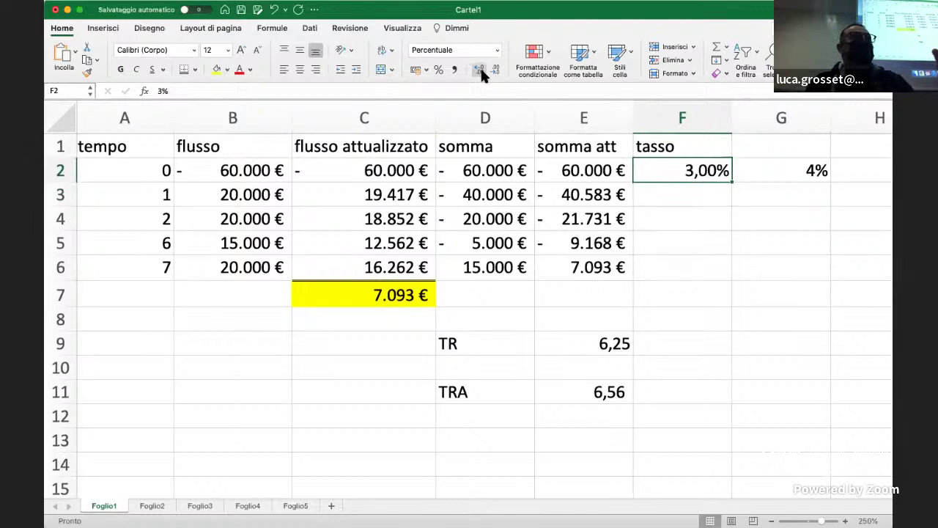
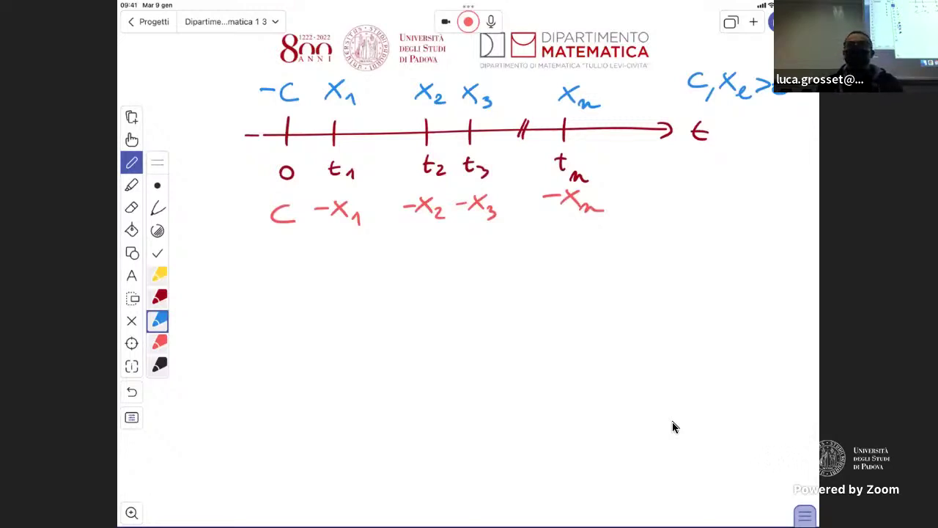
- Switch to the whiteboard and write VAN(0) = −C + Σ x_l > 0 beneath the VAN(i) formula
{"action": "scroll", "coordinate": [366, 91], "scroll_direction": "down", "scroll_amount": 2}
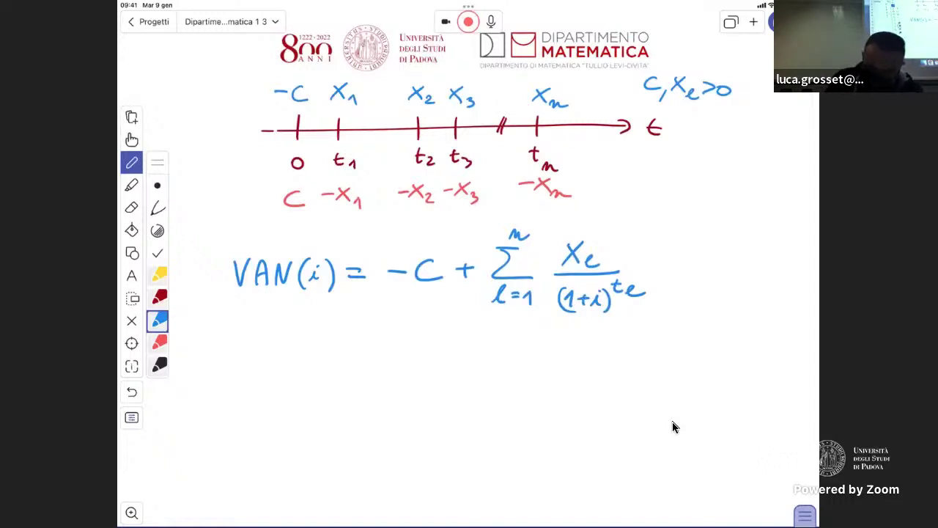
{"action": "left_click_drag", "start_coordinate": [388, 291], "coordinate": [454, 292]}
{"action": "left_click_drag", "start_coordinate": [397, 312], "coordinate": [415, 321]}
{"action": "mouse_move", "coordinate": [424, 311]}
{"action": "left_mouse_down"}
{"action": "mouse_move", "coordinate": [430, 321]}
{"action": "mouse_move", "coordinate": [390, 322]}
{"action": "mouse_move", "coordinate": [443, 323]}
{"action": "mouse_move", "coordinate": [450, 301]}
{"action": "left_mouse_up"}
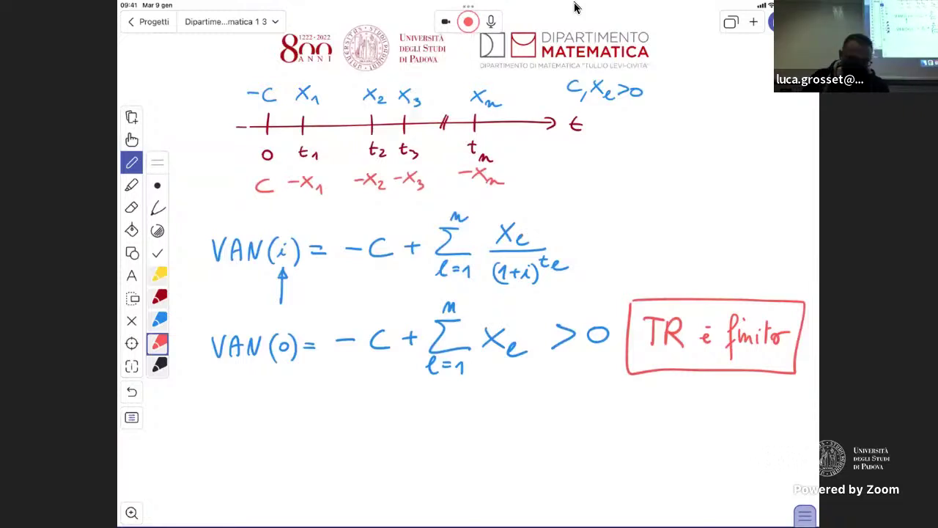
- Write the limit of VAN(i) for i → +∞ in blue ink beneath the VAN(0) line
{"action": "left_click", "coordinate": [159, 320]}
{"action": "mouse_move", "coordinate": [209, 396]}
{"action": "left_mouse_down"}
{"action": "mouse_move", "coordinate": [197, 436]}
{"action": "mouse_move", "coordinate": [240, 433]}
{"action": "left_mouse_up"}
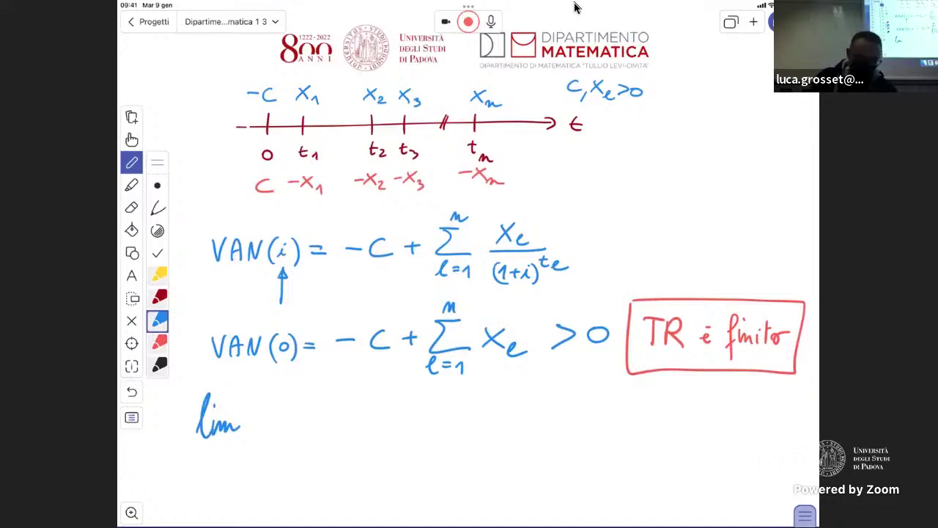
{"action": "mouse_move", "coordinate": [198, 450]}
{"action": "left_mouse_down"}
{"action": "mouse_move", "coordinate": [197, 462]}
{"action": "mouse_move", "coordinate": [239, 455]}
{"action": "mouse_move", "coordinate": [234, 464]}
{"action": "left_mouse_up"}
{"action": "left_click_drag", "start_coordinate": [240, 458], "coordinate": [257, 458]}
{"action": "left_click_drag", "start_coordinate": [259, 408], "coordinate": [278, 409]}
{"action": "mouse_move", "coordinate": [286, 409]}
{"action": "left_mouse_down"}
{"action": "mouse_move", "coordinate": [279, 429]}
{"action": "mouse_move", "coordinate": [292, 433]}
{"action": "left_mouse_up"}
{"action": "mouse_move", "coordinate": [281, 422]}
{"action": "left_mouse_down"}
{"action": "mouse_move", "coordinate": [314, 409]}
{"action": "mouse_move", "coordinate": [321, 439]}
{"action": "left_mouse_up"}
{"action": "left_click_drag", "start_coordinate": [333, 418], "coordinate": [336, 434]}
{"action": "left_click_drag", "start_coordinate": [339, 407], "coordinate": [345, 441]}
{"action": "left_click_drag", "start_coordinate": [359, 422], "coordinate": [375, 428]}
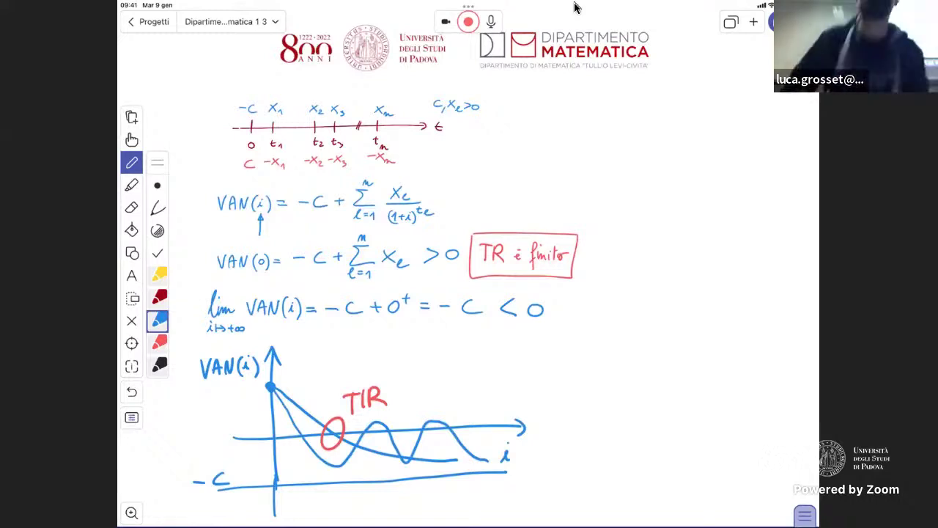
- Draw a red double arrow pointing at the boxed note "TR è finito"
{"action": "scroll", "coordinate": [366, 308], "scroll_direction": "down", "scroll_amount": 5}
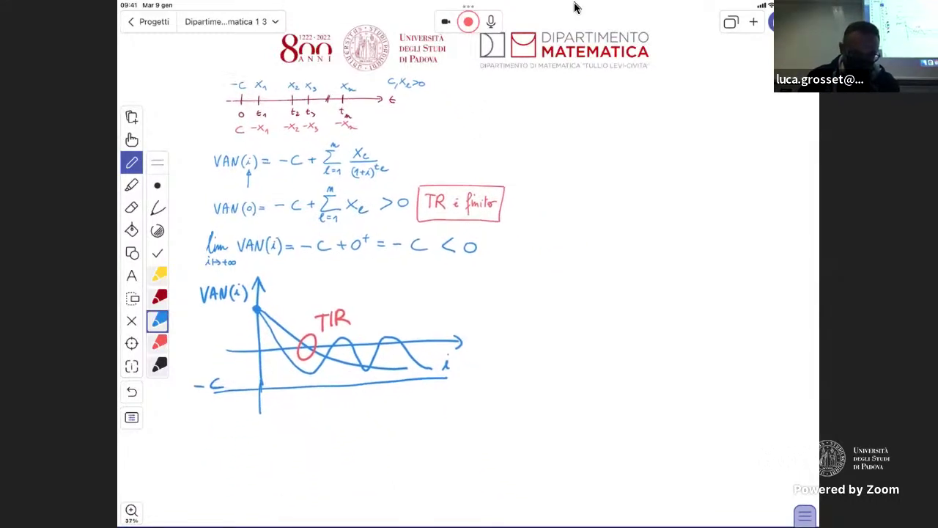
{"action": "left_click", "coordinate": [158, 321]}
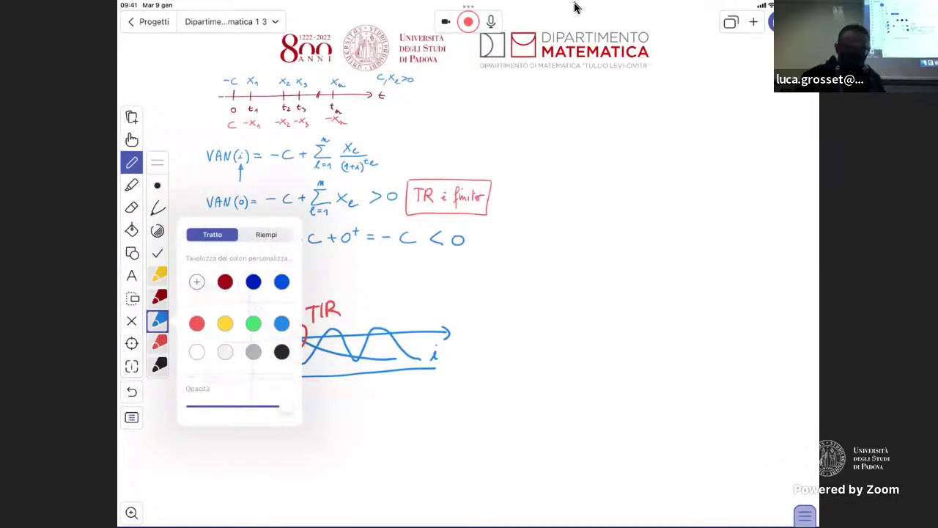
{"action": "left_click", "coordinate": [158, 321]}
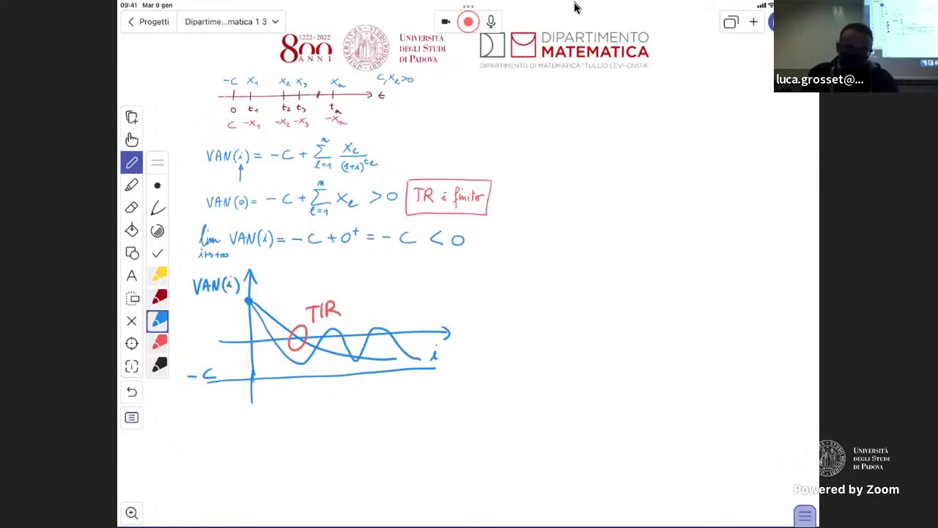
{"action": "left_click", "coordinate": [159, 342]}
{"action": "left_click_drag", "start_coordinate": [524, 192], "coordinate": [502, 199]}
{"action": "left_click_drag", "start_coordinate": [514, 184], "coordinate": [515, 210]}
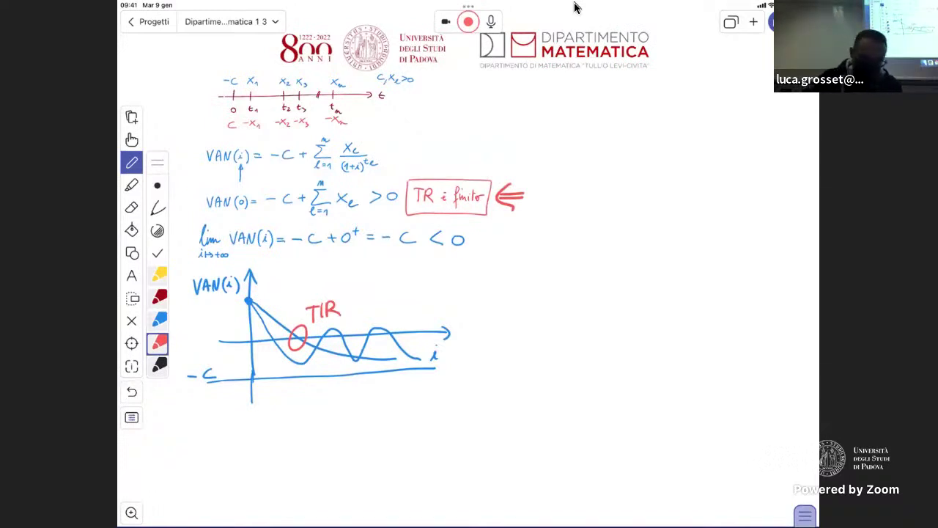
- Trace the steadily decreasing VAN(i) curve in yellow and frame the cash-flow row from −C to x_n with a blue highlighter
{"action": "left_click", "coordinate": [159, 275]}
{"action": "mouse_move", "coordinate": [250, 301]}
{"action": "left_mouse_down"}
{"action": "mouse_move", "coordinate": [320, 349]}
{"action": "mouse_move", "coordinate": [396, 360]}
{"action": "left_mouse_up"}
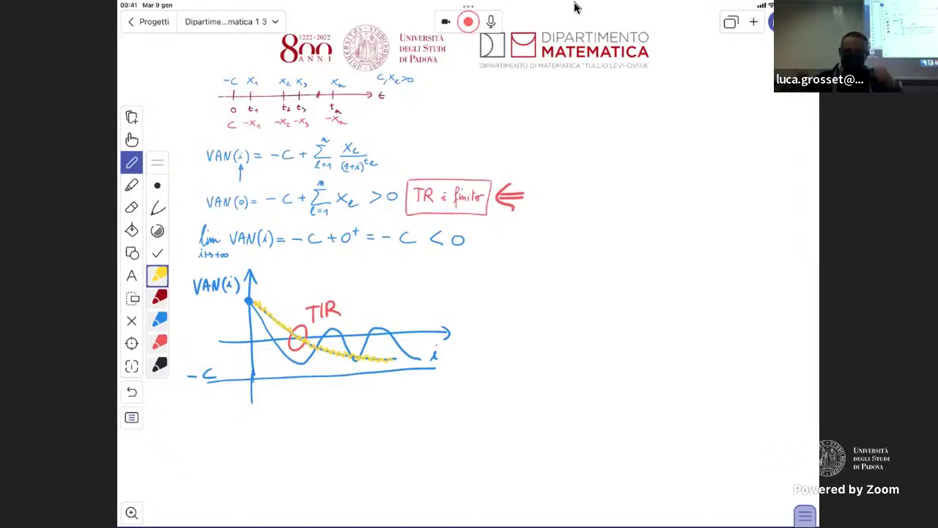
{"action": "left_click", "coordinate": [159, 319]}
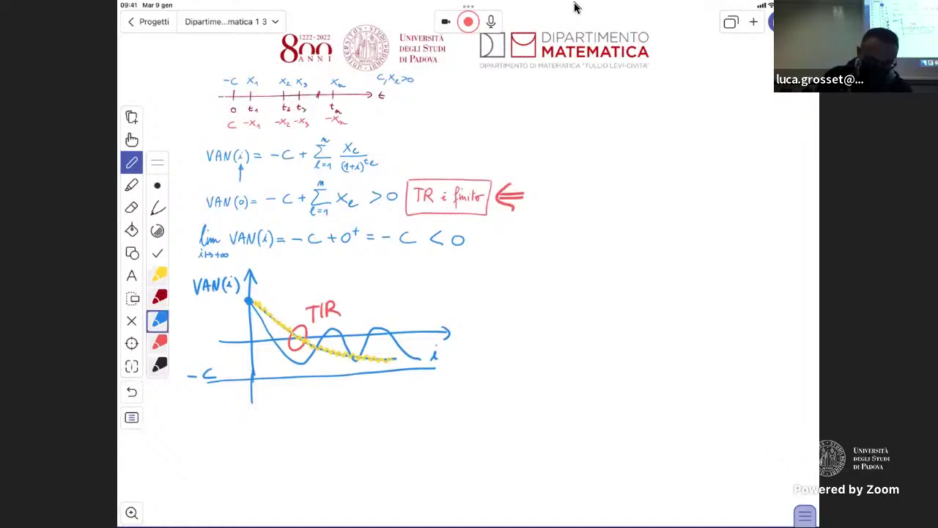
{"action": "left_click", "coordinate": [131, 184]}
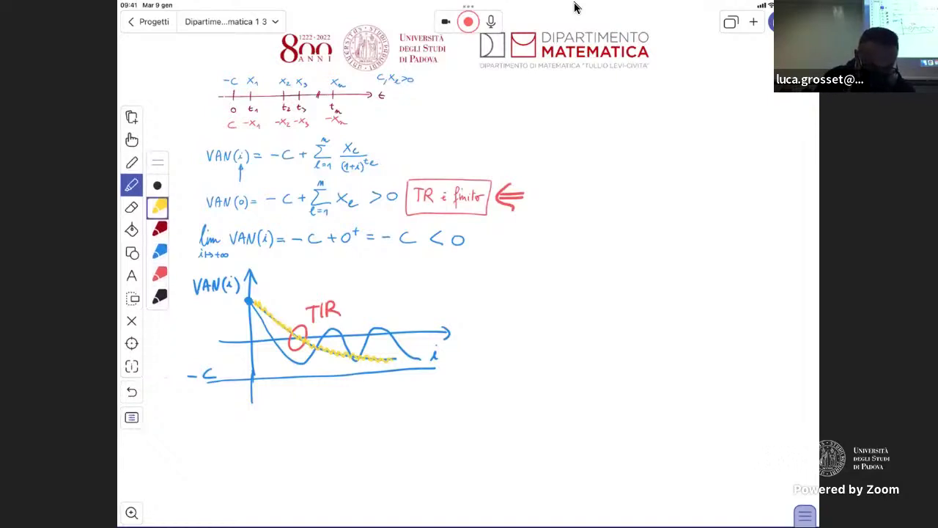
{"action": "mouse_move", "coordinate": [214, 93]}
{"action": "left_mouse_down"}
{"action": "mouse_move", "coordinate": [217, 71]}
{"action": "mouse_move", "coordinate": [405, 65]}
{"action": "mouse_move", "coordinate": [429, 89]}
{"action": "mouse_move", "coordinate": [217, 91]}
{"action": "left_mouse_up"}
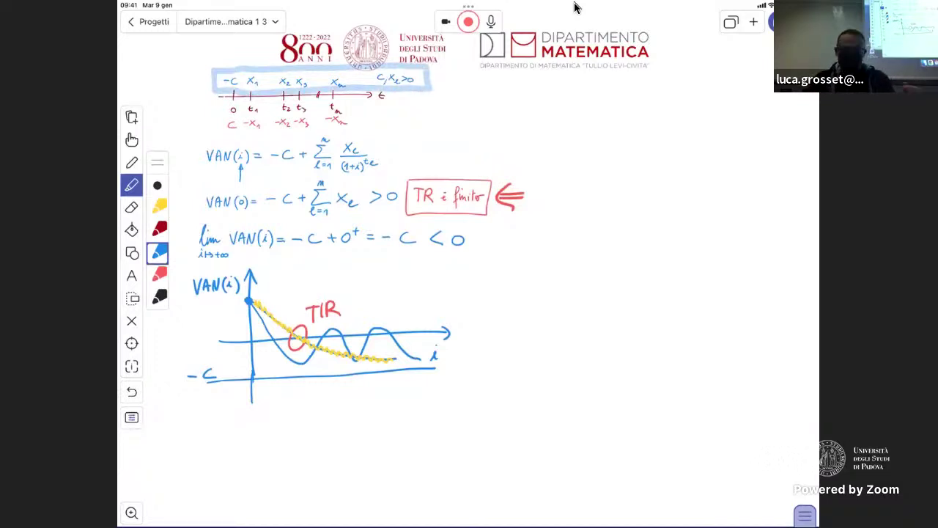
- Shade the area just beneath the red double arrow beside the "TR è finito" box with the red highlighter
{"action": "left_click", "coordinate": [159, 274]}
{"action": "left_click_drag", "start_coordinate": [477, 220], "coordinate": [536, 222]}
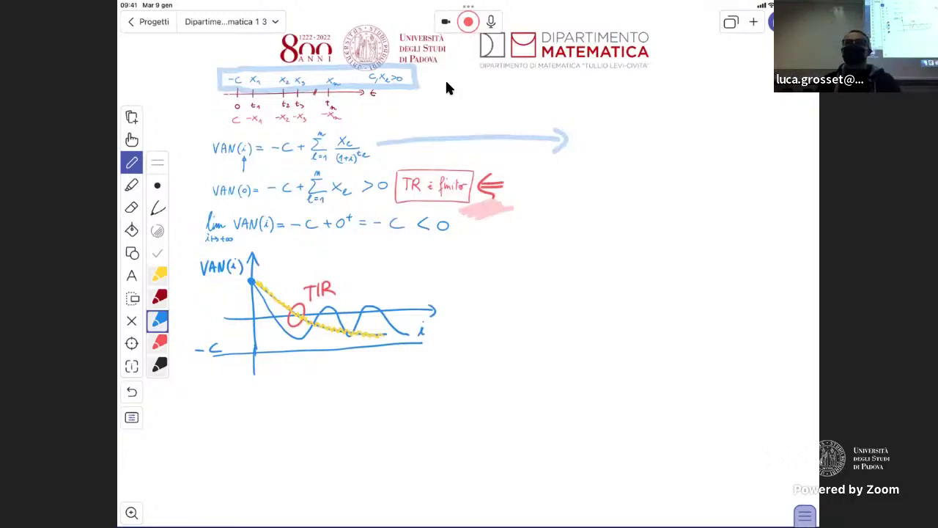
- Write d/di [VAN(i)] in blue ink beside the existing formulas, with a vertical equals sign beneath it
{"action": "mouse_move", "coordinate": [565, 179]}
{"action": "left_mouse_down"}
{"action": "mouse_move", "coordinate": [564, 189]}
{"action": "mouse_move", "coordinate": [579, 193]}
{"action": "left_mouse_up"}
{"action": "mouse_move", "coordinate": [561, 210]}
{"action": "left_mouse_down"}
{"action": "mouse_move", "coordinate": [552, 219]}
{"action": "mouse_move", "coordinate": [574, 220]}
{"action": "left_mouse_up"}
{"action": "mouse_move", "coordinate": [591, 163]}
{"action": "left_mouse_down"}
{"action": "mouse_move", "coordinate": [591, 219]}
{"action": "mouse_move", "coordinate": [603, 218]}
{"action": "left_mouse_up"}
{"action": "mouse_move", "coordinate": [589, 164]}
{"action": "left_mouse_down"}
{"action": "mouse_move", "coordinate": [622, 177]}
{"action": "mouse_move", "coordinate": [634, 200]}
{"action": "mouse_move", "coordinate": [657, 174]}
{"action": "mouse_move", "coordinate": [667, 207]}
{"action": "mouse_move", "coordinate": [682, 203]}
{"action": "left_mouse_up"}
{"action": "left_click_drag", "start_coordinate": [683, 164], "coordinate": [685, 216]}
{"action": "left_click_drag", "start_coordinate": [613, 239], "coordinate": [614, 250]}
{"action": "left_click_drag", "start_coordinate": [619, 239], "coordinate": [618, 250]}
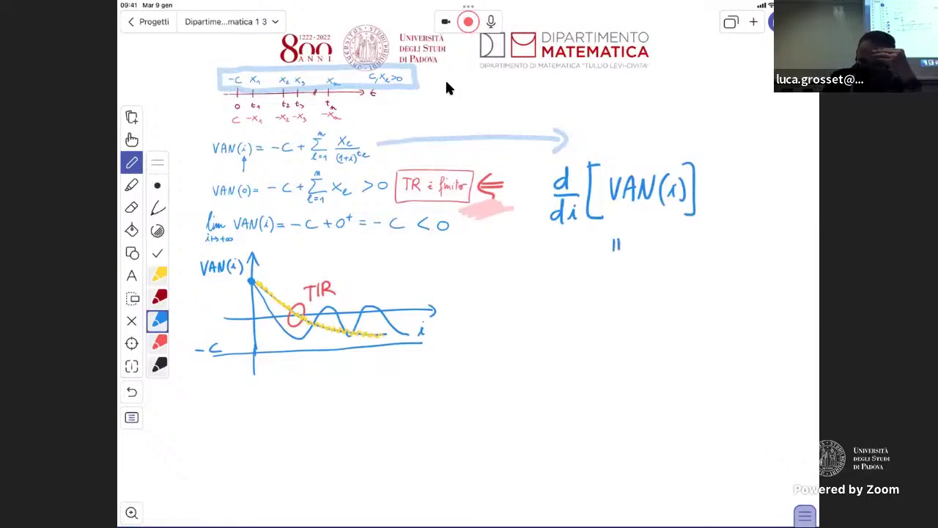
- Write the first derivative term d/di[−C] followed by a plus sign beneath the vertical equals sign
{"action": "left_click_drag", "start_coordinate": [537, 285], "coordinate": [542, 298]}
{"action": "mouse_move", "coordinate": [525, 301]}
{"action": "left_mouse_down"}
{"action": "mouse_move", "coordinate": [547, 301]}
{"action": "mouse_move", "coordinate": [529, 329]}
{"action": "left_mouse_up"}
{"action": "left_click", "coordinate": [132, 392]}
{"action": "left_click_drag", "start_coordinate": [537, 309], "coordinate": [544, 328]}
{"action": "mouse_move", "coordinate": [557, 278]}
{"action": "left_mouse_down"}
{"action": "mouse_move", "coordinate": [556, 329]}
{"action": "mouse_move", "coordinate": [569, 334]}
{"action": "left_mouse_up"}
{"action": "mouse_move", "coordinate": [557, 283]}
{"action": "left_mouse_down"}
{"action": "mouse_move", "coordinate": [569, 282]}
{"action": "mouse_move", "coordinate": [574, 304]}
{"action": "mouse_move", "coordinate": [608, 328]}
{"action": "mouse_move", "coordinate": [640, 300]}
{"action": "left_mouse_up"}
{"action": "mouse_move", "coordinate": [631, 295]}
{"action": "left_mouse_down"}
{"action": "mouse_move", "coordinate": [631, 310]}
{"action": "mouse_move", "coordinate": [664, 298]}
{"action": "left_mouse_up"}
- Complete the row with the second derivative term d/di[Σ x_l (1+i)^t_l], summing from l=1 to n
{"action": "mouse_move", "coordinate": [667, 281]}
{"action": "left_mouse_down"}
{"action": "mouse_move", "coordinate": [675, 303]}
{"action": "mouse_move", "coordinate": [650, 329]}
{"action": "mouse_move", "coordinate": [675, 330]}
{"action": "left_mouse_up"}
{"action": "mouse_move", "coordinate": [689, 279]}
{"action": "left_mouse_down"}
{"action": "mouse_move", "coordinate": [702, 327]}
{"action": "mouse_move", "coordinate": [691, 277]}
{"action": "mouse_move", "coordinate": [736, 279]}
{"action": "mouse_move", "coordinate": [743, 308]}
{"action": "mouse_move", "coordinate": [717, 329]}
{"action": "left_mouse_up"}
{"action": "left_click_drag", "start_coordinate": [723, 320], "coordinate": [742, 330]}
{"action": "left_click_drag", "start_coordinate": [726, 270], "coordinate": [767, 288]}
{"action": "mouse_move", "coordinate": [761, 299]}
{"action": "left_mouse_down"}
{"action": "mouse_move", "coordinate": [781, 277]}
{"action": "mouse_move", "coordinate": [777, 299]}
{"action": "left_mouse_up"}
{"action": "left_click_drag", "start_coordinate": [782, 293], "coordinate": [787, 300]}
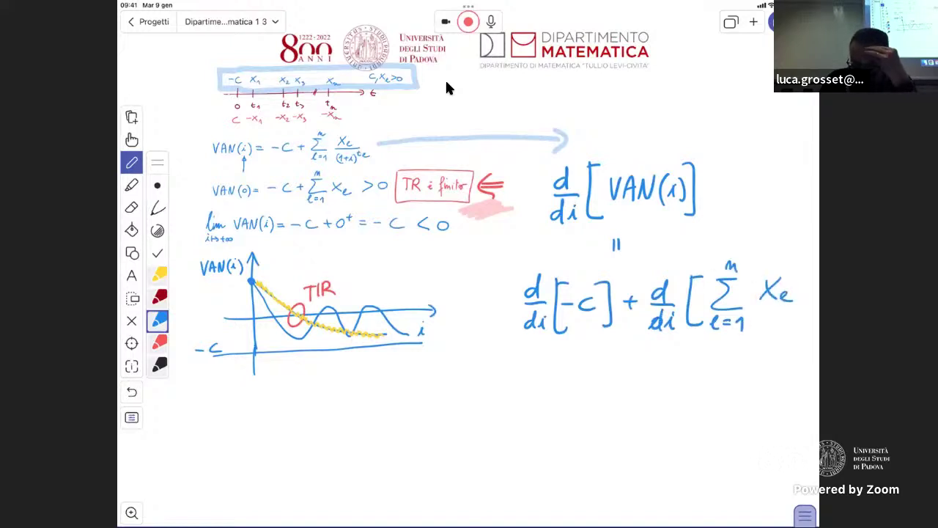
{"action": "scroll", "coordinate": [449, 88], "scroll_direction": "down", "scroll_amount": 2}
{"action": "scroll", "coordinate": [448, 88], "scroll_direction": "down", "scroll_amount": 1}
{"action": "mouse_move", "coordinate": [664, 253]}
{"action": "left_mouse_down"}
{"action": "mouse_move", "coordinate": [660, 282]}
{"action": "mouse_move", "coordinate": [670, 274]}
{"action": "left_mouse_up"}
{"action": "left_click_drag", "start_coordinate": [673, 268], "coordinate": [686, 268]}
{"action": "left_click_drag", "start_coordinate": [680, 263], "coordinate": [698, 284]}
{"action": "mouse_move", "coordinate": [710, 234]}
{"action": "left_mouse_down"}
{"action": "mouse_move", "coordinate": [705, 253]}
{"action": "mouse_move", "coordinate": [711, 240]}
{"action": "left_mouse_up"}
{"action": "left_click_drag", "start_coordinate": [720, 250], "coordinate": [725, 296]}
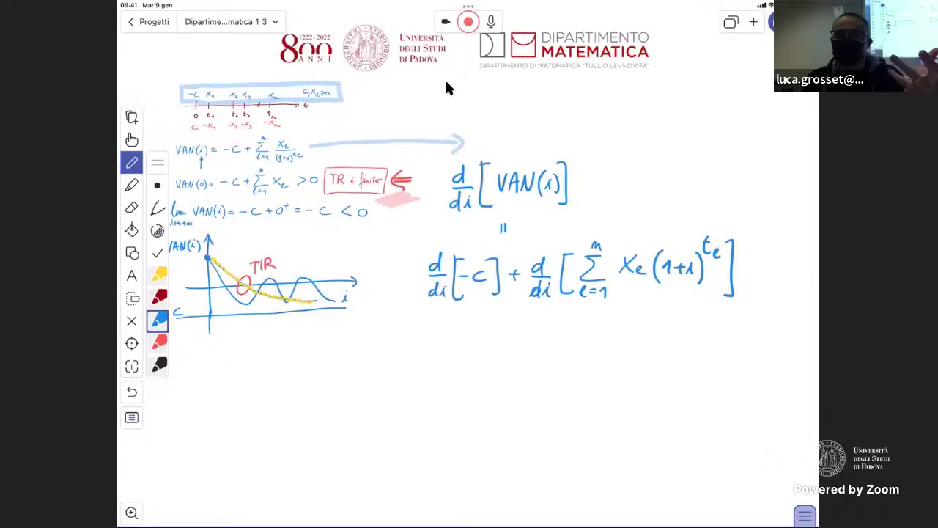
- Start the differentiated expression beneath the derivative row with 0 + Σ x_l, summing from l=1 to n
{"action": "left_click_drag", "start_coordinate": [481, 339], "coordinate": [516, 346]}
{"action": "left_click_drag", "start_coordinate": [509, 339], "coordinate": [511, 359]}
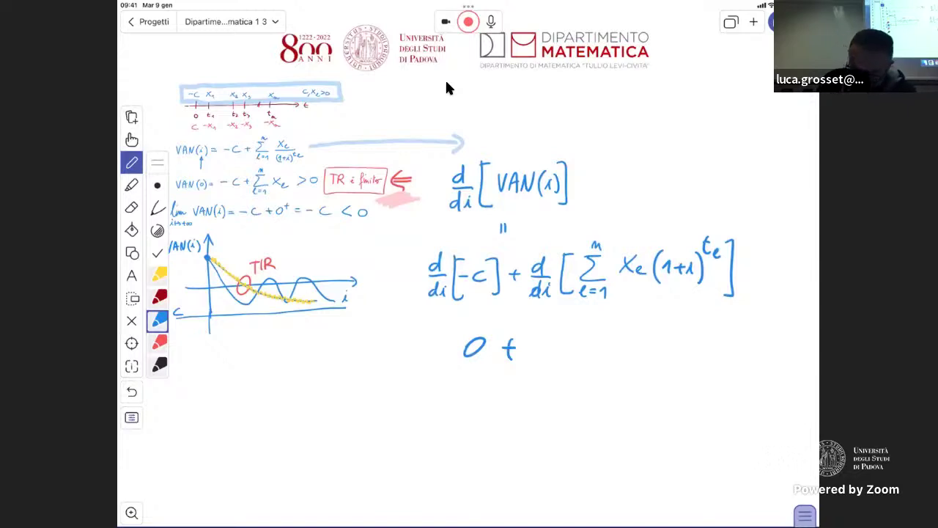
{"action": "mouse_move", "coordinate": [563, 328]}
{"action": "left_mouse_down"}
{"action": "mouse_move", "coordinate": [553, 344]}
{"action": "mouse_move", "coordinate": [570, 359]}
{"action": "mouse_move", "coordinate": [547, 380]}
{"action": "mouse_move", "coordinate": [557, 371]}
{"action": "left_mouse_up"}
{"action": "left_click_drag", "start_coordinate": [549, 376], "coordinate": [565, 380]}
{"action": "mouse_move", "coordinate": [548, 323]}
{"action": "left_mouse_down"}
{"action": "mouse_move", "coordinate": [554, 316]}
{"action": "mouse_move", "coordinate": [606, 356]}
{"action": "left_mouse_up"}
{"action": "mouse_move", "coordinate": [604, 337]}
{"action": "left_mouse_down"}
{"action": "mouse_move", "coordinate": [591, 356]}
{"action": "mouse_move", "coordinate": [621, 356]}
{"action": "left_mouse_up"}
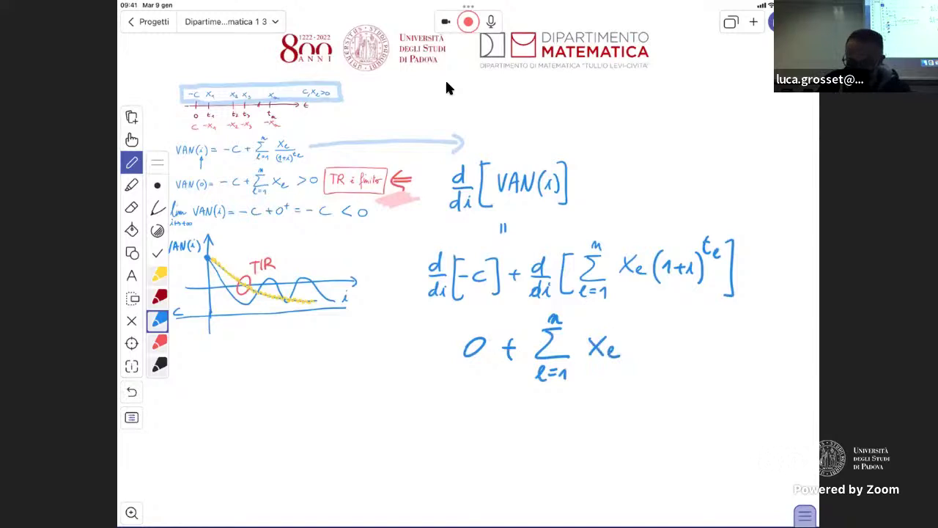
- Extend the sum with · t_l (1+i) and its exponent, and change the exponent in the row above to −t_l
{"action": "mouse_move", "coordinate": [635, 333]}
{"action": "left_mouse_down"}
{"action": "mouse_move", "coordinate": [635, 354]}
{"action": "mouse_move", "coordinate": [644, 352]}
{"action": "left_mouse_up"}
{"action": "mouse_move", "coordinate": [630, 341]}
{"action": "left_mouse_down"}
{"action": "mouse_move", "coordinate": [644, 339]}
{"action": "mouse_move", "coordinate": [656, 360]}
{"action": "left_mouse_up"}
{"action": "mouse_move", "coordinate": [670, 327]}
{"action": "left_mouse_down"}
{"action": "mouse_move", "coordinate": [664, 359]}
{"action": "mouse_move", "coordinate": [692, 347]}
{"action": "left_mouse_up"}
{"action": "mouse_move", "coordinate": [699, 341]}
{"action": "left_mouse_down"}
{"action": "mouse_move", "coordinate": [720, 345]}
{"action": "mouse_move", "coordinate": [715, 357]}
{"action": "left_mouse_up"}
{"action": "left_click_drag", "start_coordinate": [690, 242], "coordinate": [698, 242]}
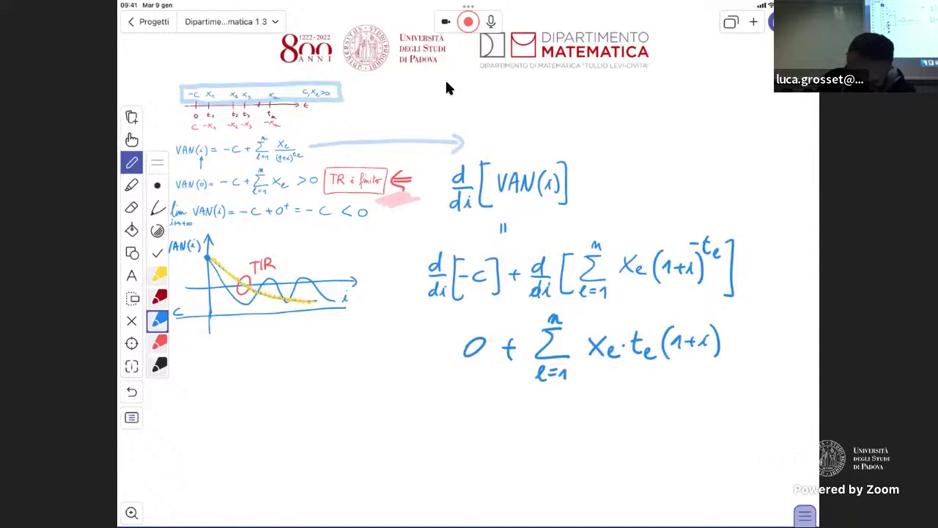
{"action": "left_click_drag", "start_coordinate": [573, 347], "coordinate": [583, 347]}
{"action": "mouse_move", "coordinate": [717, 320]}
{"action": "left_mouse_down"}
{"action": "mouse_move", "coordinate": [747, 326]}
{"action": "mouse_move", "coordinate": [757, 316]}
{"action": "mouse_move", "coordinate": [769, 330]}
{"action": "left_mouse_up"}
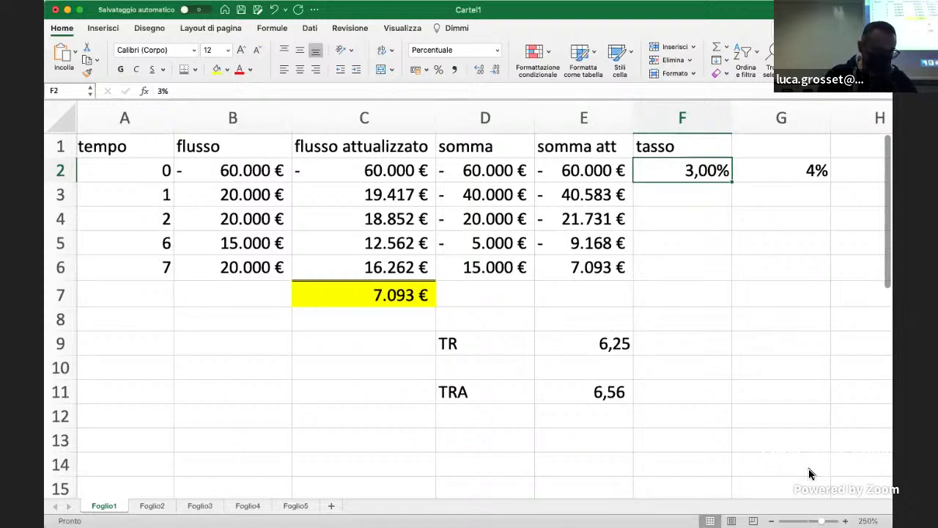
- Switch to the Excel workbook Cartel1 and insert a new blank worksheet after Foglio1
{"action": "left_click", "coordinate": [330, 508]}
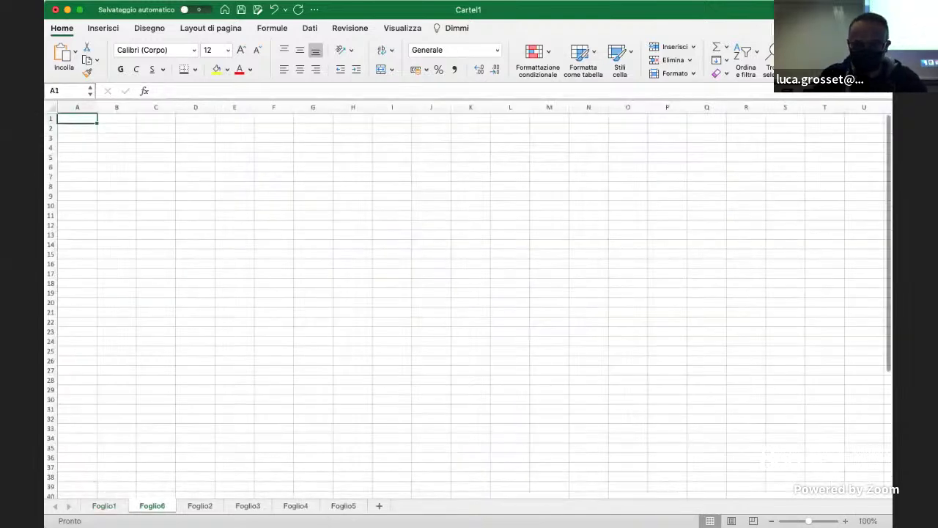
{"action": "scroll", "coordinate": [469, 299], "scroll_direction": "up", "scroll_amount": 6}
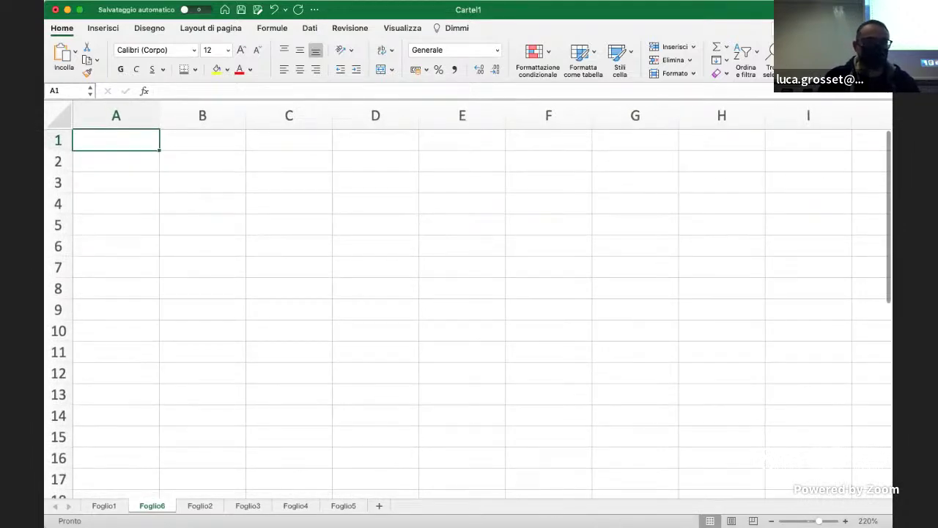
- Enter the column headers "tempo" in A1 and "flusso" in B1
{"action": "type", "text": "teampo"}
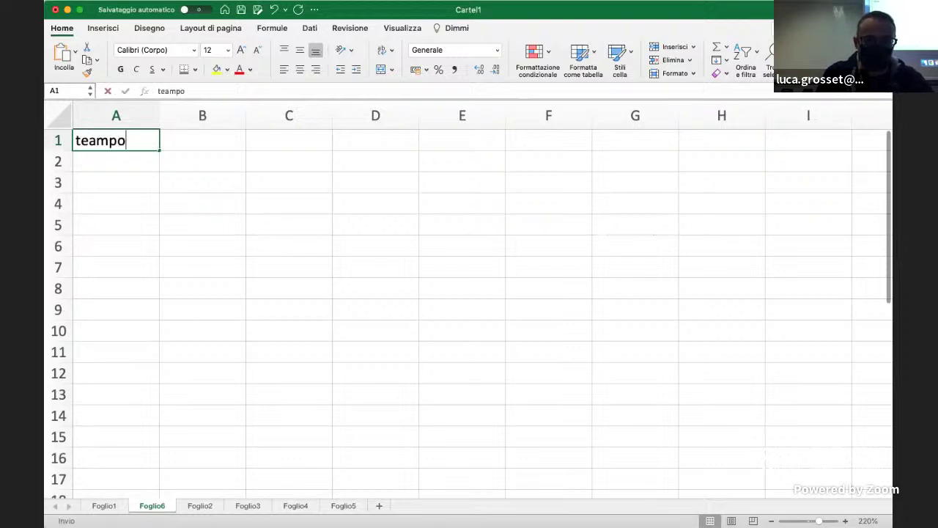
{"action": "key", "text": "BackSpace"}
{"action": "key", "text": "BackSpace"}
{"action": "key", "text": "BackSpace"}
{"action": "key", "text": "BackSpace"}
{"action": "type", "text": "mpo"}
{"action": "left_click", "coordinate": [202, 140]}
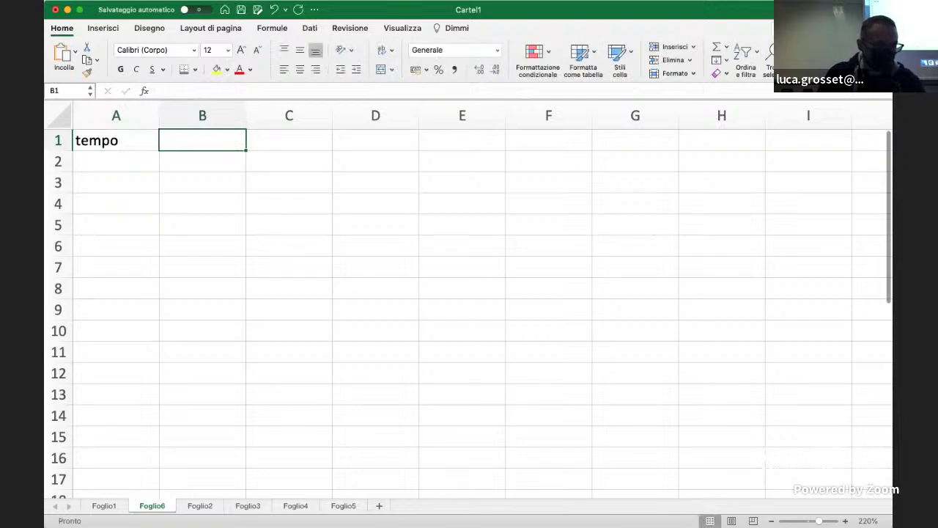
{"action": "type", "text": "flusso"}
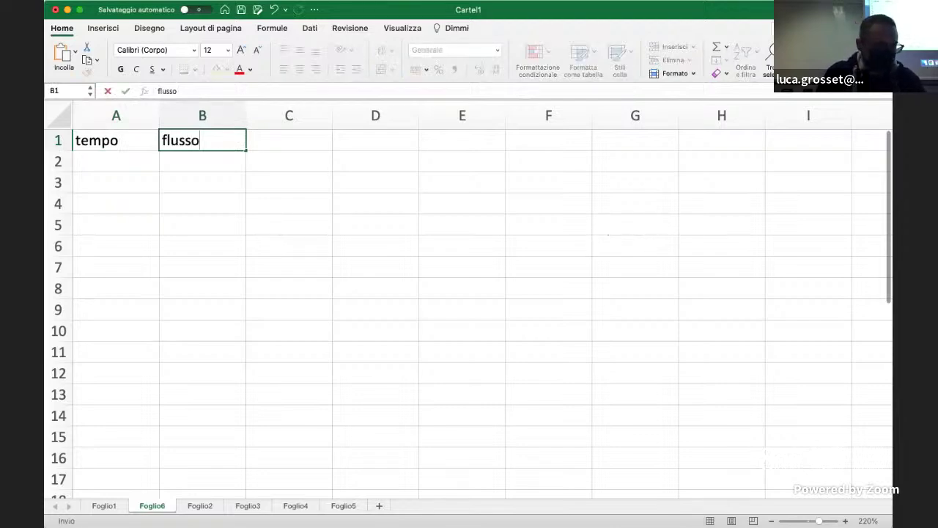
{"action": "key", "text": "Return"}
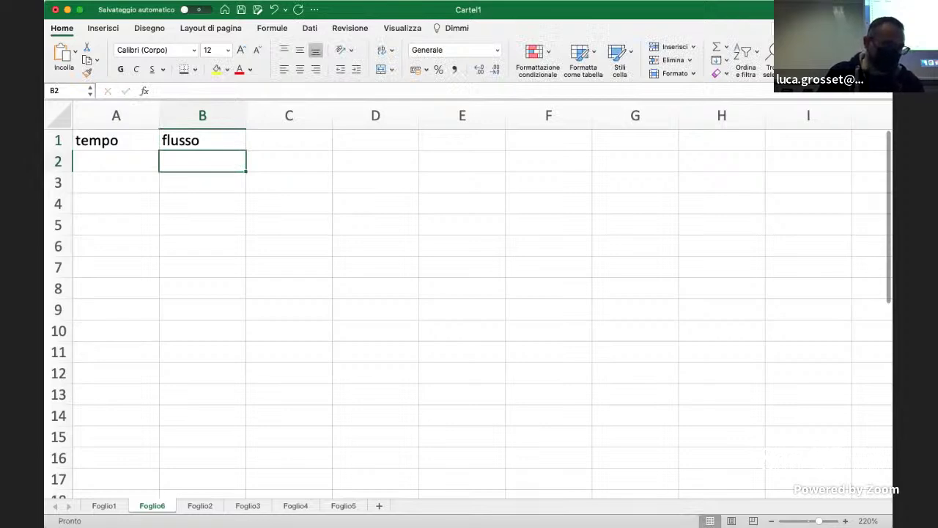
- Fill the tempo column from A2 to A6 with the values 0, 1, 2, 4 and 7
{"action": "left_click", "coordinate": [116, 161]}
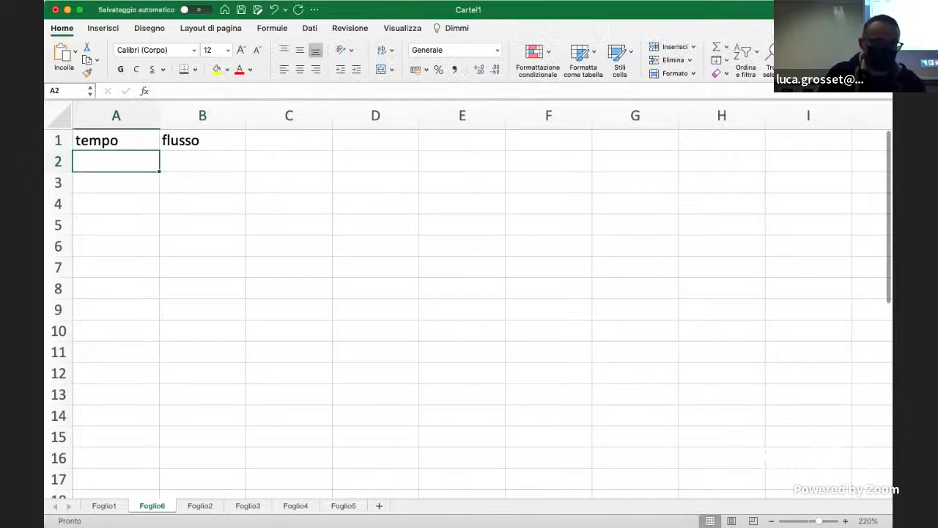
{"action": "type", "text": "0"}
{"action": "key", "text": "Return"}
{"action": "type", "text": "1"}
{"action": "key", "text": "Return"}
{"action": "type", "text": "2"}
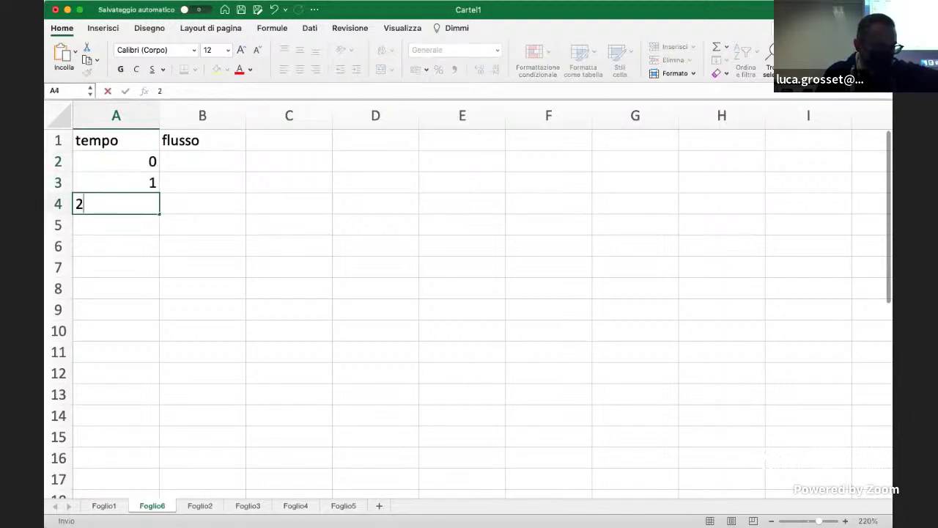
{"action": "key", "text": "Return"}
{"action": "type", "text": "4"}
{"action": "key", "text": "Return"}
{"action": "type", "text": "7"}
{"action": "key", "text": "Tab"}
- Fill the flusso column from B2 to B6 with -50000, 20000, 20000, 10000 and 5000
{"action": "key", "text": "Up"}
{"action": "key", "text": "Up"}
{"action": "key", "text": "Up"}
{"action": "key", "text": "Up"}
{"action": "type", "text": "-50000"}
{"action": "key", "text": "Return"}
{"action": "type", "text": "20000"}
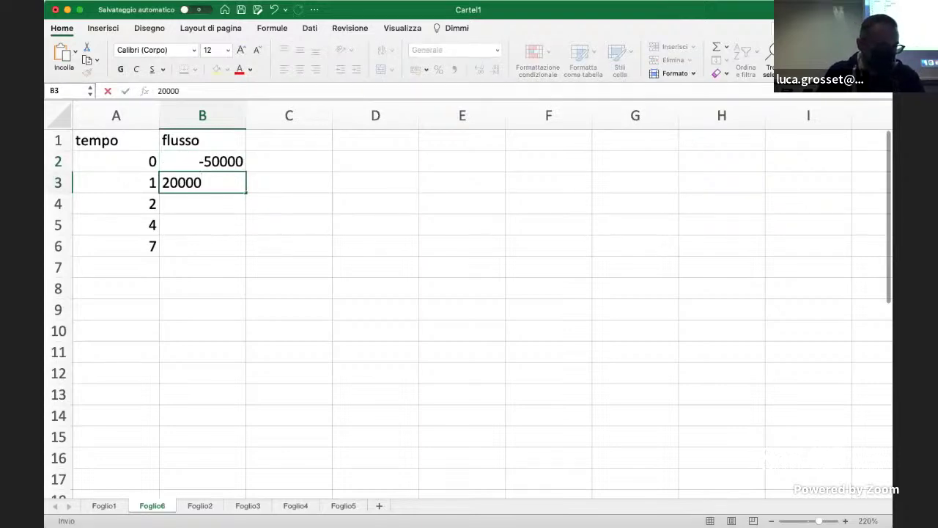
{"action": "key", "text": "Return"}
{"action": "type", "text": "2000"}
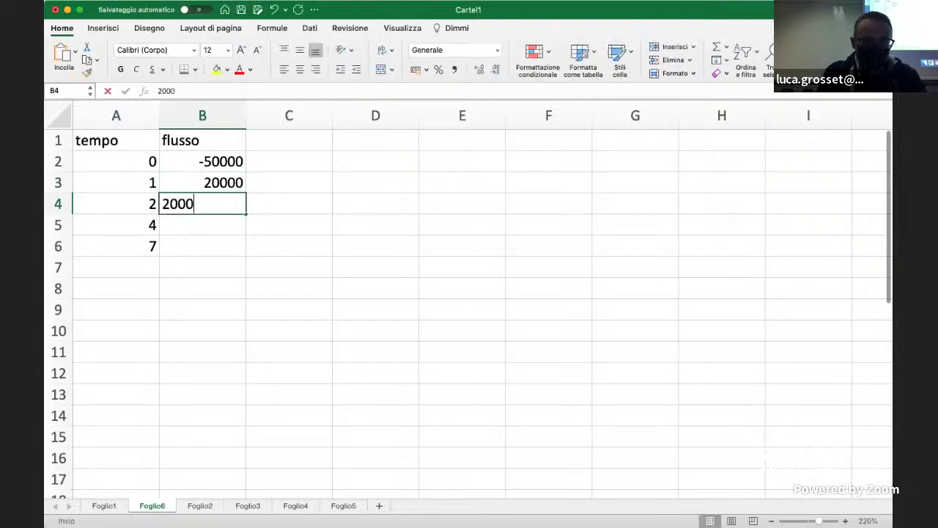
{"action": "type", "text": "0"}
{"action": "key", "text": "Return"}
{"action": "type", "text": "10000"}
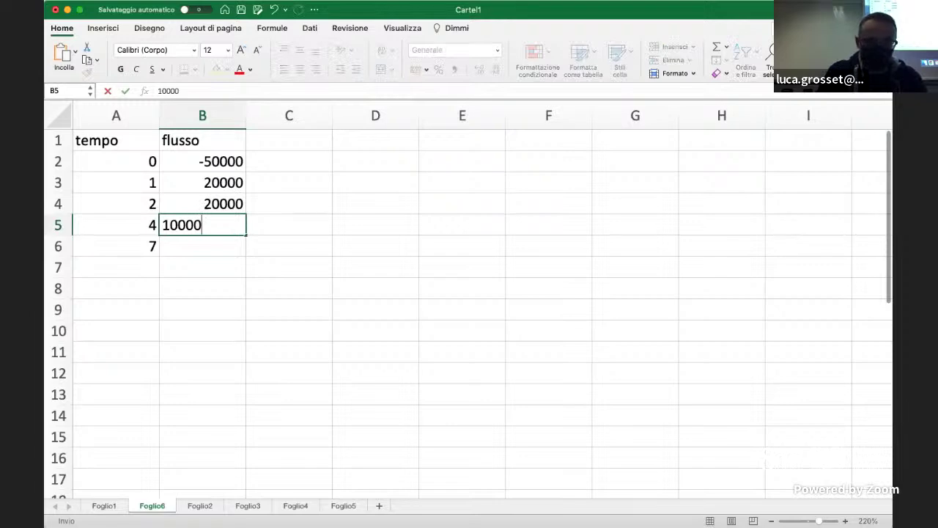
{"action": "key", "text": "Return"}
{"action": "type", "text": "5000"}
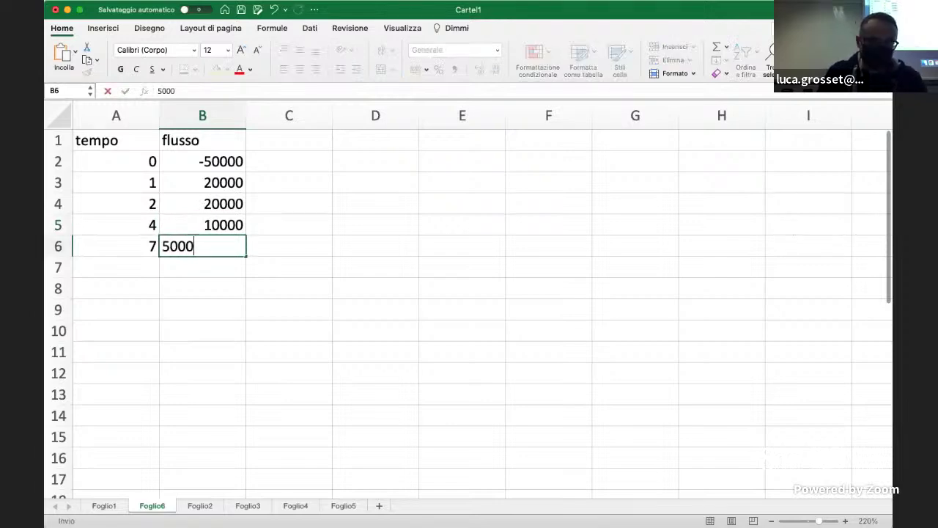
{"action": "key", "text": "Return"}
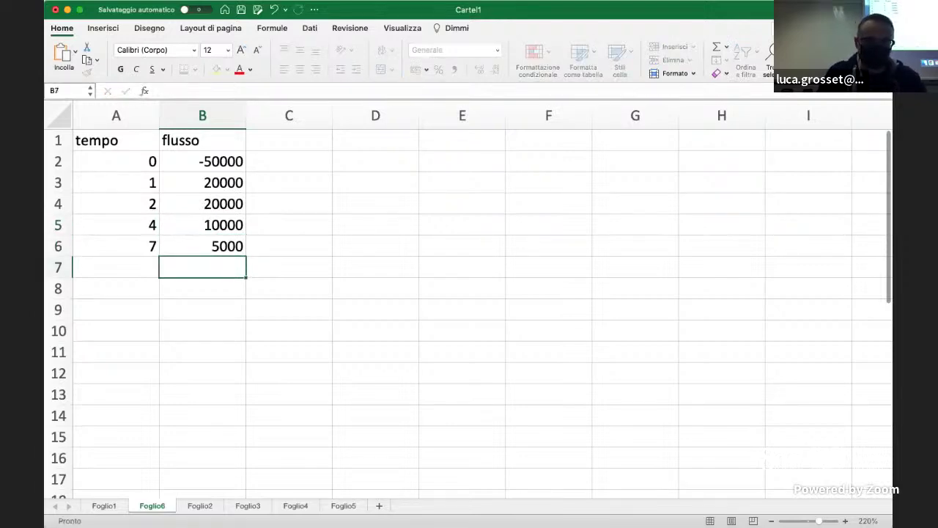
- Format the flusso values in B2:B6 as euro accounting amounts without decimal places
{"action": "left_click_drag", "start_coordinate": [209, 161], "coordinate": [208, 243]}
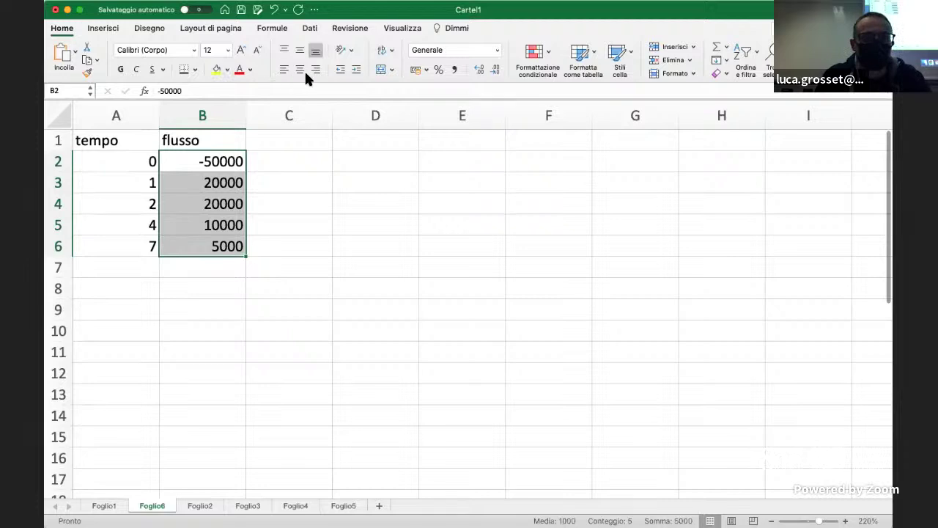
{"action": "left_click", "coordinate": [415, 69]}
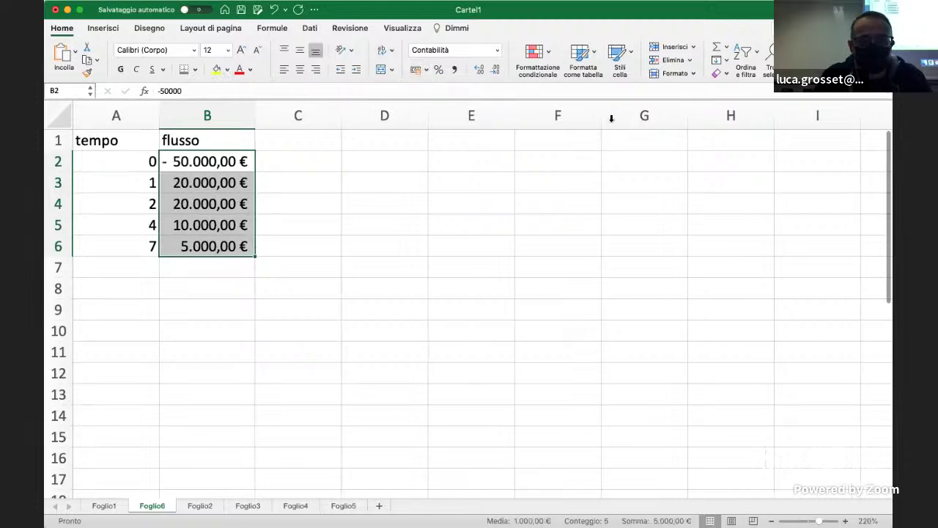
{"action": "left_click", "coordinate": [495, 70]}
{"action": "left_click", "coordinate": [495, 69]}
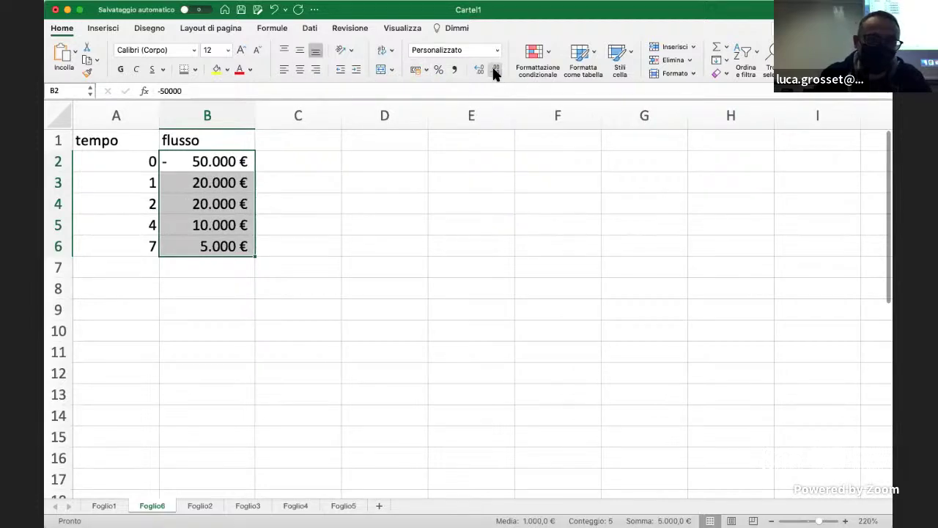
{"action": "left_click", "coordinate": [472, 246]}
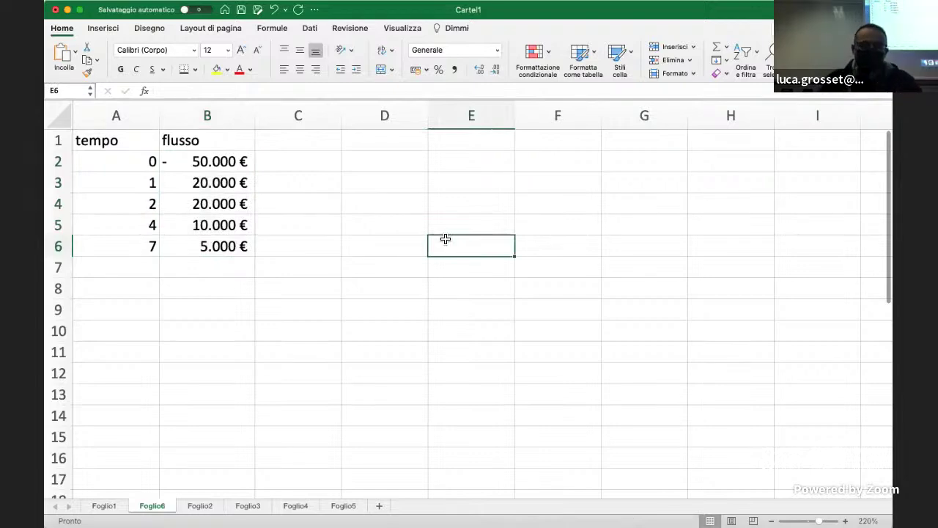
{"action": "left_click", "coordinate": [286, 144]}
{"action": "type", "text": "attualizz"}
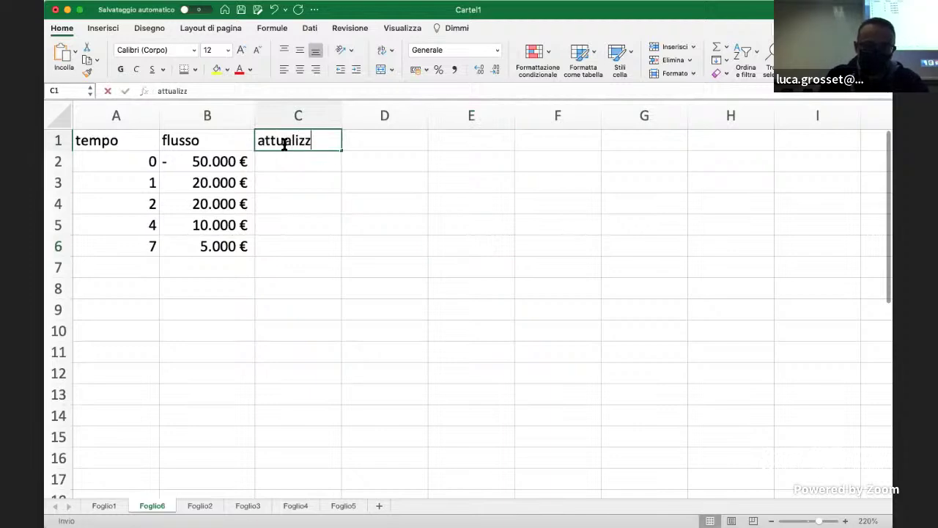
{"action": "type", "text": "o"}
{"action": "key", "text": "Tab"}
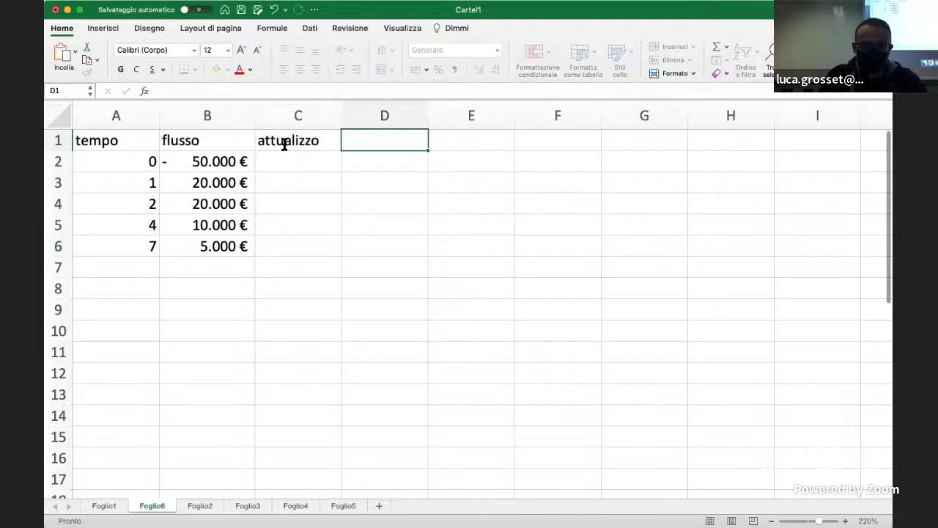
- Enter the headers "flusso attual" in C1 and "tasso" in D1, and widen column C slightly to fit its header
{"action": "left_click", "coordinate": [285, 144]}
{"action": "type", "text": "f"}
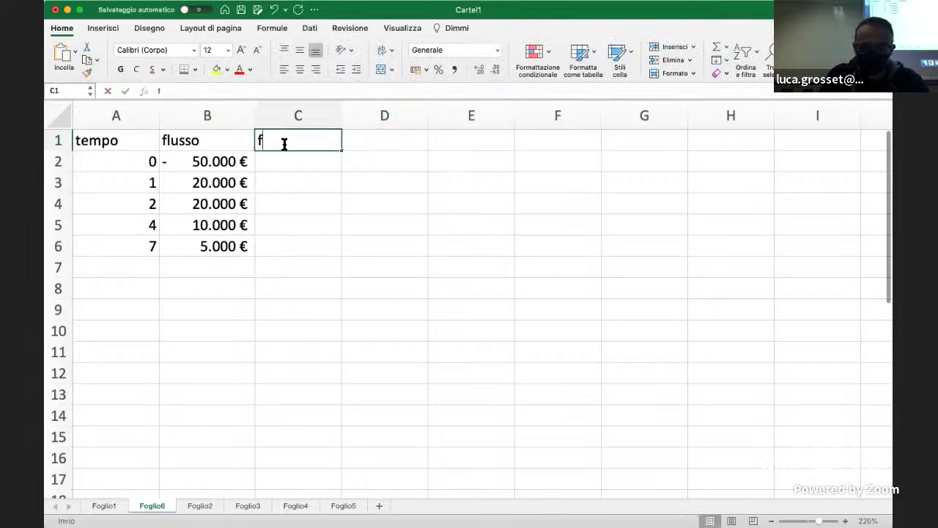
{"action": "type", "text": "lusso "}
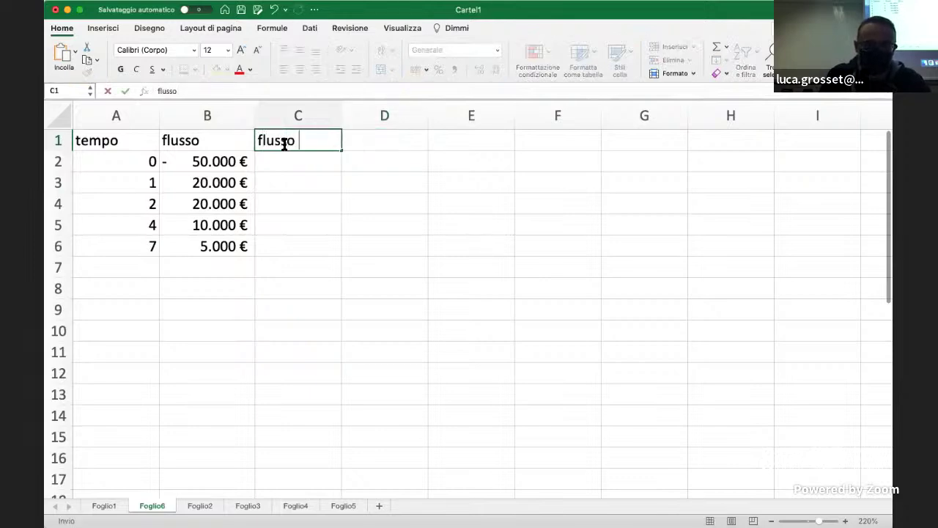
{"action": "type", "text": "attual"}
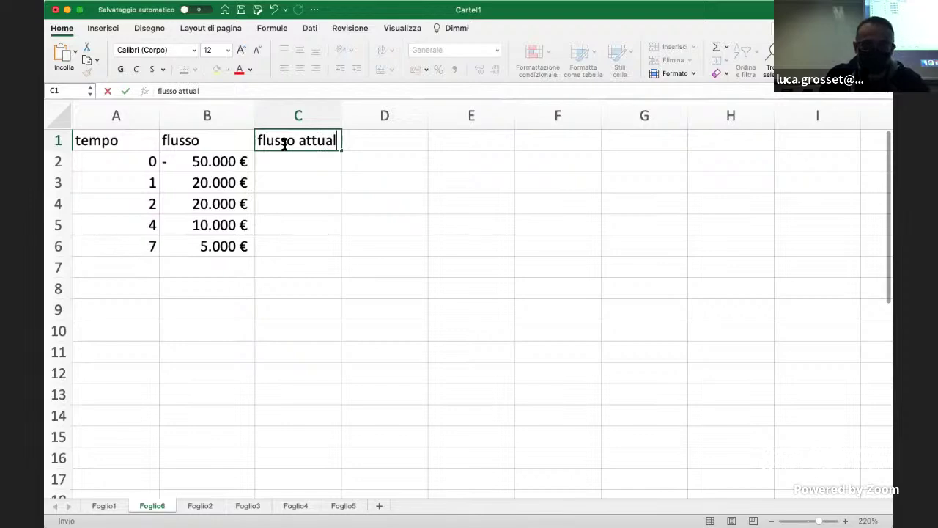
{"action": "key", "text": "Tab"}
{"action": "type", "text": "tasso"}
{"action": "key", "text": "Return"}
{"action": "key", "text": "Left"}
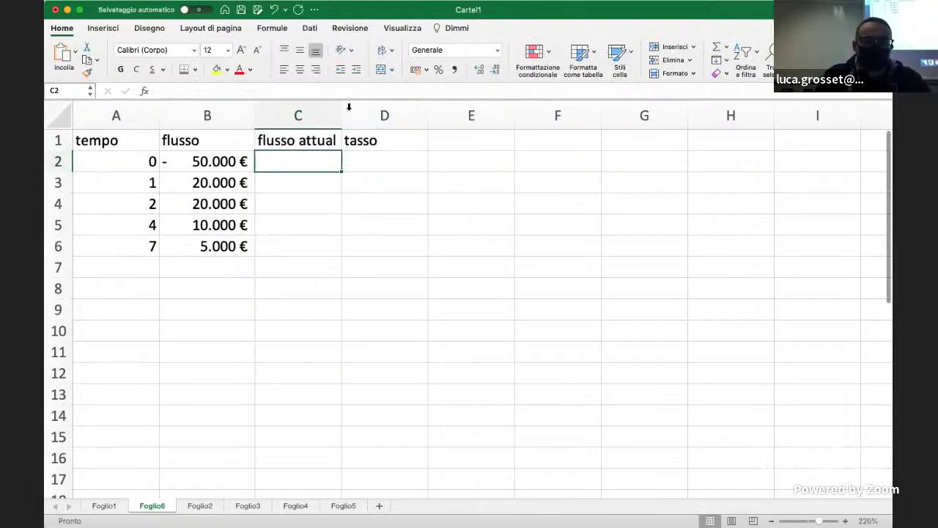
{"action": "left_click_drag", "start_coordinate": [346, 108], "coordinate": [358, 108]}
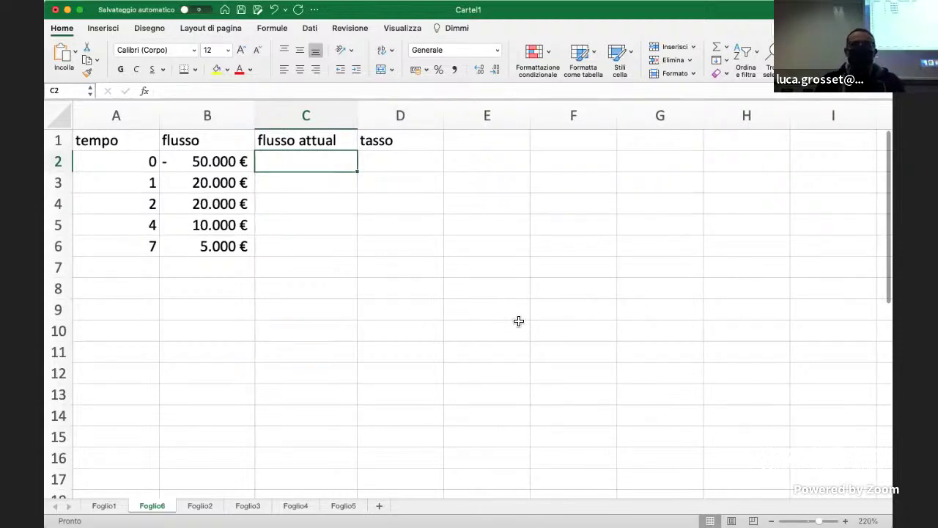
- Add a bottom border under the last flusso value in B6 and total the flows in B7 with =somma(B2:B6)
{"action": "left_click", "coordinate": [225, 242]}
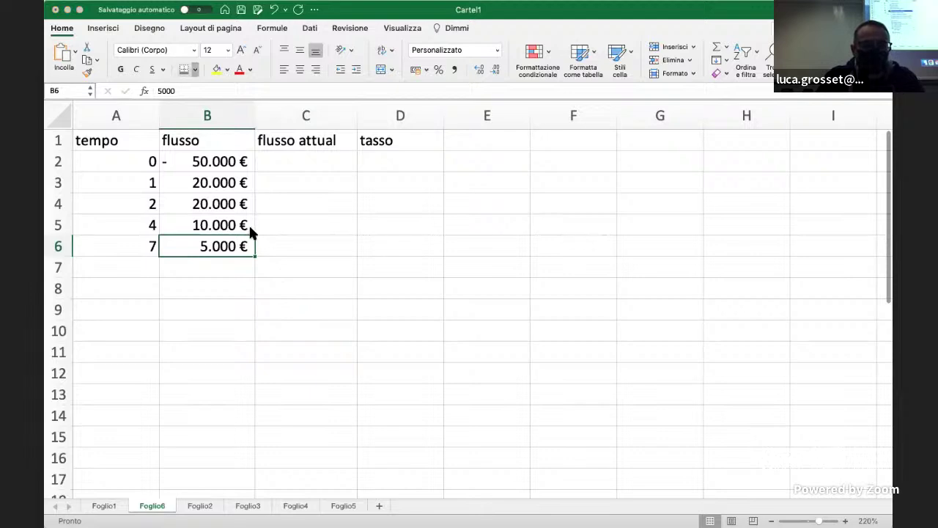
{"action": "left_click", "coordinate": [438, 313]}
{"action": "left_click", "coordinate": [227, 271]}
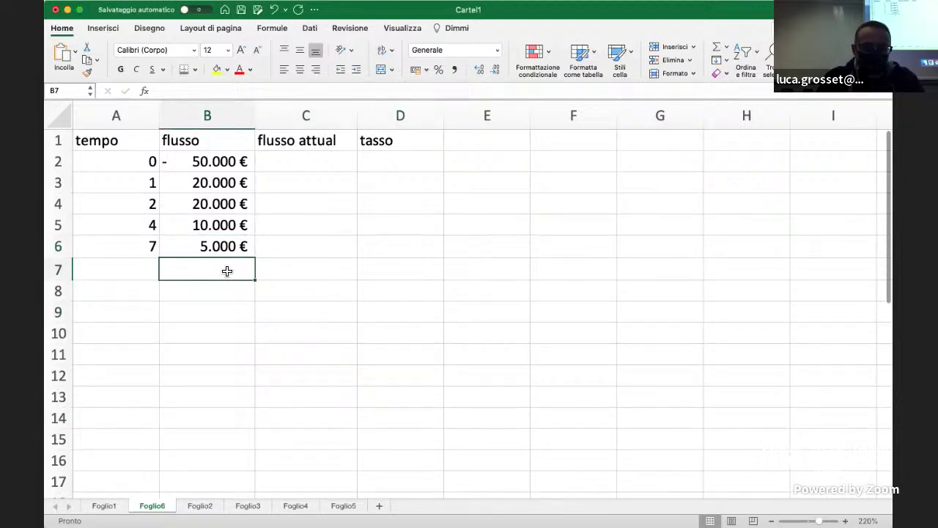
{"action": "type", "text": "=so"}
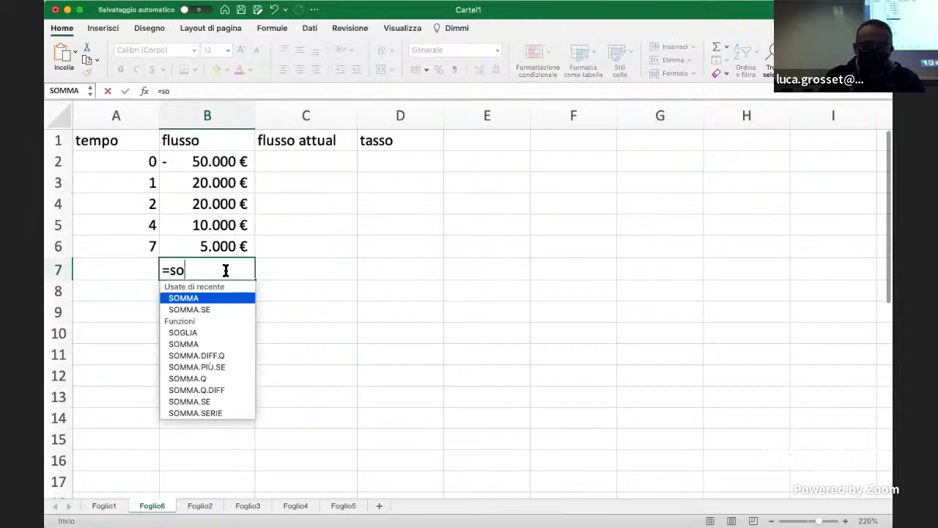
{"action": "type", "text": "mma("}
{"action": "left_click_drag", "start_coordinate": [218, 243], "coordinate": [203, 171]}
{"action": "type", "text": ")"}
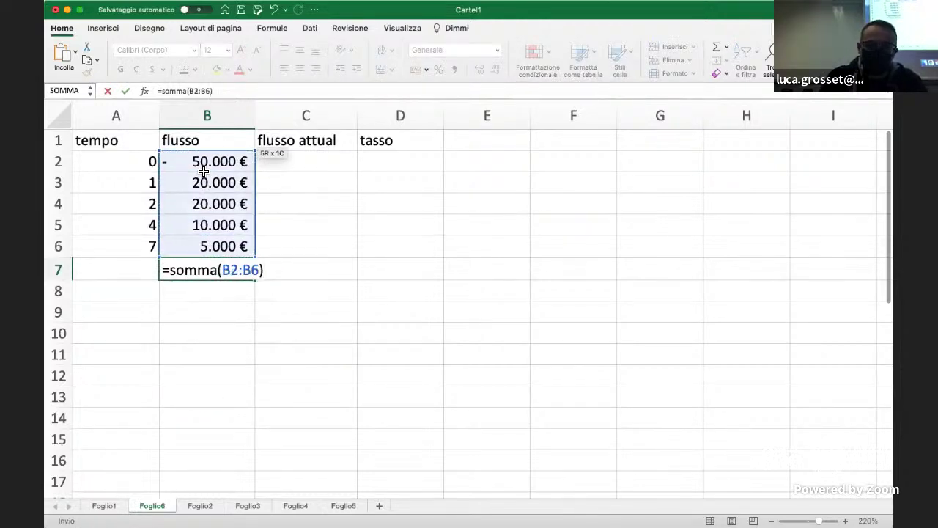
{"action": "key", "text": "Return"}
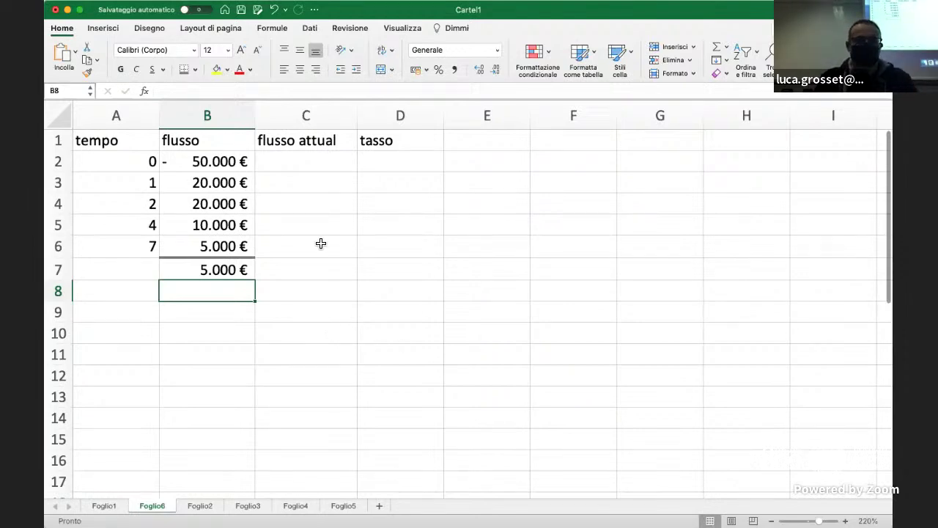
- Enter a rate of 4% in D2 under the tasso header
{"action": "left_click", "coordinate": [405, 169]}
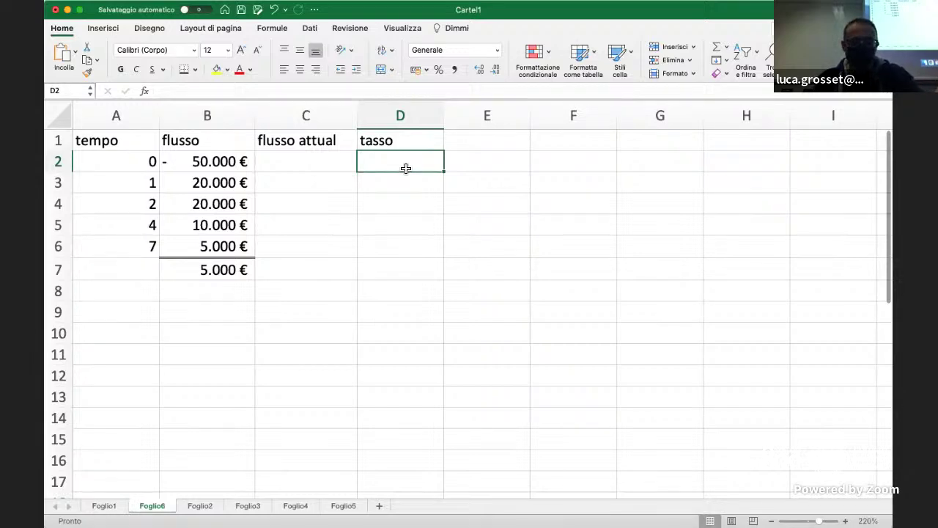
{"action": "type", "text": "4%"}
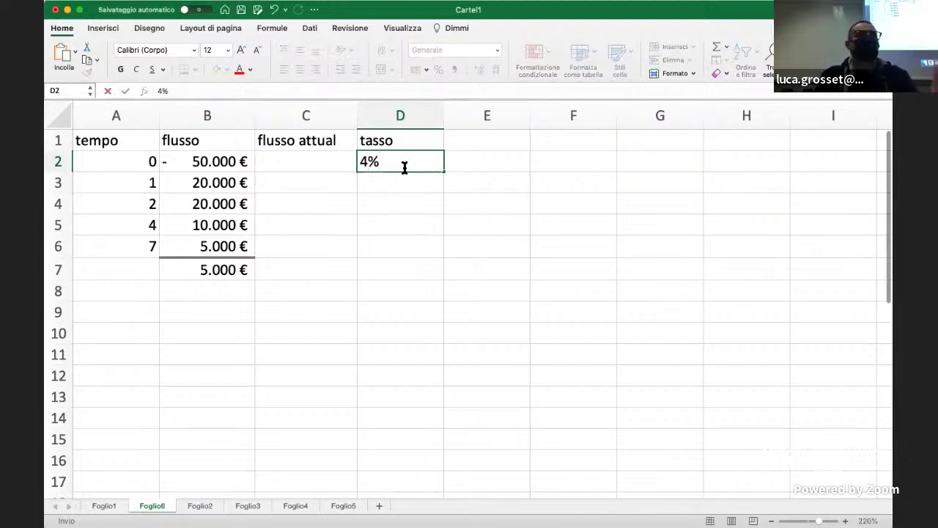
{"action": "key", "text": "Return"}
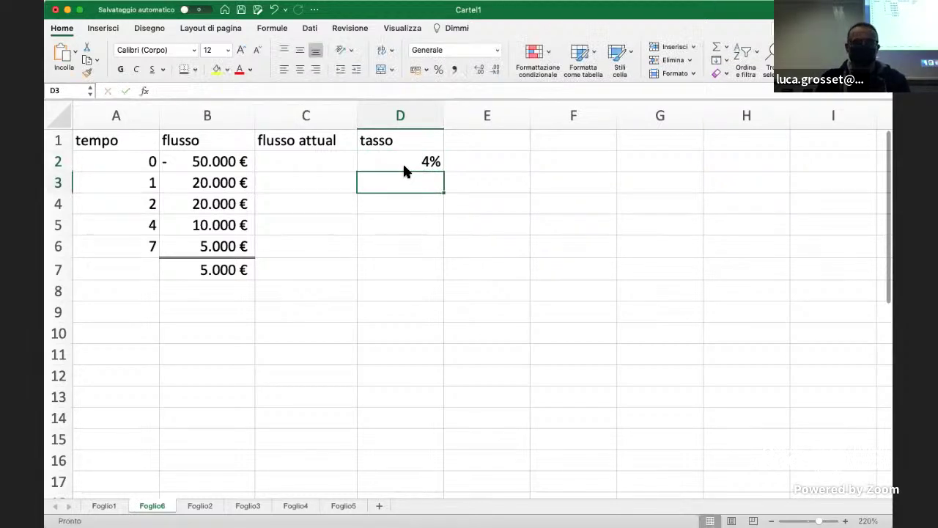
- Enter the discounting formula =B2/(1+$D$2)^A2 in C2, keeping the rate reference absolute
{"action": "key", "text": "Left"}
{"action": "key", "text": "Up"}
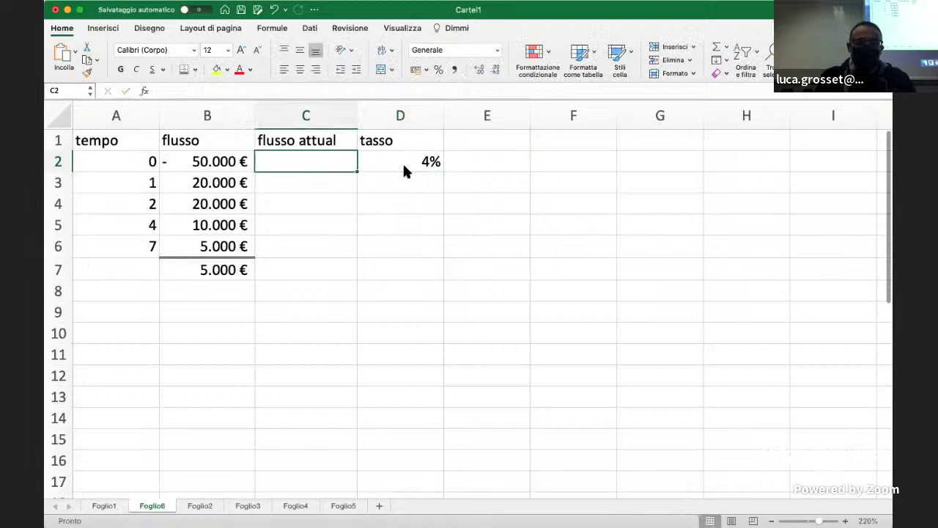
{"action": "type", "text": "="}
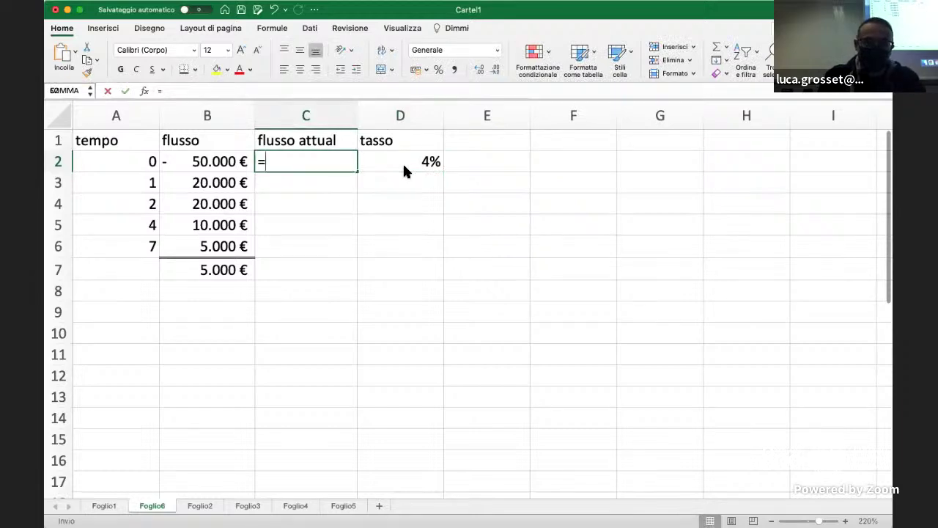
{"action": "left_click", "coordinate": [211, 162]}
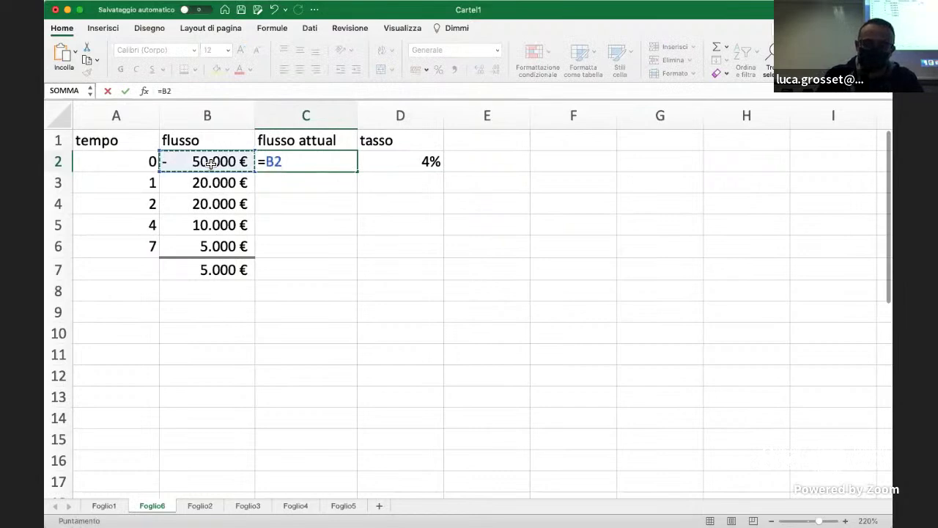
{"action": "type", "text": "/(1+"}
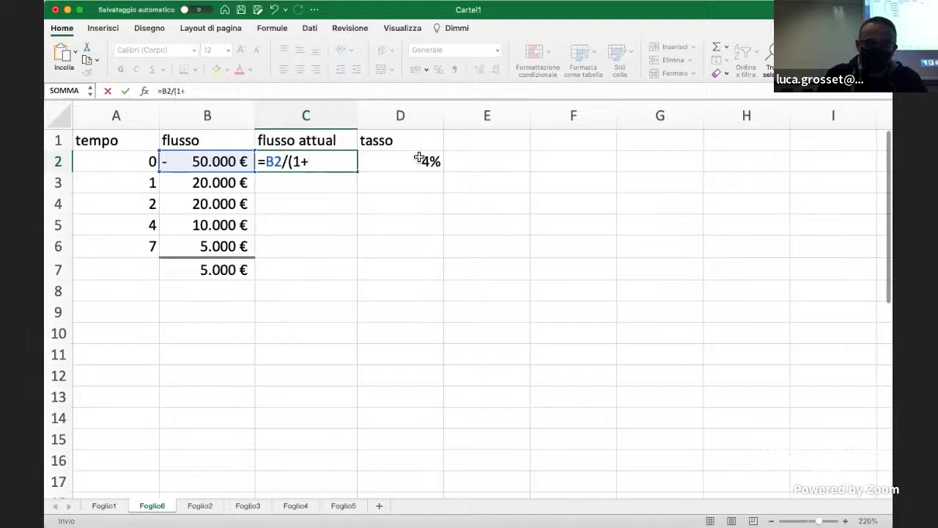
{"action": "left_click", "coordinate": [420, 158]}
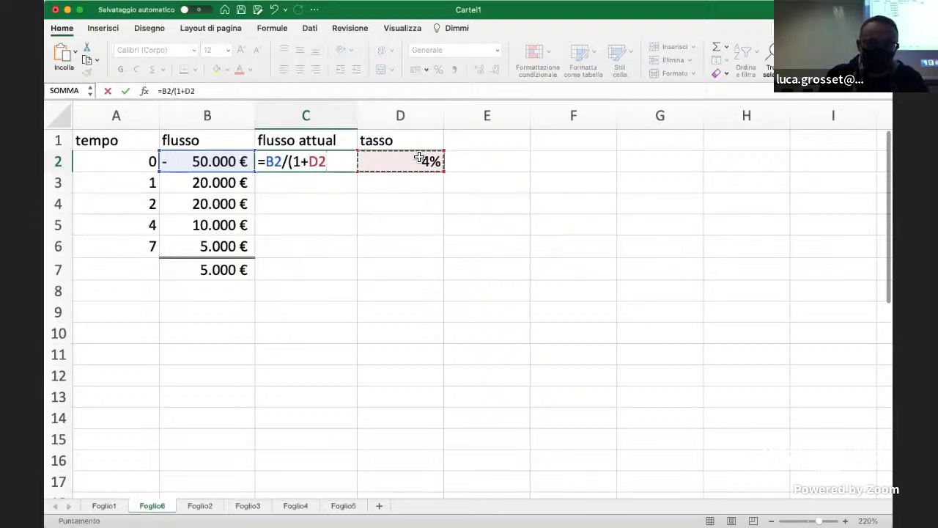
{"action": "key", "text": "super+t"}
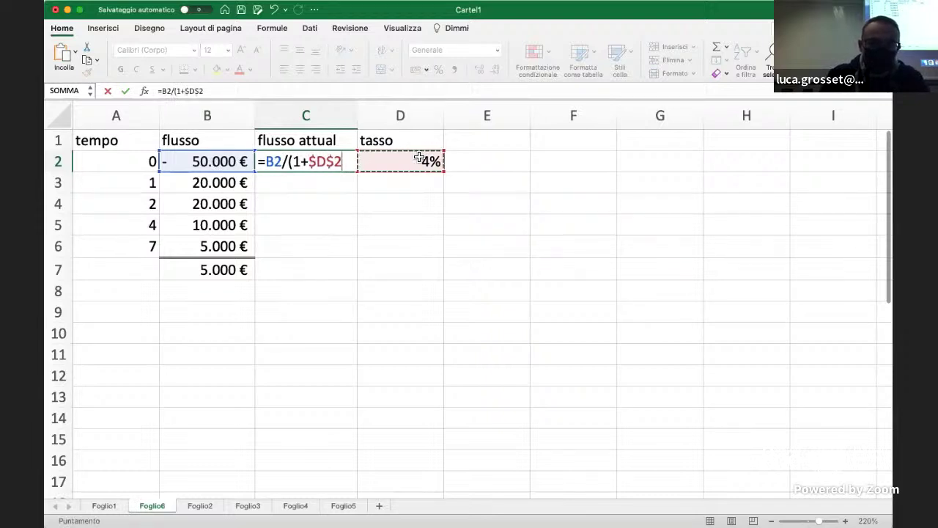
{"action": "type", "text": ")^"}
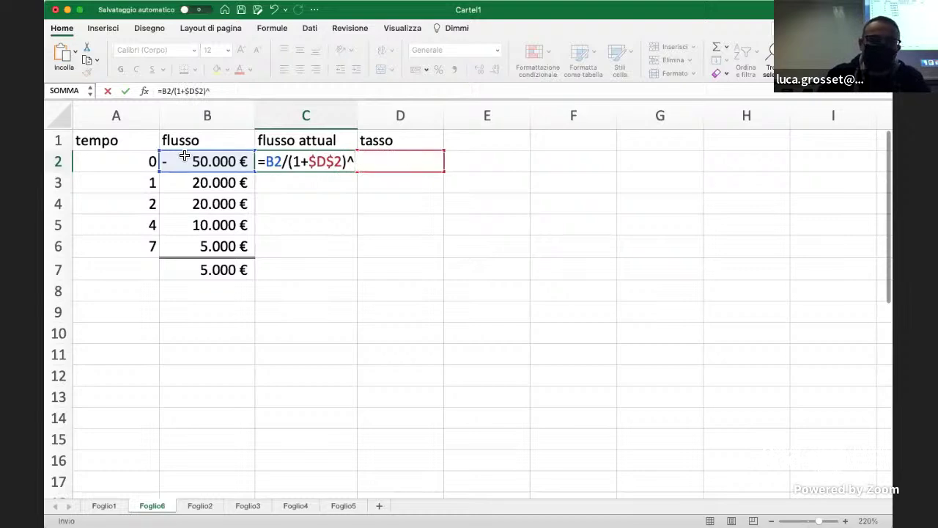
{"action": "left_click", "coordinate": [135, 166]}
{"action": "key", "text": "Return"}
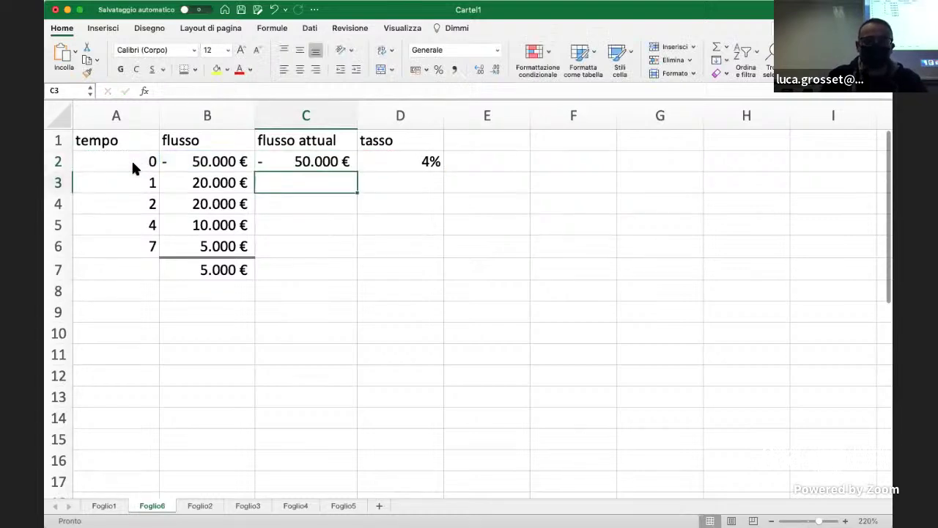
- Fill the discounting formula from C2 down to C6 to cover all the flows
{"action": "key", "text": "Up"}
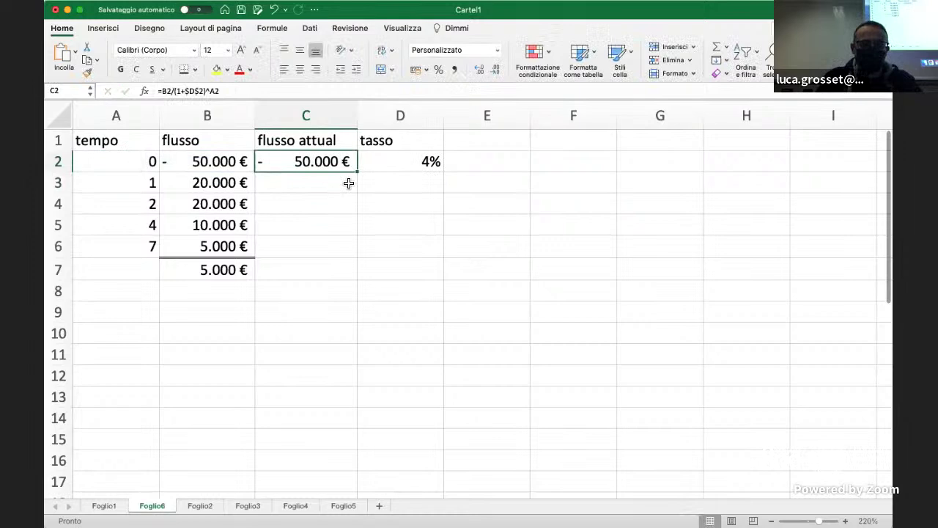
{"action": "left_click_drag", "start_coordinate": [359, 174], "coordinate": [353, 249]}
{"action": "left_click", "coordinate": [396, 292]}
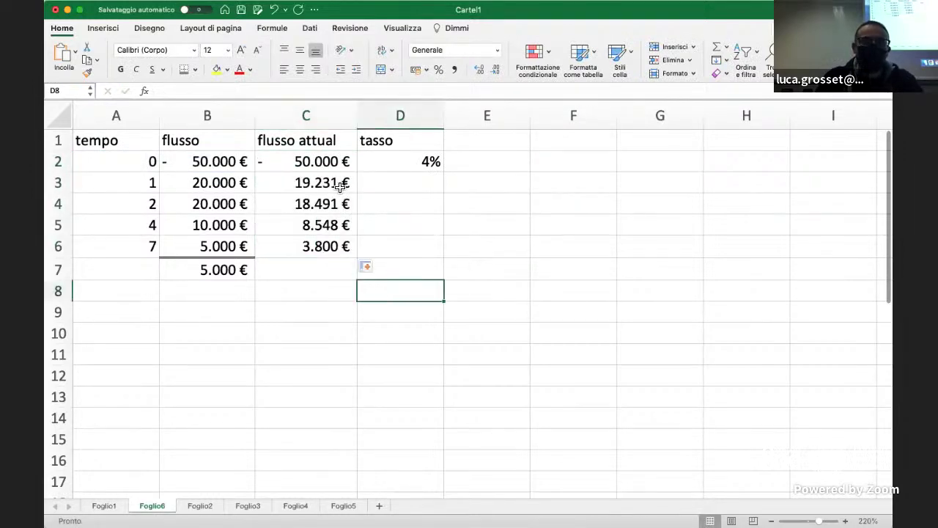
- Add a bottom border under the last discounted flow in C6 and total the discounted flows in C7 with =somma(C2:C6)
{"action": "left_click", "coordinate": [328, 247]}
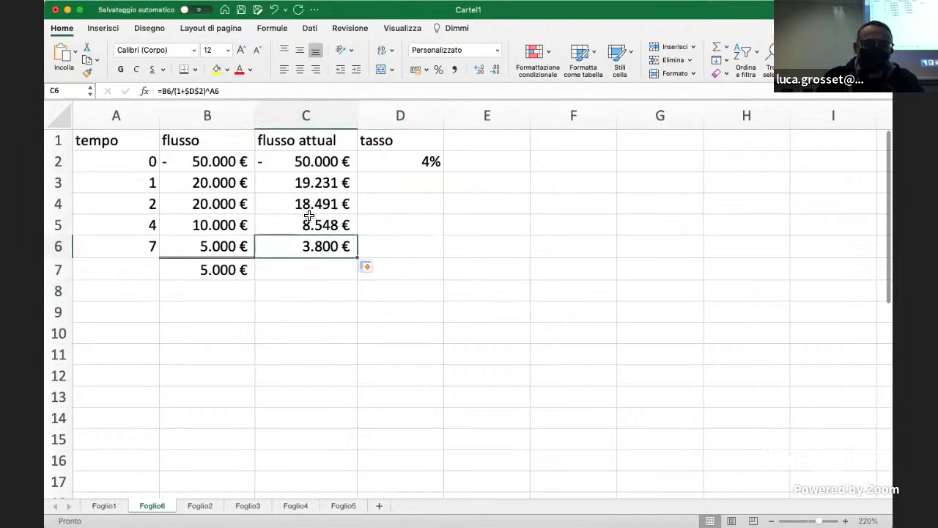
{"action": "left_click", "coordinate": [186, 71]}
{"action": "left_click", "coordinate": [315, 268]}
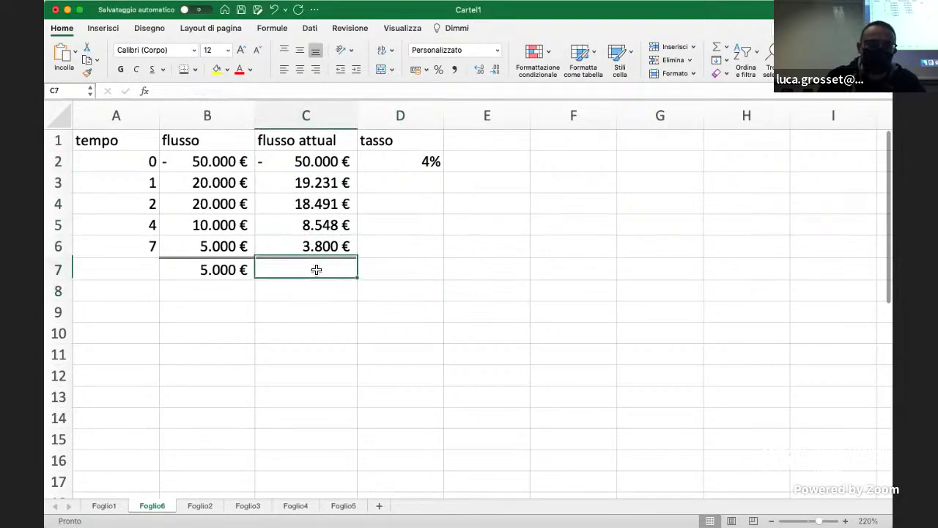
{"action": "left_click", "coordinate": [402, 376]}
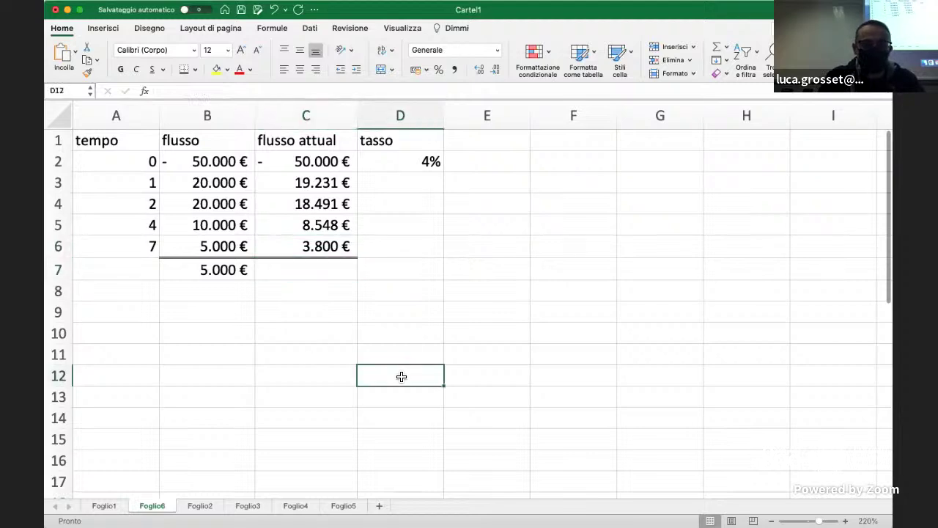
{"action": "left_click", "coordinate": [329, 272]}
{"action": "type", "text": "=somma("}
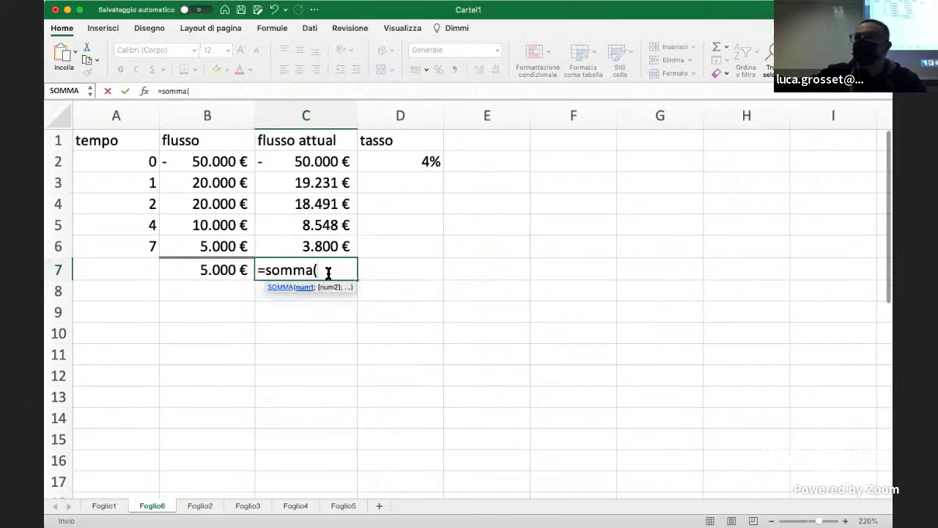
{"action": "left_click_drag", "start_coordinate": [323, 247], "coordinate": [314, 166]}
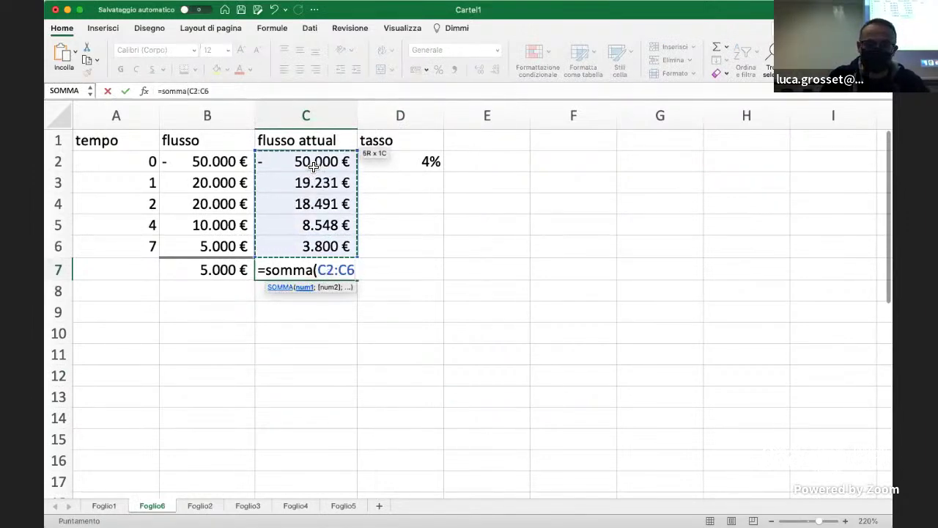
{"action": "type", "text": ")"}
{"action": "key", "text": "Return"}
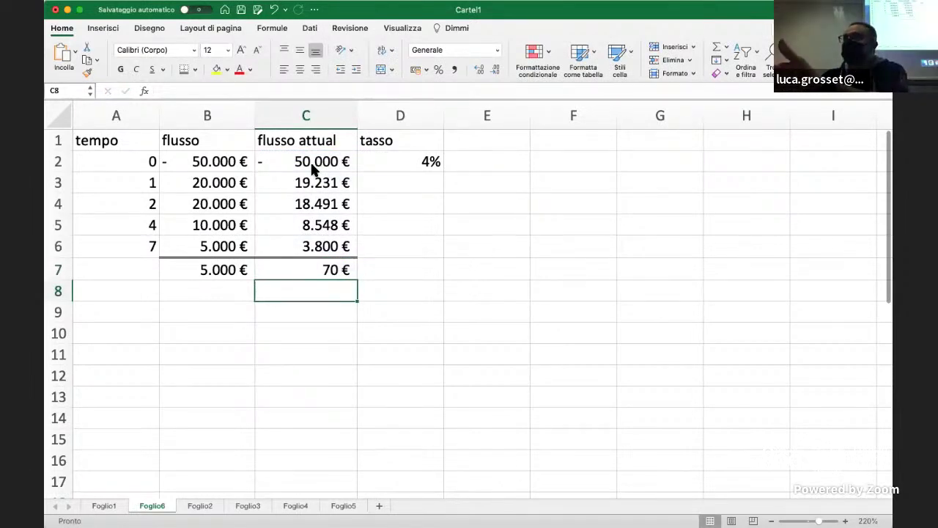
- Highlight the discounted total in C7 with a yellow fill
{"action": "key", "text": "Up"}
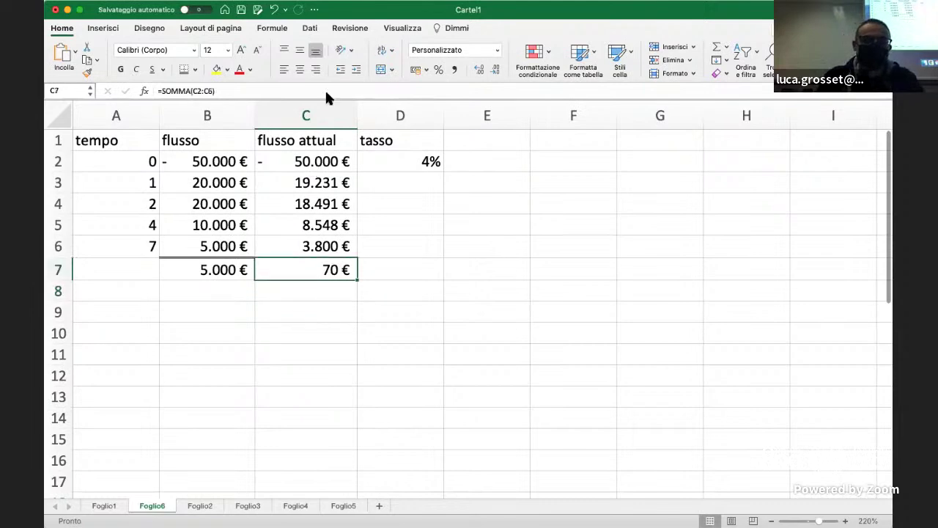
{"action": "left_click", "coordinate": [219, 70]}
{"action": "left_click", "coordinate": [426, 233]}
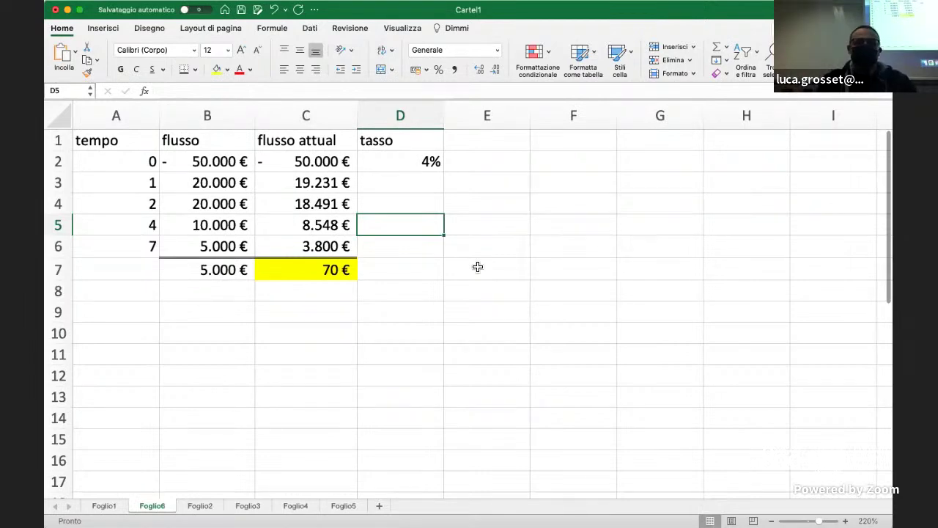
{"action": "left_click", "coordinate": [312, 0]}
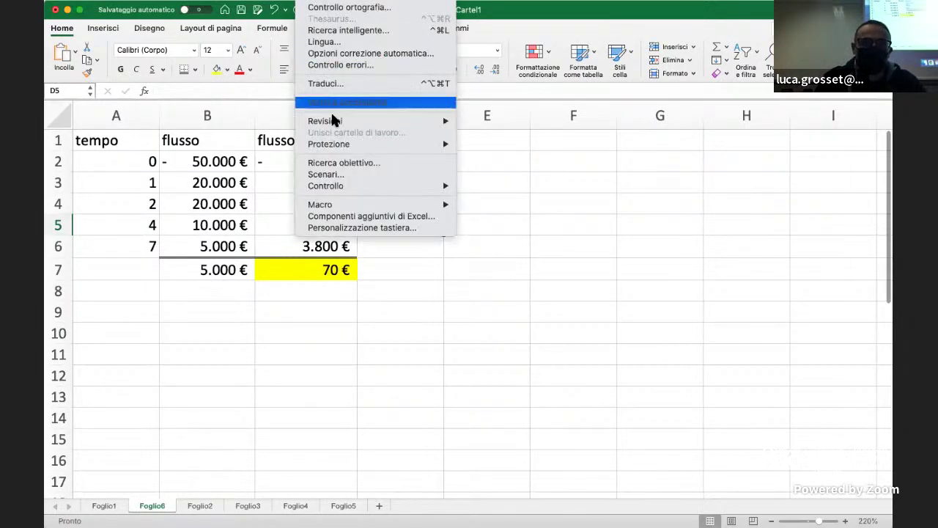
{"action": "left_click", "coordinate": [329, 163]}
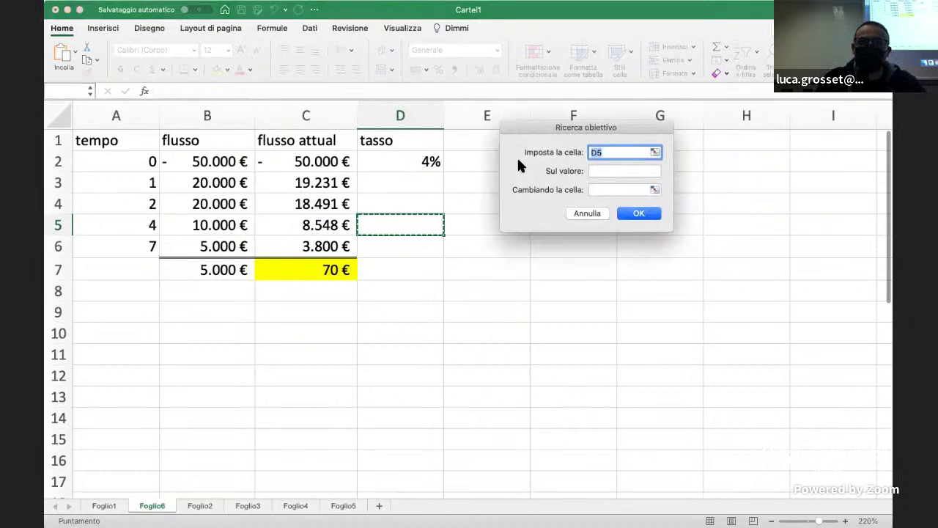
{"action": "left_click", "coordinate": [330, 269]}
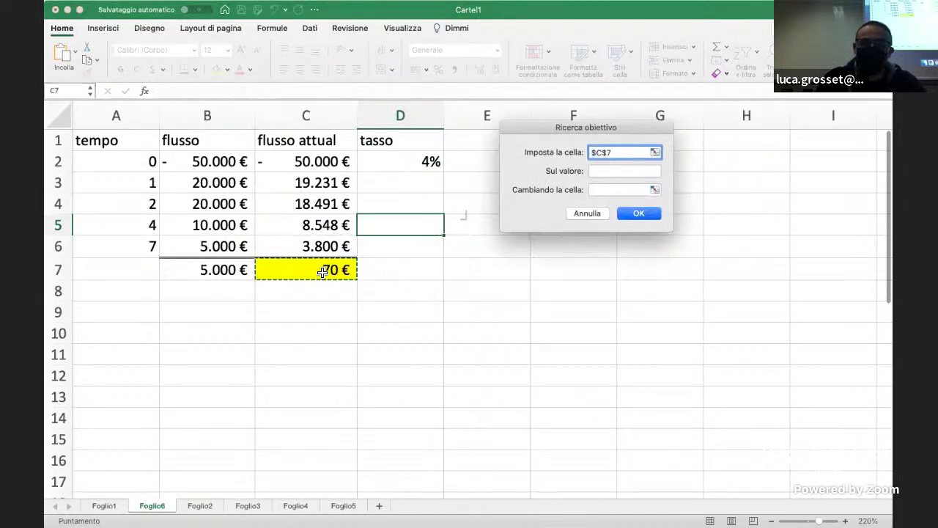
{"action": "left_click", "coordinate": [594, 170]}
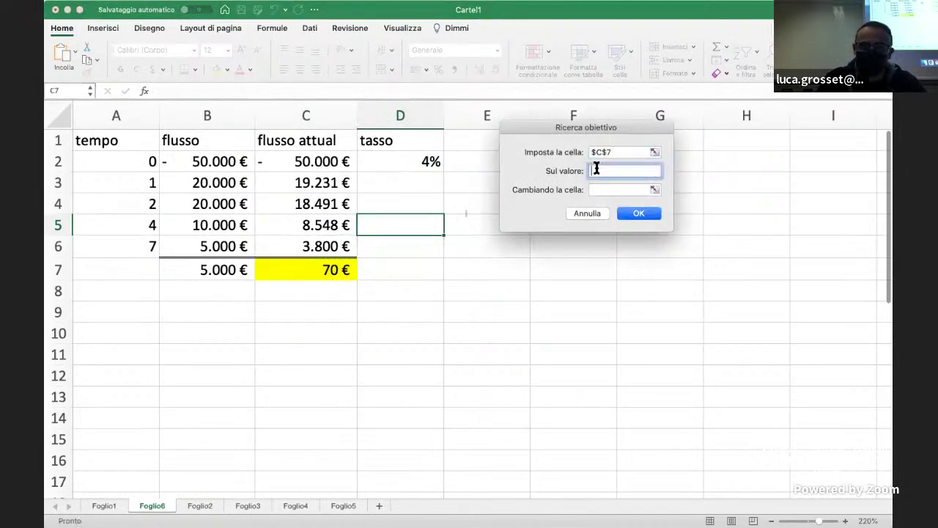
{"action": "type", "text": "0"}
{"action": "left_click", "coordinate": [621, 190]}
{"action": "left_click", "coordinate": [424, 168]}
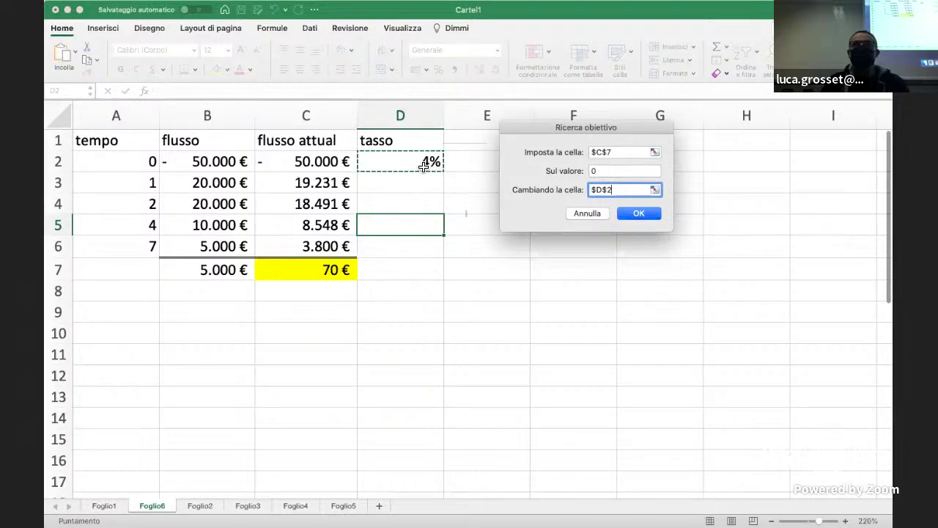
{"action": "left_click", "coordinate": [598, 212]}
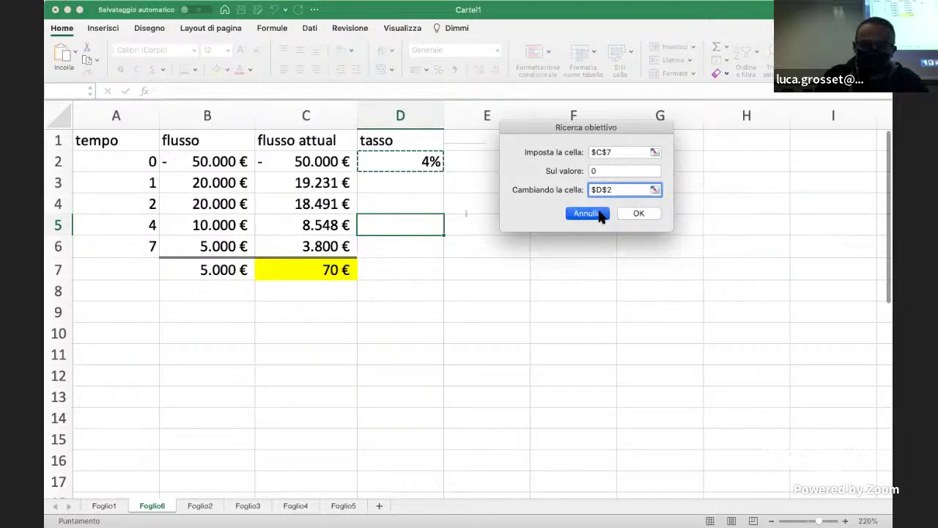
{"action": "left_click", "coordinate": [587, 311]}
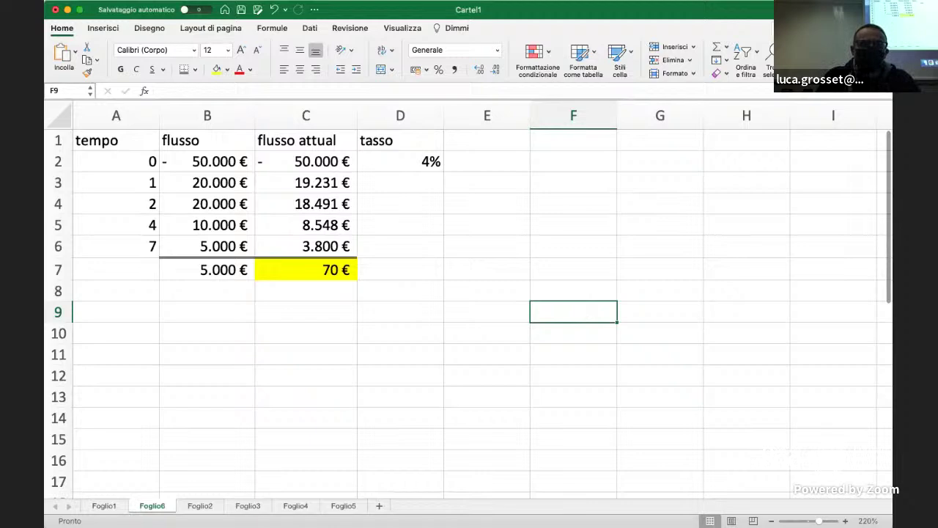
- Run a goal seek (Ricerca obiettivo) that sets C7 to 0 by changing the rate in D2, and keep the solution
{"action": "left_click", "coordinate": [326, 0]}
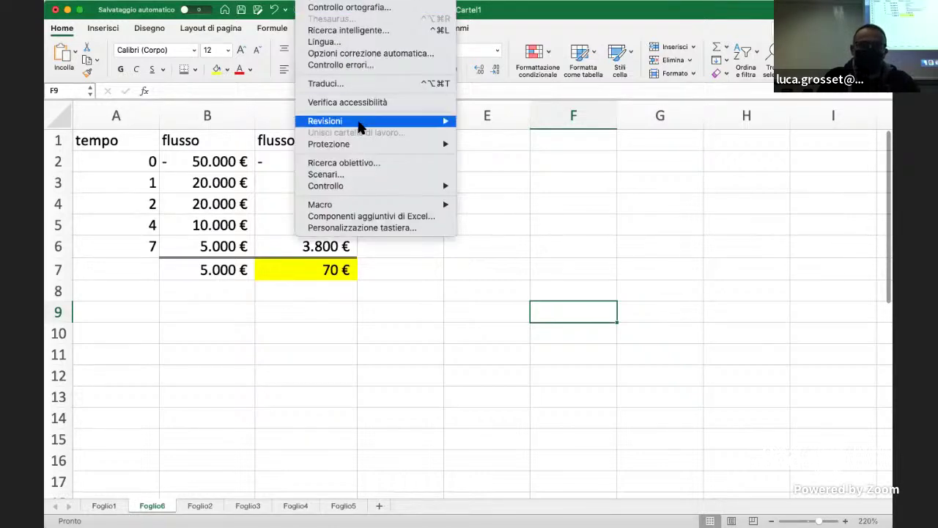
{"action": "left_click", "coordinate": [349, 162]}
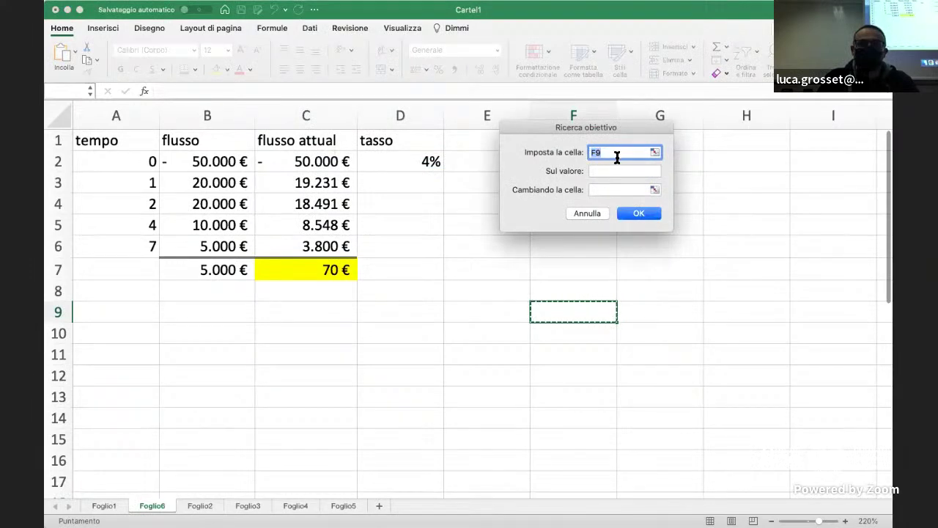
{"action": "left_click", "coordinate": [318, 273]}
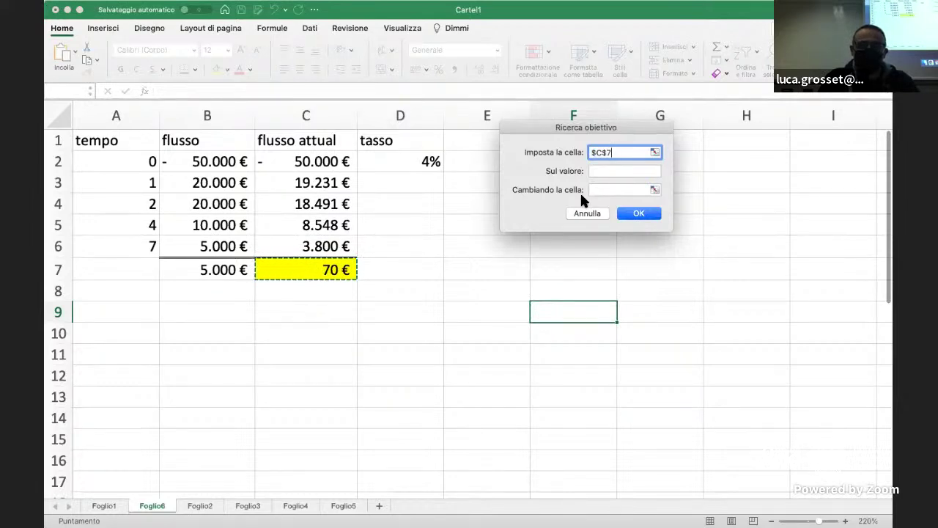
{"action": "left_click", "coordinate": [604, 169]}
{"action": "type", "text": "0"}
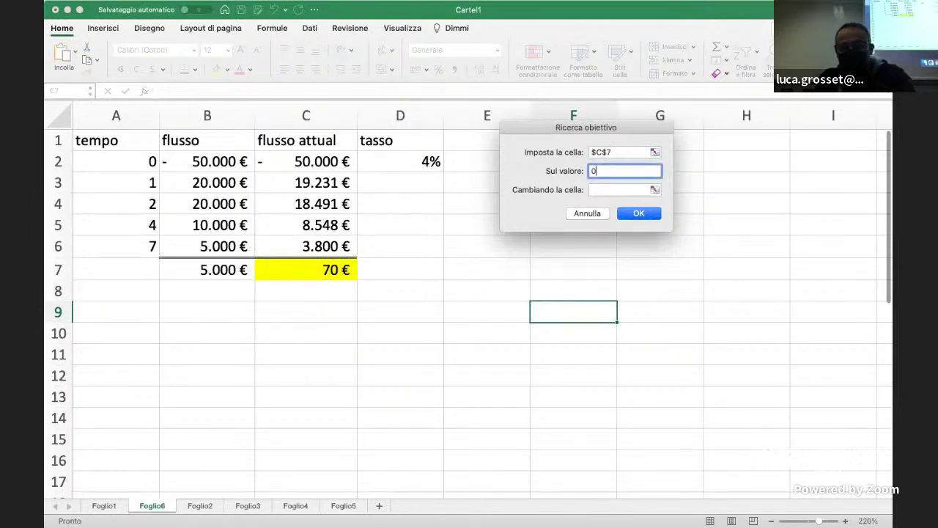
{"action": "key", "text": "Tab"}
{"action": "left_click", "coordinate": [420, 160]}
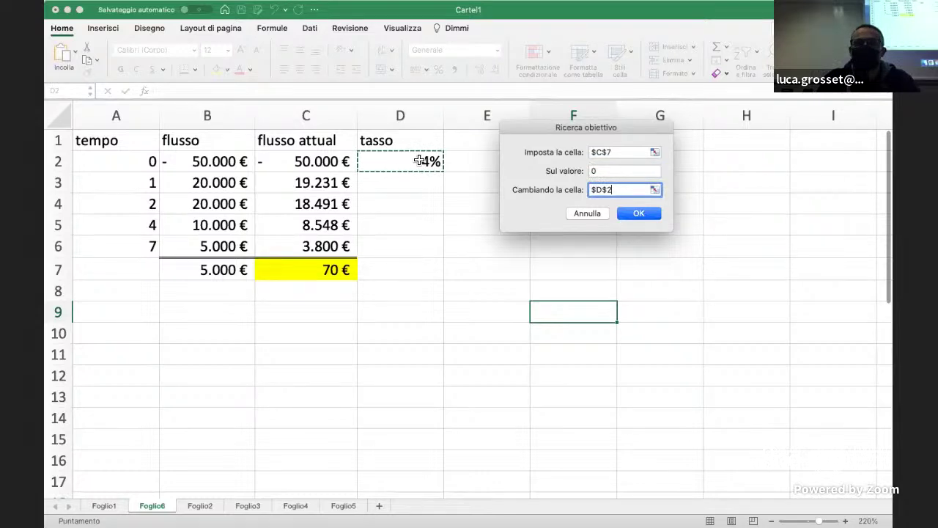
{"action": "left_click", "coordinate": [640, 214]}
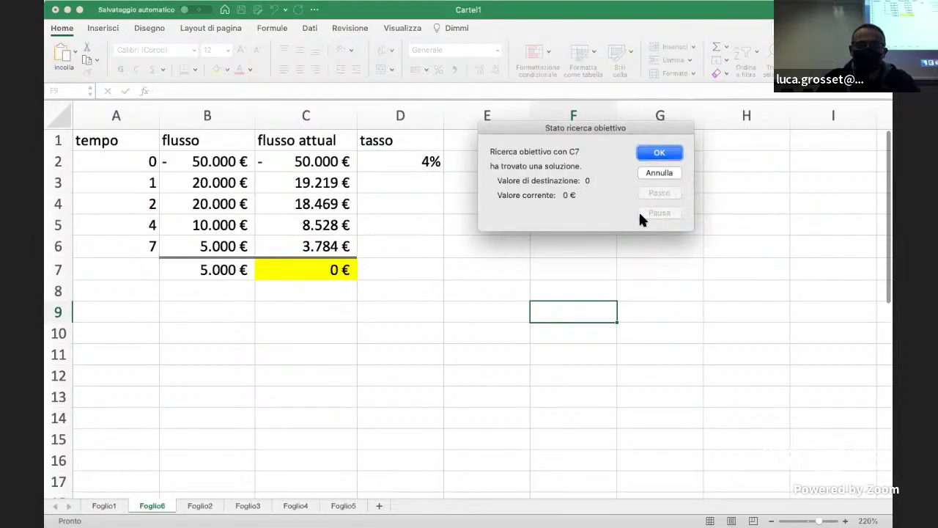
{"action": "left_click", "coordinate": [663, 154]}
- Show the rate in D2 with two decimal places
{"action": "left_click", "coordinate": [440, 160]}
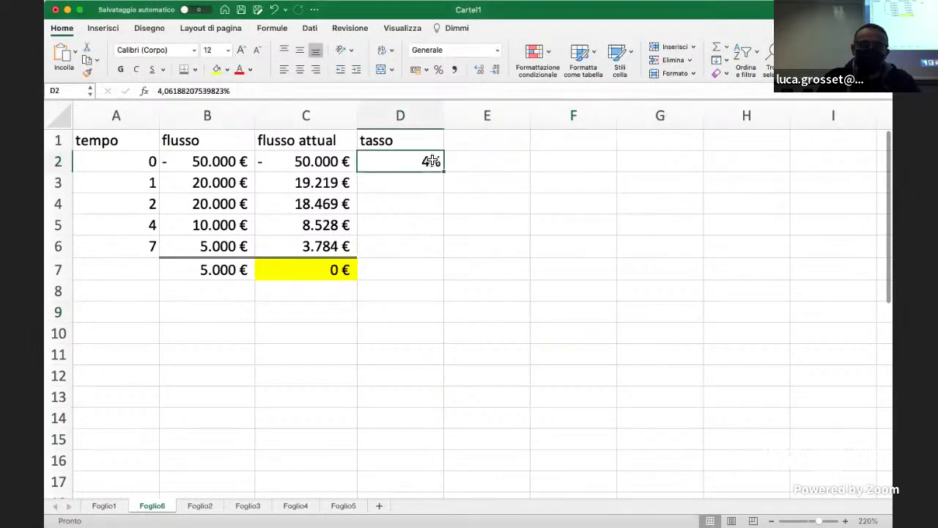
{"action": "left_click", "coordinate": [478, 70]}
{"action": "left_click", "coordinate": [475, 68]}
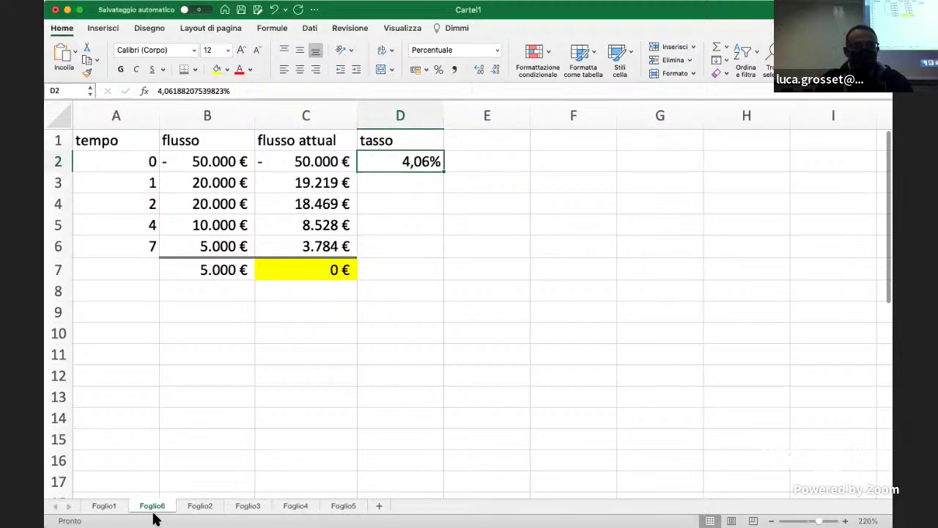
- Review the cash-flow examples on Foglio1, Foglio2, Foglio3, Foglio4 and Foglio6, and look at Foglio5
{"action": "left_click", "coordinate": [196, 506]}
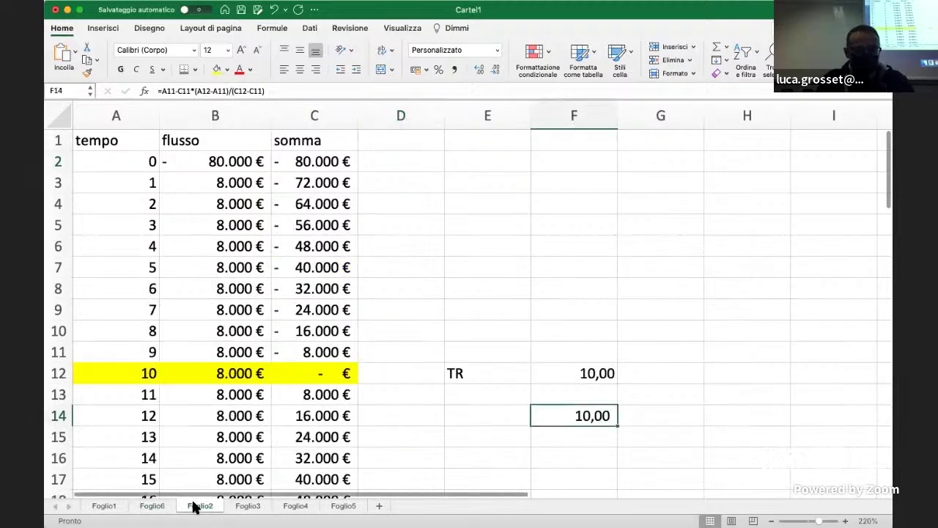
{"action": "scroll", "coordinate": [499, 335], "scroll_direction": "down", "scroll_amount": 1}
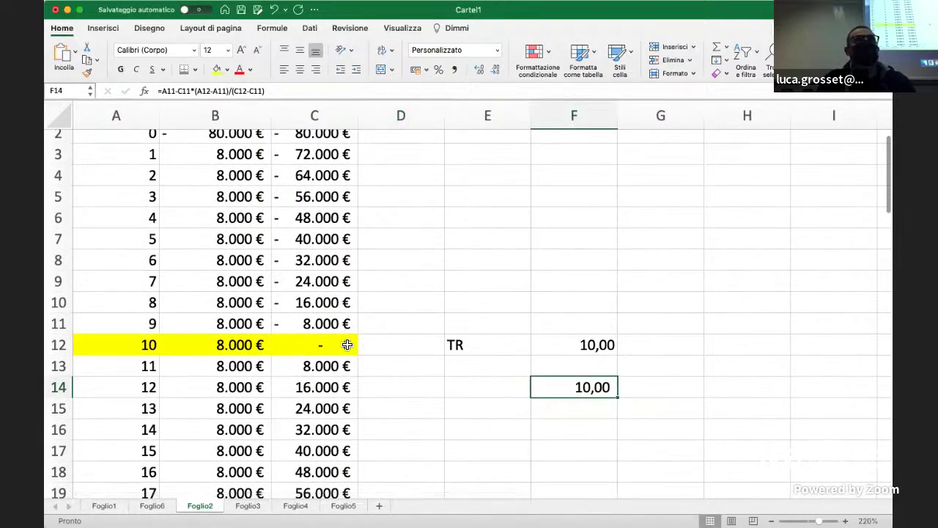
{"action": "left_click", "coordinate": [248, 507]}
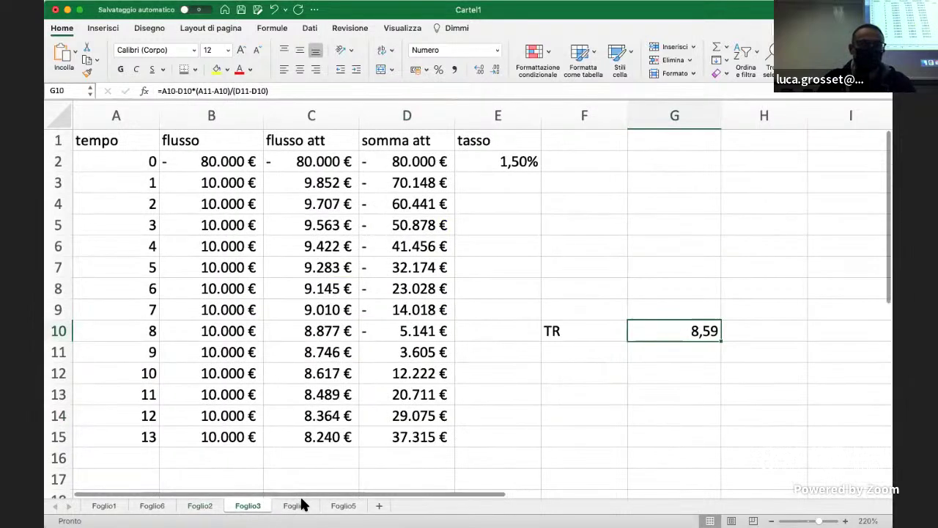
{"action": "left_click", "coordinate": [297, 506]}
{"action": "left_click", "coordinate": [344, 506]}
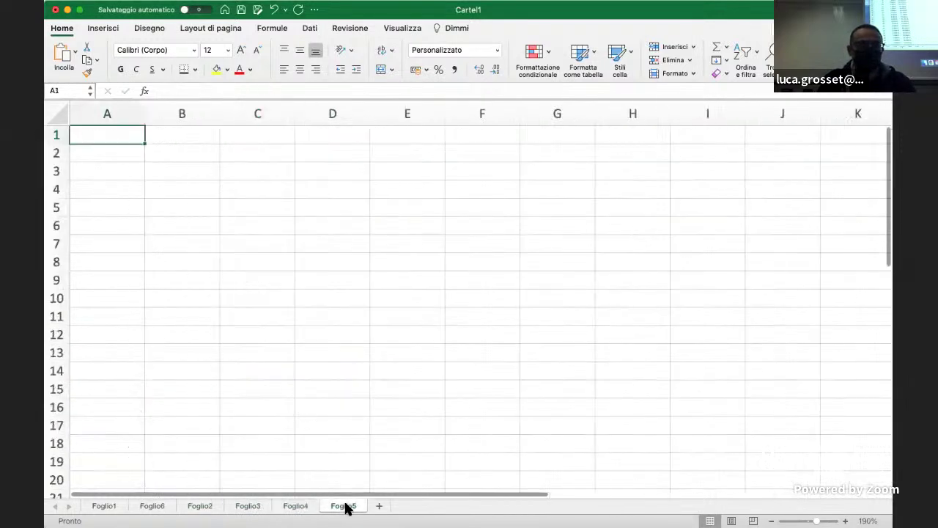
{"action": "left_click", "coordinate": [112, 506]}
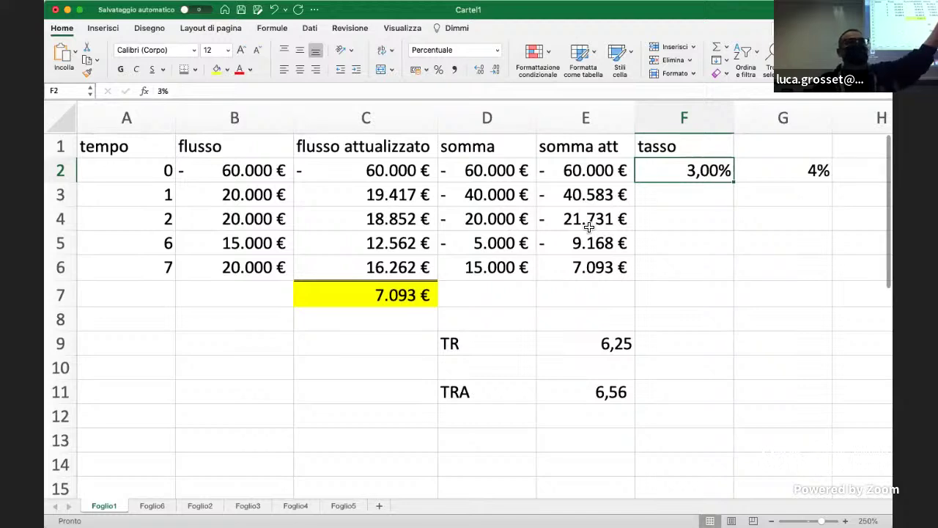
{"action": "left_click", "coordinate": [151, 507]}
{"action": "left_click", "coordinate": [199, 506]}
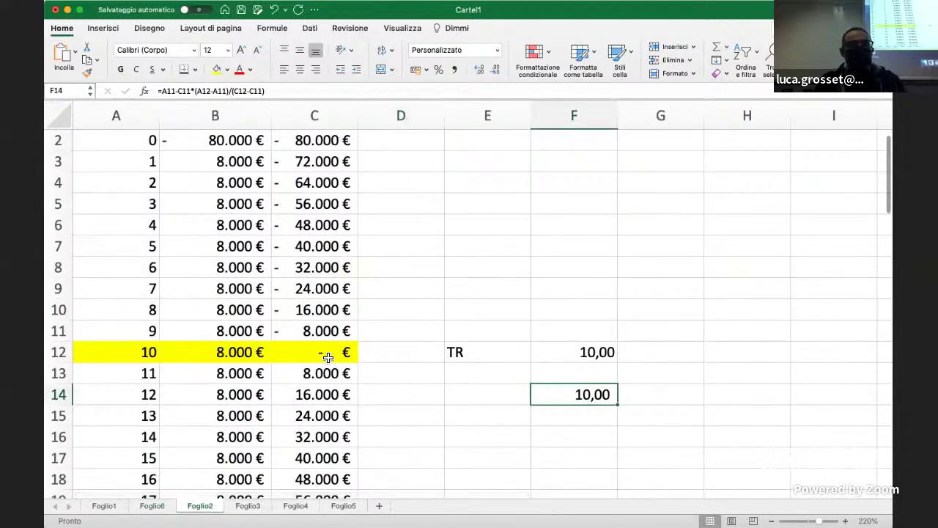
{"action": "left_click", "coordinate": [256, 507]}
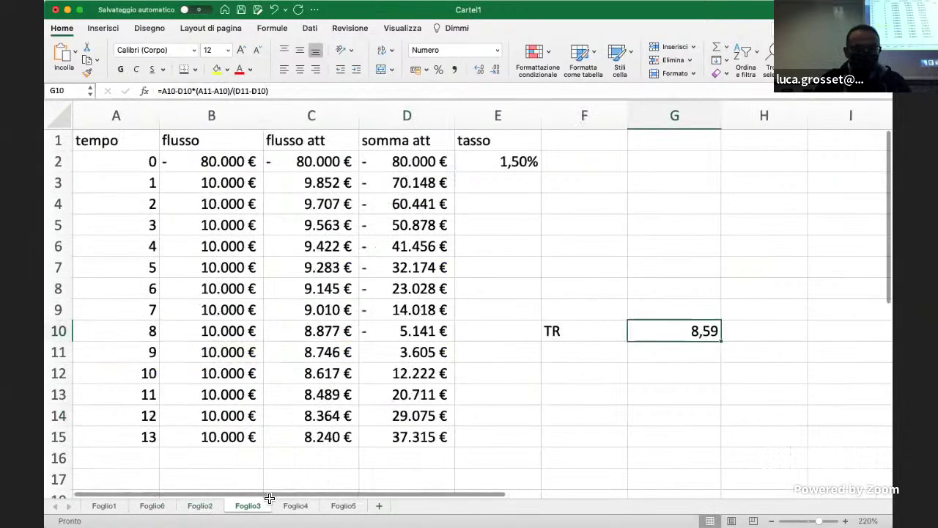
{"action": "scroll", "coordinate": [415, 407], "scroll_direction": "down", "scroll_amount": 2}
{"action": "left_click", "coordinate": [296, 506]}
{"action": "scroll", "coordinate": [303, 425], "scroll_direction": "down", "scroll_amount": 4}
{"action": "scroll", "coordinate": [305, 429], "scroll_direction": "up", "scroll_amount": 2}
{"action": "scroll", "coordinate": [305, 429], "scroll_direction": "down", "scroll_amount": 3}
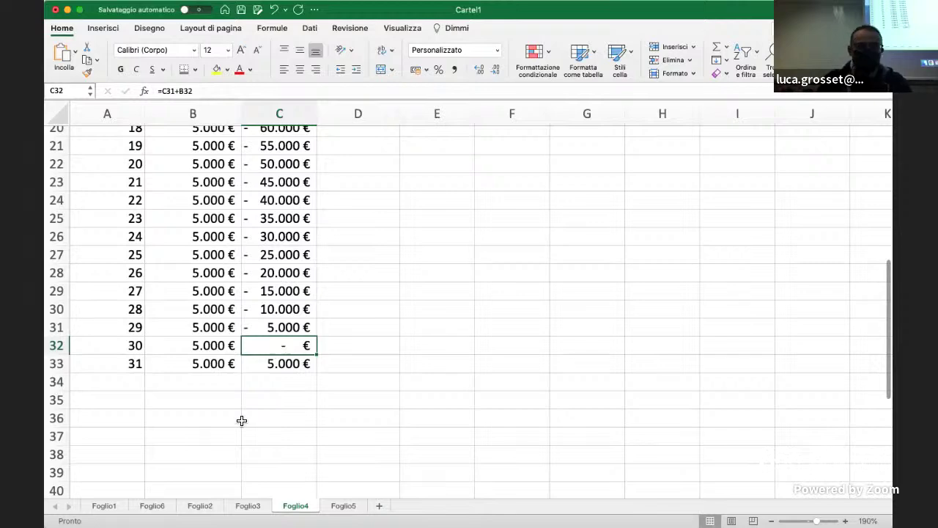
{"action": "left_click", "coordinate": [342, 505]}
{"action": "scroll", "coordinate": [312, 417], "scroll_direction": "up", "scroll_amount": 2}
{"action": "left_click", "coordinate": [299, 507]}
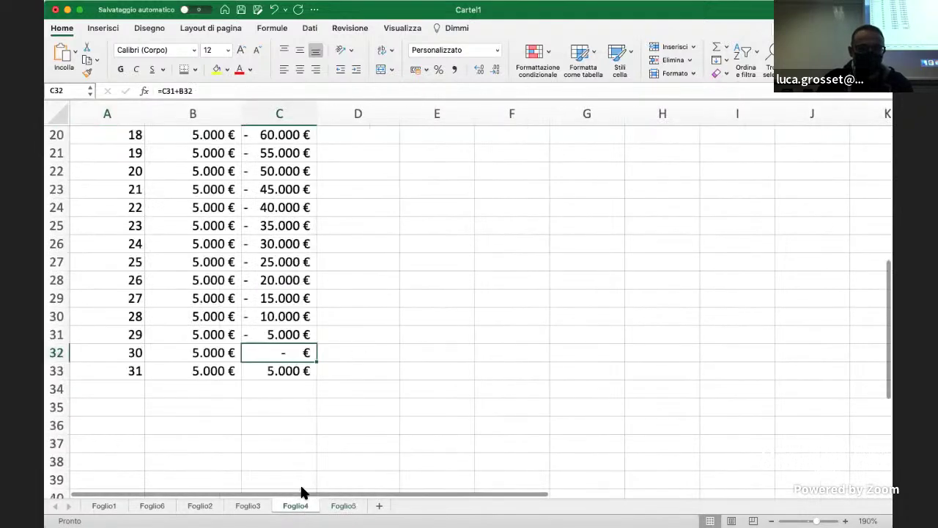
{"action": "left_click", "coordinate": [98, 505]}
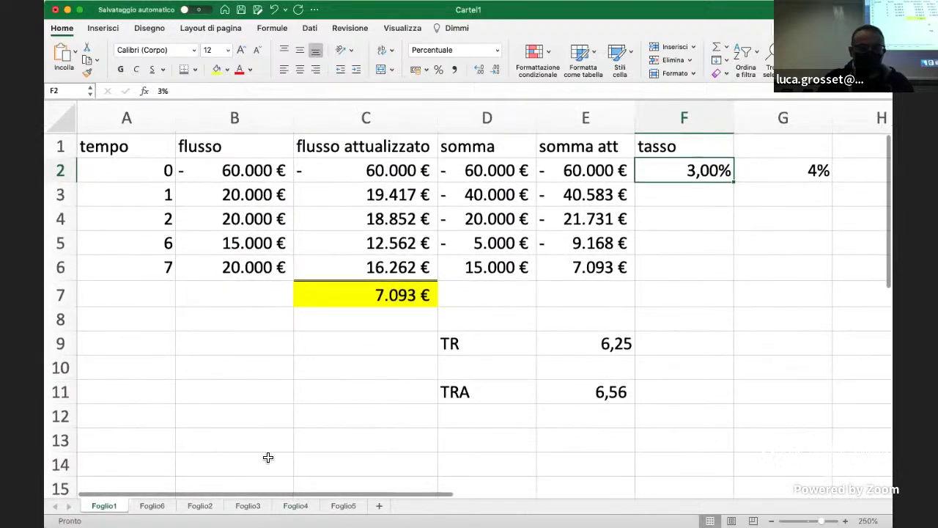
{"action": "left_click", "coordinate": [163, 506]}
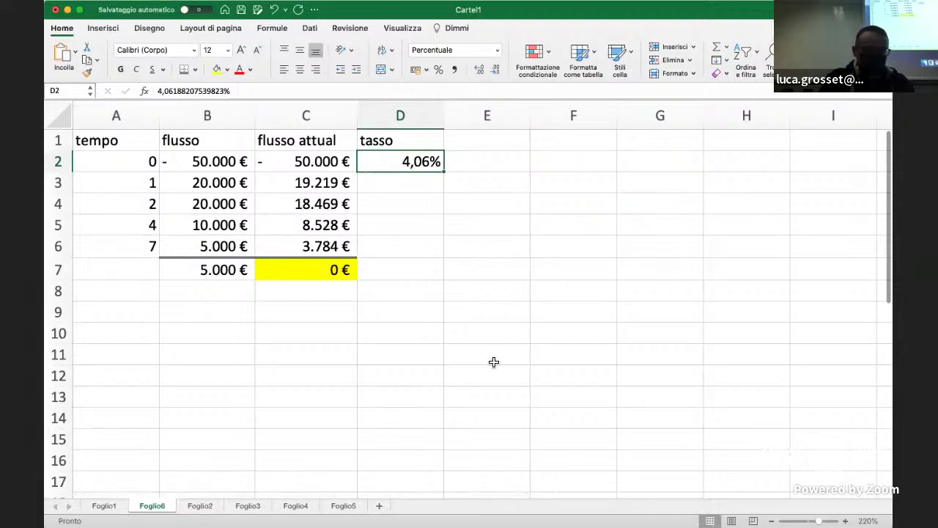
- On Foglio5, enter the column headers tempo in A1 and flusso in B1
{"action": "left_click", "coordinate": [343, 506]}
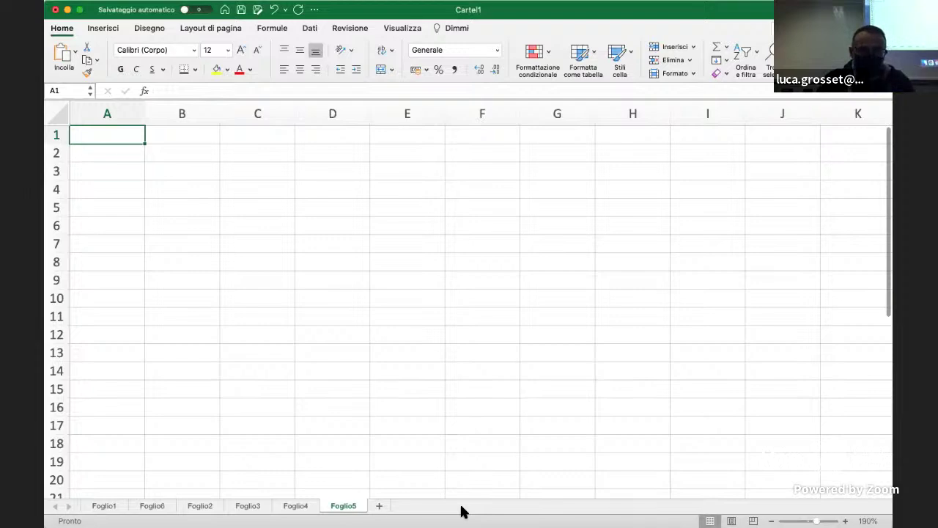
{"action": "type", "text": "tempo"}
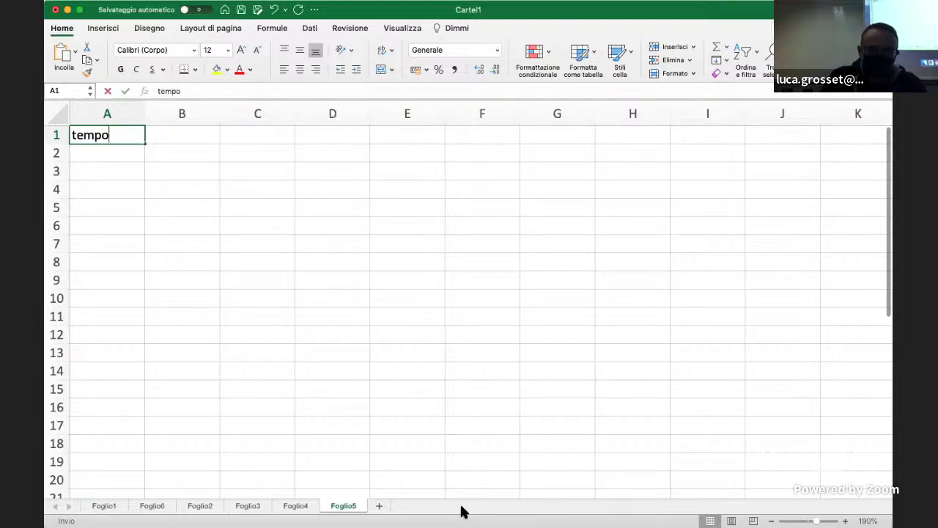
{"action": "key", "text": "Tab"}
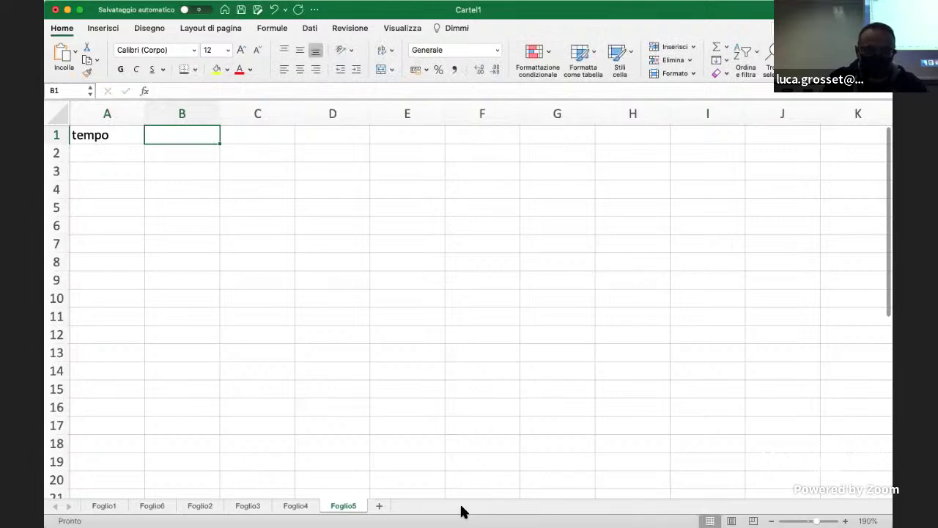
{"action": "type", "text": "flusso"}
{"action": "key", "text": "Tab"}
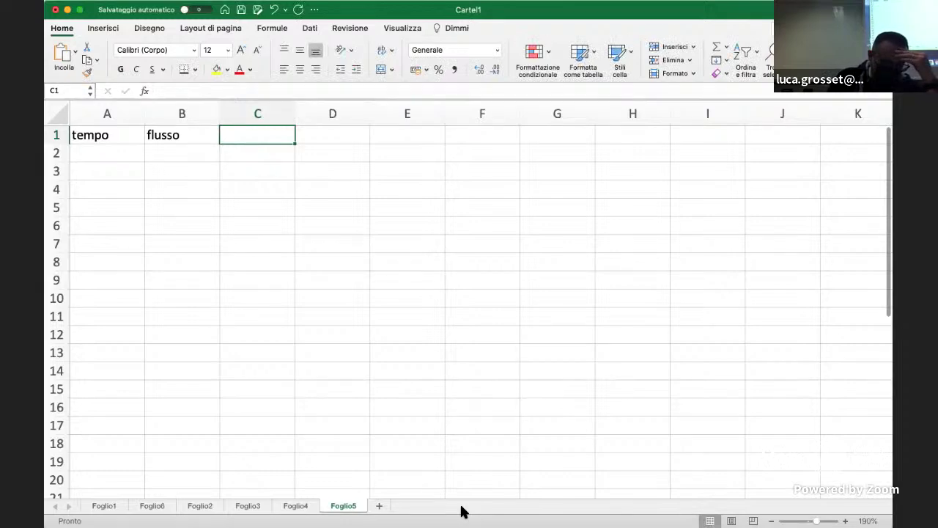
- Fill in the first row of the table with time 0 in A2 and a flow of -110000 in B2
{"action": "key", "text": "Left"}
{"action": "key", "text": "Left"}
{"action": "key", "text": "Down"}
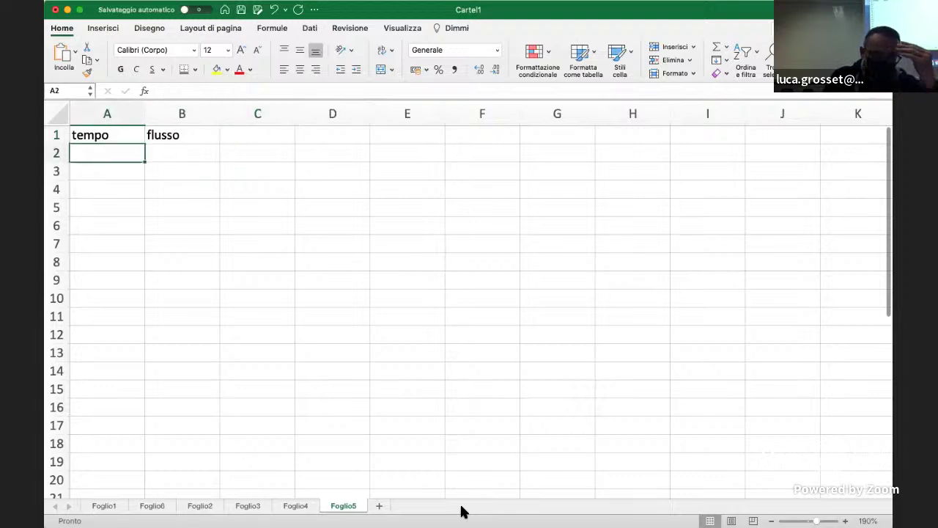
{"action": "type", "text": "0"}
{"action": "key", "text": "Tab"}
{"action": "type", "text": "-110000"}
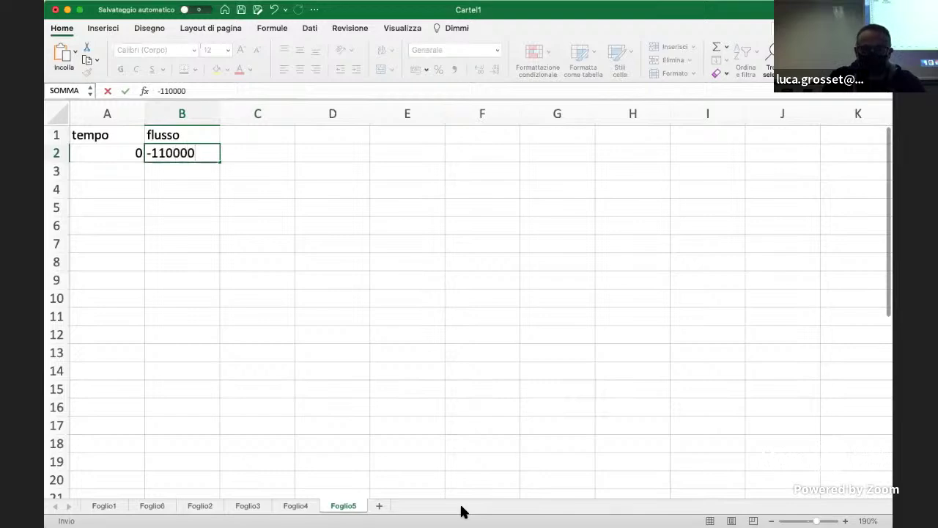
{"action": "key", "text": "Return"}
- Format the initial flow in B2 as euro accounting with no decimal places
{"action": "key", "text": "Up"}
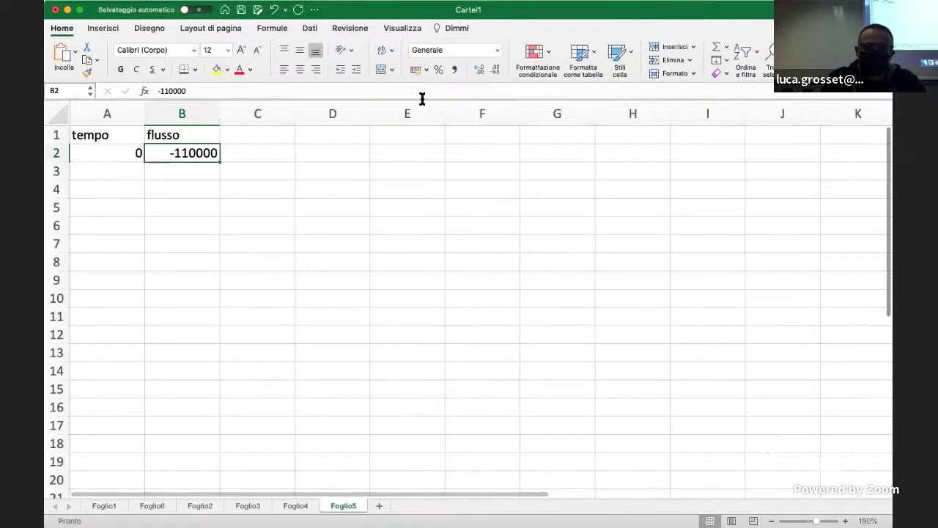
{"action": "left_click", "coordinate": [417, 69]}
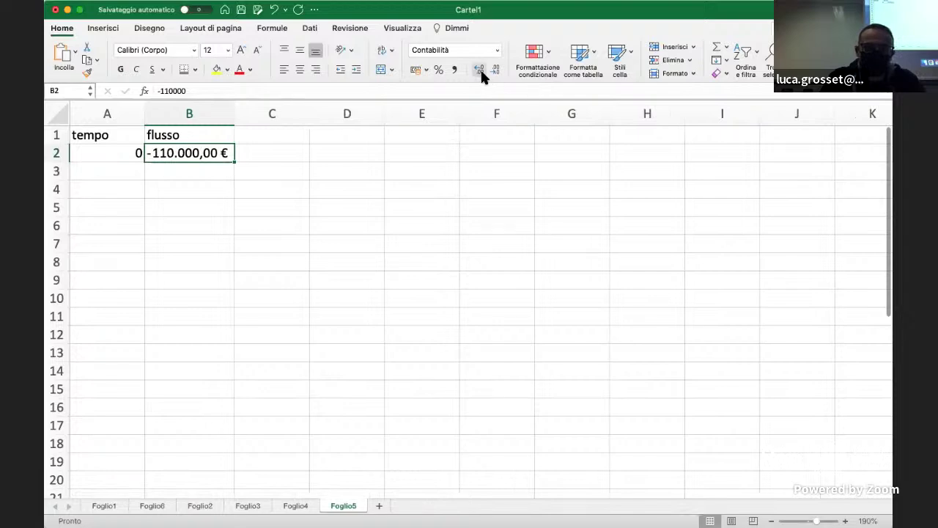
{"action": "left_click", "coordinate": [479, 71]}
{"action": "left_click", "coordinate": [496, 70]}
{"action": "left_click", "coordinate": [496, 71]}
{"action": "left_click", "coordinate": [496, 71]}
{"action": "left_click", "coordinate": [433, 226]}
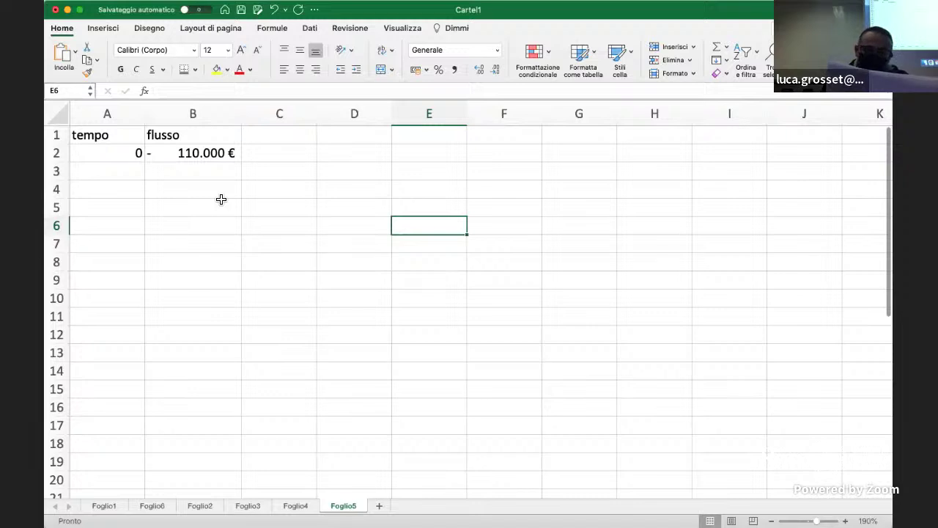
- Enter the times 1, 2 and 3 in cells A3 to A5
{"action": "key", "text": "Up"}
{"action": "key", "text": "Left"}
{"action": "key", "text": "Up"}
{"action": "key", "text": "Left"}
{"action": "key", "text": "Up"}
{"action": "key", "text": "Left"}
{"action": "key", "text": "Left"}
{"action": "type", "text": "1"}
{"action": "key", "text": "Return"}
{"action": "type", "text": "2"}
{"action": "key", "text": "Return"}
{"action": "type", "text": "3"}
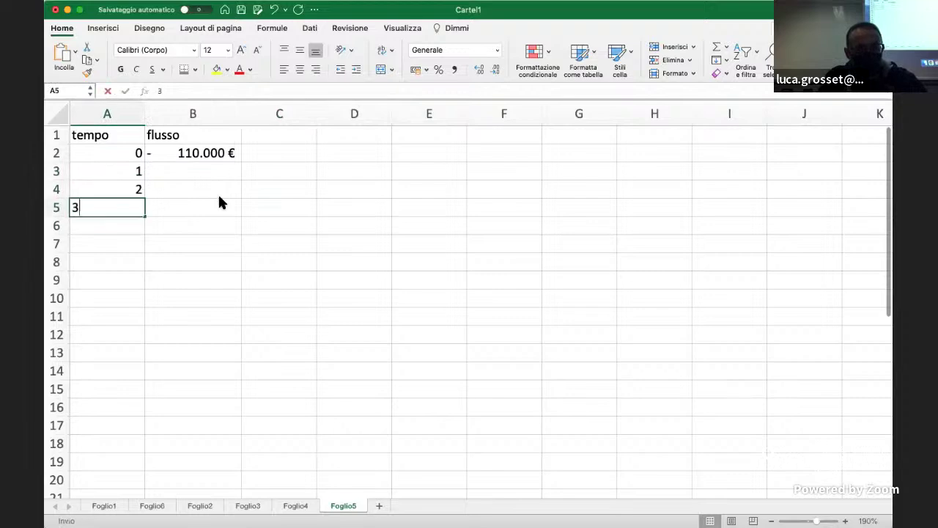
{"action": "key", "text": "Return"}
- Enter a flow of 12000 in B3 for time 1
{"action": "key", "text": "Up"}
{"action": "key", "text": "Up"}
{"action": "key", "text": "Up"}
{"action": "key", "text": "Right"}
{"action": "type", "text": "12000"}
{"action": "key", "text": "Return"}
- Format the flow in B3 as euro accounting with no decimal places
{"action": "key", "text": "Up"}
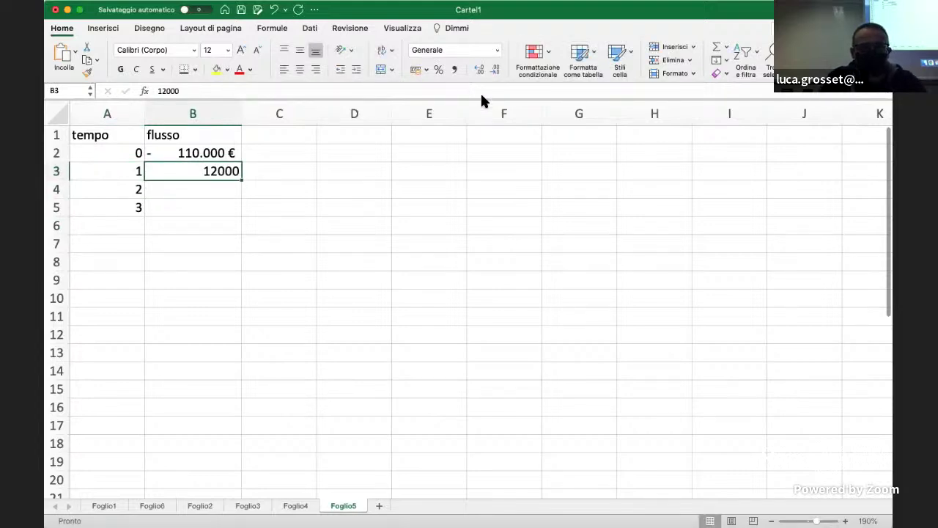
{"action": "left_click", "coordinate": [420, 69]}
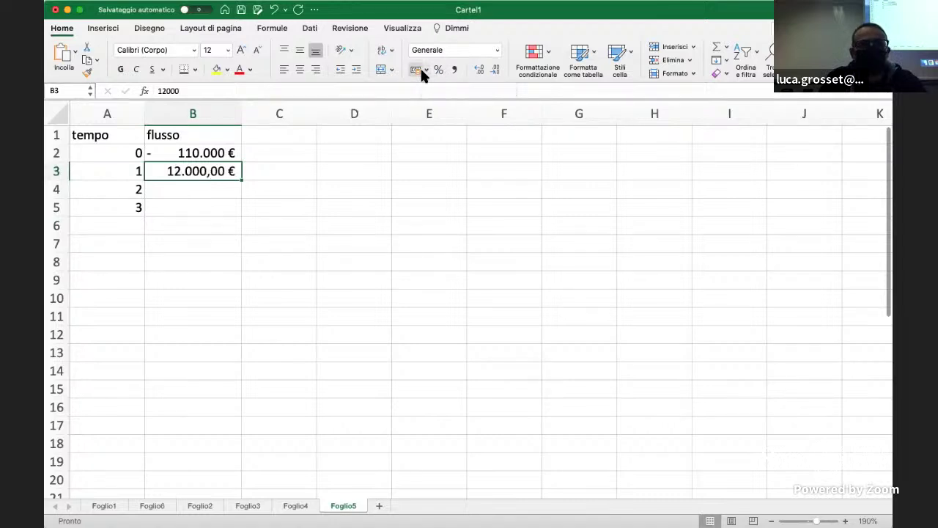
{"action": "left_click", "coordinate": [479, 70]}
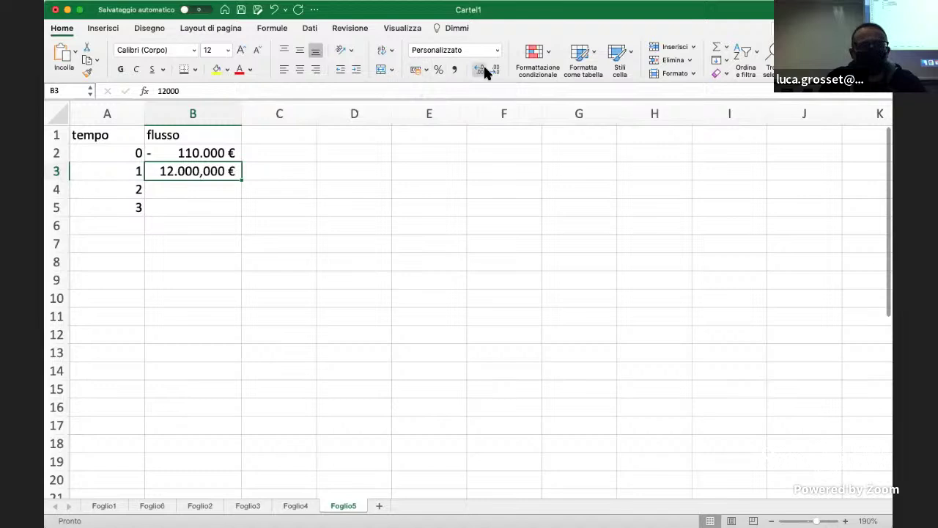
{"action": "left_click", "coordinate": [495, 70]}
{"action": "left_click", "coordinate": [495, 69]}
{"action": "left_click", "coordinate": [494, 70]}
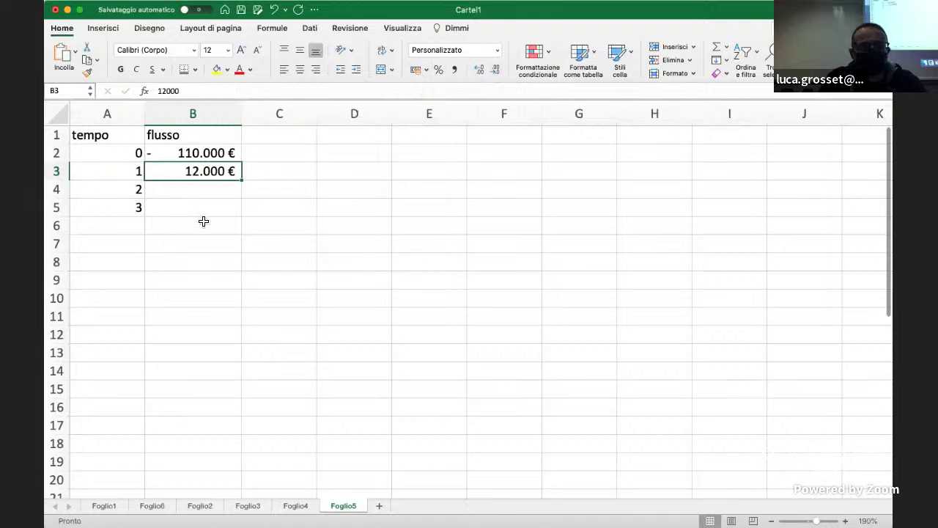
- Enter a flow of 12000 in B4 and format it as euro accounting without decimals
{"action": "left_click", "coordinate": [193, 190]}
{"action": "type", "text": "12000"}
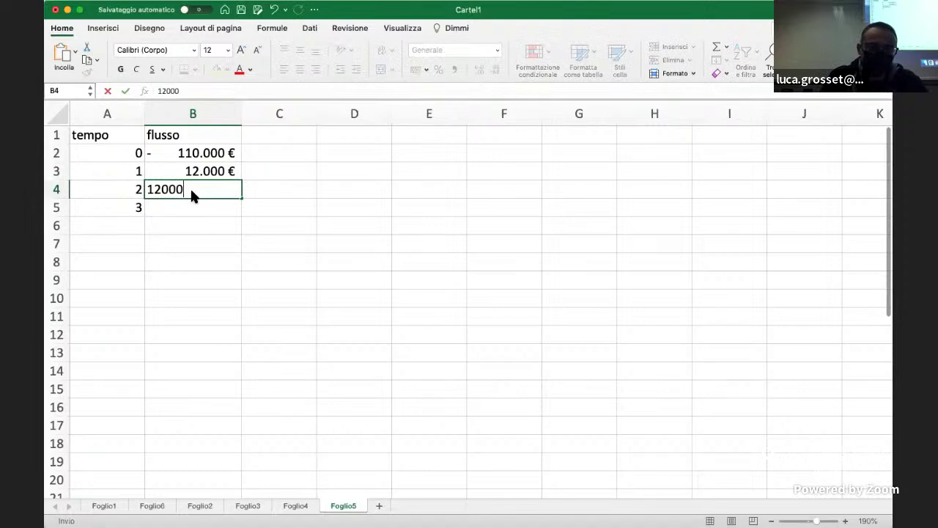
{"action": "key", "text": "Return"}
{"action": "left_click", "coordinate": [189, 187]}
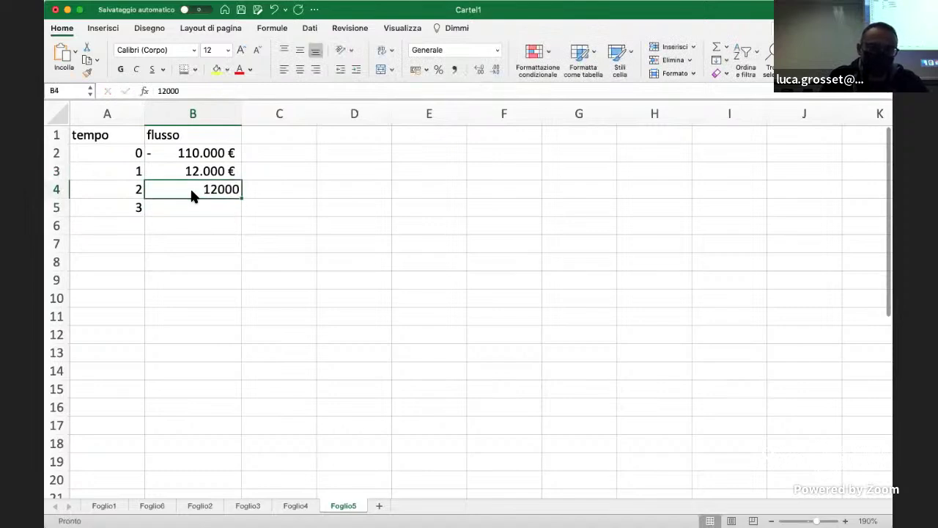
{"action": "left_click", "coordinate": [418, 70]}
{"action": "left_click", "coordinate": [496, 71]}
{"action": "left_click", "coordinate": [496, 71]}
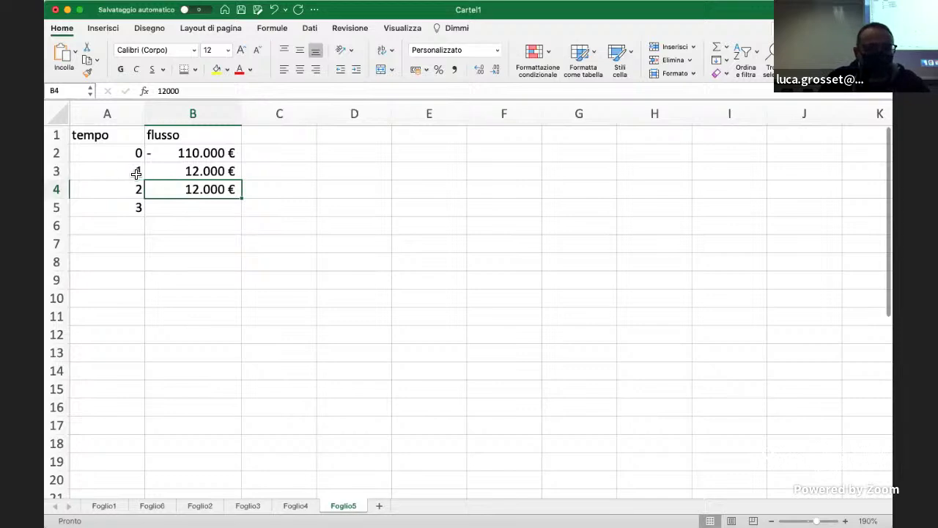
- Extend the times and the 12.000 € flows down to time 12 in row 14
{"action": "left_click_drag", "start_coordinate": [126, 173], "coordinate": [235, 336]}
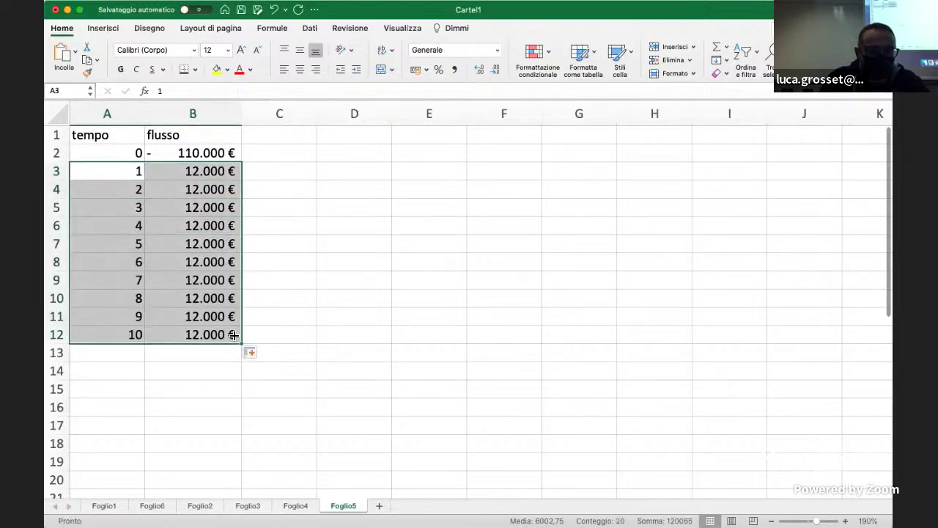
{"action": "left_click", "coordinate": [232, 364]}
{"action": "left_click_drag", "start_coordinate": [110, 317], "coordinate": [236, 373]}
{"action": "left_click", "coordinate": [328, 324]}
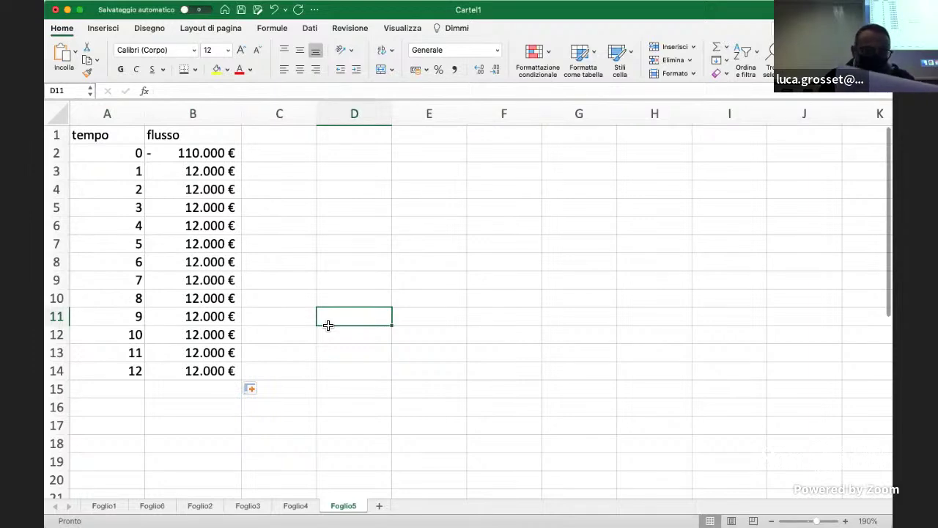
- Add the column headers flusso att in C1 and tasso in D1
{"action": "left_click", "coordinate": [262, 143]}
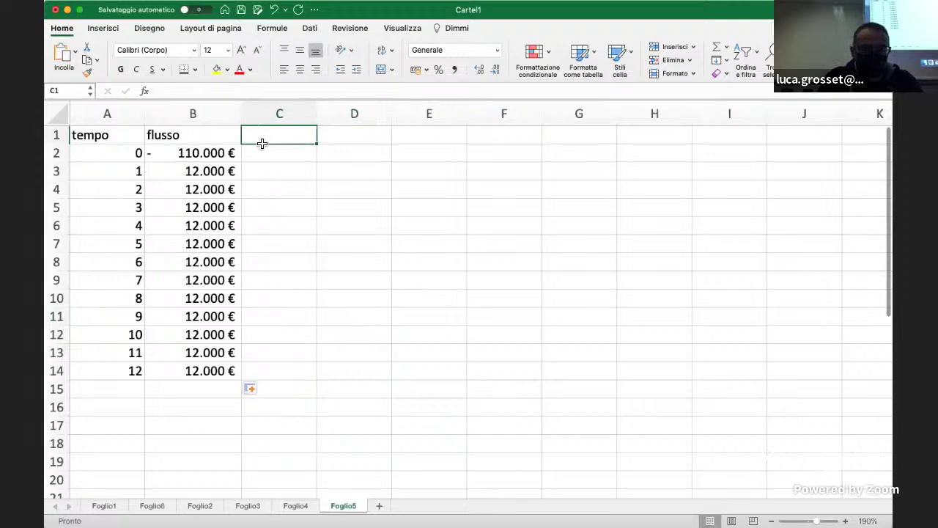
{"action": "type", "text": "flus"}
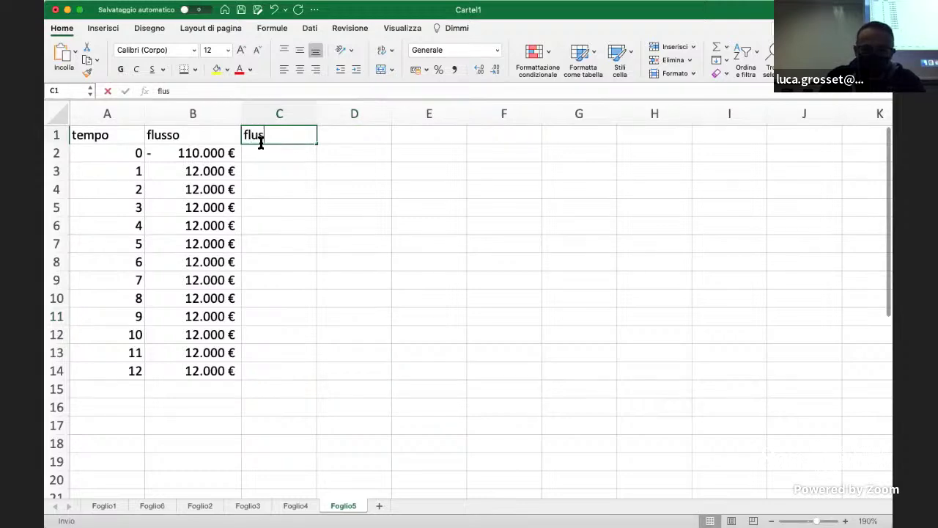
{"action": "type", "text": "so att"}
{"action": "key", "text": "Tab"}
{"action": "type", "text": "tasso"}
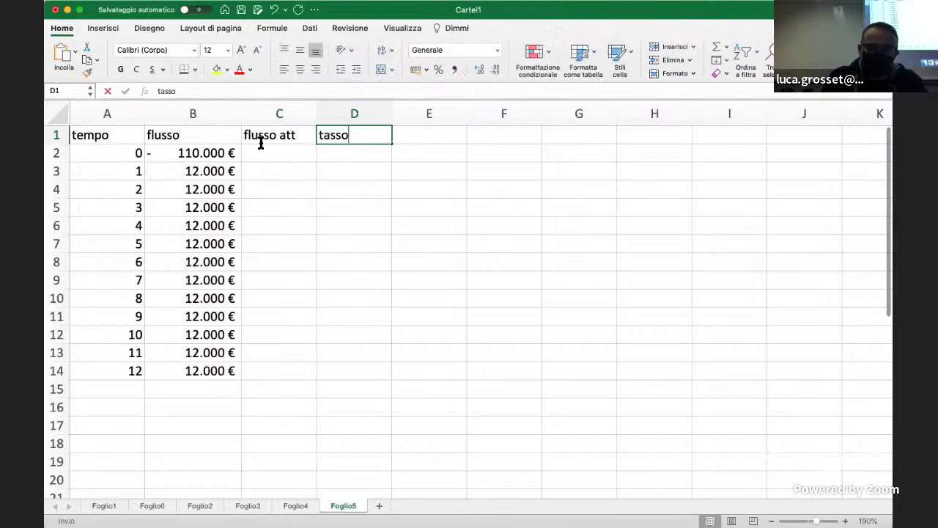
{"action": "key", "text": "Tab"}
{"action": "key", "text": "Down"}
{"action": "key", "text": "Left"}
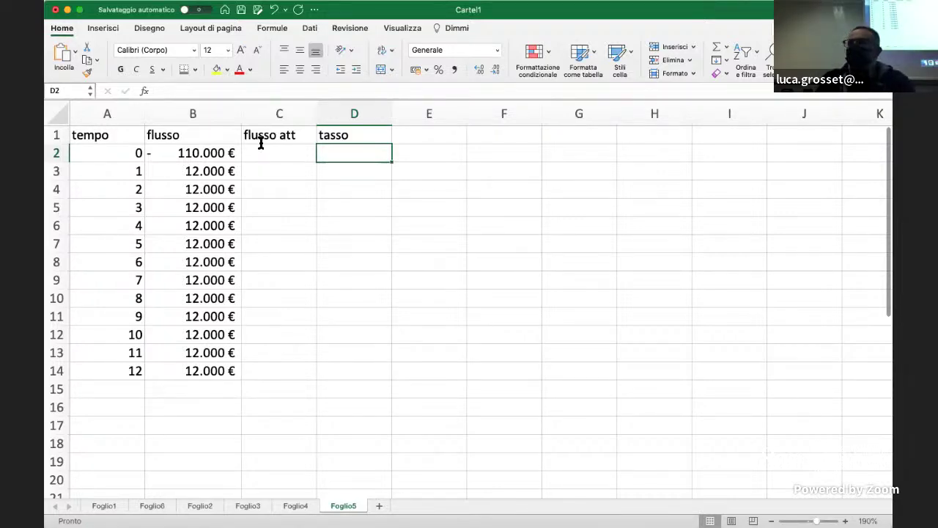
{"action": "left_click", "coordinate": [261, 144]}
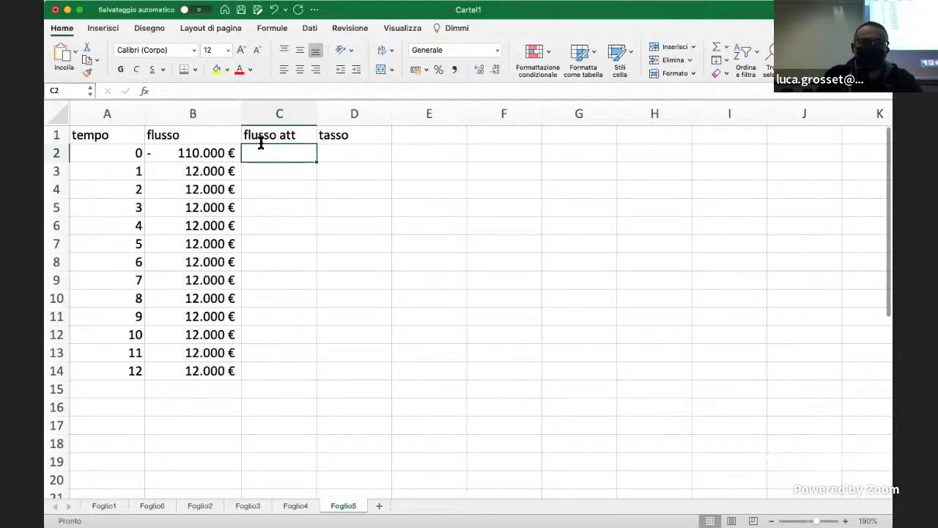
- Enter a rate of 4% in D2 under the tasso header
{"action": "left_click", "coordinate": [334, 149]}
{"action": "type", "text": "4%"}
{"action": "key", "text": "Return"}
- Enter the discounted-flow formula =B2/(1+$D$2)^A2 in C2
{"action": "left_click", "coordinate": [333, 152]}
{"action": "key", "text": "Left"}
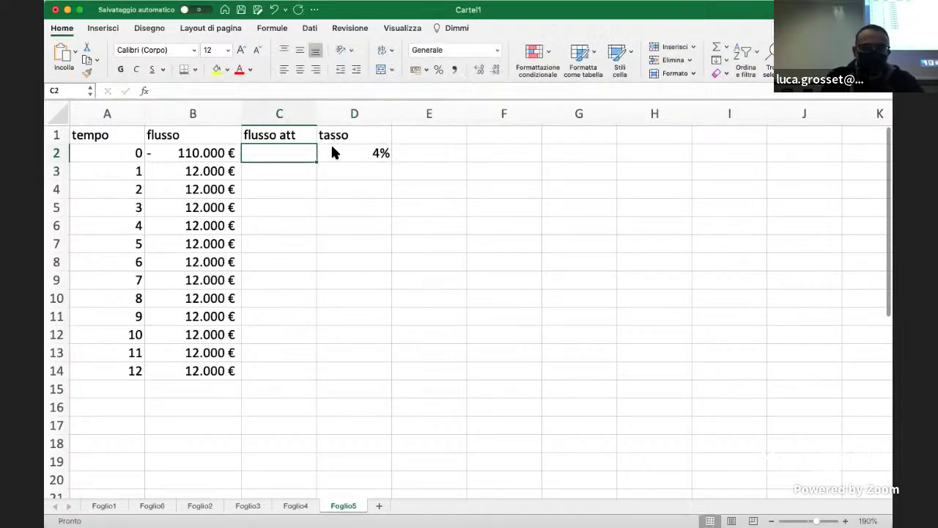
{"action": "type", "text": "="}
{"action": "left_click", "coordinate": [185, 152]}
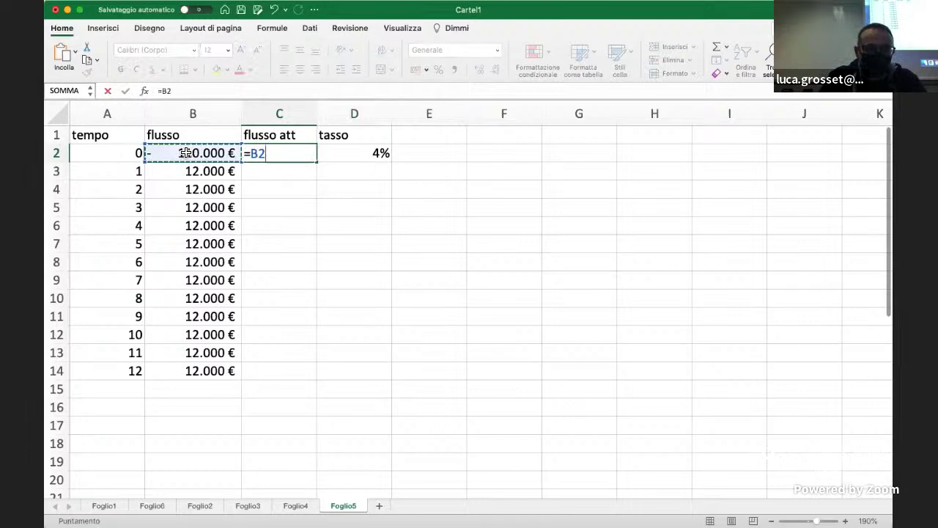
{"action": "type", "text": "/(1+"}
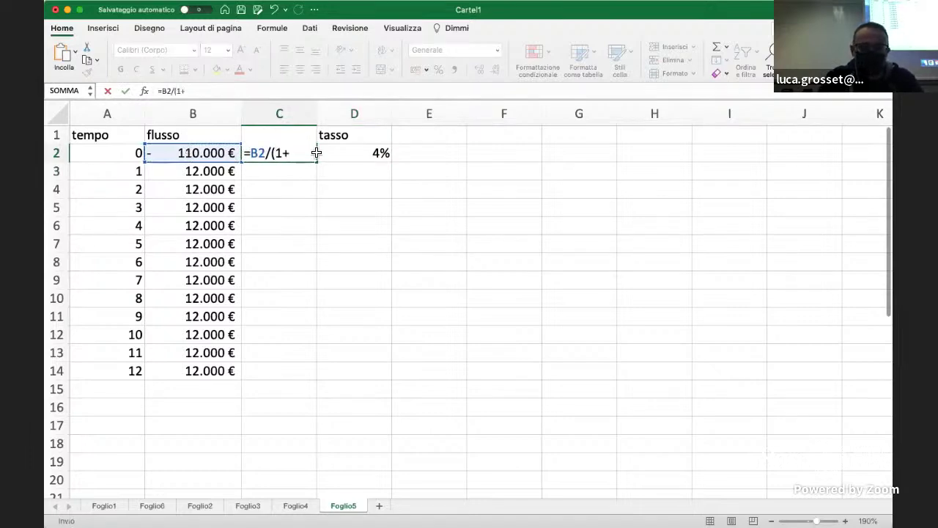
{"action": "left_click", "coordinate": [369, 152]}
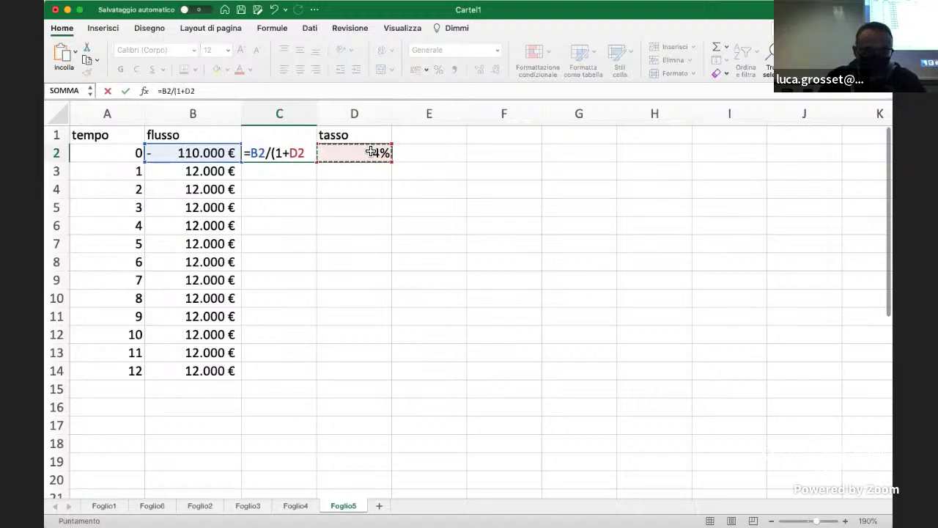
{"action": "key", "text": "super+t"}
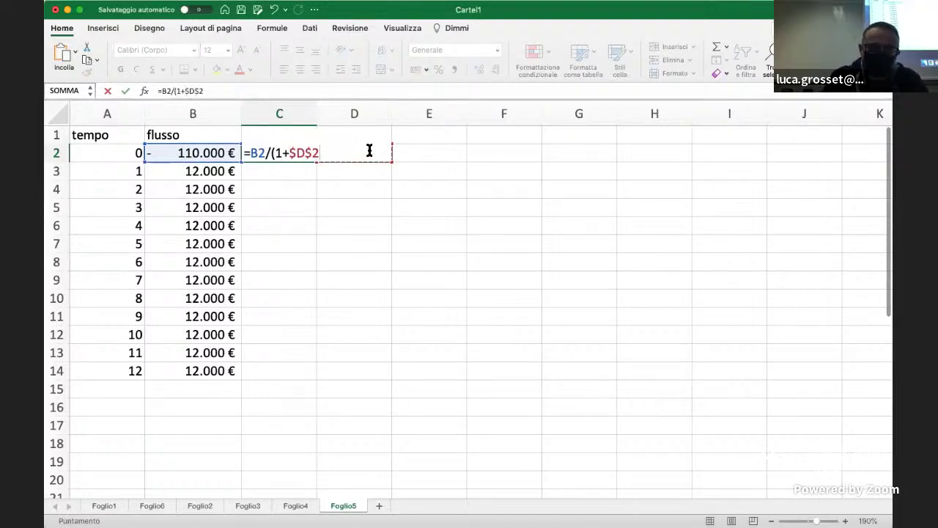
{"action": "type", "text": ")^"}
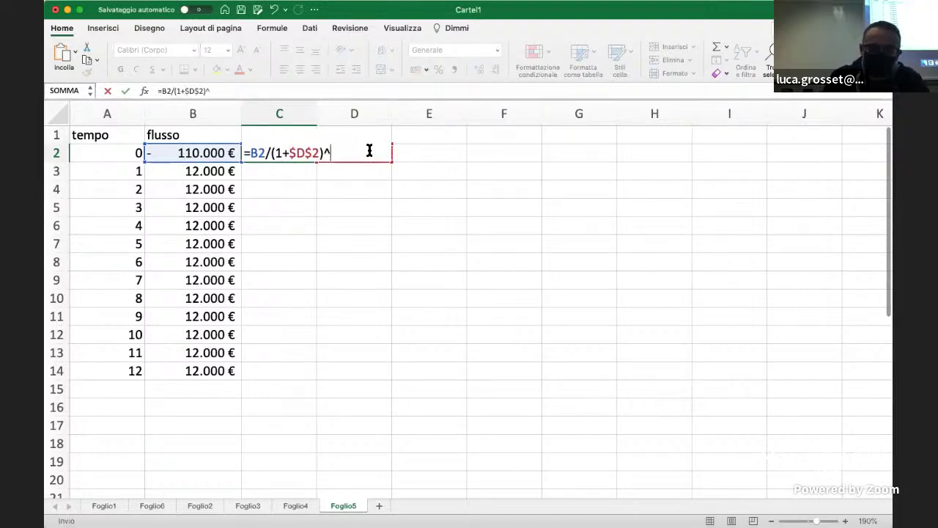
{"action": "left_click", "coordinate": [109, 156]}
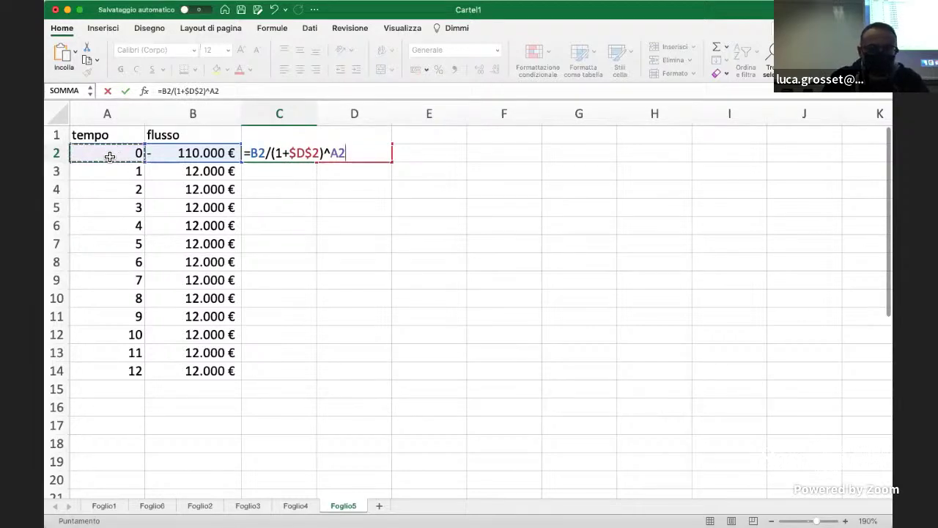
{"action": "key", "text": "Return"}
- Fill the discounted-flow formula from C2 down to C14 and add a bottom border to C14
{"action": "left_click", "coordinate": [290, 152]}
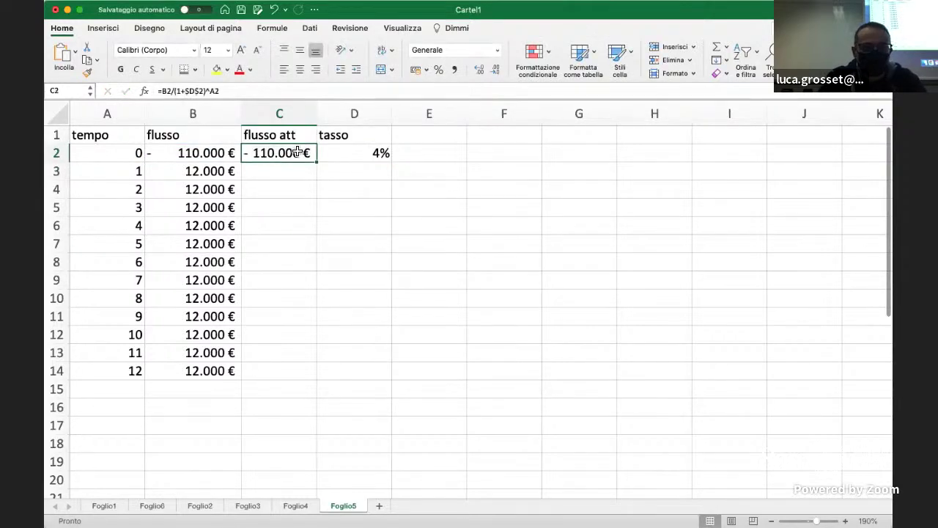
{"action": "left_click_drag", "start_coordinate": [317, 161], "coordinate": [311, 375]}
{"action": "left_click", "coordinate": [288, 396]}
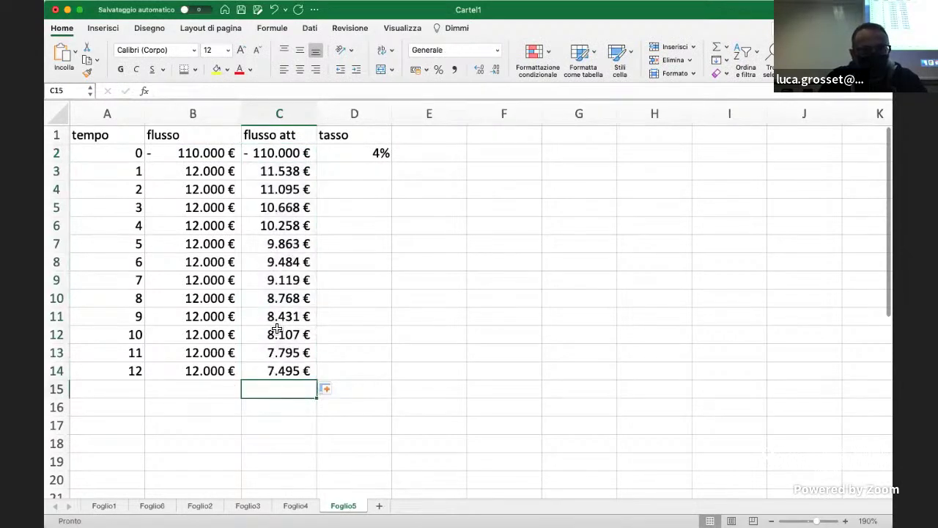
{"action": "left_click", "coordinate": [273, 373]}
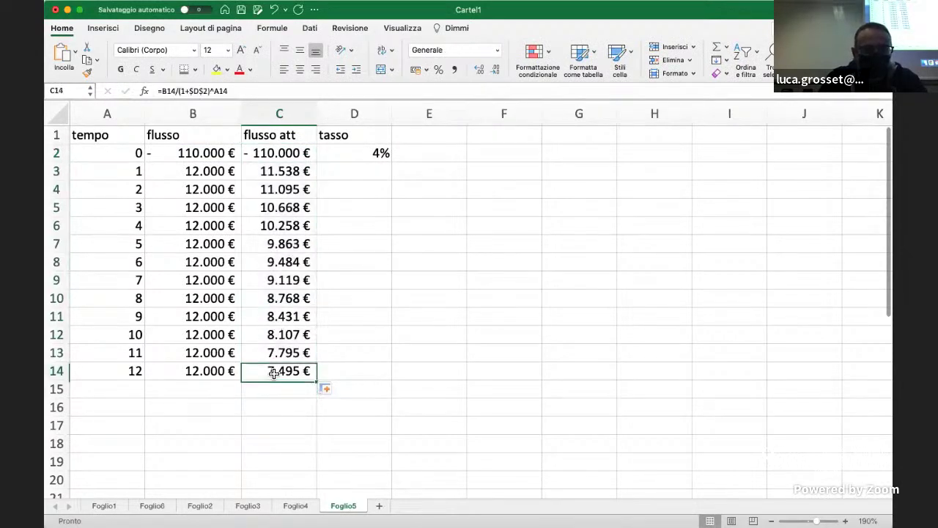
{"action": "left_click", "coordinate": [184, 69]}
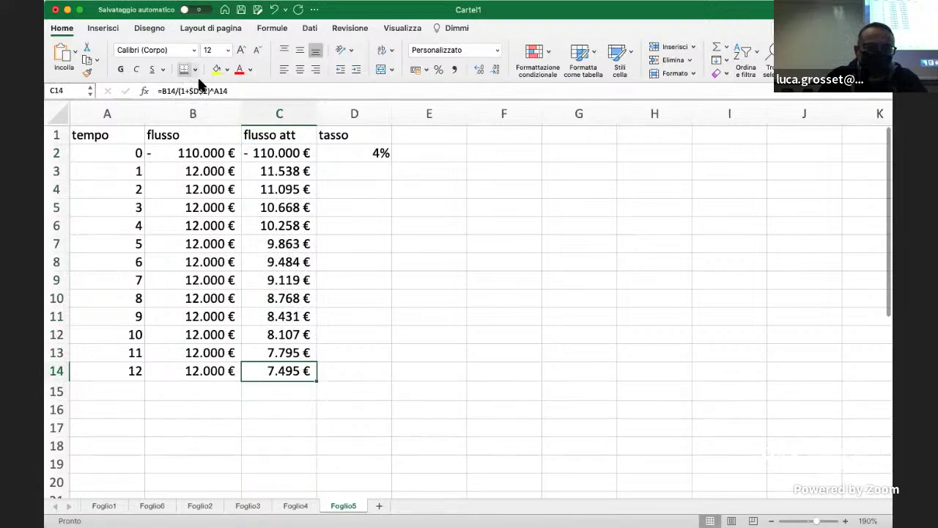
- Total the discounted flows in C15 with =somma(C2:C14)
{"action": "left_click", "coordinate": [269, 391]}
{"action": "type", "text": "0somma("}
{"action": "key", "text": "BackSpace"}
{"action": "key", "text": "BackSpace"}
{"action": "key", "text": "BackSpace"}
{"action": "key", "text": "BackSpace"}
{"action": "key", "text": "BackSpace"}
{"action": "key", "text": "BackSpace"}
{"action": "key", "text": "BackSpace"}
{"action": "type", "text": "=somma("}
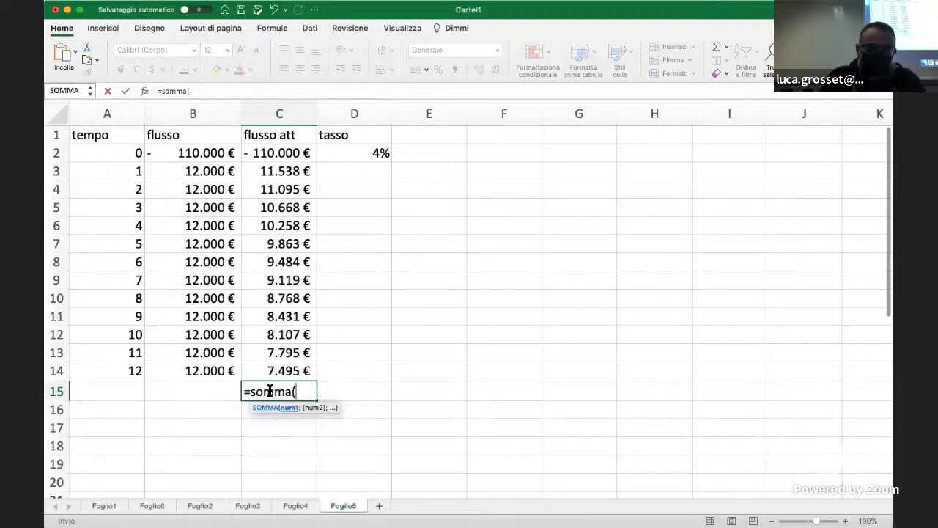
{"action": "left_click_drag", "start_coordinate": [283, 371], "coordinate": [275, 159]}
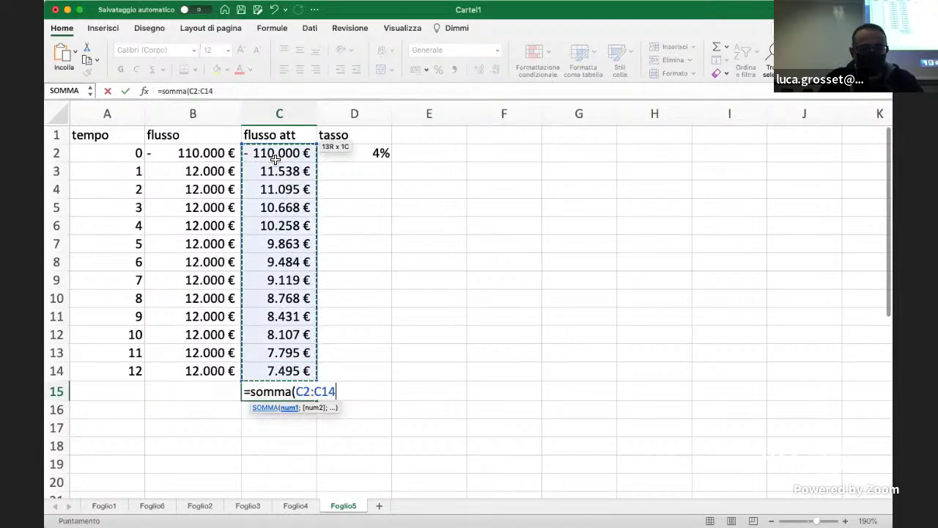
{"action": "type", "text": ")"}
{"action": "key", "text": "Return"}
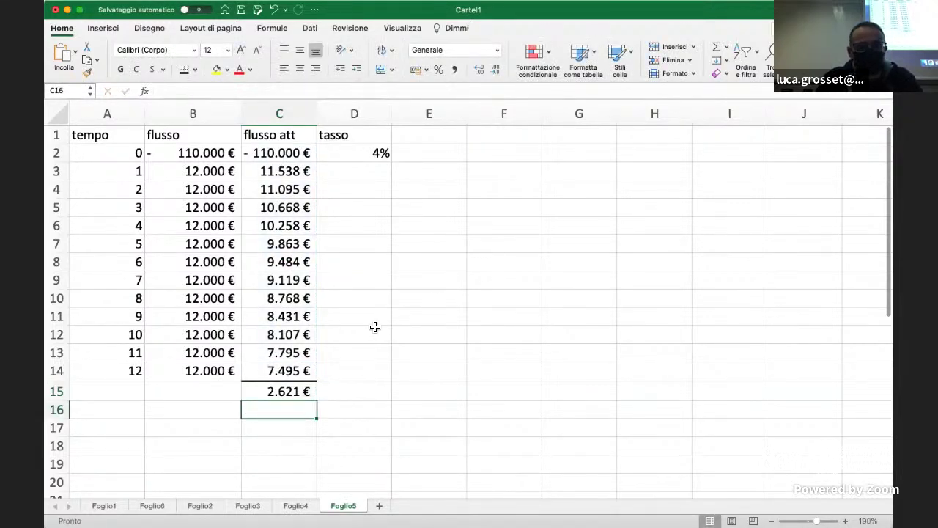
- Run Goal Seek to bring C15 to 0 by changing the rate in D2, and show D2 with two decimals
{"action": "left_click", "coordinate": [281, 386]}
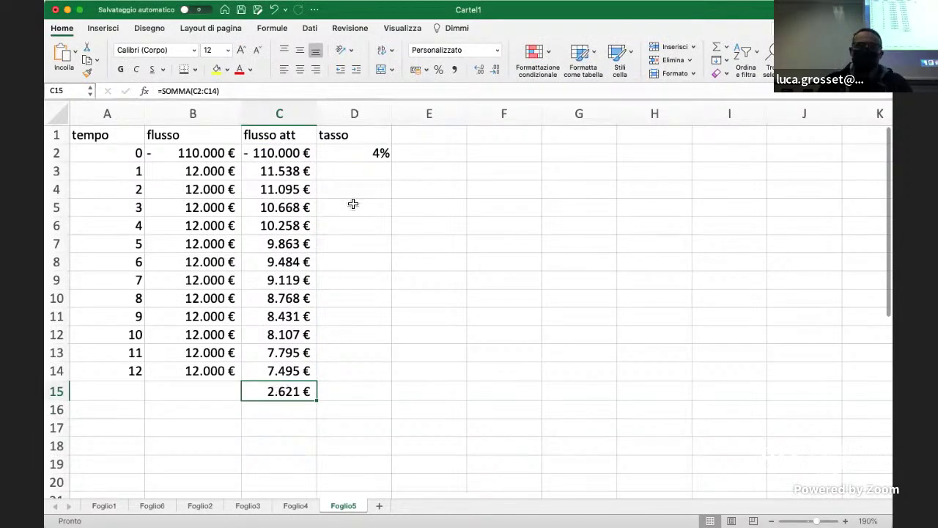
{"action": "left_click", "coordinate": [367, 156]}
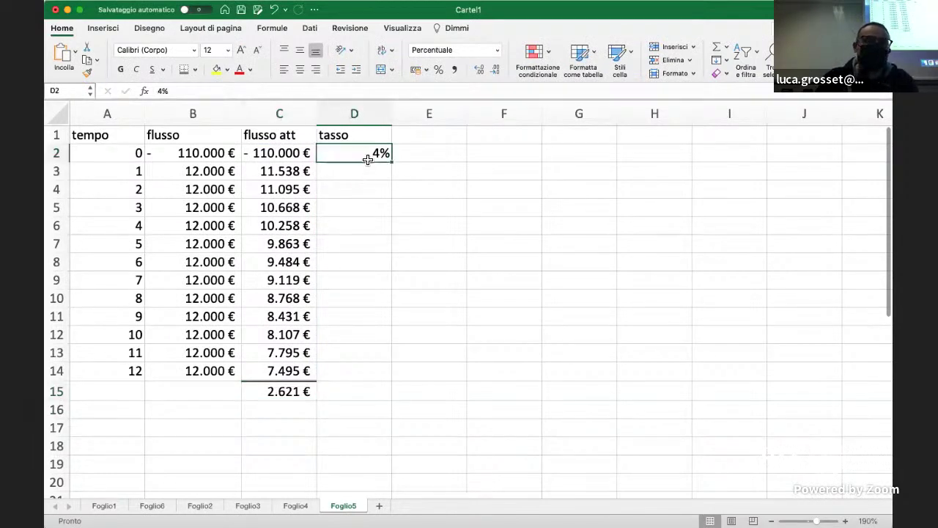
{"action": "left_click", "coordinate": [332, 1]}
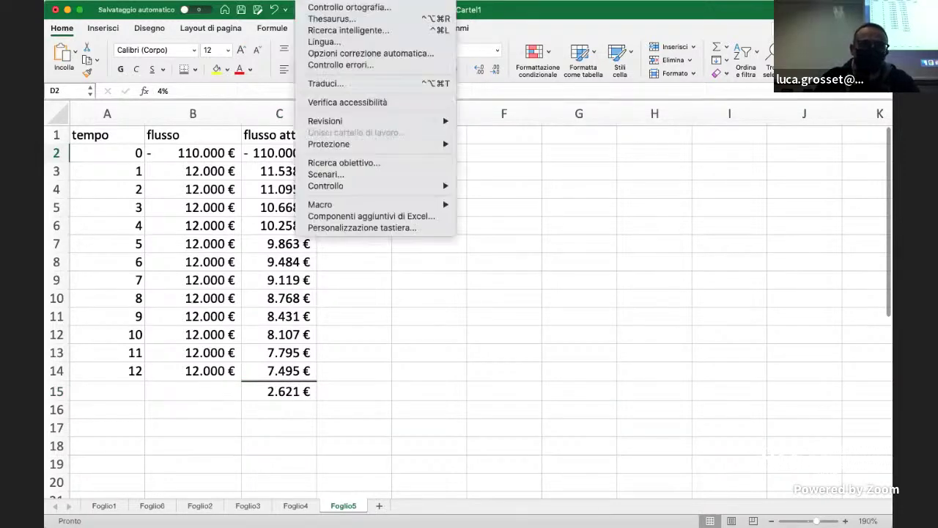
{"action": "left_click", "coordinate": [322, 162]}
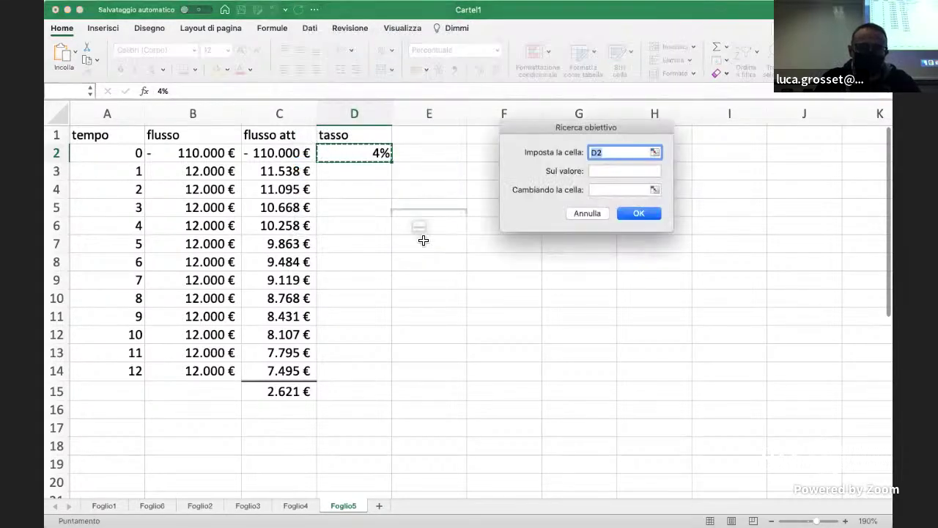
{"action": "left_click", "coordinate": [277, 395]}
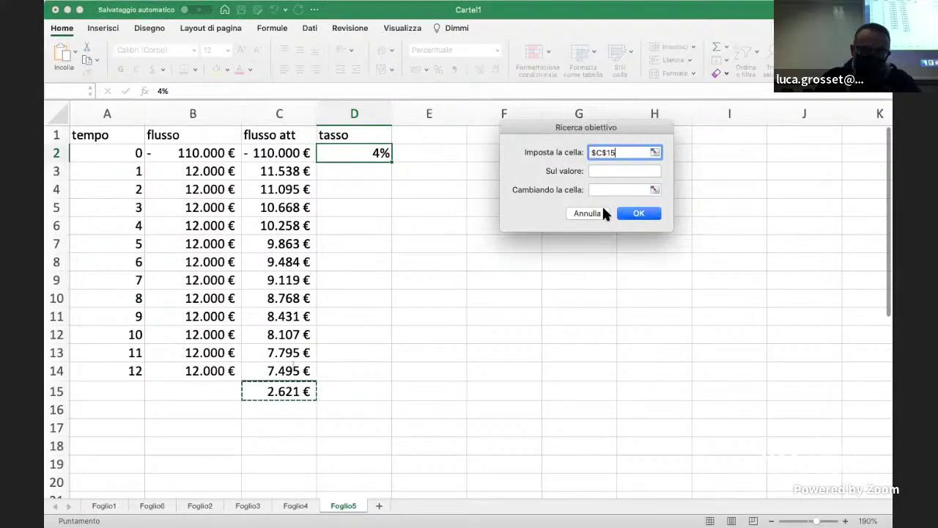
{"action": "left_click", "coordinate": [604, 170]}
{"action": "type", "text": "0"}
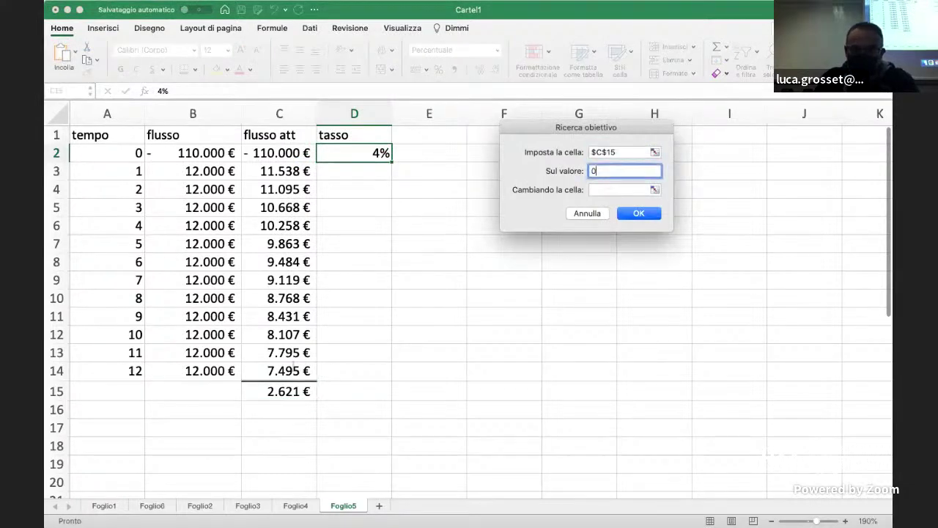
{"action": "left_click", "coordinate": [602, 192]}
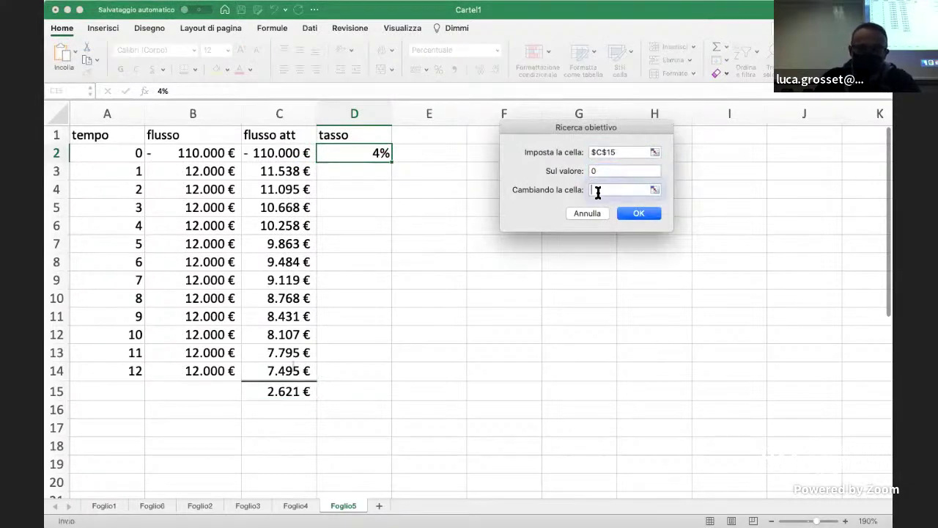
{"action": "left_click", "coordinate": [356, 153]}
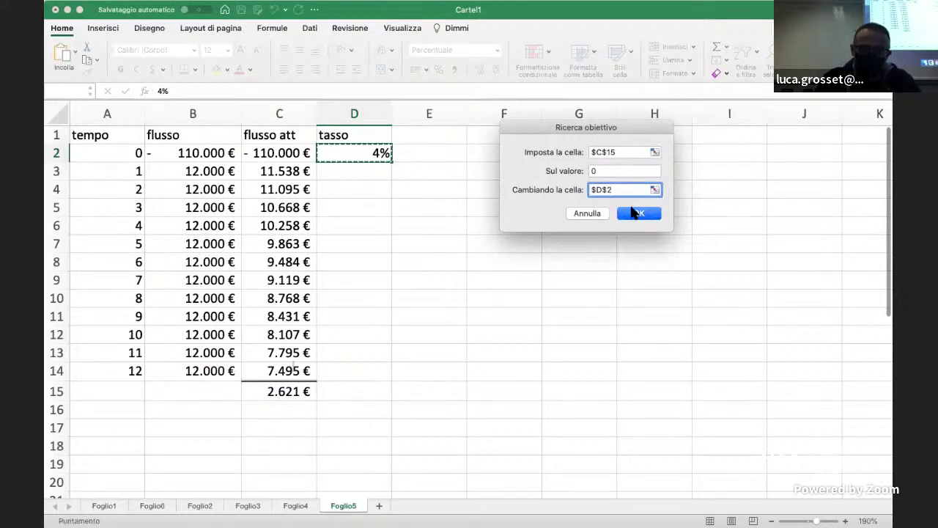
{"action": "left_click", "coordinate": [635, 214]}
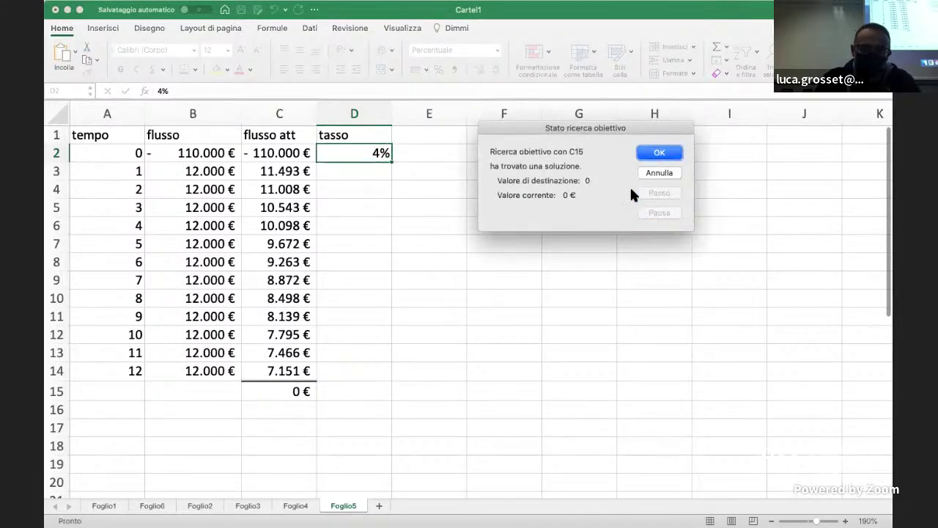
{"action": "left_click", "coordinate": [662, 152]}
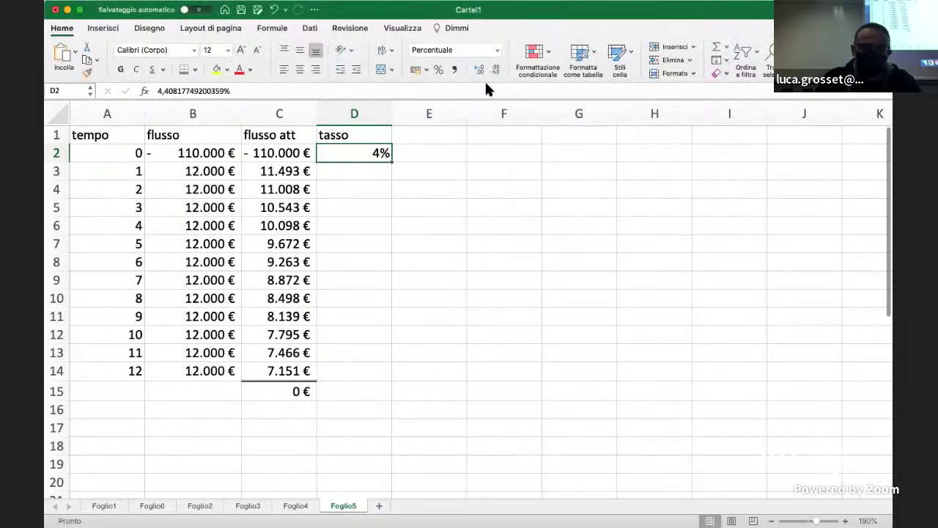
{"action": "left_click", "coordinate": [480, 71]}
{"action": "left_click", "coordinate": [480, 71]}
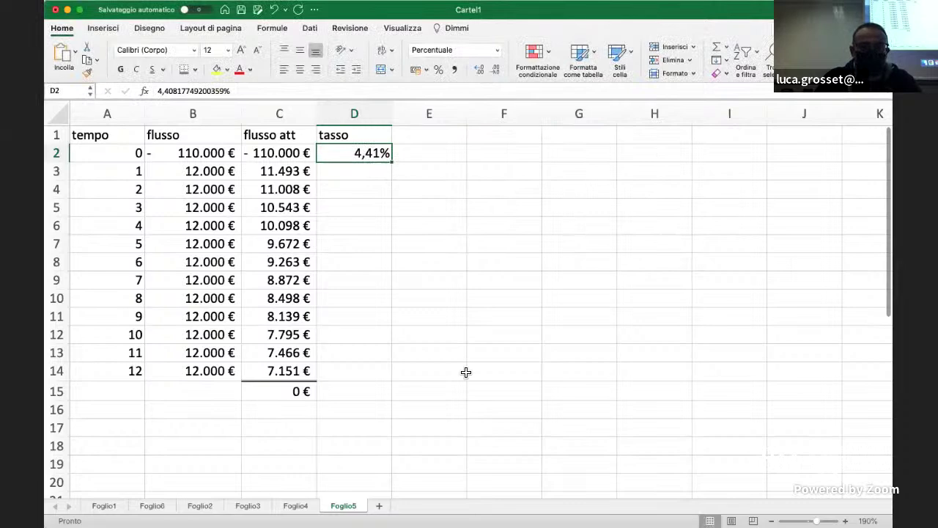
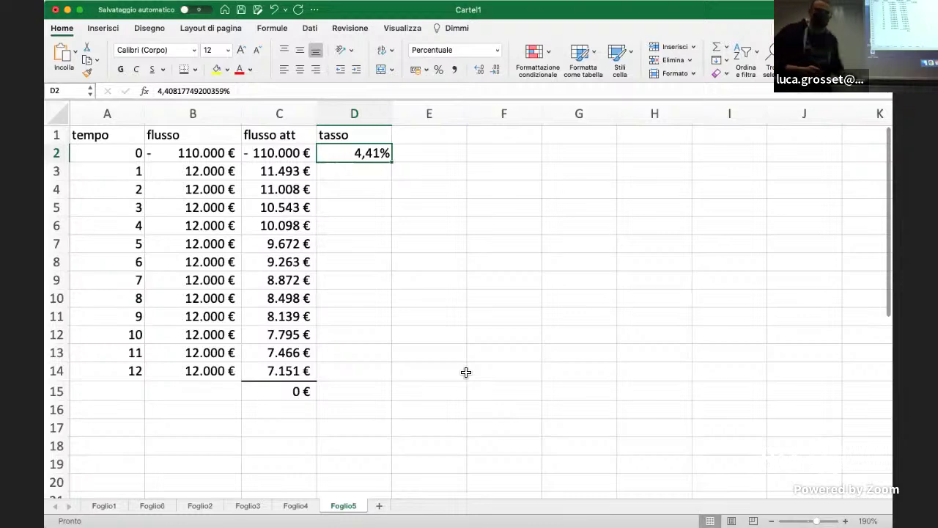
- Enter the label VA in F2 with the value 110000 in G2
{"action": "left_click", "coordinate": [509, 158]}
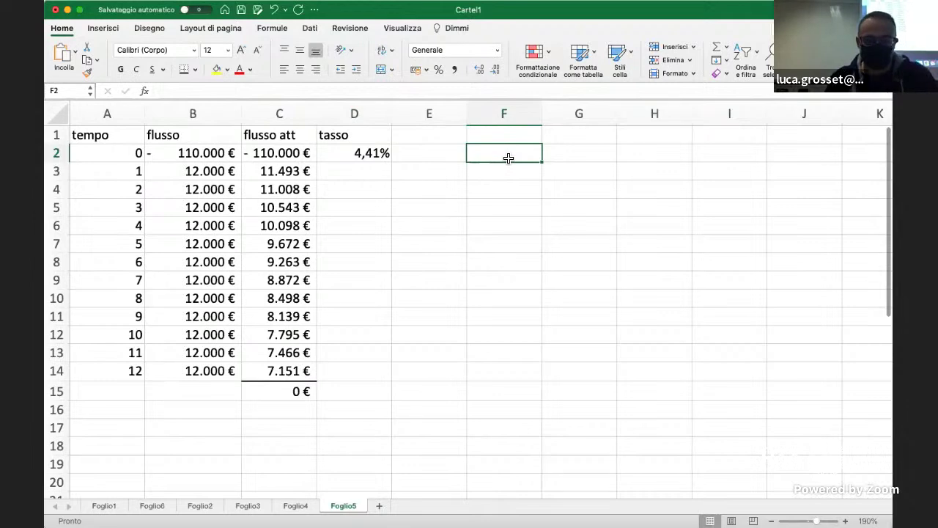
{"action": "type", "text": "VA"}
{"action": "key", "text": "Tab"}
{"action": "type", "text": "10"}
{"action": "key", "text": "BackSpace"}
{"action": "type", "text": "10000"}
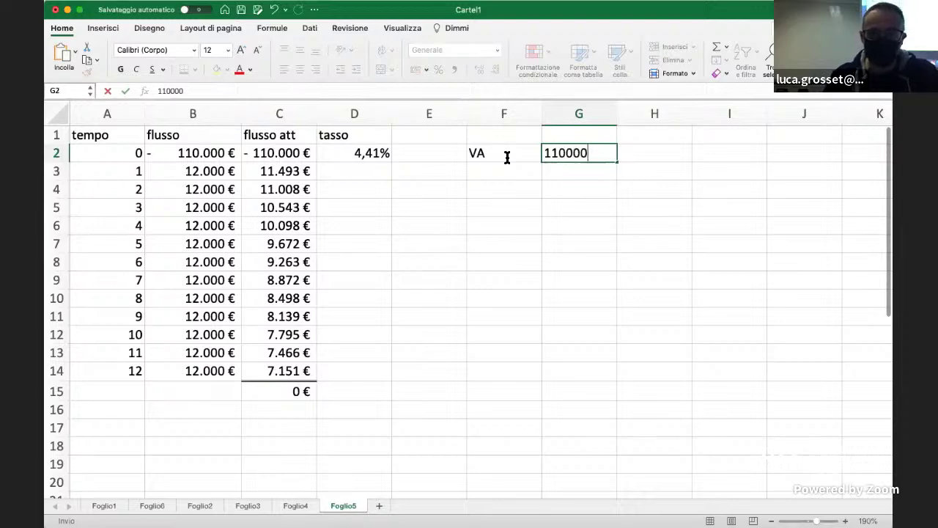
{"action": "key", "text": "Return"}
- Enter the label R in F3 with the value 12000 in G3
{"action": "key", "text": "Left"}
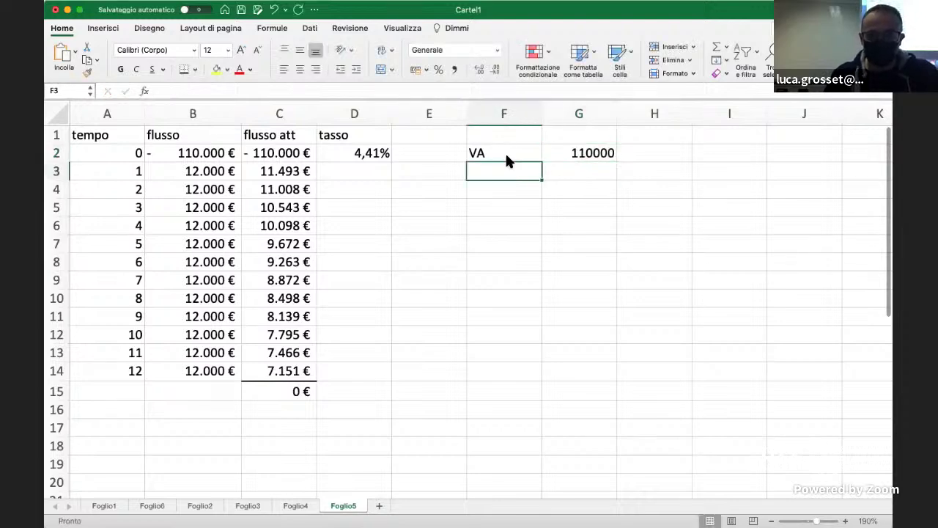
{"action": "type", "text": "m"}
{"action": "key", "text": "BackSpace"}
{"action": "type", "text": "R"}
{"action": "key", "text": "Tab"}
{"action": "type", "text": "1"}
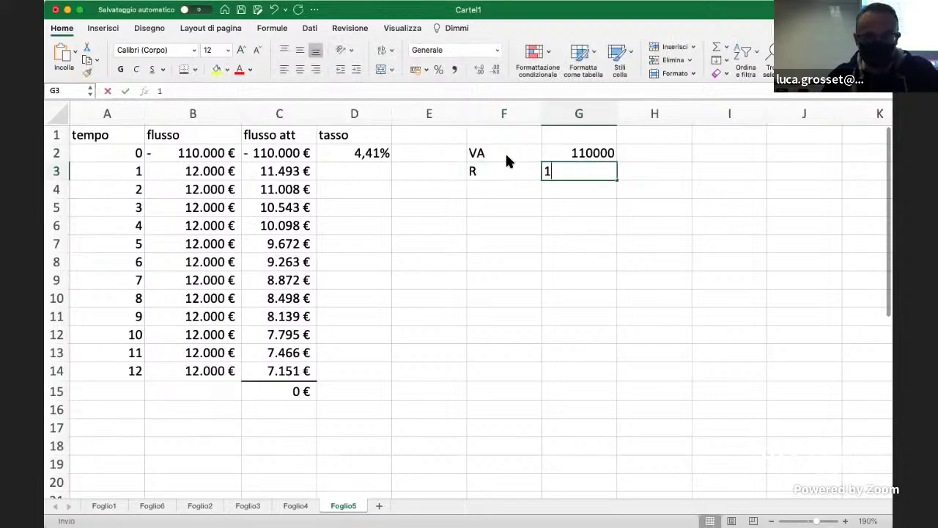
{"action": "type", "text": "2000"}
{"action": "key", "text": "Return"}
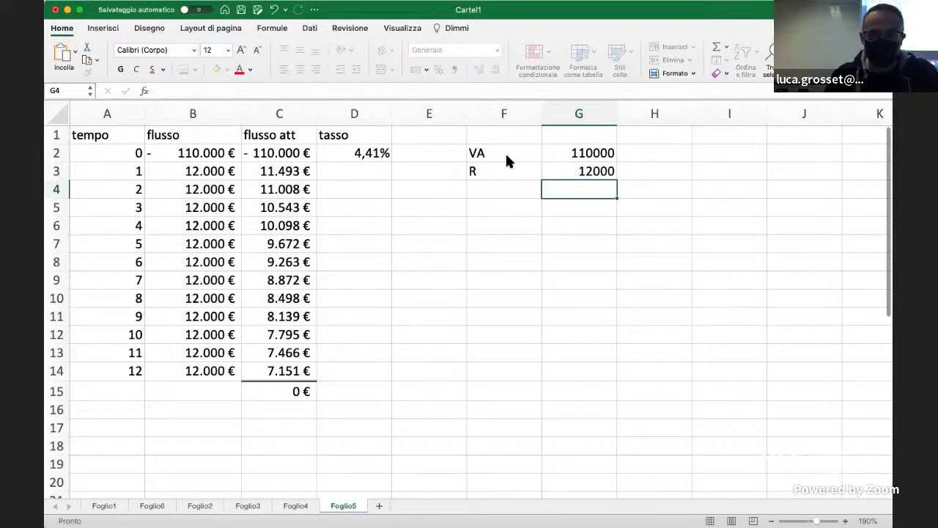
- Enter the label n in F4 with the value 12 in G4
{"action": "key", "text": "Left"}
{"action": "type", "text": "n"}
{"action": "key", "text": "Tab"}
{"action": "type", "text": "12"}
{"action": "key", "text": "Return"}
- Format the amounts in G2:G3 as euro accounting without decimals
{"action": "key", "text": "Up"}
{"action": "key", "text": "Up"}
{"action": "key", "text": "Up"}
{"action": "key", "text": "shift+Down"}
{"action": "key", "text": "shift+Up"}
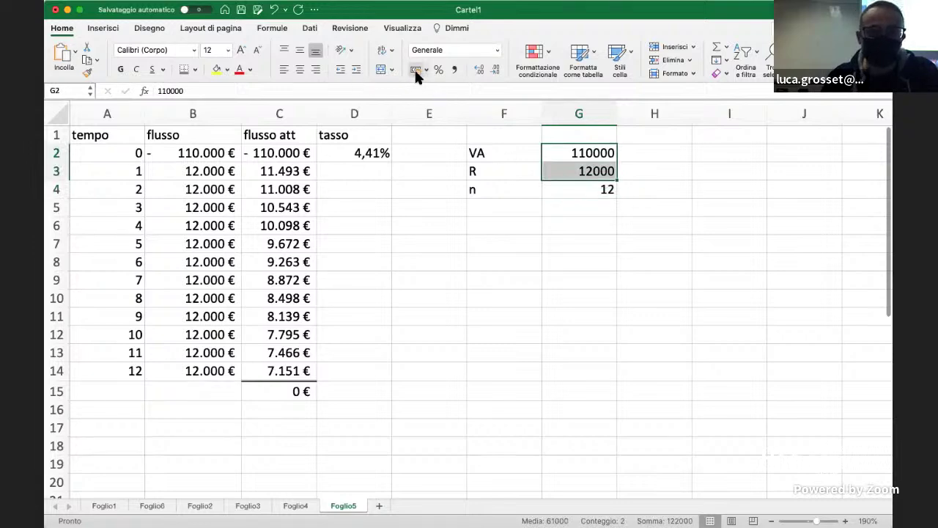
{"action": "left_click", "coordinate": [416, 71]}
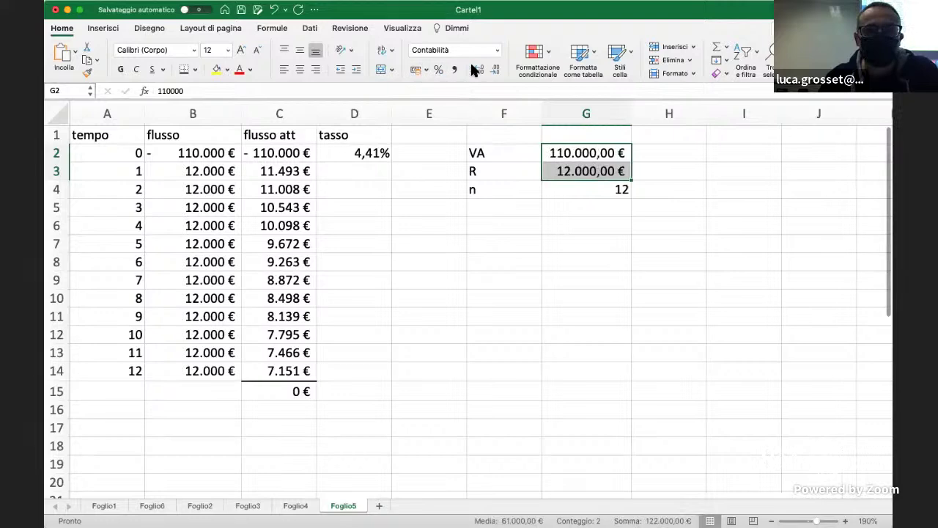
{"action": "left_click", "coordinate": [495, 70]}
{"action": "left_click", "coordinate": [508, 240]}
- Enter the label i in F5 with the value 5% in G5
{"action": "left_click", "coordinate": [491, 211]}
{"action": "type", "text": "tasso"}
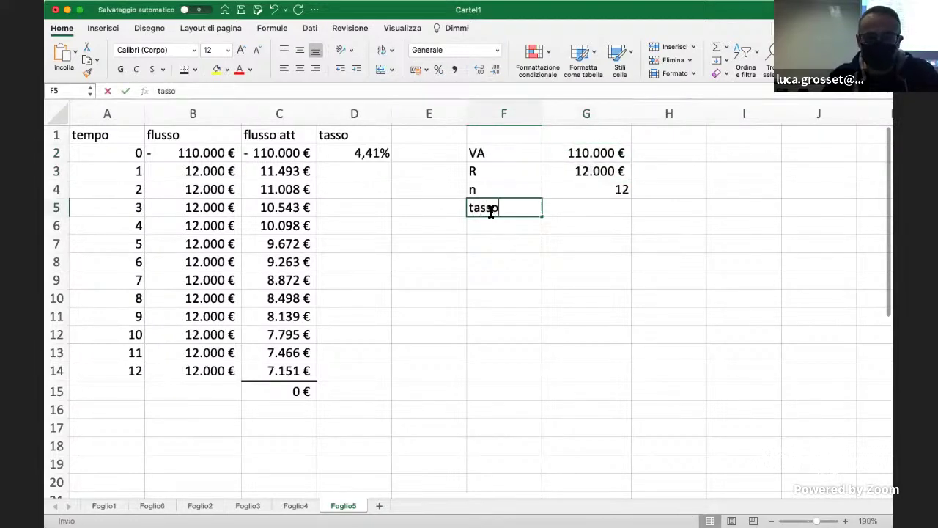
{"action": "key", "text": "BackSpace"}
{"action": "key", "text": "BackSpace"}
{"action": "key", "text": "BackSpace"}
{"action": "key", "text": "BackSpace"}
{"action": "key", "text": "BackSpace"}
{"action": "type", "text": "i"}
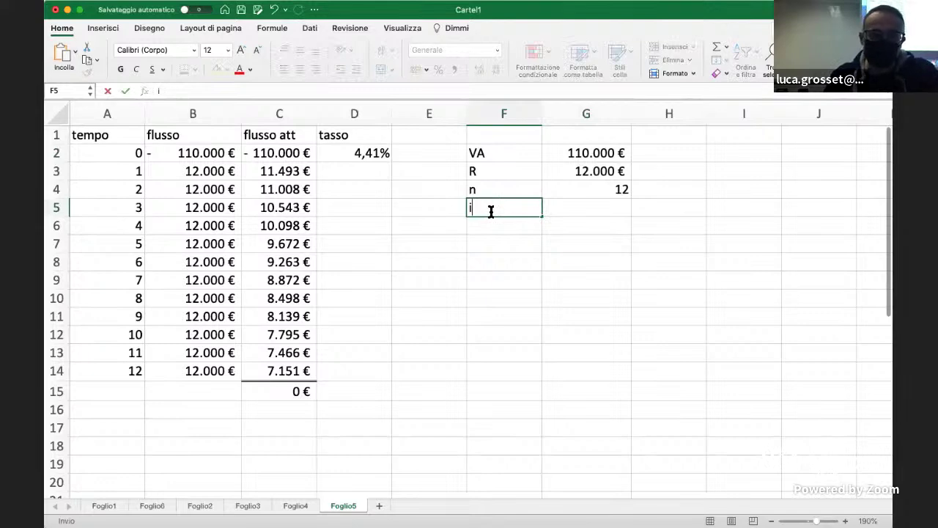
{"action": "key", "text": "Tab"}
{"action": "type", "text": "5%"}
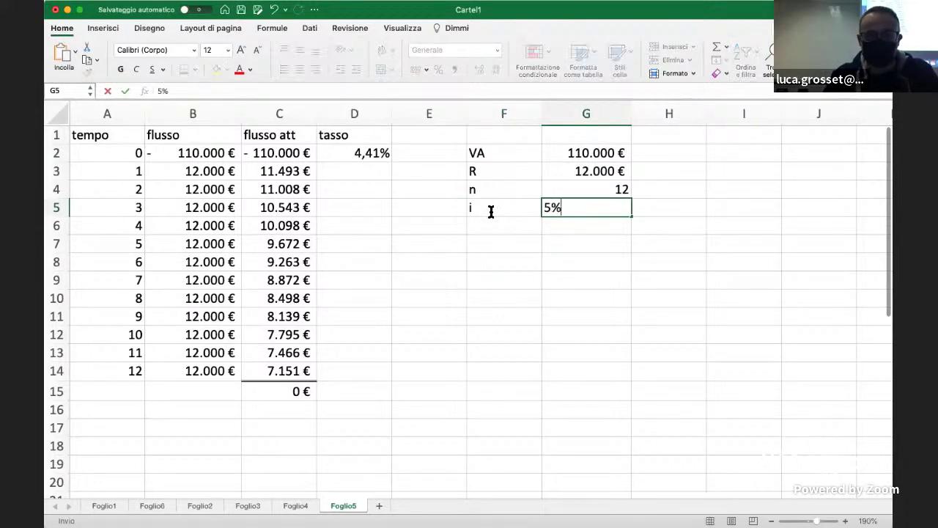
{"action": "key", "text": "Return"}
{"action": "key", "text": "Return"}
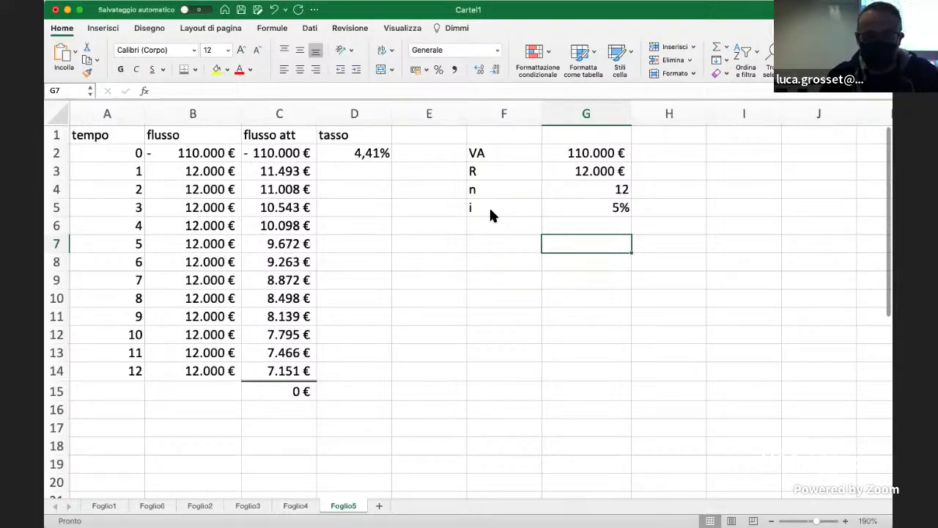
- Enter the label VA/R in F7 and the formula =G2/G3 in G7
{"action": "type", "text": "="}
{"action": "key", "text": "BackSpace"}
{"action": "key", "text": "Left"}
{"action": "type", "text": "V"}
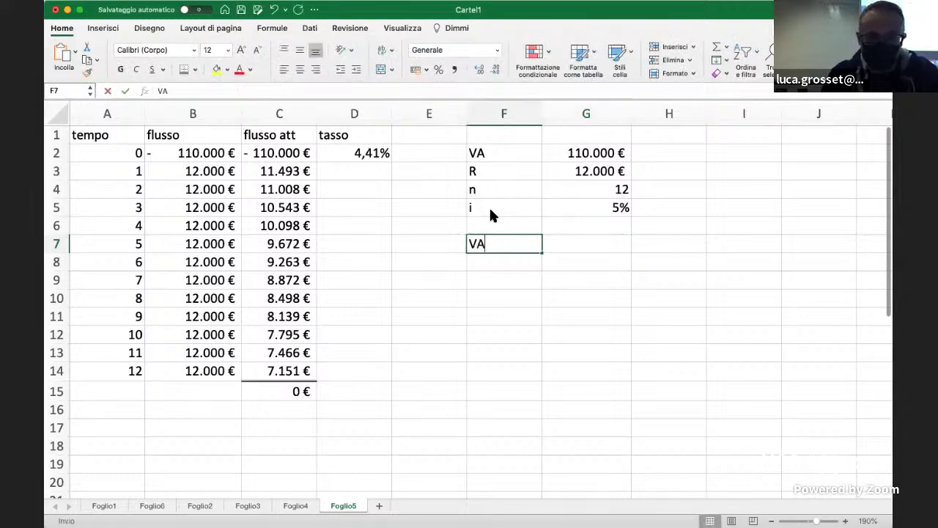
{"action": "type", "text": "A/R"}
{"action": "key", "text": "Tab"}
{"action": "type", "text": "="}
{"action": "left_click", "coordinate": [580, 154]}
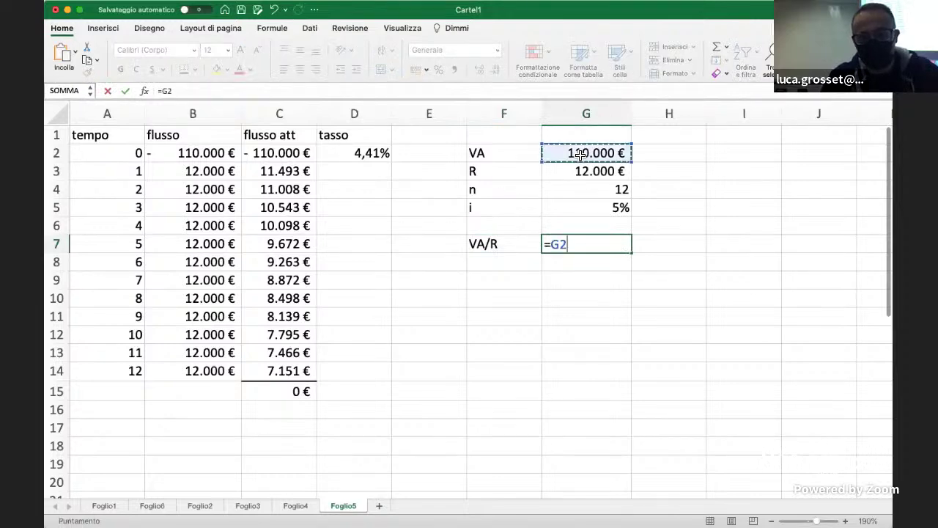
{"action": "type", "text": "/"}
{"action": "left_click", "coordinate": [585, 175]}
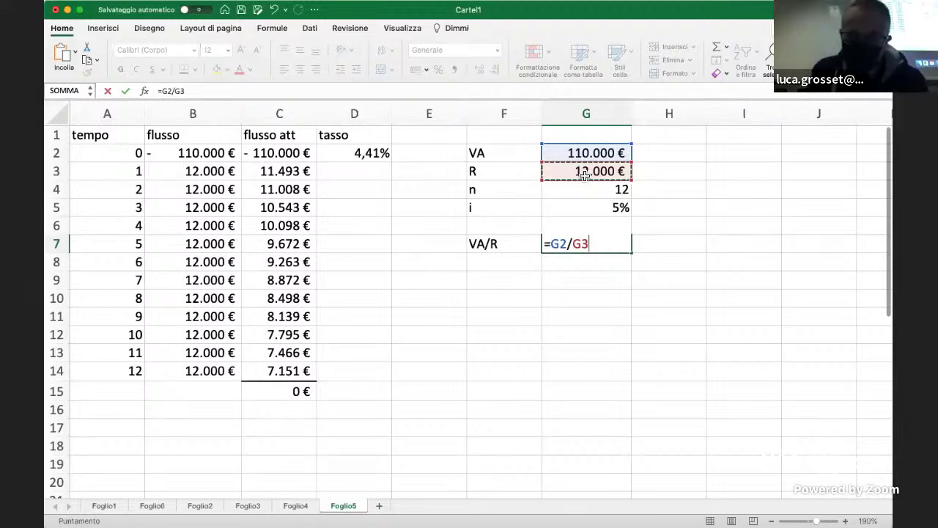
{"action": "key", "text": "Return"}
- Enter the label 1-(1+i)^-n/i in F8, under VA/R
{"action": "key", "text": "Left"}
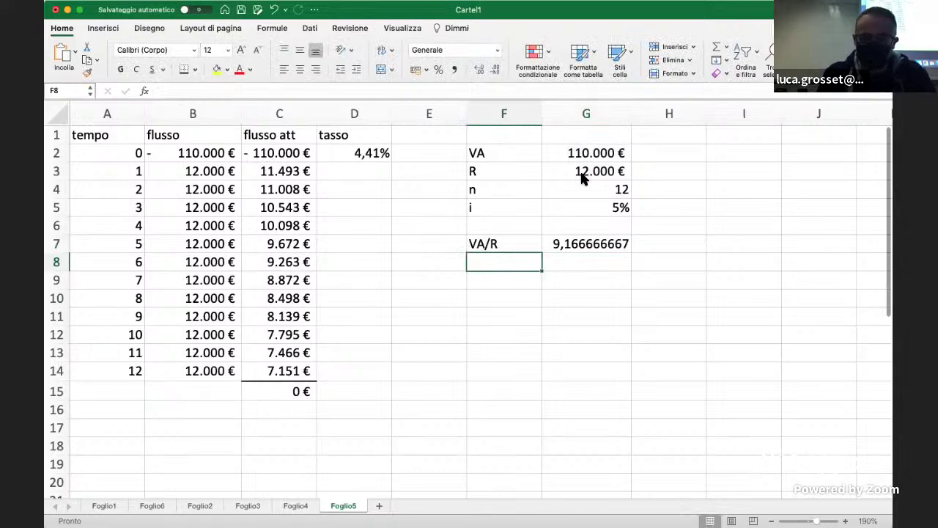
{"action": "type", "text": "1-(1+i)^"}
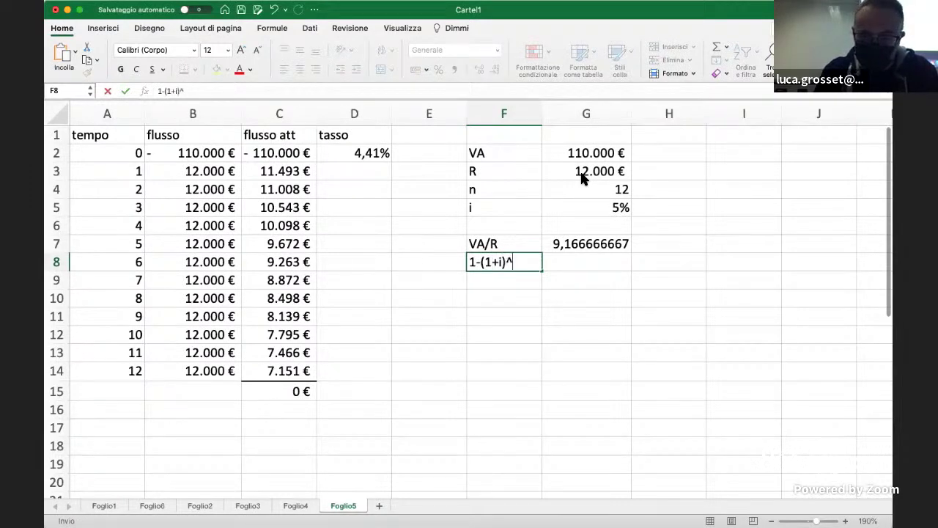
{"action": "type", "text": "-n"}
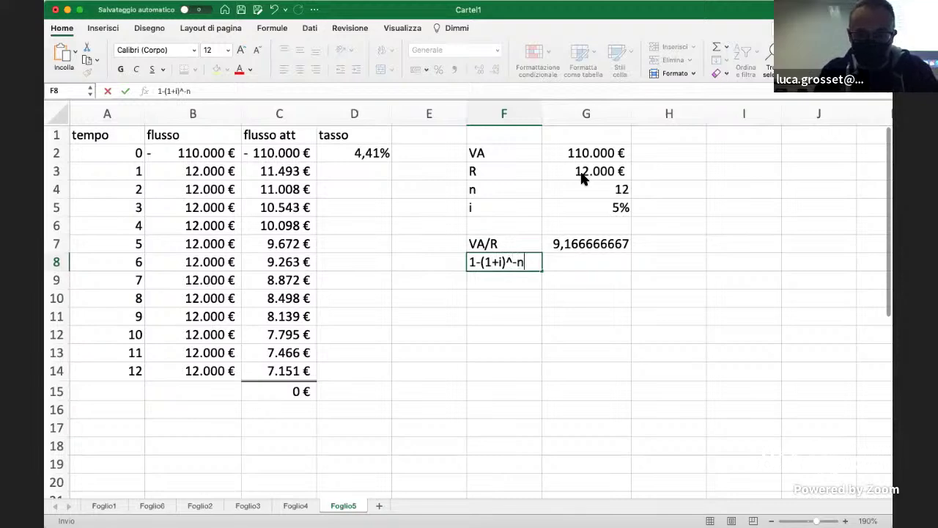
{"action": "type", "text": "/i"}
{"action": "key", "text": "Tab"}
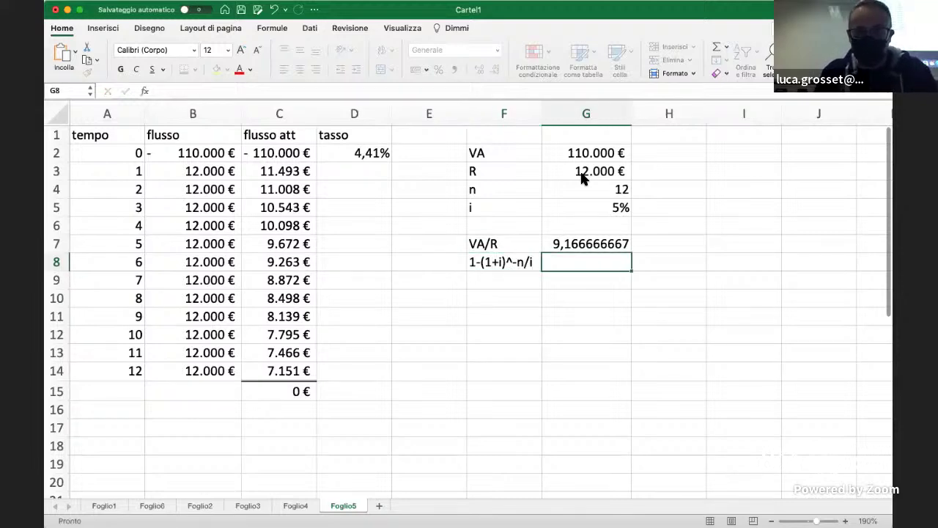
- Enter the annuity factor formula =(1-(1+G5)^(-G4))/G5 in G8
{"action": "type", "text": "="}
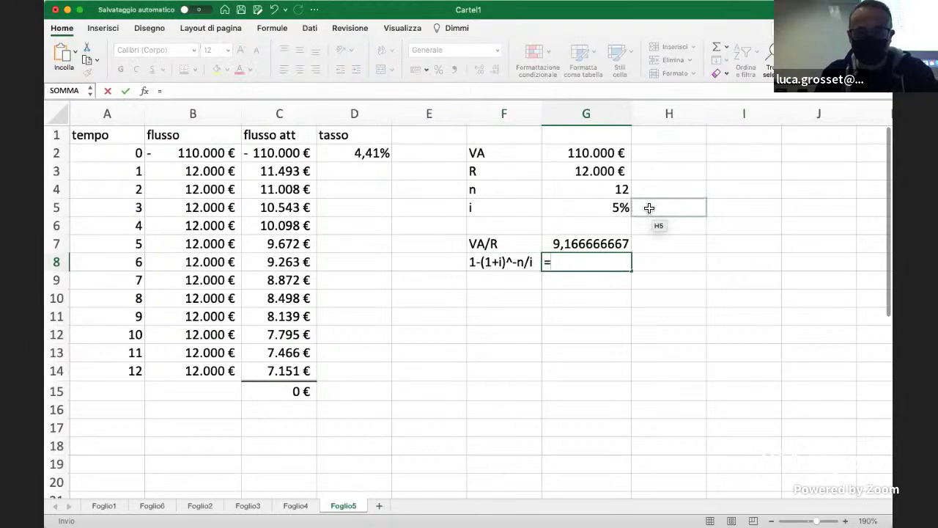
{"action": "type", "text": "(1"}
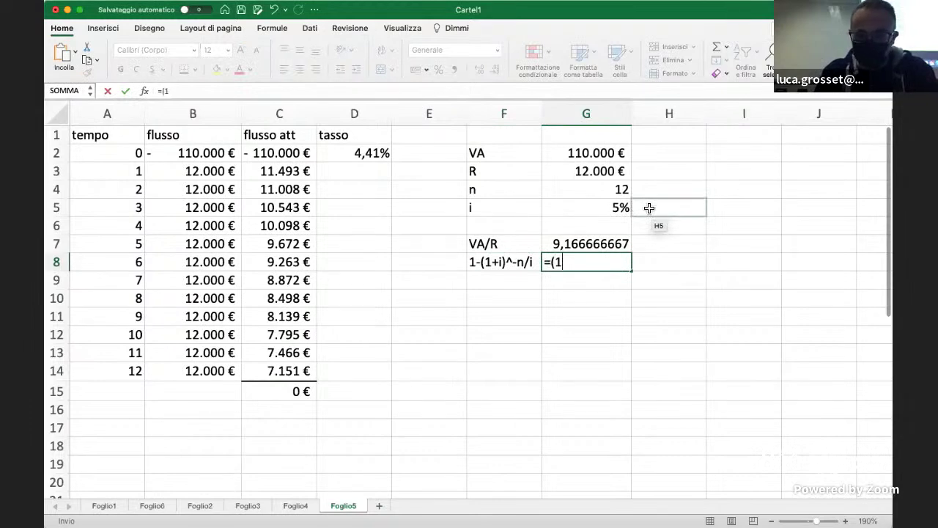
{"action": "type", "text": "-(1+"}
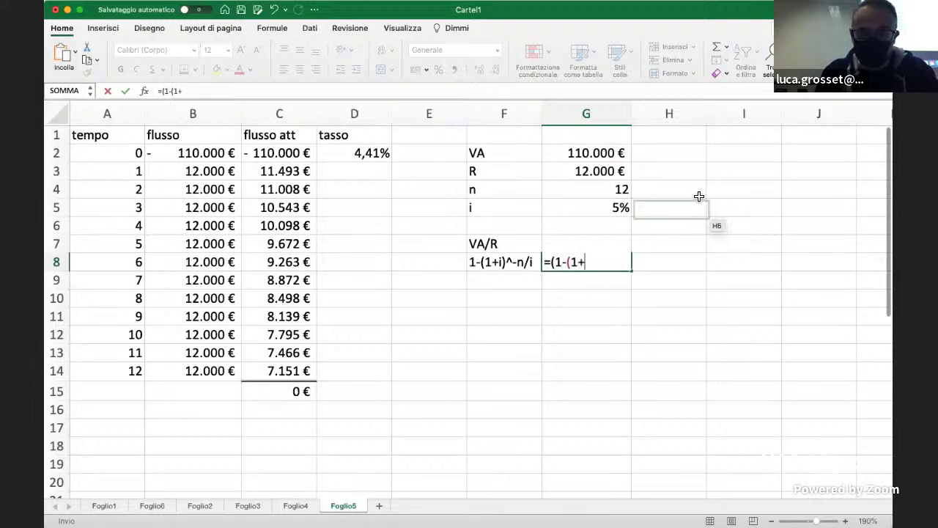
{"action": "left_click", "coordinate": [604, 210]}
{"action": "type", "text": ")^("}
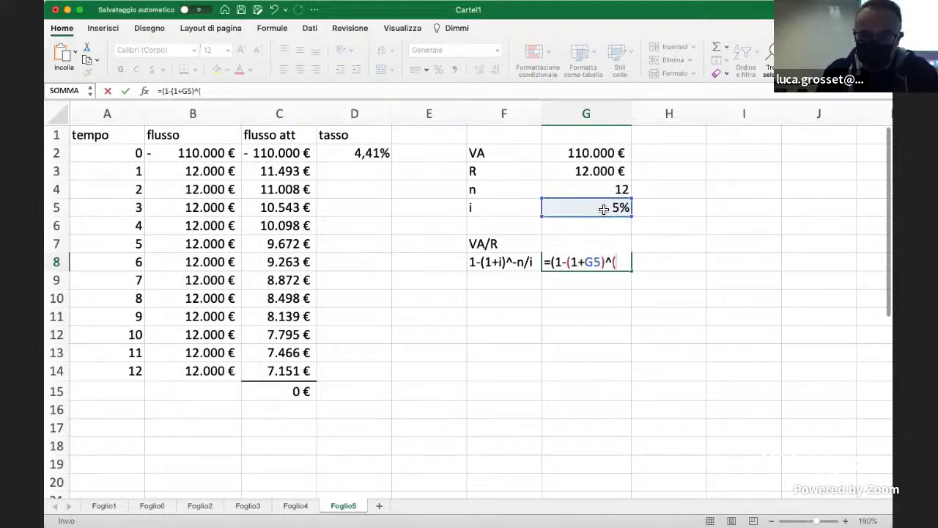
{"action": "type", "text": "-"}
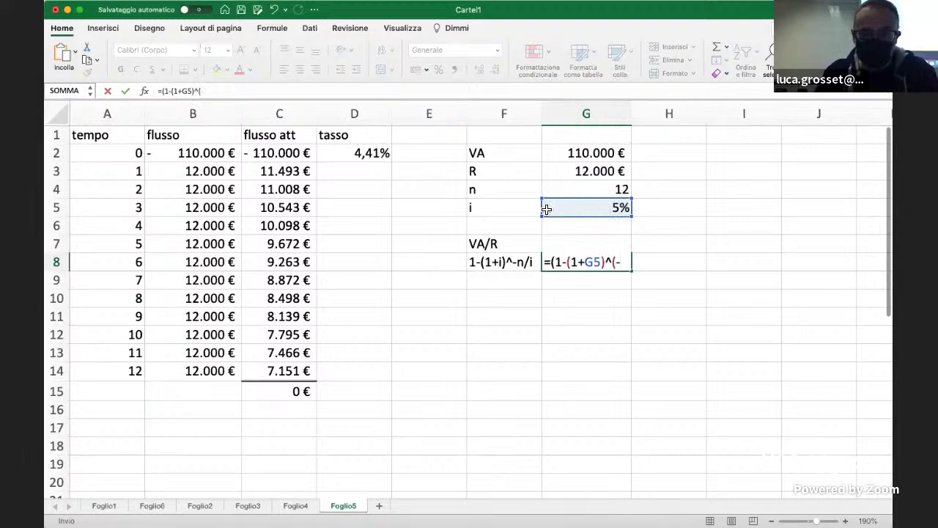
{"action": "left_click", "coordinate": [586, 191]}
{"action": "type", "text": ")"}
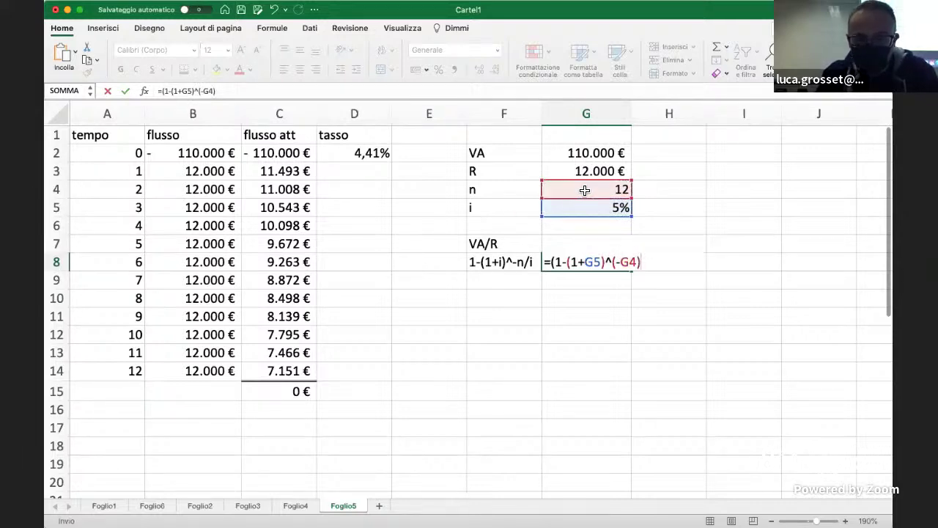
{"action": "type", "text": ")/"}
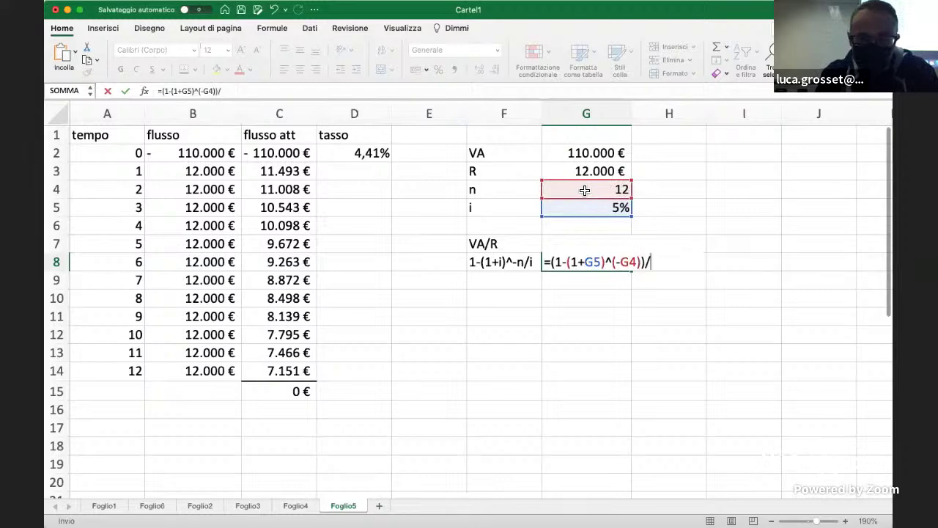
{"action": "left_click", "coordinate": [561, 208]}
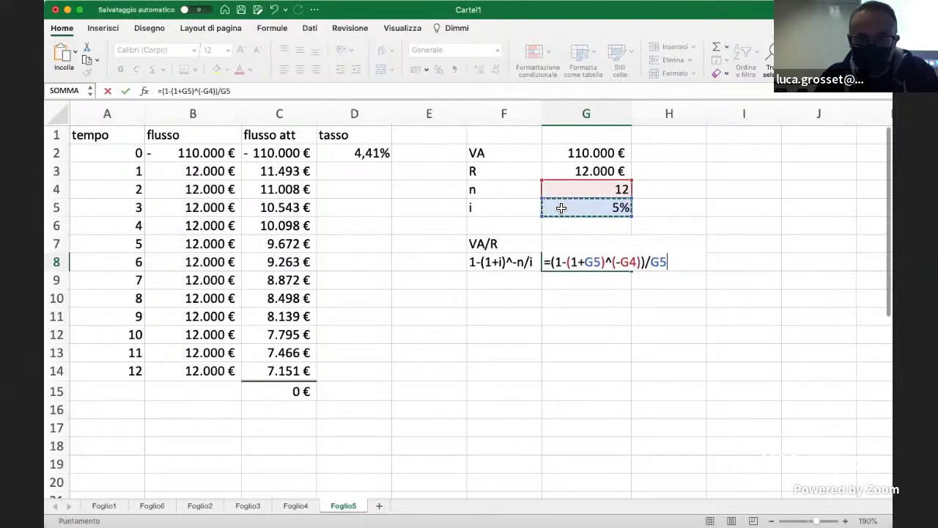
{"action": "key", "text": "Return"}
- Format the annuity factor in G8 with the comma number style instead of a percentage
{"action": "key", "text": "Up"}
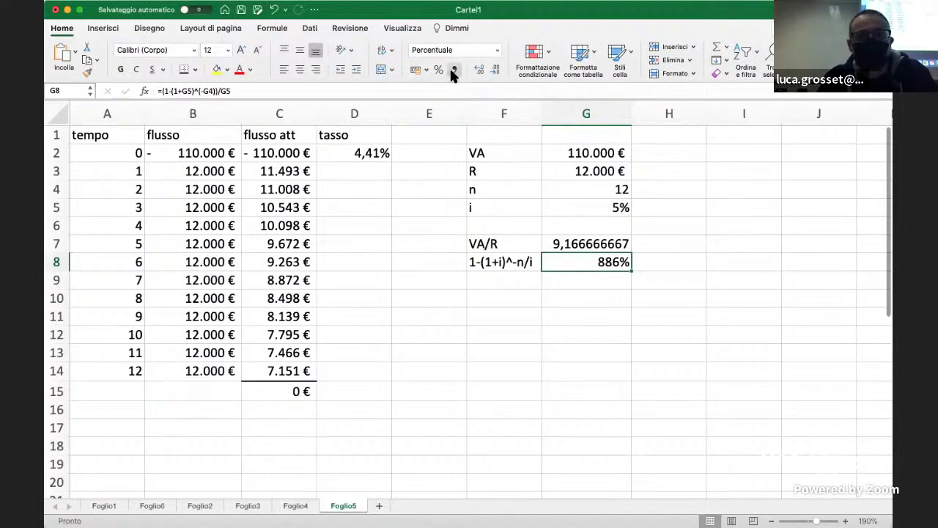
{"action": "left_click", "coordinate": [454, 70]}
{"action": "left_click", "coordinate": [626, 360]}
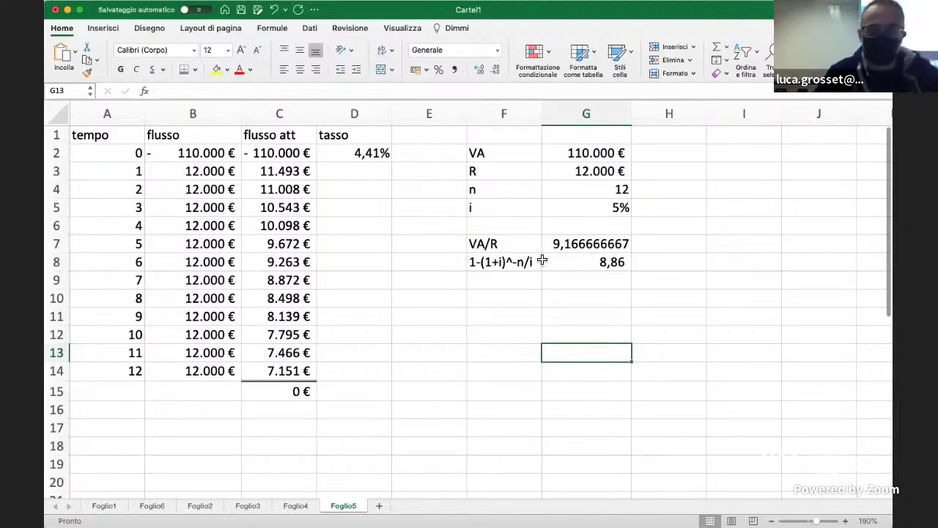
{"action": "left_click", "coordinate": [352, 0]}
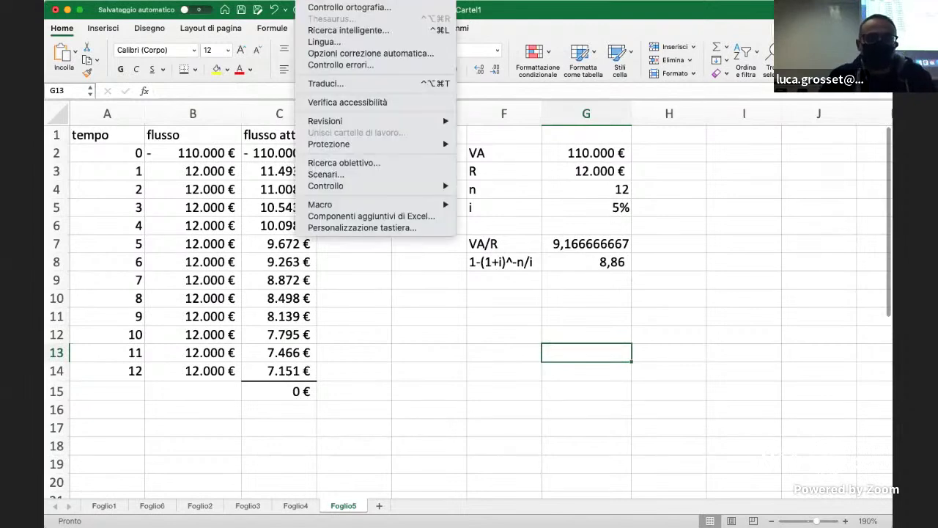
{"action": "left_click", "coordinate": [331, 163]}
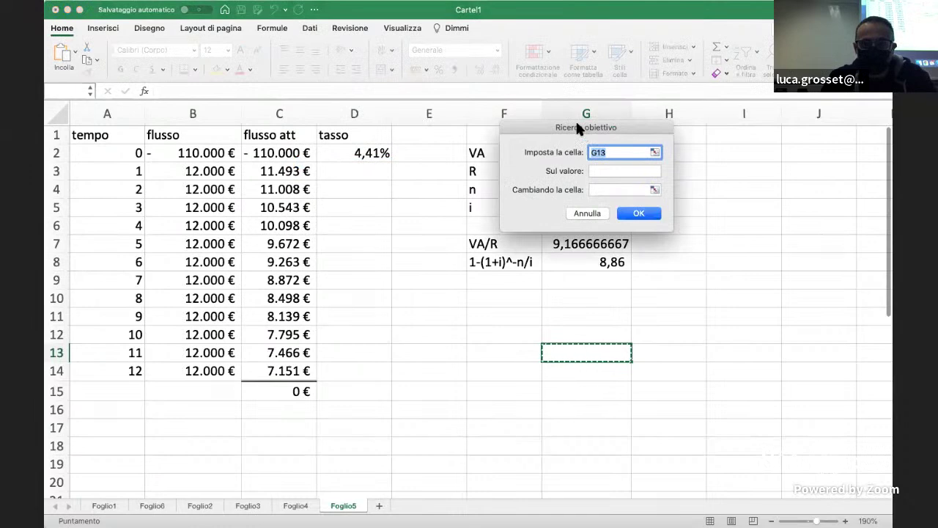
{"action": "left_click_drag", "start_coordinate": [576, 122], "coordinate": [332, 92]}
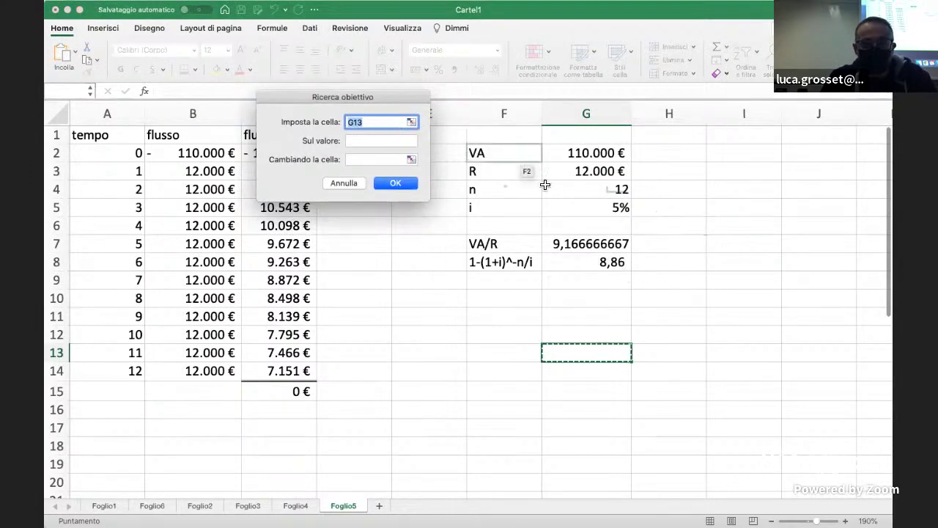
{"action": "left_click", "coordinate": [600, 269]}
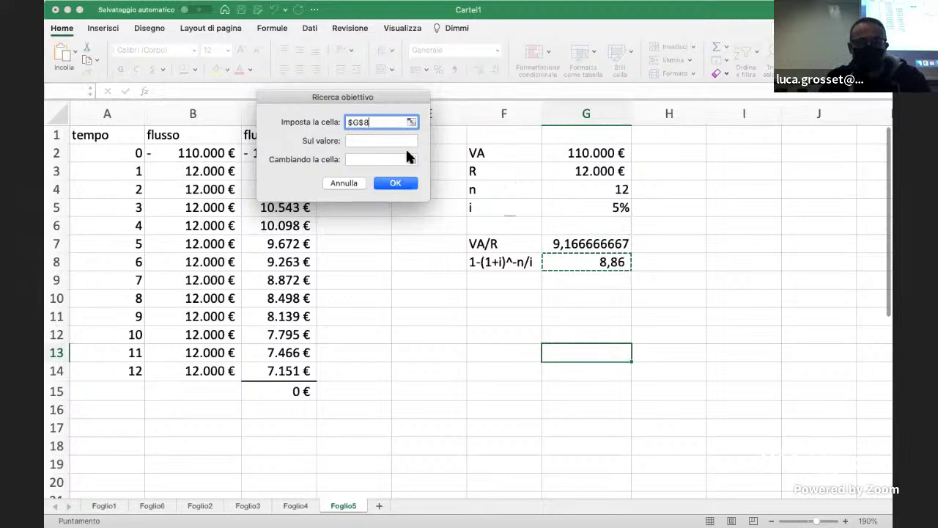
{"action": "left_click", "coordinate": [368, 141]}
{"action": "key", "text": "Escape"}
{"action": "left_click", "coordinate": [641, 329]}
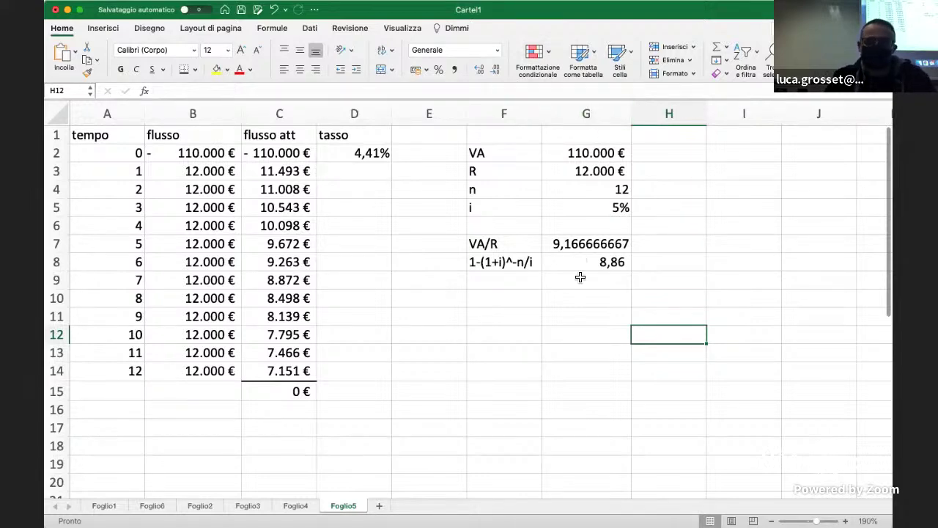
- Enter the label differenza in F10 and the formula =G7-G8 in G10
{"action": "left_click", "coordinate": [507, 305]}
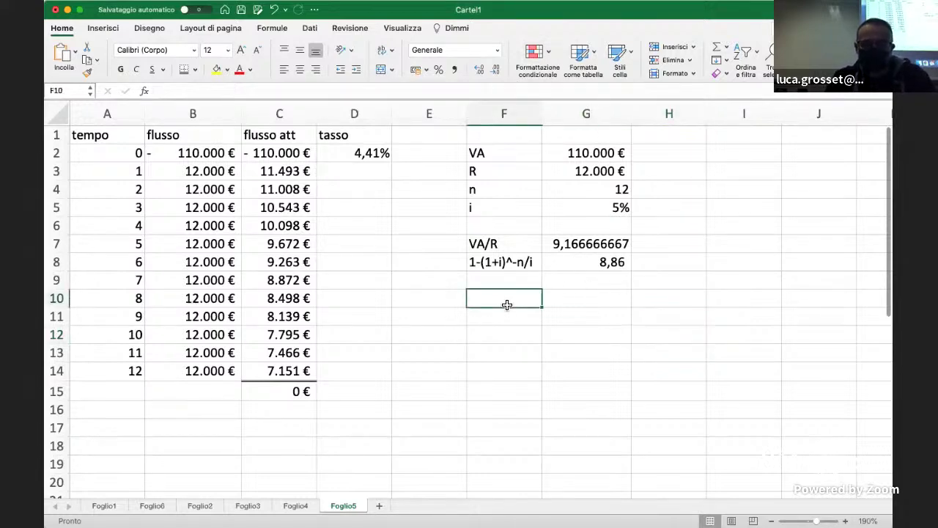
{"action": "type", "text": "differenza"}
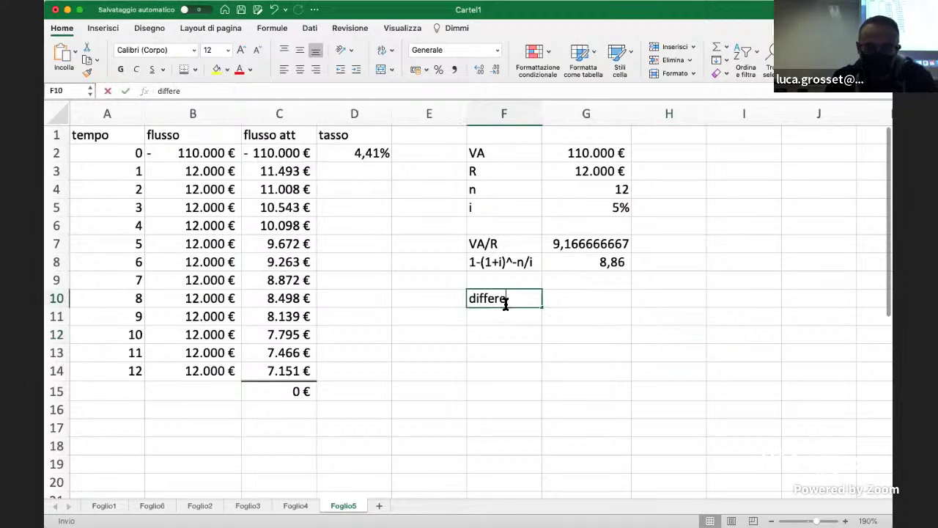
{"action": "key", "text": "Tab"}
{"action": "type", "text": "="}
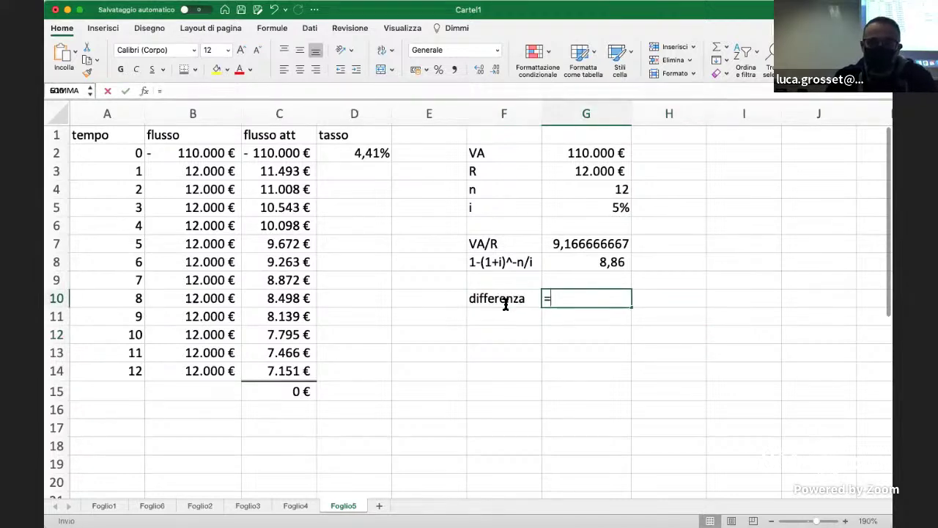
{"action": "left_click", "coordinate": [571, 247]}
{"action": "type", "text": "-"}
{"action": "left_click", "coordinate": [572, 261]}
{"action": "key", "text": "Return"}
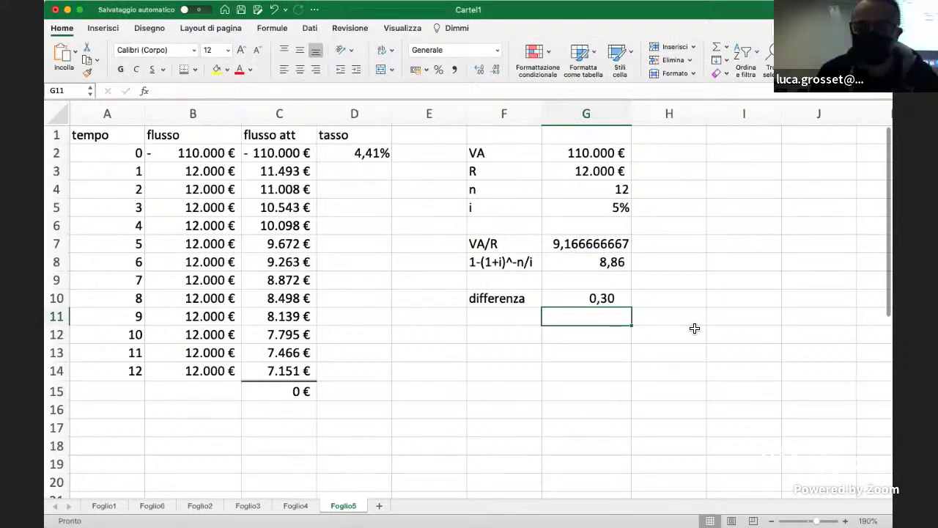
- Run a goal seek that sets the difference in G10 to 0 by changing the rate in G5, and accept the solution
{"action": "left_click", "coordinate": [323, 0]}
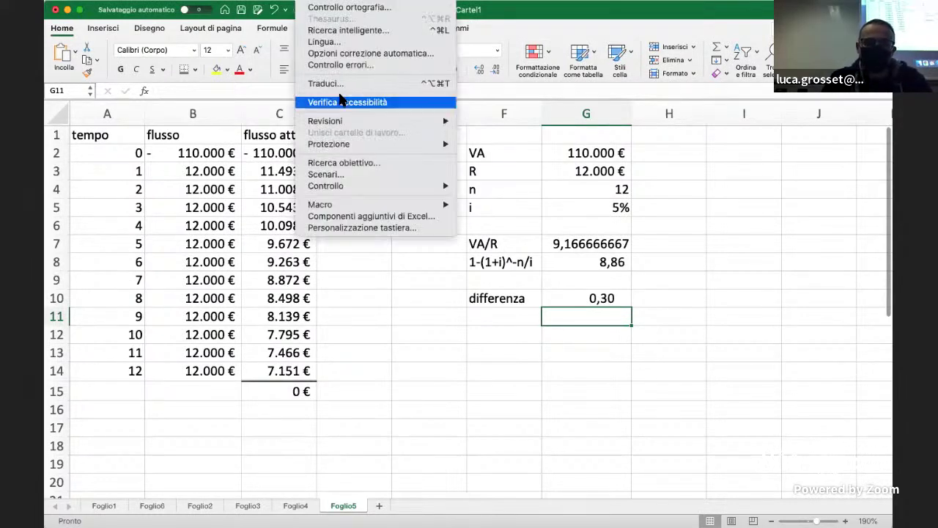
{"action": "left_click", "coordinate": [335, 162]}
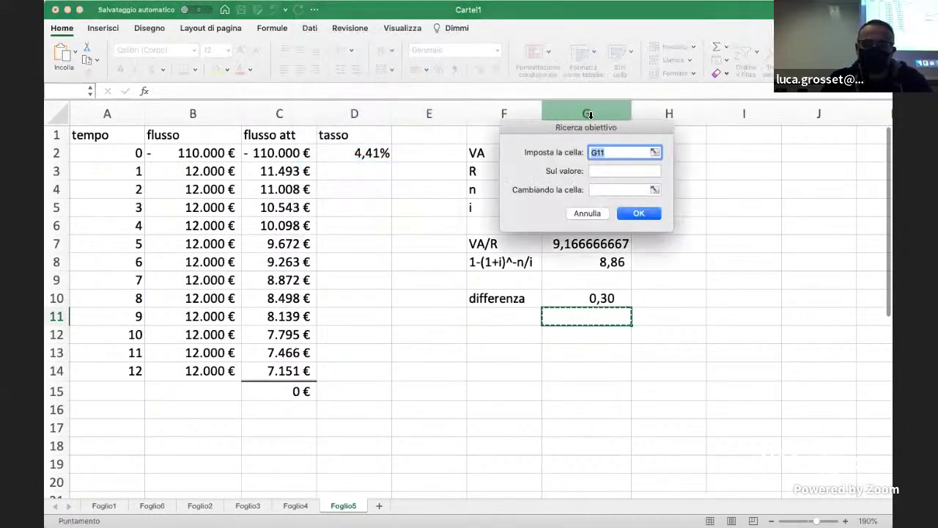
{"action": "left_click_drag", "start_coordinate": [533, 123], "coordinate": [340, 102]}
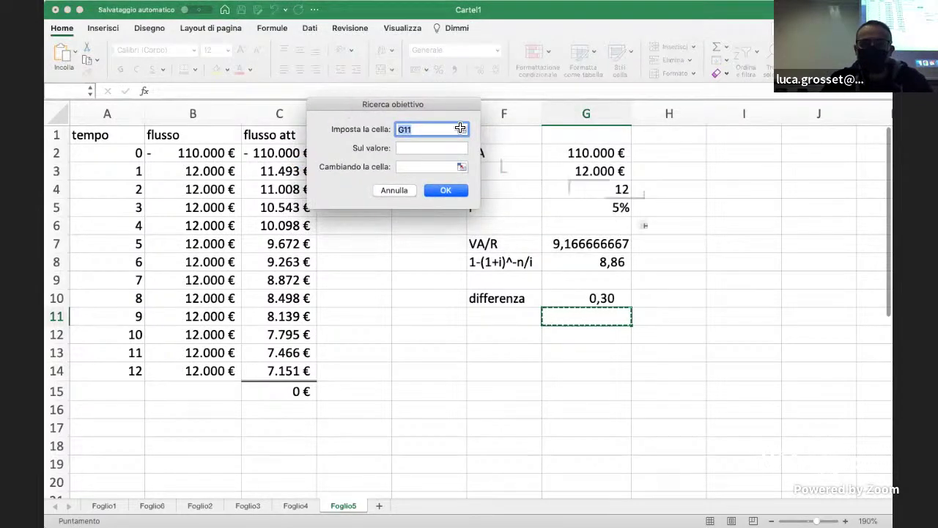
{"action": "left_click", "coordinate": [584, 300]}
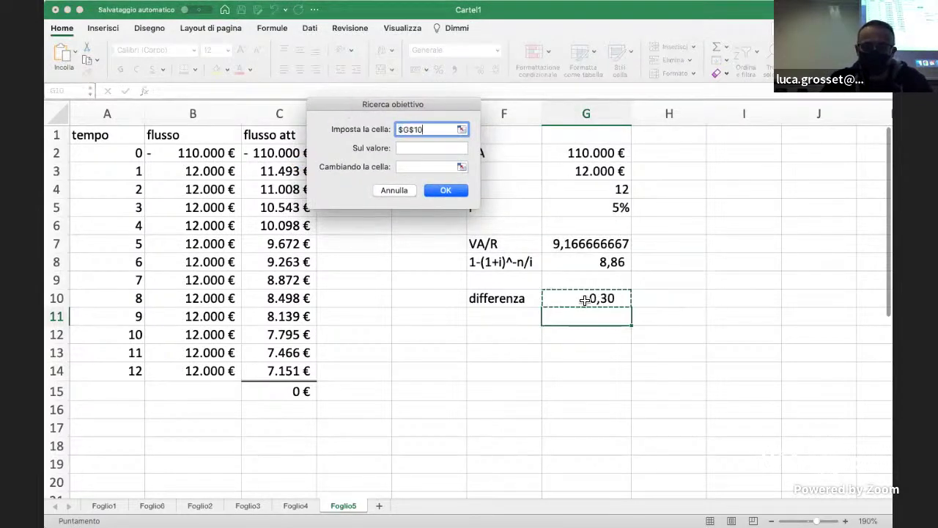
{"action": "left_click", "coordinate": [415, 148]}
{"action": "type", "text": "0"}
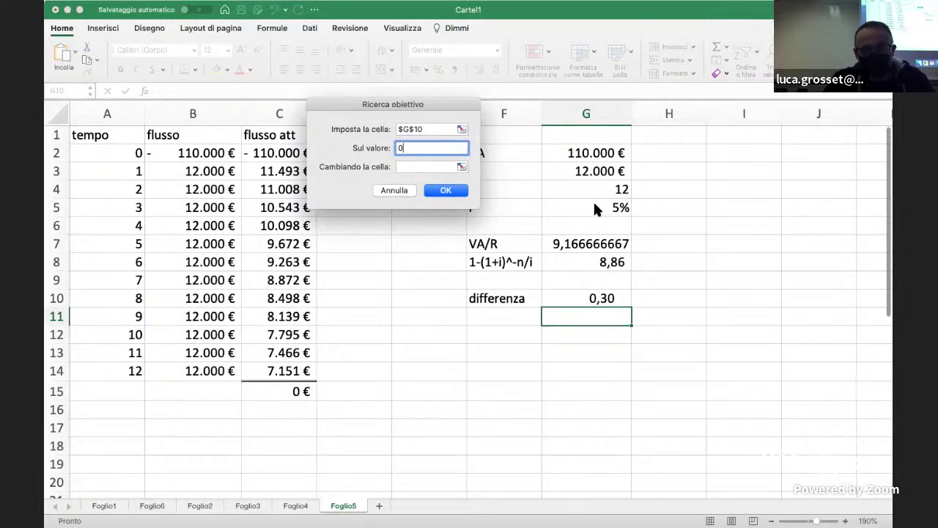
{"action": "left_click", "coordinate": [456, 166]}
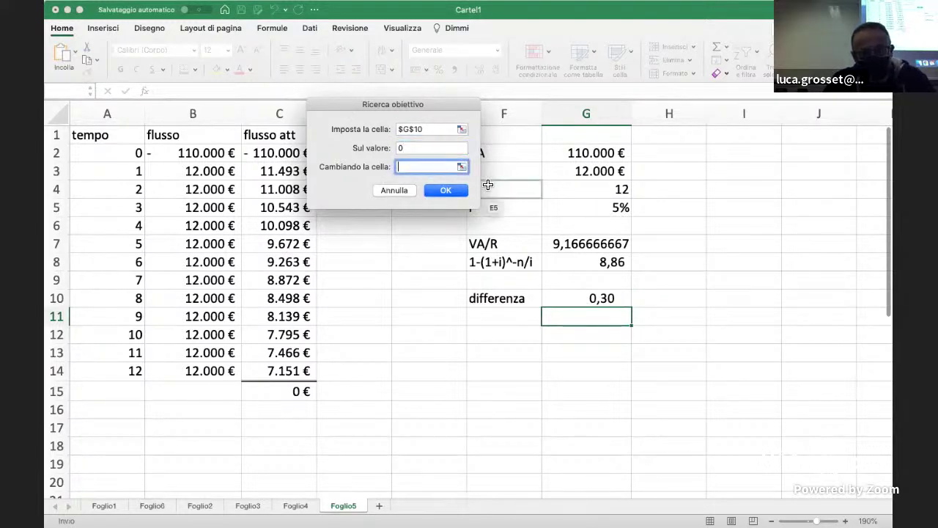
{"action": "left_click", "coordinate": [561, 206]}
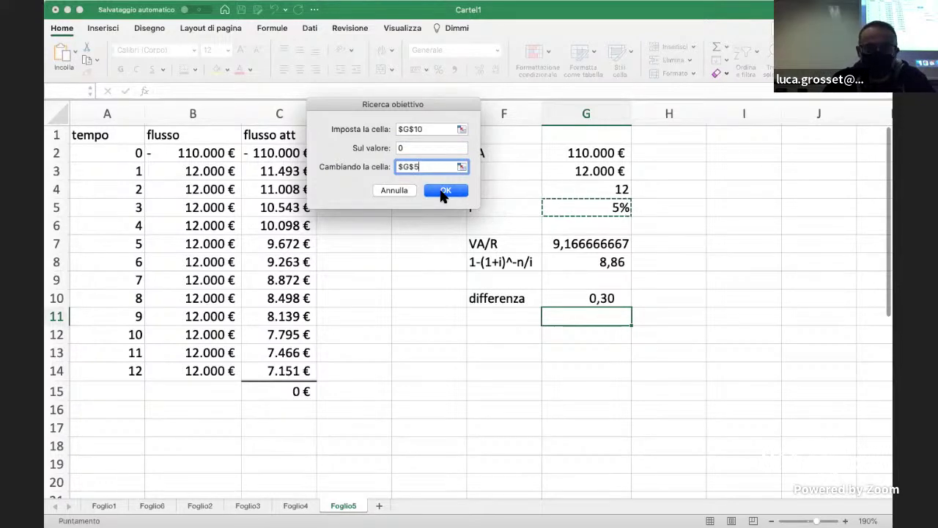
{"action": "left_click", "coordinate": [443, 192]}
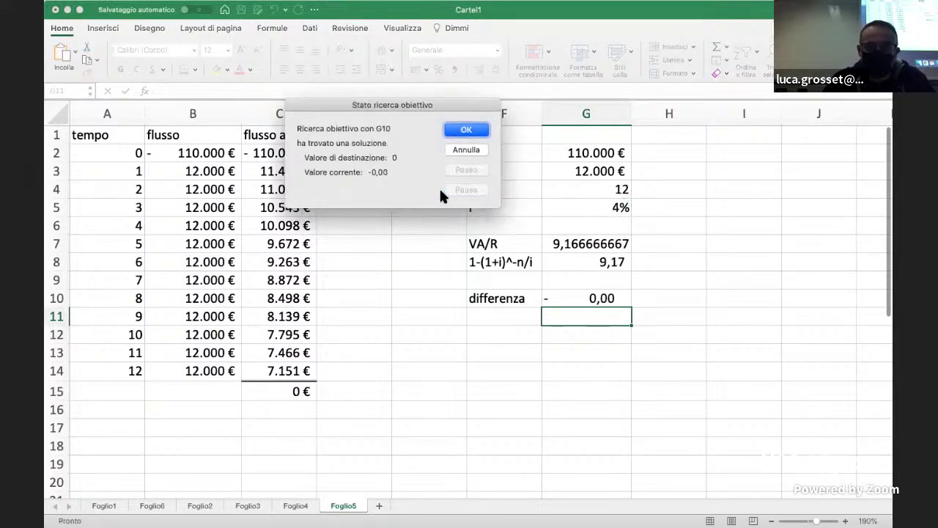
{"action": "left_click", "coordinate": [473, 132]}
- Show the rate i in G5 as a percentage with two decimal places
{"action": "left_click", "coordinate": [607, 206]}
{"action": "left_click", "coordinate": [480, 70]}
{"action": "left_click", "coordinate": [480, 70]}
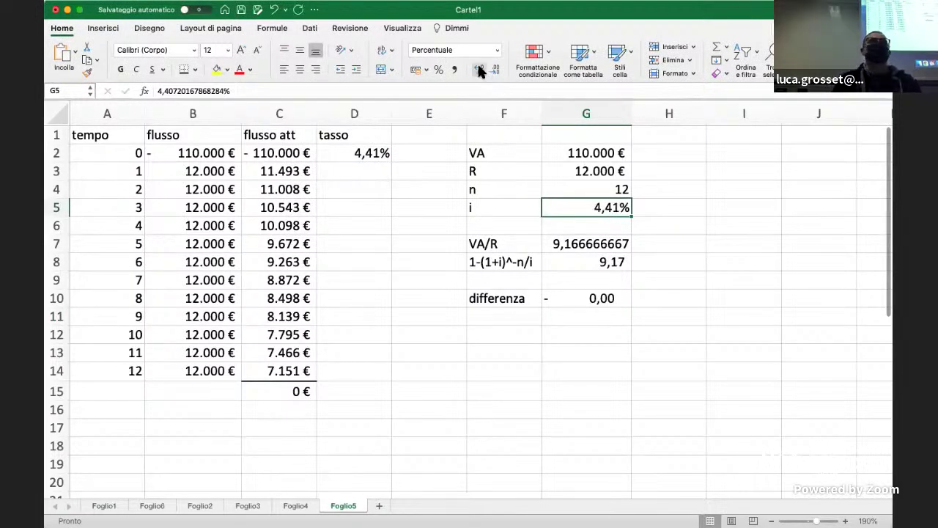
- Highlight the two rate results, tasso in D2 and i in G5, with a yellow fill
{"action": "left_click", "coordinate": [362, 154]}
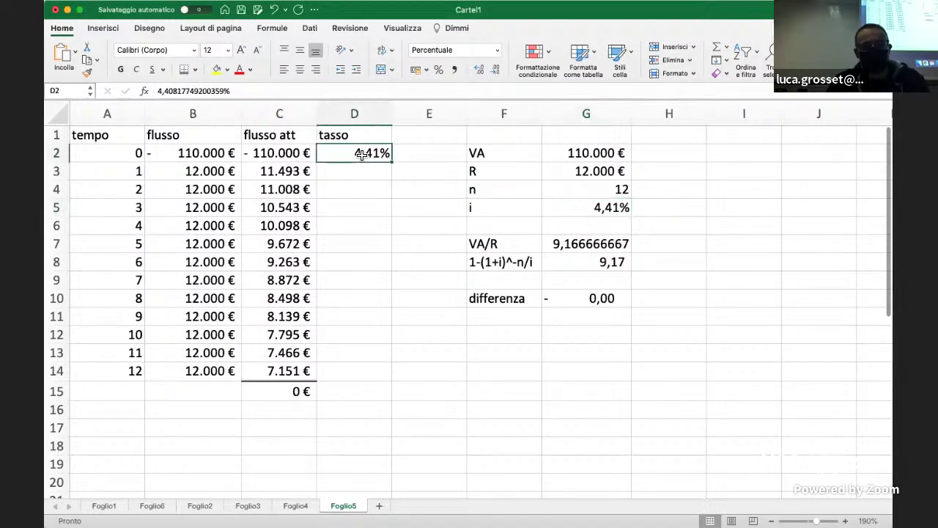
{"action": "left_click", "coordinate": [217, 69]}
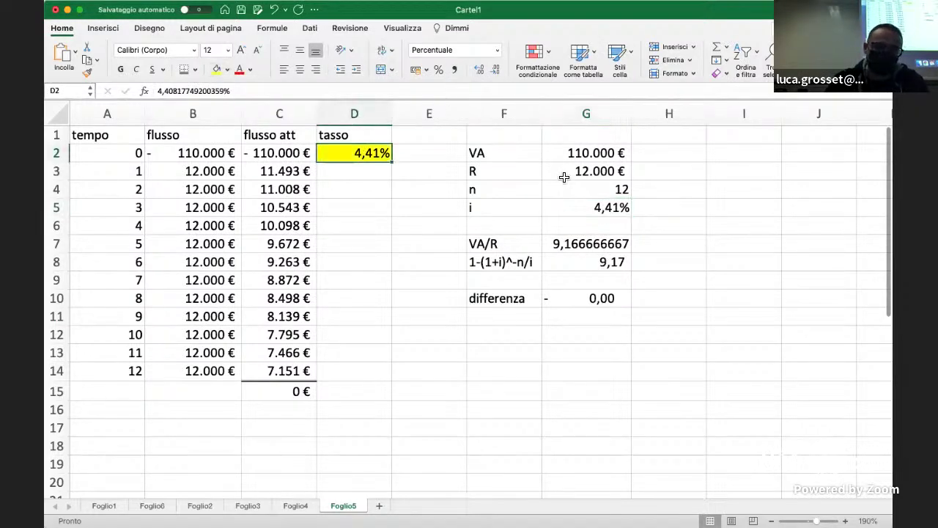
{"action": "left_click", "coordinate": [576, 205]}
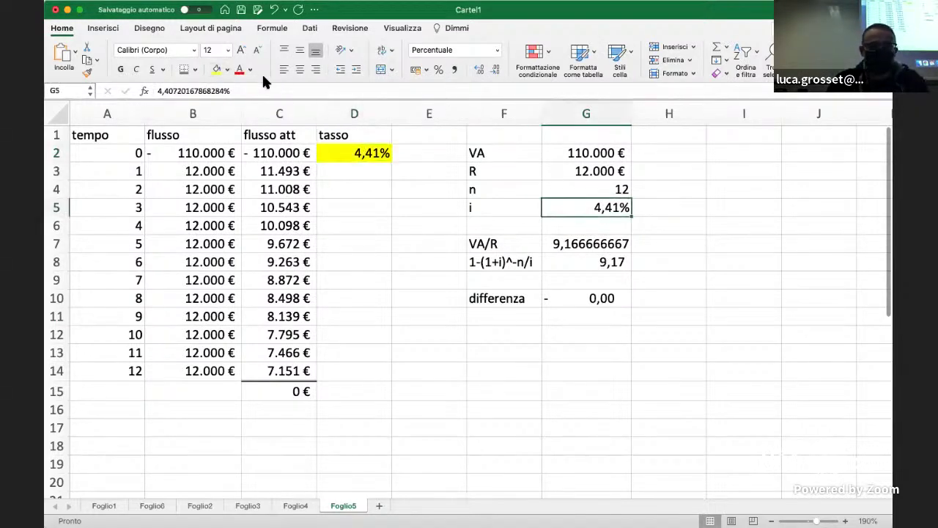
{"action": "left_click", "coordinate": [217, 70]}
{"action": "left_click", "coordinate": [602, 333]}
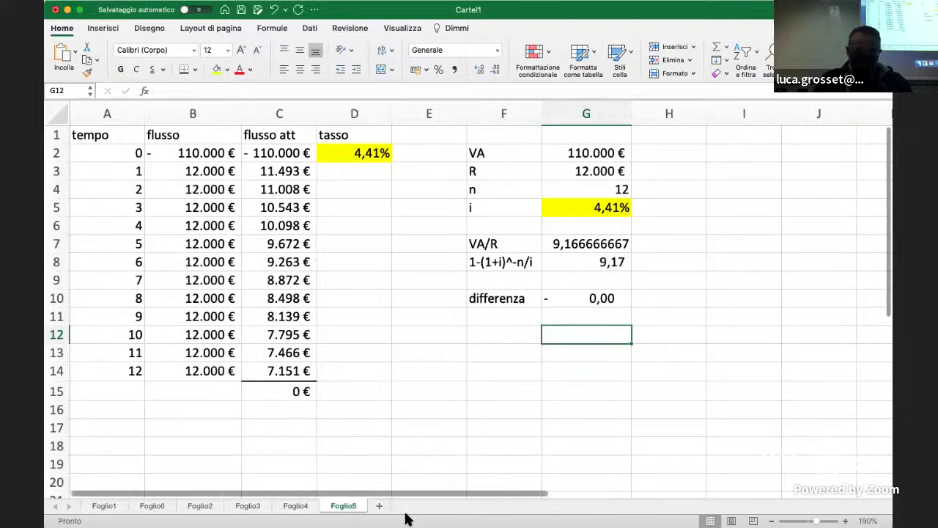
- Add a new sheet, enter the headings tempo in A1 and debito residuo in B1, and widen column B to fit
{"action": "left_click", "coordinate": [380, 507]}
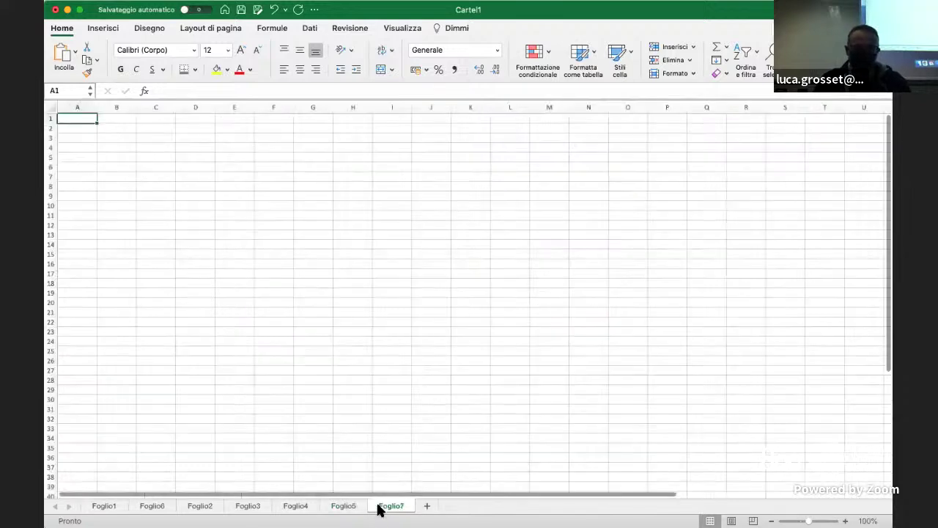
{"action": "scroll", "coordinate": [469, 299], "scroll_direction": "up", "scroll_amount": 2}
{"action": "scroll", "coordinate": [469, 299], "scroll_direction": "up", "scroll_amount": 5}
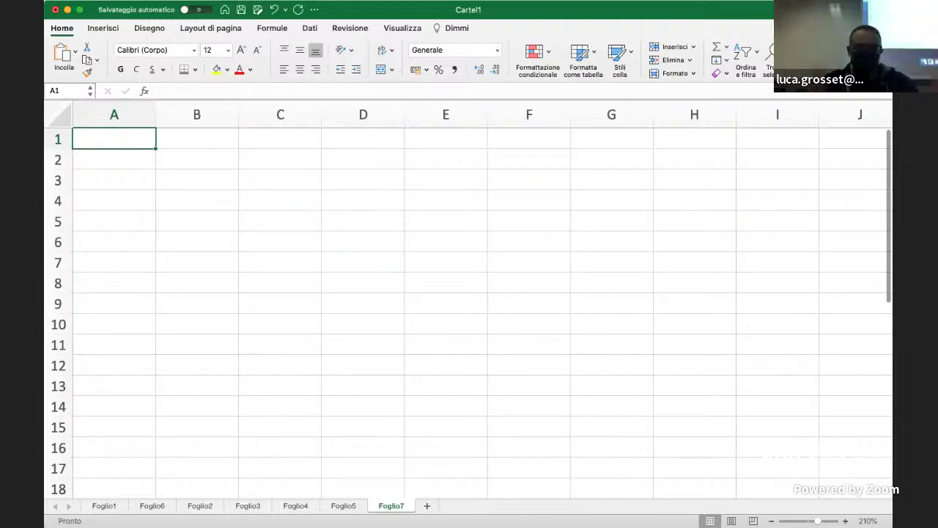
{"action": "type", "text": "tempo"}
{"action": "key", "text": "Tab"}
{"action": "type", "text": "de"}
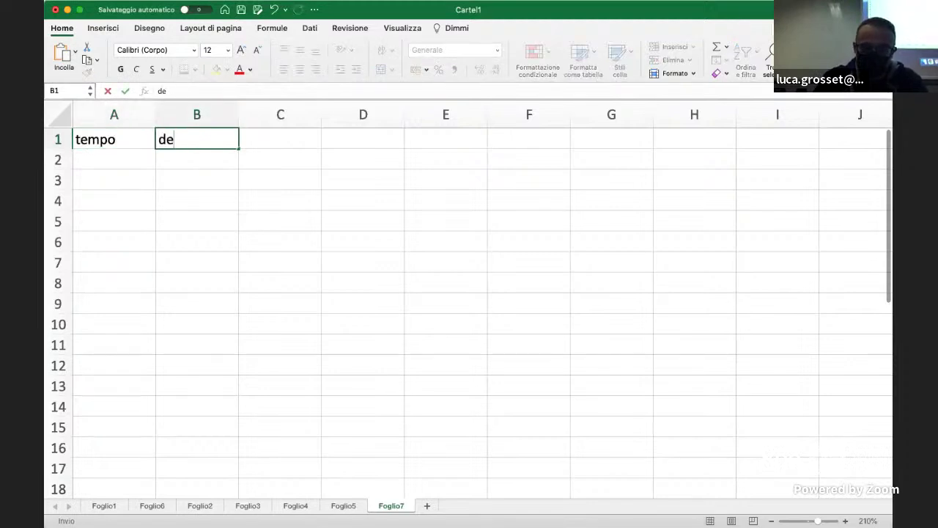
{"action": "type", "text": "bito residuo"}
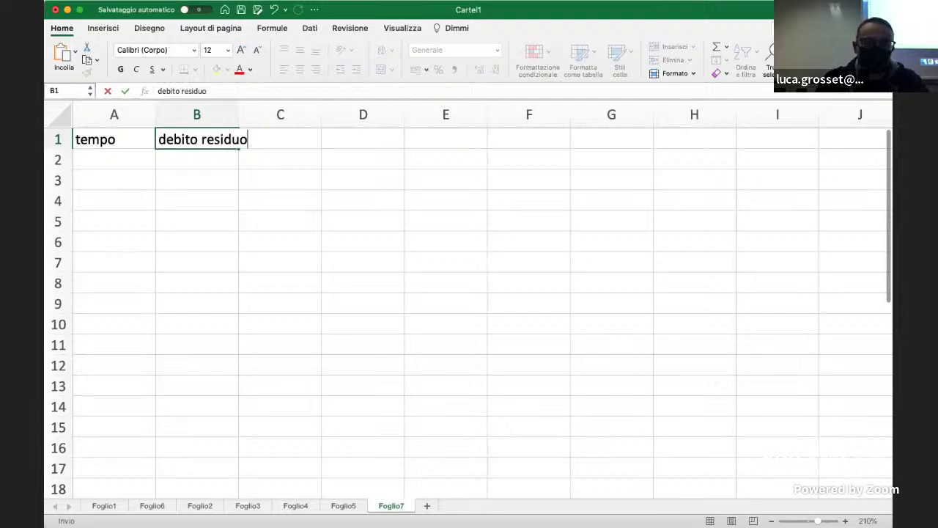
{"action": "key", "text": "Tab"}
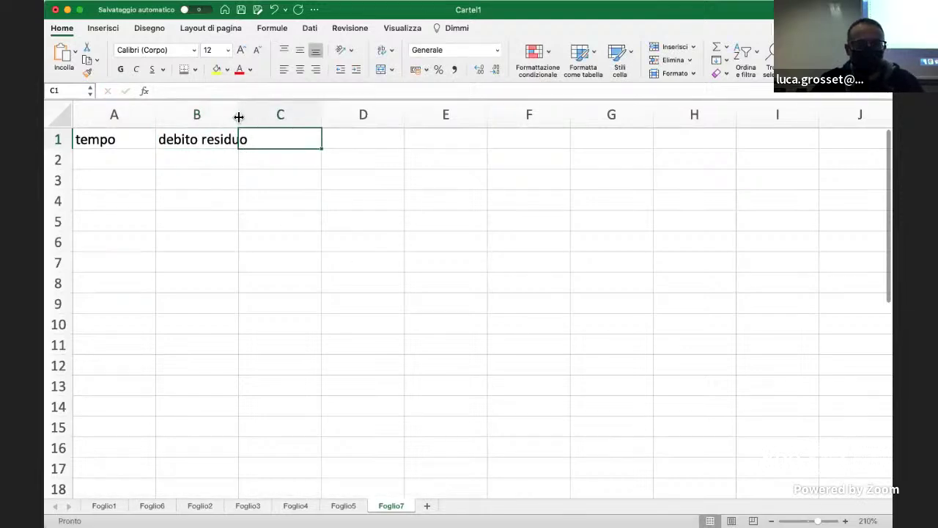
{"action": "left_click_drag", "start_coordinate": [241, 115], "coordinate": [258, 117]}
{"action": "left_click", "coordinate": [330, 216]}
- Enter the heading quota capiatale in C1 and widen column C to fit it
{"action": "left_click", "coordinate": [305, 140]}
{"action": "type", "text": "quota "}
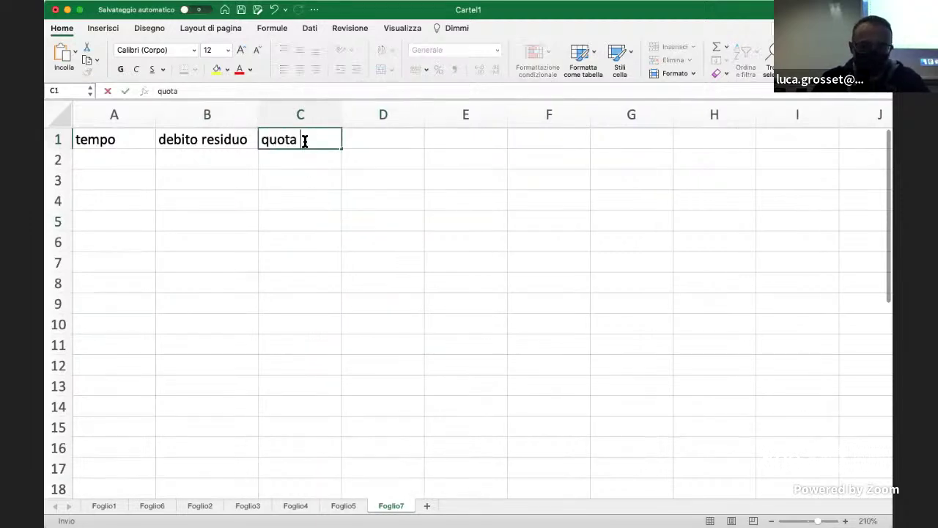
{"action": "type", "text": "capiatale"}
{"action": "key", "text": "Tab"}
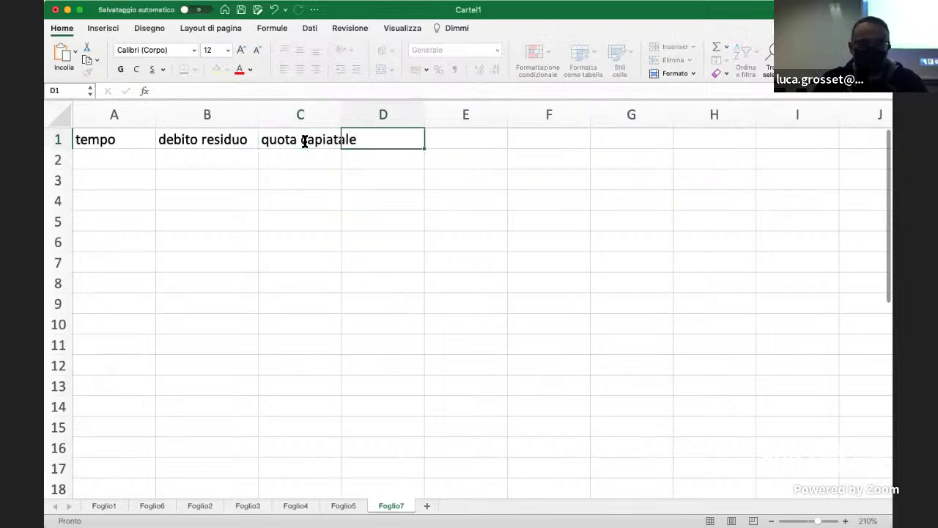
{"action": "left_click_drag", "start_coordinate": [342, 112], "coordinate": [399, 113]}
- Replace the heading in C1 with rata and narrow column C
{"action": "left_click", "coordinate": [320, 142]}
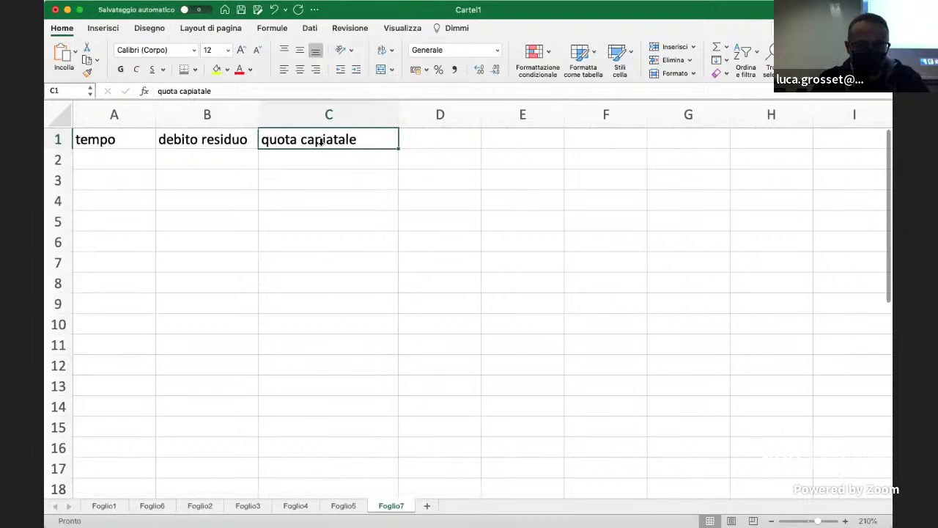
{"action": "type", "text": "rata"}
{"action": "key", "text": "Tab"}
{"action": "left_click_drag", "start_coordinate": [400, 115], "coordinate": [326, 114]}
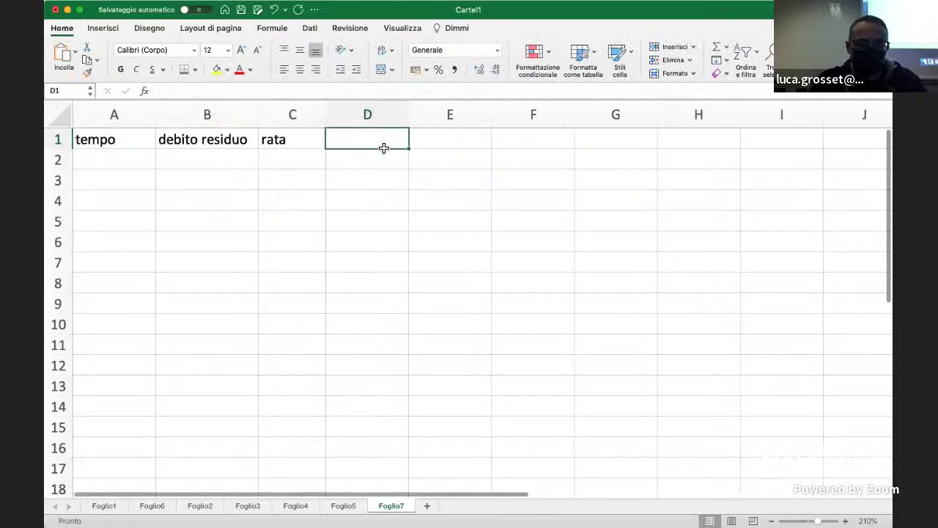
- Enter the heading quota capitale in D1 and widen column D to fit it
{"action": "type", "text": "quota "}
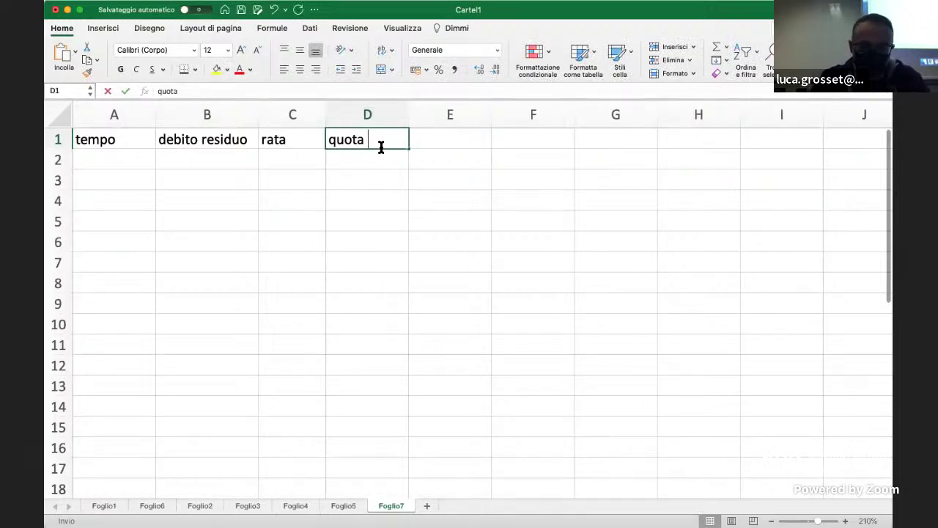
{"action": "type", "text": "capotale"}
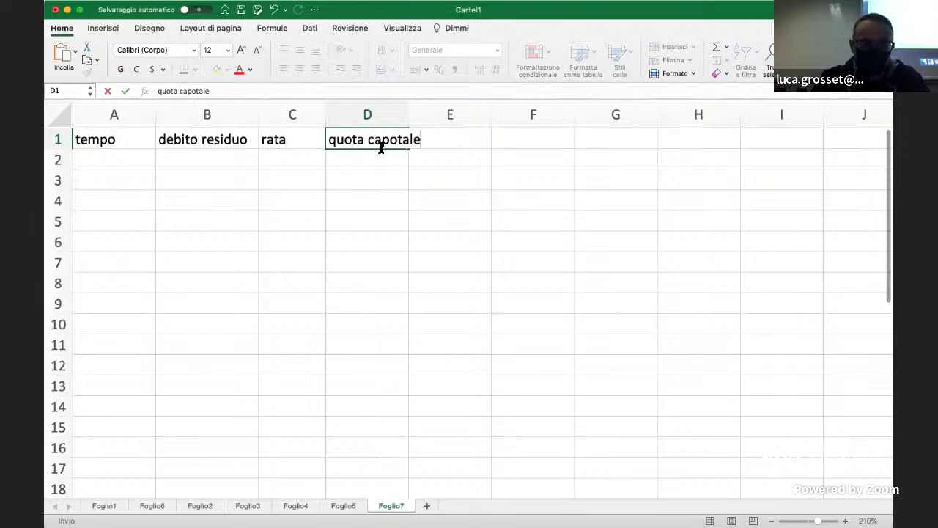
{"action": "key", "text": "BackSpace"}
{"action": "key", "text": "BackSpace"}
{"action": "key", "text": "BackSpace"}
{"action": "key", "text": "BackSpace"}
{"action": "key", "text": "BackSpace"}
{"action": "type", "text": "itale"}
{"action": "left_click", "coordinate": [526, 152]}
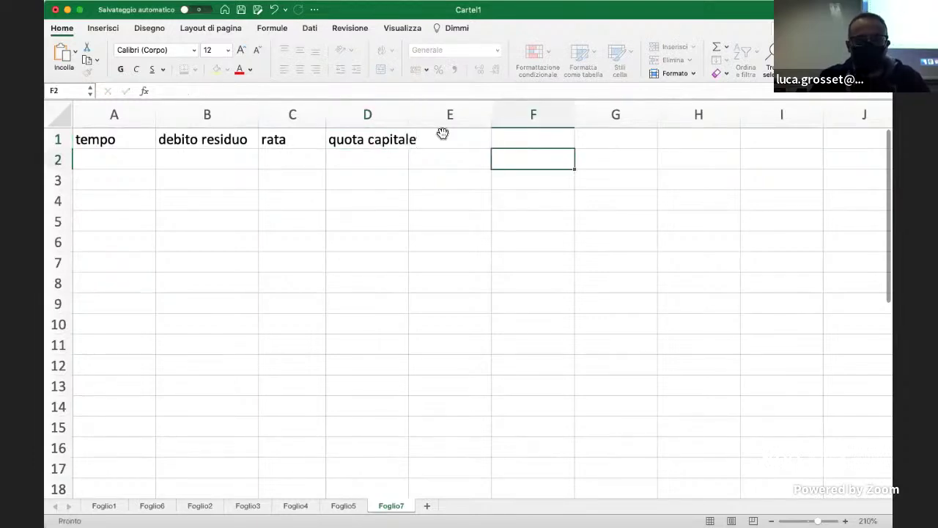
{"action": "left_click_drag", "start_coordinate": [409, 113], "coordinate": [432, 113]}
- Enter the heading quota interesse in E1 and widen column E to fit it
{"action": "left_click", "coordinate": [461, 141]}
{"action": "type", "text": "quota "}
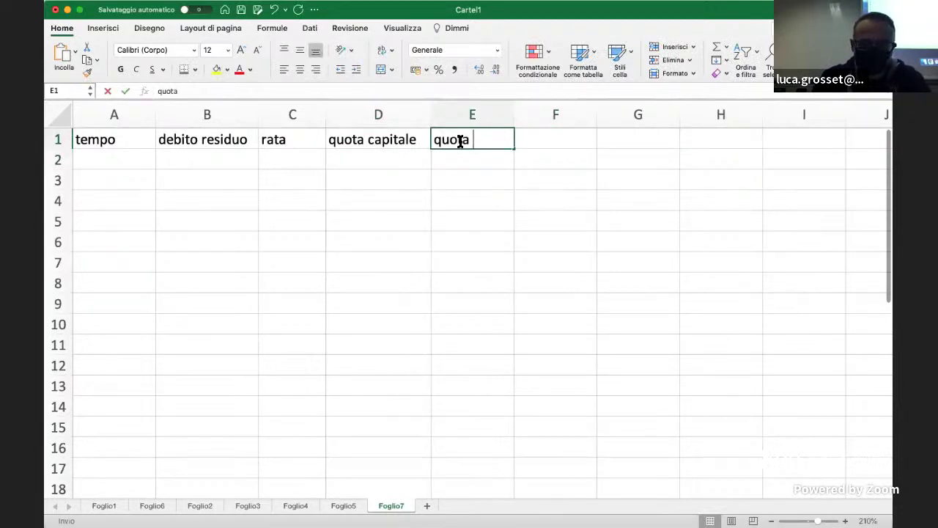
{"action": "type", "text": "interesse"}
{"action": "left_click", "coordinate": [603, 185]}
{"action": "left_click_drag", "start_coordinate": [514, 112], "coordinate": [546, 112]}
{"action": "left_click", "coordinate": [560, 266]}
- Enter 0 as the first tempo value in A2
{"action": "left_click", "coordinate": [115, 159]}
{"action": "type", "text": "0'"}
{"action": "key", "text": "Return"}
{"action": "left_click", "coordinate": [111, 160]}
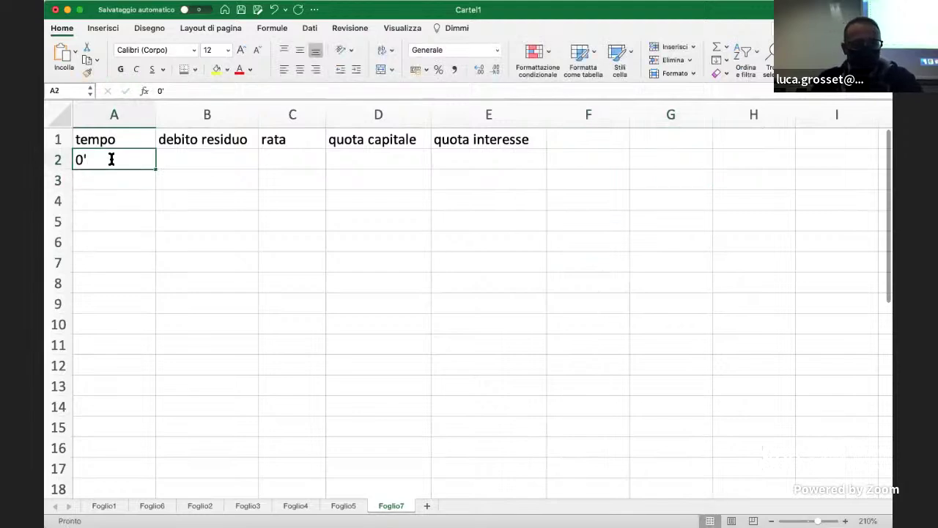
{"action": "type", "text": "0"}
{"action": "key", "text": "Return"}
- Enter 1 and 2 below the 0 in the tempo column and extend the series down to 9 in A11
{"action": "type", "text": "1"}
{"action": "key", "text": "Return"}
{"action": "type", "text": "2"}
{"action": "key", "text": "Return"}
{"action": "key", "text": "Up"}
{"action": "left_click_drag", "start_coordinate": [117, 181], "coordinate": [160, 354]}
{"action": "left_click", "coordinate": [306, 351]}
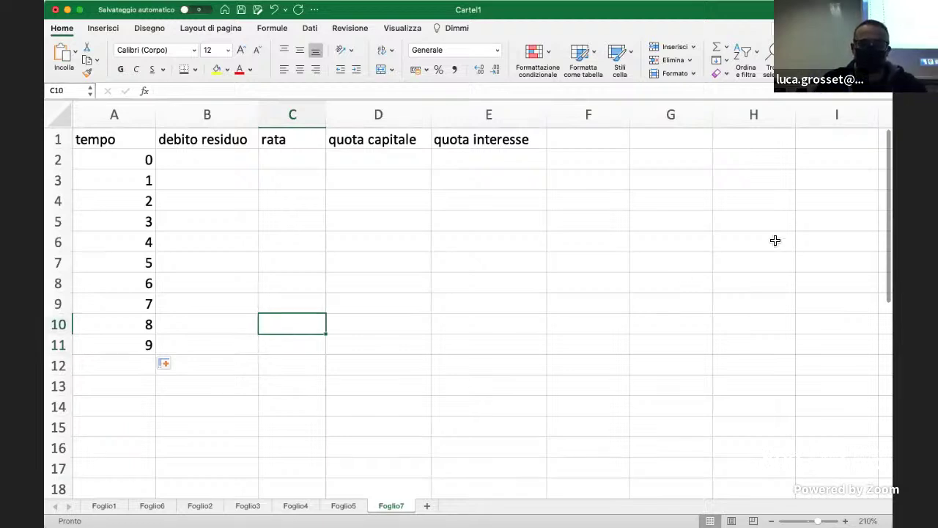
- Enter the heading tasso in F1 and the monthly rate formula =5,5%/12 in F2
{"action": "left_click", "coordinate": [586, 144]}
{"action": "type", "text": "tasso"}
{"action": "key", "text": "Return"}
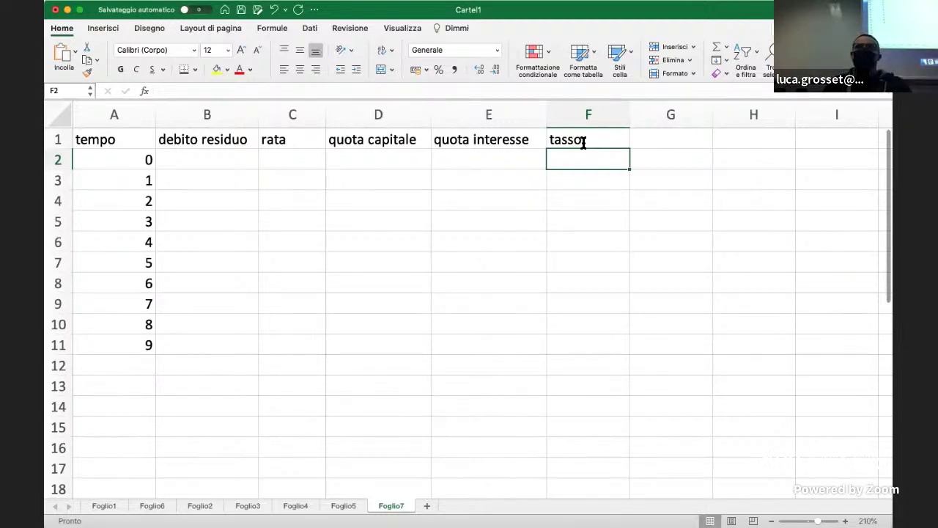
{"action": "type", "text": "=5,5%/12"}
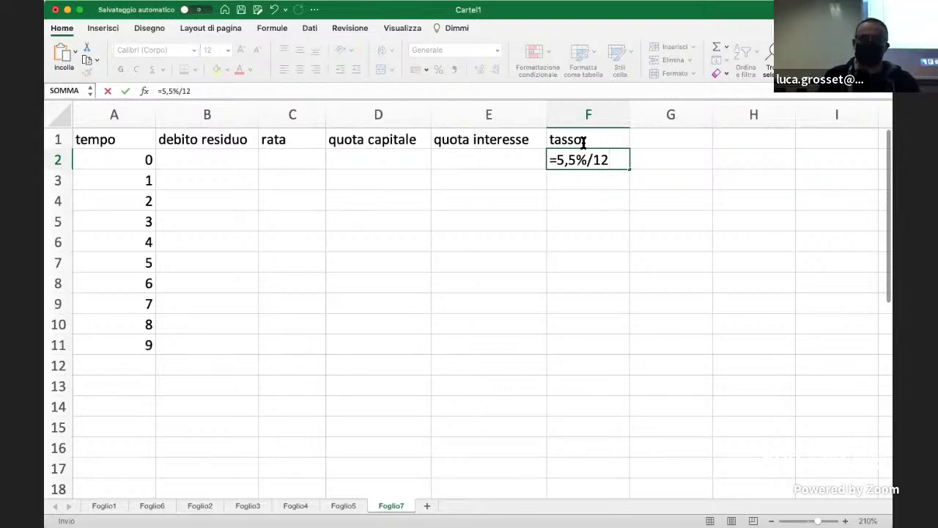
{"action": "key", "text": "Return"}
- Format the monthly rate in F2 as a percentage with two decimal places
{"action": "key", "text": "Up"}
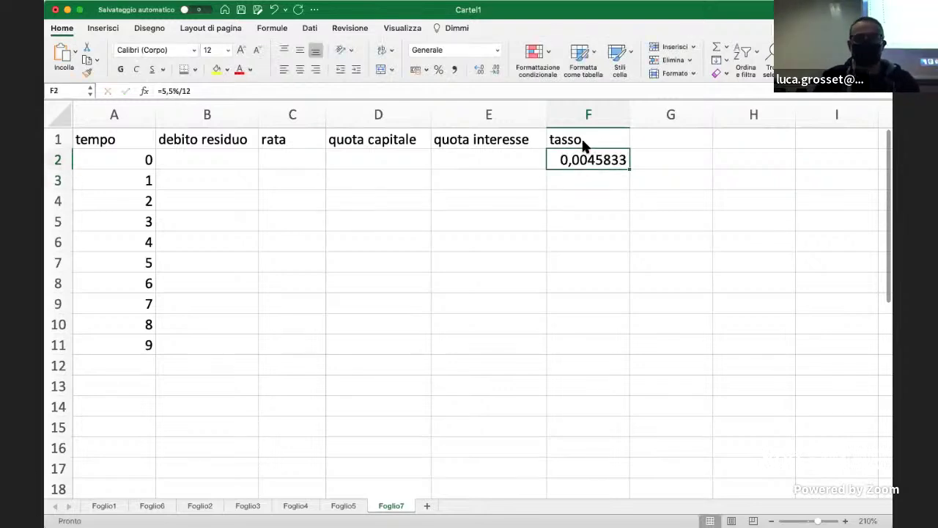
{"action": "left_click", "coordinate": [438, 69]}
{"action": "left_click", "coordinate": [480, 69]}
{"action": "left_click", "coordinate": [480, 70]}
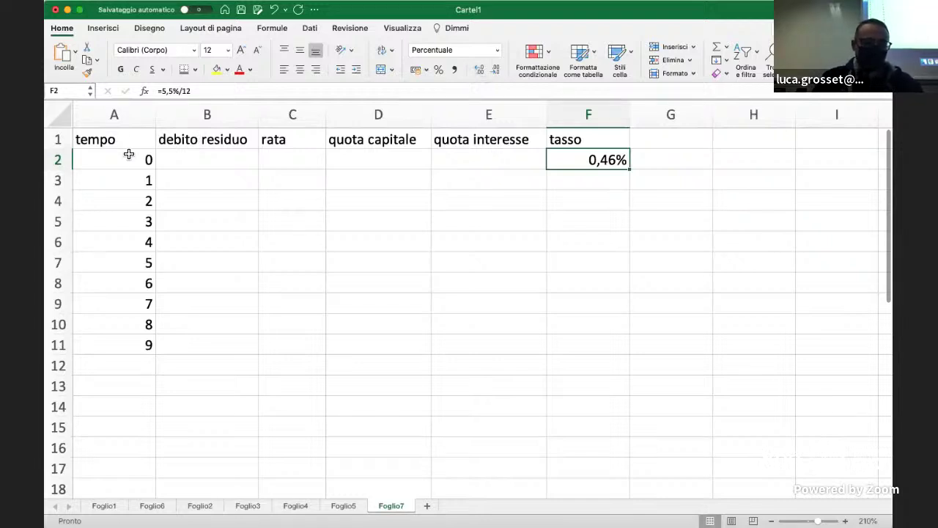
- Extend the tempo series in column A down to 72 in A74
{"action": "left_click_drag", "start_coordinate": [138, 180], "coordinate": [140, 352]}
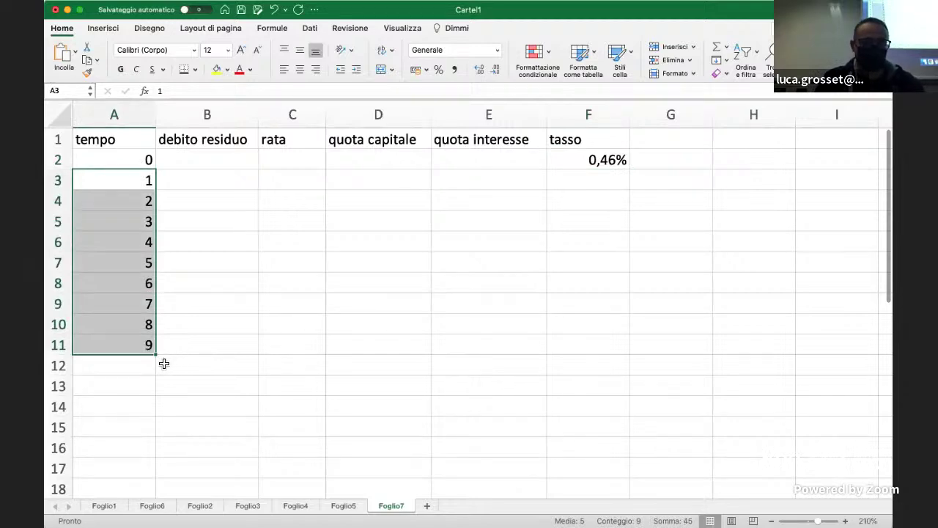
{"action": "left_click", "coordinate": [162, 359]}
{"action": "left_click_drag", "start_coordinate": [130, 274], "coordinate": [154, 357]}
{"action": "left_click_drag", "start_coordinate": [147, 300], "coordinate": [126, 380]}
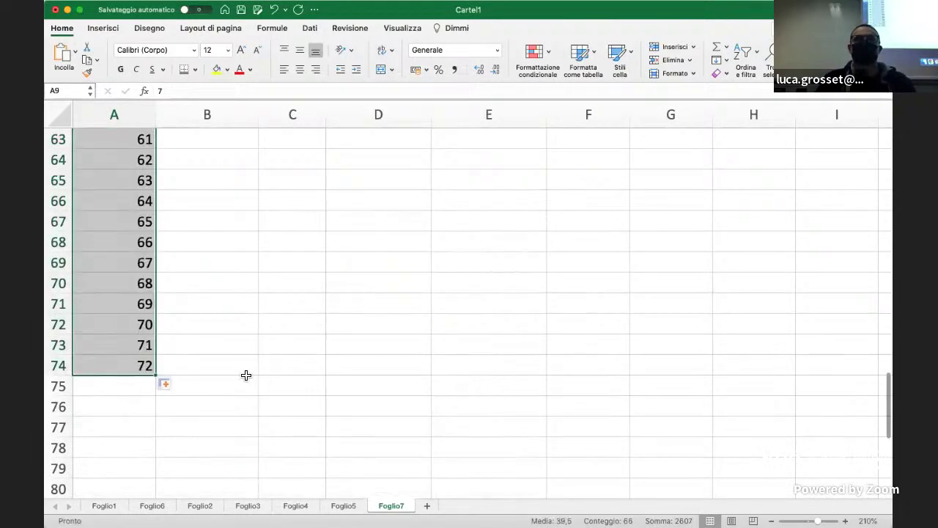
{"action": "scroll", "coordinate": [246, 376], "scroll_direction": "up", "scroll_amount": 10}
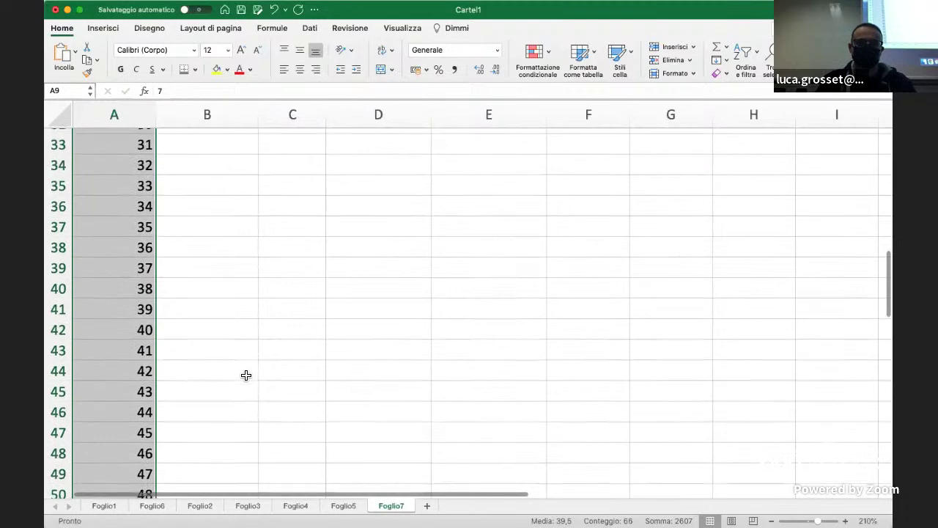
- Enter 125000 as the initial debito residuo in B2
{"action": "scroll", "coordinate": [246, 375], "scroll_direction": "up", "scroll_amount": 10}
{"action": "scroll", "coordinate": [247, 375], "scroll_direction": "left", "scroll_amount": 1}
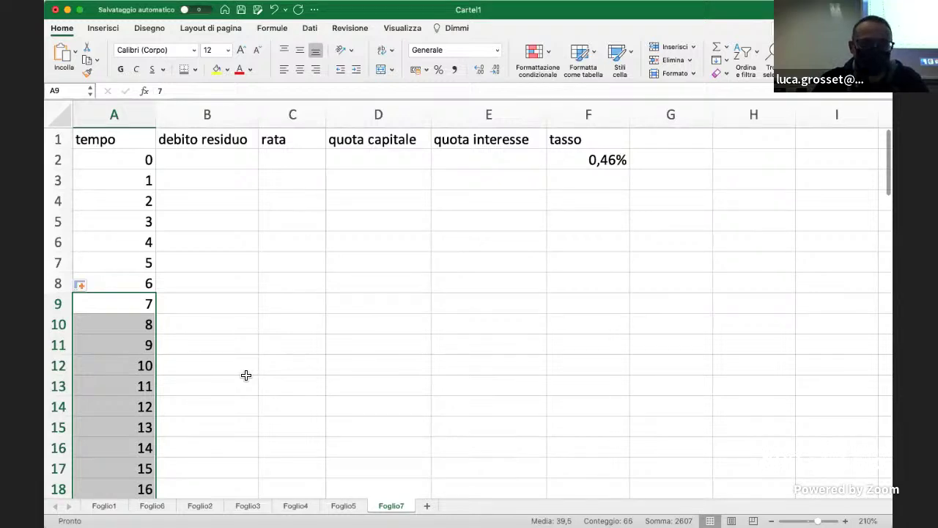
{"action": "left_click", "coordinate": [201, 167]}
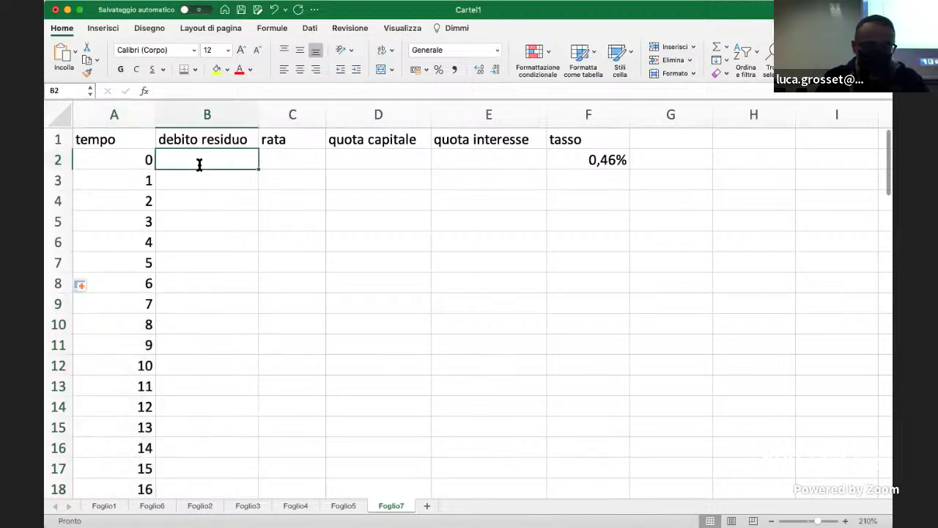
{"action": "type", "text": "125000"}
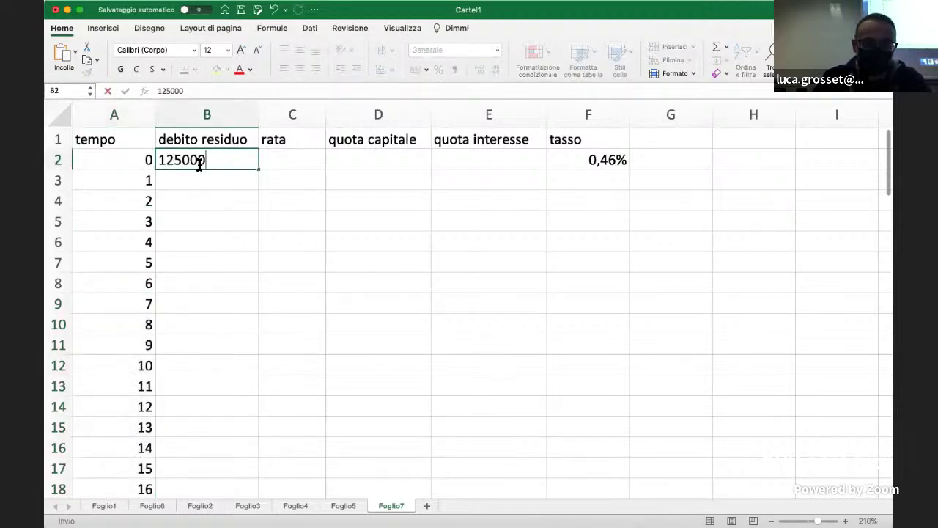
{"action": "key", "text": "Return"}
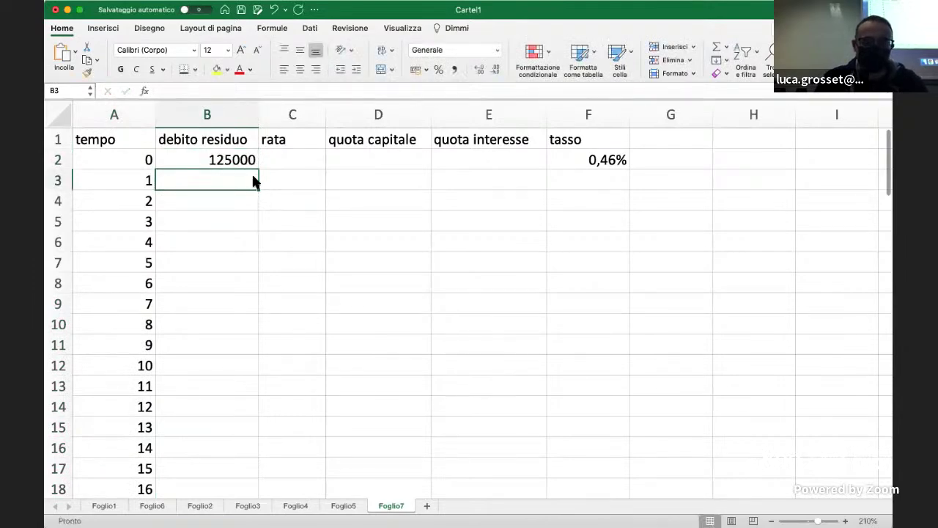
- Format the debito residuo in B2 as euro currency with no decimal places
{"action": "left_click", "coordinate": [229, 159]}
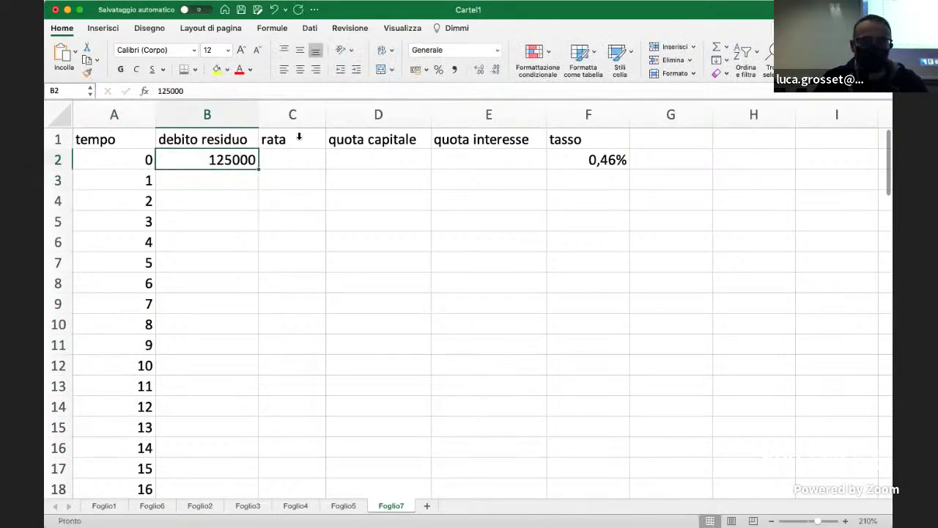
{"action": "left_click", "coordinate": [415, 70]}
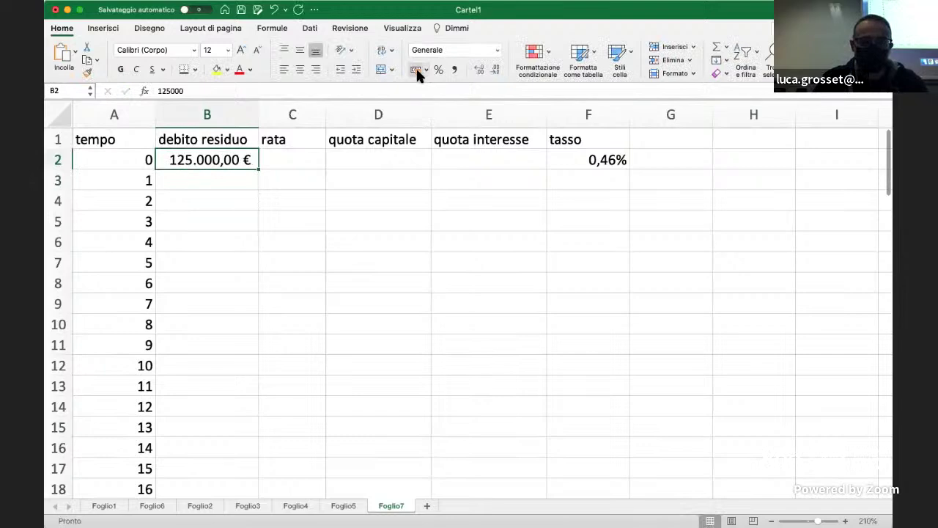
{"action": "left_click", "coordinate": [497, 73]}
{"action": "left_click", "coordinate": [496, 73]}
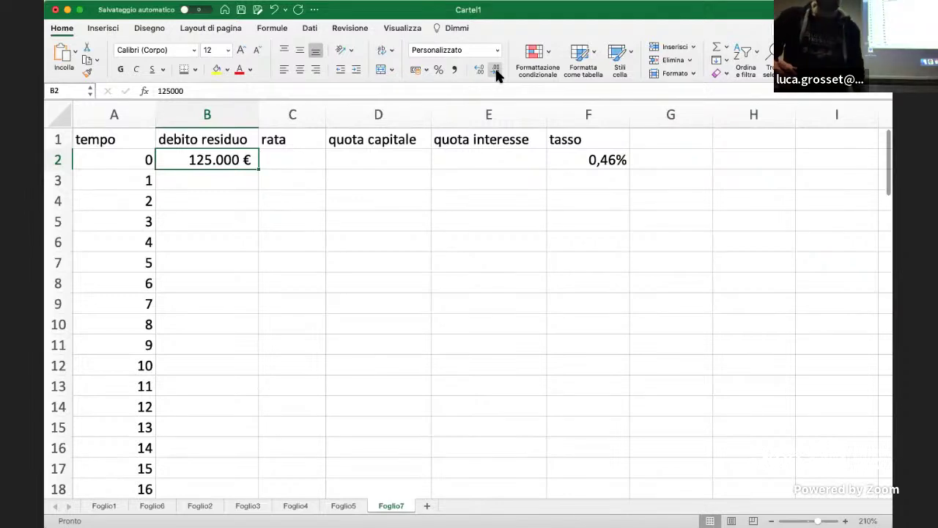
- Select C3 and widen the rata column C
{"action": "key", "text": "Down"}
{"action": "key", "text": "Right"}
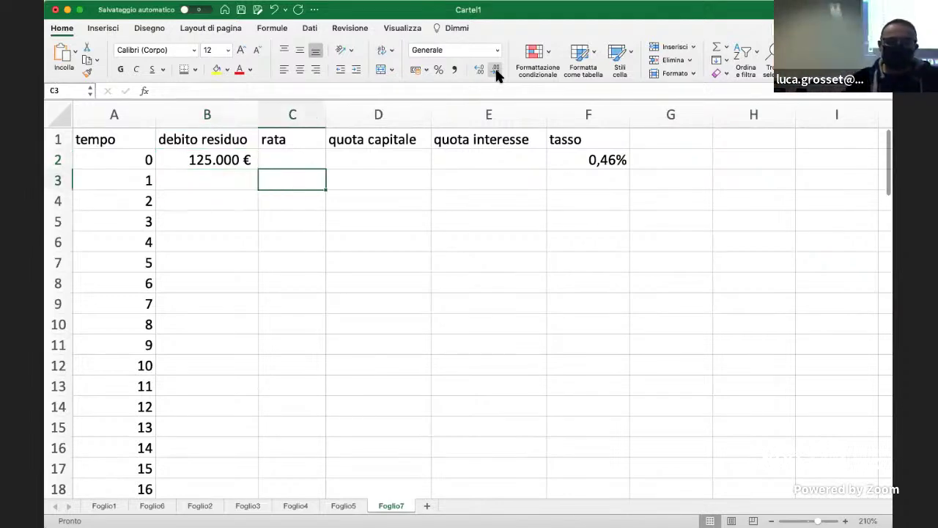
{"action": "left_click_drag", "start_coordinate": [327, 111], "coordinate": [356, 111]}
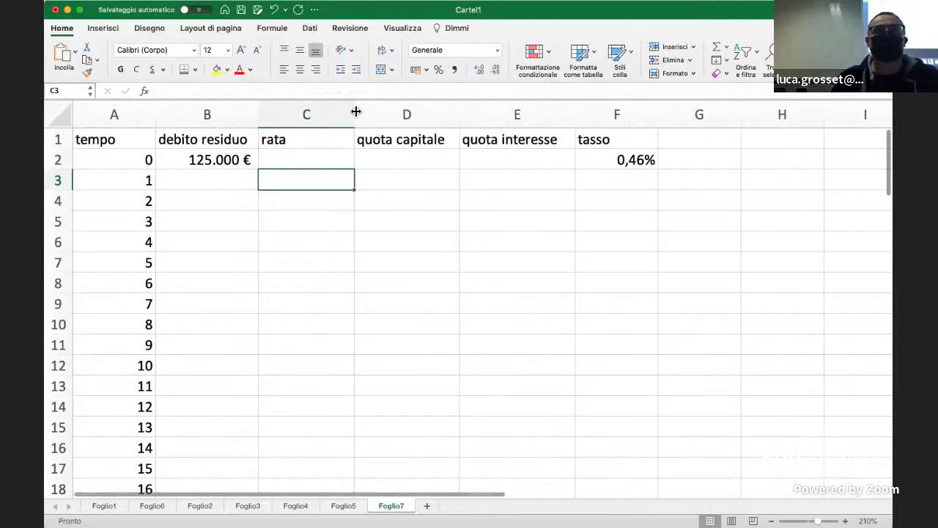
- Enter the constant instalment formula =$B$2*$F$2/(1-(1+F2)^(-72)) in C3
{"action": "type", "text": "="}
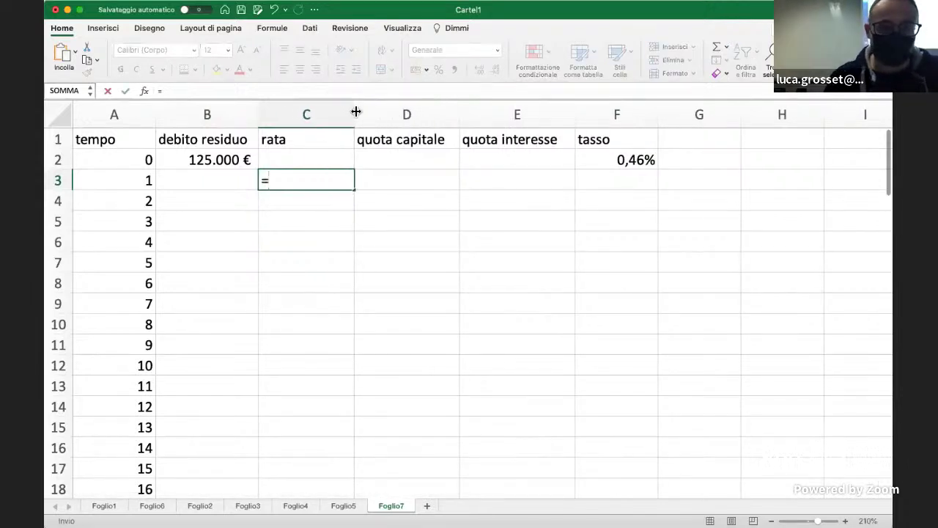
{"action": "left_click", "coordinate": [218, 159]}
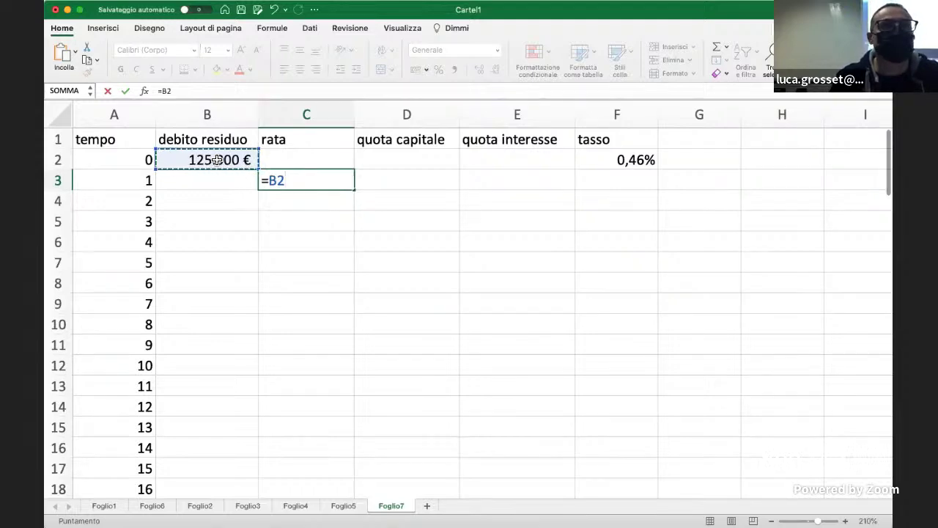
{"action": "key", "text": "super+t"}
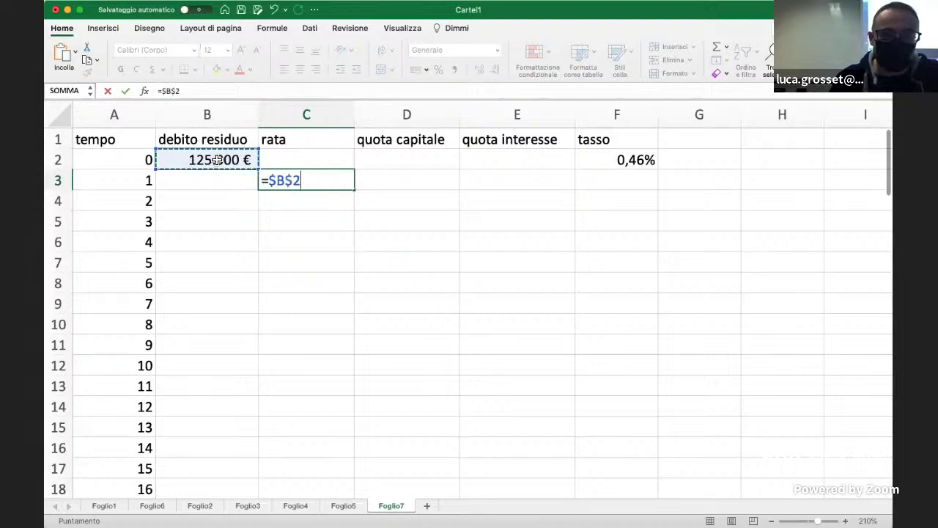
{"action": "type", "text": "*"}
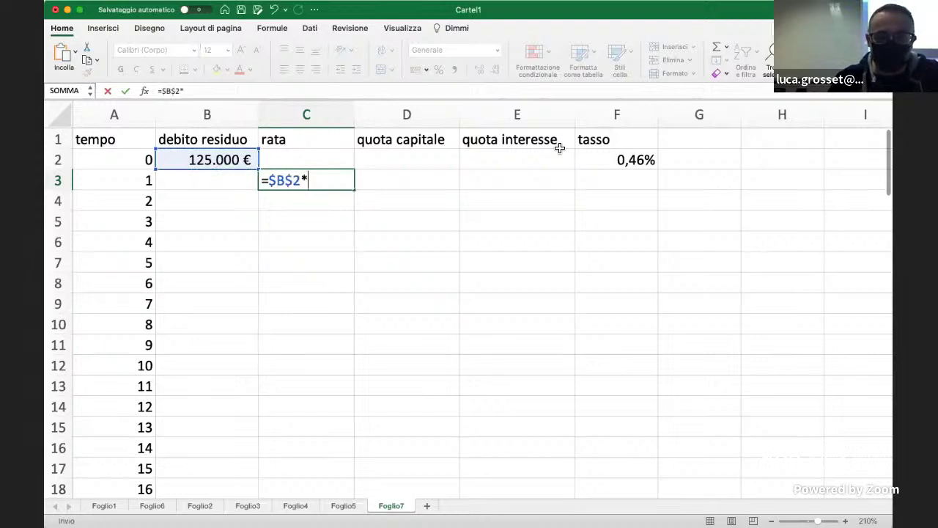
{"action": "left_click", "coordinate": [620, 159]}
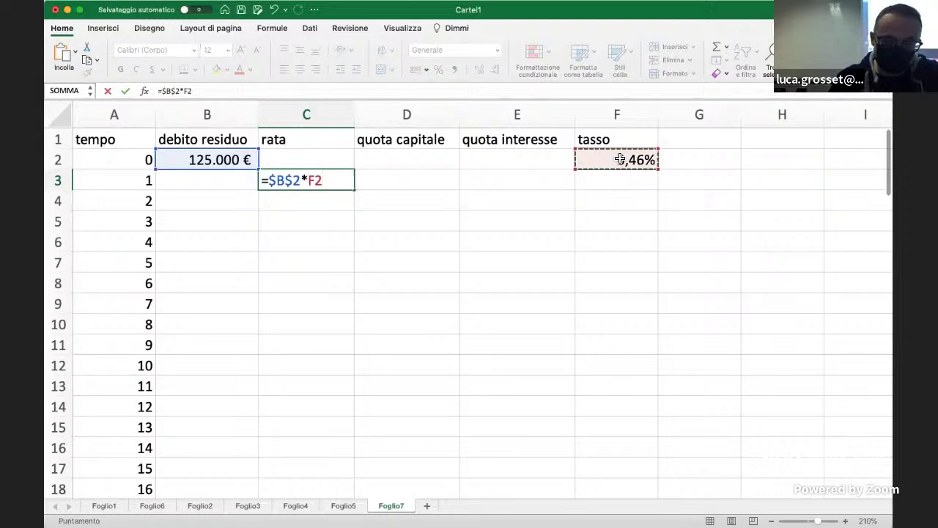
{"action": "key", "text": "super+t"}
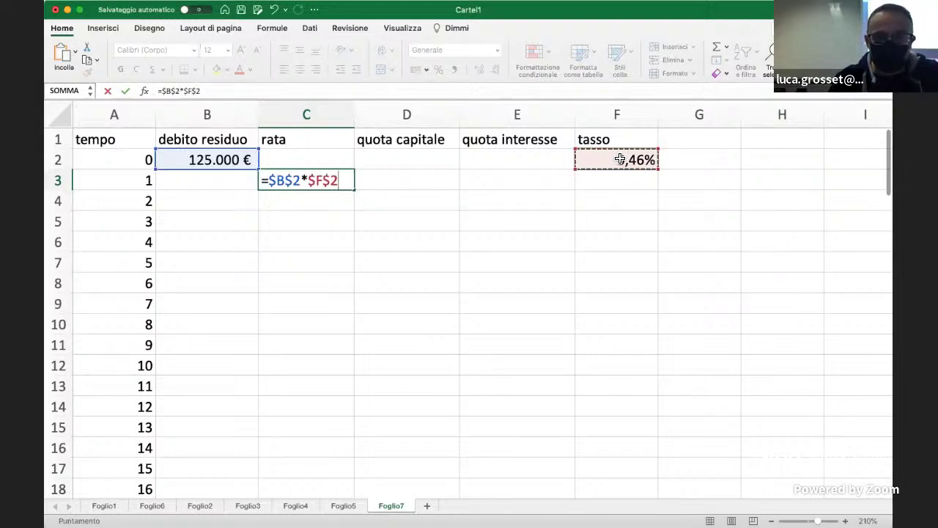
{"action": "type", "text": "/"}
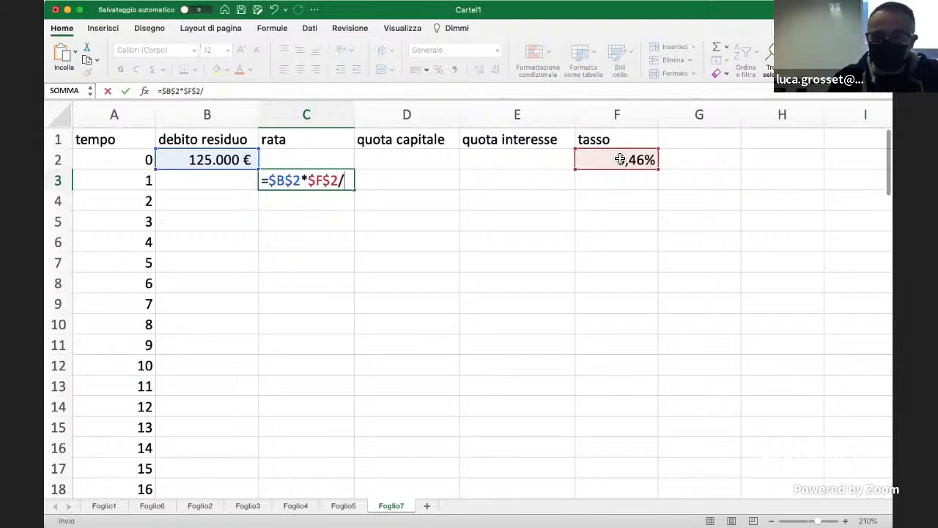
{"action": "type", "text": "("}
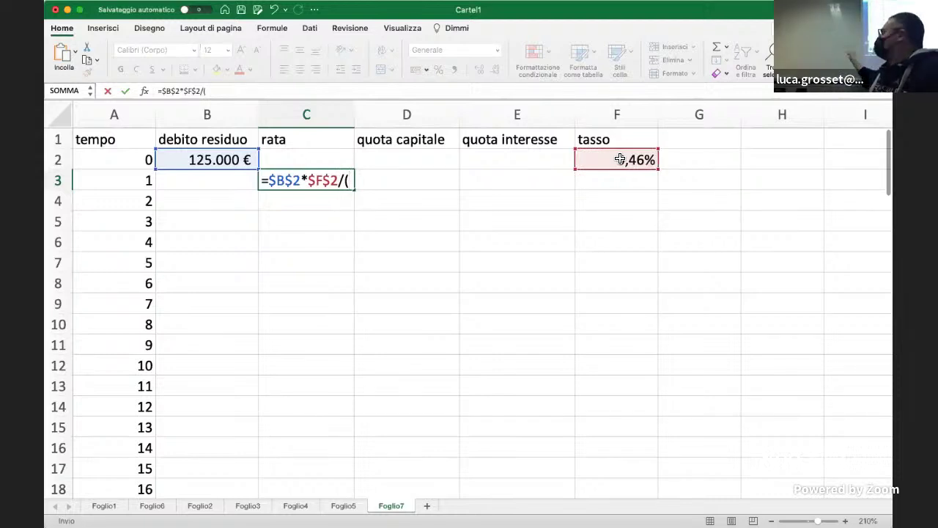
{"action": "type", "text": "1-"}
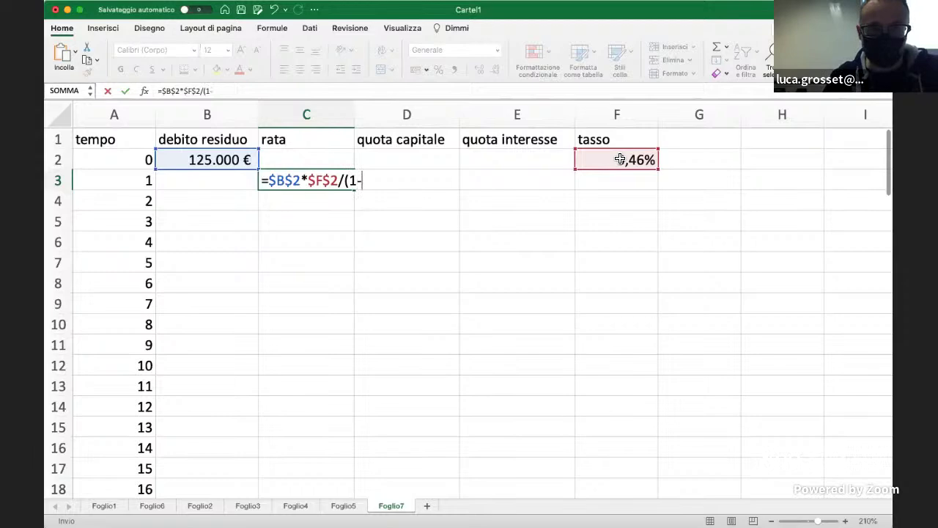
{"action": "type", "text": "(1+"}
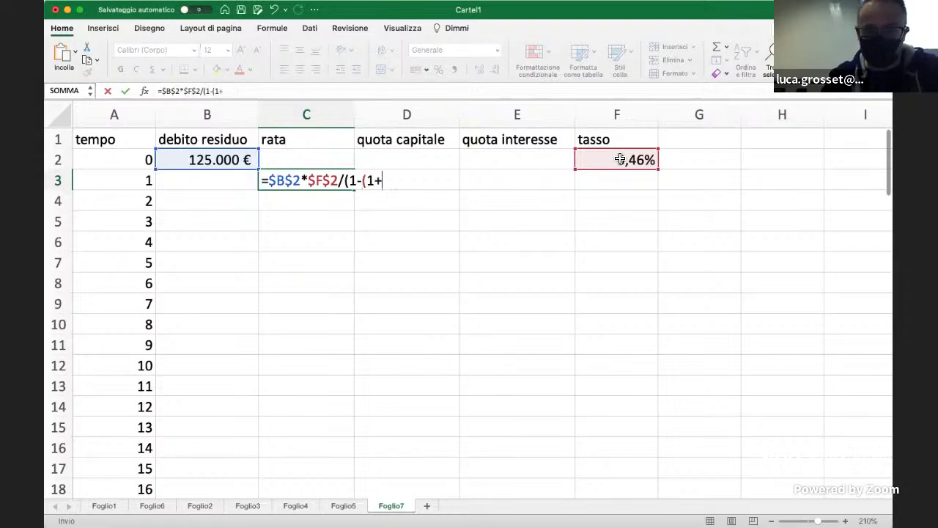
{"action": "left_click", "coordinate": [638, 159]}
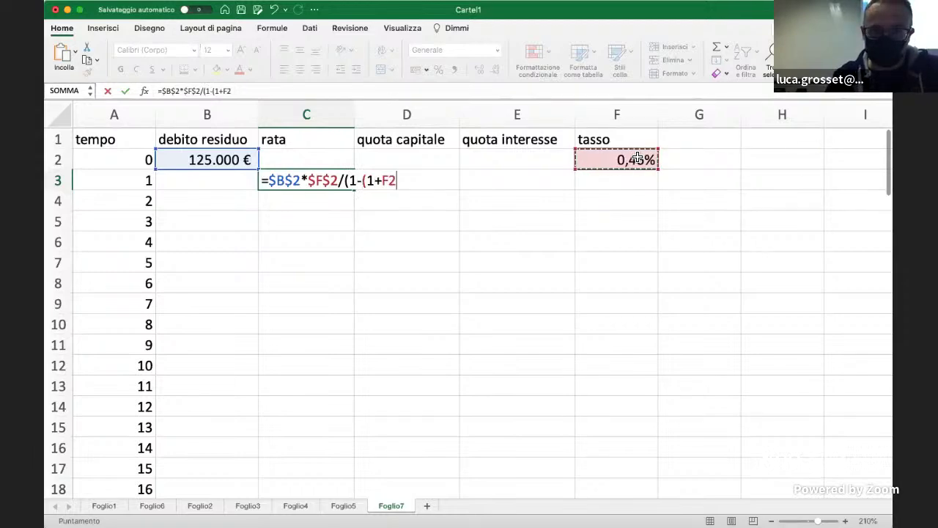
{"action": "type", "text": ")"}
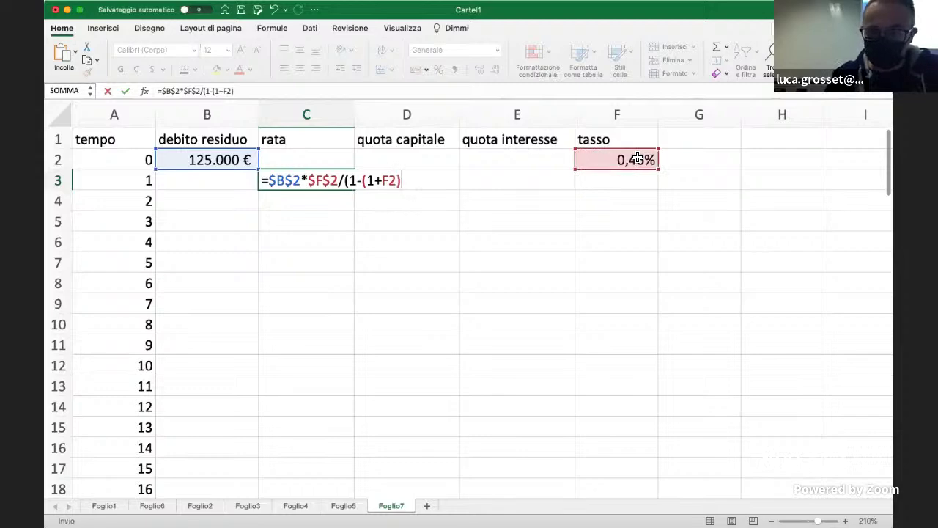
{"action": "type", "text": "^(-"}
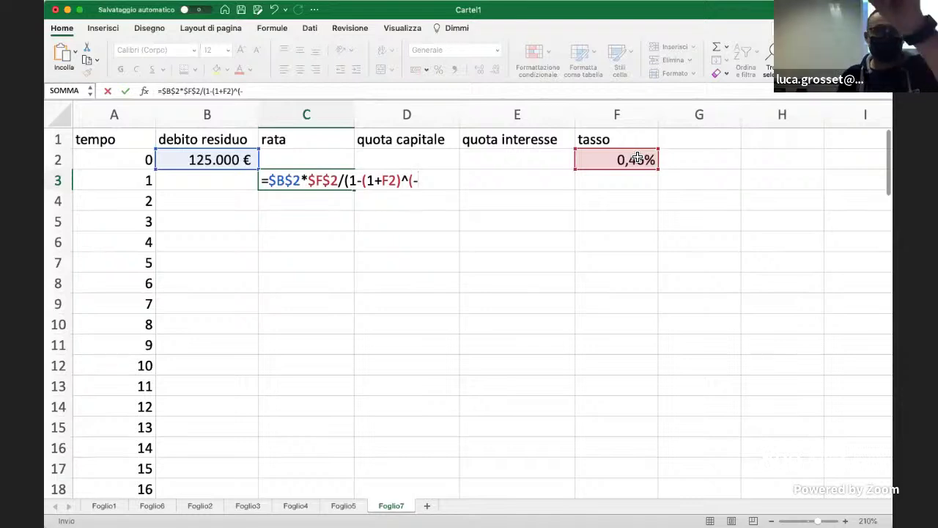
{"action": "type", "text": "72"}
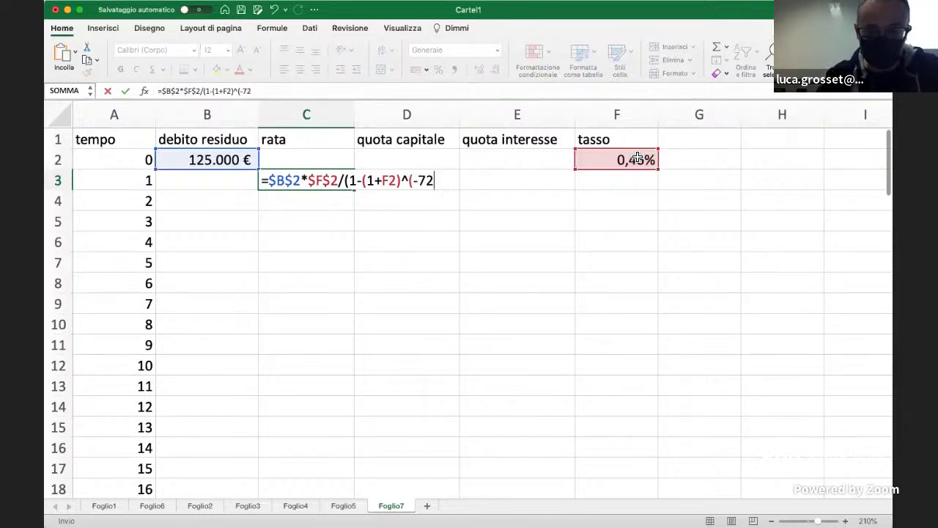
{"action": "type", "text": "))"}
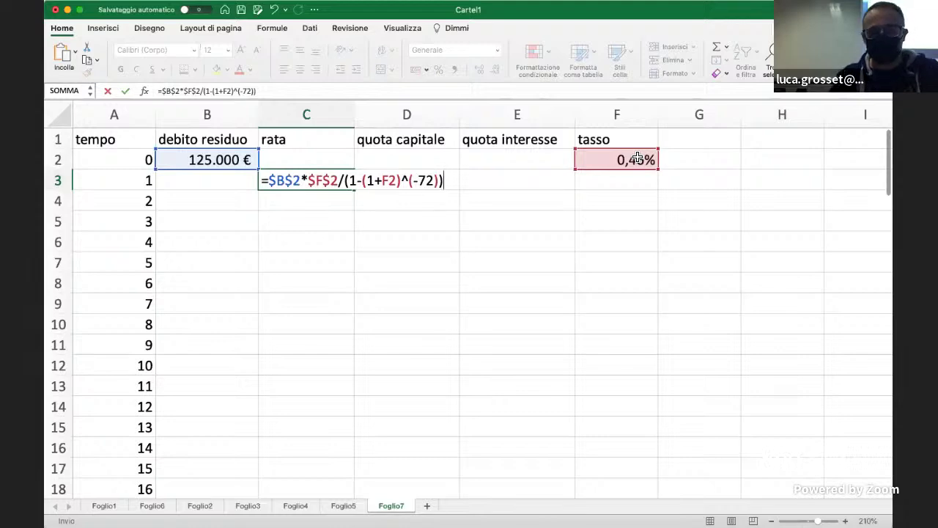
{"action": "key", "text": "Return"}
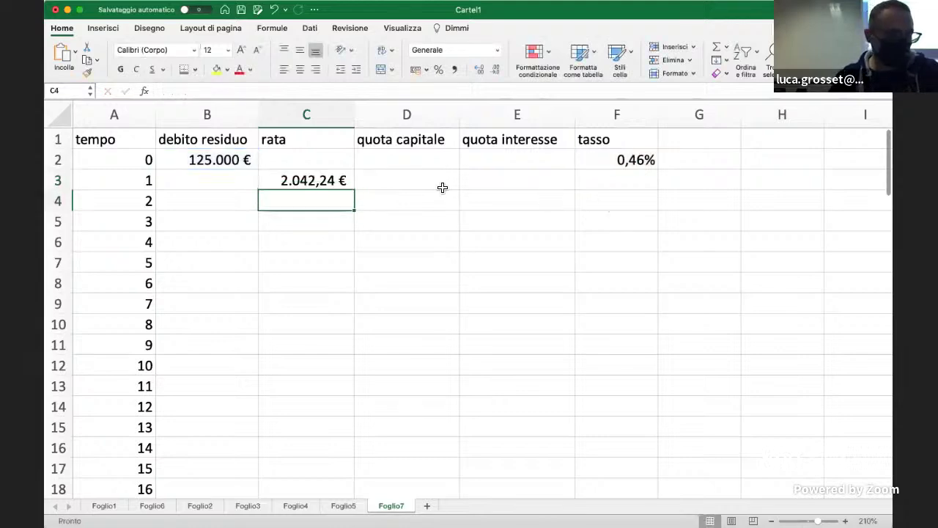
- Format the instalment in C3 with no decimal places
{"action": "left_click", "coordinate": [343, 183]}
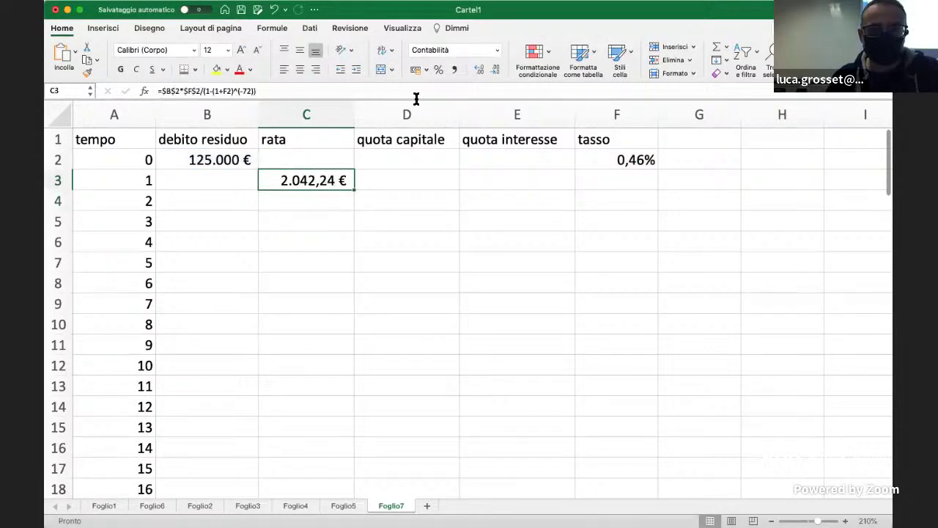
{"action": "left_click", "coordinate": [478, 68]}
{"action": "left_click", "coordinate": [496, 68]}
{"action": "left_click", "coordinate": [496, 69]}
{"action": "left_click", "coordinate": [497, 70]}
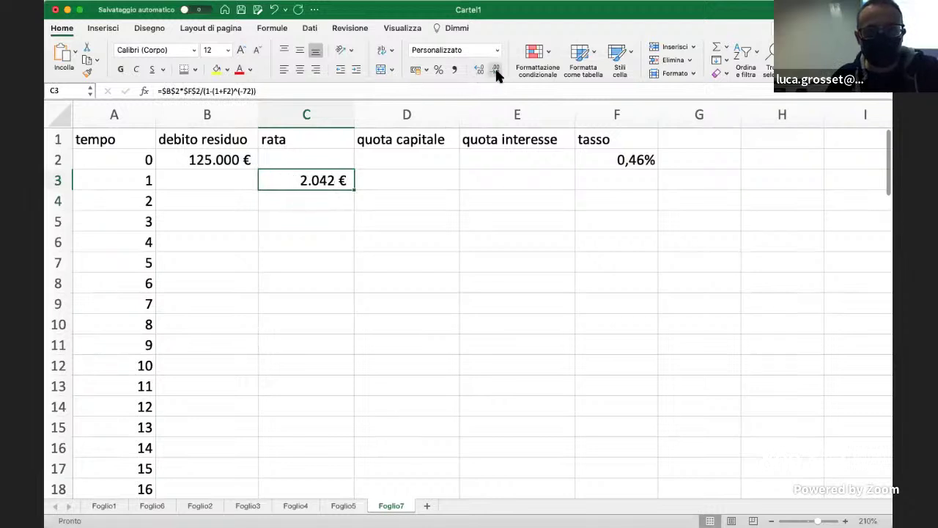
- Enter the first quota interesse formula =B2*$F$2 in E3, keeping the rate reference absolute
{"action": "left_click", "coordinate": [468, 259]}
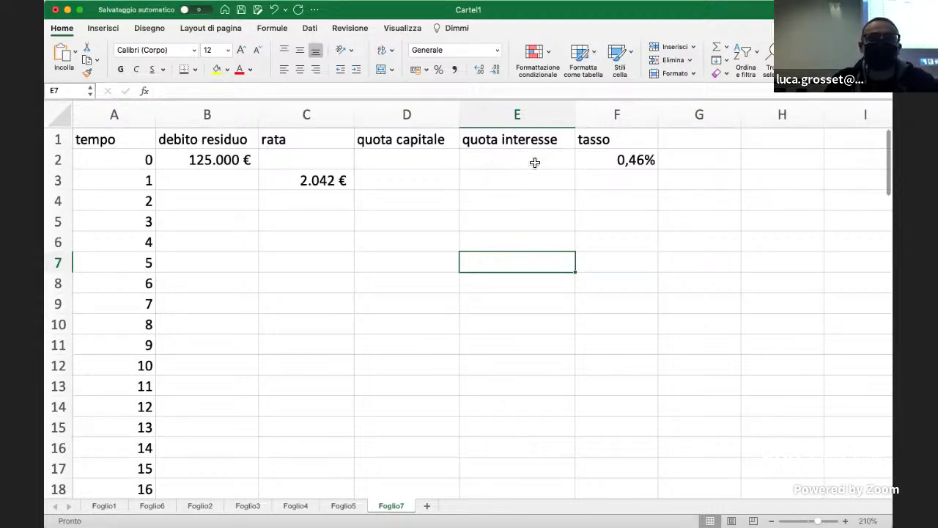
{"action": "left_click", "coordinate": [518, 183]}
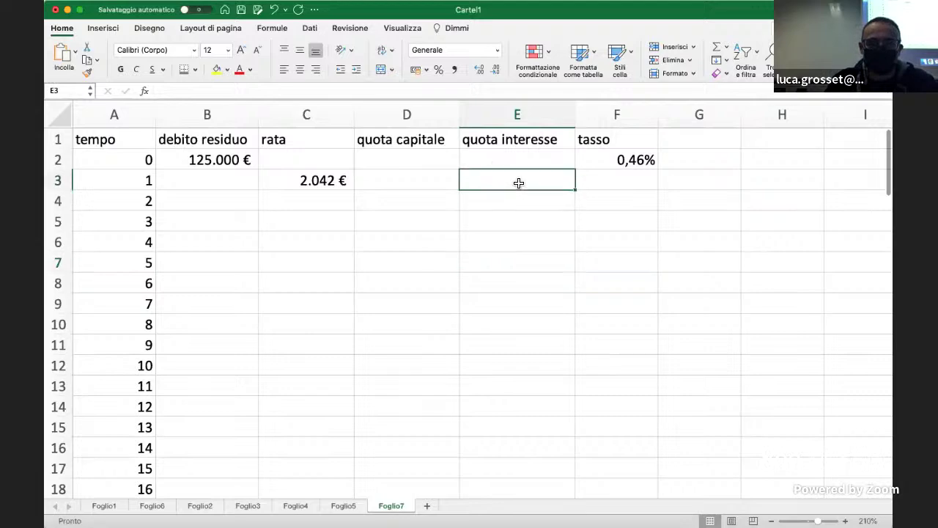
{"action": "type", "text": "="}
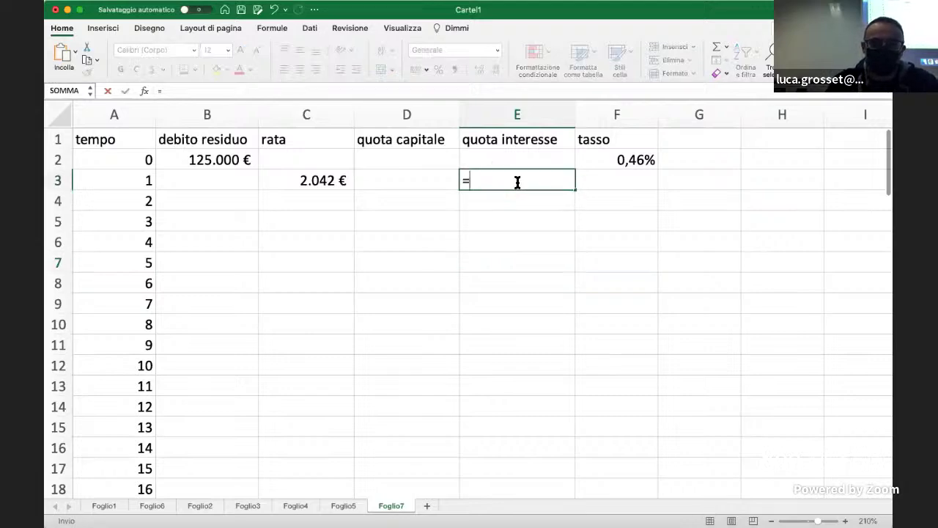
{"action": "left_click", "coordinate": [225, 165]}
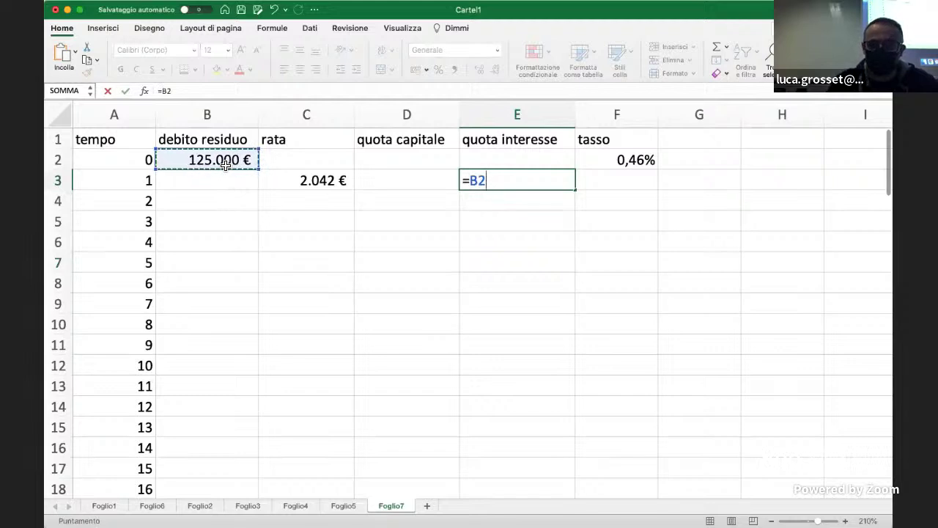
{"action": "type", "text": "*"}
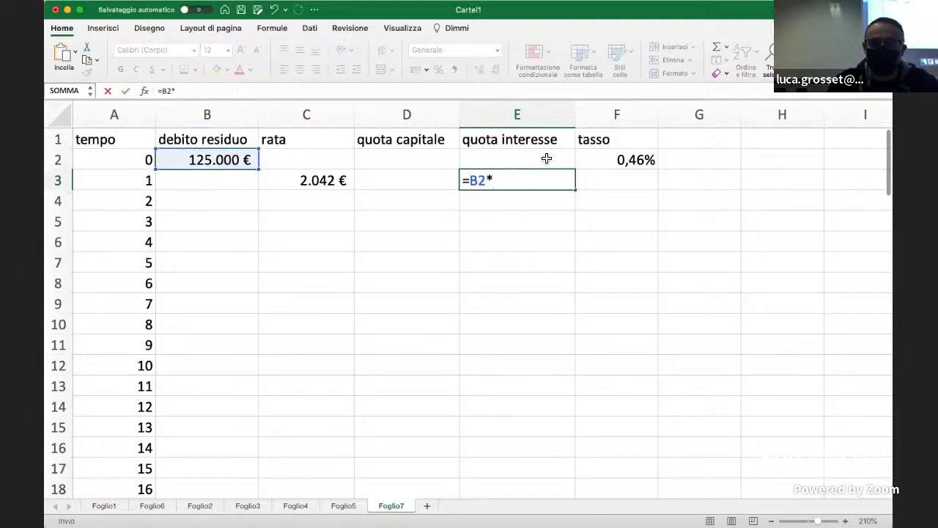
{"action": "left_click", "coordinate": [620, 159]}
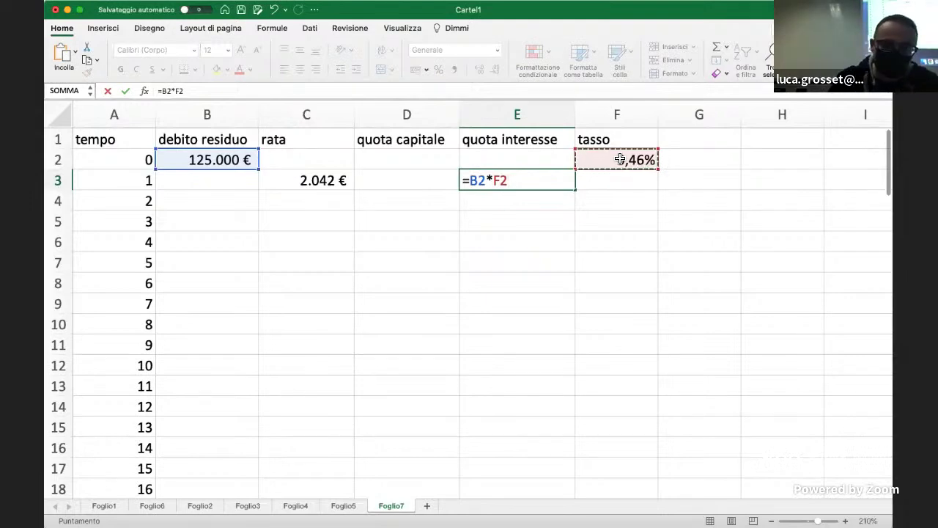
{"action": "key", "text": "F4"}
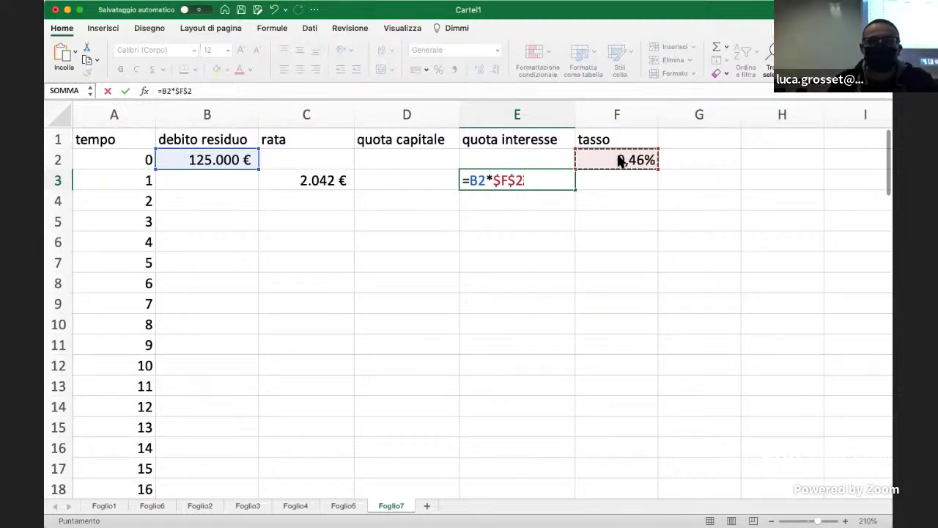
{"action": "key", "text": "Return"}
{"action": "left_click", "coordinate": [327, 180]}
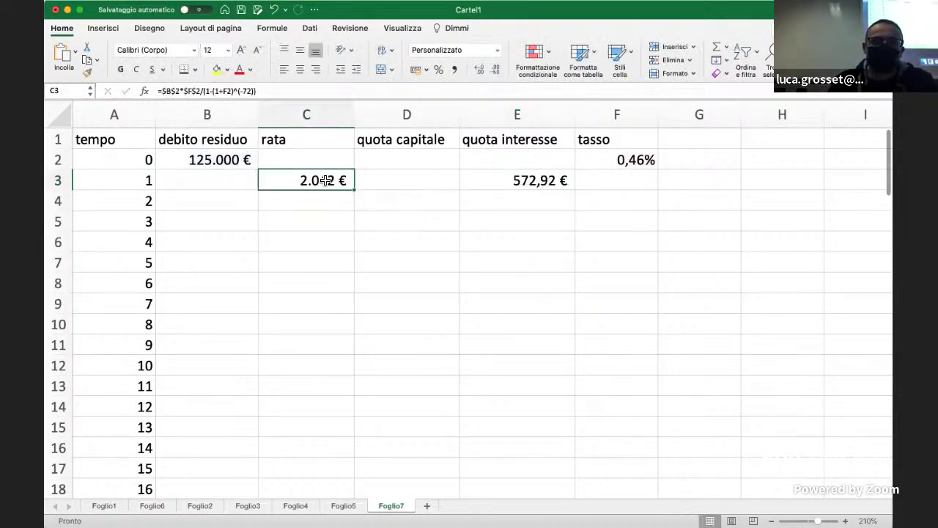
- Make the rate reference inside the power absolute in C3, giving =$B$2*$F$2/(1-(1+$F$2)^(-72))
{"action": "left_click", "coordinate": [278, 89]}
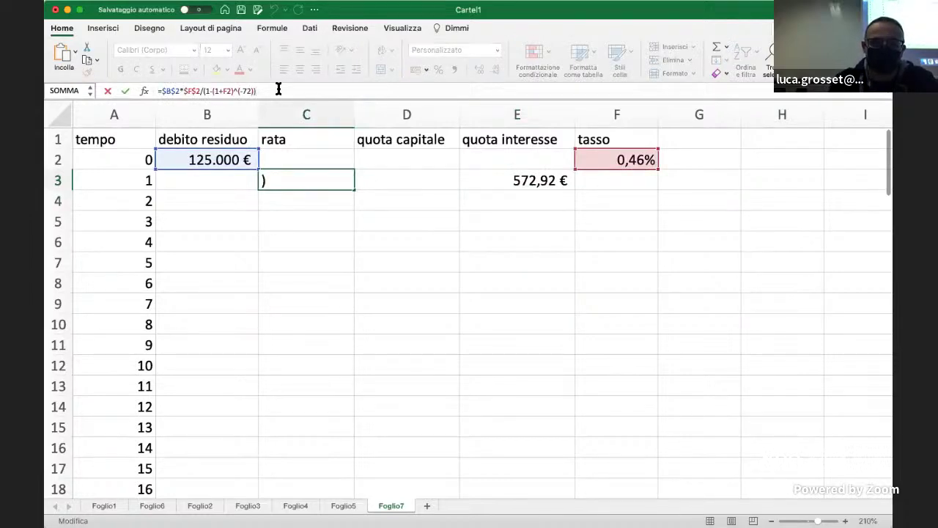
{"action": "left_click", "coordinate": [298, 183]}
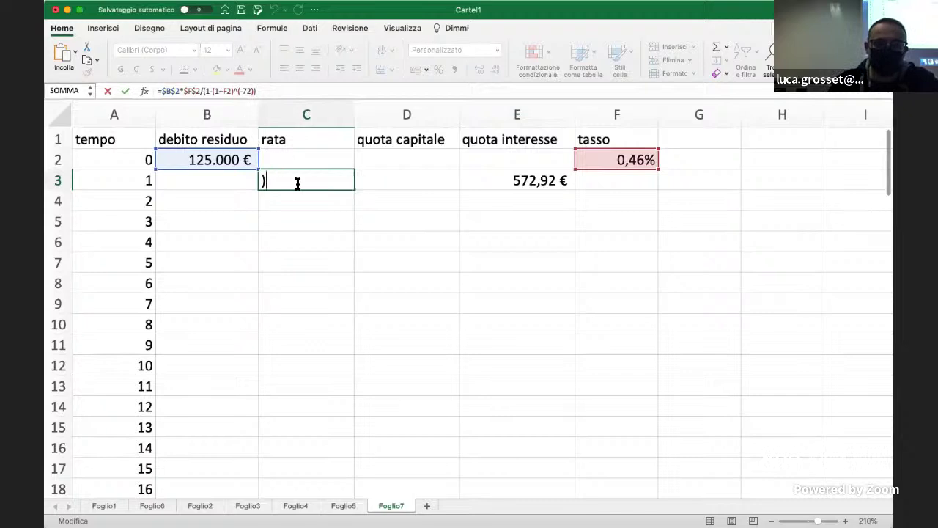
{"action": "key", "text": "Left"}
{"action": "key", "text": "Left"}
{"action": "key", "text": "Left"}
{"action": "key", "text": "Left"}
{"action": "key", "text": "Left"}
{"action": "key", "text": "Left"}
{"action": "key", "text": "Left"}
{"action": "key", "text": "Left"}
{"action": "key", "text": "Left"}
{"action": "key", "text": "Left"}
{"action": "key", "text": "Left"}
{"action": "key", "text": "Left"}
{"action": "key", "text": "Left"}
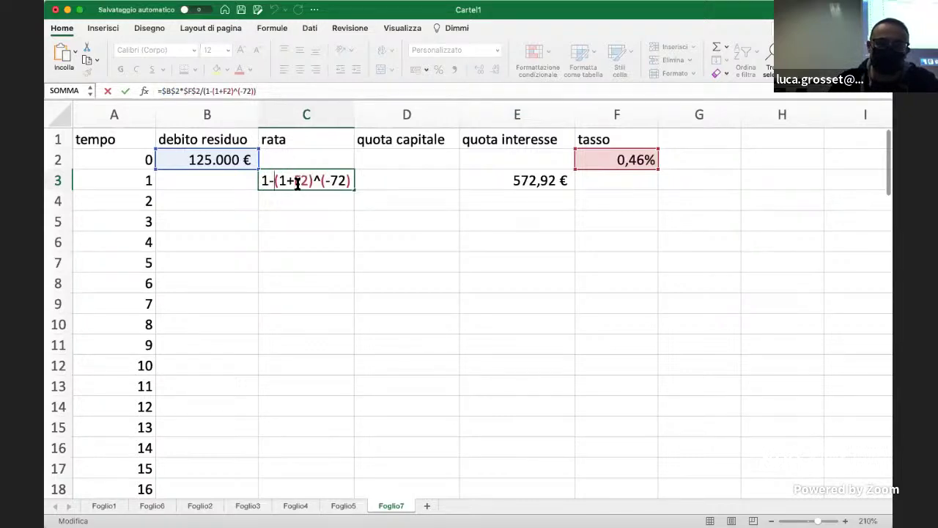
{"action": "key", "text": "Right"}
{"action": "key", "text": "Right"}
{"action": "key", "text": "Right"}
{"action": "key", "text": "Right"}
{"action": "key", "text": "Right"}
{"action": "key", "text": "Right"}
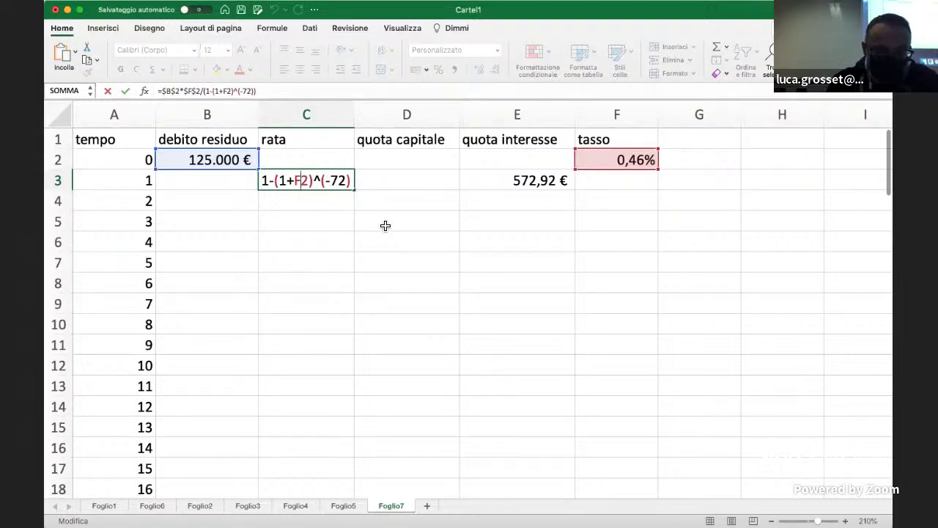
{"action": "key", "text": "F4"}
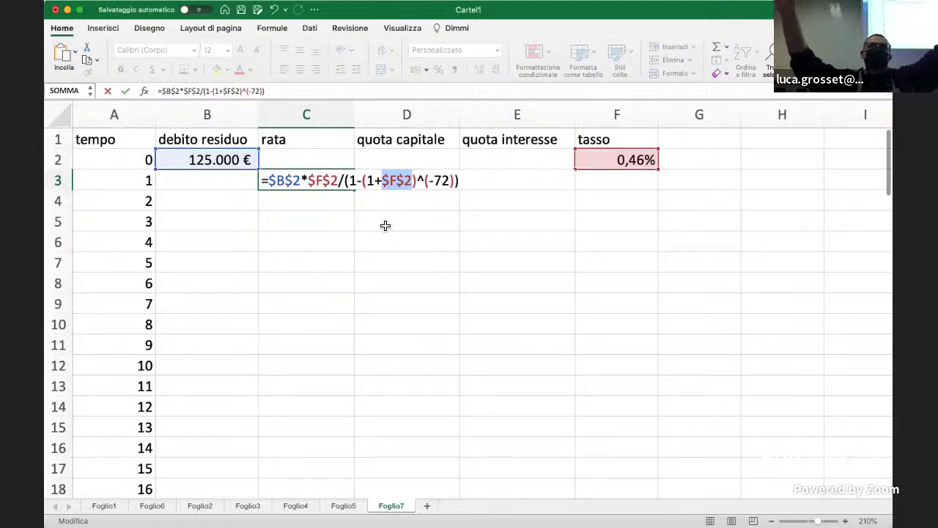
{"action": "key", "text": "Return"}
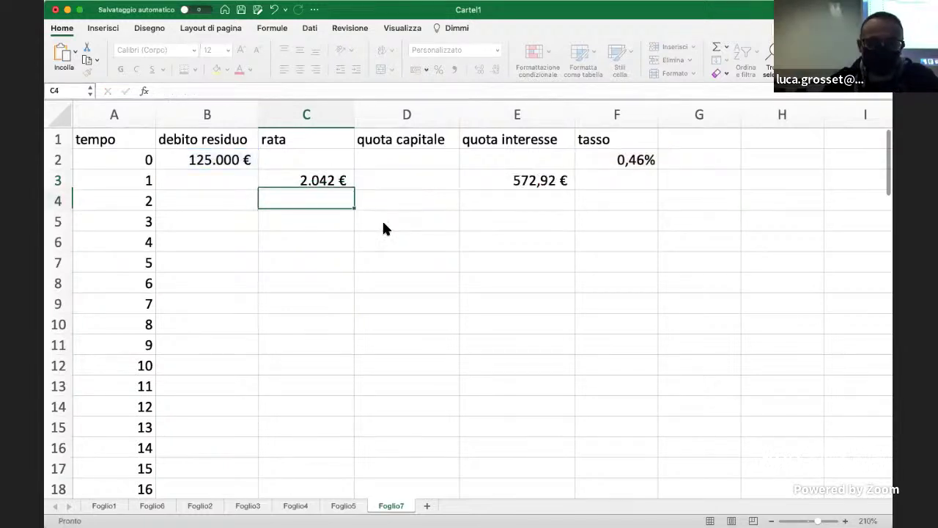
- Format the first quota interesse in E3 with no decimal places, keeping its formula
{"action": "key", "text": "Up"}
{"action": "key", "text": "Right"}
{"action": "key", "text": "Right"}
{"action": "key", "text": "Right"}
{"action": "key", "text": "Left"}
{"action": "left_click", "coordinate": [480, 69]}
{"action": "left_click", "coordinate": [496, 69]}
{"action": "left_click", "coordinate": [497, 70]}
{"action": "left_click", "coordinate": [496, 70]}
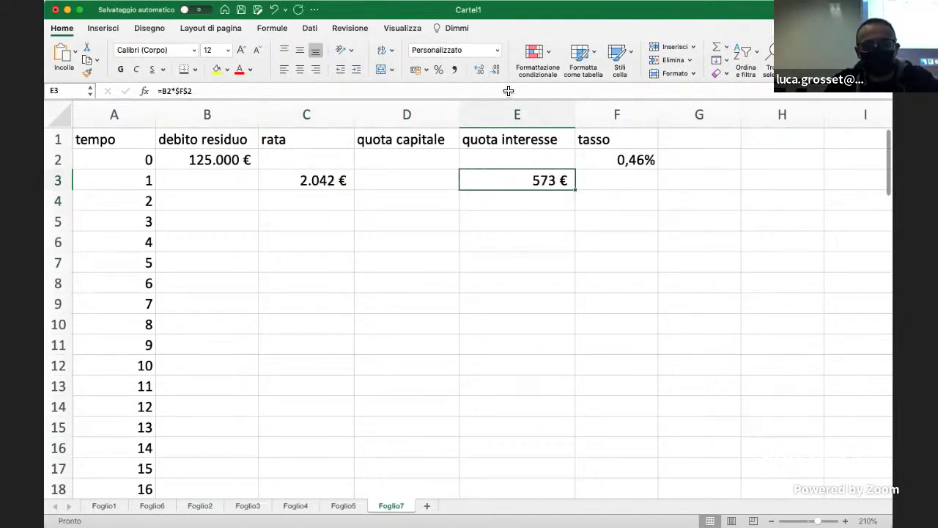
{"action": "left_click", "coordinate": [296, 94]}
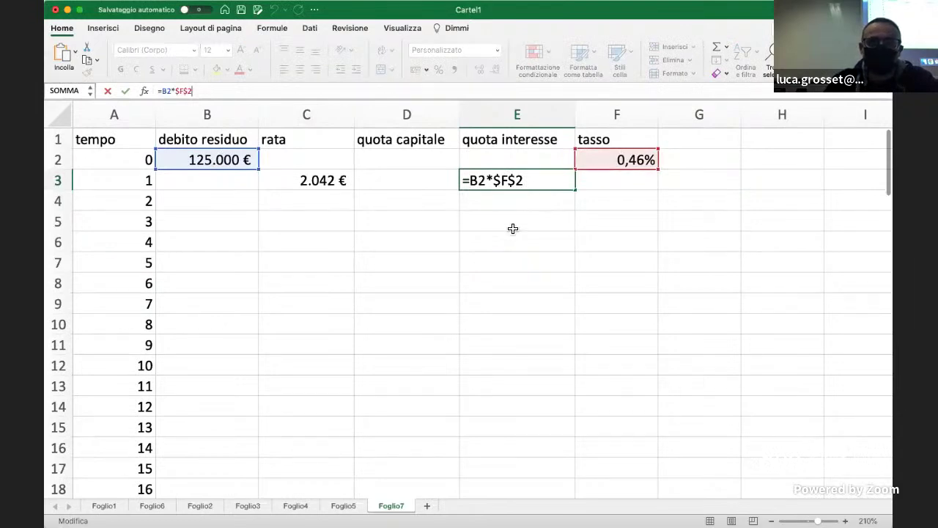
{"action": "key", "text": "Return"}
- Enter the first quota capitale formula =C3-E3 in D3
{"action": "left_click", "coordinate": [427, 180]}
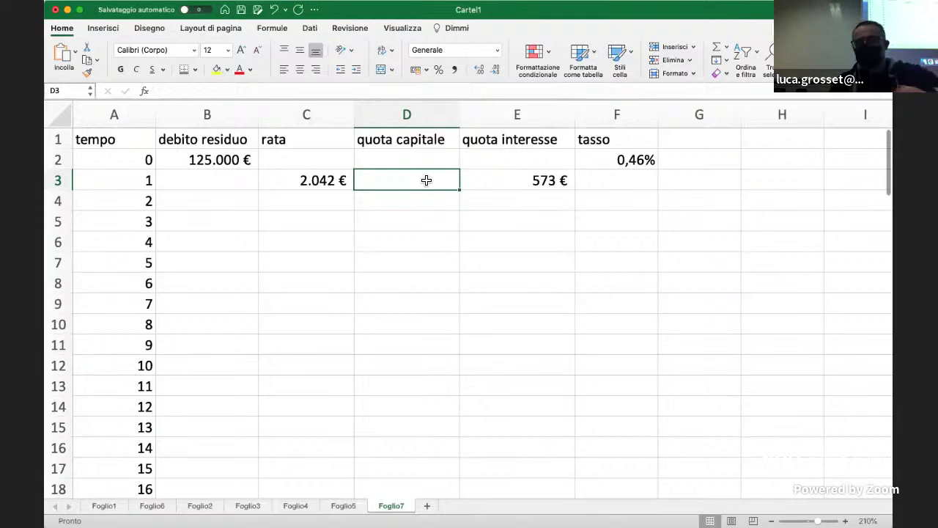
{"action": "type", "text": "="}
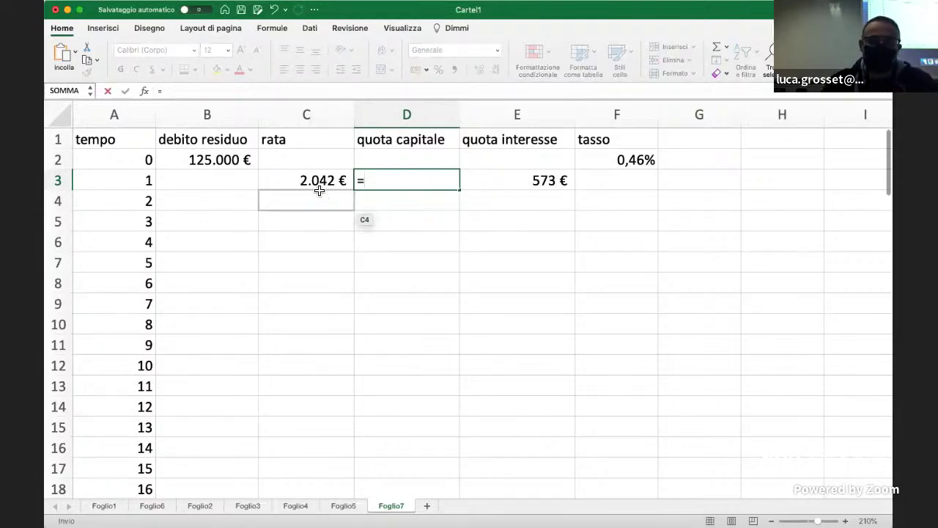
{"action": "left_click", "coordinate": [319, 181]}
{"action": "type", "text": "-"}
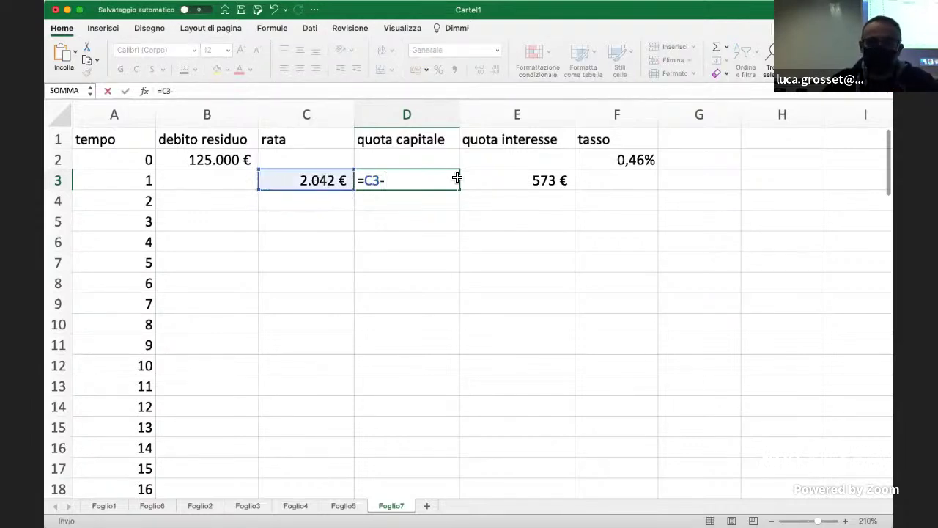
{"action": "left_click", "coordinate": [499, 182]}
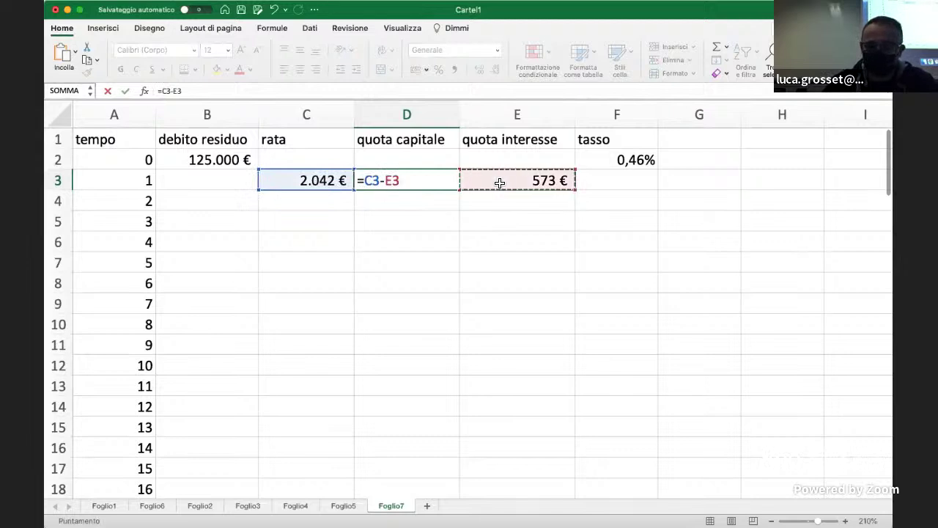
{"action": "key", "text": "Return"}
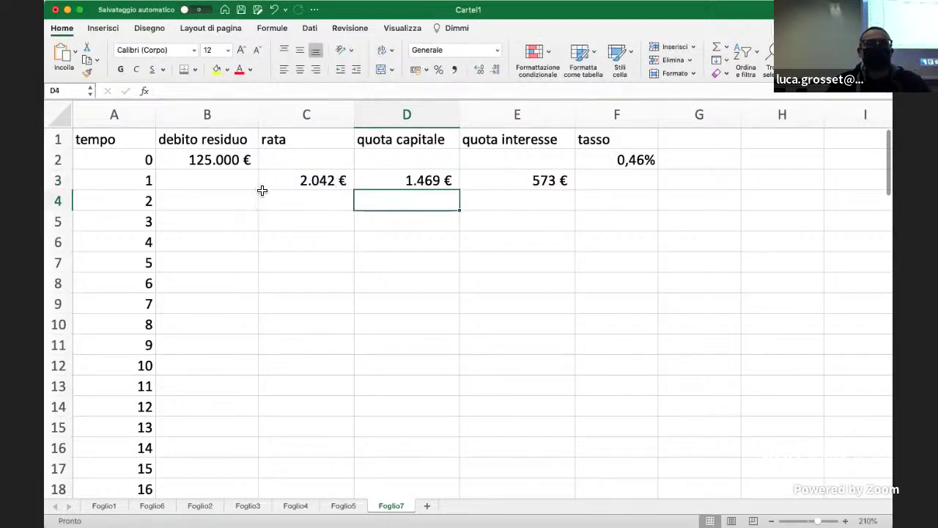
- Enter the debito residuo formula =B2-D3 in B3 for month 1
{"action": "left_click", "coordinate": [239, 181]}
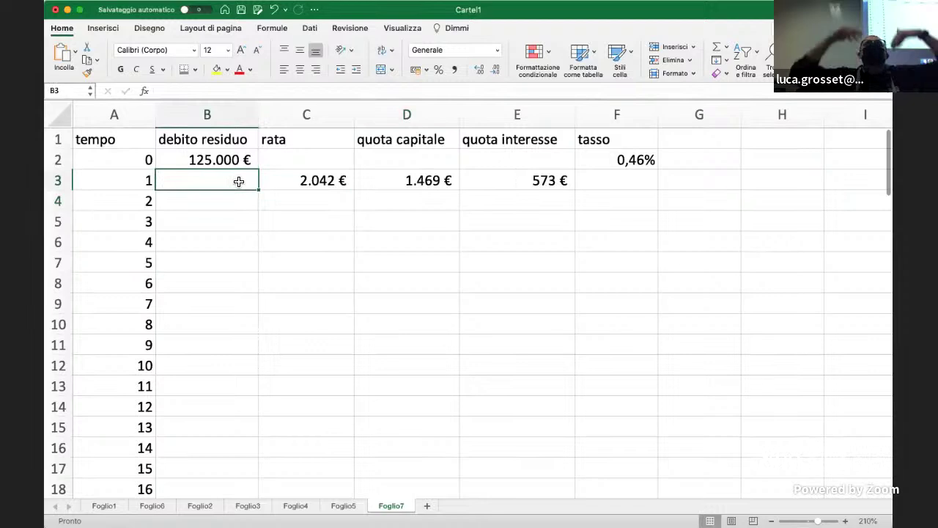
{"action": "type", "text": "="}
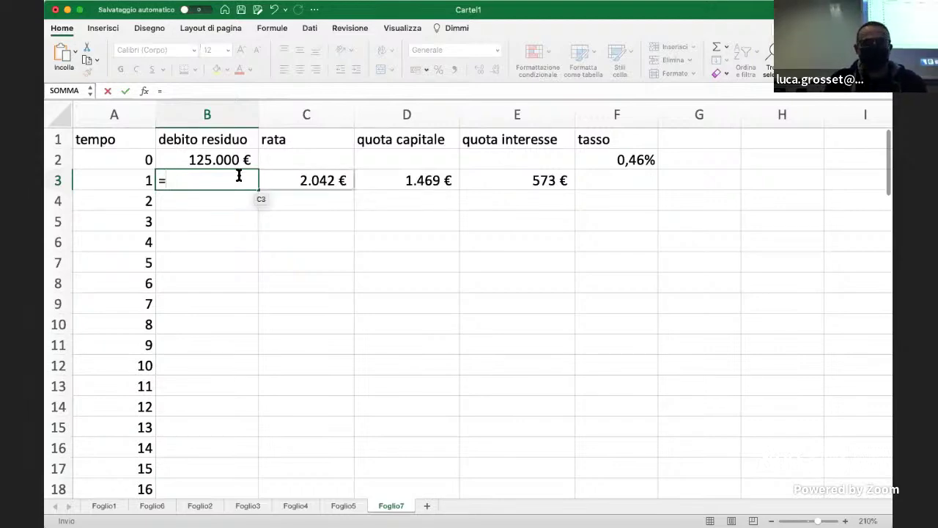
{"action": "left_click", "coordinate": [219, 160]}
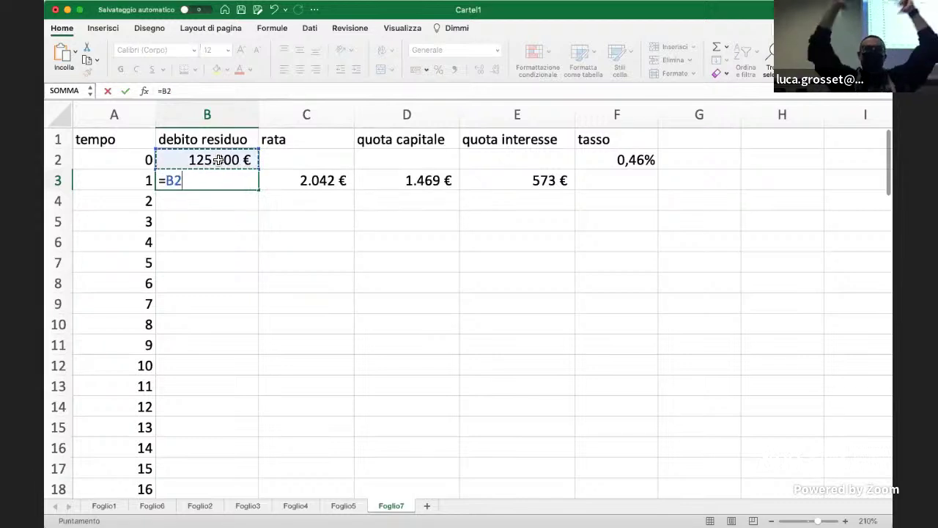
{"action": "type", "text": "-"}
{"action": "left_click", "coordinate": [419, 180]}
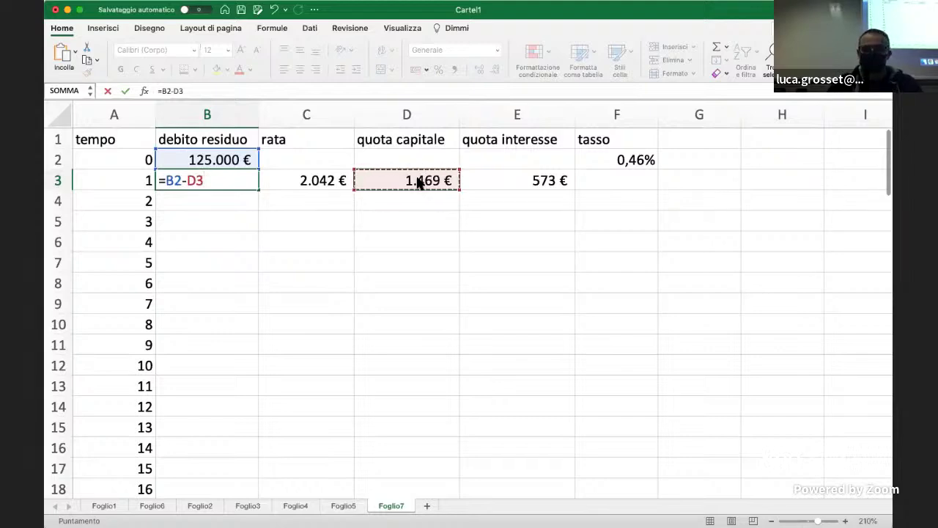
{"action": "key", "text": "Return"}
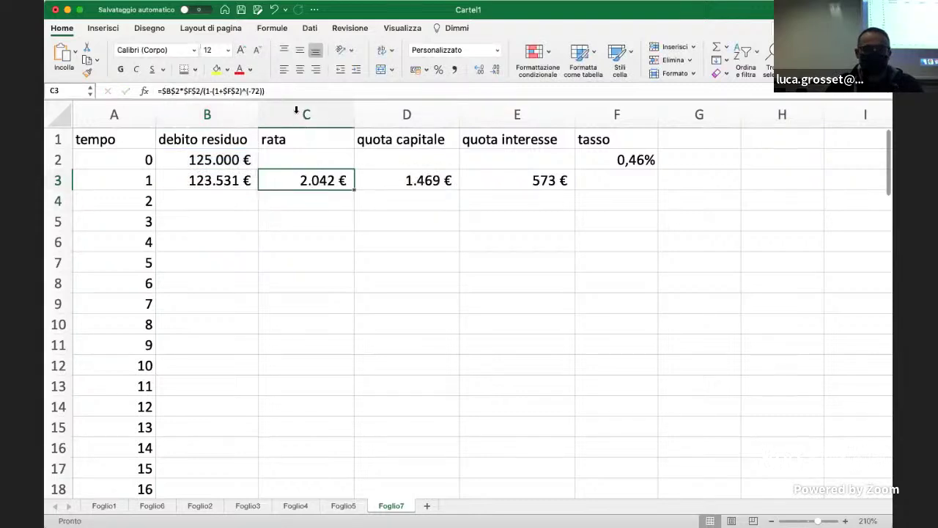
- Examine the cell references in the instalment formula in C3 for absolute addressing
{"action": "left_click", "coordinate": [286, 96]}
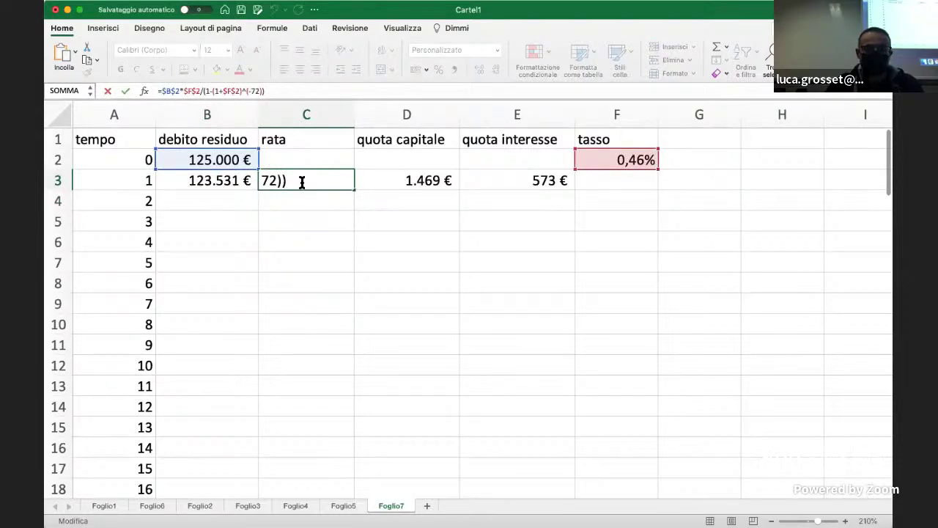
{"action": "key", "text": "Left"}
{"action": "key", "text": "Left"}
{"action": "key", "text": "Left"}
{"action": "key", "text": "Left"}
{"action": "key", "text": "Left"}
{"action": "key", "text": "Left"}
{"action": "key", "text": "Left"}
{"action": "key", "text": "Left"}
{"action": "key", "text": "Left"}
{"action": "key", "text": "Left"}
{"action": "key", "text": "Left"}
{"action": "key", "text": "Left"}
{"action": "key", "text": "Left"}
{"action": "key", "text": "Left"}
{"action": "key", "text": "Left"}
{"action": "key", "text": "Left"}
{"action": "key", "text": "Left"}
{"action": "key", "text": "Left"}
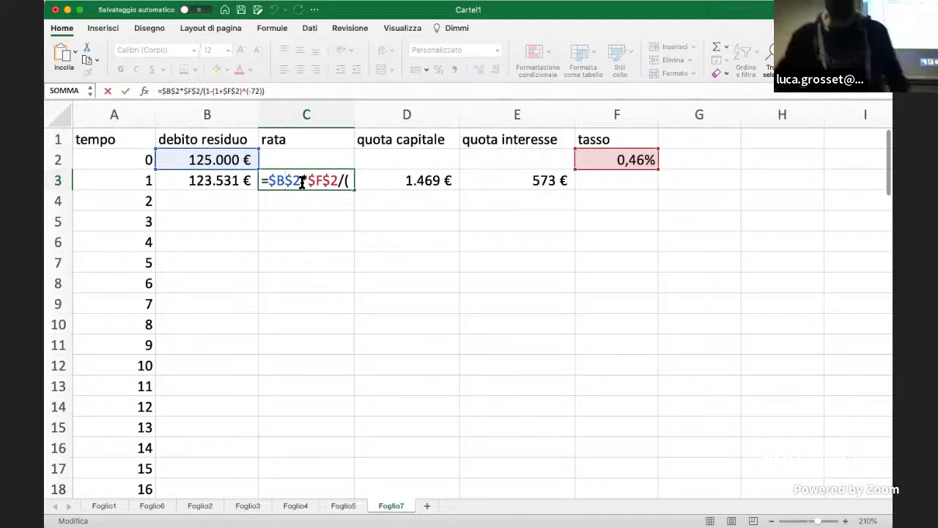
{"action": "key", "text": "Return"}
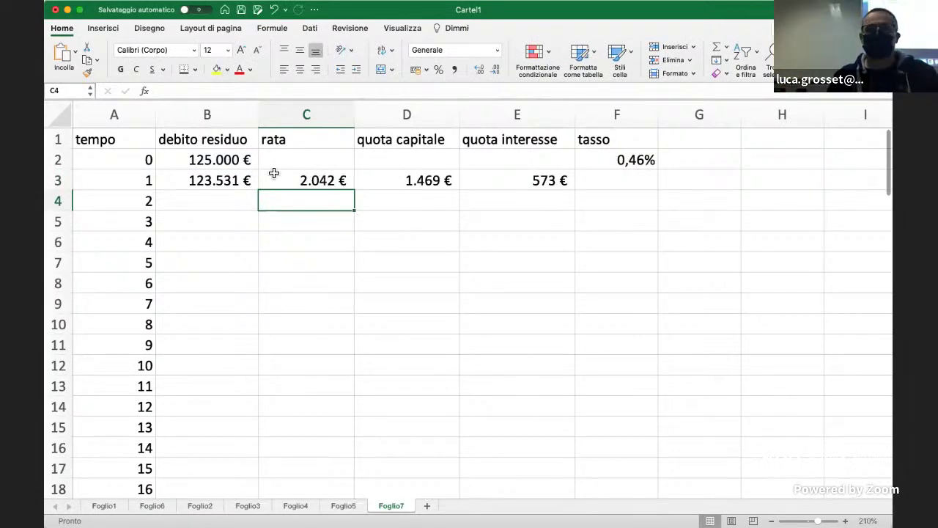
- Fill the formulas in B3:E3 down to row 74, covering all 72 months
{"action": "left_click", "coordinate": [217, 183]}
{"action": "left_click_drag", "start_coordinate": [217, 182], "coordinate": [562, 458]}
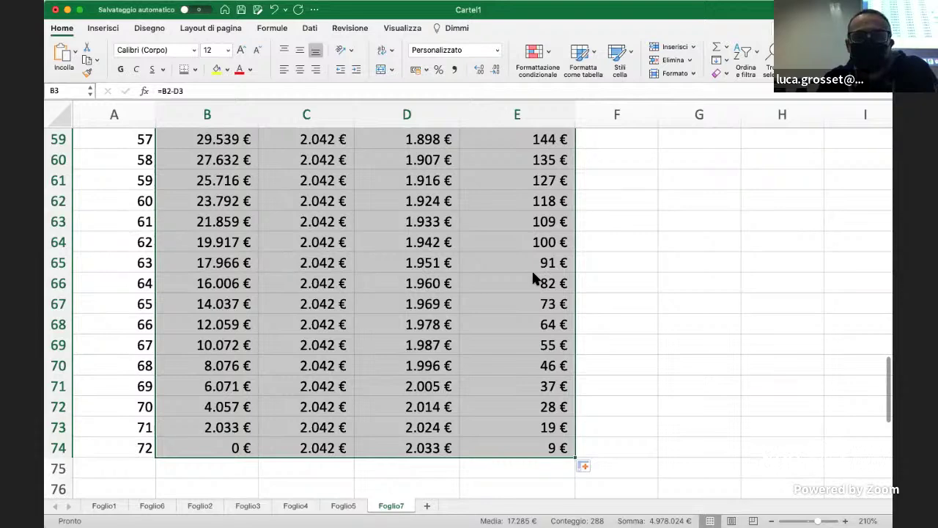
{"action": "left_click", "coordinate": [760, 262]}
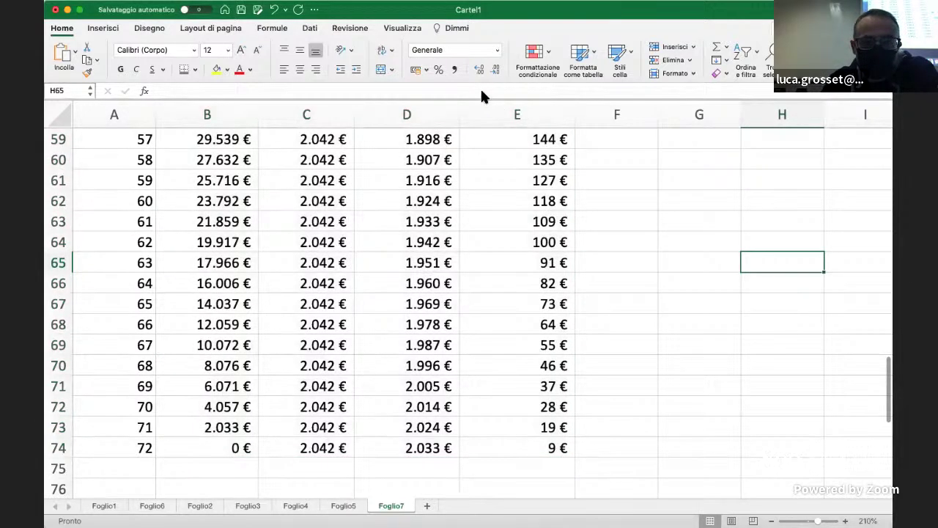
- Check the quota interesse formula in E3 and the cells it refers to
{"action": "scroll", "coordinate": [410, 242], "scroll_direction": "up", "scroll_amount": 15}
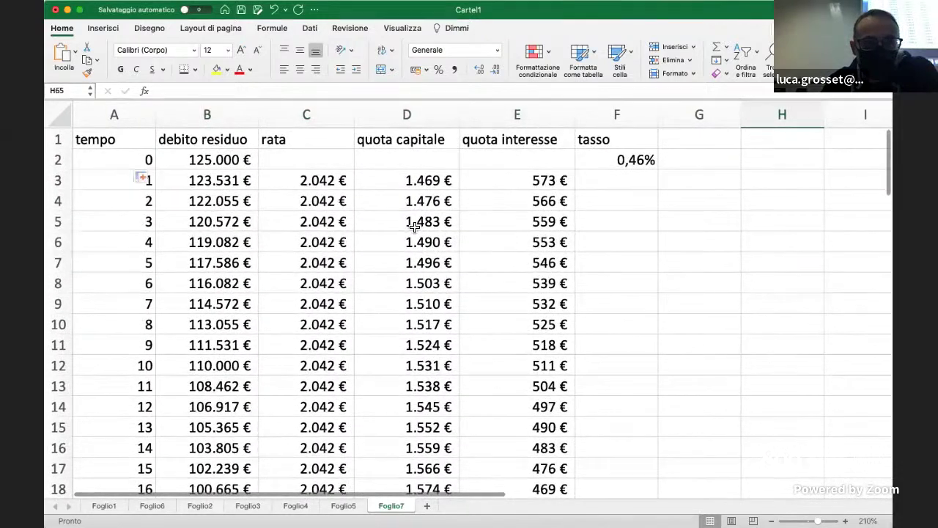
{"action": "left_click", "coordinate": [525, 180]}
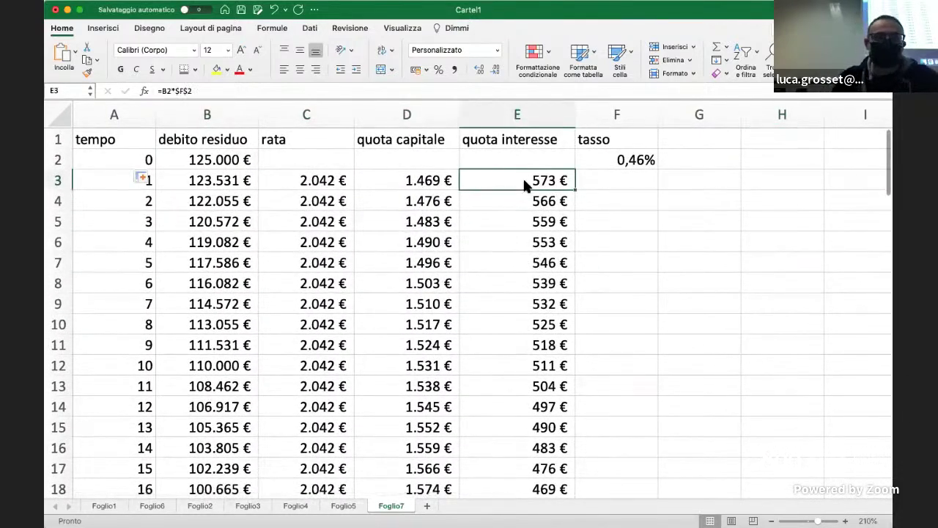
{"action": "left_click", "coordinate": [220, 89]}
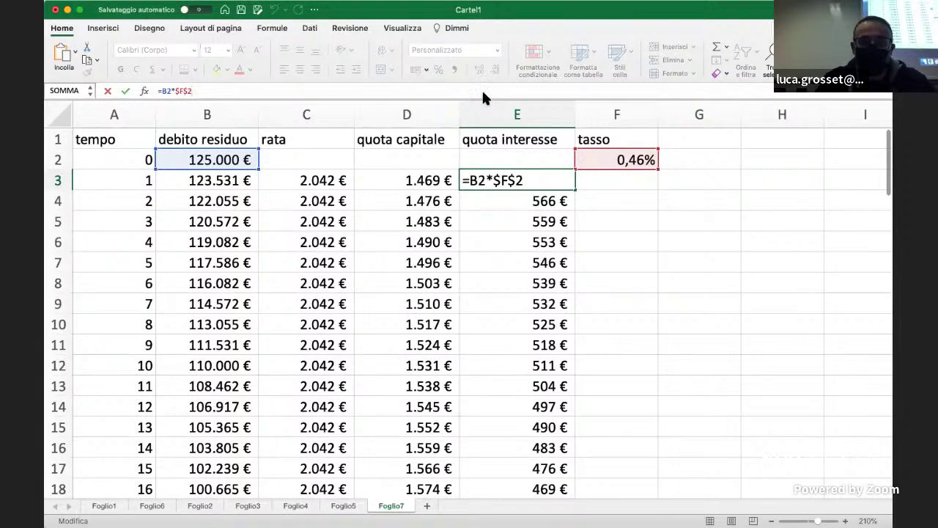
{"action": "left_click", "coordinate": [665, 296]}
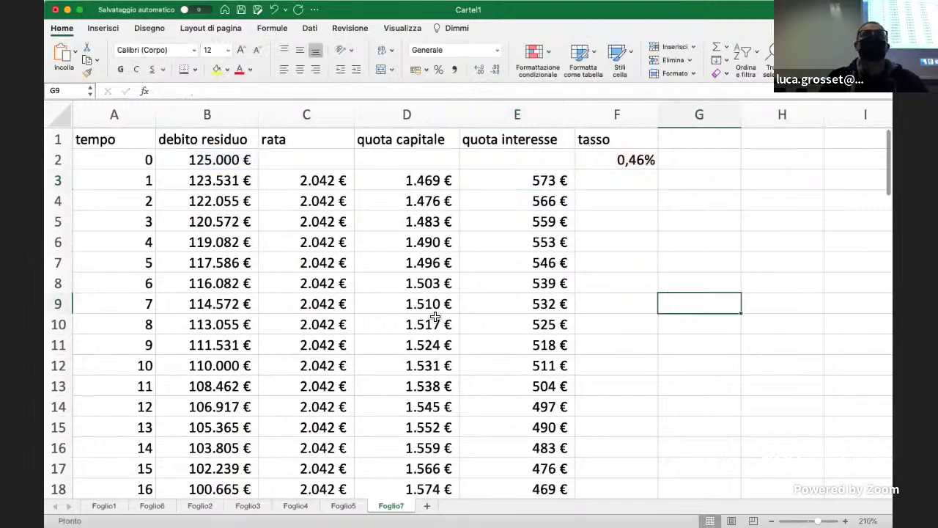
- Highlight the final debito residuo in B74 with a yellow fill
{"action": "scroll", "coordinate": [432, 320], "scroll_direction": "down", "scroll_amount": 4}
{"action": "scroll", "coordinate": [432, 320], "scroll_direction": "down", "scroll_amount": 18}
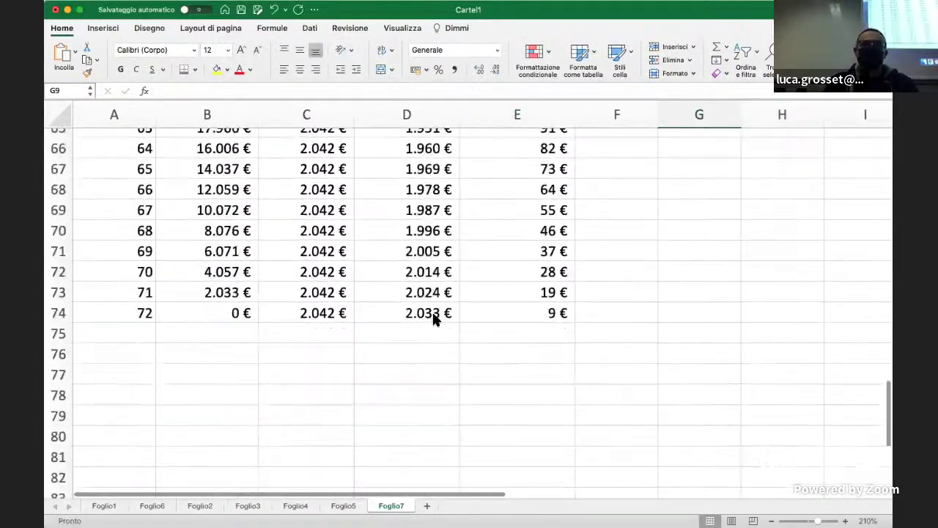
{"action": "scroll", "coordinate": [433, 320], "scroll_direction": "up", "scroll_amount": 2}
{"action": "left_click", "coordinate": [215, 396]}
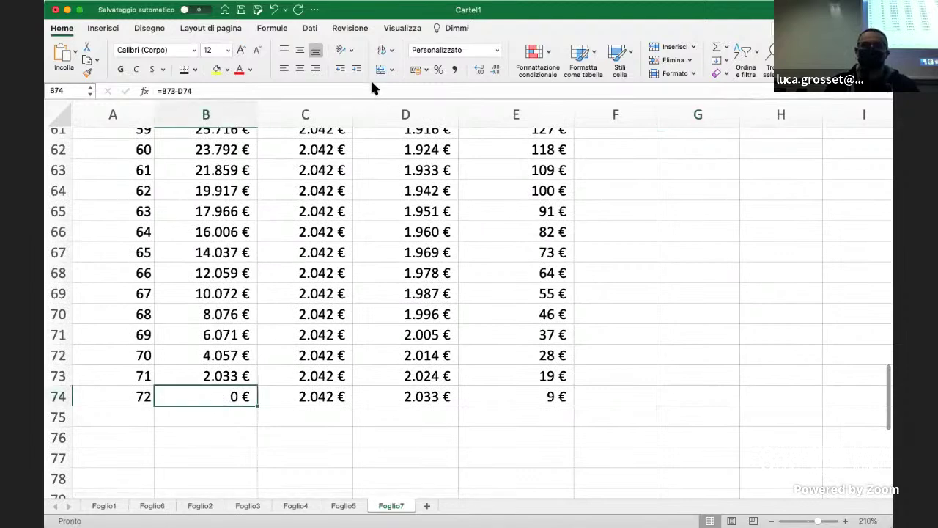
{"action": "left_click", "coordinate": [215, 70]}
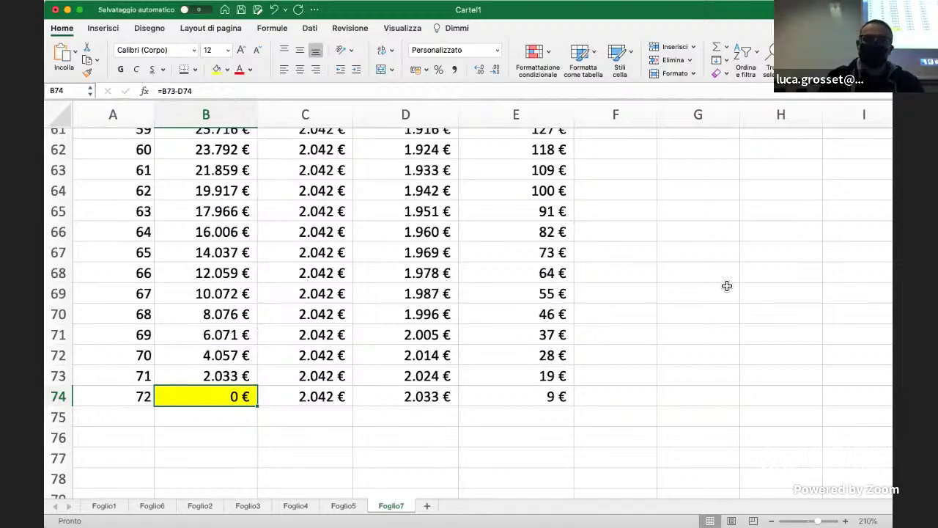
- Review the debito residuo formula in B3 and the instalment formula in C3
{"action": "scroll", "coordinate": [727, 286], "scroll_direction": "up", "scroll_amount": 20}
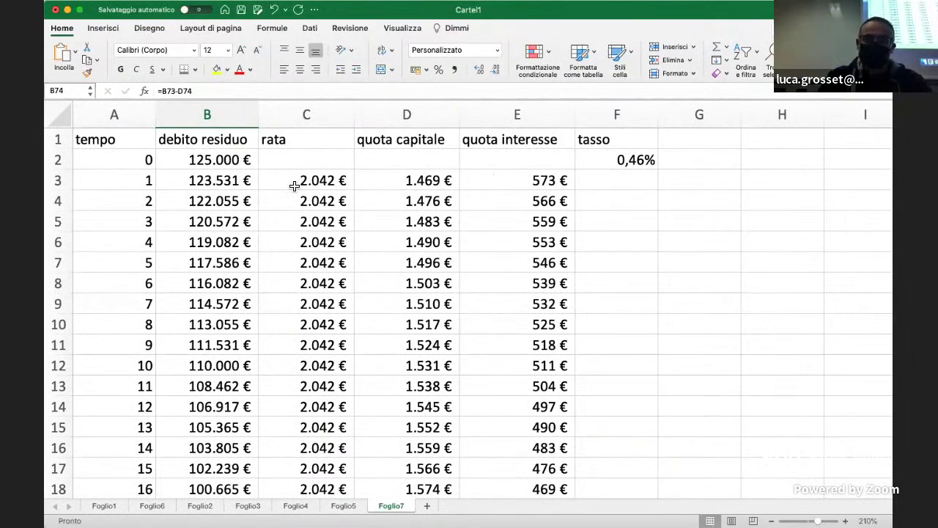
{"action": "left_click", "coordinate": [217, 182]}
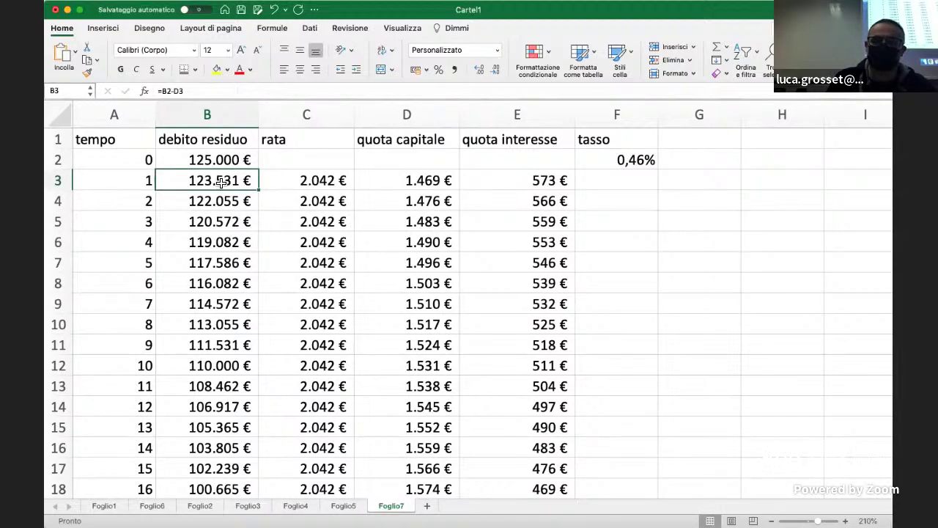
{"action": "left_click", "coordinate": [206, 91]}
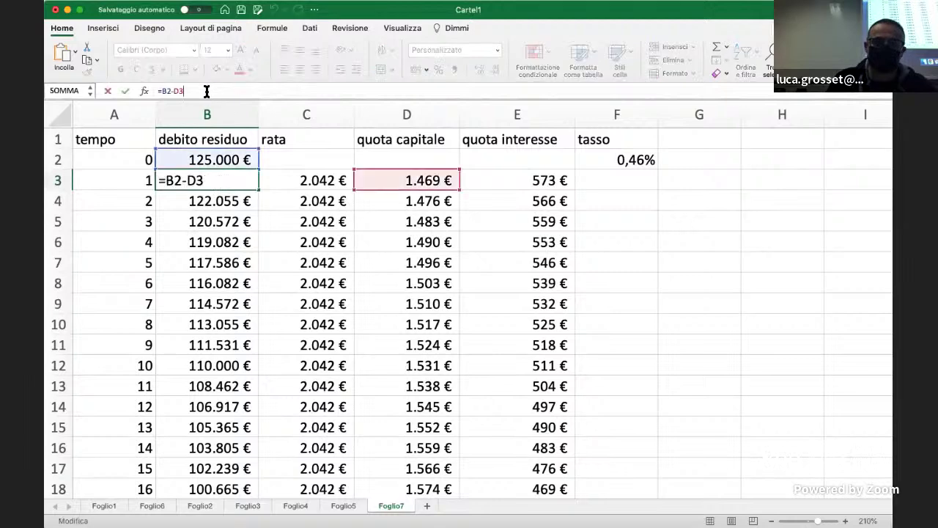
{"action": "key", "text": "Escape"}
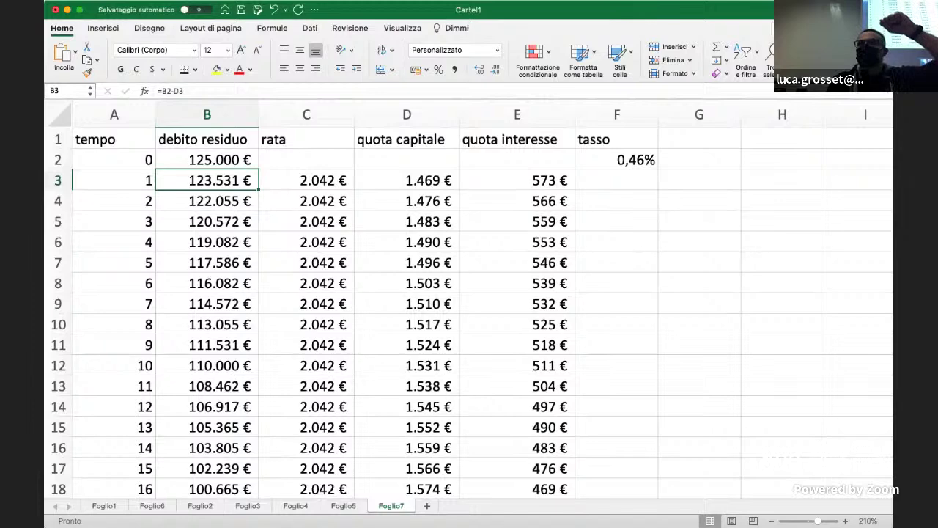
{"action": "left_click", "coordinate": [315, 184]}
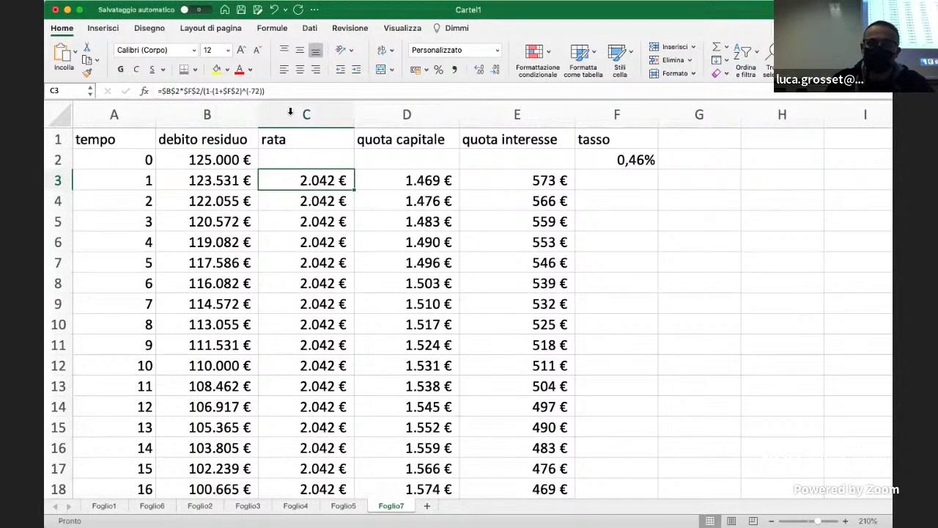
- Examine the instalment formula in C3 term by term, leaving it unedited
{"action": "left_click", "coordinate": [277, 90]}
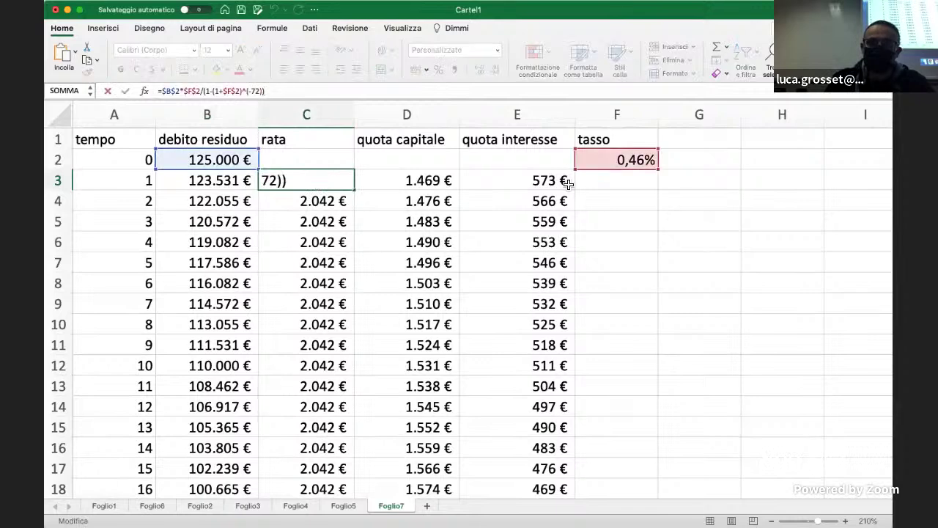
{"action": "left_click", "coordinate": [316, 183]}
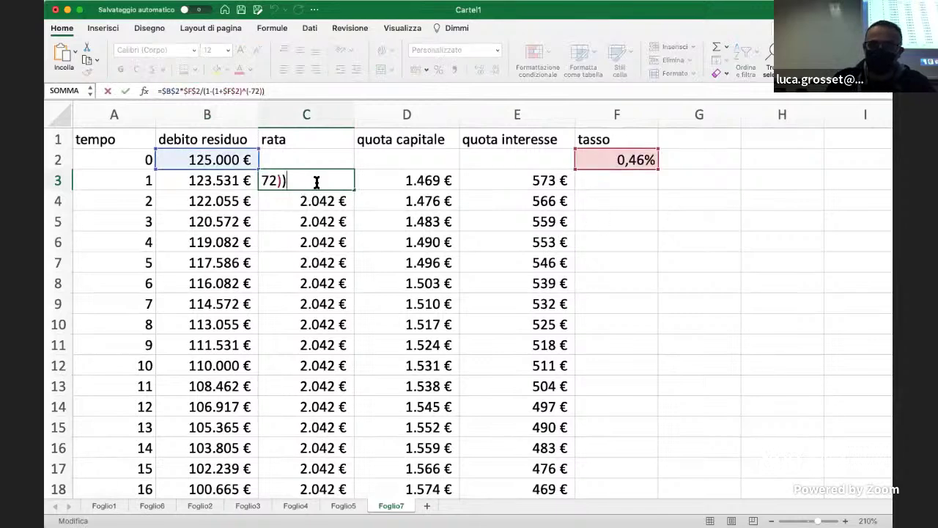
{"action": "key", "text": "Left"}
{"action": "key", "text": "Left"}
{"action": "key", "text": "Left"}
{"action": "key", "text": "Left"}
{"action": "key", "text": "Left"}
{"action": "key", "text": "Left"}
{"action": "key", "text": "Left"}
{"action": "key", "text": "Left"}
{"action": "key", "text": "Left"}
{"action": "key", "text": "Left"}
{"action": "key", "text": "Left"}
{"action": "key", "text": "Left"}
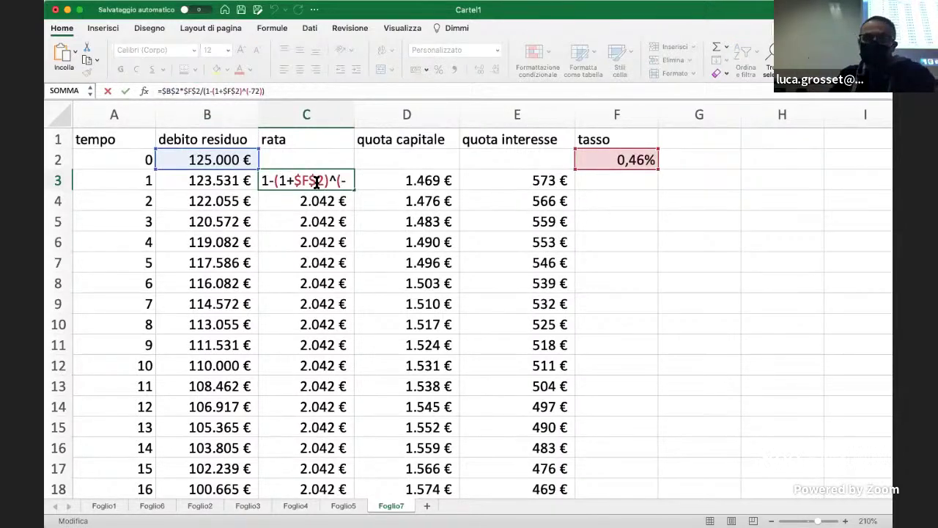
{"action": "key", "text": "Left"}
{"action": "key", "text": "Left"}
{"action": "key", "text": "Left"}
{"action": "key", "text": "Left"}
{"action": "key", "text": "Left"}
{"action": "key", "text": "Left"}
{"action": "key", "text": "Left"}
{"action": "key", "text": "Left"}
{"action": "key", "text": "Left"}
{"action": "key", "text": "Left"}
{"action": "key", "text": "Left"}
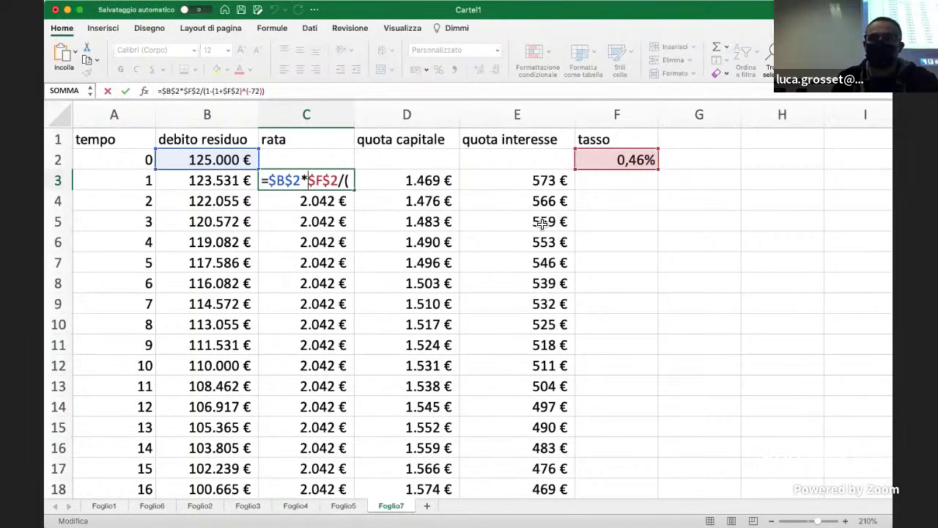
{"action": "key", "text": "Escape"}
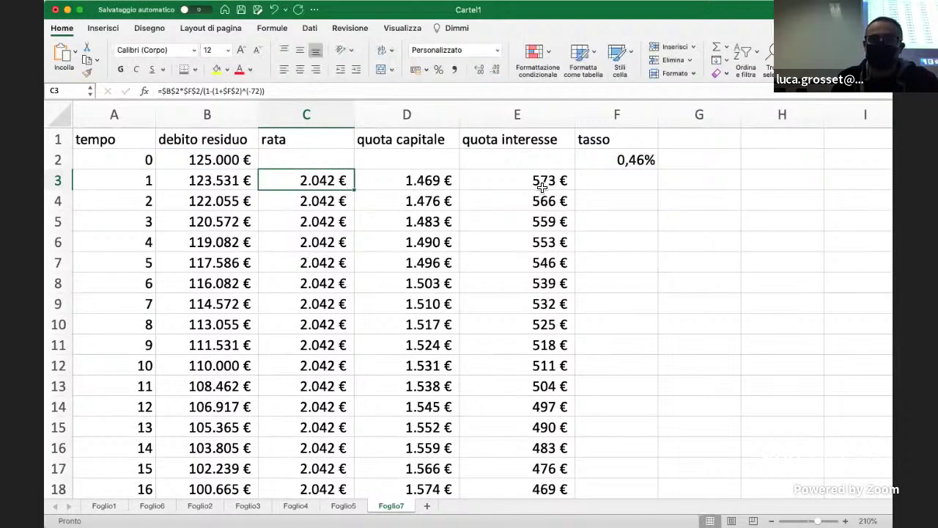
- Check which cells the quota interesse formula in E3 refers to
{"action": "left_click", "coordinate": [540, 184]}
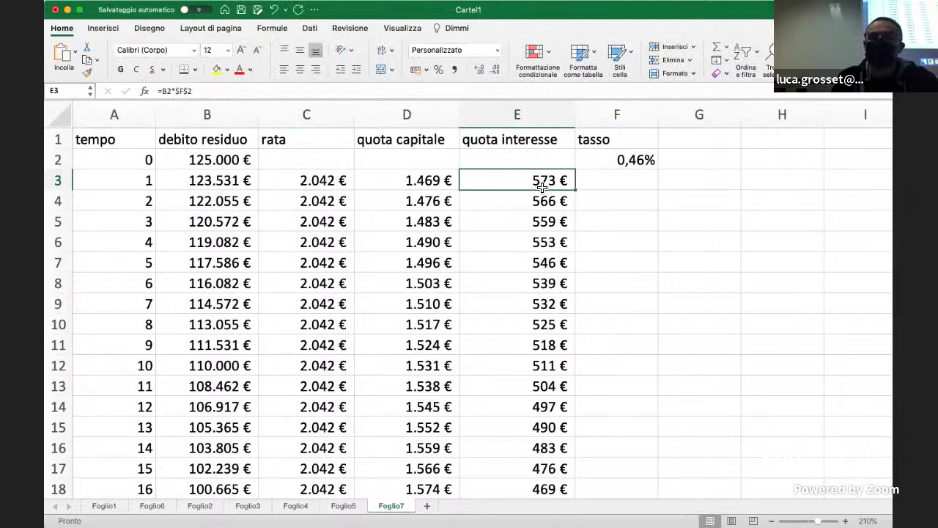
{"action": "left_click", "coordinate": [282, 92]}
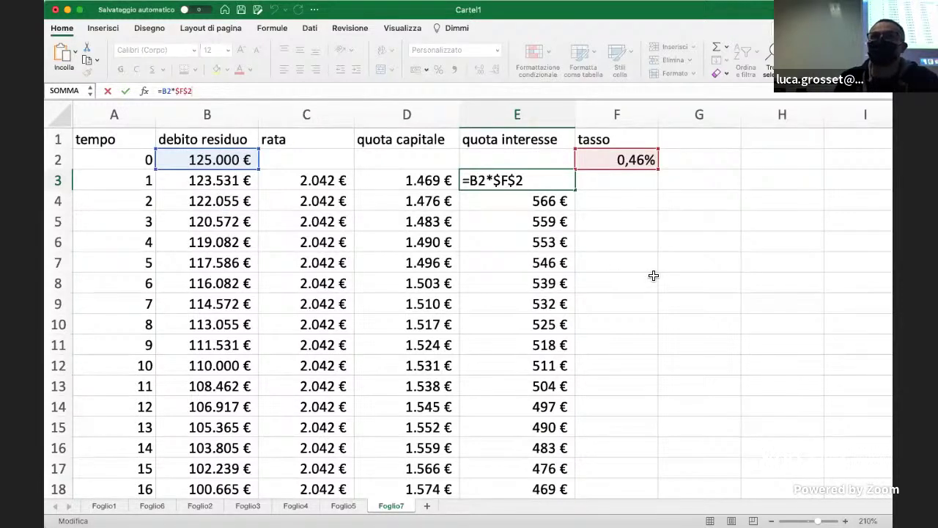
{"action": "left_click", "coordinate": [626, 228]}
- Check the quota capitale formula in D3 and the debito residuo formula in B3
{"action": "left_click", "coordinate": [428, 181]}
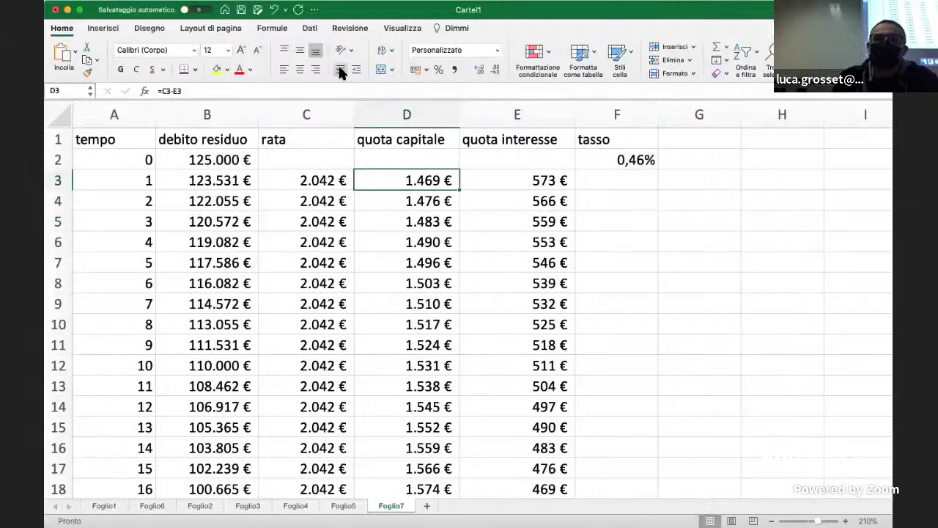
{"action": "left_click", "coordinate": [330, 88]}
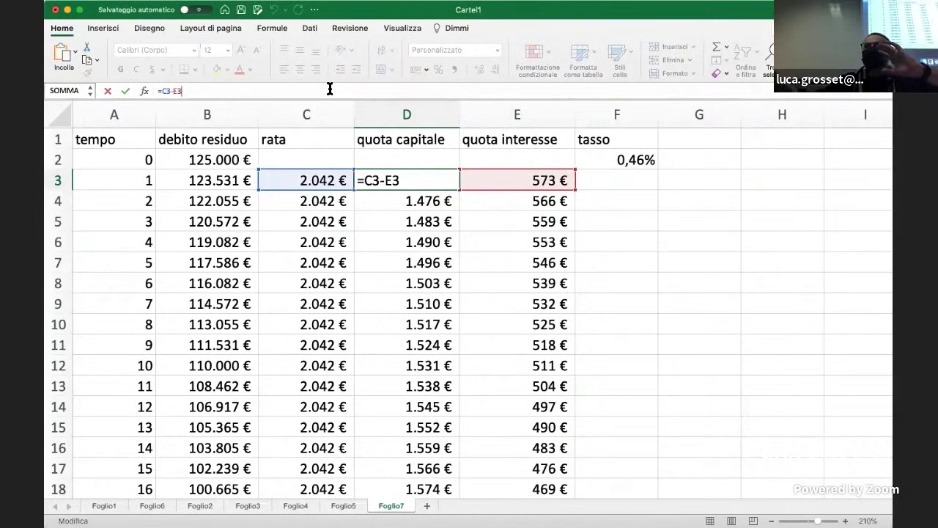
{"action": "left_click", "coordinate": [694, 243]}
{"action": "left_click", "coordinate": [222, 181]}
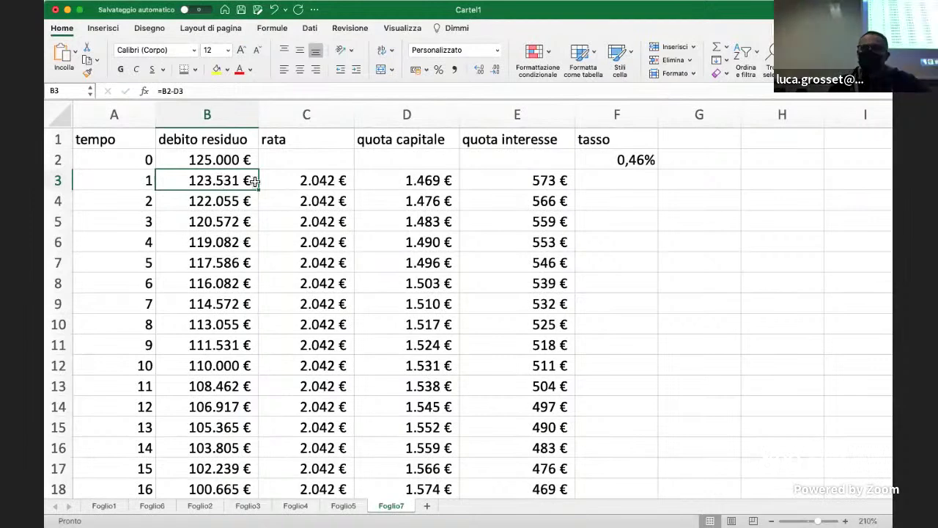
{"action": "left_click", "coordinate": [608, 287]}
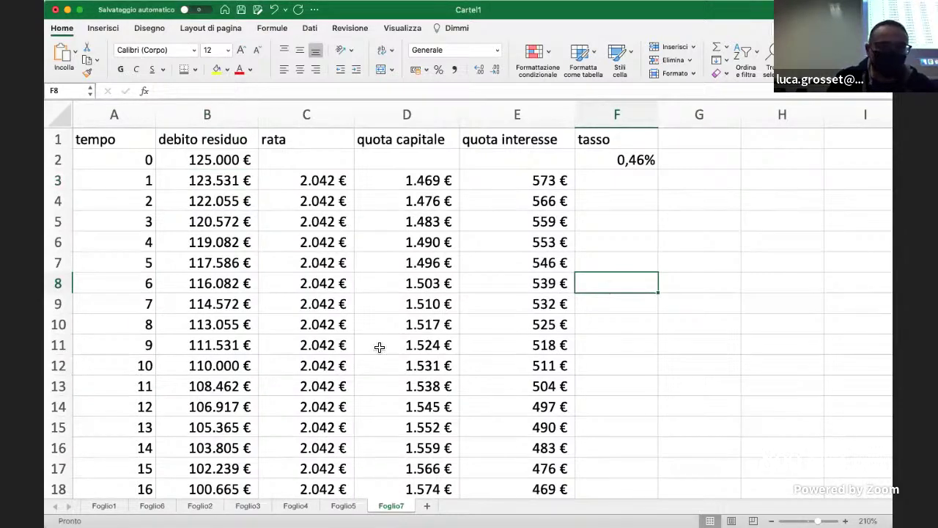
- Highlight the debito residuo of month 20 in B22 with a light green fill
{"action": "scroll", "coordinate": [286, 421], "scroll_direction": "down", "scroll_amount": 10}
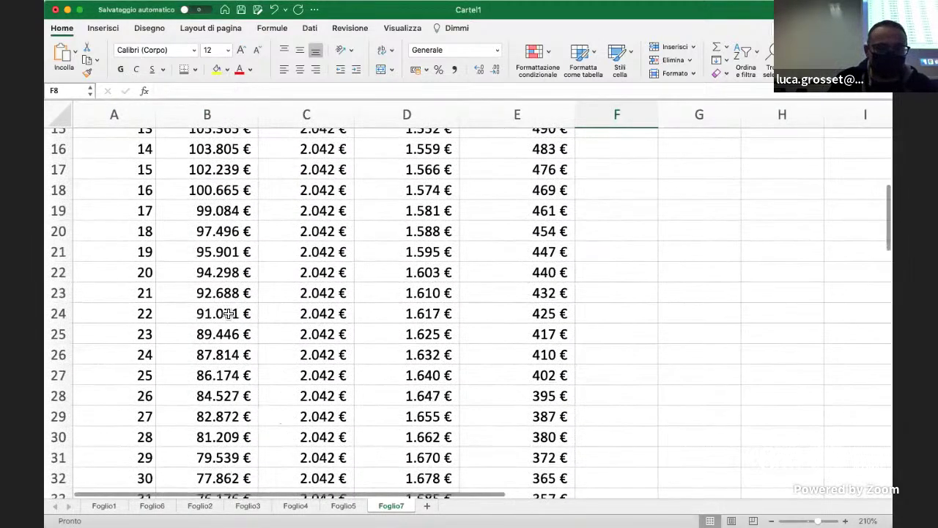
{"action": "left_click", "coordinate": [224, 272]}
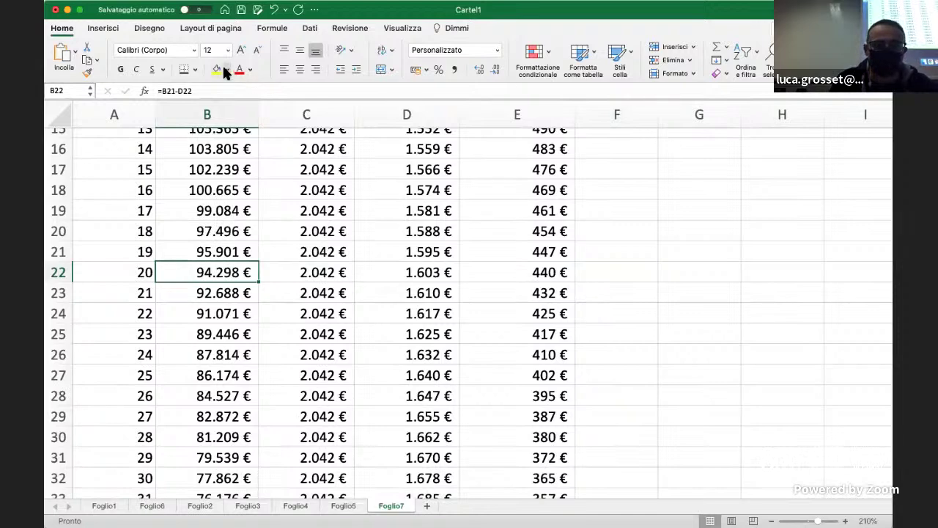
{"action": "left_click", "coordinate": [319, 143]}
{"action": "left_click", "coordinate": [668, 275]}
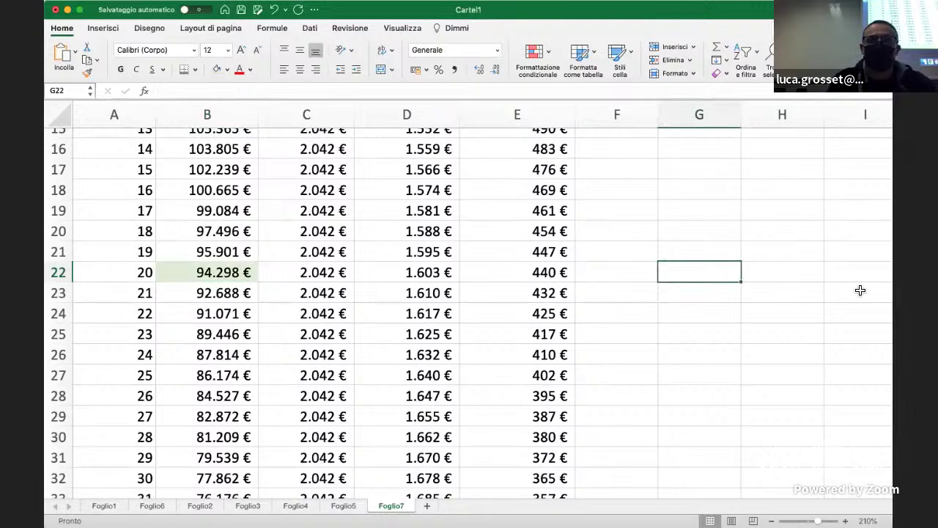
- Plot the amortization table A1:E74 as a scatter chart with lines and markers, and remove its debito residuo series
{"action": "scroll", "coordinate": [860, 291], "scroll_direction": "up", "scroll_amount": 8}
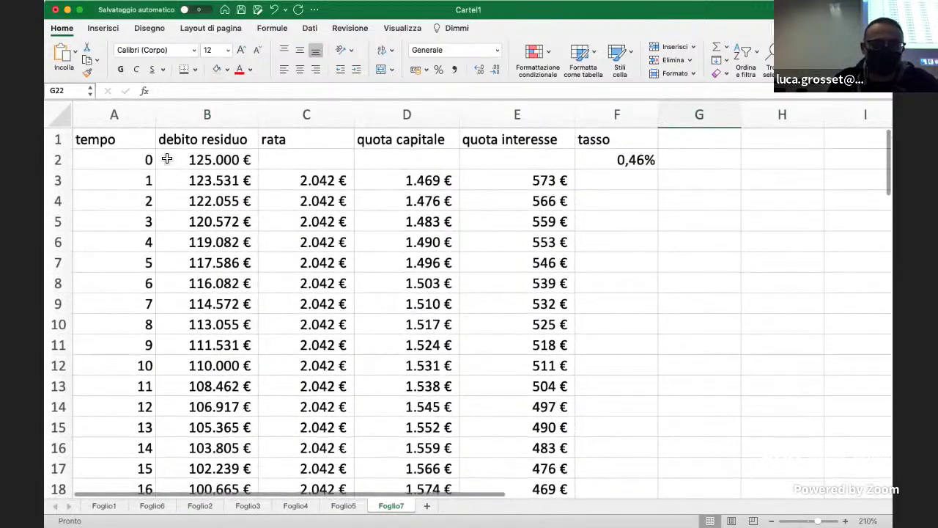
{"action": "left_click_drag", "start_coordinate": [119, 147], "coordinate": [523, 181]}
{"action": "scroll", "coordinate": [517, 440], "scroll_direction": "down", "scroll_amount": 5}
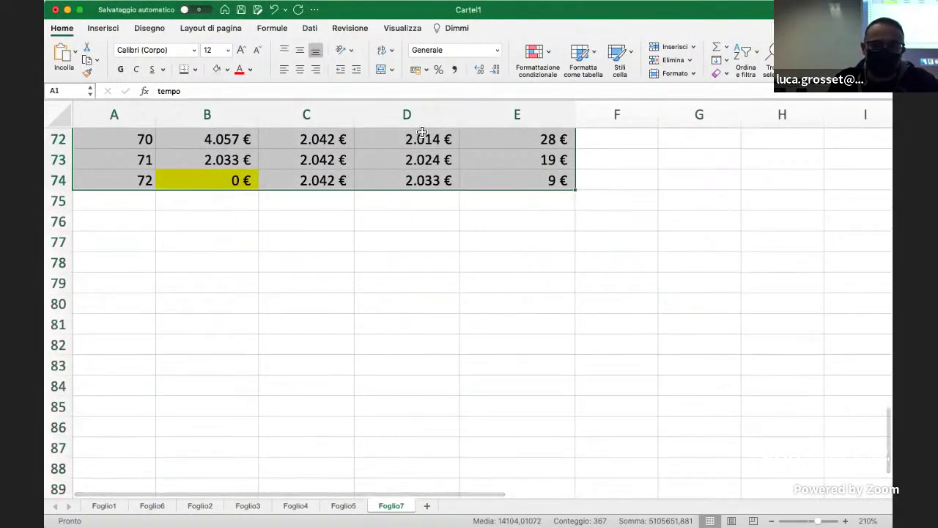
{"action": "left_click", "coordinate": [162, 10]}
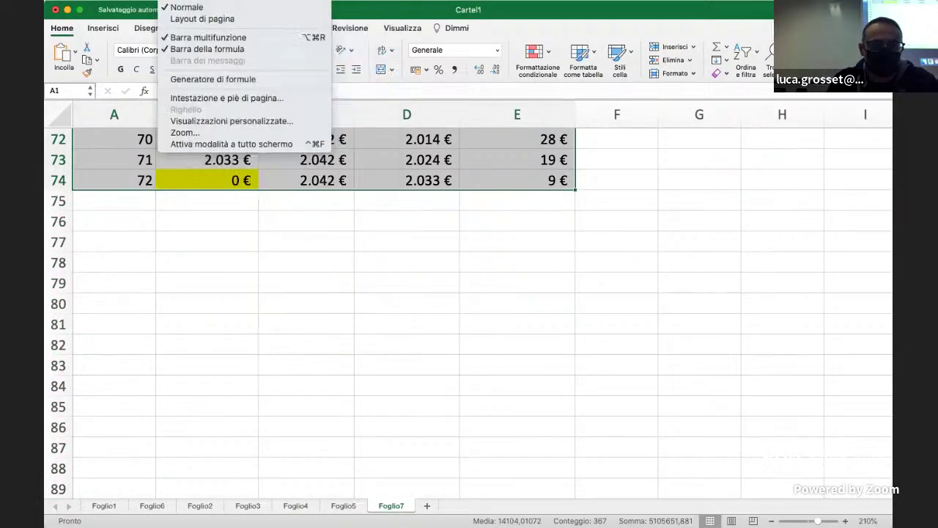
{"action": "mouse_move", "coordinate": [84, 2]}
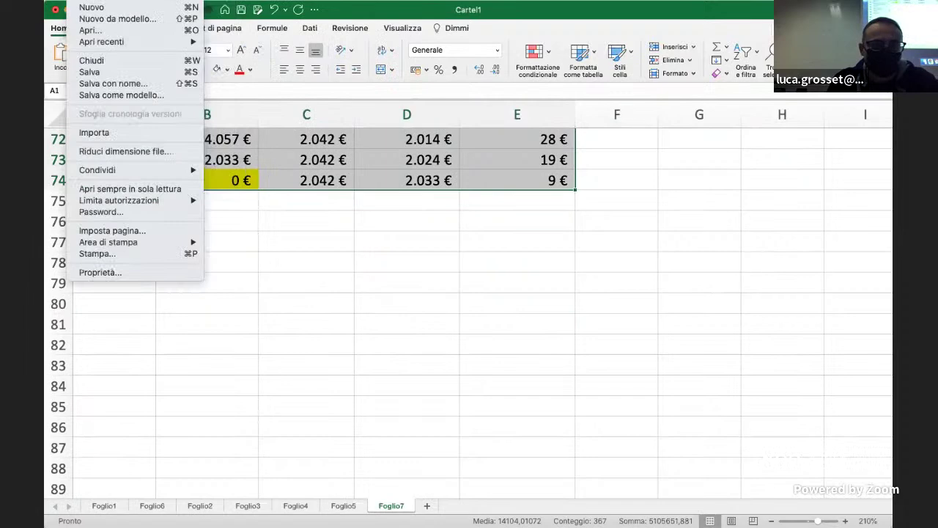
{"action": "left_click", "coordinate": [218, 259]}
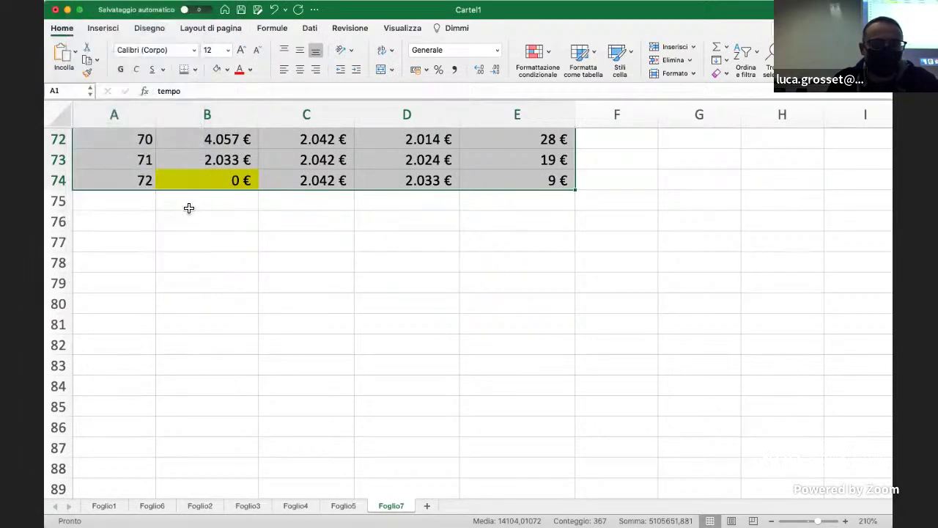
{"action": "left_click", "coordinate": [103, 27]}
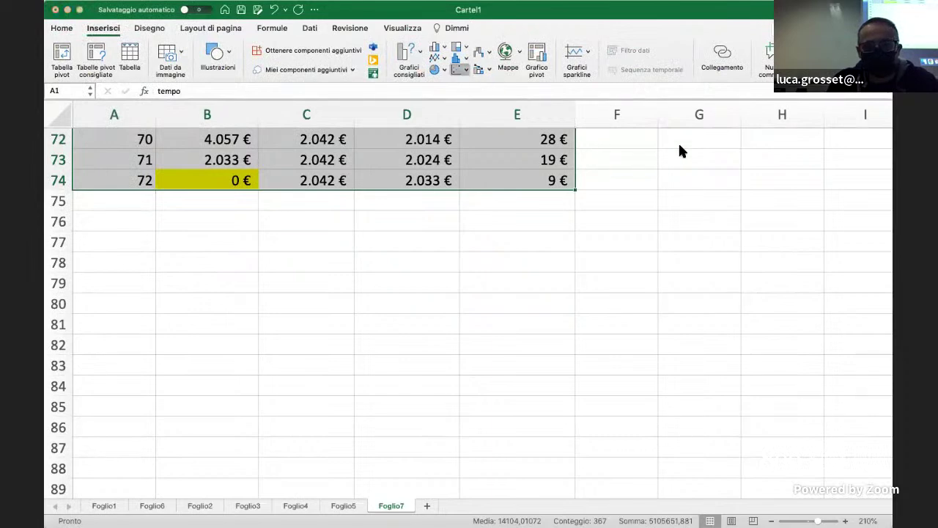
{"action": "left_click", "coordinate": [521, 333]}
{"action": "key", "text": "Delete"}
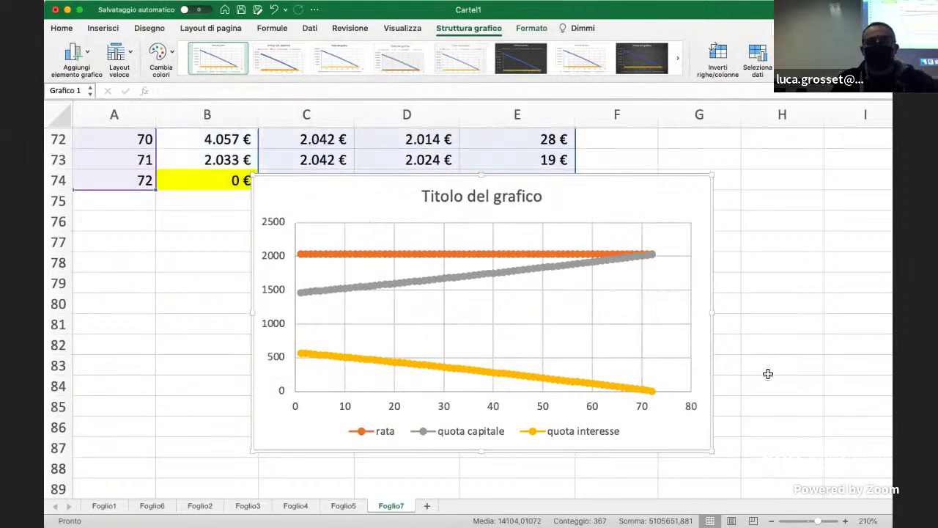
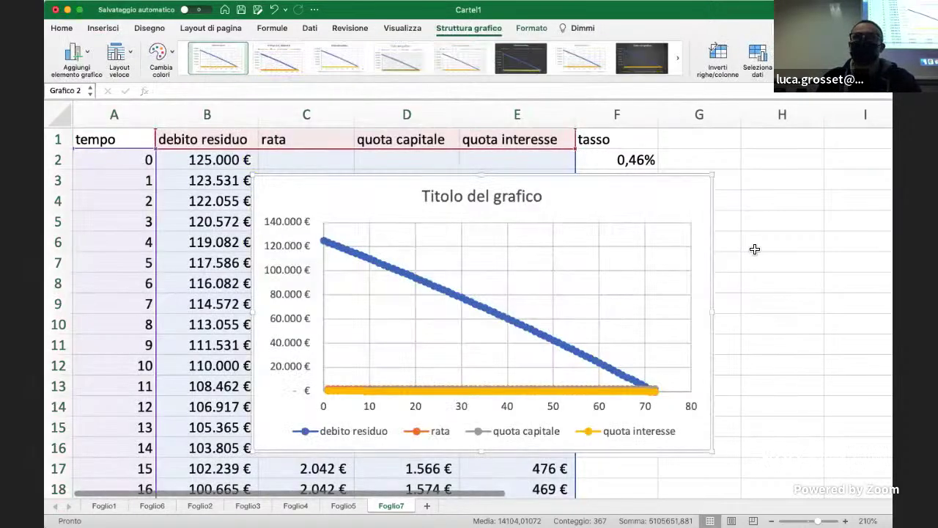
- Remove the debito residuo series from the new chart, keeping rata, quota capitale and quota interesse
{"action": "scroll", "coordinate": [756, 249], "scroll_direction": "down", "scroll_amount": 2}
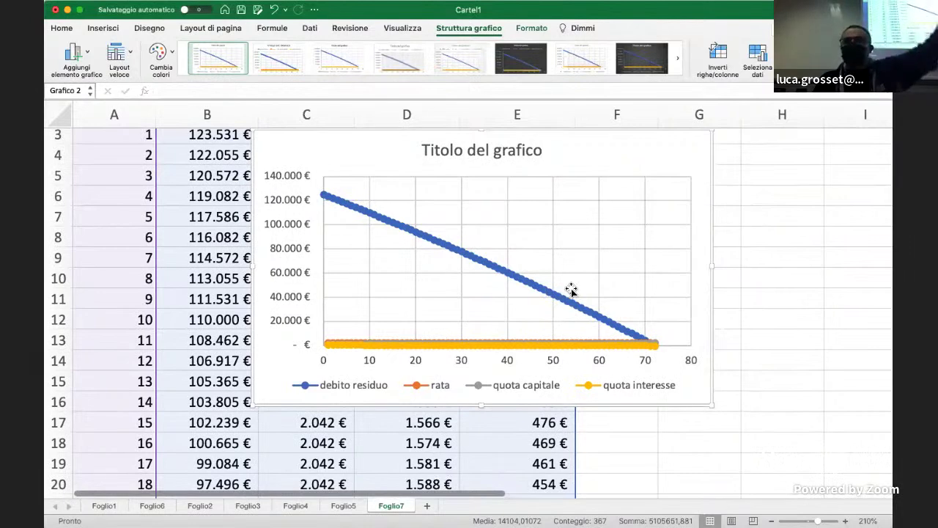
{"action": "left_click", "coordinate": [483, 267]}
{"action": "key", "text": "Delete"}
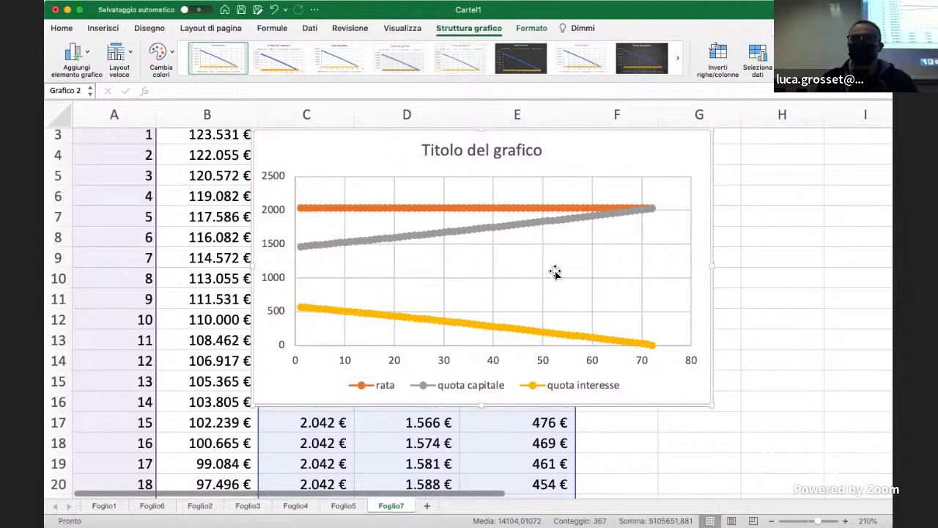
- Move the chart lower on the sheet and delete it
{"action": "left_click", "coordinate": [768, 286]}
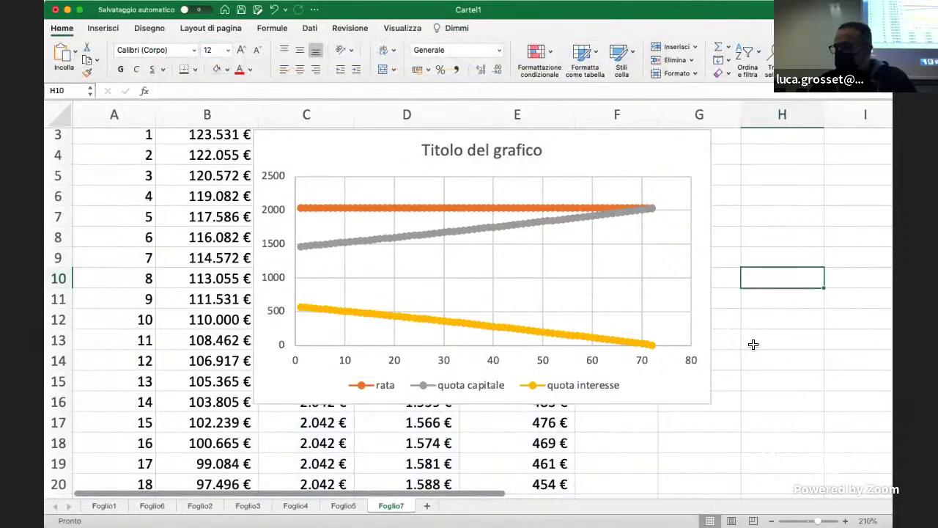
{"action": "left_click", "coordinate": [787, 388]}
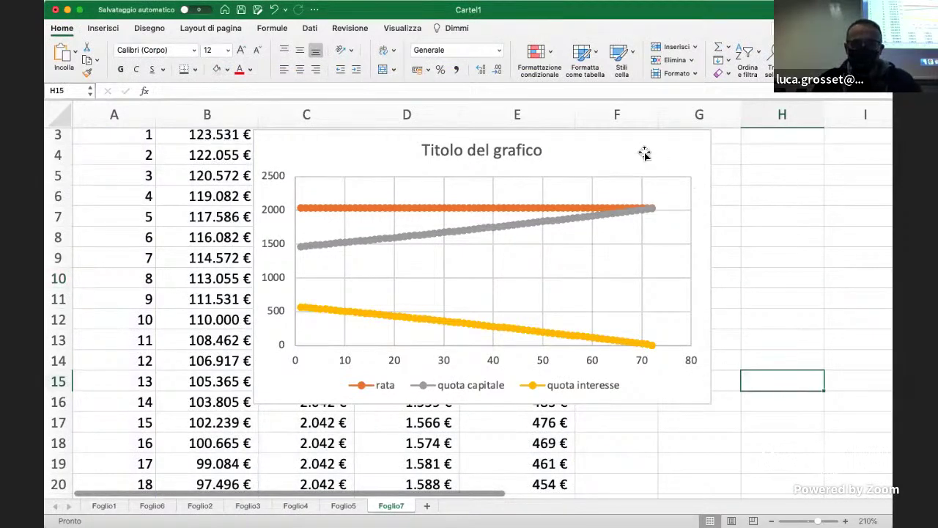
{"action": "left_click_drag", "start_coordinate": [625, 152], "coordinate": [685, 237]}
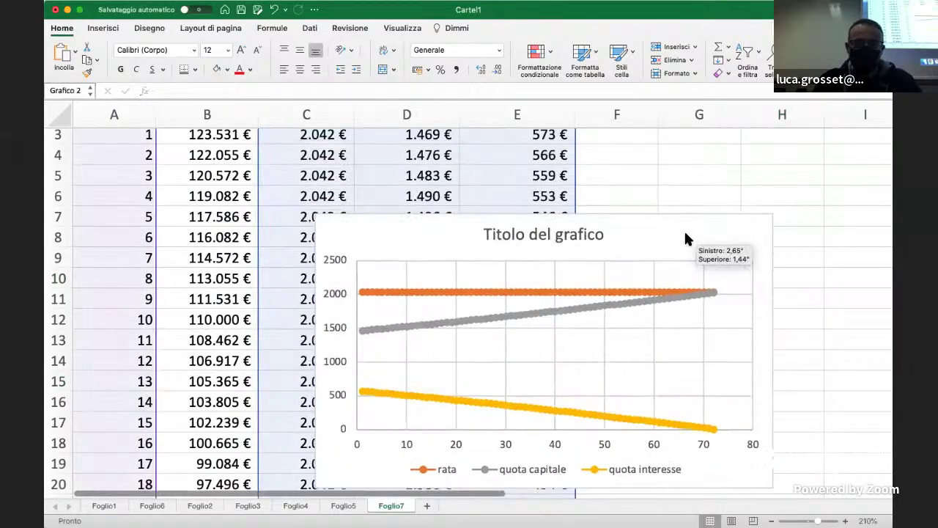
{"action": "left_click", "coordinate": [687, 184]}
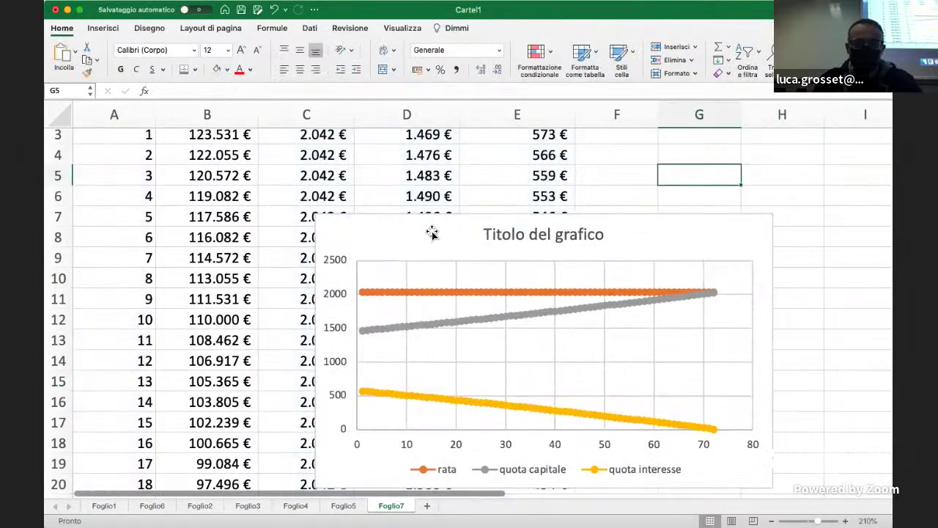
{"action": "left_click", "coordinate": [432, 232]}
{"action": "key", "text": "BackSpace"}
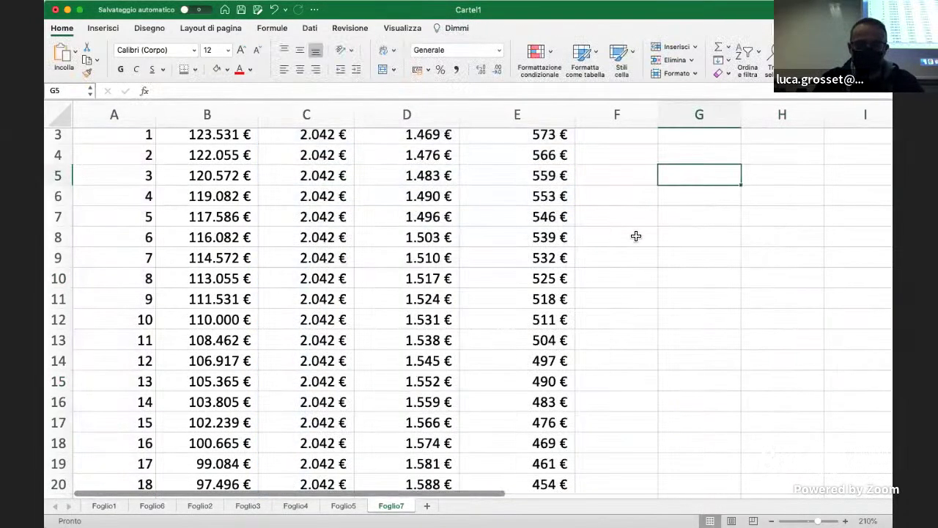
{"action": "scroll", "coordinate": [636, 236], "scroll_direction": "up", "scroll_amount": 2}
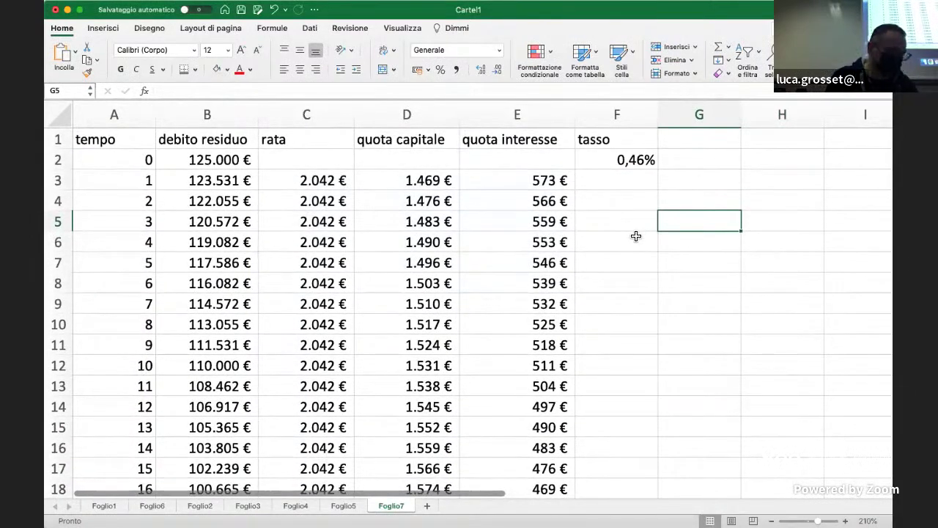
- Add a new worksheet and enter the headers tempo in A1 and debito residuo in B1
{"action": "left_click", "coordinate": [427, 506]}
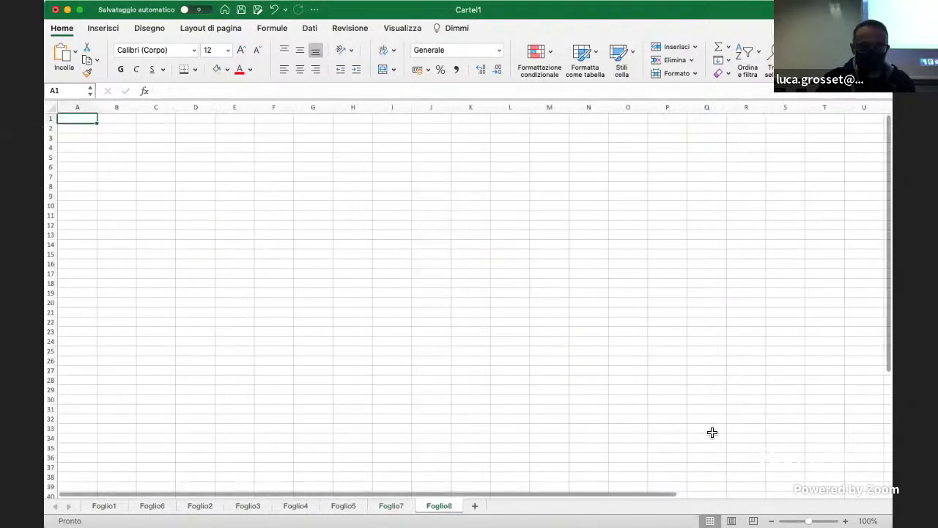
{"action": "scroll", "coordinate": [469, 294], "scroll_direction": "up", "scroll_amount": 4}
{"action": "scroll", "coordinate": [469, 301], "scroll_direction": "up", "scroll_amount": 3}
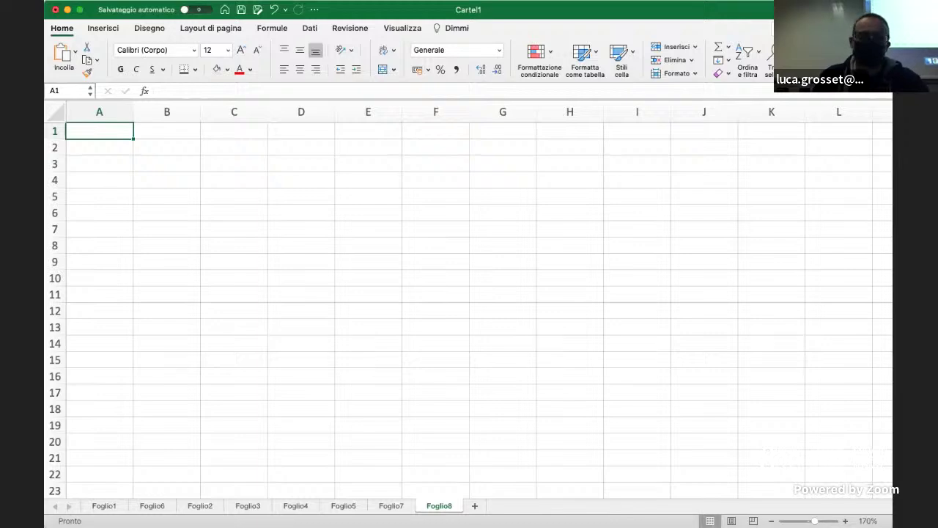
{"action": "type", "text": "tempo"}
{"action": "key", "text": "Tab"}
{"action": "type", "text": "debi"}
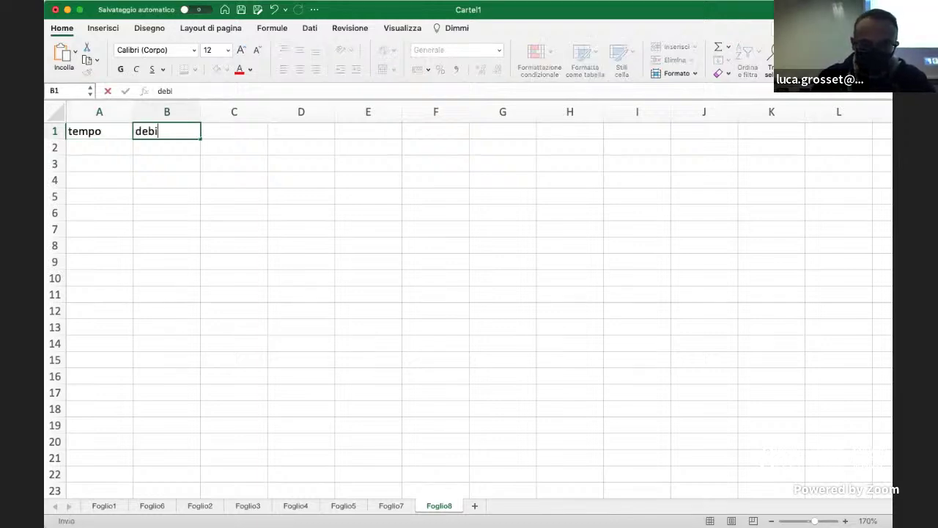
{"action": "type", "text": "to residuo"}
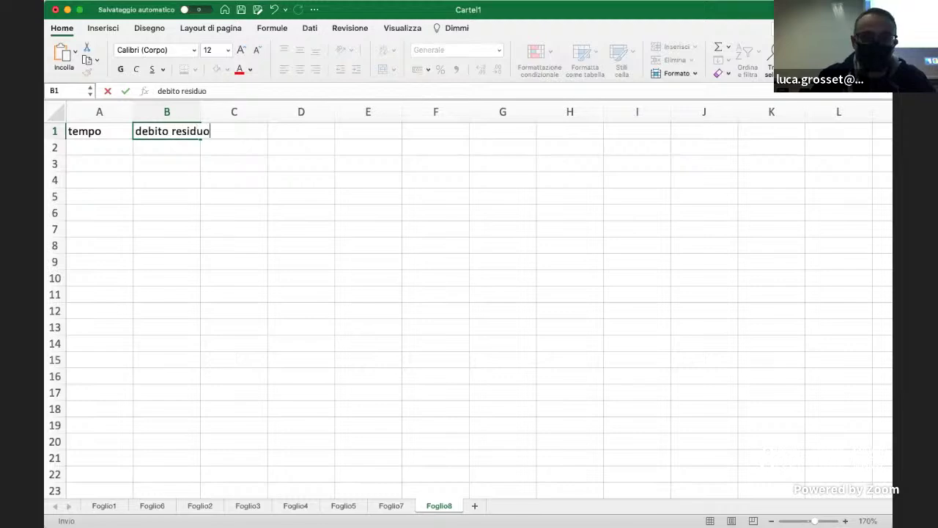
{"action": "key", "text": "Tab"}
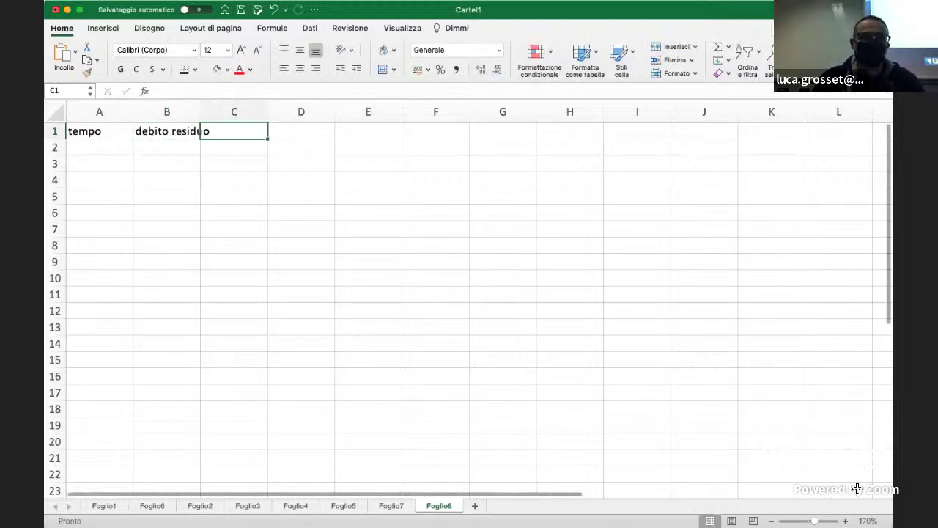
- Widen column B to fit its header, and enter the headers rata in C1 and quota interesse in D1
{"action": "left_click_drag", "start_coordinate": [201, 115], "coordinate": [222, 115]}
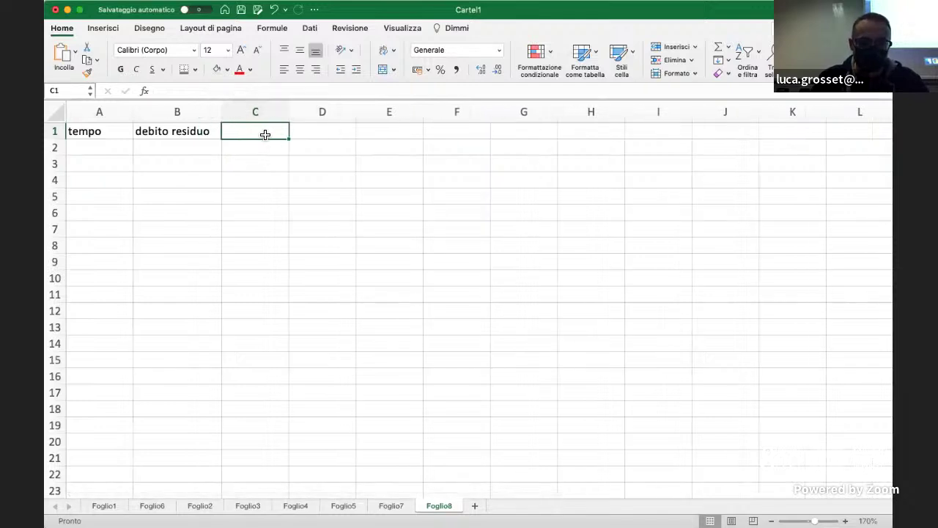
{"action": "type", "text": "rata"}
{"action": "key", "text": "Tab"}
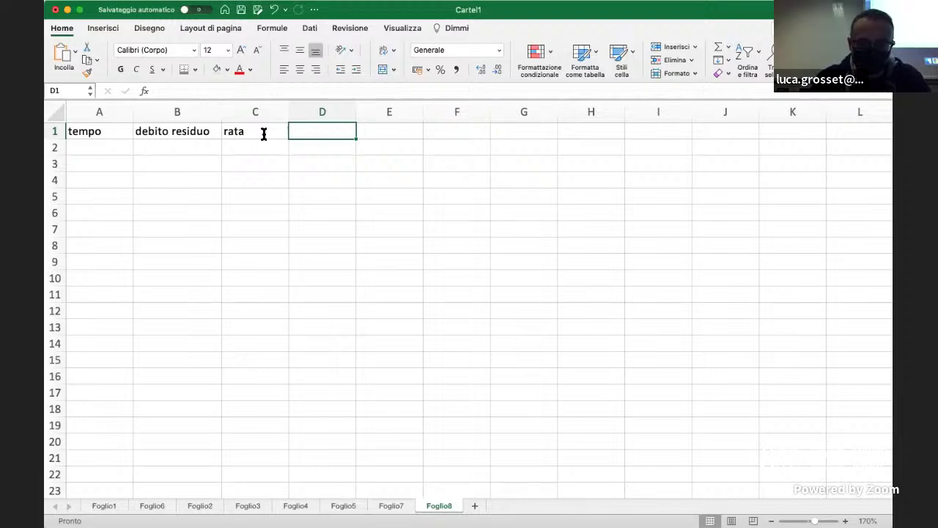
{"action": "type", "text": "quota "}
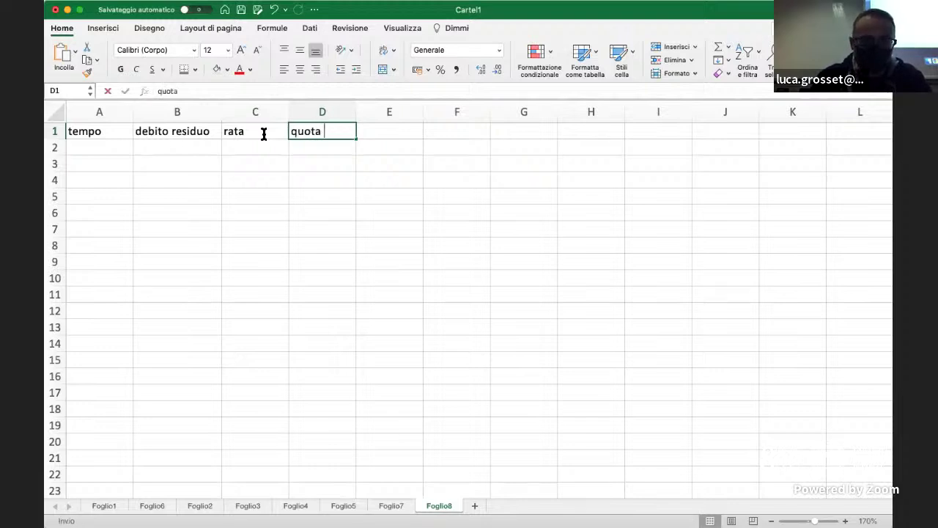
{"action": "type", "text": "interesse"}
{"action": "key", "text": "Tab"}
- Enter the headers quota capitale in E1 and tasso in F1, widening columns D and E to fit their text
{"action": "left_click_drag", "start_coordinate": [357, 111], "coordinate": [393, 112]}
{"action": "type", "text": "quota capitale"}
{"action": "left_click", "coordinate": [507, 176]}
{"action": "left_click_drag", "start_coordinate": [454, 110], "coordinate": [479, 110]}
{"action": "left_click", "coordinate": [525, 130]}
{"action": "type", "text": "tasso"}
{"action": "key", "text": "Return"}
- Enter 0 as the starting tempo value in A2
{"action": "key", "text": "Left"}
{"action": "key", "text": "Left"}
{"action": "key", "text": "Left"}
{"action": "key", "text": "Left"}
{"action": "key", "text": "Left"}
{"action": "type", "text": "0"}
{"action": "key", "text": "Return"}
{"action": "type", "text": "1"}
{"action": "key", "text": "Return"}
{"action": "key", "text": "Up"}
{"action": "key", "text": "shift+Up"}
{"action": "key", "text": "shift+Down"}
- Enter the formula =A2+1 in A3 for the next tempo value
{"action": "type", "text": "="}
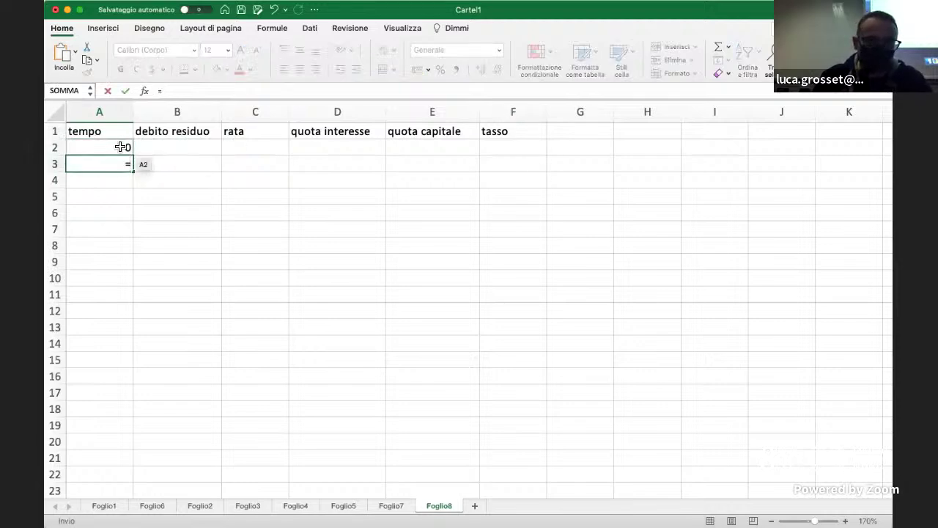
{"action": "left_click", "coordinate": [124, 146]}
{"action": "type", "text": "+1"}
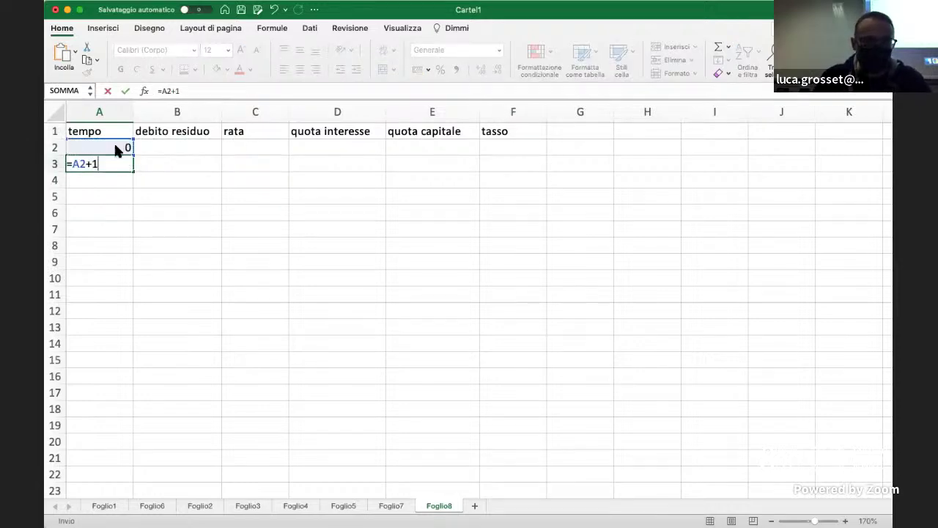
{"action": "key", "text": "Return"}
- Enter 26000 as the initial debito residuo in B2
{"action": "key", "text": "Right"}
{"action": "key", "text": "Up"}
{"action": "key", "text": "Up"}
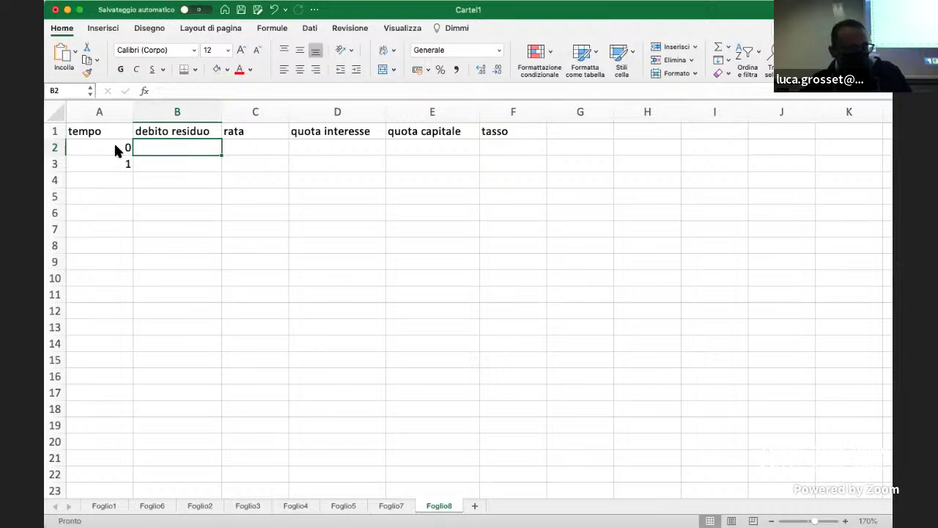
{"action": "type", "text": "26000"}
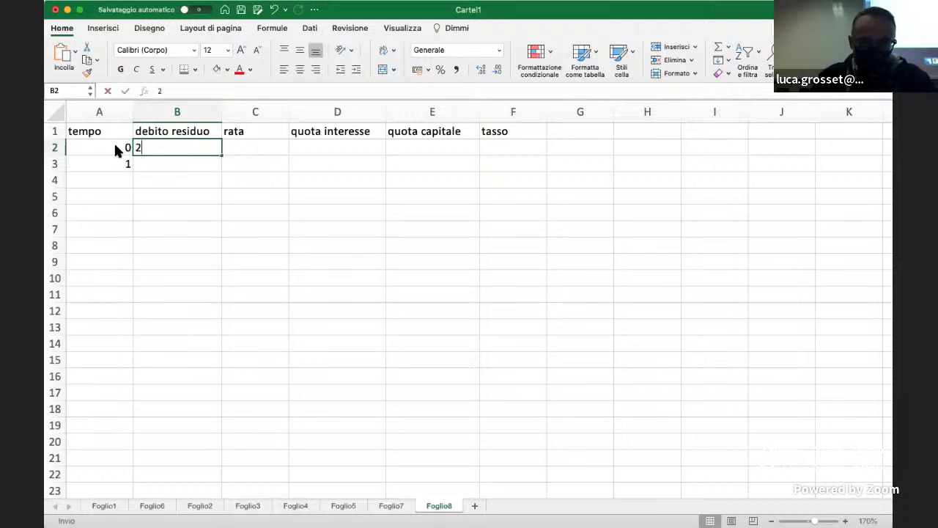
{"action": "key", "text": "Return"}
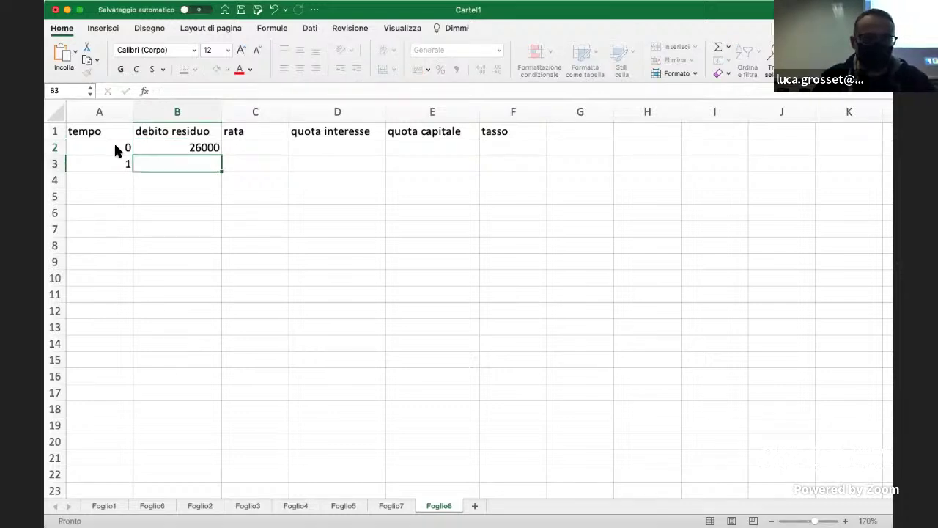
- Format the range B2:E3 as euro currency without decimal places
{"action": "key", "text": "Up"}
{"action": "key", "text": "shift+Down"}
{"action": "key", "text": "shift+Right"}
{"action": "key", "text": "shift+Right"}
{"action": "key", "text": "shift+Right"}
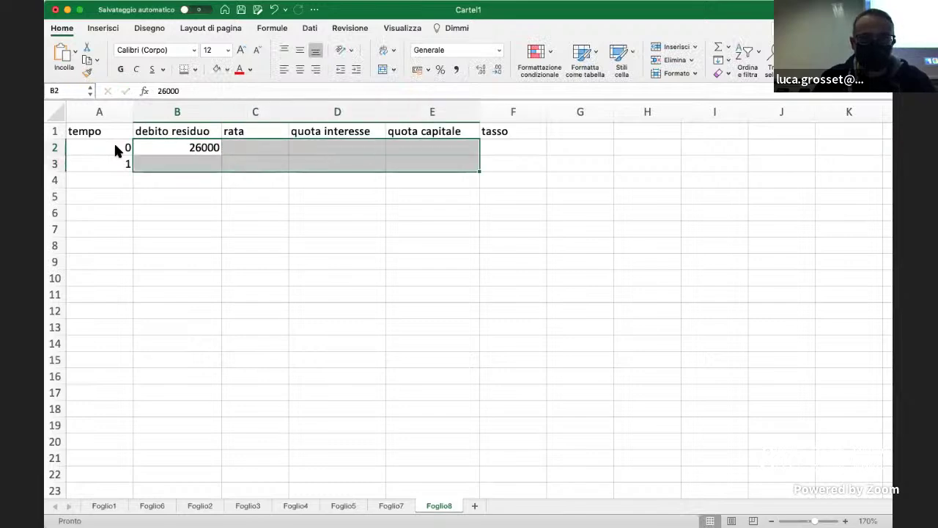
{"action": "left_click", "coordinate": [440, 70]}
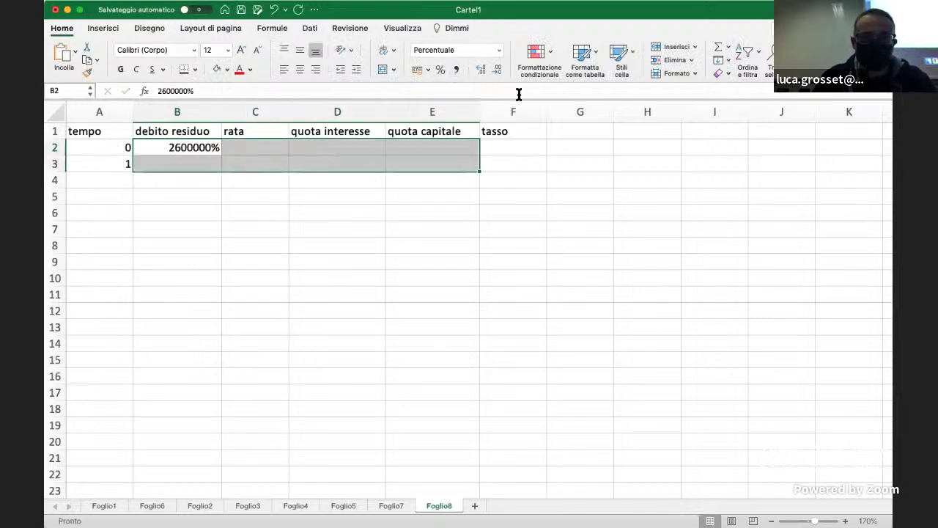
{"action": "left_click", "coordinate": [419, 70]}
{"action": "left_click", "coordinate": [497, 69]}
{"action": "left_click", "coordinate": [497, 70]}
{"action": "left_click", "coordinate": [456, 247]}
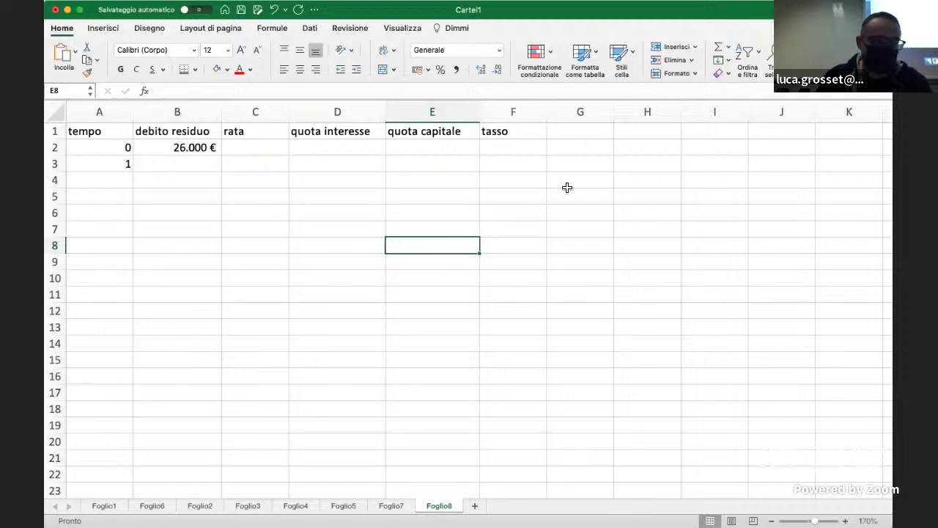
- Enter the monthly rate formula =4,25%/12 in F2 under tasso
{"action": "left_click", "coordinate": [510, 149]}
{"action": "type", "text": "="}
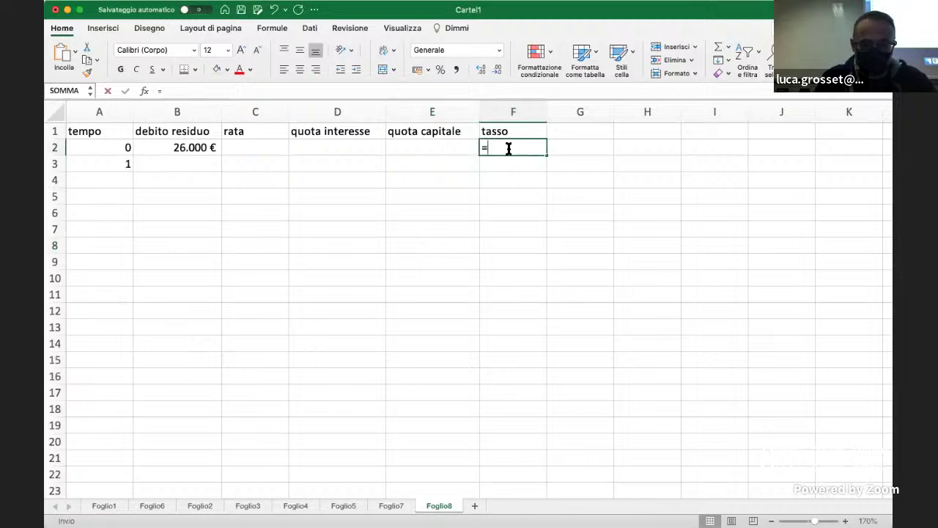
{"action": "type", "text": "4,2"}
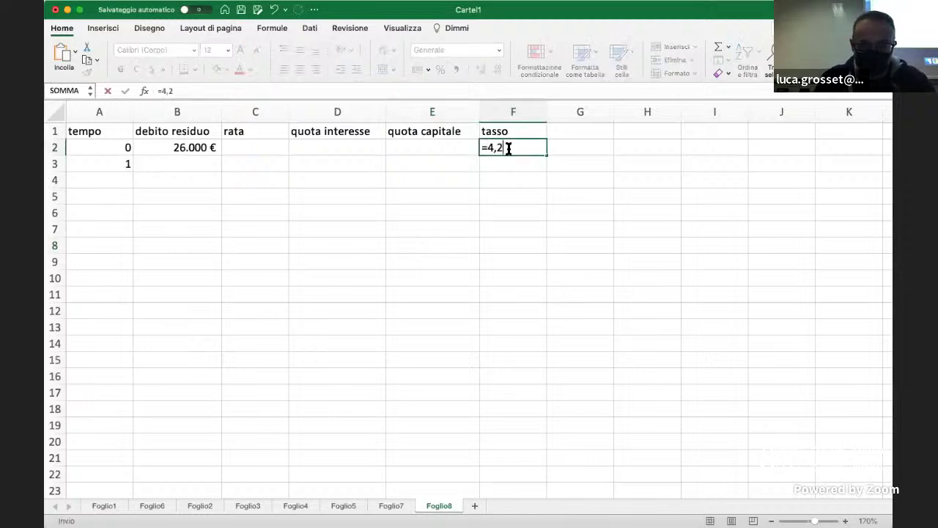
{"action": "type", "text": "5%/12"}
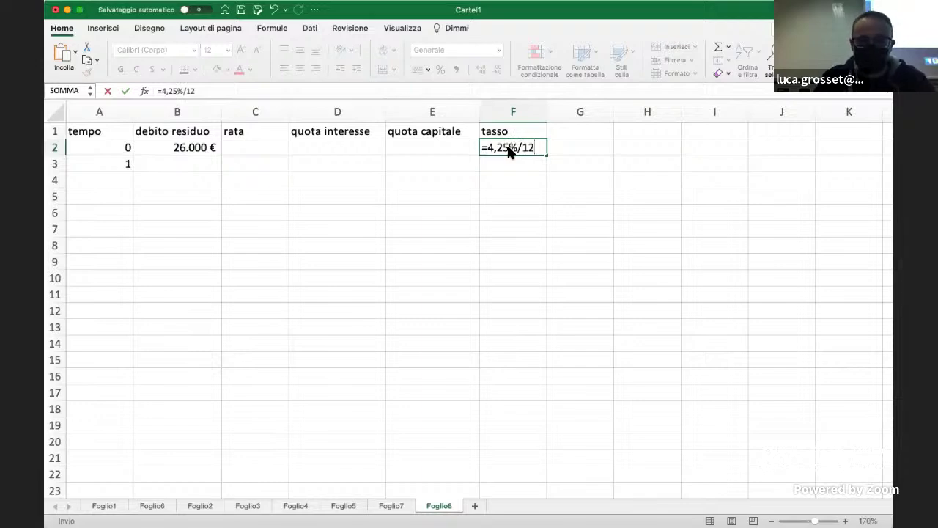
{"action": "key", "text": "Return"}
- Format the rate in F2 as a percentage with two decimal places
{"action": "left_click", "coordinate": [509, 151]}
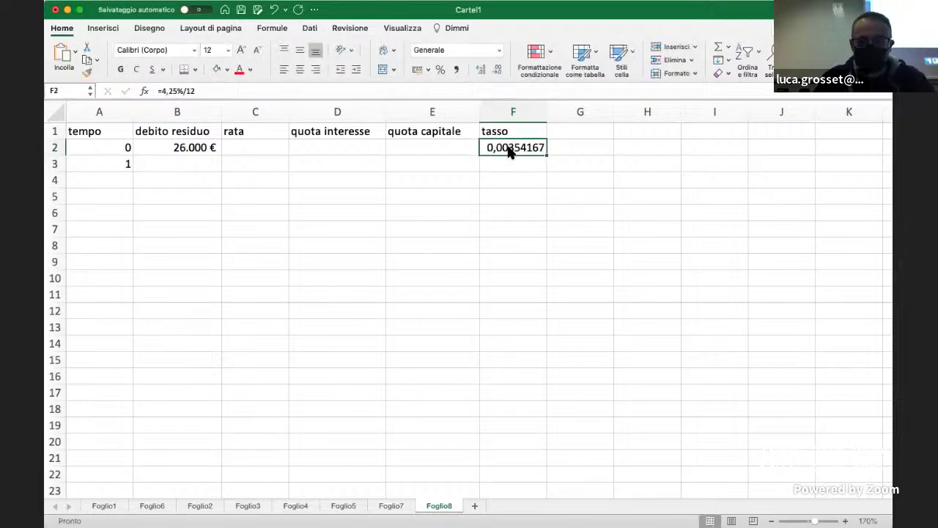
{"action": "left_click", "coordinate": [441, 69]}
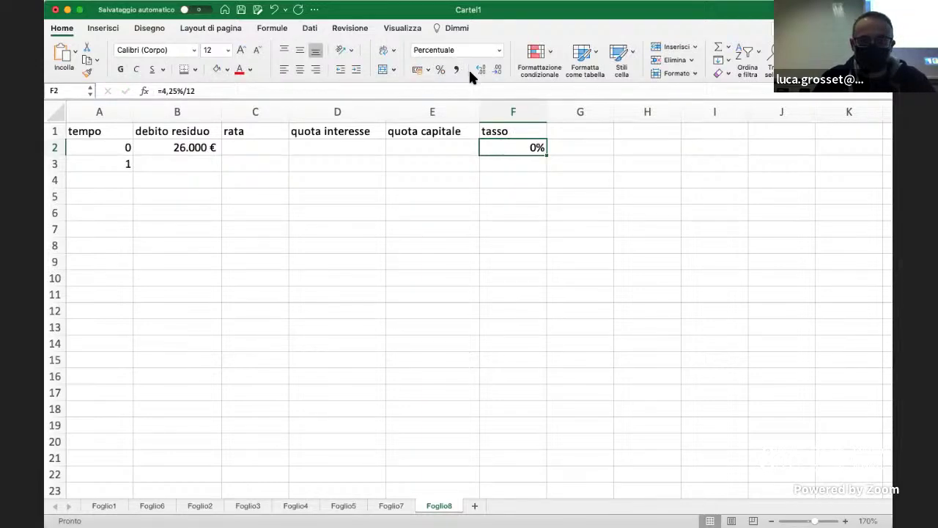
{"action": "left_click", "coordinate": [482, 70]}
{"action": "left_click", "coordinate": [482, 69]}
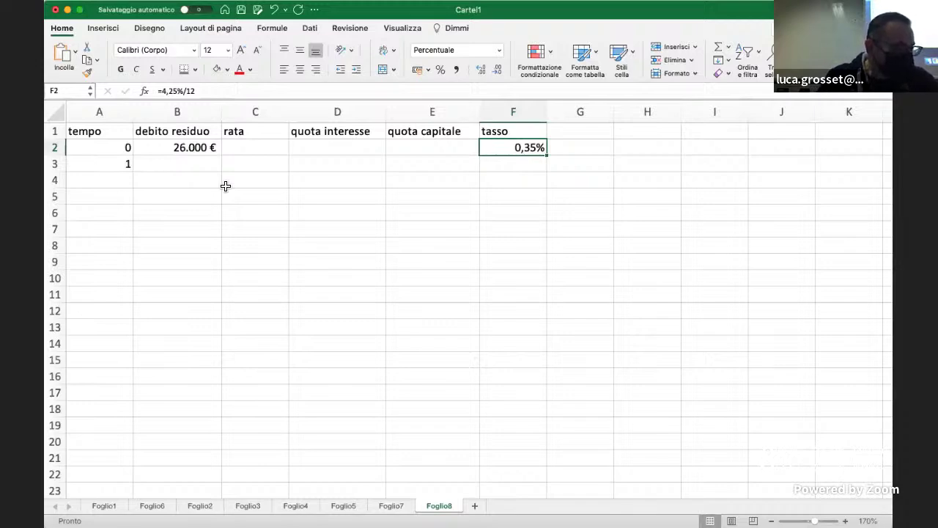
{"action": "key", "text": "Left"}
{"action": "key", "text": "Left"}
{"action": "key", "text": "Down"}
{"action": "key", "text": "Left"}
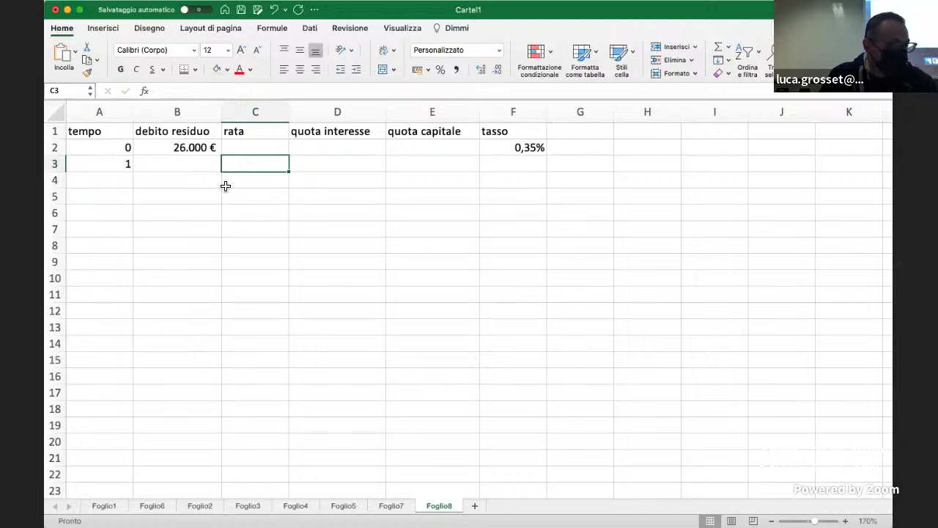
{"action": "key", "text": "Left"}
{"action": "key", "text": "Left"}
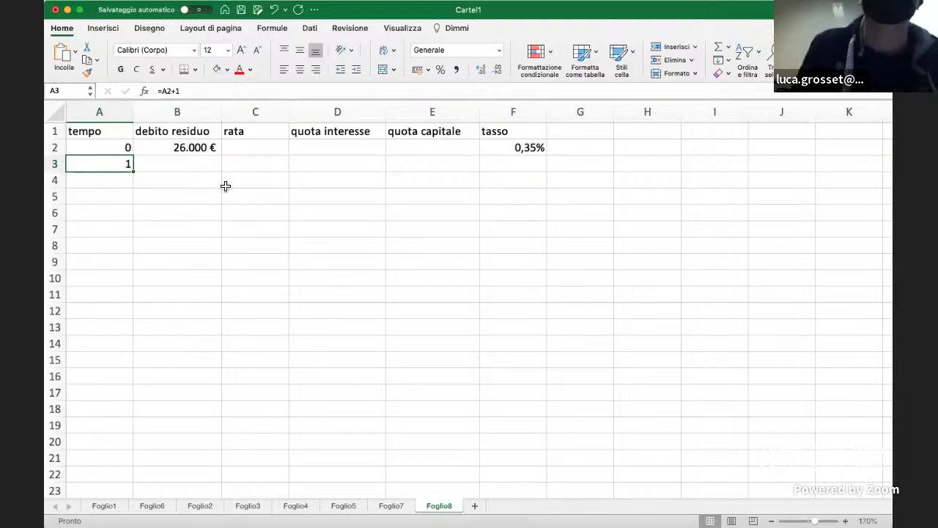
- Enter the header n in G1 for the number of instalments
{"action": "key", "text": "Right"}
{"action": "key", "text": "Right"}
{"action": "key", "text": "Right"}
{"action": "key", "text": "Right"}
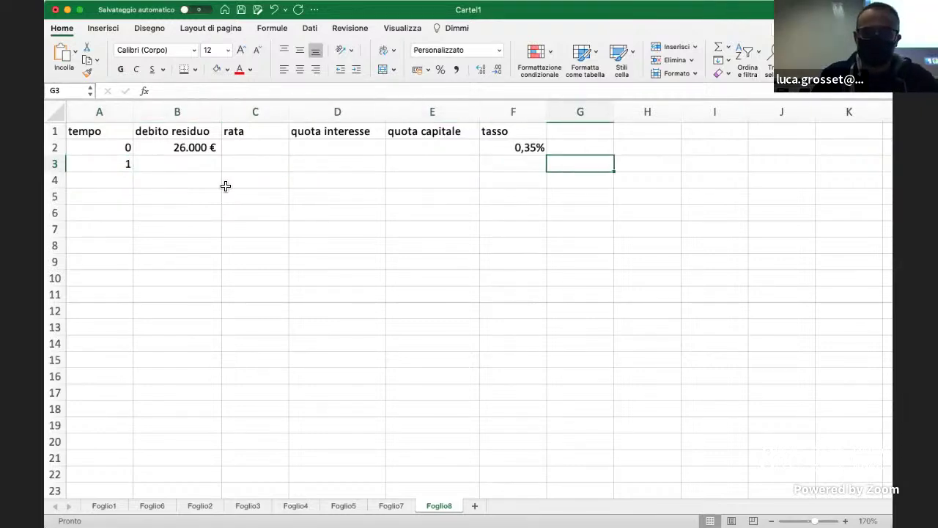
{"action": "key", "text": "Up"}
{"action": "key", "text": "Up"}
{"action": "type", "text": "n"}
{"action": "key", "text": "Return"}
- Enter the formula =12*7 in G2 as the number of instalments
{"action": "type", "text": "="}
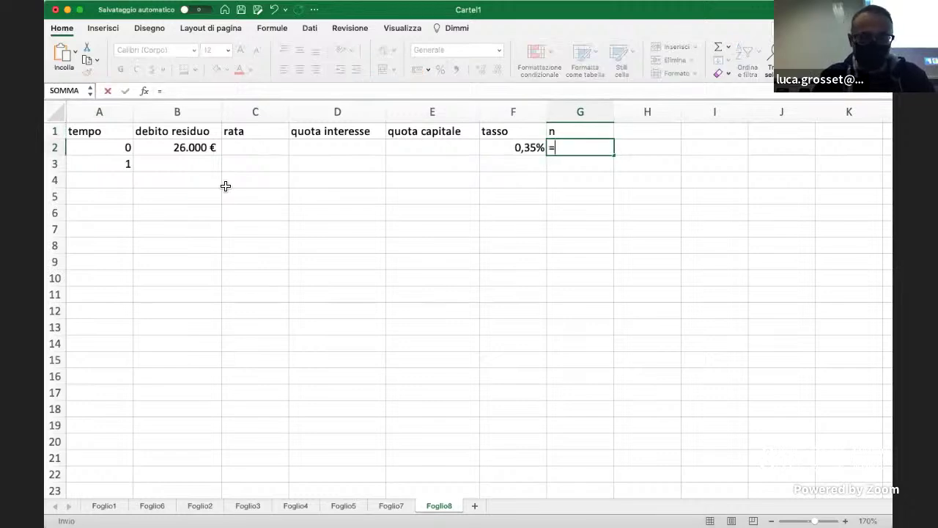
{"action": "type", "text": "12"}
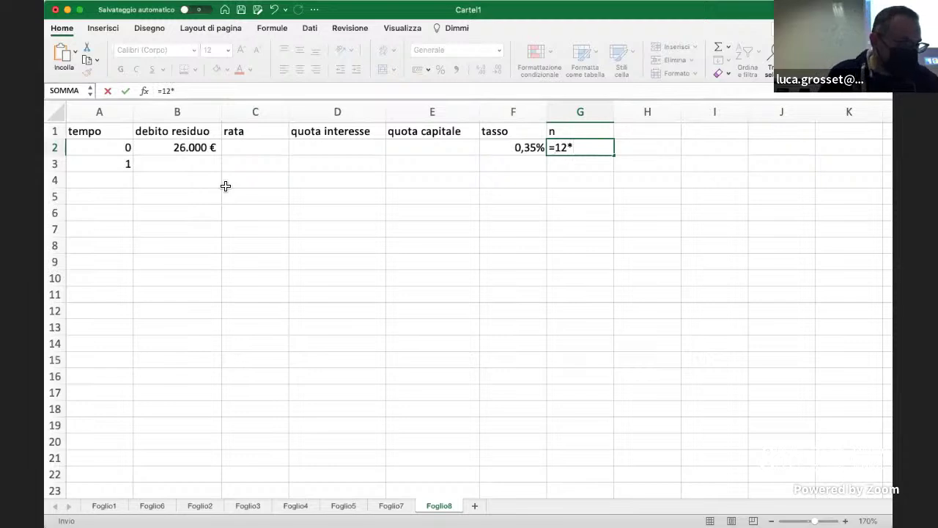
{"action": "type", "text": "*7"}
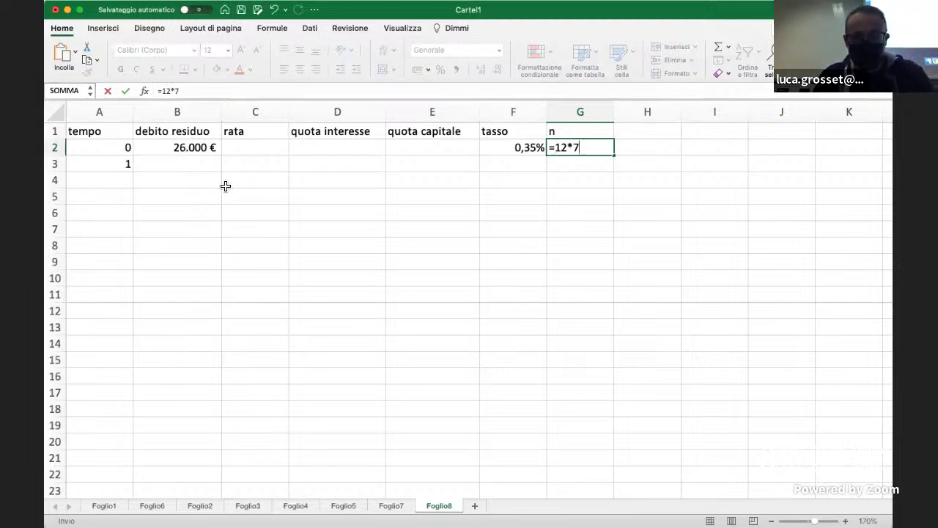
{"action": "key", "text": "Return"}
{"action": "key", "text": "Up"}
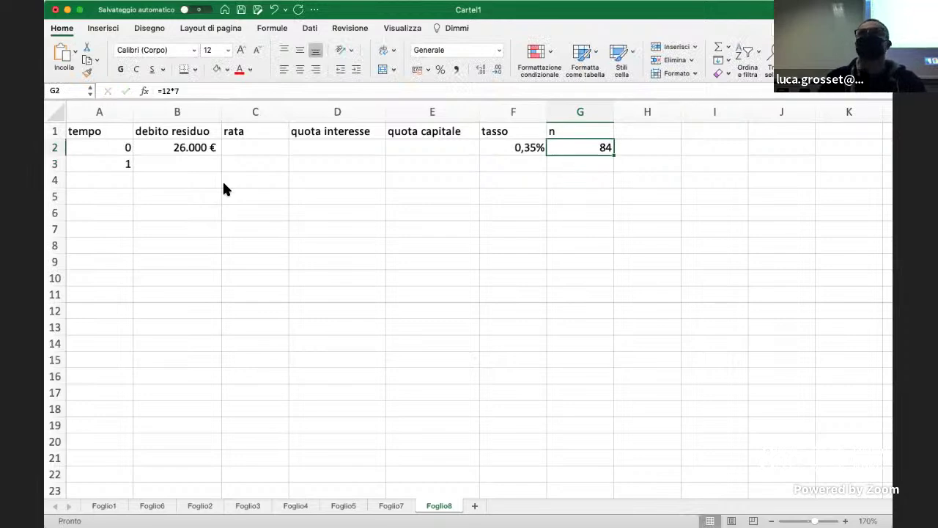
- Compute the first quota capitale in E3 with absolute references as =$B$2/$G$2
{"action": "key", "text": "Down"}
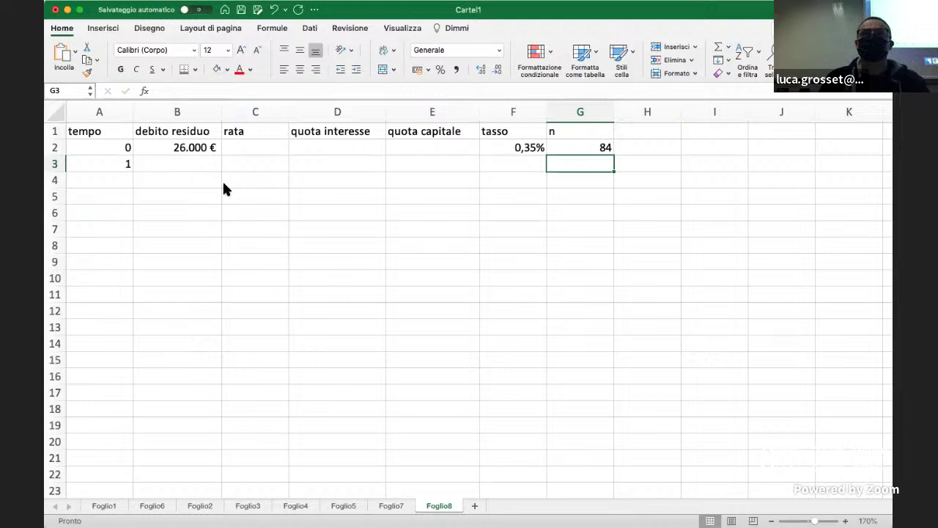
{"action": "key", "text": "Left"}
{"action": "key", "text": "Left"}
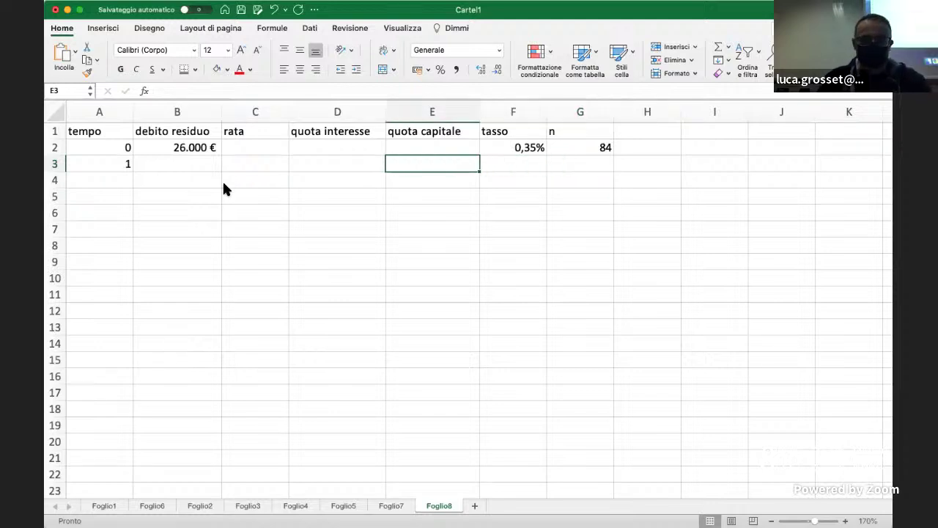
{"action": "type", "text": "="}
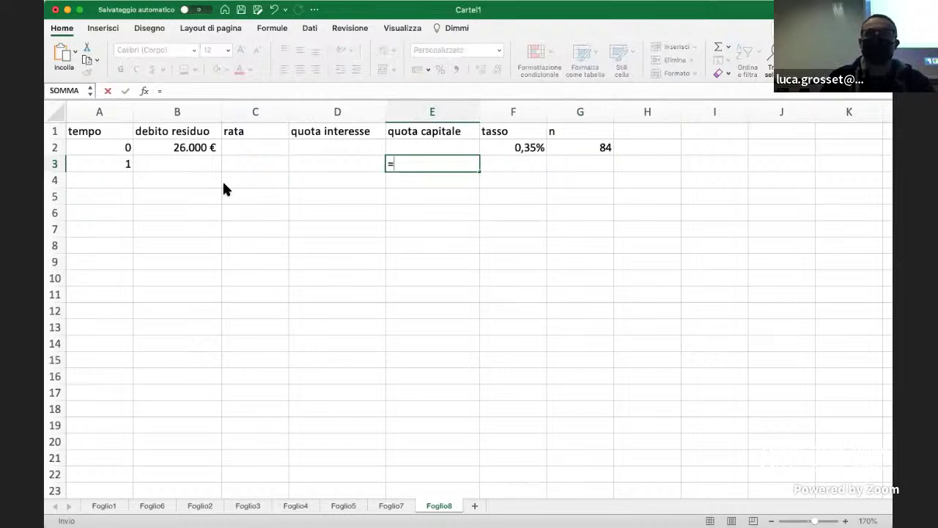
{"action": "left_click", "coordinate": [175, 151]}
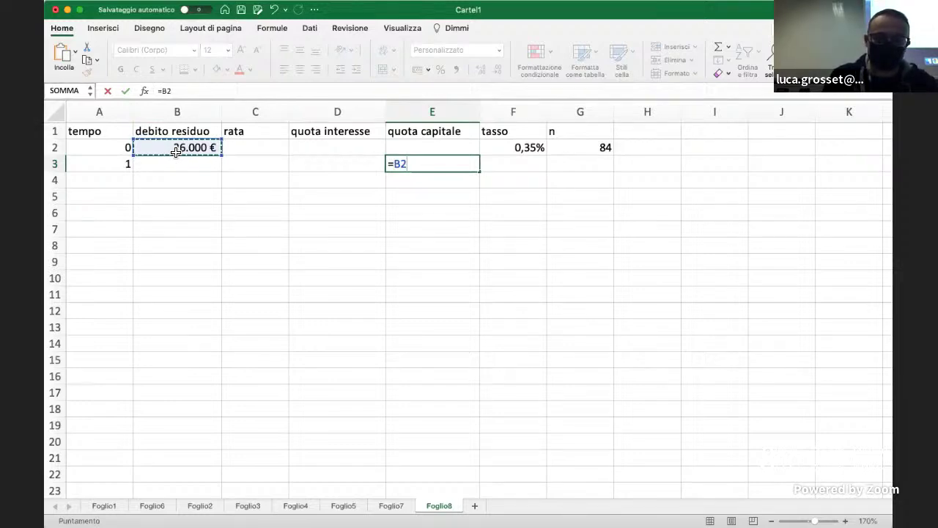
{"action": "key", "text": "F4"}
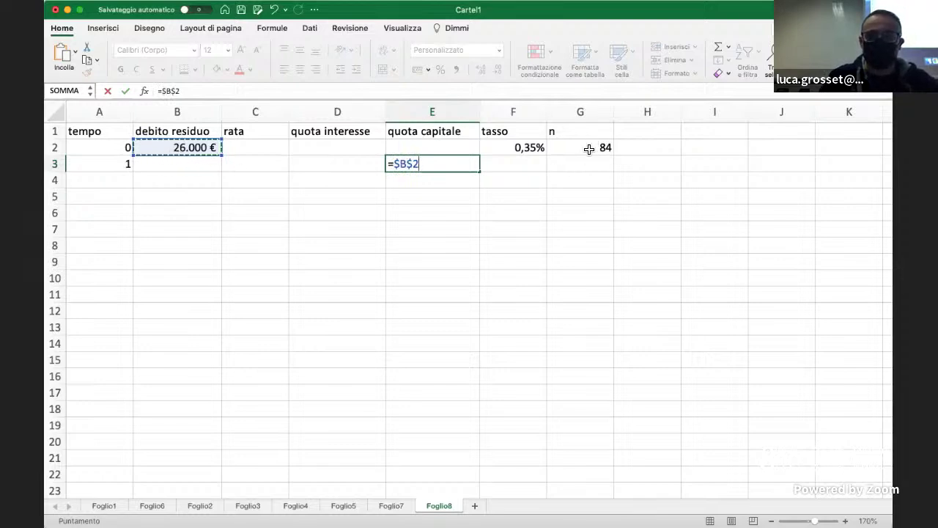
{"action": "type", "text": "/"}
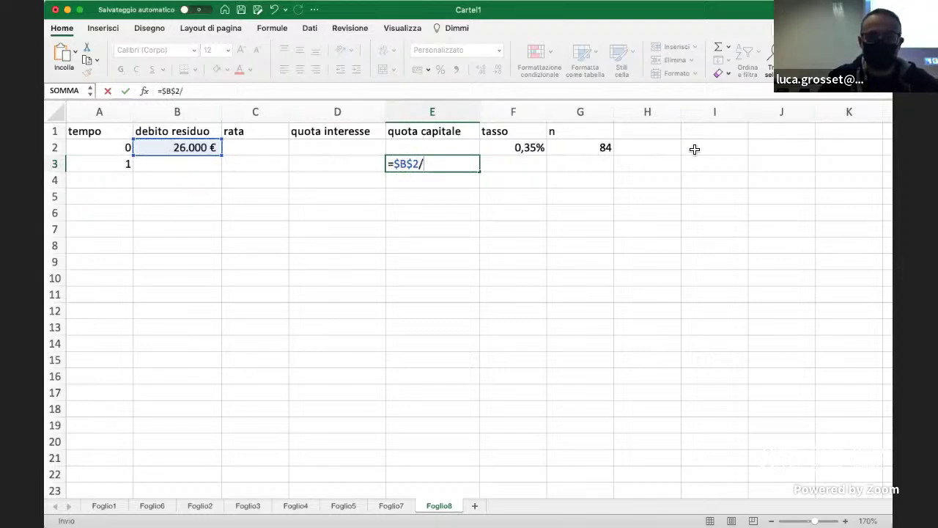
{"action": "left_click", "coordinate": [602, 146]}
{"action": "key", "text": "super+t"}
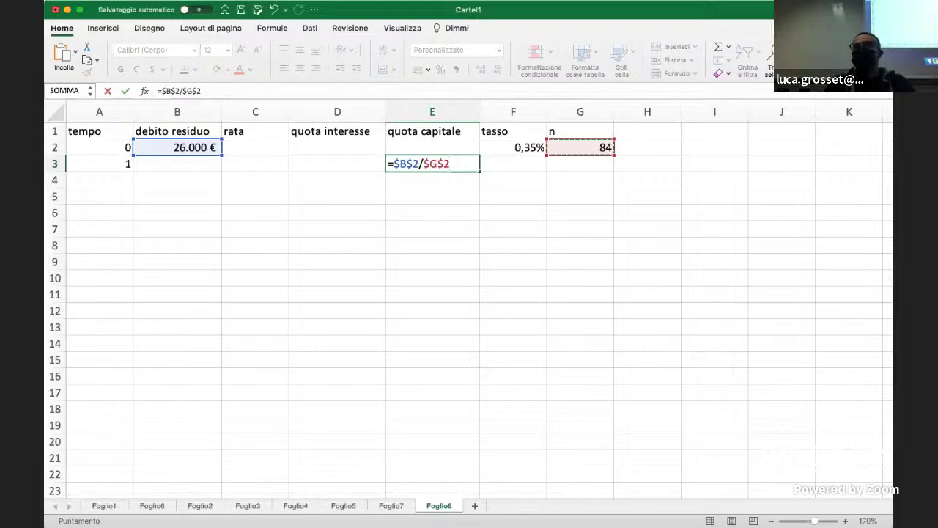
{"action": "key", "text": "Return"}
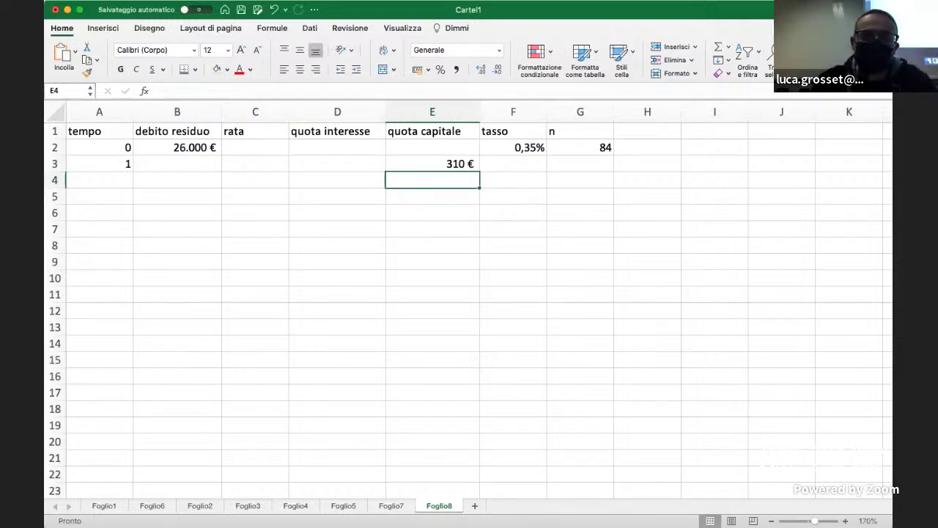
- Compute the first quota interesse in D3 as =B2*$F$2, keeping the rate reference absolute
{"action": "left_click", "coordinate": [359, 164]}
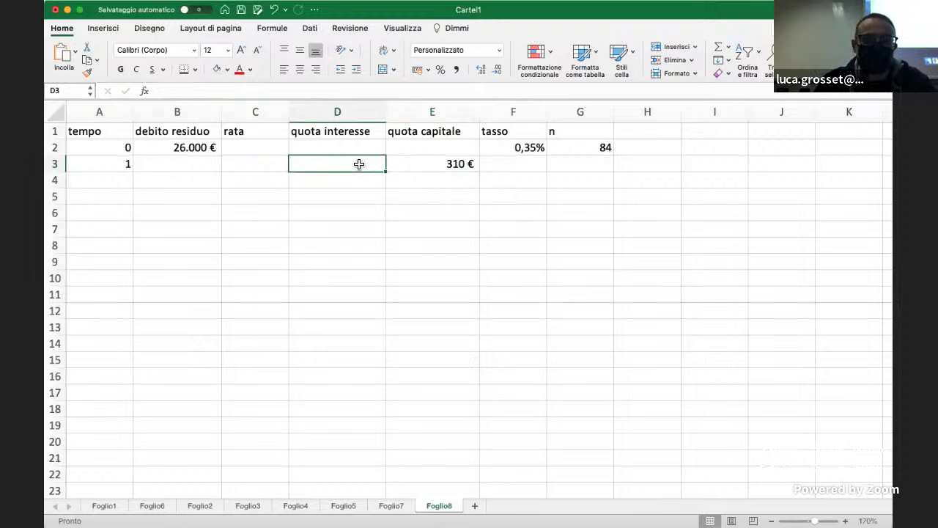
{"action": "type", "text": "="}
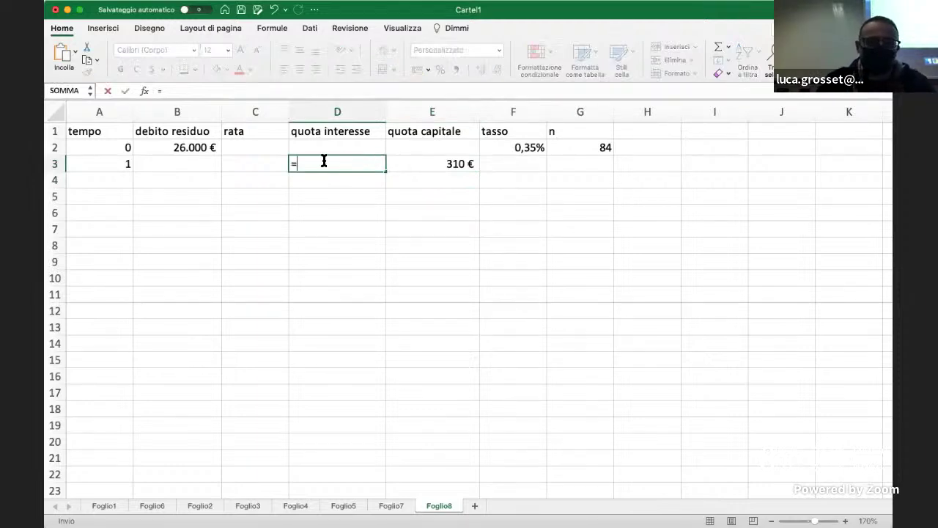
{"action": "left_click", "coordinate": [194, 150]}
{"action": "type", "text": "*"}
{"action": "left_click", "coordinate": [515, 151]}
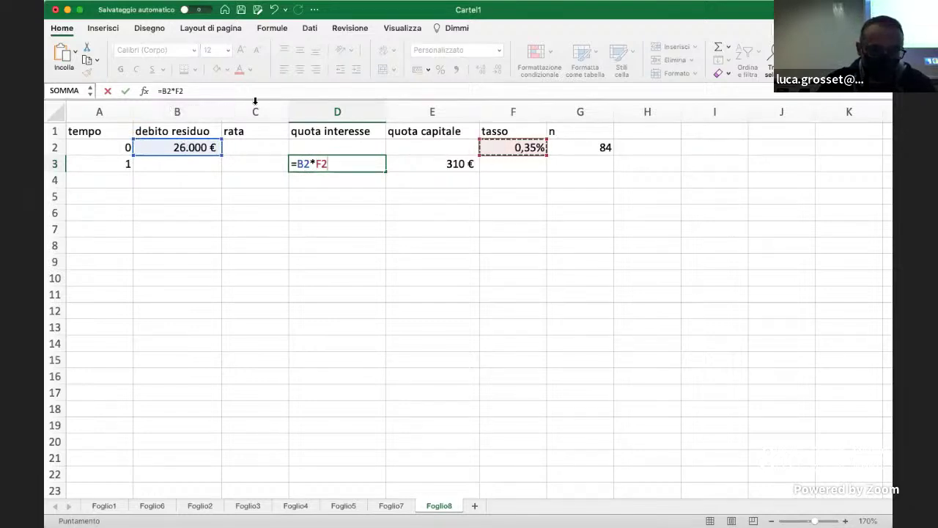
{"action": "key", "text": "F4"}
{"action": "key", "text": "Return"}
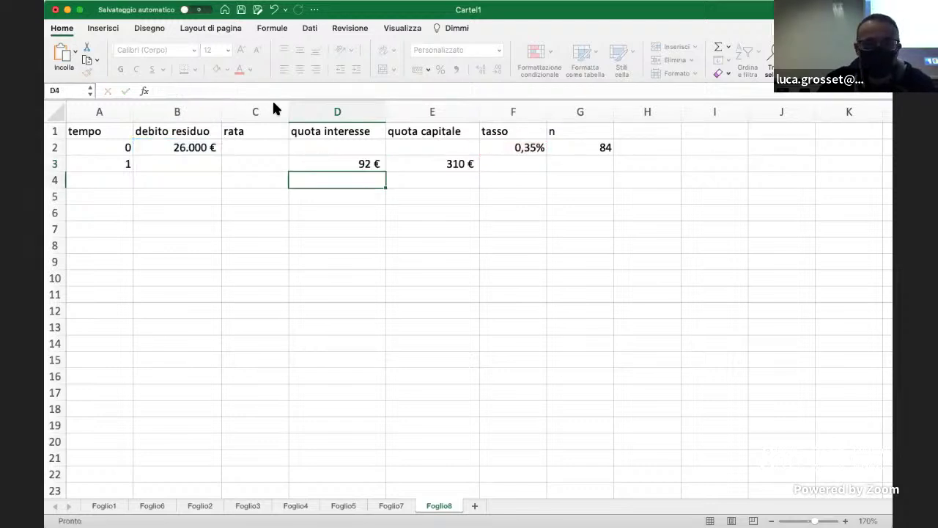
{"action": "left_click", "coordinate": [351, 164]}
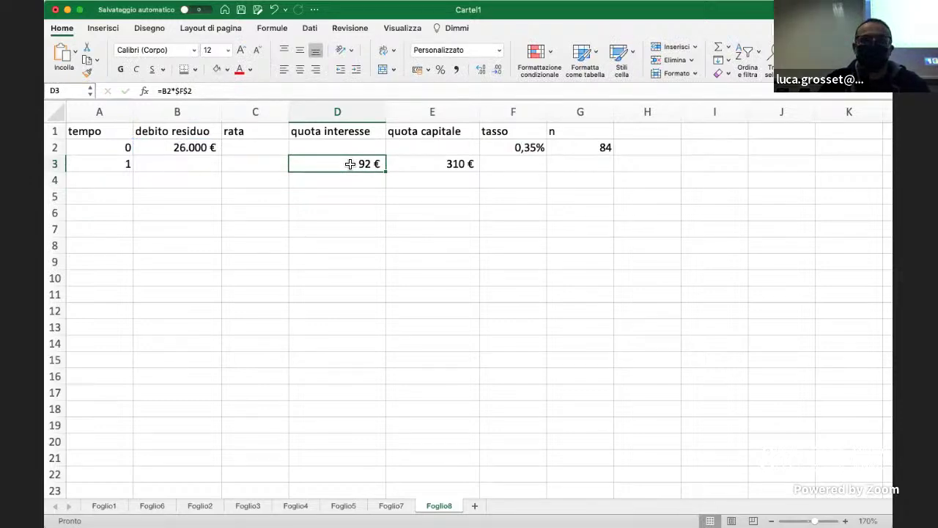
- Compute the first rata in C3 as the sum of quota interesse and quota capitale, =D3+E3
{"action": "left_click", "coordinate": [259, 164]}
{"action": "type", "text": "=s"}
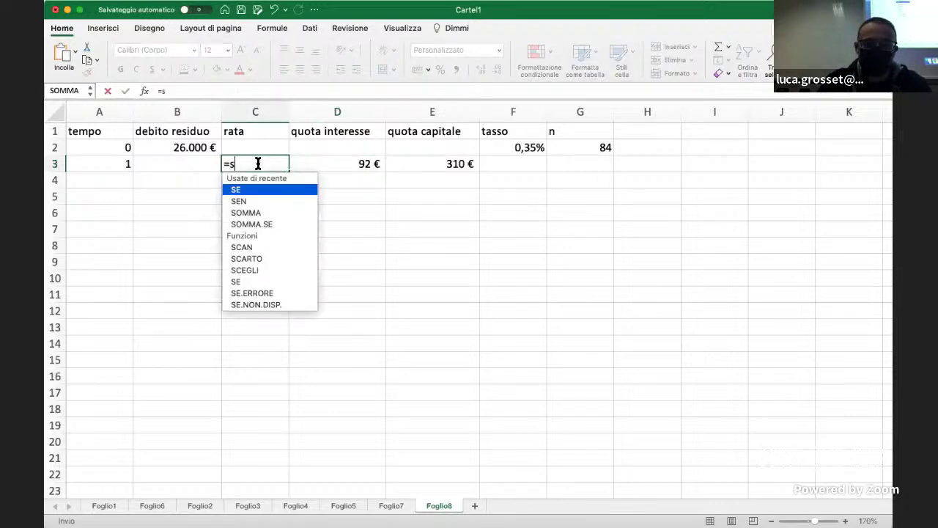
{"action": "key", "text": "BackSpace"}
{"action": "left_click", "coordinate": [358, 163]}
{"action": "type", "text": "+"}
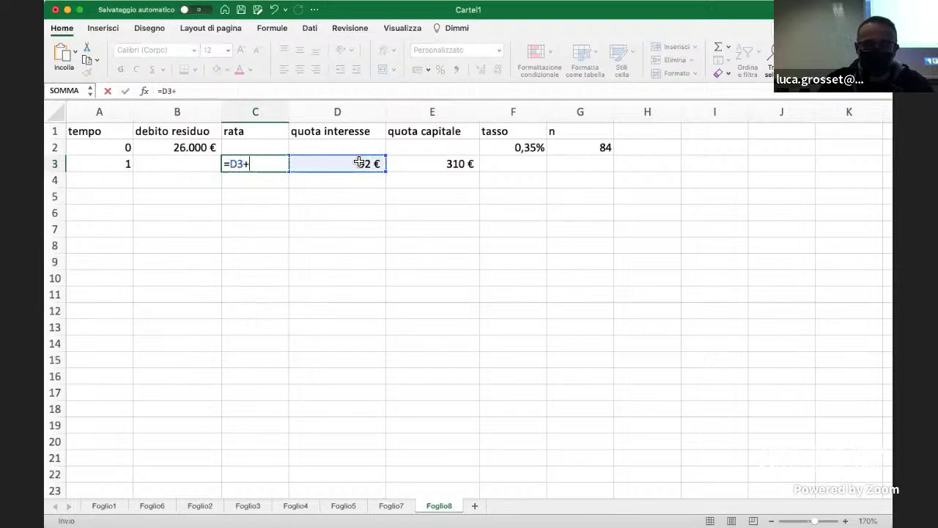
{"action": "left_click", "coordinate": [428, 165]}
{"action": "key", "text": "Return"}
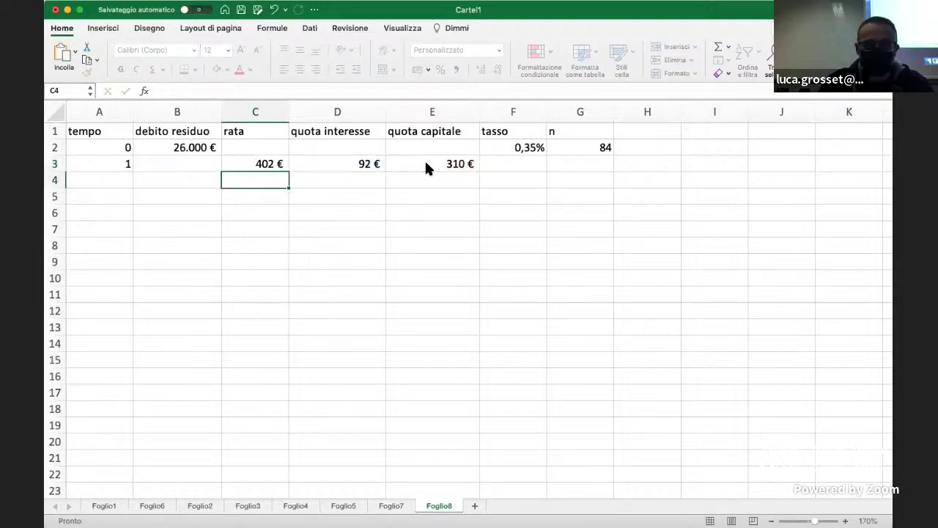
- Compute the debito residuo at time 1 in B3 as =B2-E3
{"action": "key", "text": "Up"}
{"action": "key", "text": "Left"}
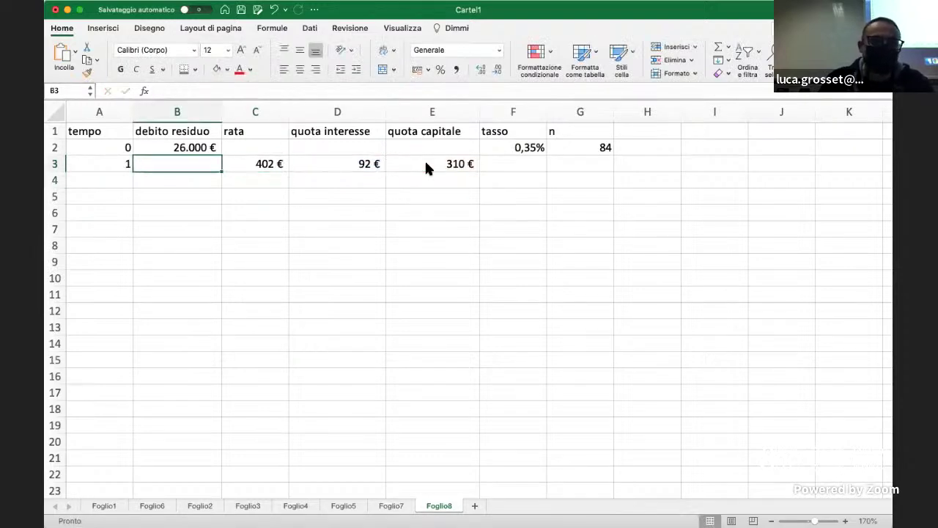
{"action": "type", "text": "="}
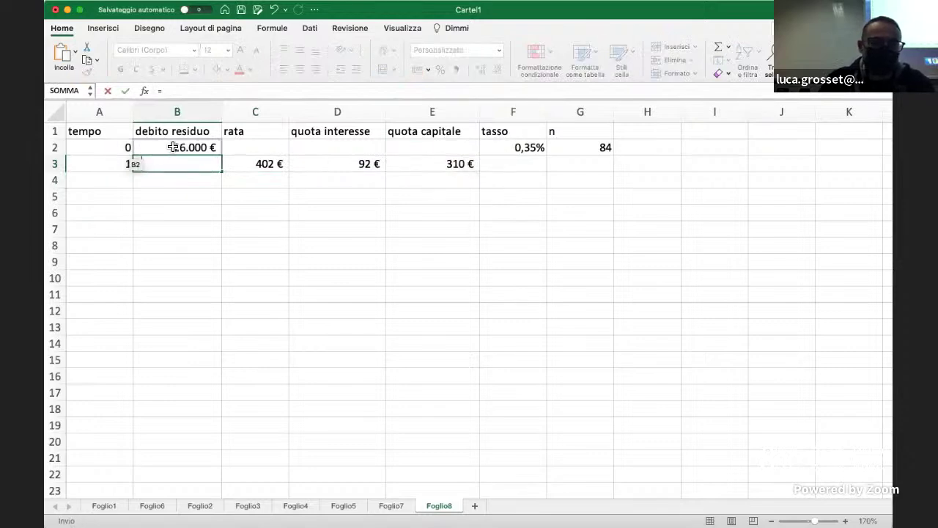
{"action": "left_click", "coordinate": [170, 148]}
{"action": "type", "text": "-"}
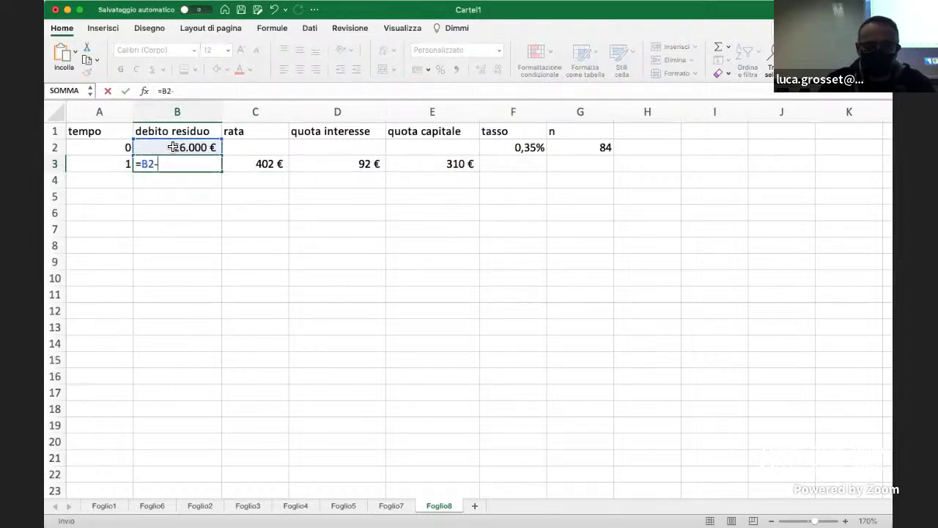
{"action": "left_click", "coordinate": [450, 165]}
{"action": "key", "text": "Return"}
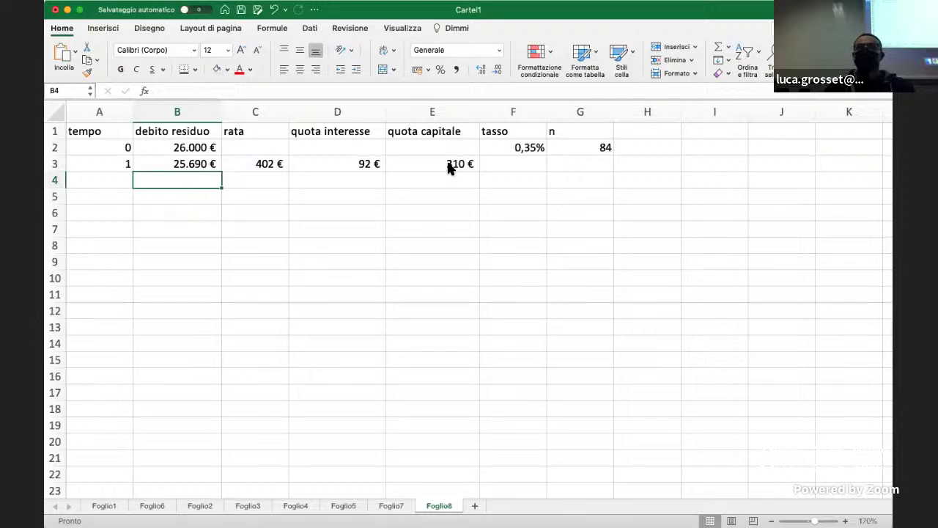
- Fill the formulas of A3:E3 down to row 86 so the table ends at tempo 84
{"action": "key", "text": "Up"}
{"action": "key", "text": "Left"}
{"action": "key", "text": "shift+Right"}
{"action": "key", "text": "shift+Right"}
{"action": "key", "text": "shift+Right"}
{"action": "key", "text": "shift+Right"}
{"action": "key", "text": "shift+Right"}
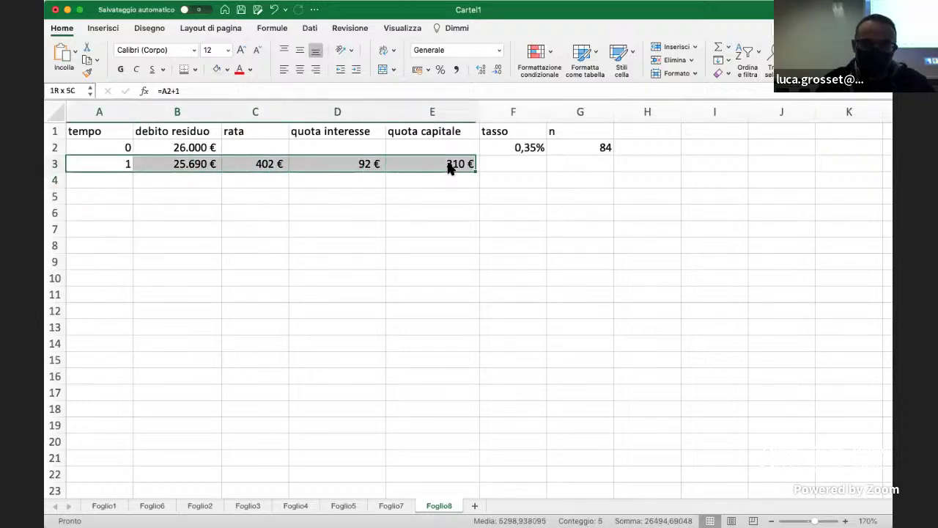
{"action": "key", "text": "shift+Left"}
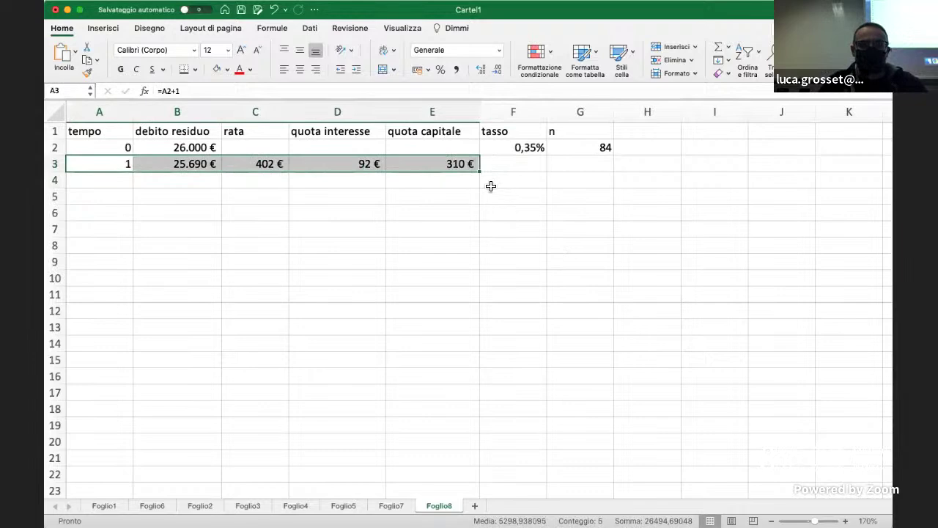
{"action": "left_click_drag", "start_coordinate": [483, 175], "coordinate": [487, 481]}
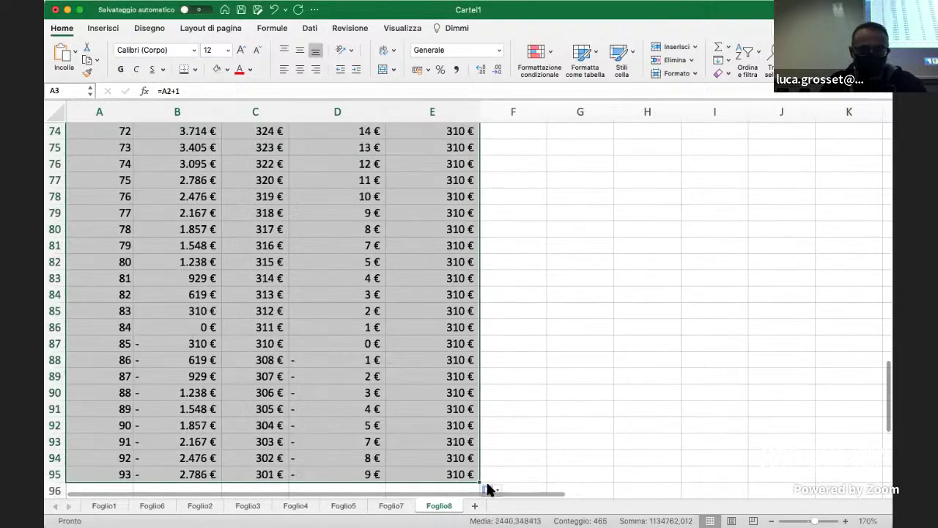
{"action": "scroll", "coordinate": [486, 480], "scroll_direction": "down", "scroll_amount": 2}
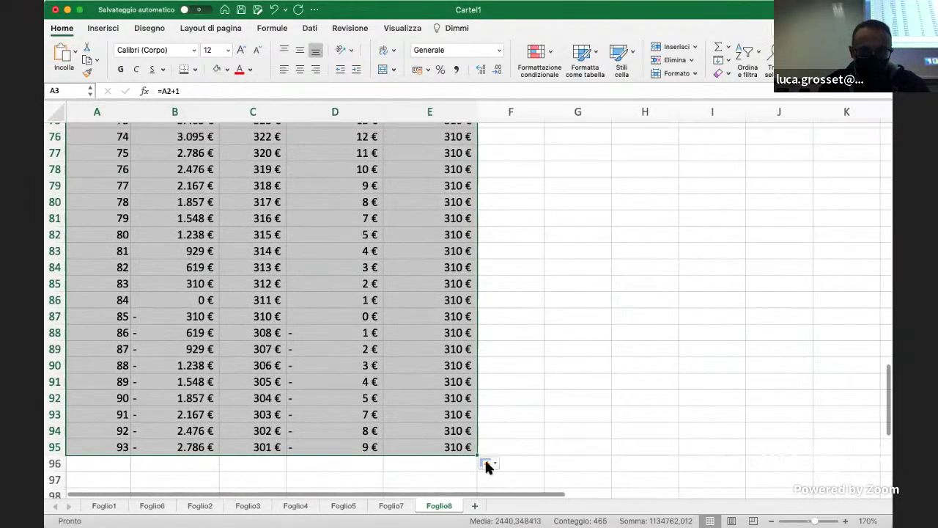
{"action": "left_click_drag", "start_coordinate": [478, 457], "coordinate": [454, 310]}
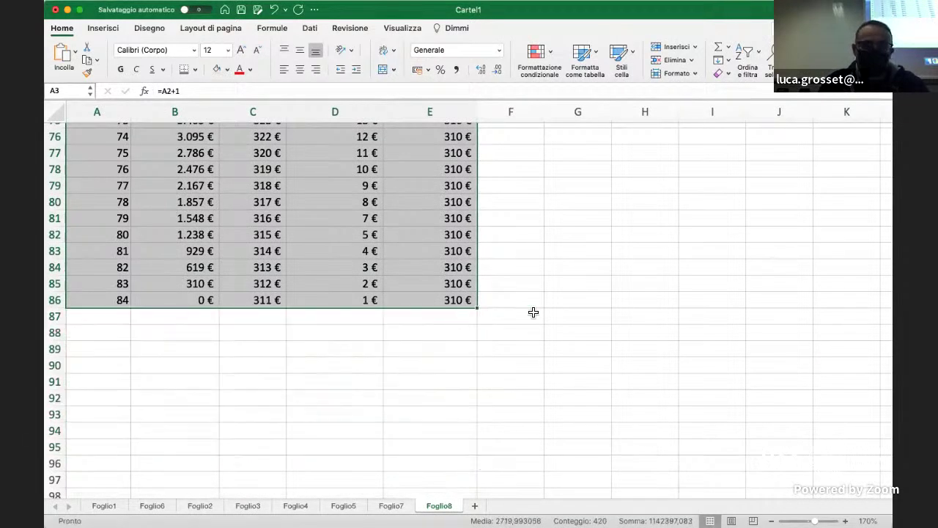
- Check the debito residuo of the last instalment in B86 and review the table back up to its first rows
{"action": "left_click", "coordinate": [574, 313]}
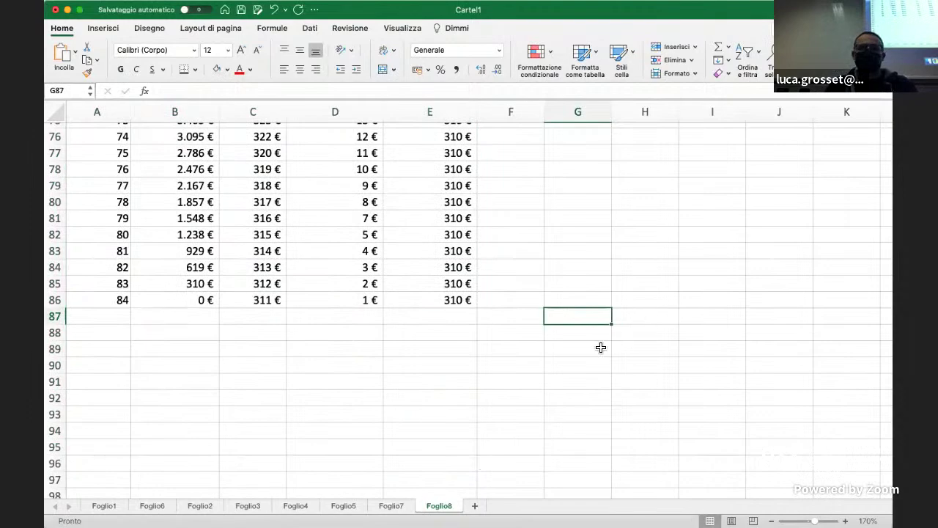
{"action": "left_click", "coordinate": [203, 300]}
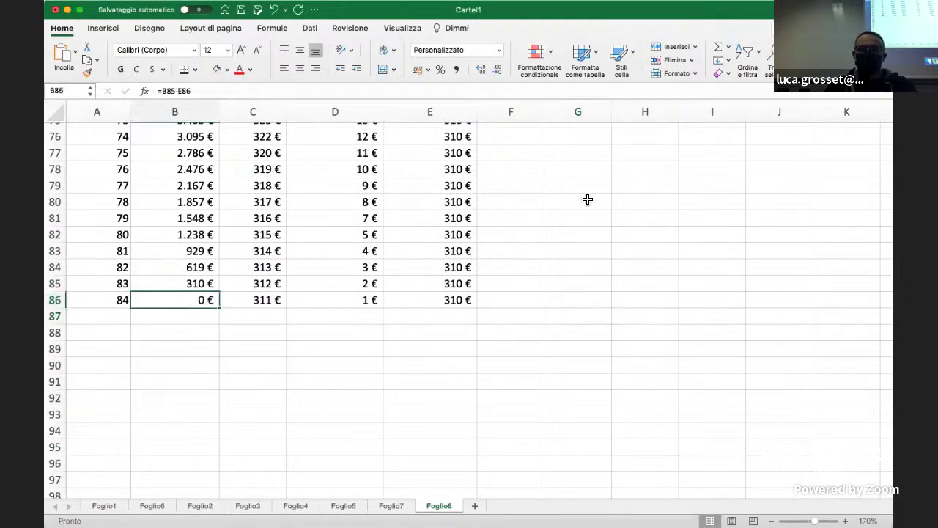
{"action": "scroll", "coordinate": [587, 199], "scroll_direction": "up", "scroll_amount": 1}
{"action": "scroll", "coordinate": [587, 199], "scroll_direction": "up", "scroll_amount": 3}
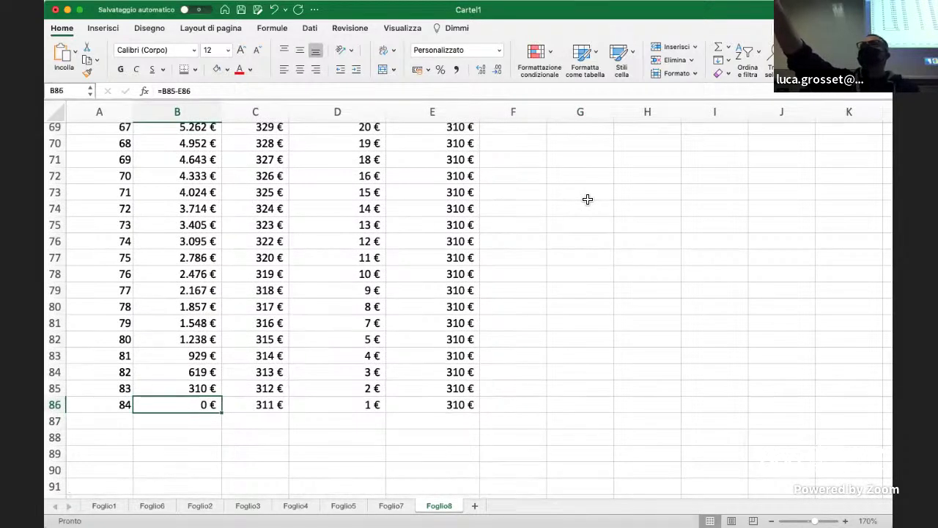
{"action": "left_click", "coordinate": [588, 199]}
{"action": "scroll", "coordinate": [587, 199], "scroll_direction": "up", "scroll_amount": 1}
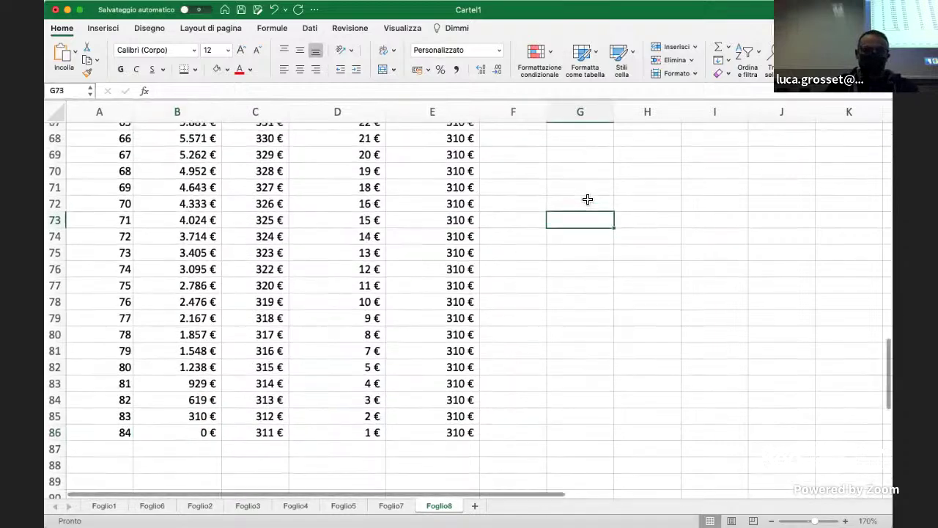
{"action": "scroll", "coordinate": [587, 200], "scroll_direction": "up", "scroll_amount": 6}
{"action": "scroll", "coordinate": [587, 199], "scroll_direction": "up", "scroll_amount": 16}
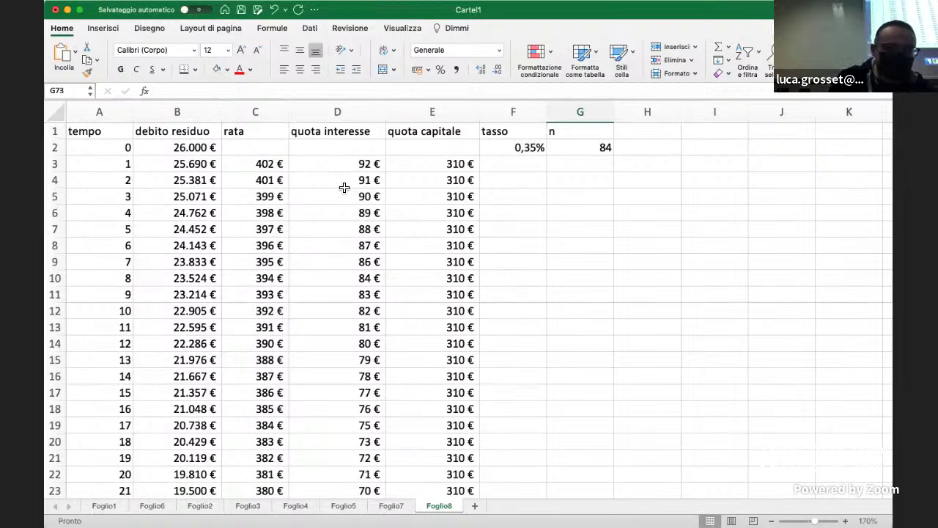
- Highlight the rata at tempo 20 in C22 with a light green fill
{"action": "left_click", "coordinate": [262, 476]}
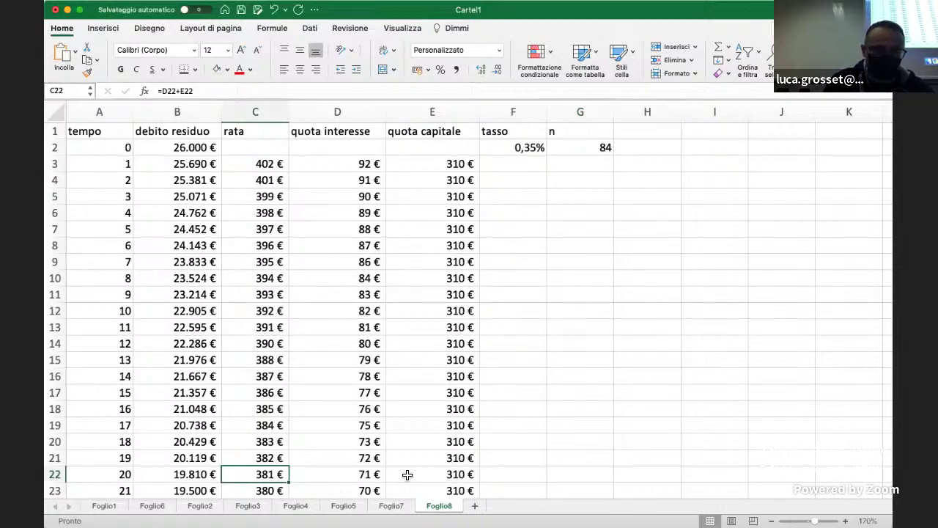
{"action": "scroll", "coordinate": [193, 163], "scroll_direction": "down", "scroll_amount": 2}
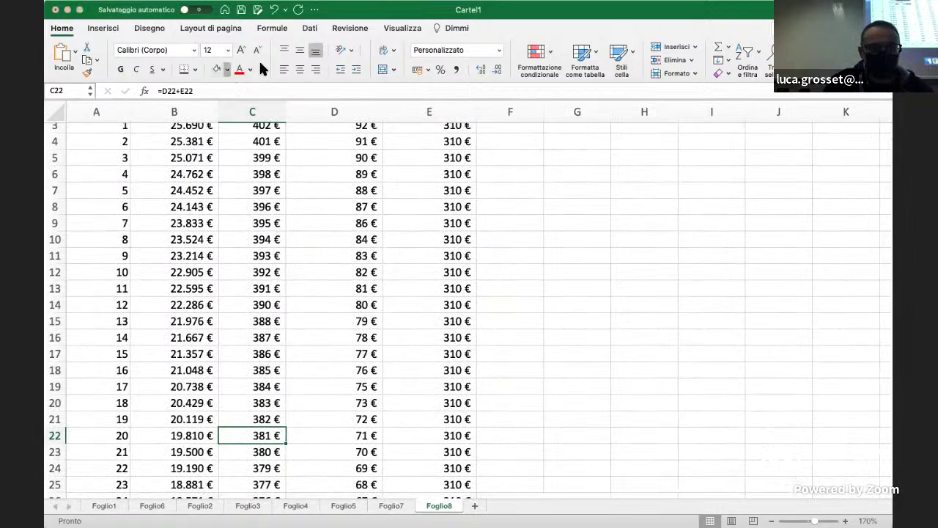
{"action": "left_click", "coordinate": [539, 227]}
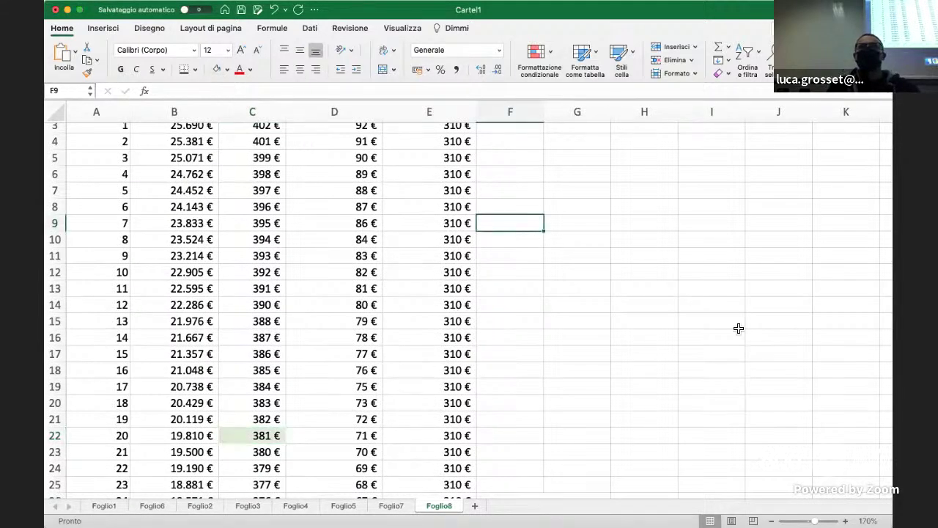
- Insert a scatter chart with lines and markers from the amortization table A1:E86
{"action": "scroll", "coordinate": [739, 328], "scroll_direction": "up", "scroll_amount": 3}
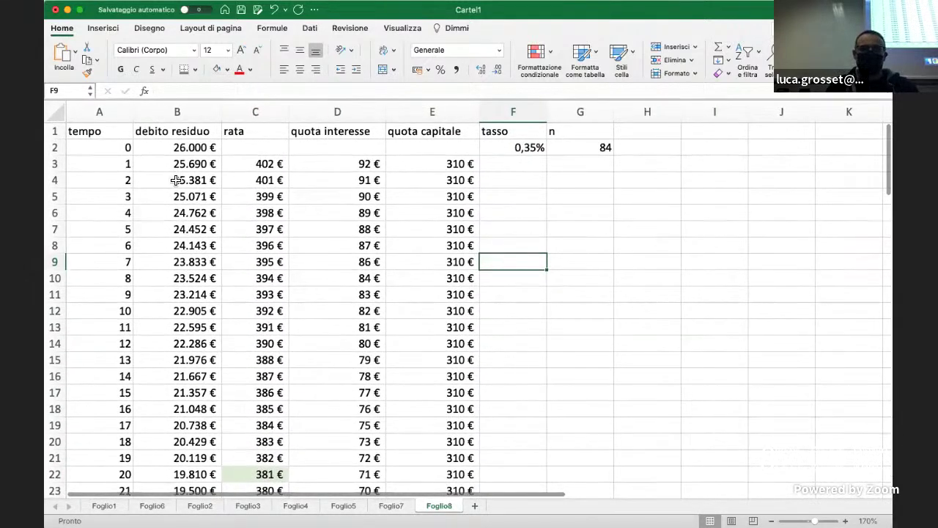
{"action": "left_click", "coordinate": [117, 134]}
{"action": "left_click_drag", "start_coordinate": [117, 134], "coordinate": [409, 458]}
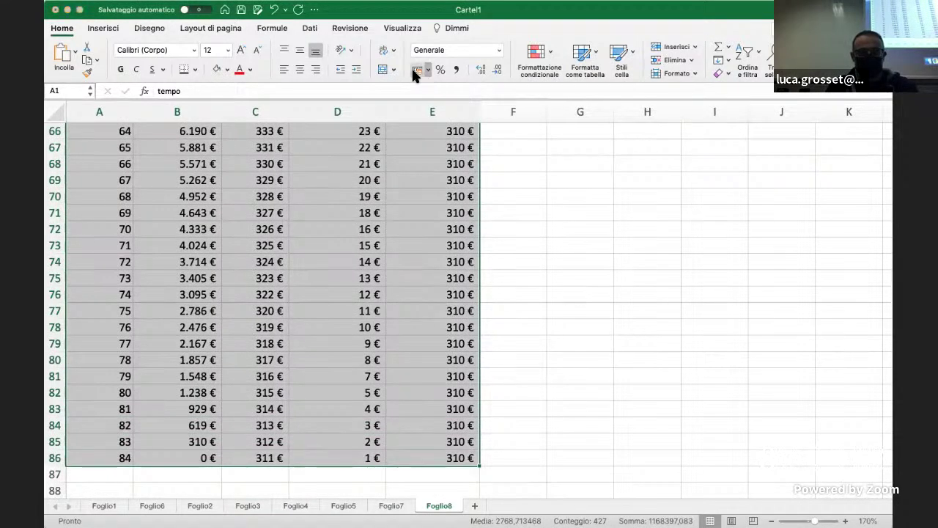
{"action": "left_click", "coordinate": [103, 28]}
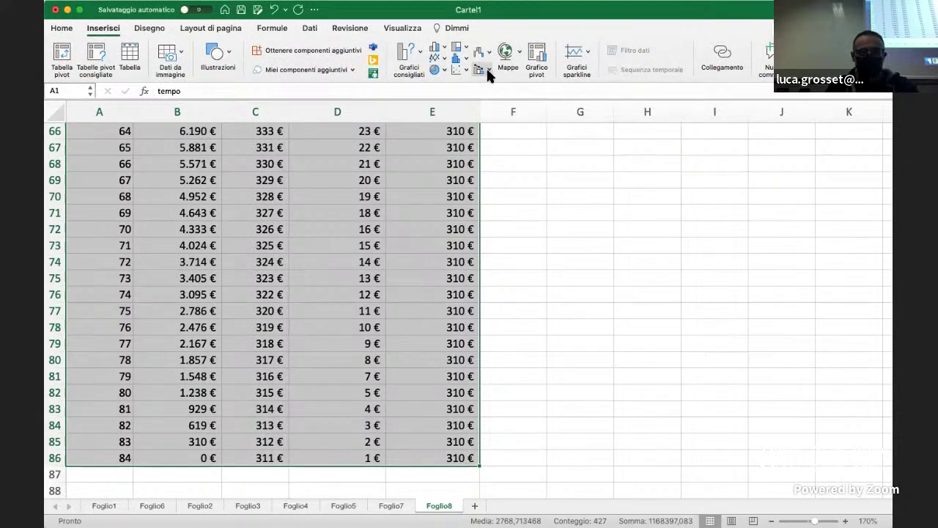
{"action": "left_click", "coordinate": [460, 70]}
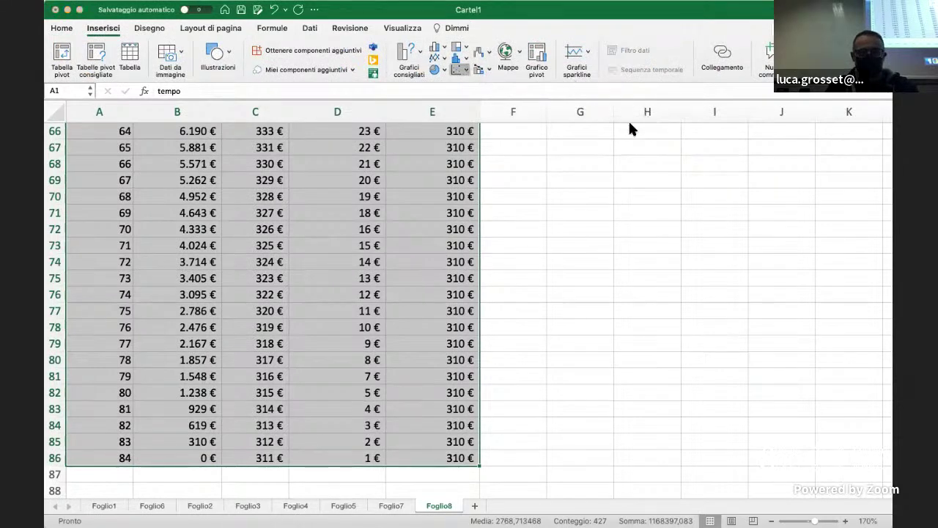
{"action": "scroll", "coordinate": [643, 273], "scroll_direction": "down", "scroll_amount": 1}
{"action": "scroll", "coordinate": [643, 275], "scroll_direction": "down", "scroll_amount": 2}
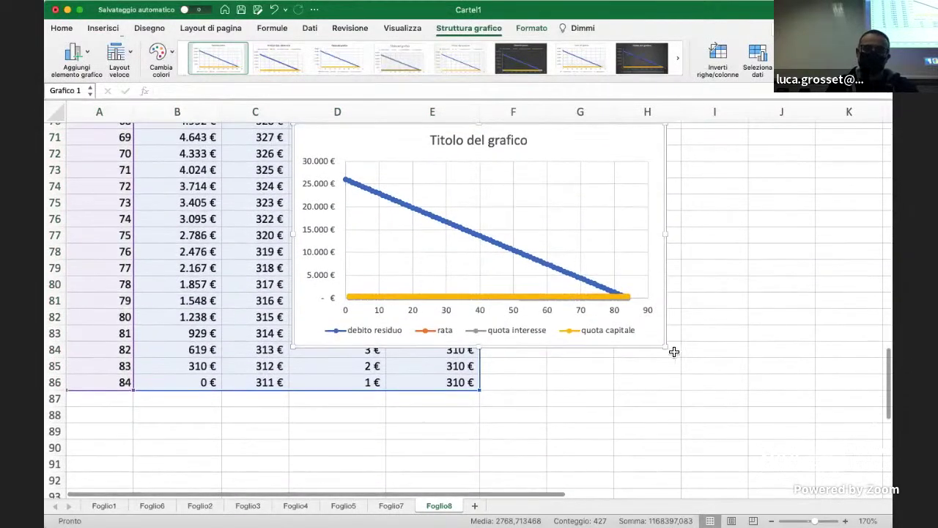
- Enlarge the chart and remove the debito residuo series, leaving rata, quota interesse and quota capitale
{"action": "left_click_drag", "start_coordinate": [666, 346], "coordinate": [716, 423]}
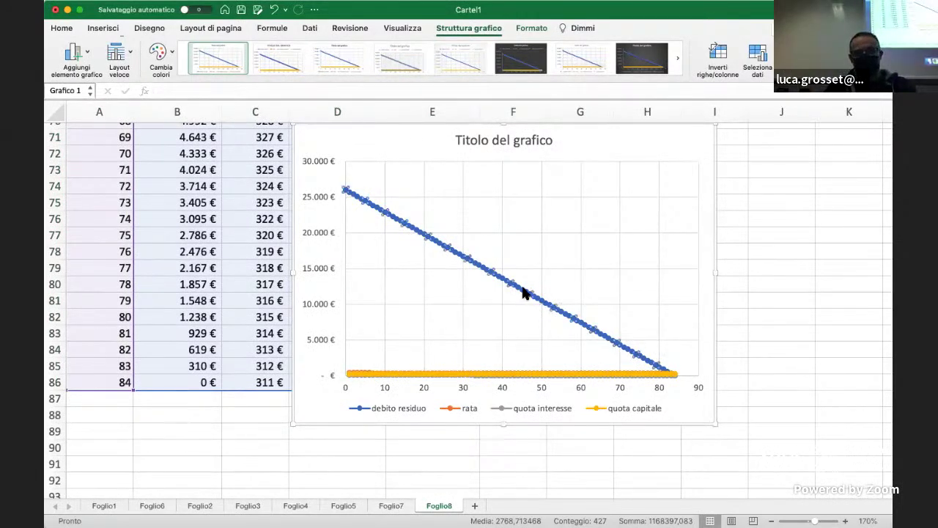
{"action": "left_click", "coordinate": [524, 293]}
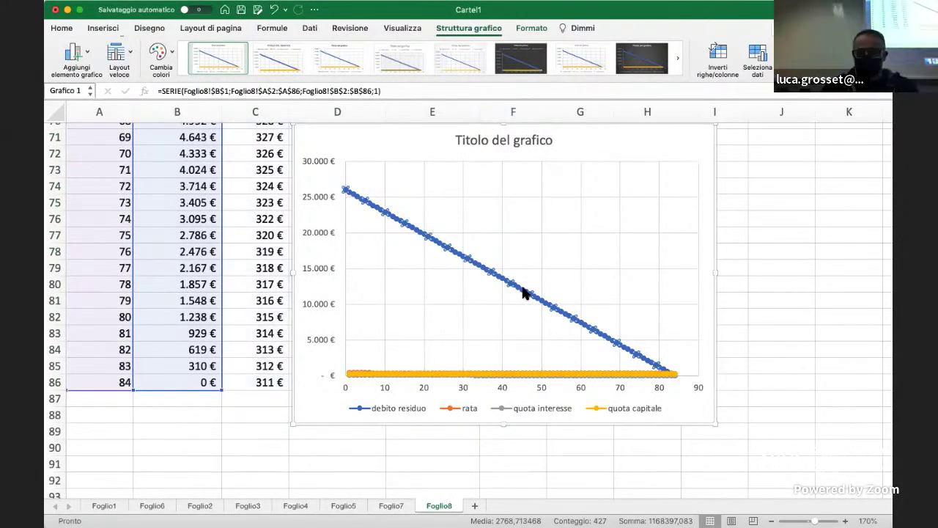
{"action": "key", "text": "Delete"}
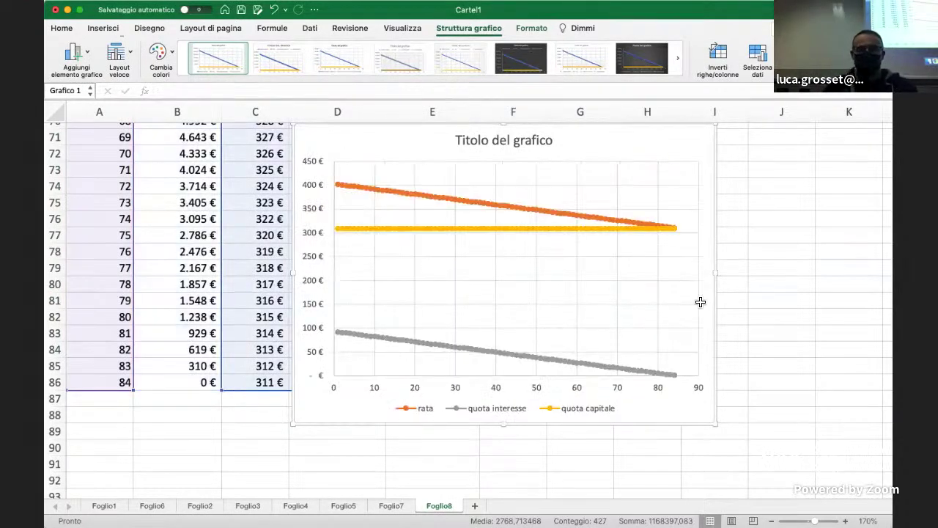
{"action": "left_click_drag", "start_coordinate": [724, 429], "coordinate": [745, 461]}
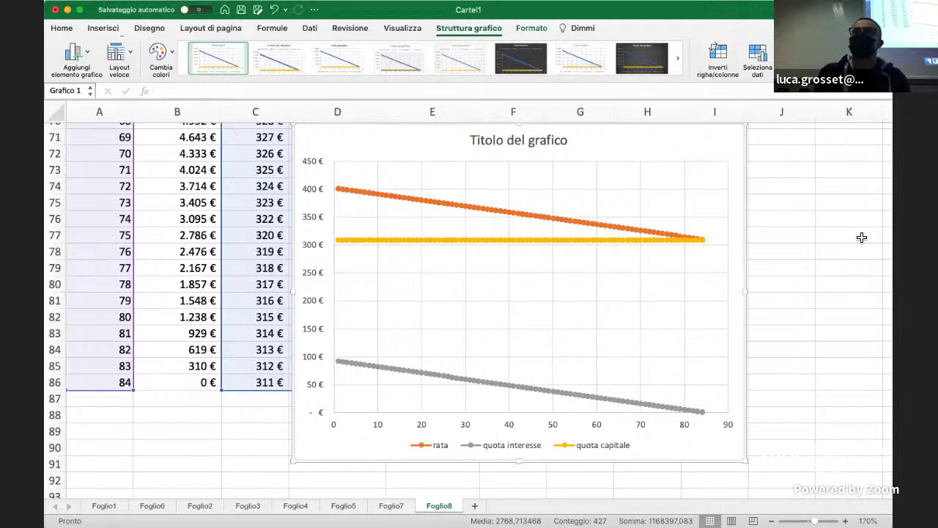
{"action": "left_click", "coordinate": [821, 269]}
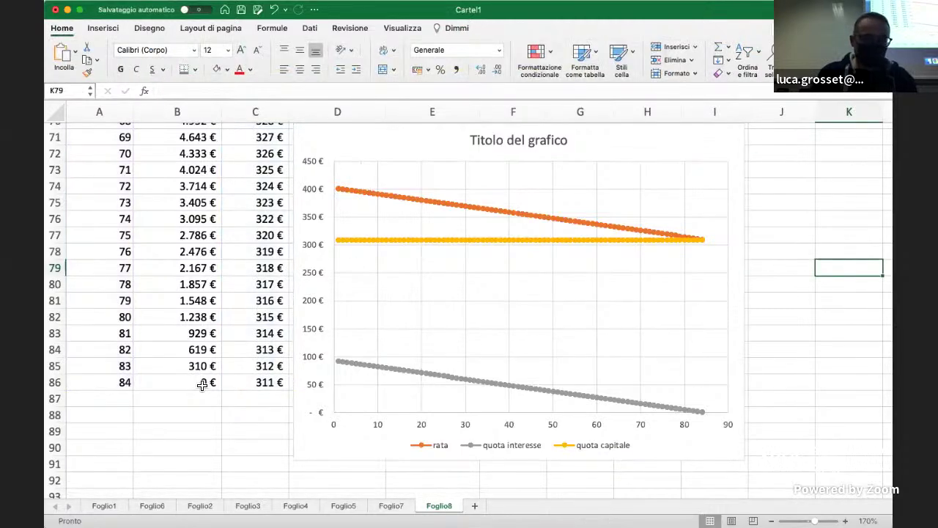
- Review the amortization table from its last instalments back up to the header and first rows
{"action": "scroll", "coordinate": [200, 292], "scroll_direction": "up", "scroll_amount": 3}
{"action": "scroll", "coordinate": [200, 292], "scroll_direction": "up", "scroll_amount": 20}
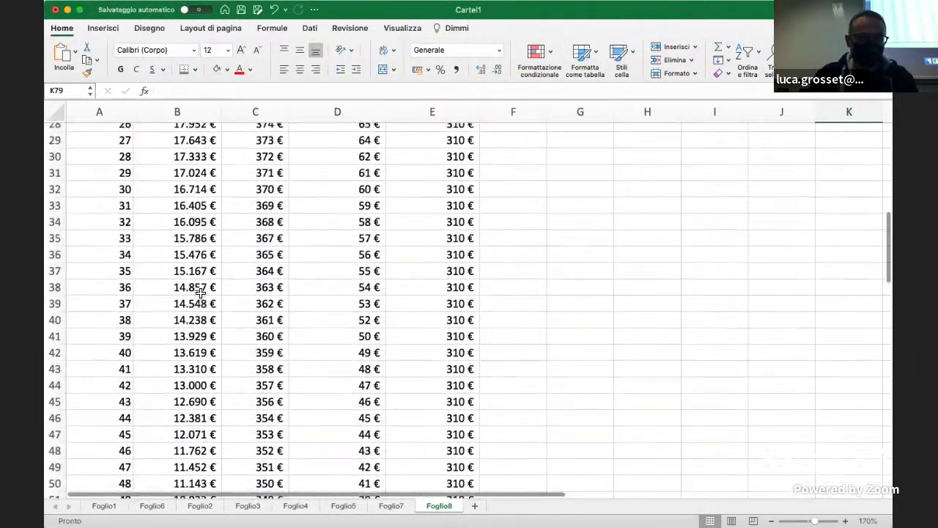
{"action": "scroll", "coordinate": [200, 292], "scroll_direction": "down", "scroll_amount": 1}
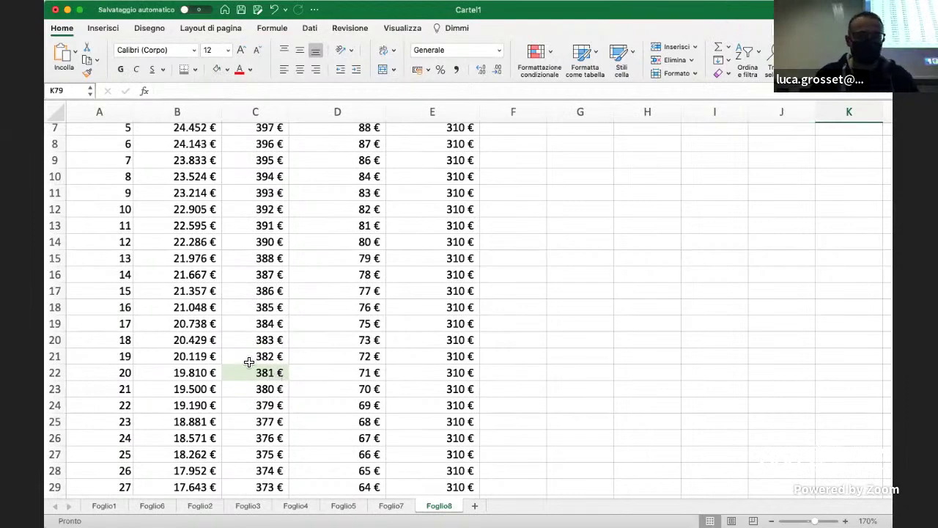
{"action": "scroll", "coordinate": [249, 362], "scroll_direction": "up", "scroll_amount": 3}
{"action": "scroll", "coordinate": [132, 372], "scroll_direction": "down", "scroll_amount": 1}
{"action": "scroll", "coordinate": [132, 372], "scroll_direction": "down", "scroll_amount": 5}
{"action": "scroll", "coordinate": [132, 372], "scroll_direction": "up", "scroll_amount": 5}
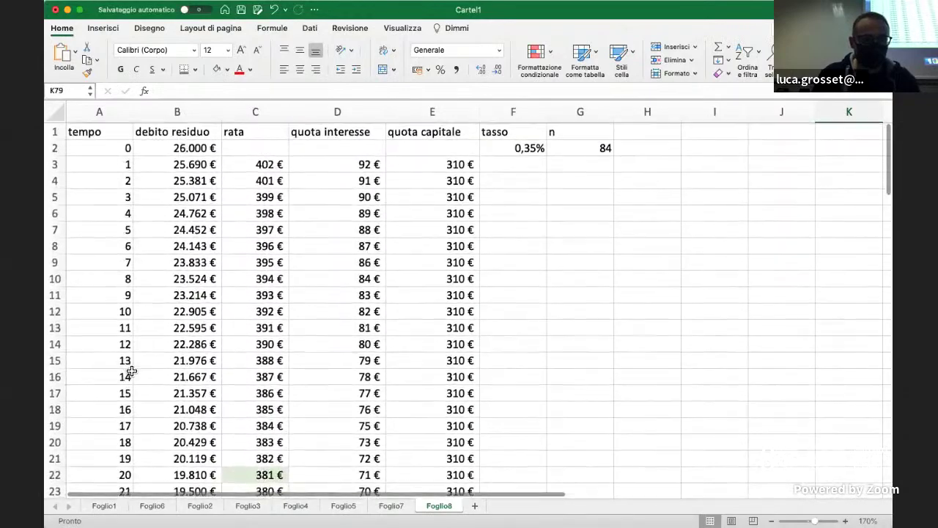
- Open the quota interesse formula at tempo 20 in D22 to examine which cells it references
{"action": "scroll", "coordinate": [130, 371], "scroll_direction": "down", "scroll_amount": 3}
{"action": "scroll", "coordinate": [119, 342], "scroll_direction": "down", "scroll_amount": 1}
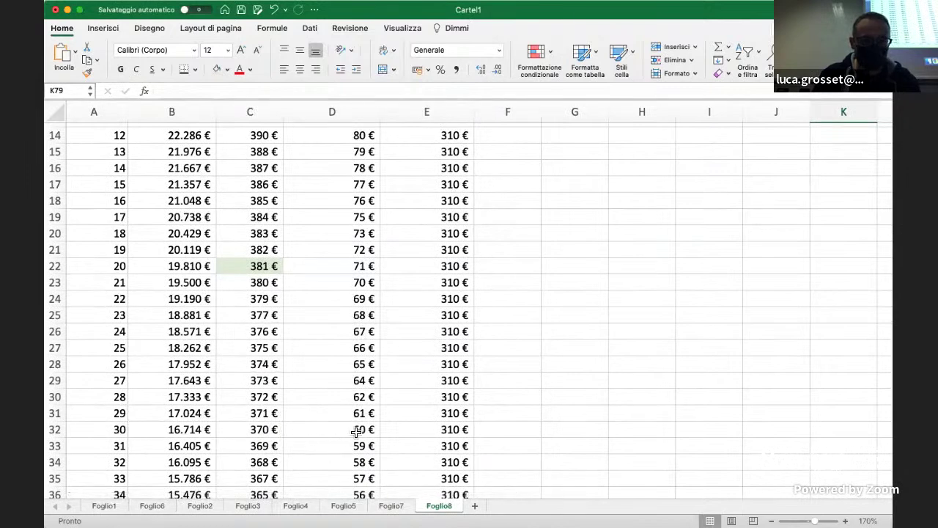
{"action": "left_click", "coordinate": [363, 266]}
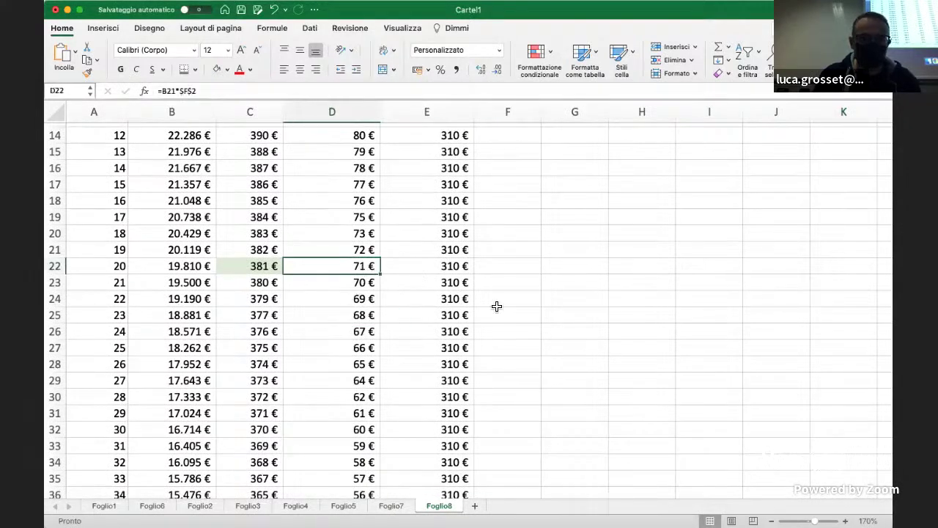
{"action": "scroll", "coordinate": [497, 306], "scroll_direction": "up", "scroll_amount": 3}
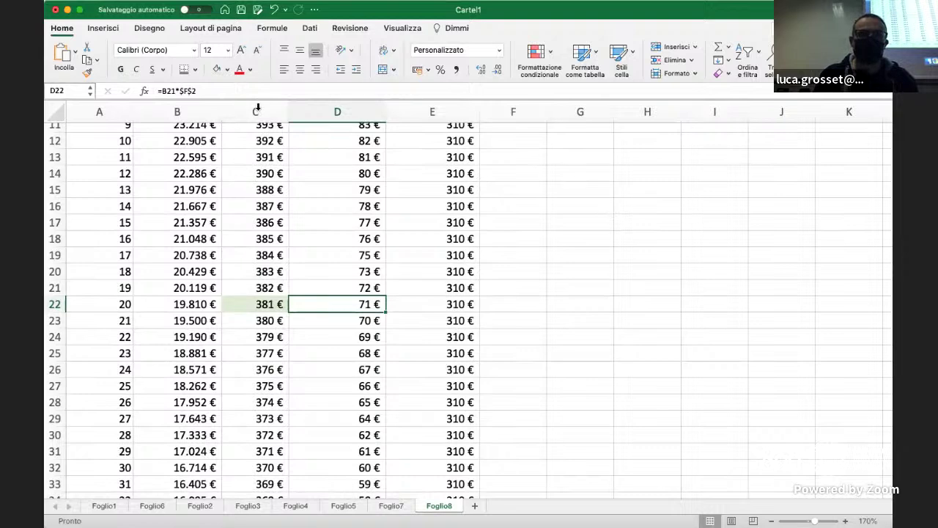
{"action": "left_click", "coordinate": [232, 91]}
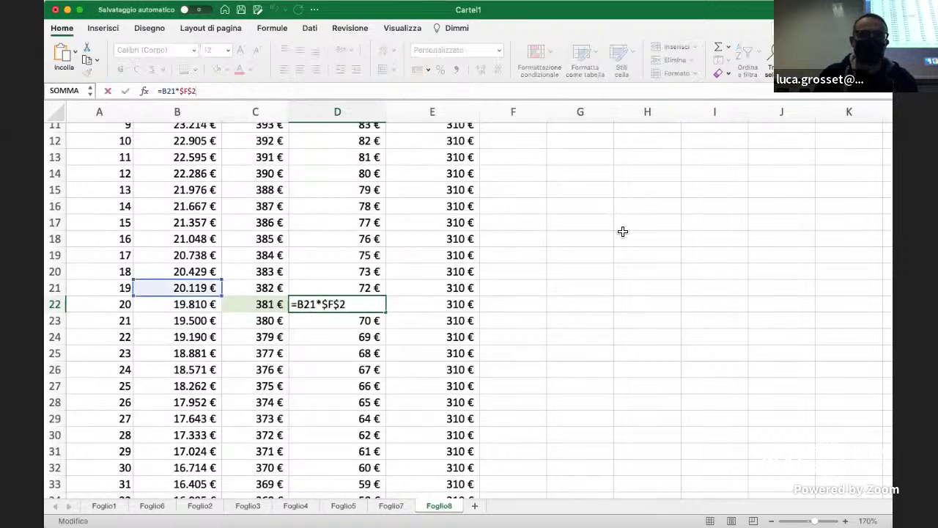